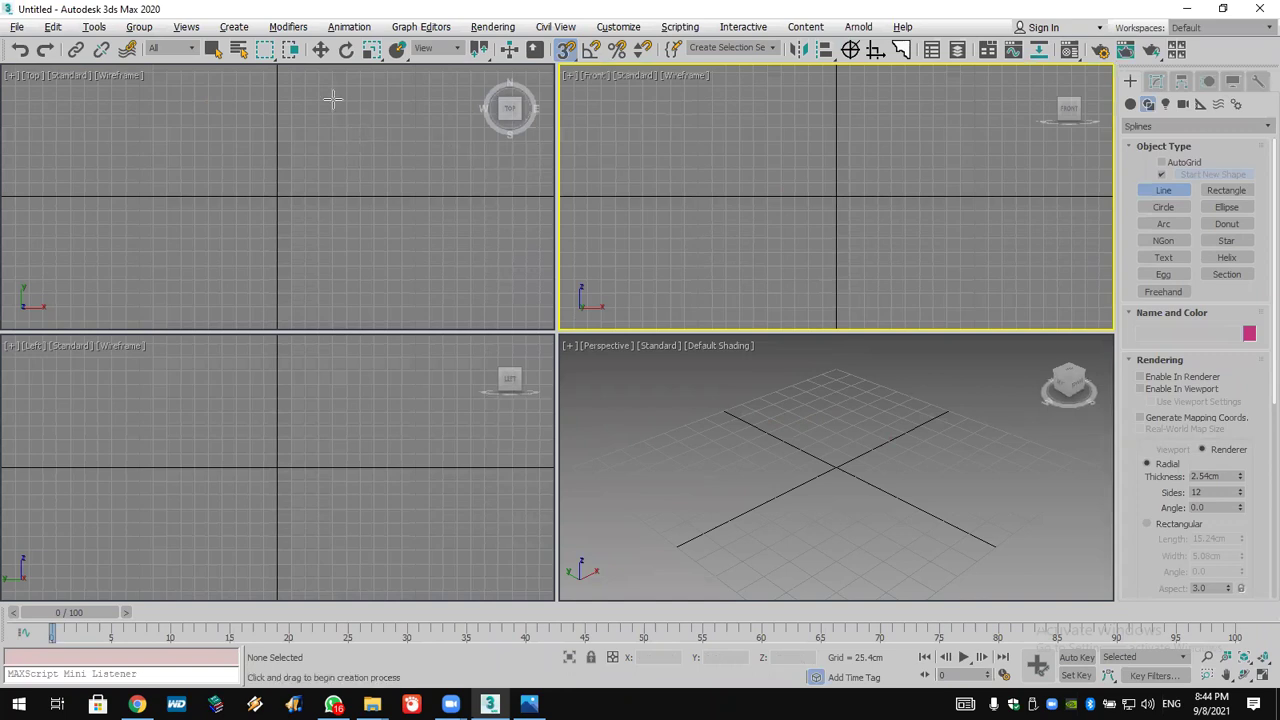
{"action": "left_click_drag", "start_coordinate": [278, 195], "coordinate": [380, 263]}
{"action": "right_click", "coordinate": [445, 206]}
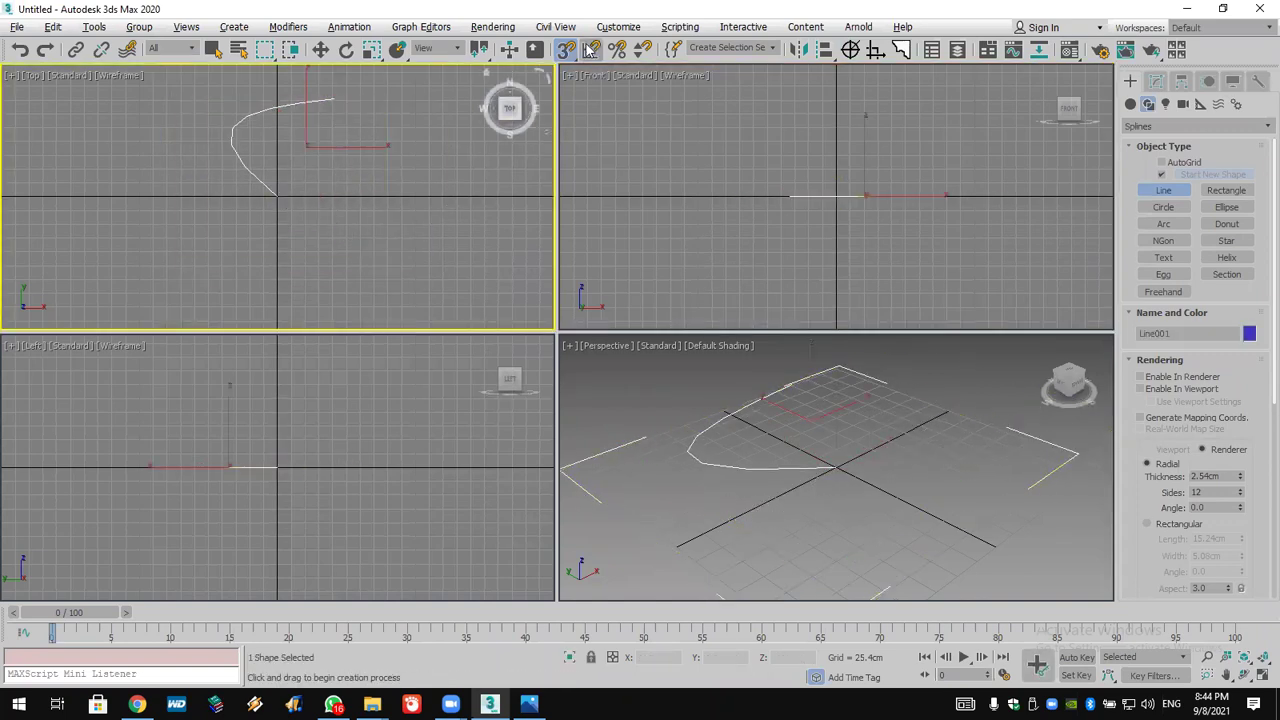
{"action": "key", "text": "Delete"}
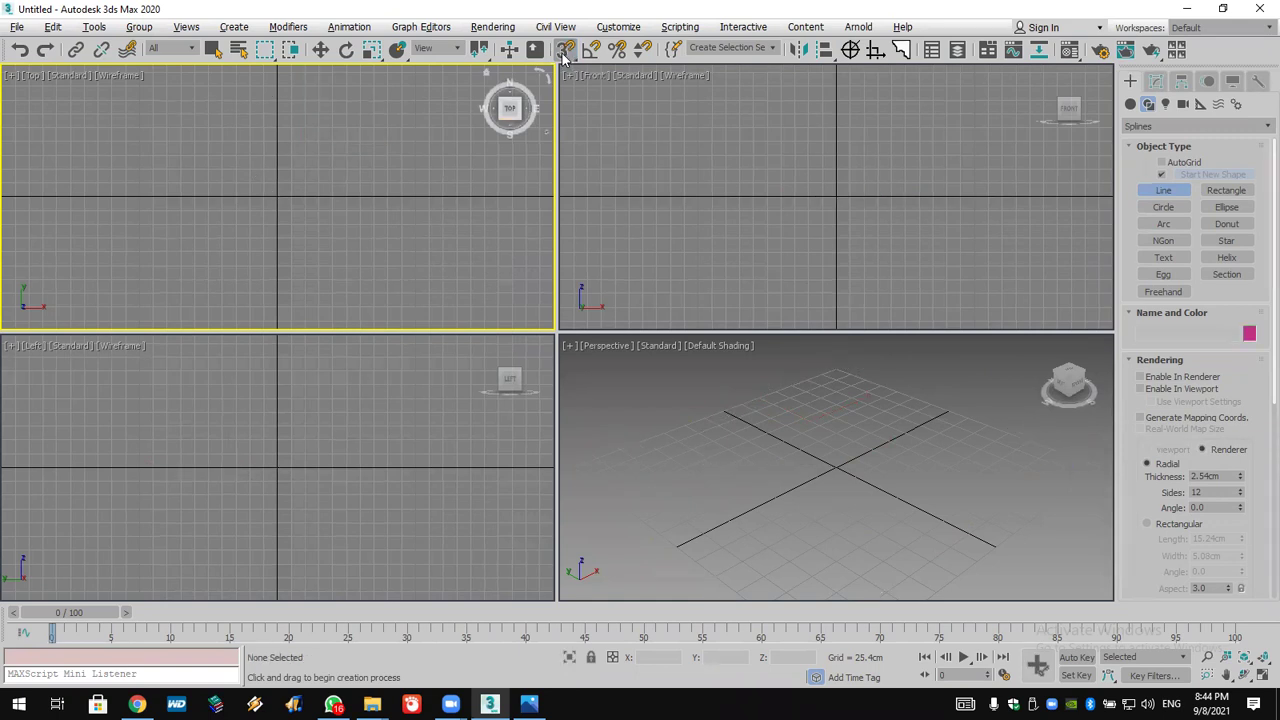
Draw an open S-shaped line with curved bends through four points in the Top viewport
{"action": "left_click", "coordinate": [330, 110]}
{"action": "left_click", "coordinate": [161, 149]}
{"action": "left_click_drag", "start_coordinate": [281, 205], "coordinate": [286, 240]}
{"action": "left_click", "coordinate": [398, 289]}
{"action": "right_click", "coordinate": [455, 285]}
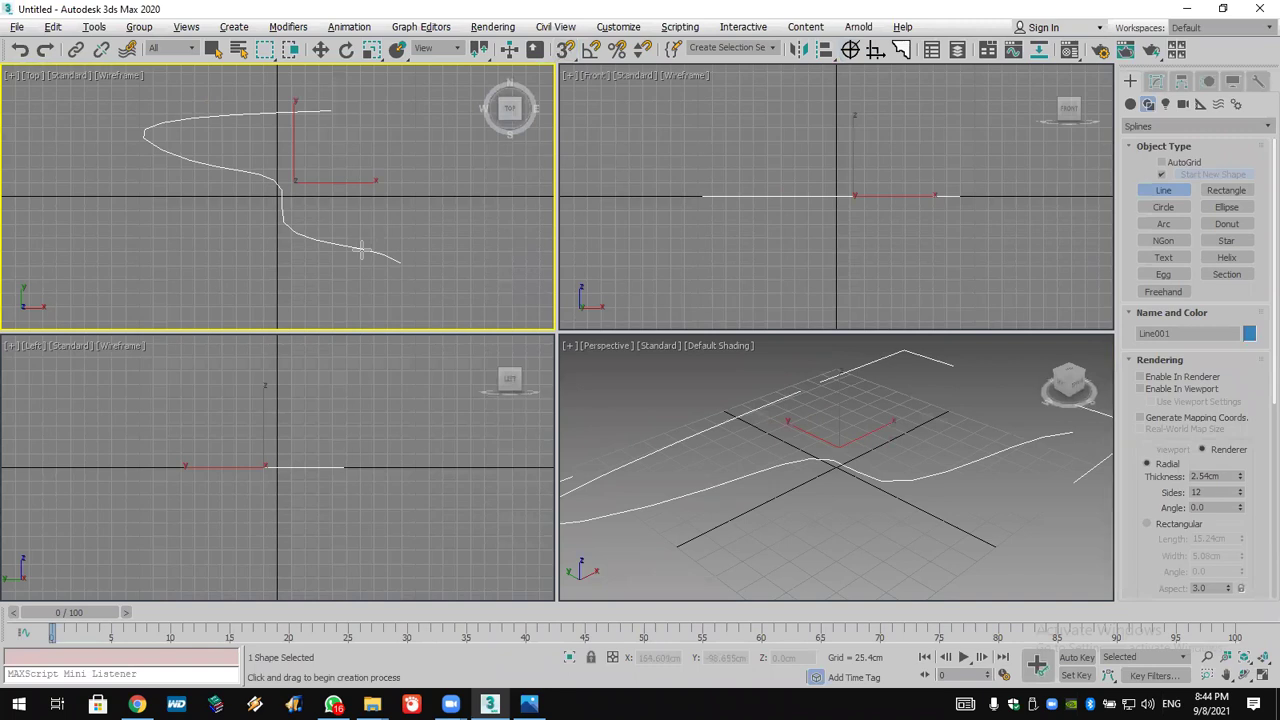
Set the S-shaped line's radial rendering thickness to 10 cm
{"action": "middle_click_drag", "start_coordinate": [640, 435], "coordinate": [729, 420], "text": "alt"}
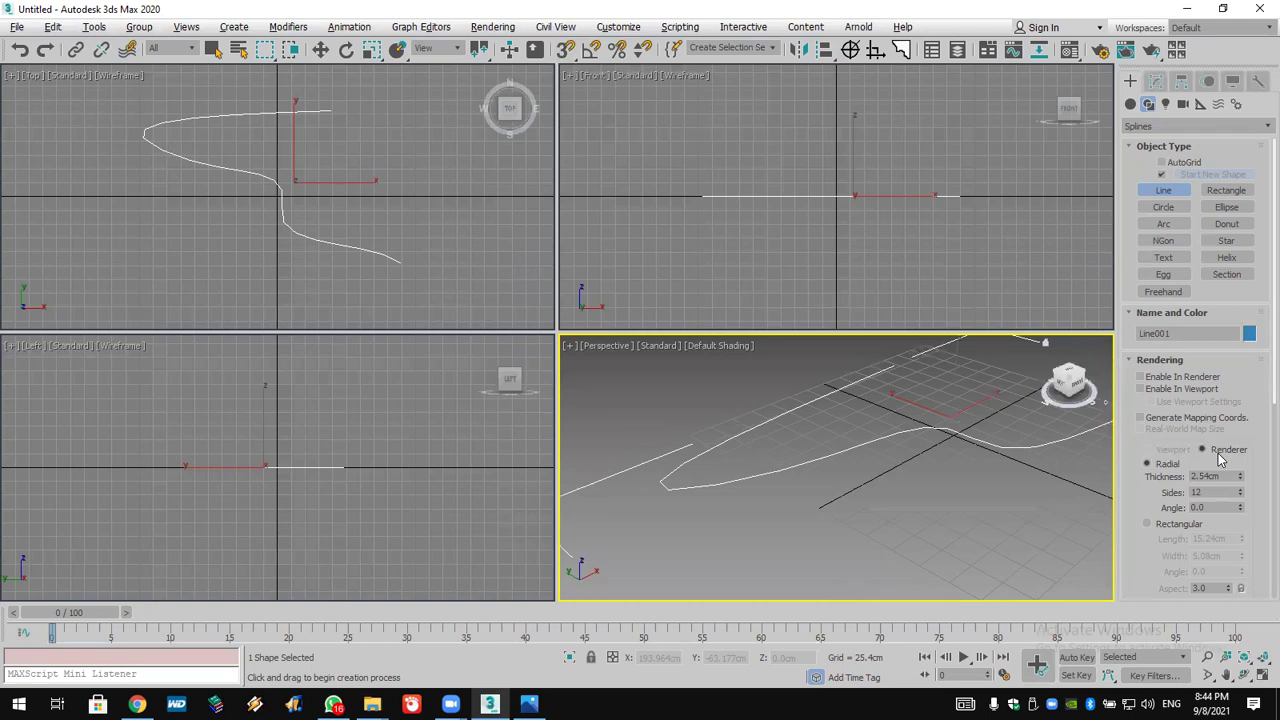
{"action": "middle_click_drag", "start_coordinate": [1000, 471], "coordinate": [968, 481]}
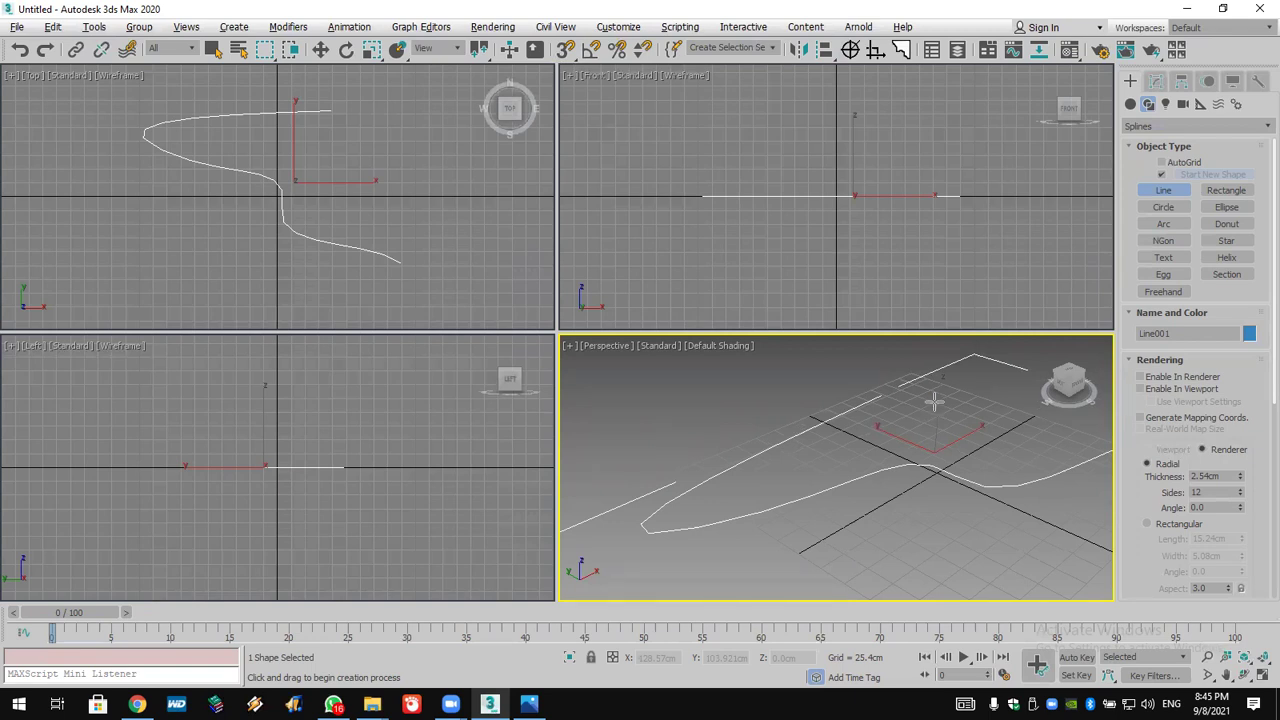
{"action": "left_click", "coordinate": [1188, 197]}
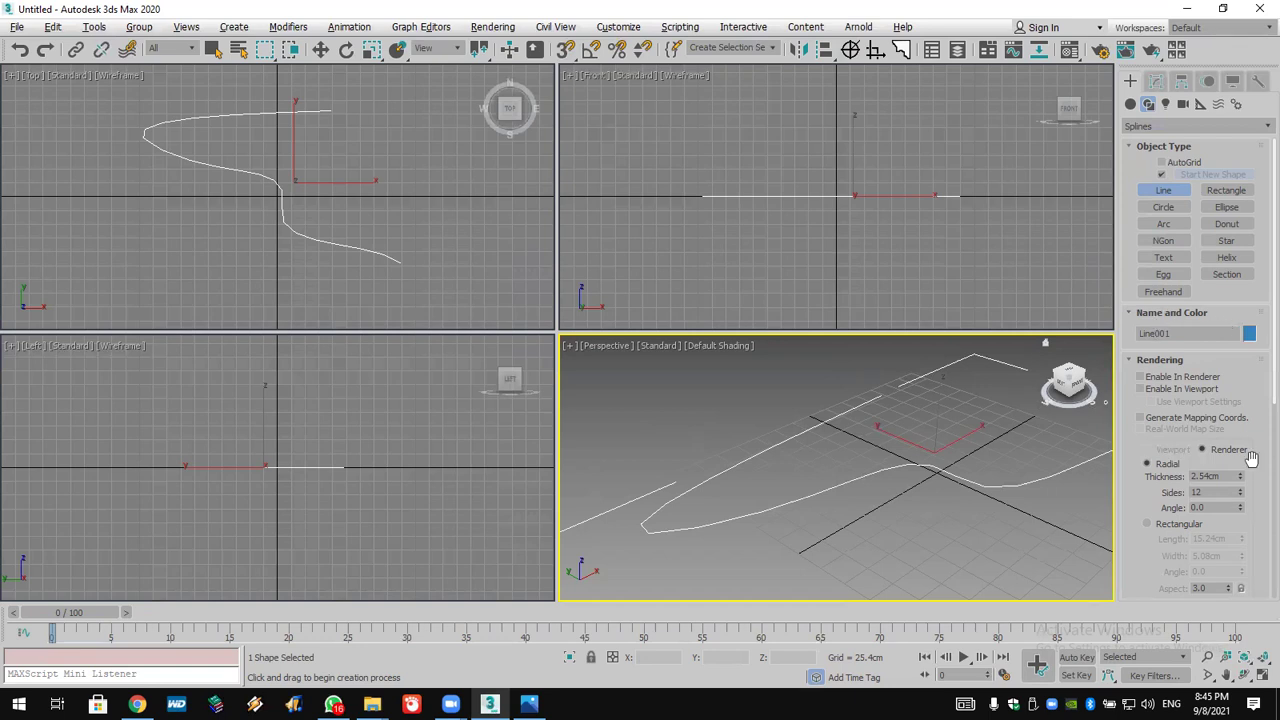
{"action": "left_click", "coordinate": [1245, 676]}
{"action": "left_click_drag", "start_coordinate": [865, 474], "coordinate": [802, 474]}
{"action": "left_click_drag", "start_coordinate": [876, 513], "coordinate": [849, 523]}
{"action": "left_click_drag", "start_coordinate": [849, 434], "coordinate": [842, 455]}
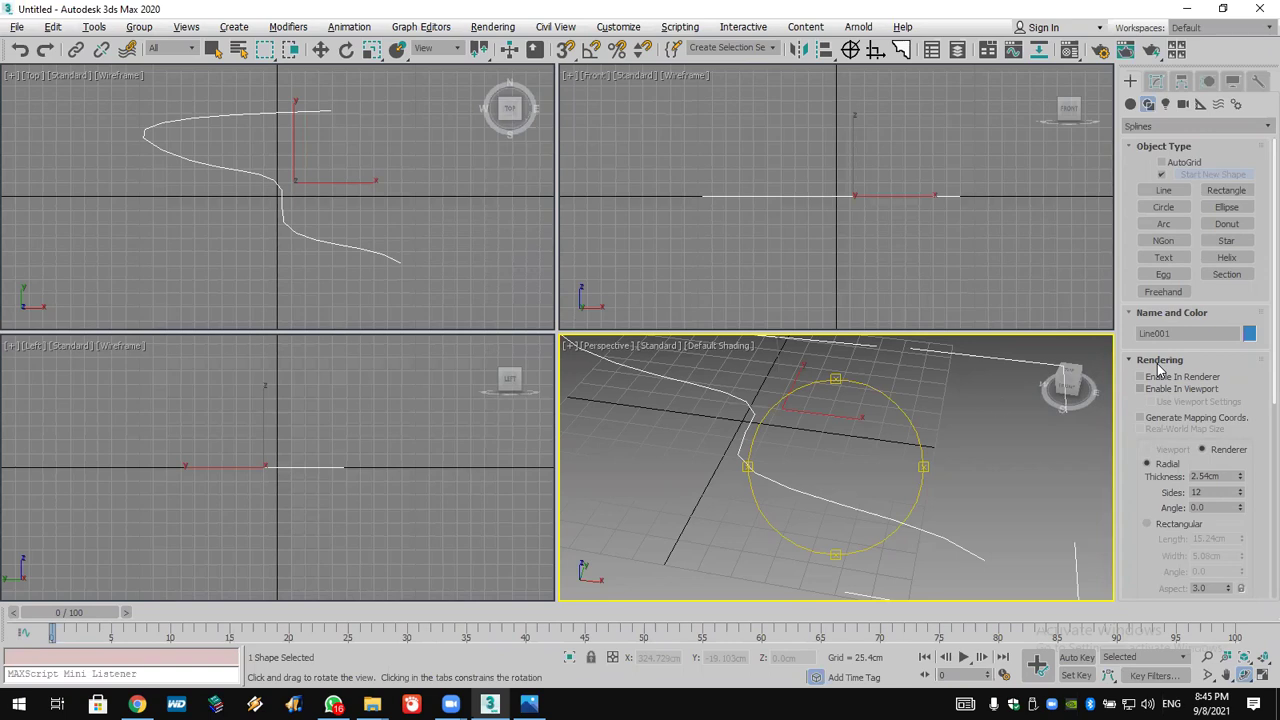
{"action": "double_click", "coordinate": [1222, 477]}
{"action": "type", "text": "10"}
{"action": "key", "text": "Return"}
{"action": "right_click", "coordinate": [1010, 450]}
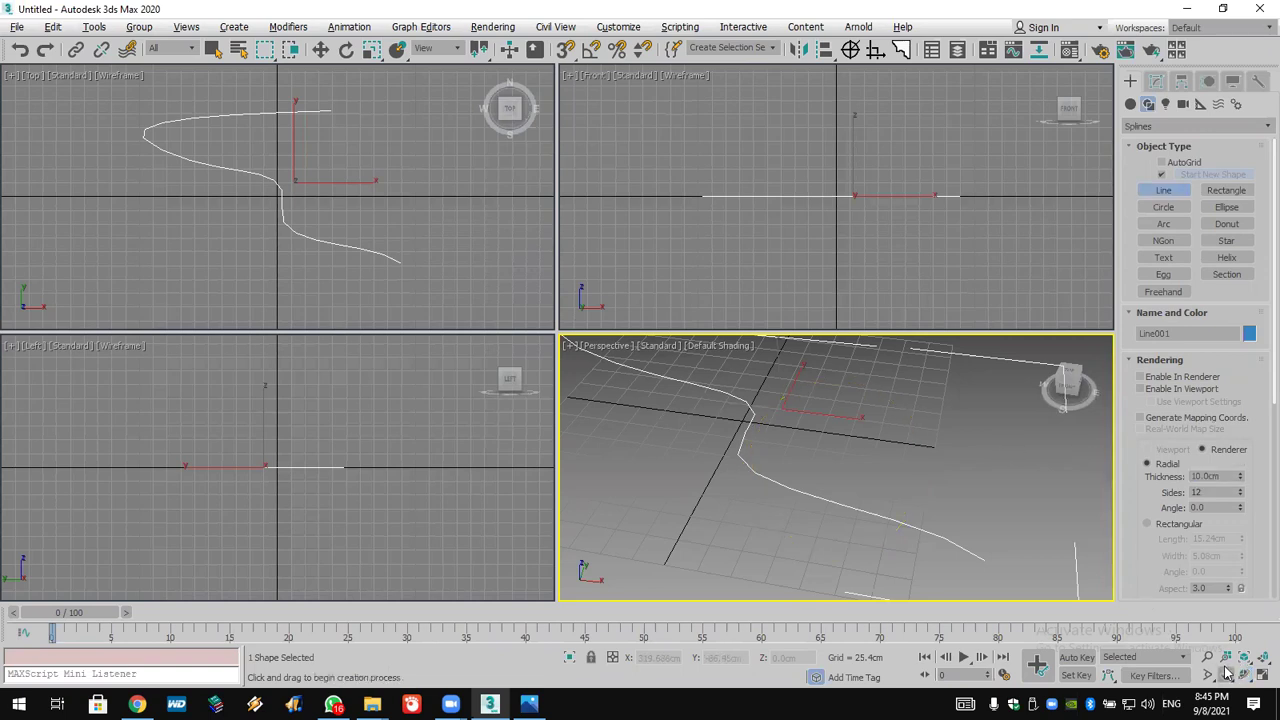
Set the S-shaped line's radial rendering thickness to 20 cm
{"action": "left_click", "coordinate": [1244, 677]}
{"action": "left_click_drag", "start_coordinate": [951, 514], "coordinate": [846, 437]}
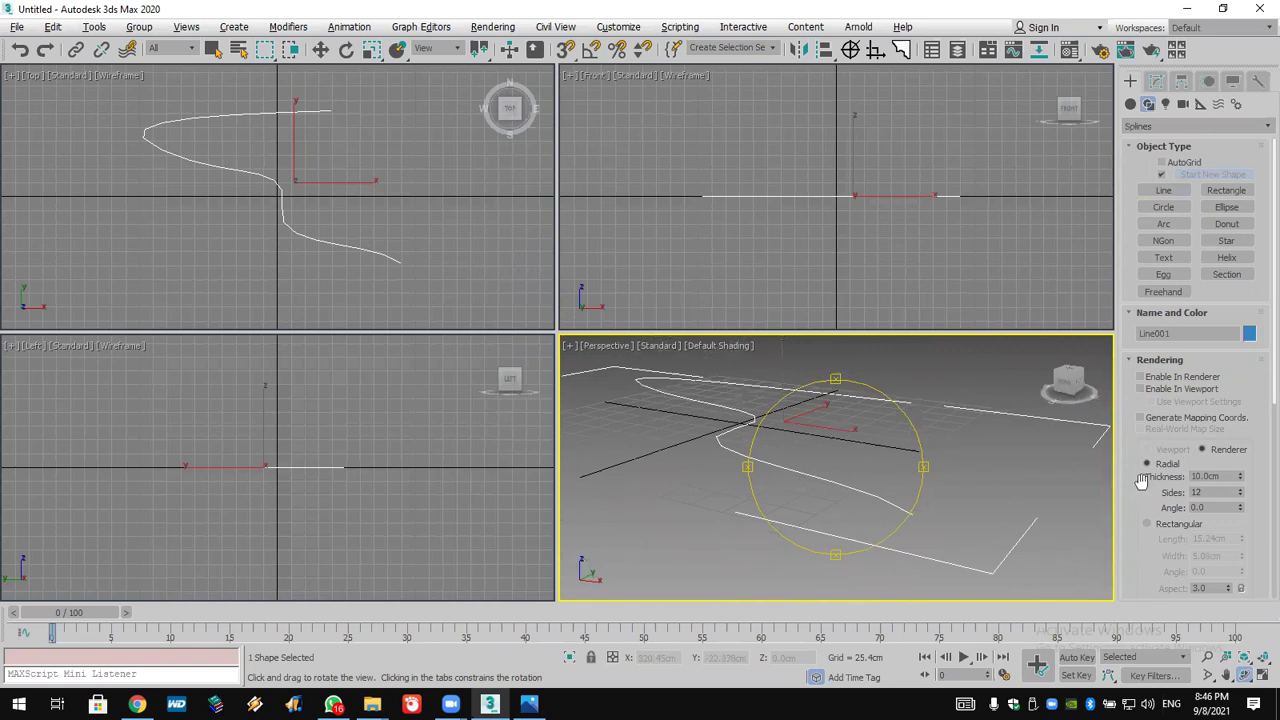
{"action": "double_click", "coordinate": [1200, 476]}
{"action": "type", "text": "20"}
{"action": "key", "text": "Return"}
{"action": "right_click", "coordinate": [1064, 487]}
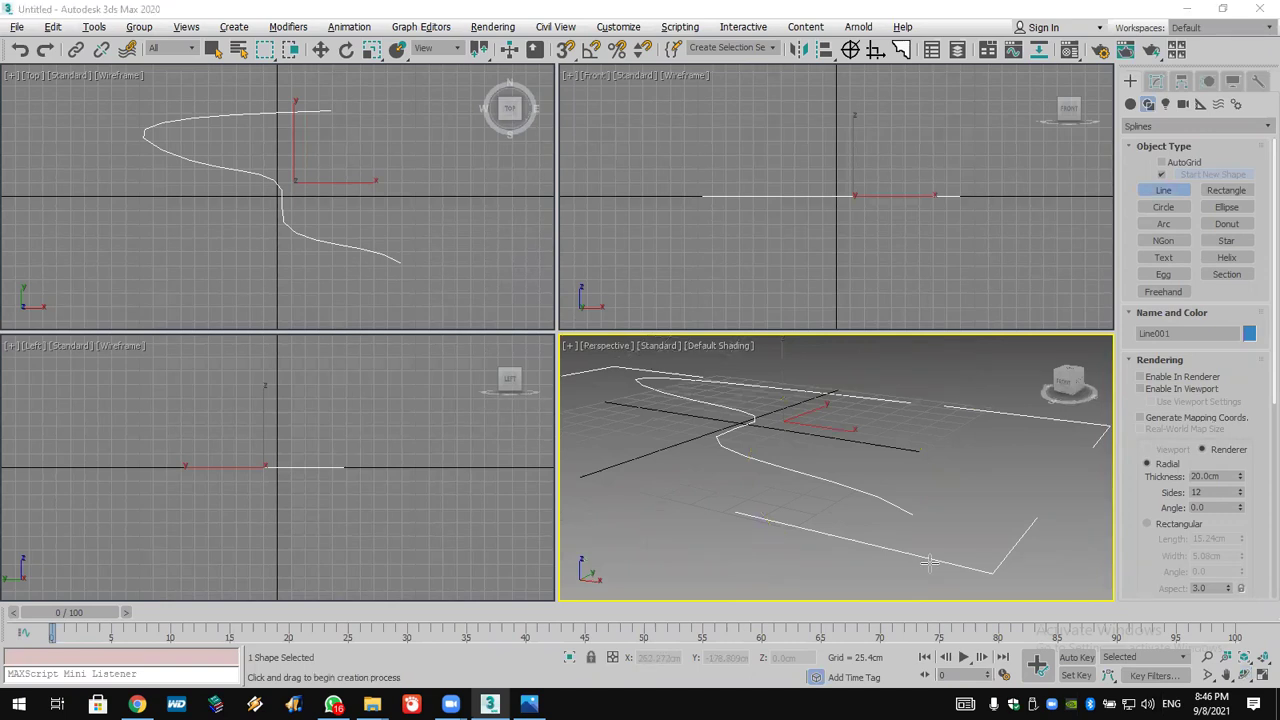
Set the line's radial thickness to 40 cm and enable its thickness in both the renderer and the viewport
{"action": "double_click", "coordinate": [1222, 476]}
{"action": "type", "text": "40"}
{"action": "key", "text": "Return"}
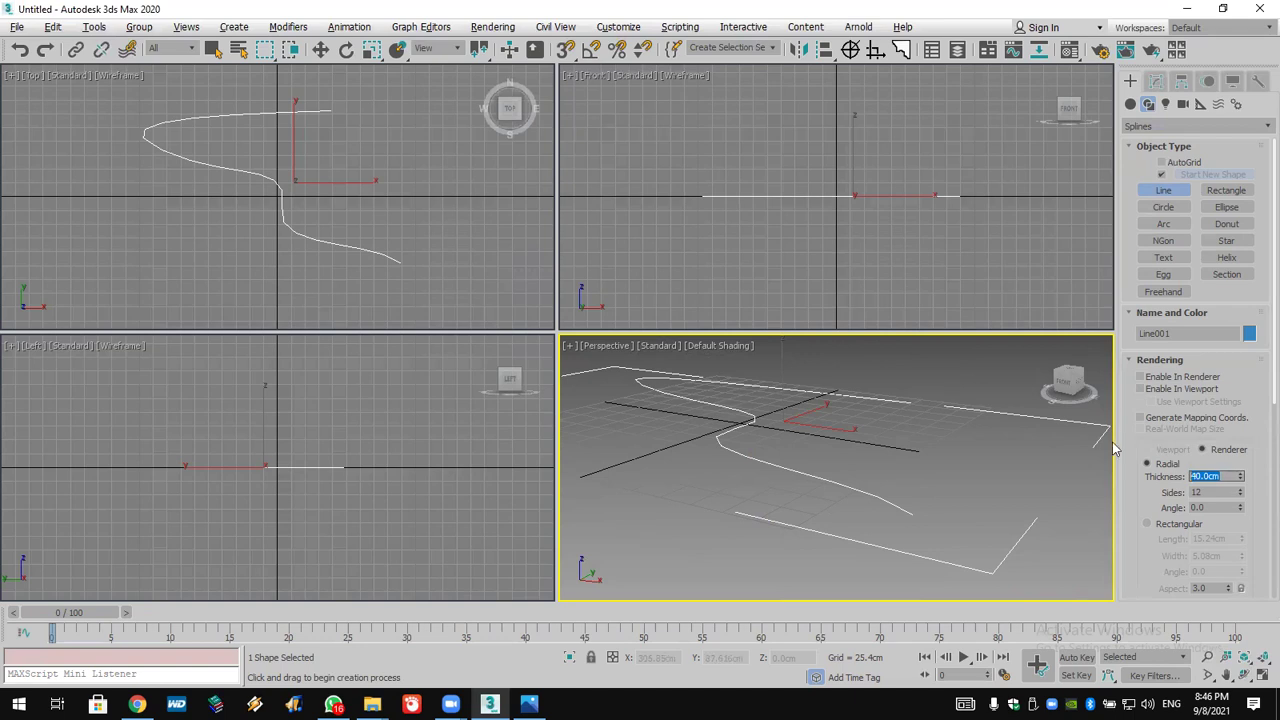
{"action": "left_click", "coordinate": [1159, 390]}
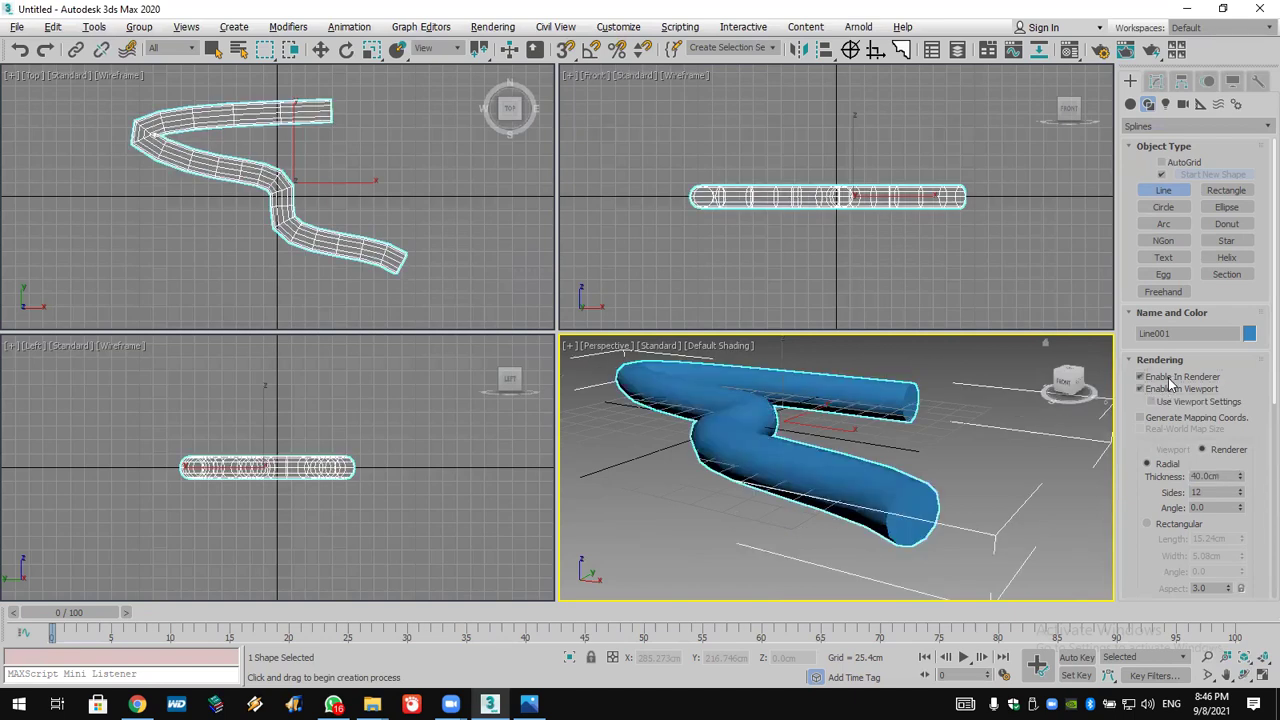
Switch the line to a rectangular cross-section with a length of about 86.4 cm and a width of about 12.3 cm
{"action": "scroll", "coordinate": [1170, 377], "scroll_direction": "down", "scroll_amount": 3}
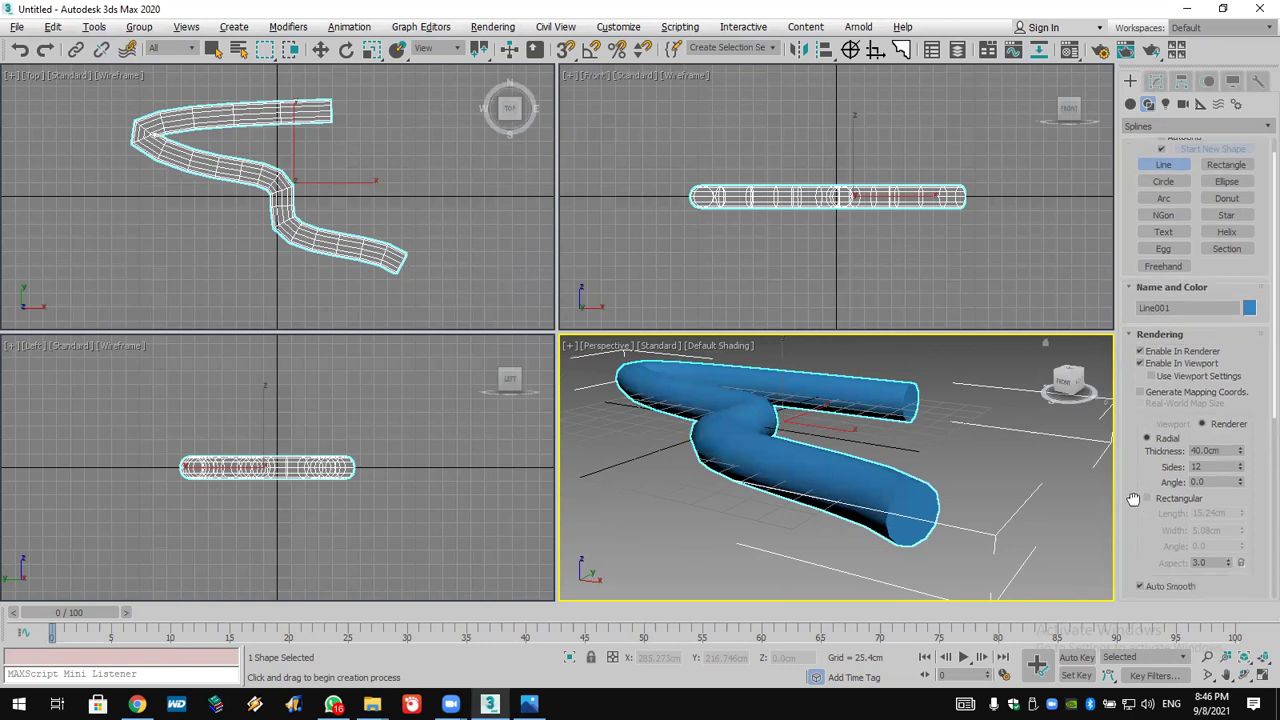
{"action": "left_click", "coordinate": [1171, 425]}
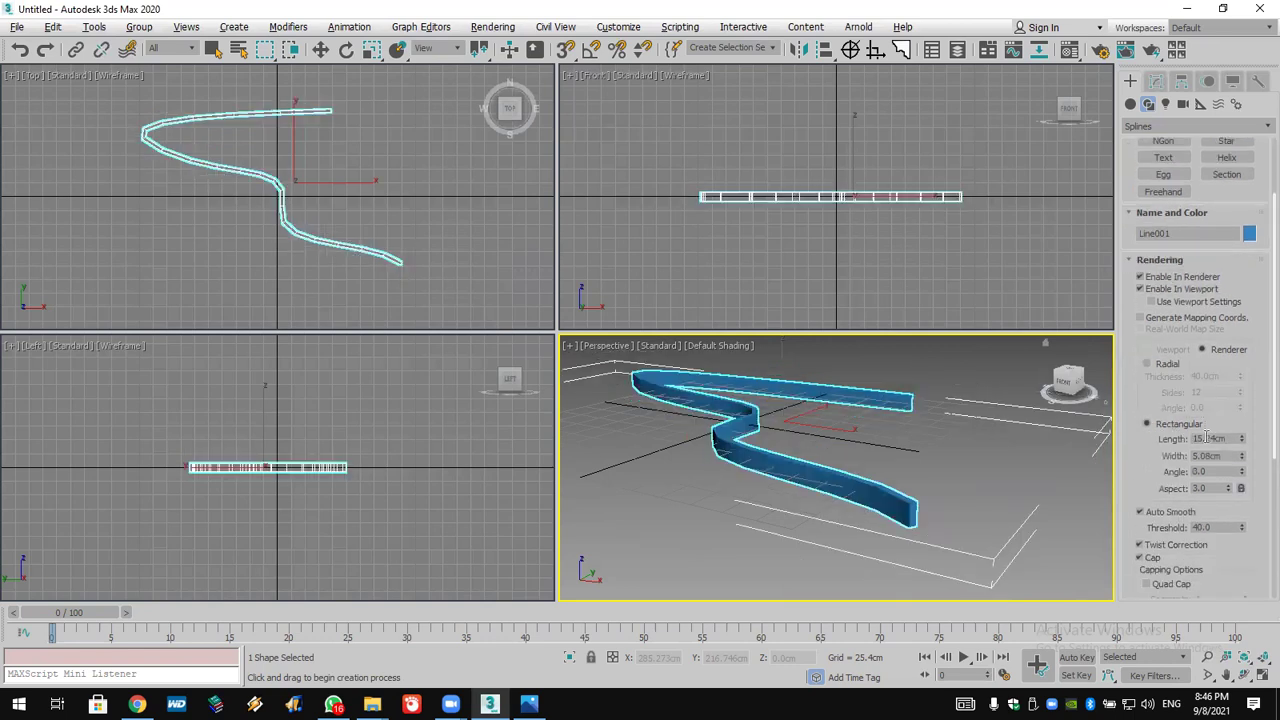
{"action": "left_click_drag", "start_coordinate": [1247, 438], "coordinate": [1178, 68]}
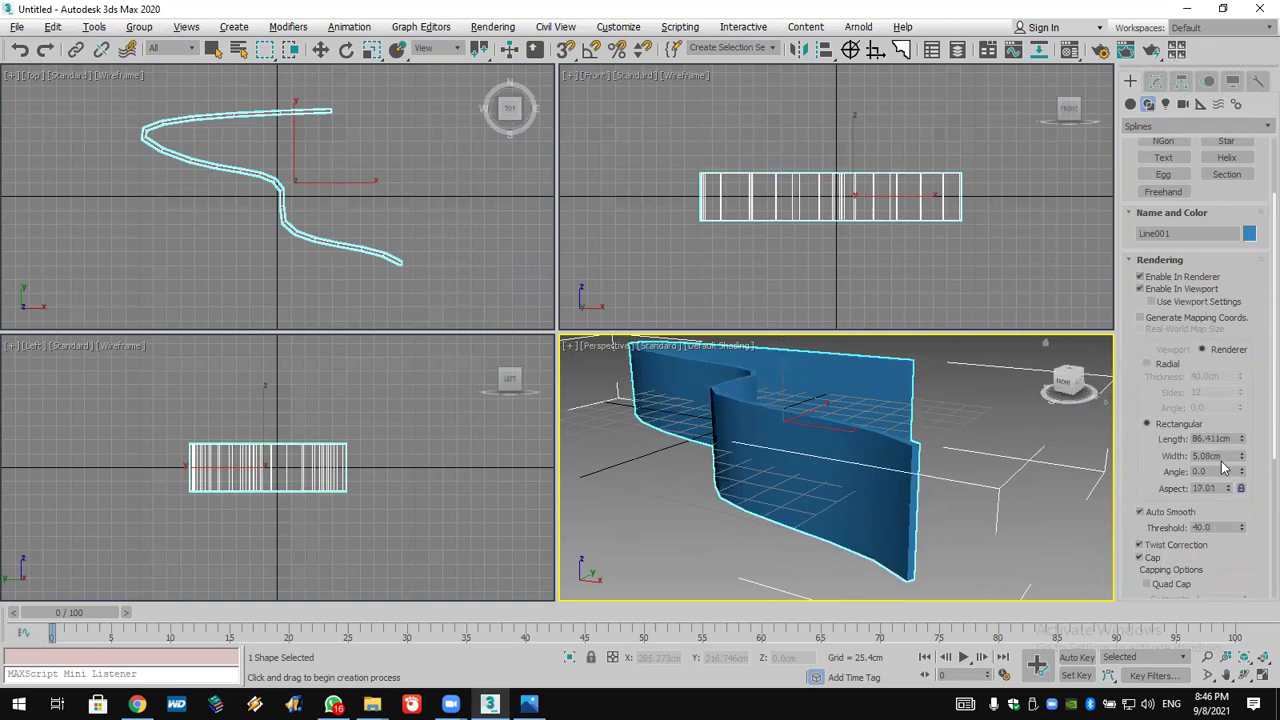
{"action": "left_click_drag", "start_coordinate": [1245, 456], "coordinate": [1226, 340]}
{"action": "middle_click_drag", "start_coordinate": [771, 457], "coordinate": [828, 469]}
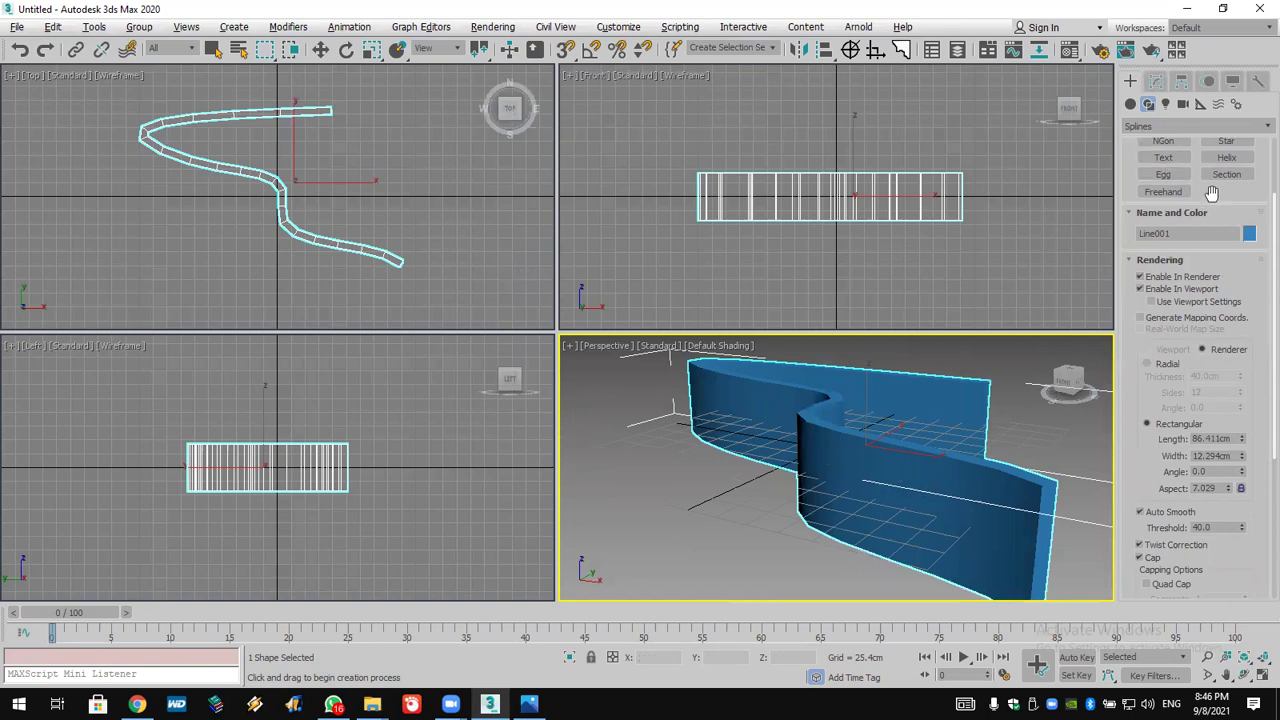
Show the polygon statistics in the Perspective viewport and convert the wall-like line to an Editable Poly
{"action": "scroll", "coordinate": [1215, 398], "scroll_direction": "up", "scroll_amount": 2}
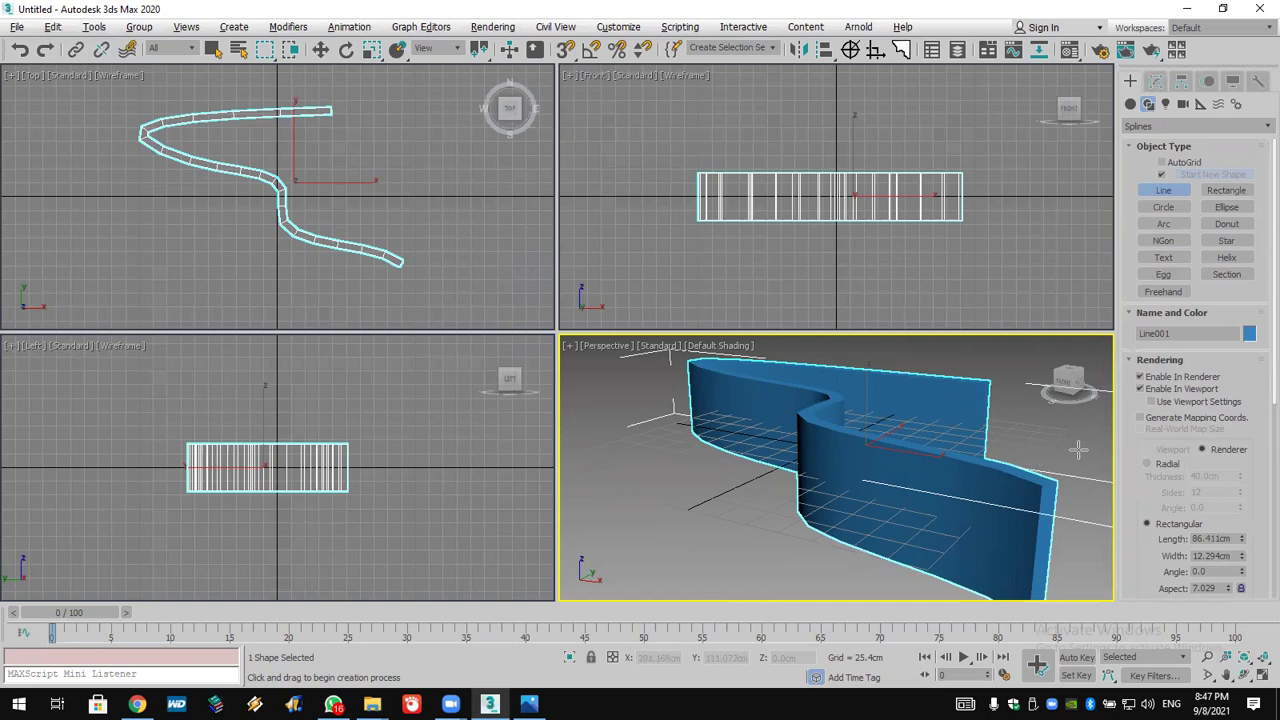
{"action": "key", "text": "7"}
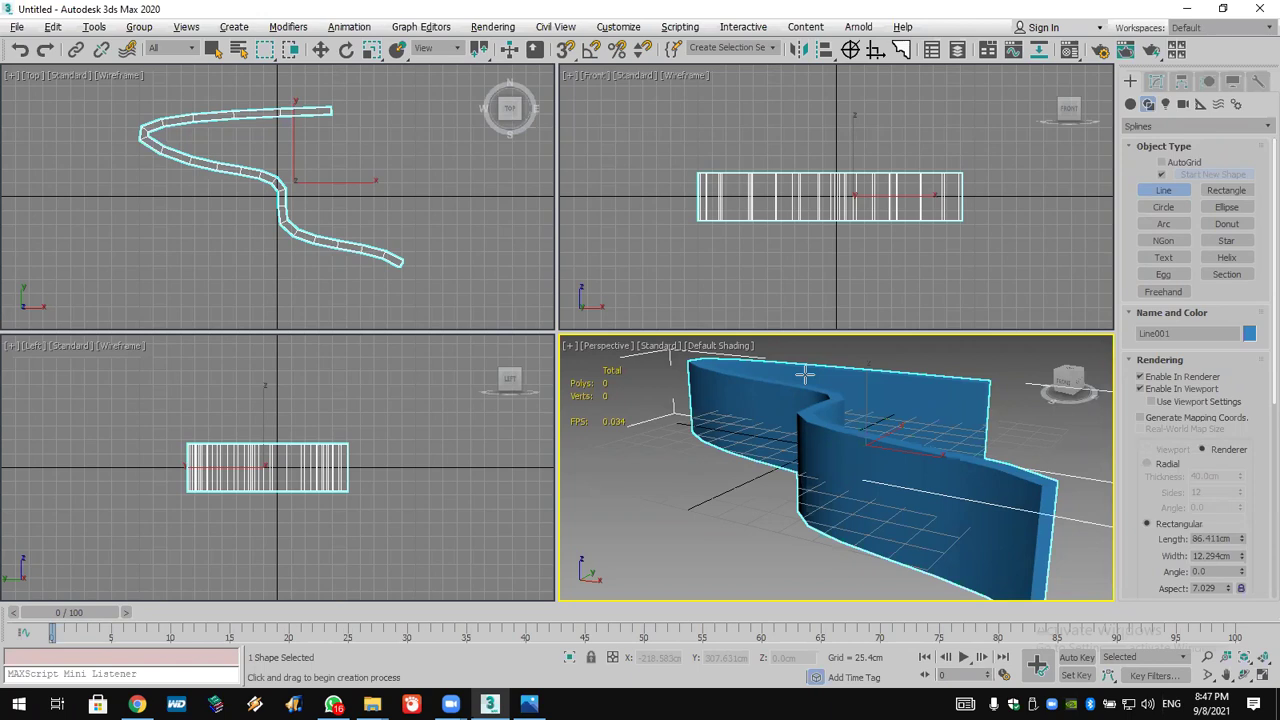
{"action": "right_click", "coordinate": [788, 400]}
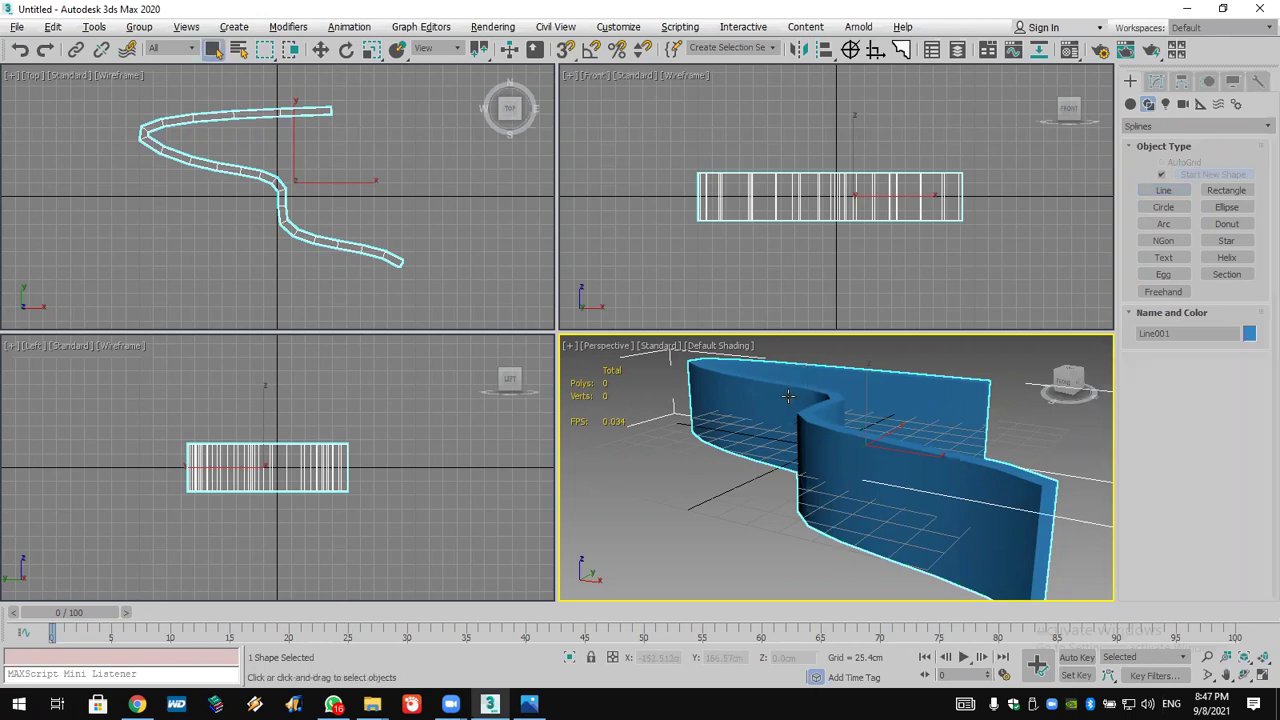
{"action": "right_click", "coordinate": [788, 401]}
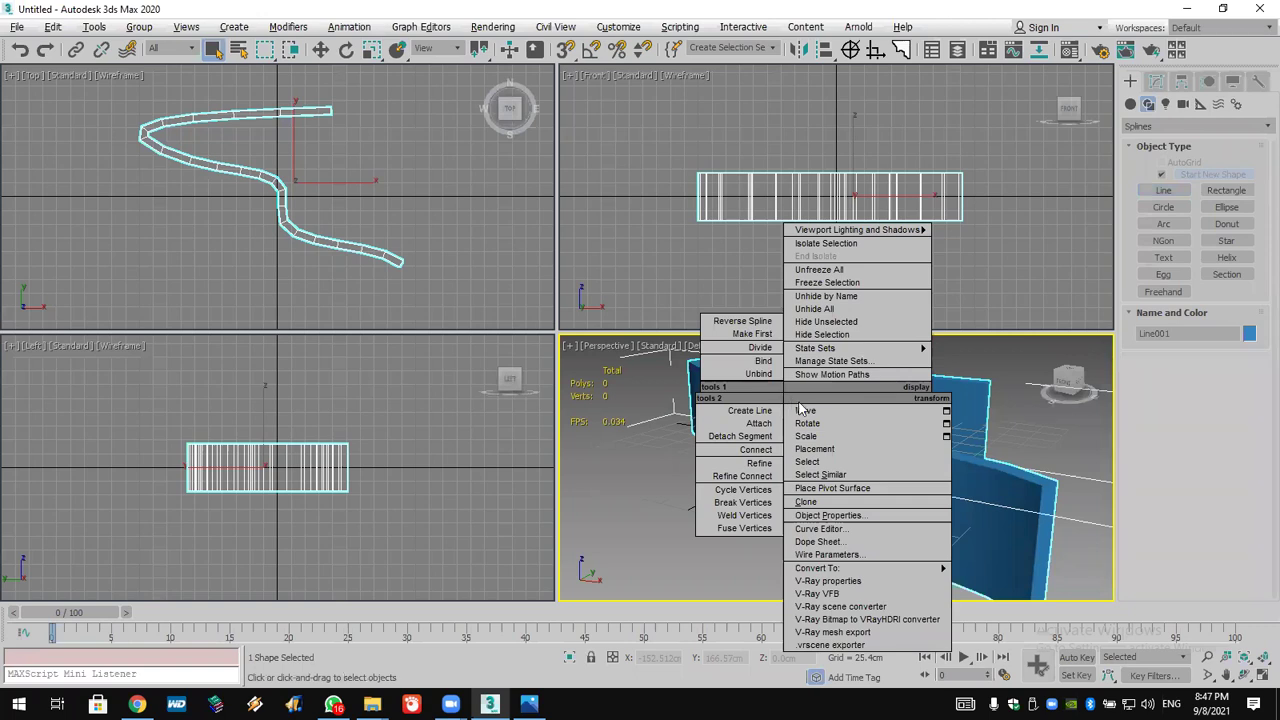
{"action": "mouse_move", "coordinate": [850, 570]}
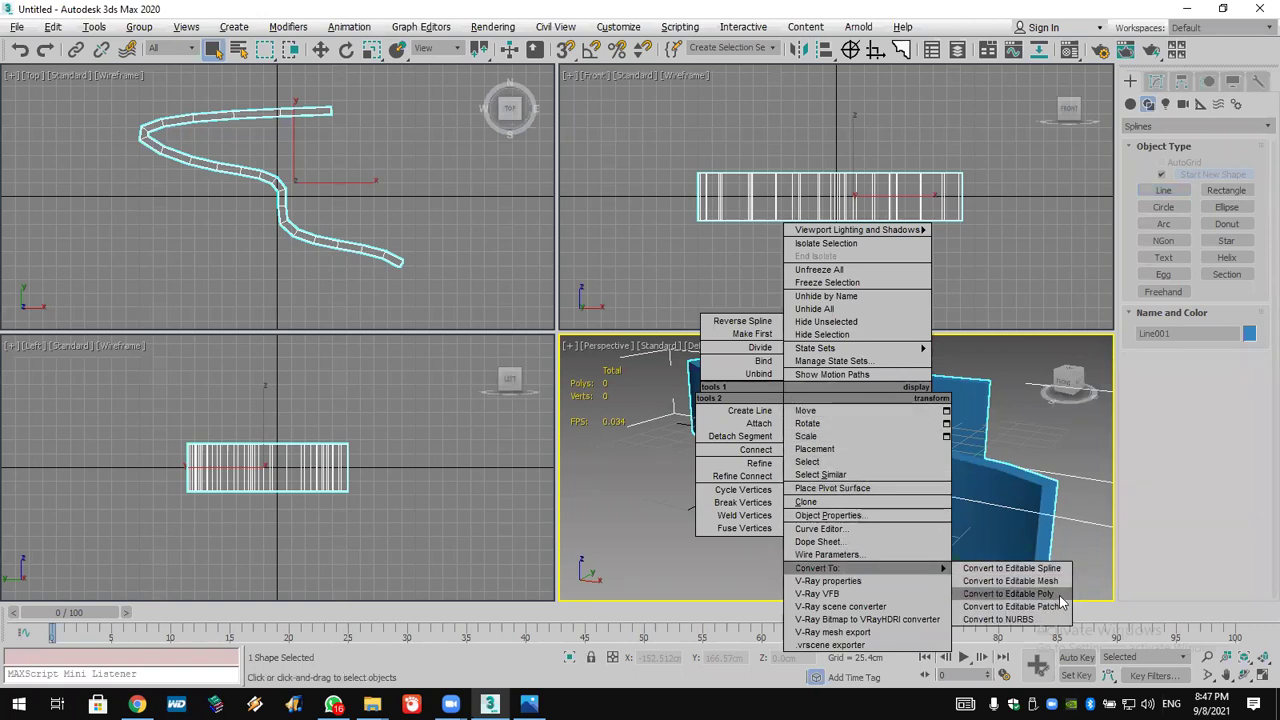
{"action": "left_click", "coordinate": [1008, 594]}
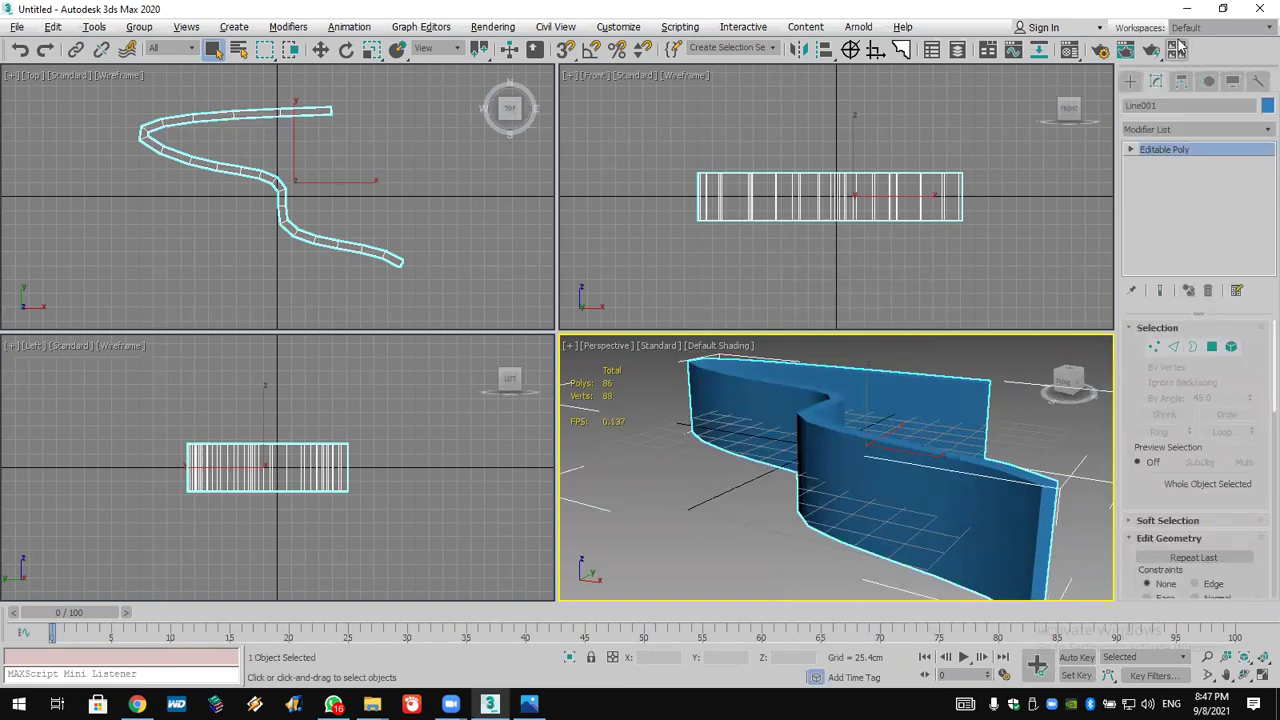
Create a cylinder about 19 cm in radius and 341 cm long from the Front viewport, passing through the curved wall
{"action": "left_click", "coordinate": [1128, 83]}
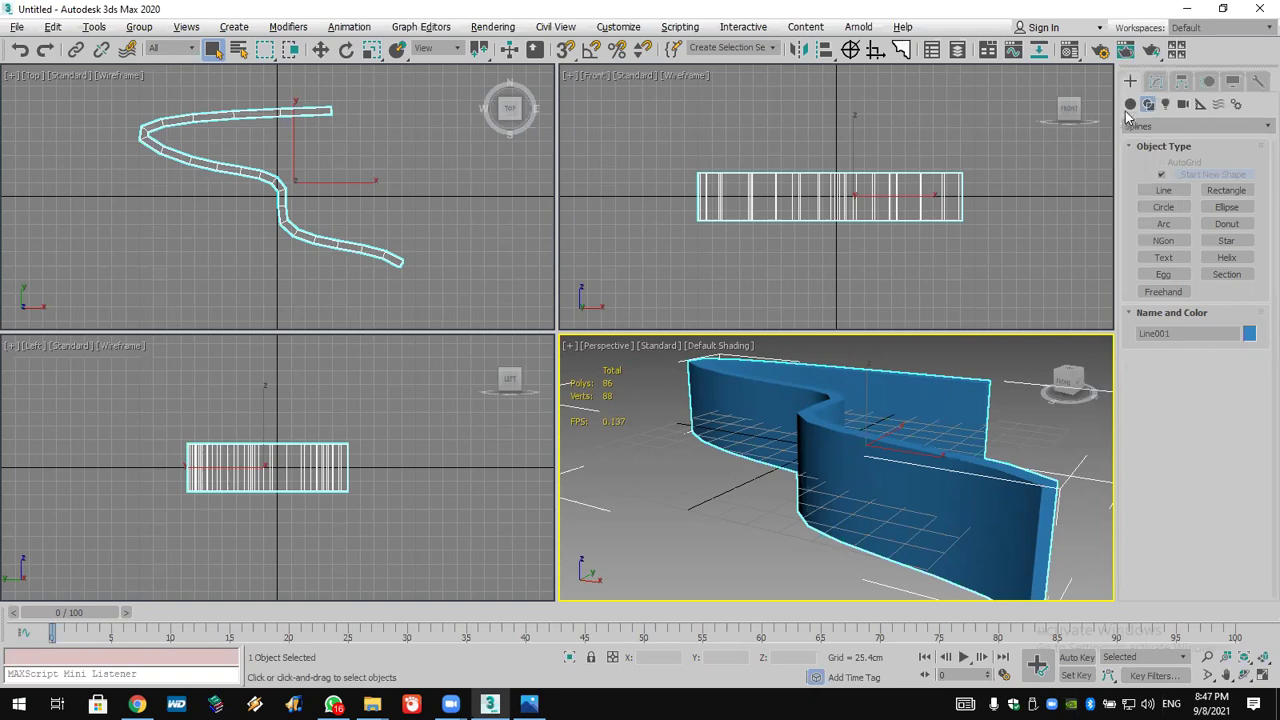
{"action": "left_click", "coordinate": [1131, 104]}
{"action": "left_click", "coordinate": [1176, 211]}
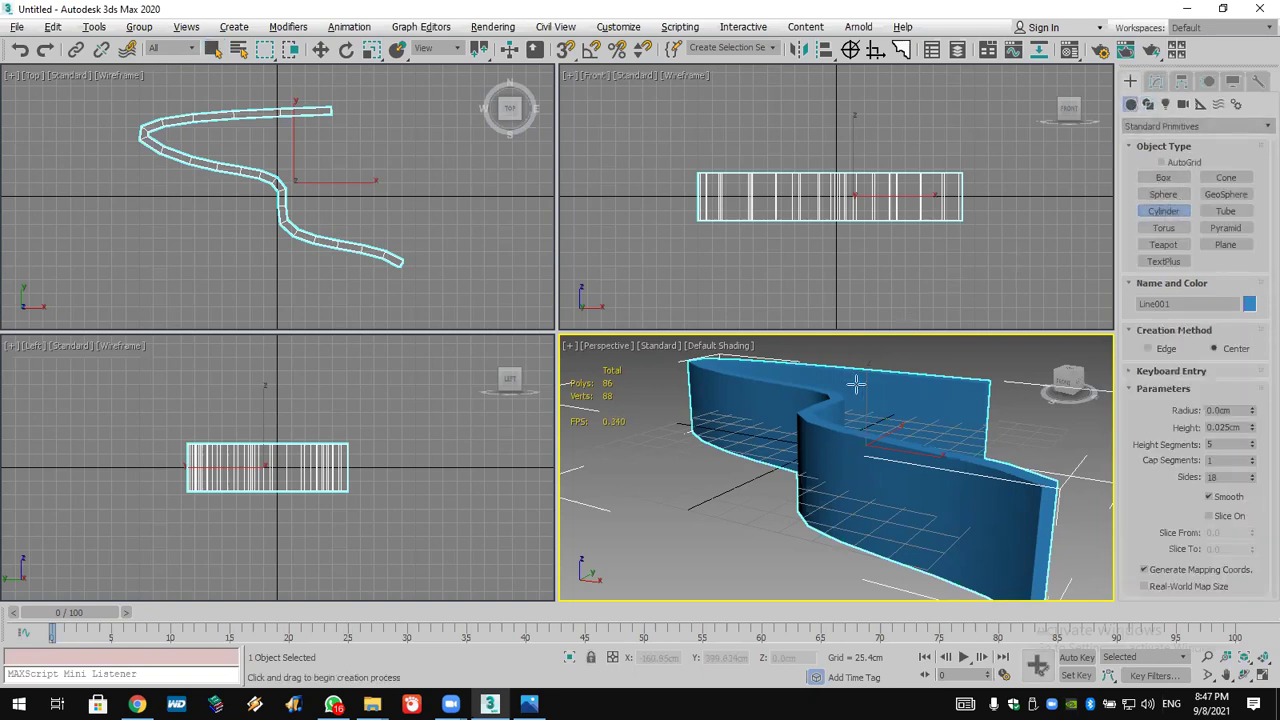
{"action": "left_click_drag", "start_coordinate": [792, 195], "coordinate": [794, 196]}
{"action": "left_click", "coordinate": [826, 383]}
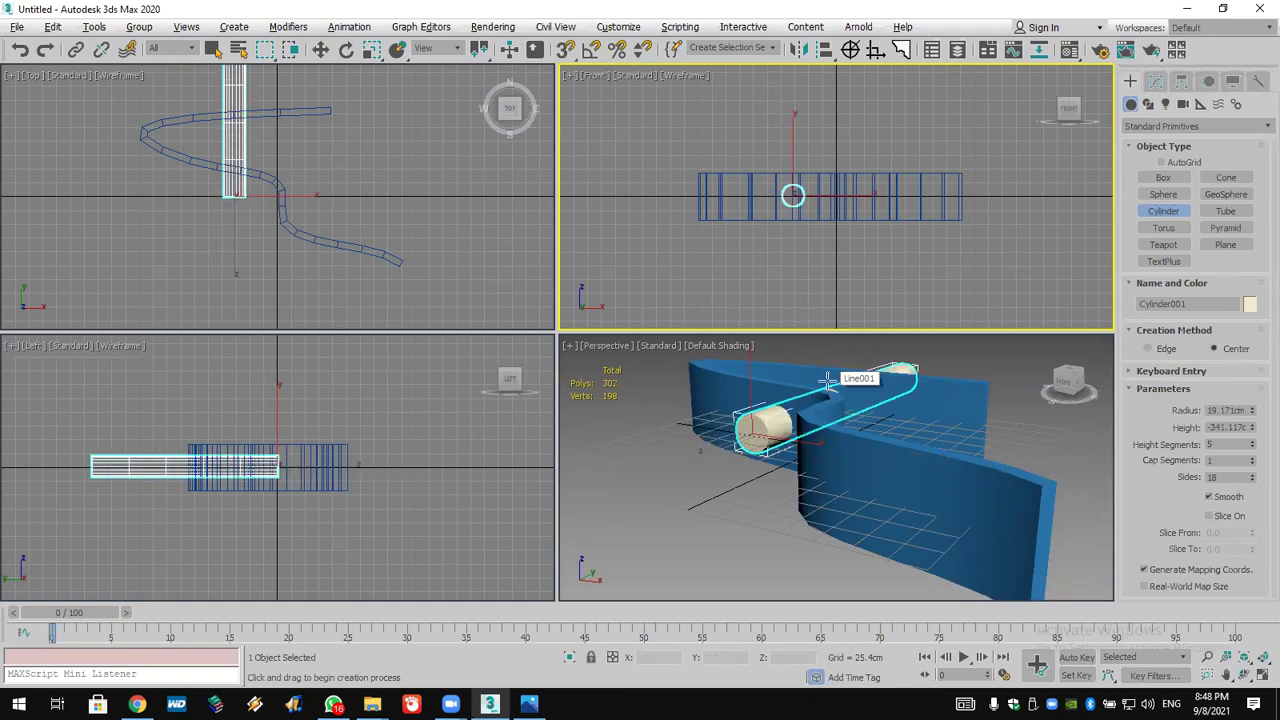
{"action": "right_click", "coordinate": [920, 525]}
{"action": "right_click", "coordinate": [918, 495]}
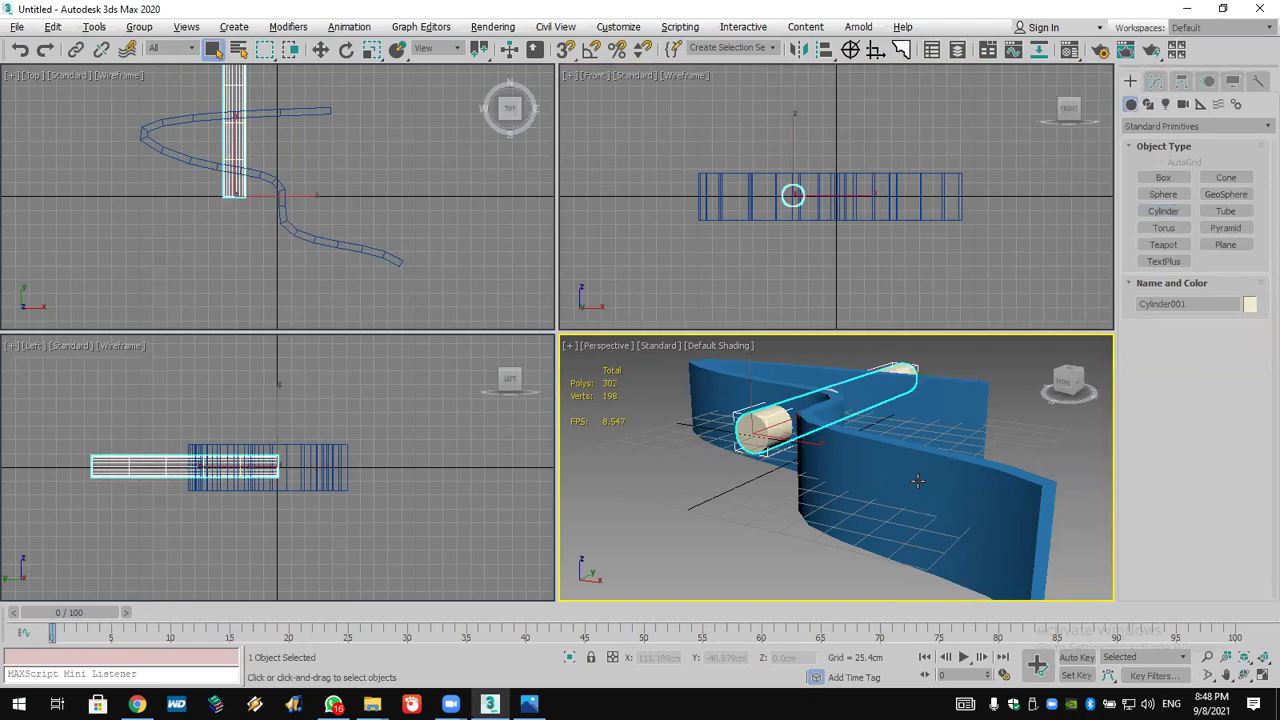
Subtract the cylinder from the curved wall with ProBoolean to cut round holes through it
{"action": "left_click", "coordinate": [918, 481]}
{"action": "left_click", "coordinate": [1189, 130]}
{"action": "left_click", "coordinate": [1170, 163]}
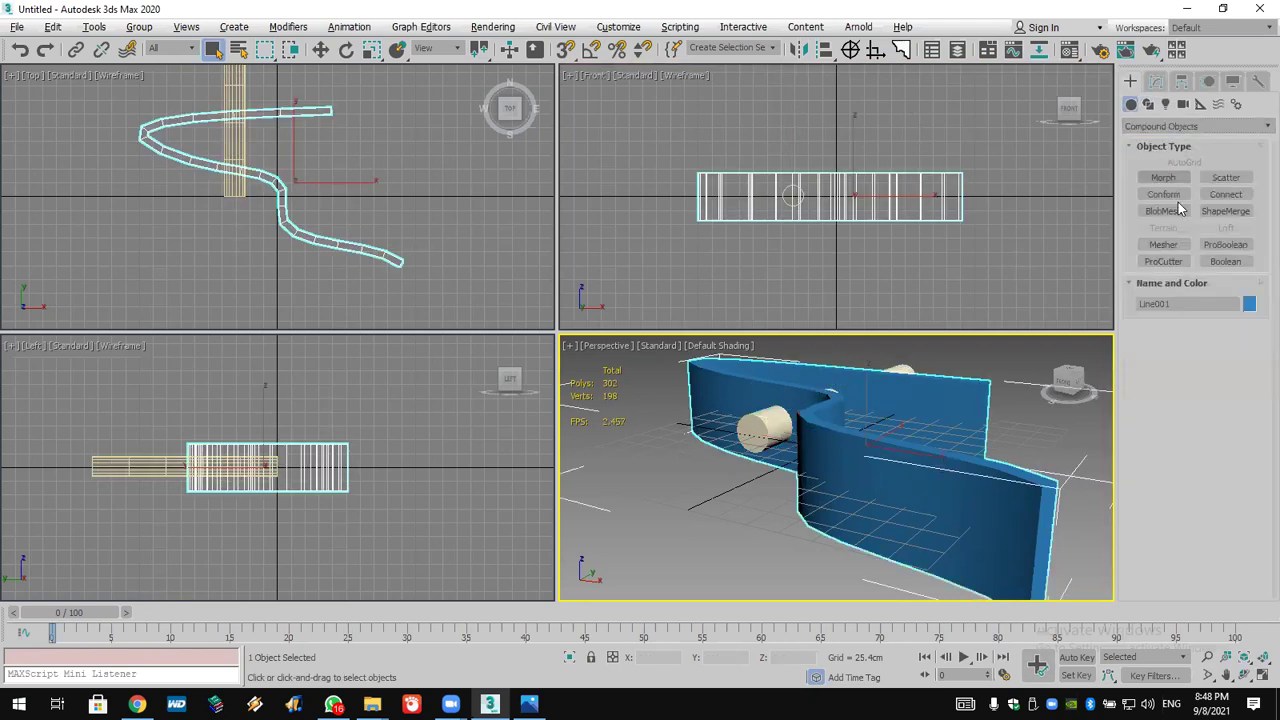
{"action": "left_click", "coordinate": [1222, 245]}
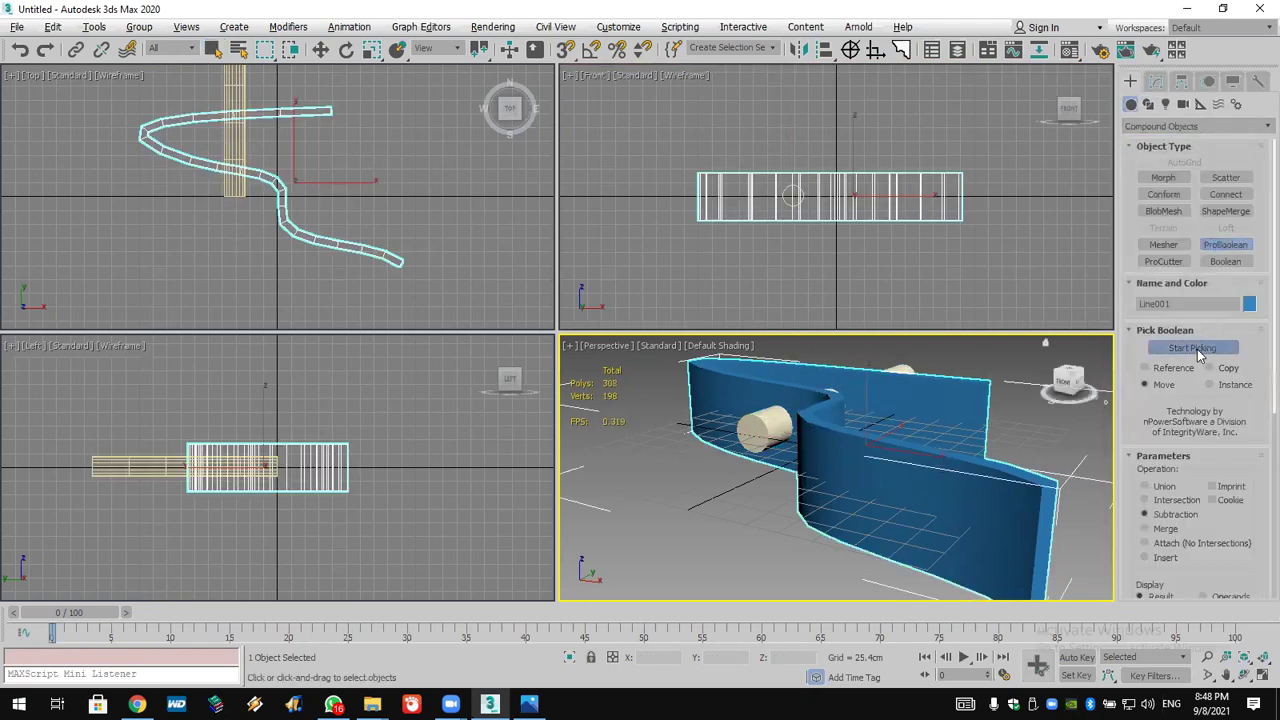
{"action": "left_click", "coordinate": [1198, 350]}
{"action": "left_click", "coordinate": [778, 427]}
{"action": "key", "text": "w"}
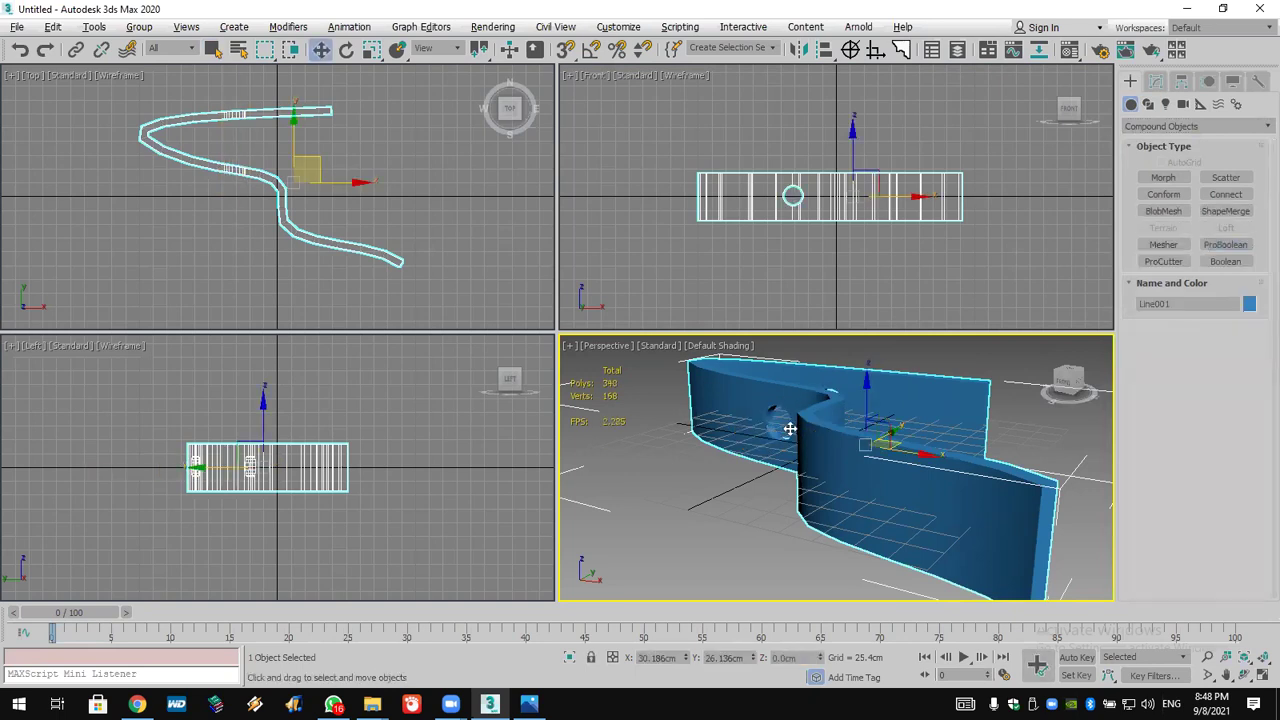
{"action": "scroll", "coordinate": [790, 428], "scroll_direction": "up", "scroll_amount": 5}
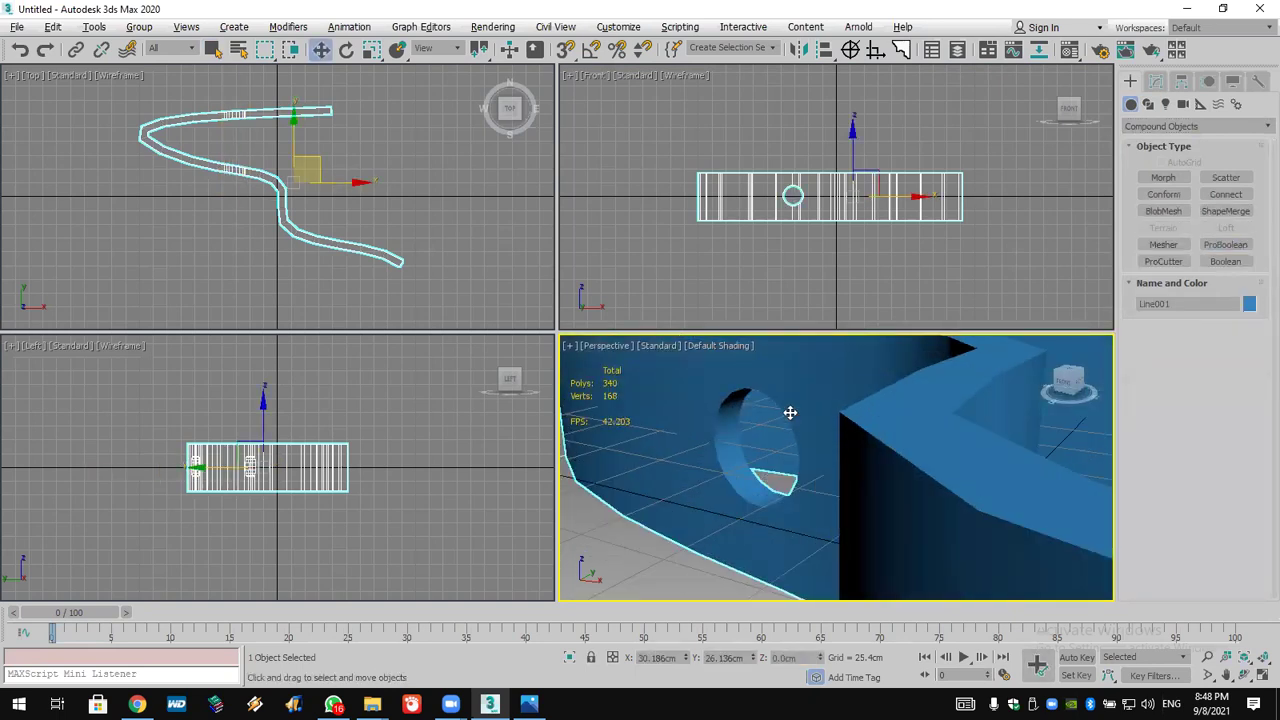
Reset to an empty scene without saving the changes
{"action": "left_click", "coordinate": [17, 27]}
{"action": "left_click", "coordinate": [33, 74]}
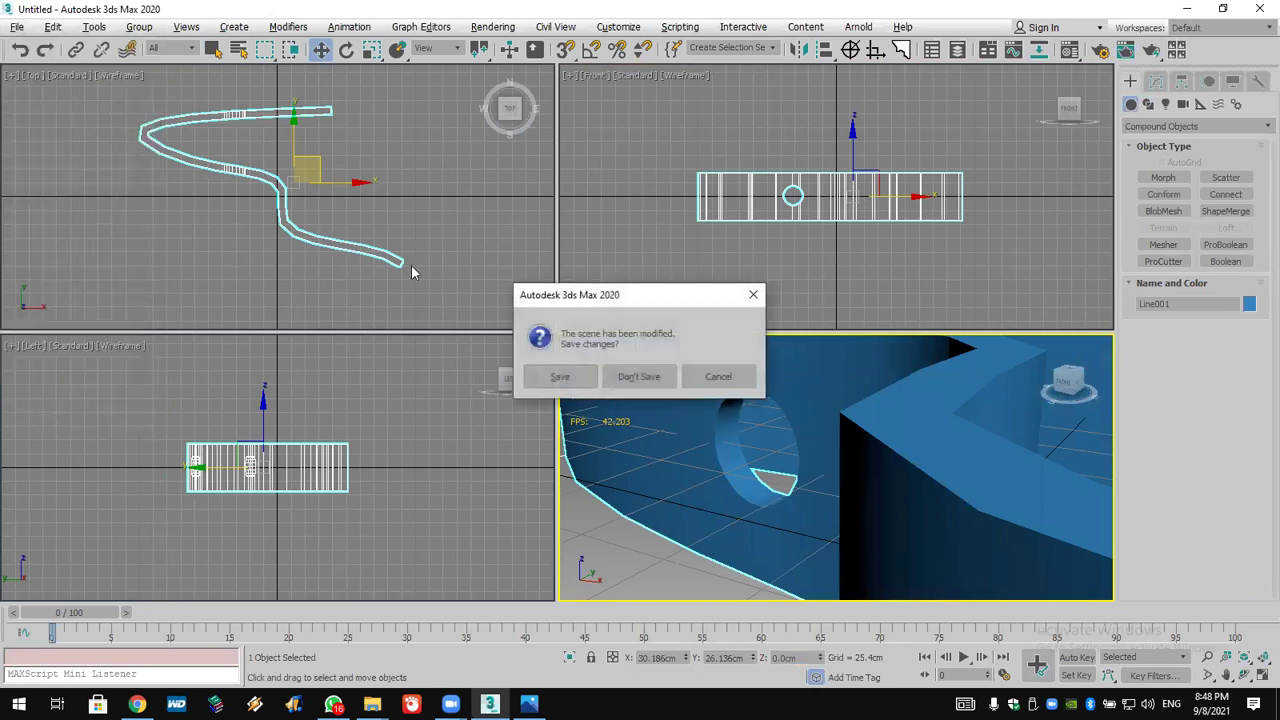
{"action": "left_click", "coordinate": [670, 387]}
{"action": "left_click", "coordinate": [586, 375]}
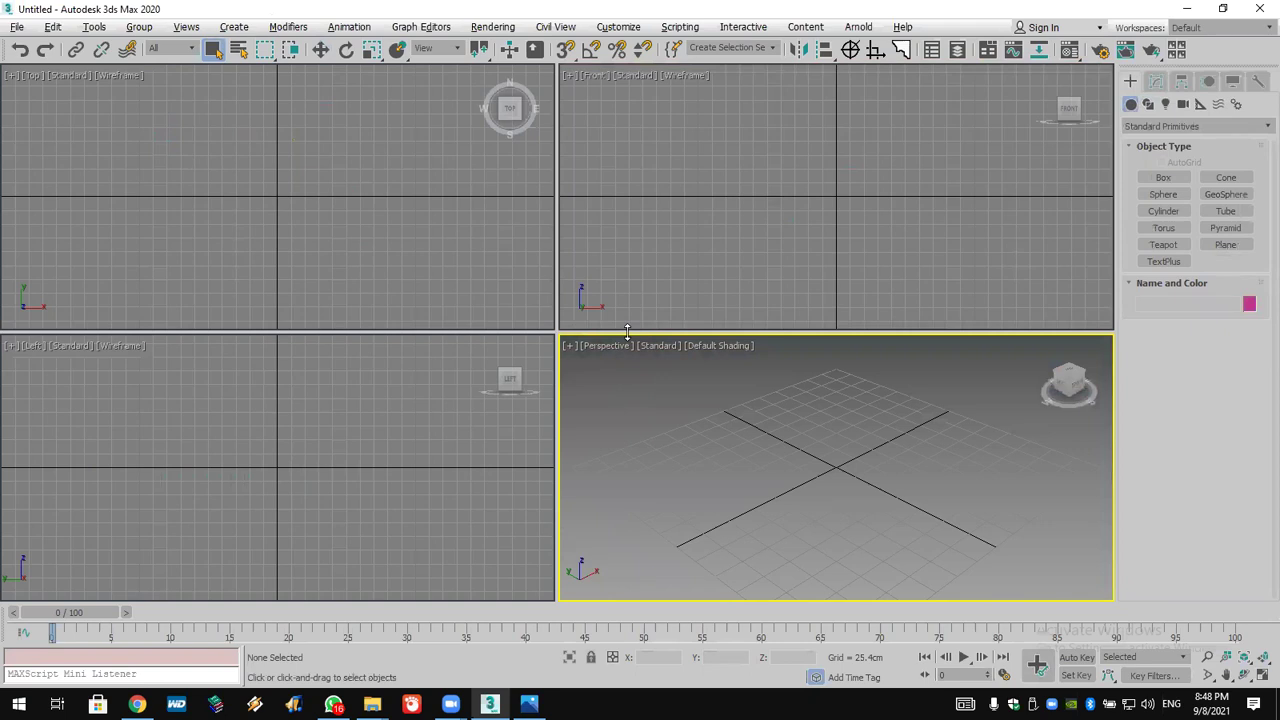
Draw a winding open line with curved bends through five points in the Top viewport
{"action": "left_click", "coordinate": [1148, 104]}
{"action": "left_click", "coordinate": [1163, 190]}
{"action": "left_click", "coordinate": [260, 98]}
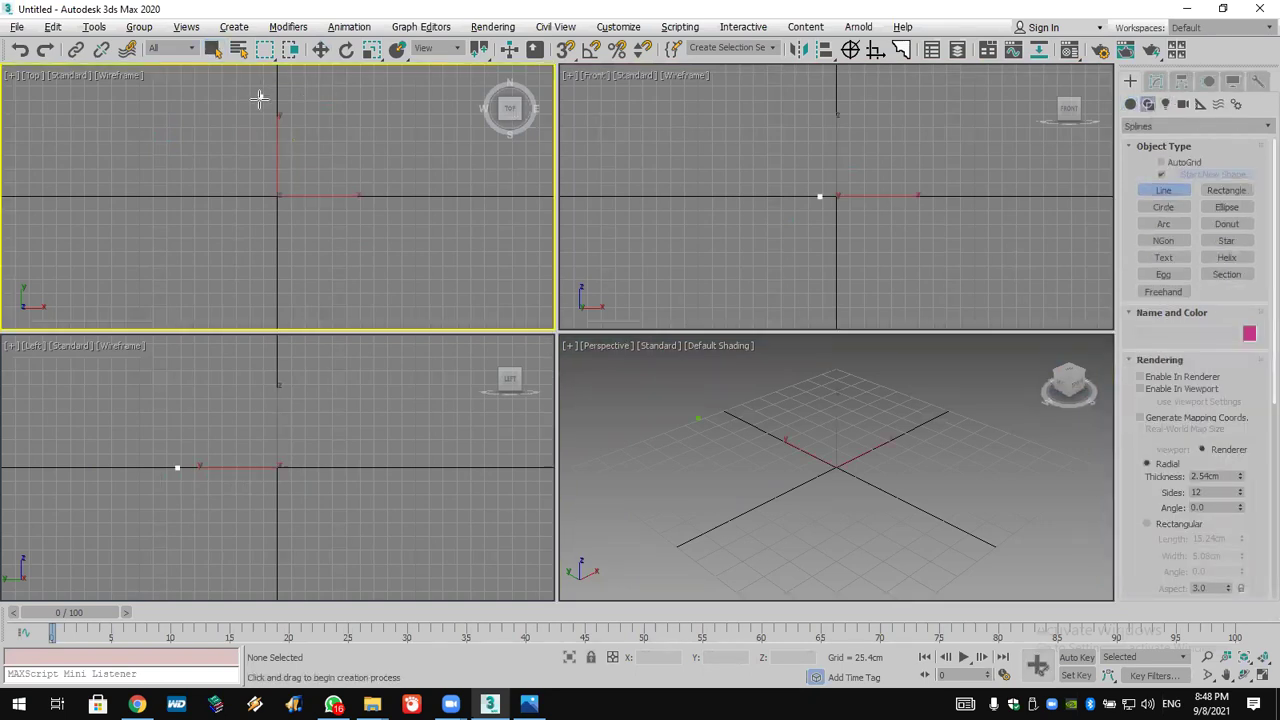
{"action": "left_click", "coordinate": [169, 122]}
{"action": "left_click", "coordinate": [232, 167]}
{"action": "left_click", "coordinate": [152, 232]}
{"action": "left_click", "coordinate": [338, 202]}
{"action": "right_click", "coordinate": [463, 185]}
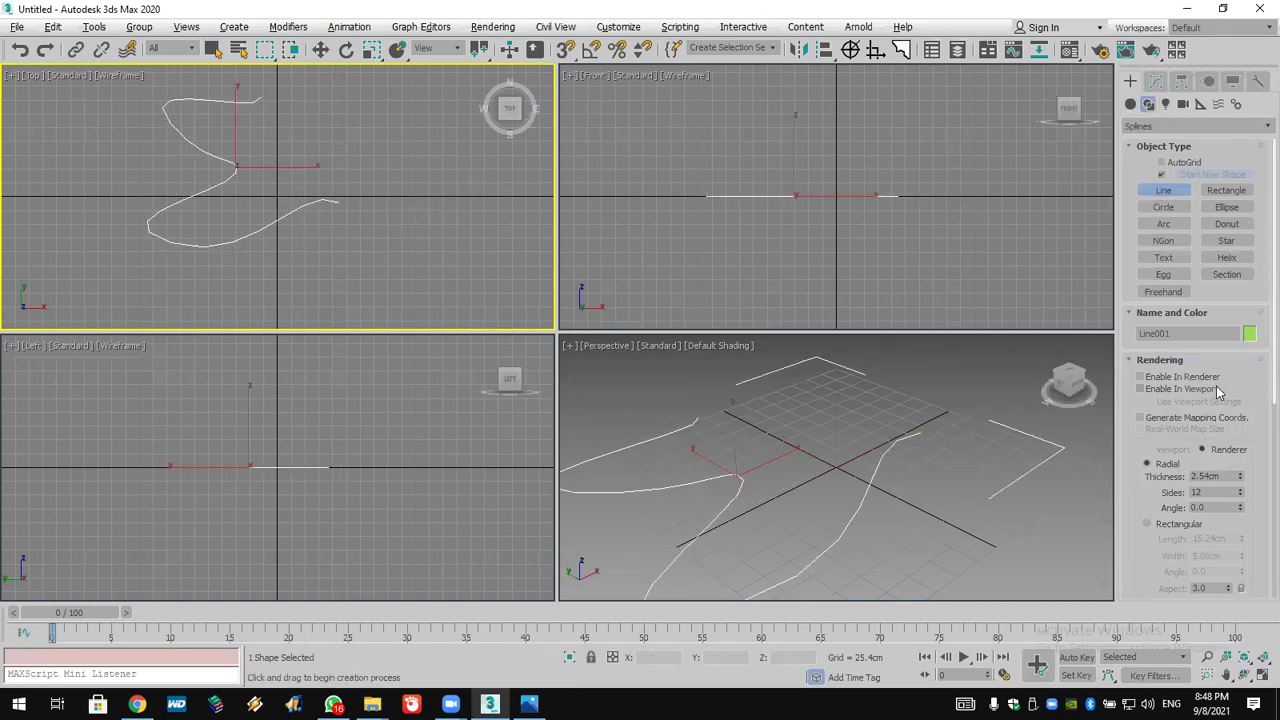
Set the line's interpolation steps to 100
{"action": "left_click", "coordinate": [1160, 360]}
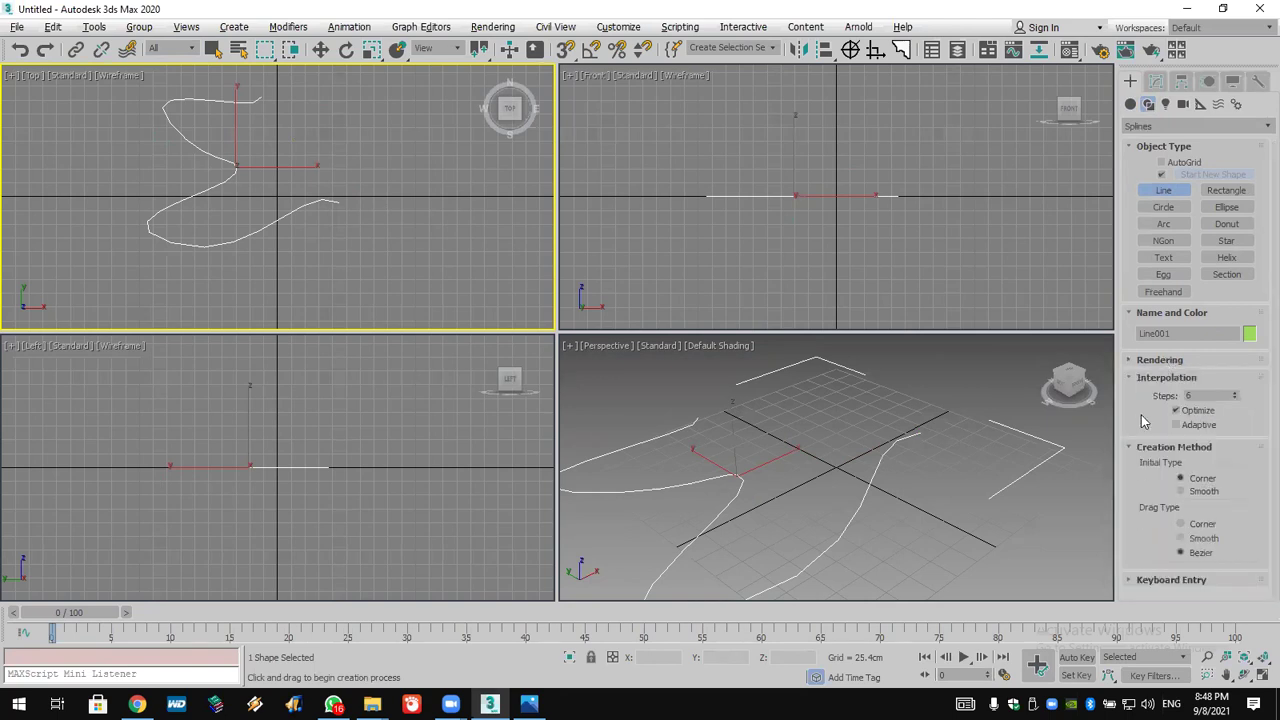
{"action": "scroll", "coordinate": [146, 236], "scroll_direction": "up", "scroll_amount": 5}
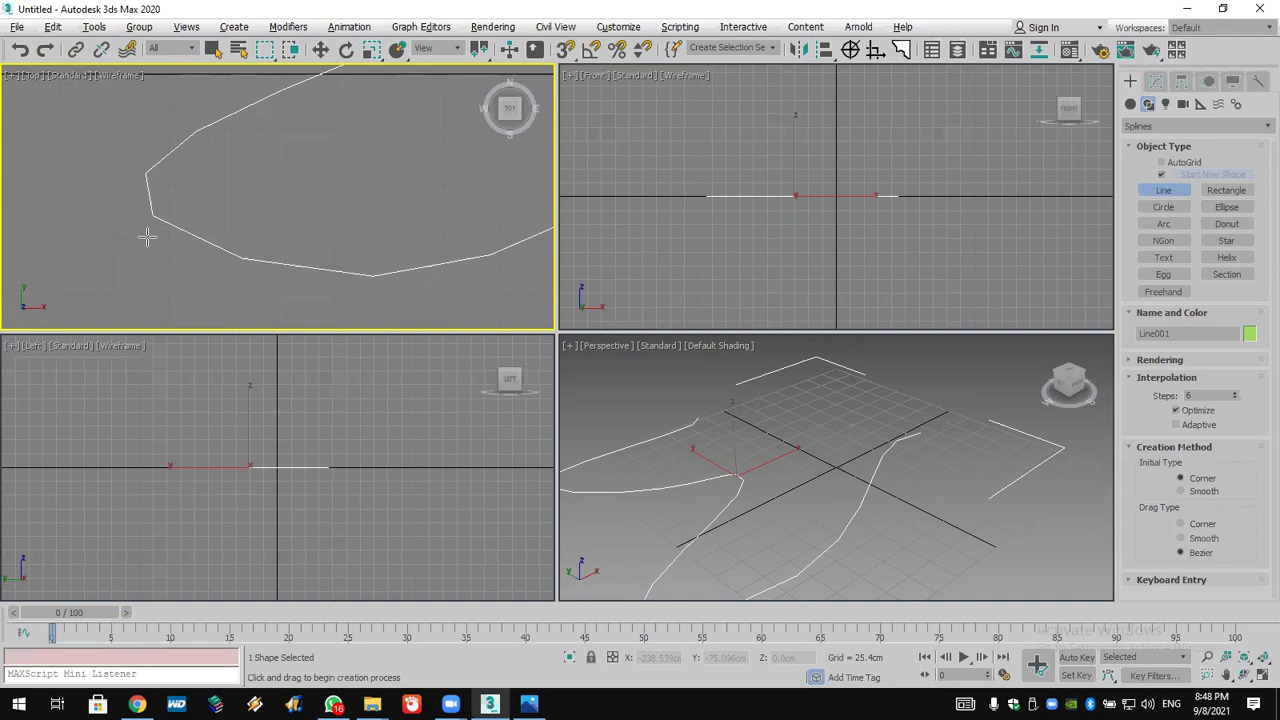
{"action": "double_click", "coordinate": [1203, 395]}
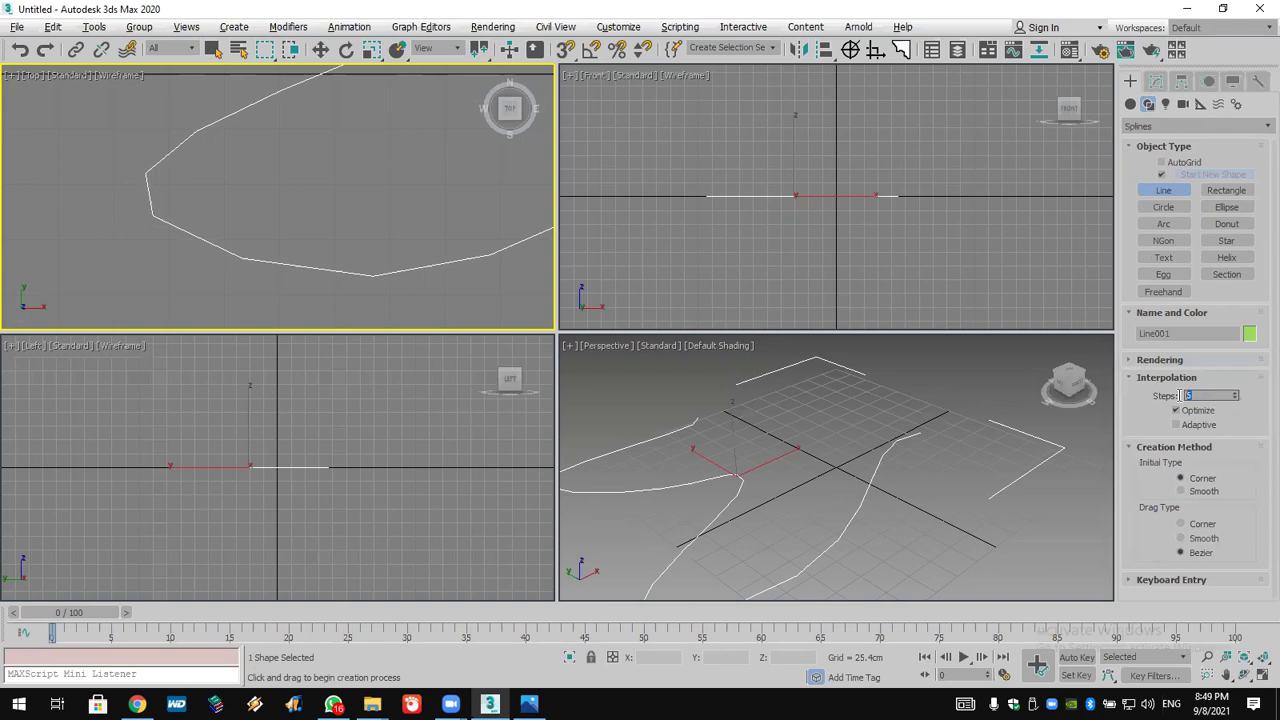
{"action": "type", "text": "100"}
{"action": "key", "text": "Return"}
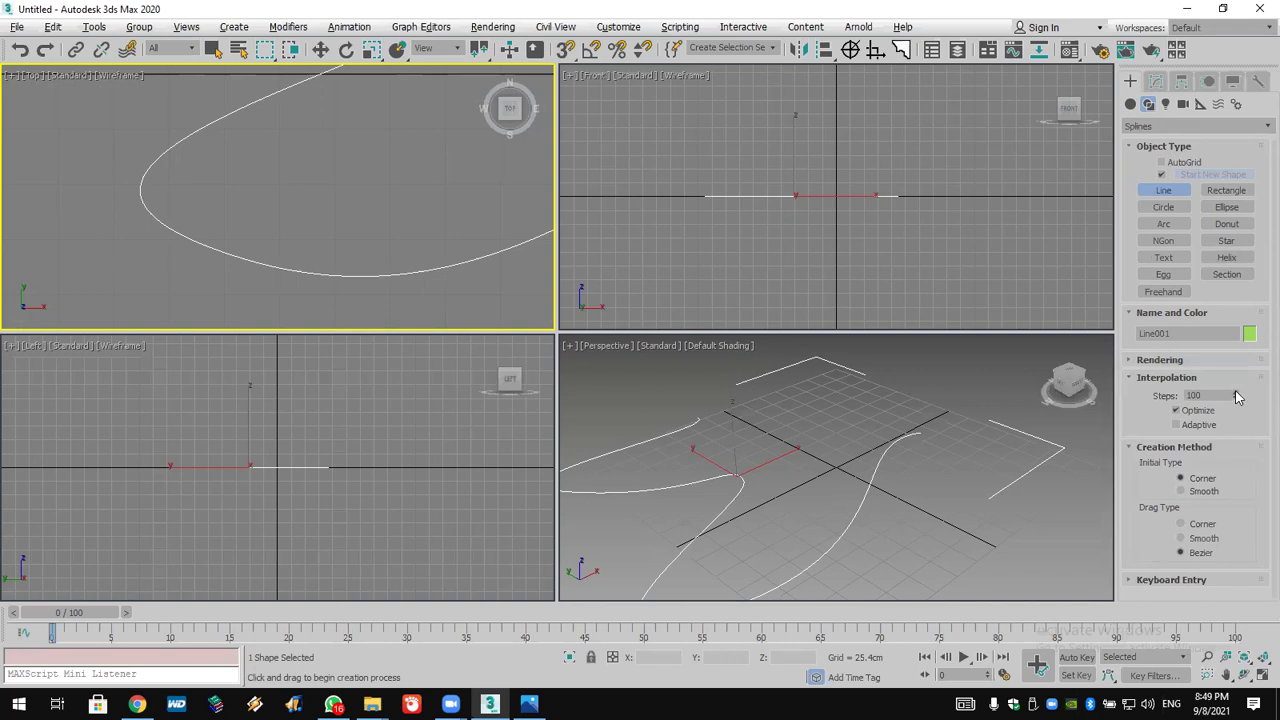
Set the line's interpolation steps to 6 and turn on Adaptive interpolation
{"action": "left_click_drag", "start_coordinate": [1232, 396], "coordinate": [1129, 398]}
{"action": "type", "text": "2"}
{"action": "key", "text": "Return"}
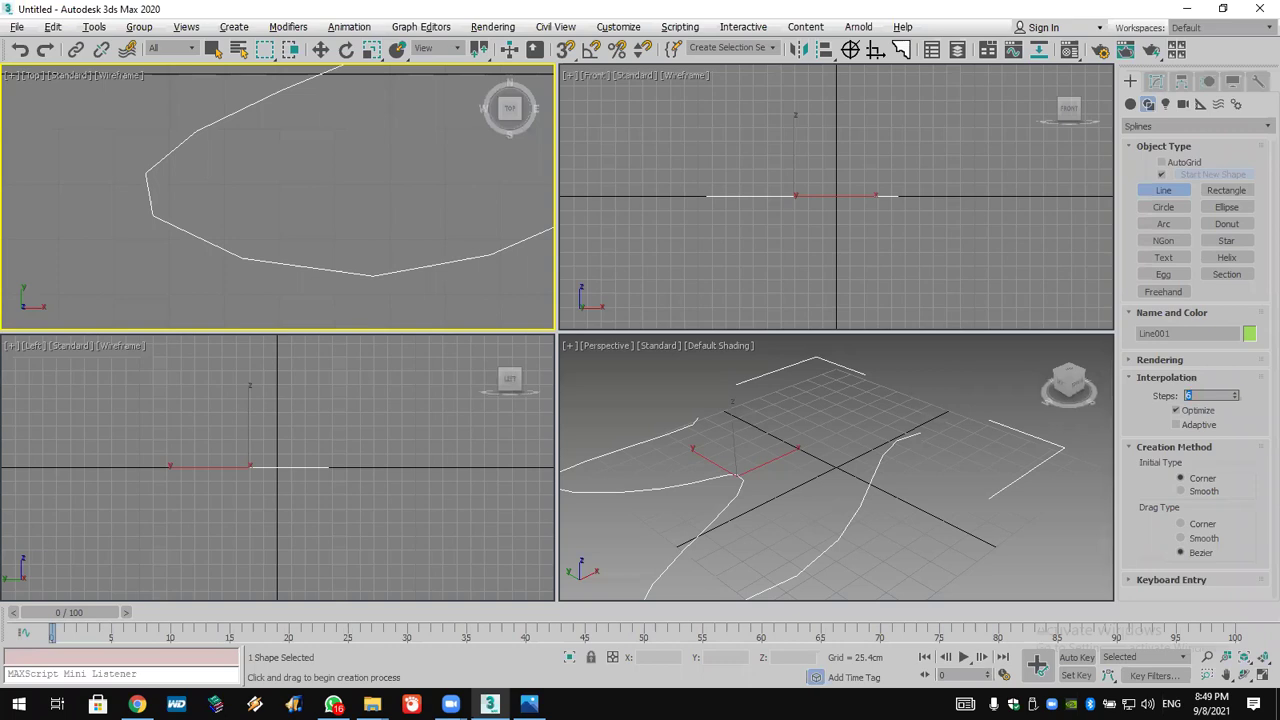
{"action": "left_click", "coordinate": [1199, 427]}
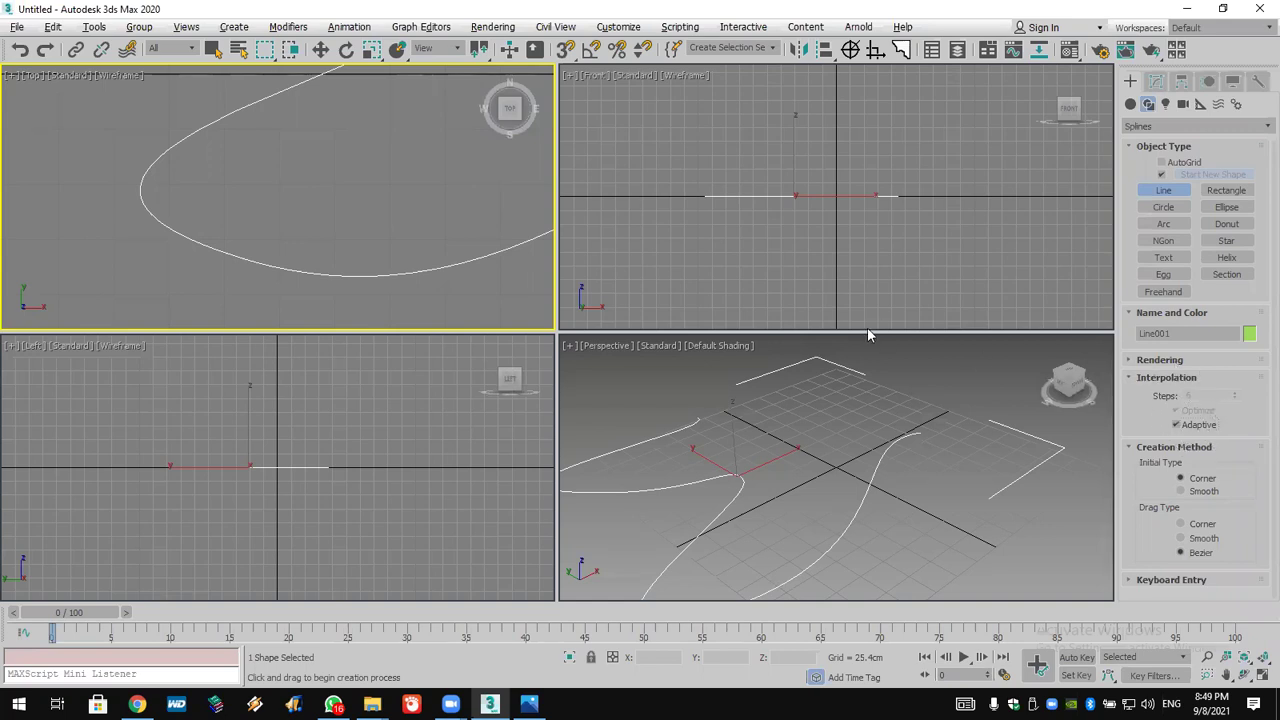
Maximize the Top viewport, finish line creation and select the vertex at the line's lower bend for editing
{"action": "scroll", "coordinate": [420, 265], "scroll_direction": "down", "scroll_amount": 2}
{"action": "middle_click_drag", "start_coordinate": [394, 277], "coordinate": [394, 263]}
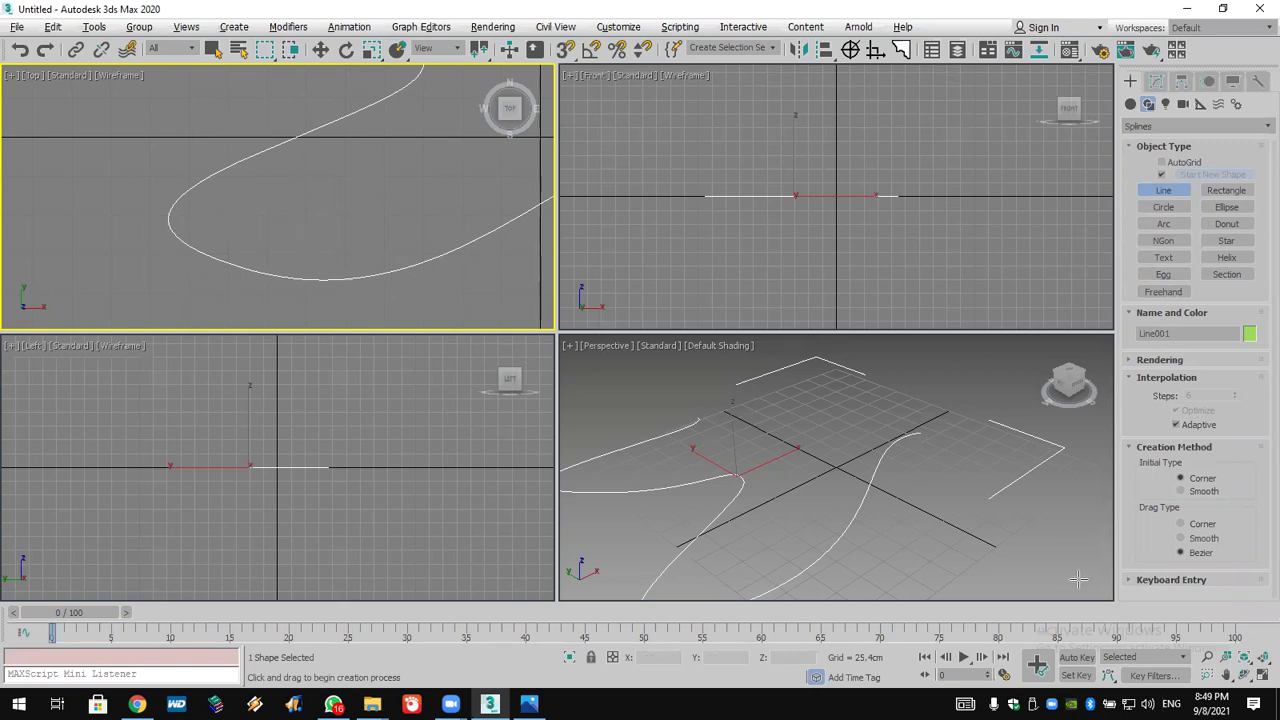
{"action": "left_click", "coordinate": [1260, 676]}
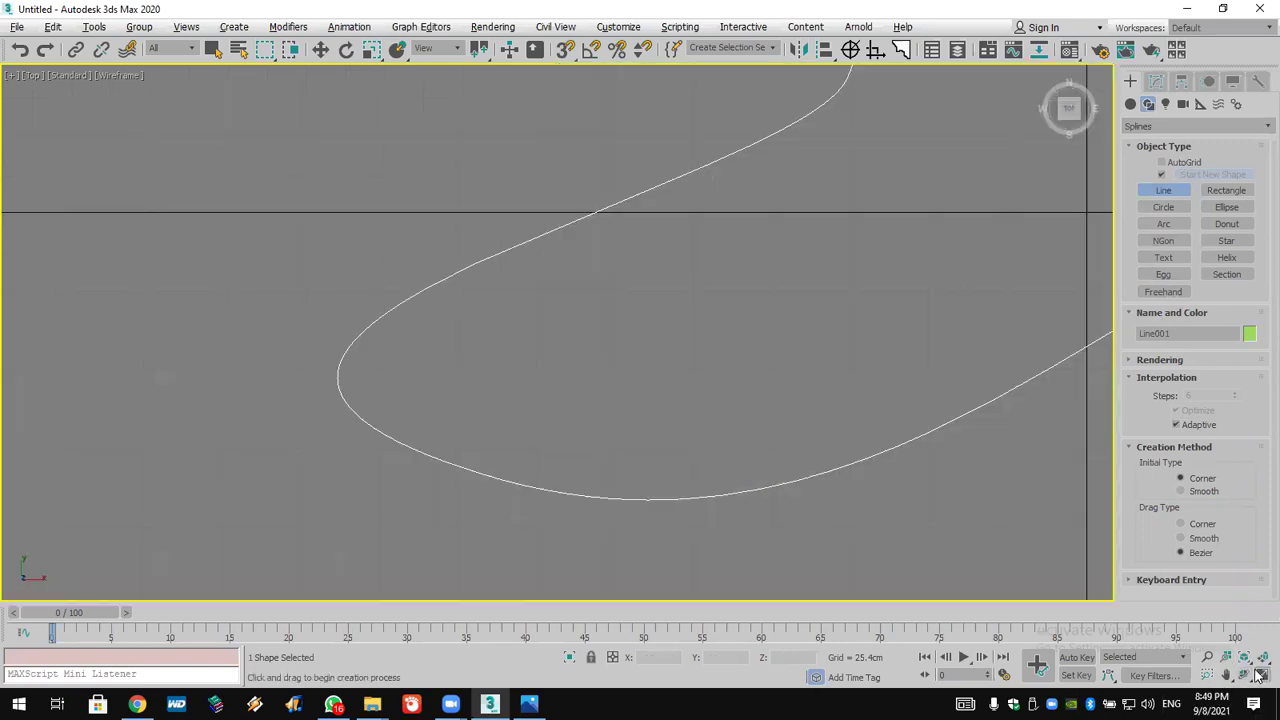
{"action": "right_click", "coordinate": [774, 418]}
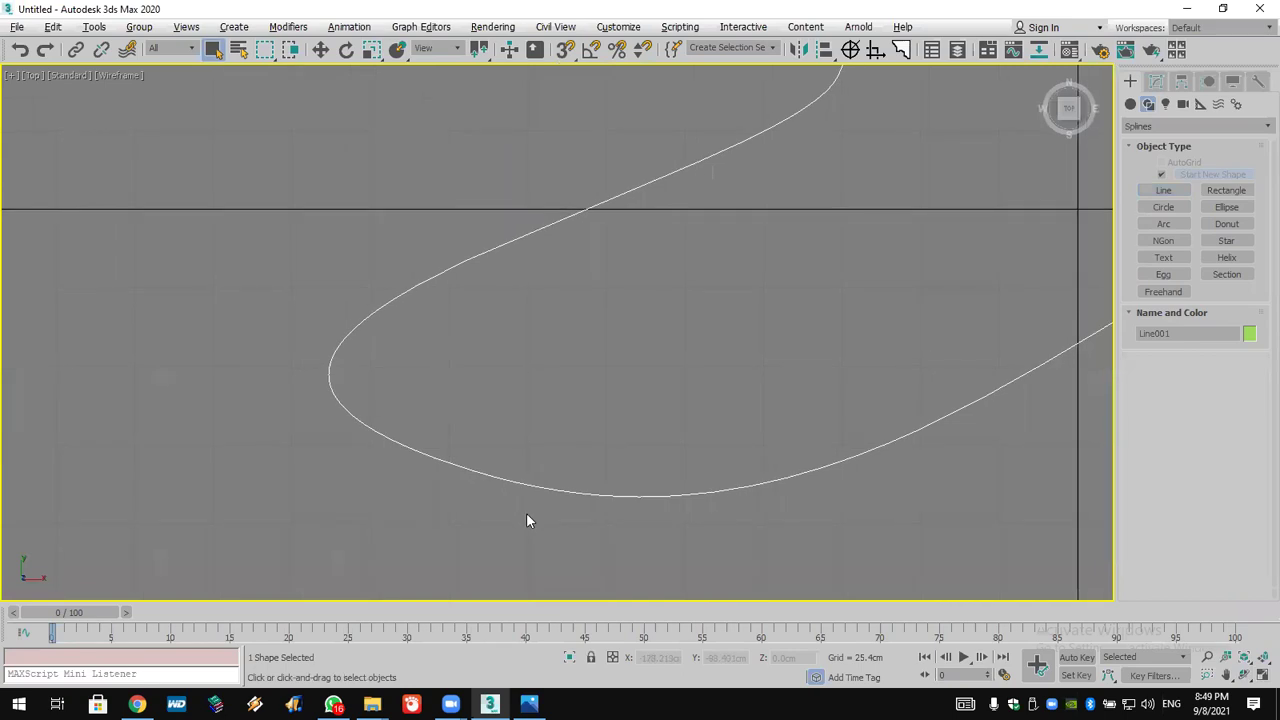
{"action": "left_click", "coordinate": [1159, 86]}
{"action": "left_click", "coordinate": [1131, 149]}
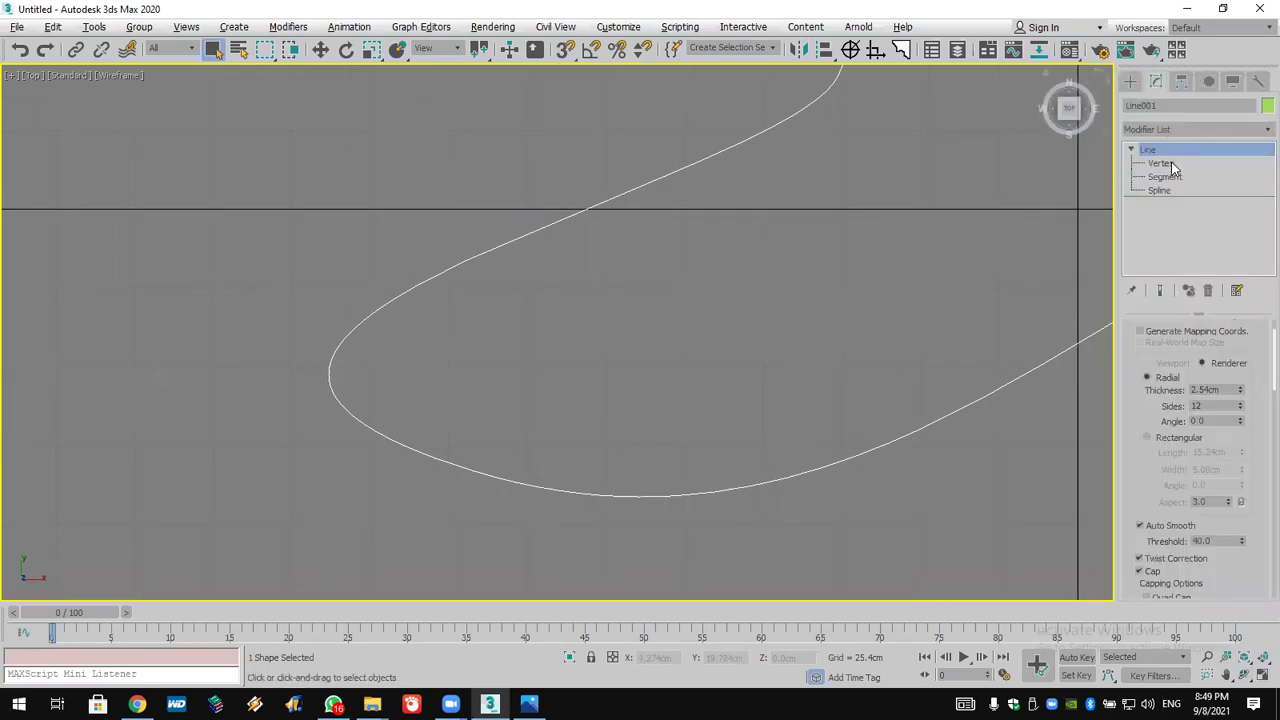
{"action": "left_click", "coordinate": [1161, 163]}
{"action": "left_click", "coordinate": [475, 471]}
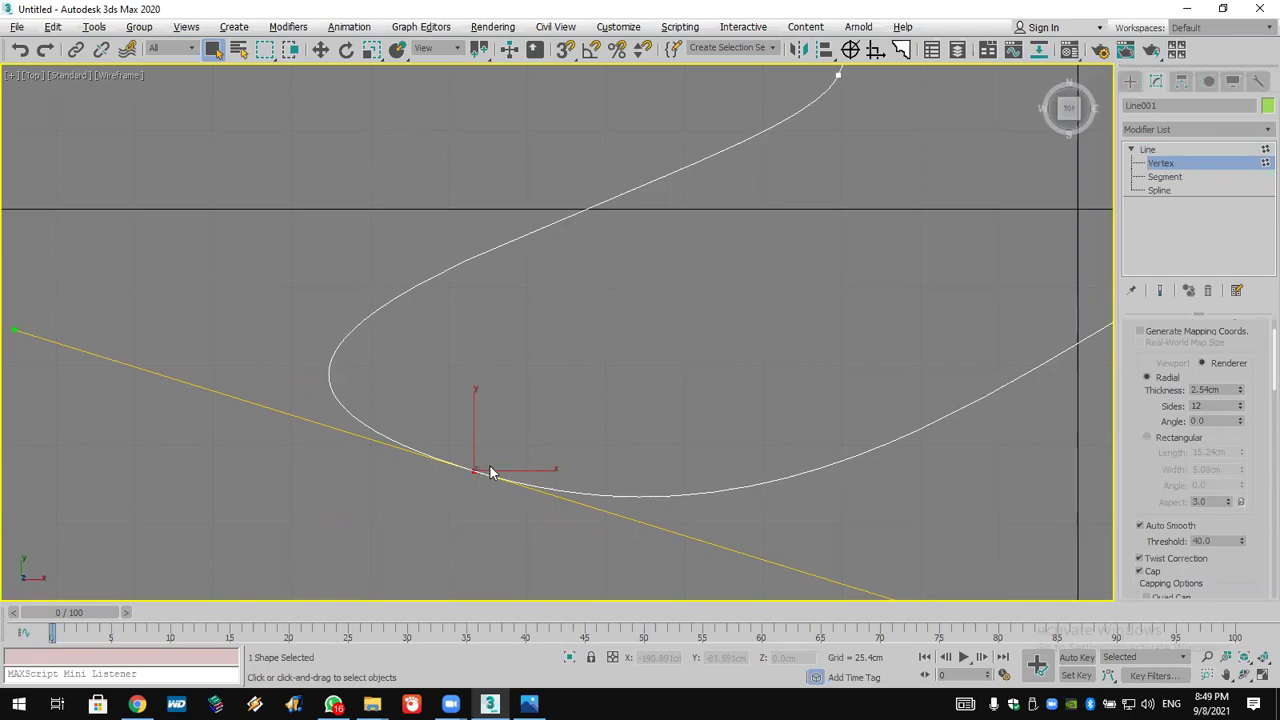
Switch the selected lower-bend vertex to the Corner type and from there to Smooth
{"action": "right_click", "coordinate": [472, 432]}
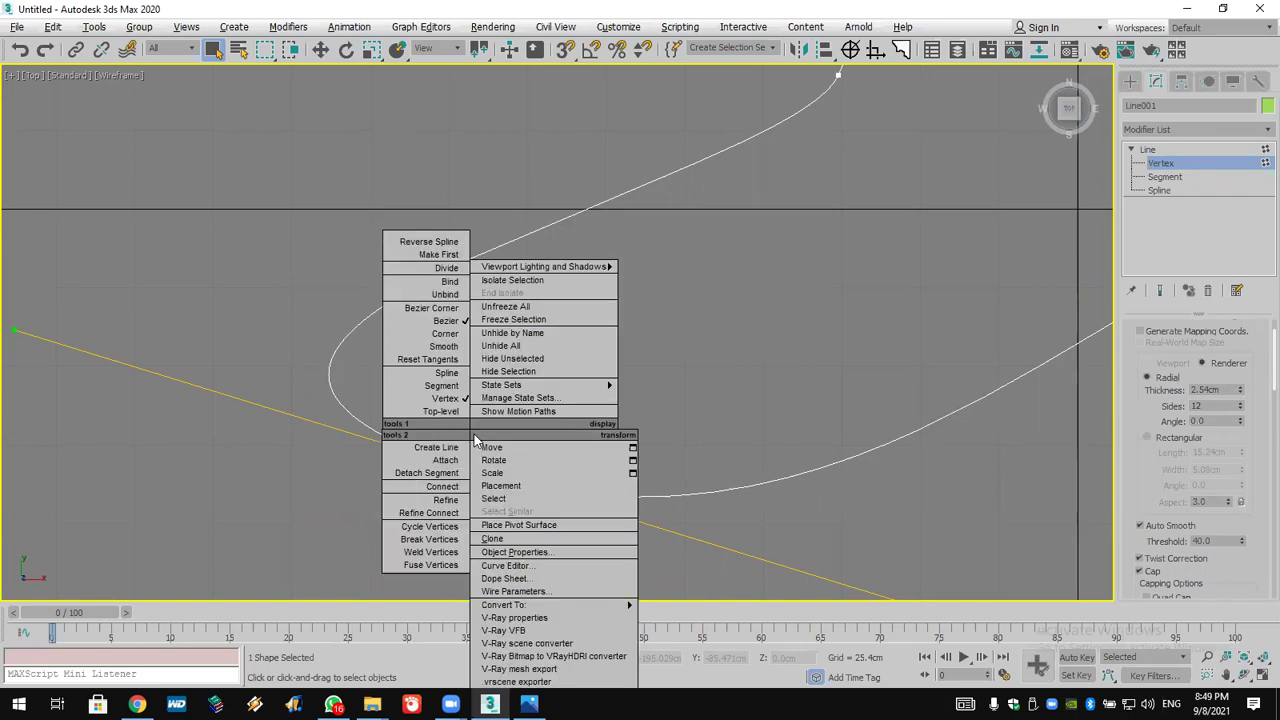
{"action": "left_click", "coordinate": [446, 335]}
{"action": "middle_click_drag", "start_coordinate": [498, 481], "coordinate": [459, 403]}
{"action": "right_click", "coordinate": [431, 394]}
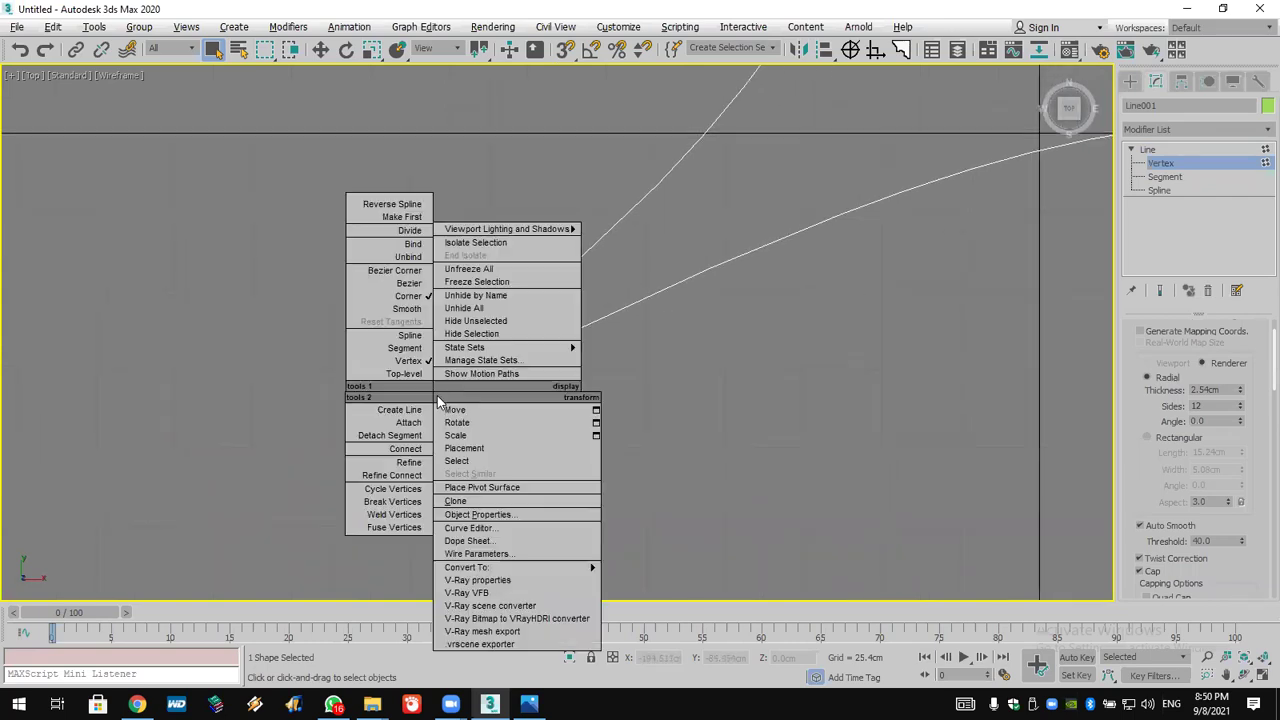
{"action": "left_click", "coordinate": [392, 309]}
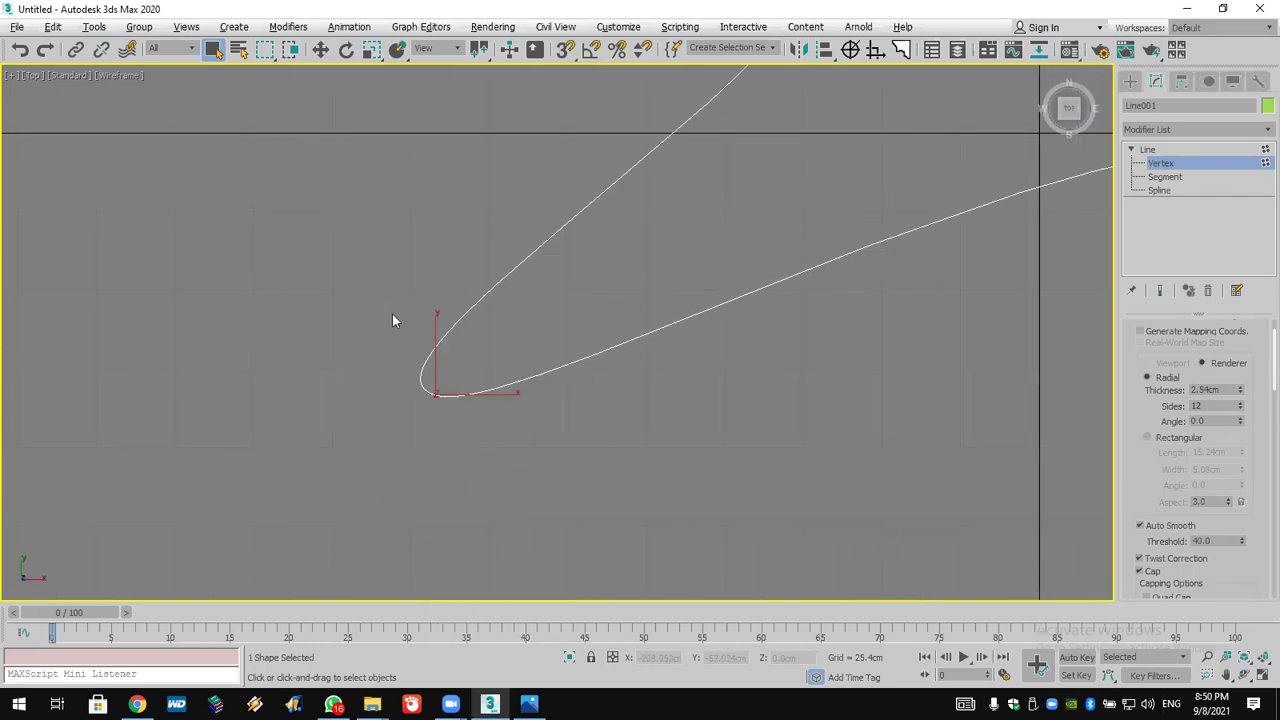
Change the selected vertex to Bezier and move its left tangent handle upward to widen the bend
{"action": "right_click", "coordinate": [436, 393]}
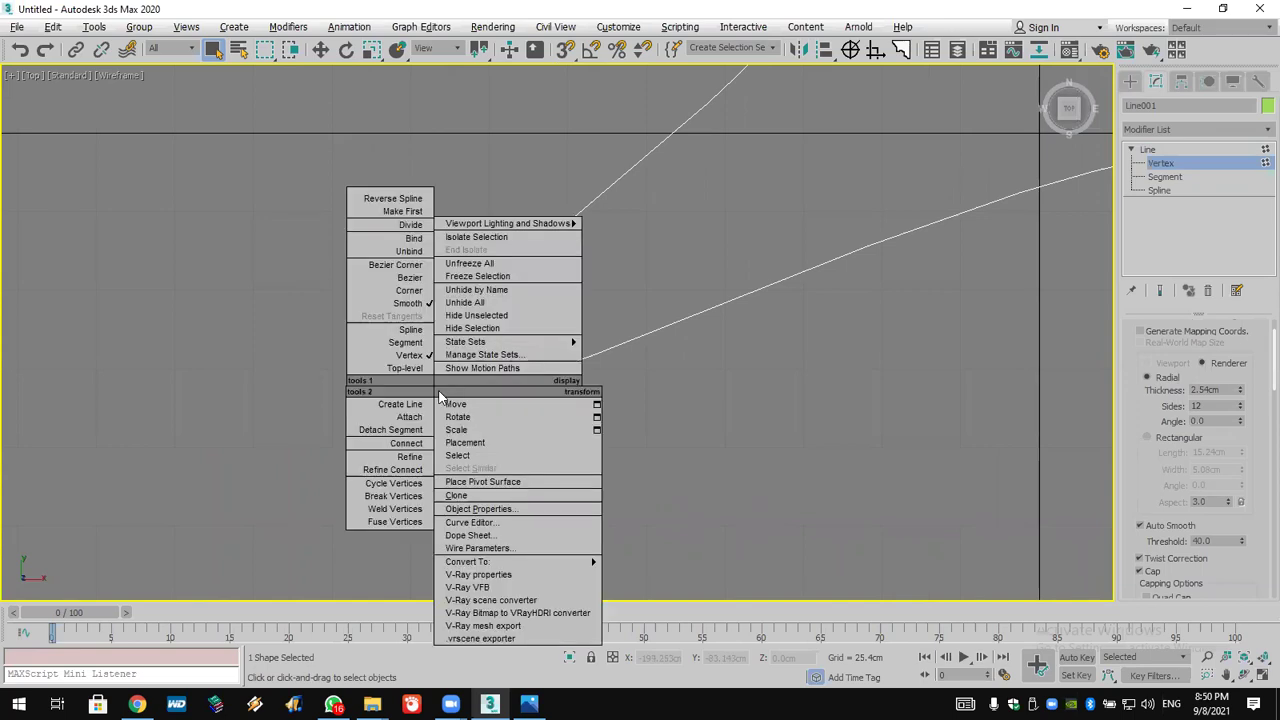
{"action": "left_click", "coordinate": [410, 277]}
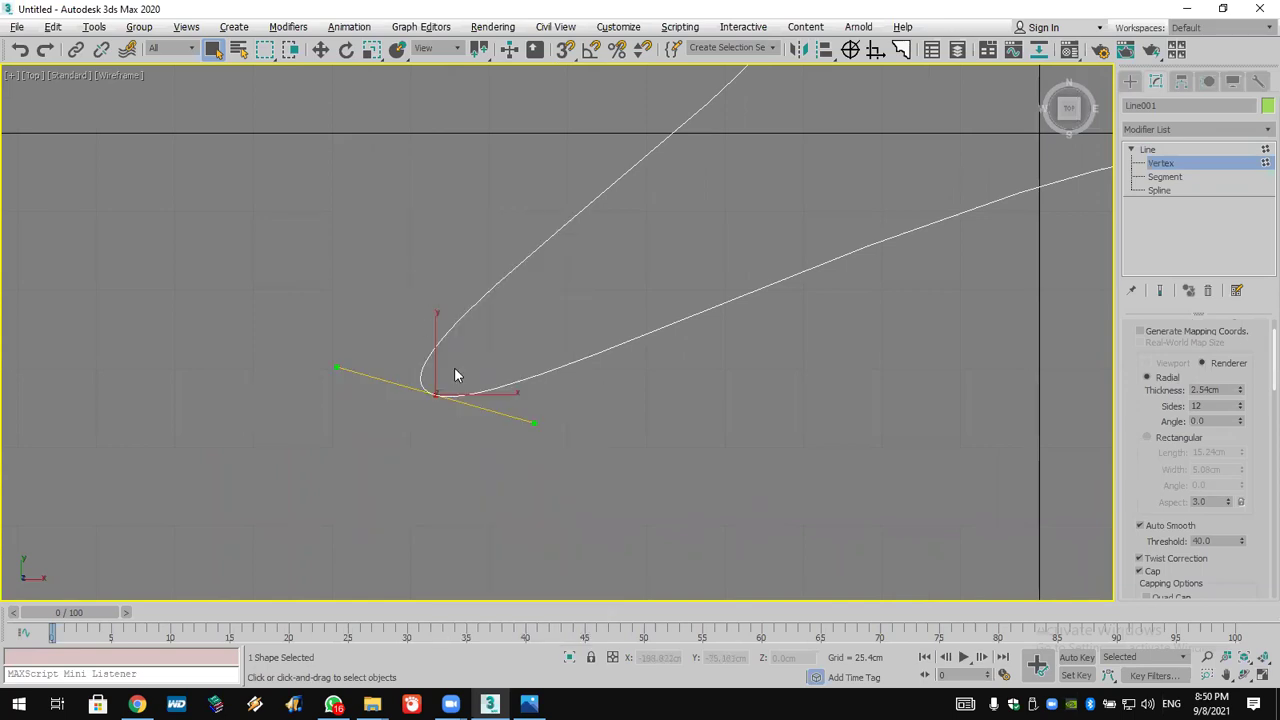
{"action": "left_click", "coordinate": [321, 50]}
{"action": "left_click_drag", "start_coordinate": [334, 372], "coordinate": [304, 273]}
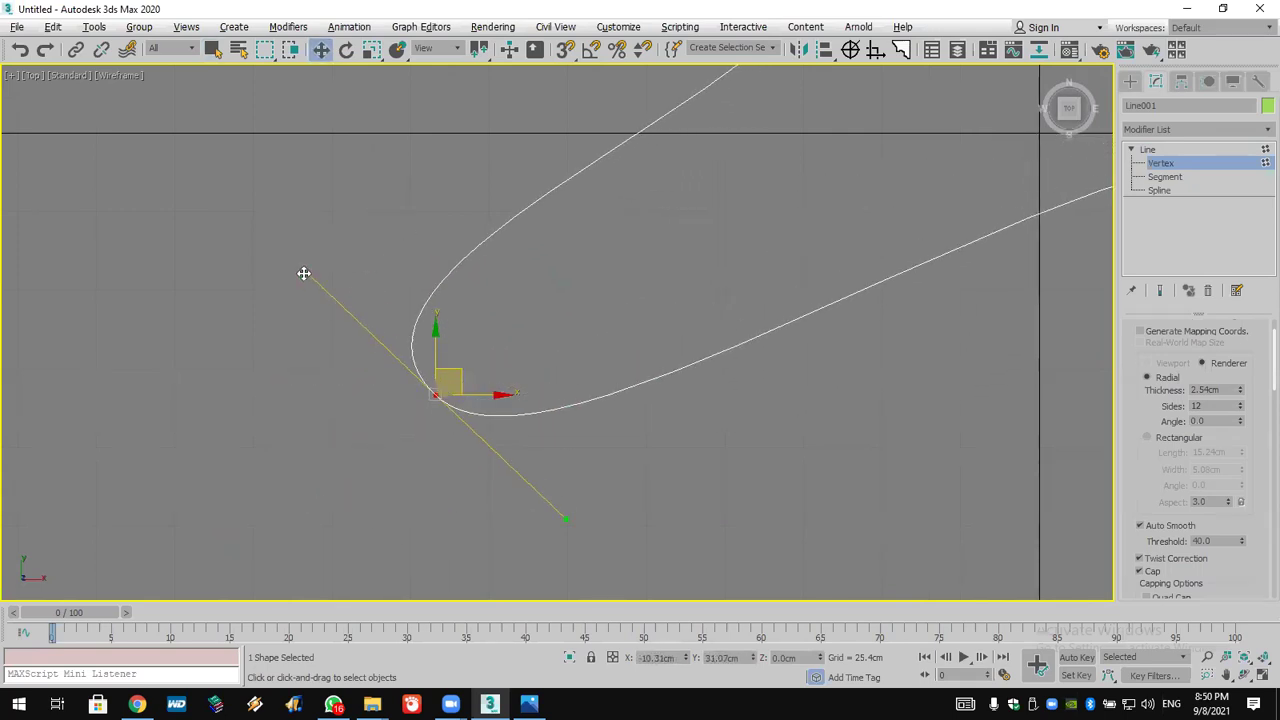
Change the vertex to Bezier Corner and move both tangent handles independently toward the upper right to form a sharp bend
{"action": "right_click", "coordinate": [432, 392]}
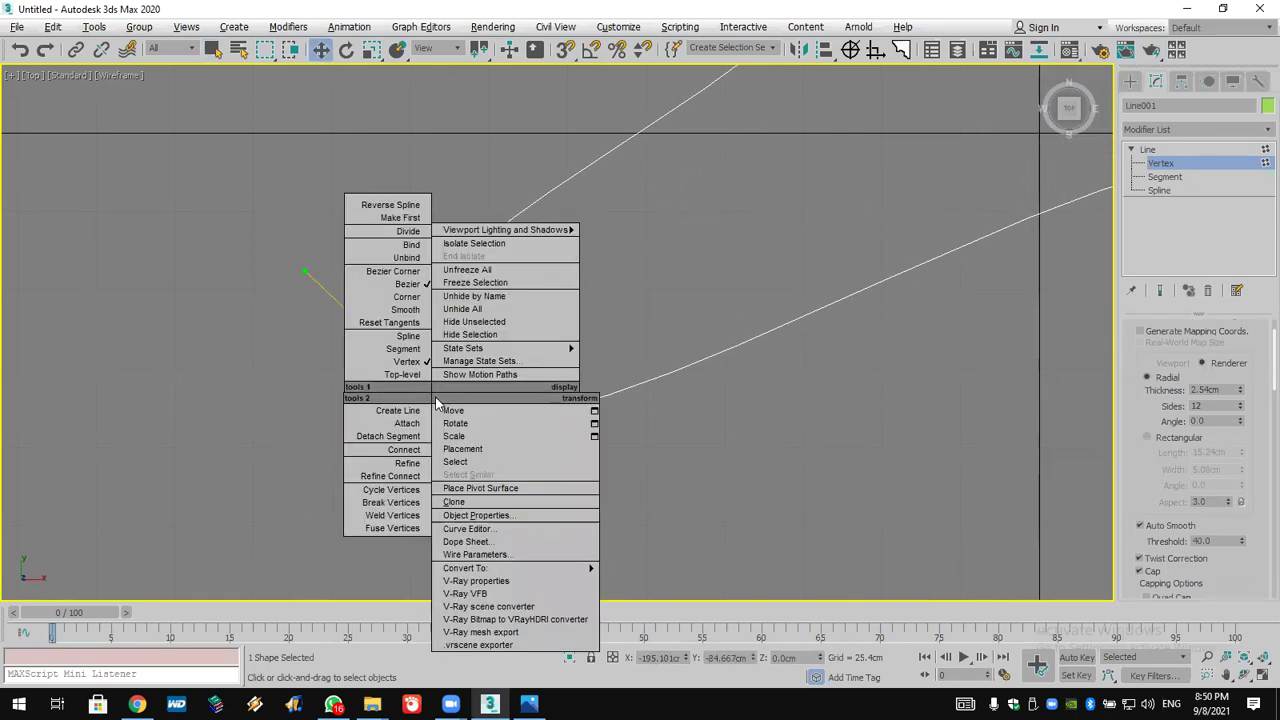
{"action": "left_click", "coordinate": [391, 276]}
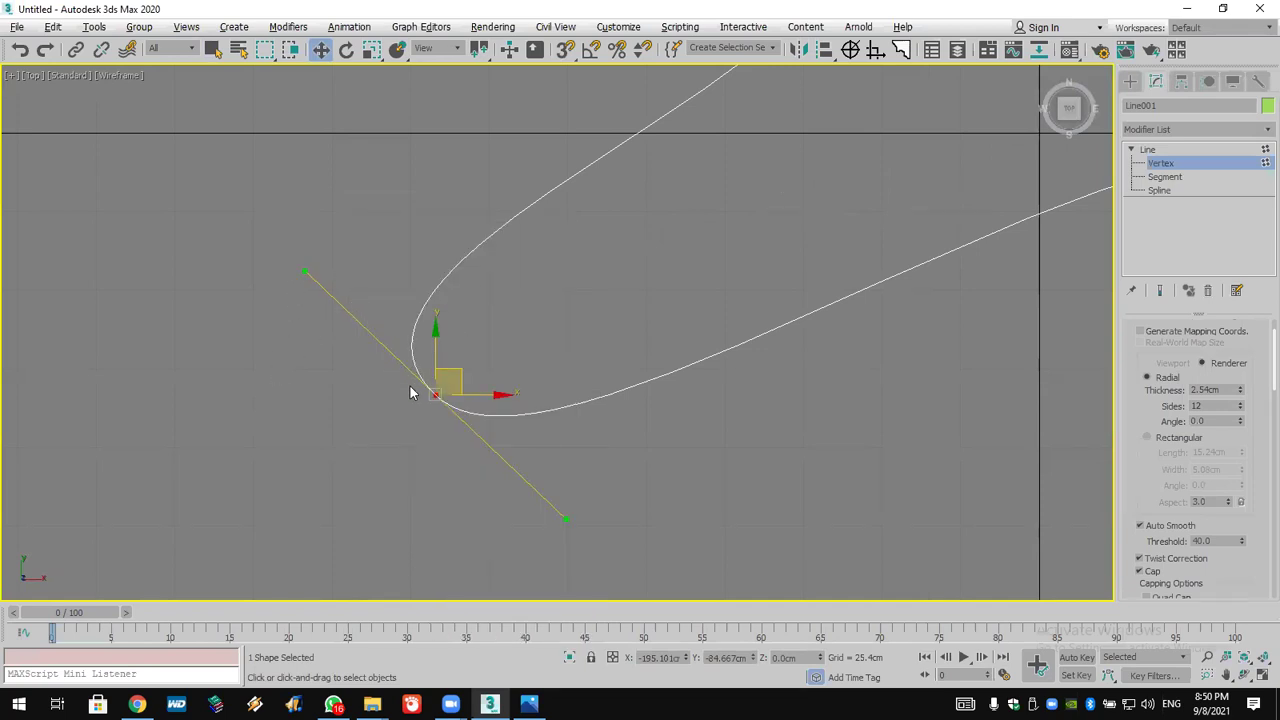
{"action": "left_click_drag", "start_coordinate": [306, 273], "coordinate": [503, 196]}
{"action": "left_click_drag", "start_coordinate": [565, 519], "coordinate": [670, 160]}
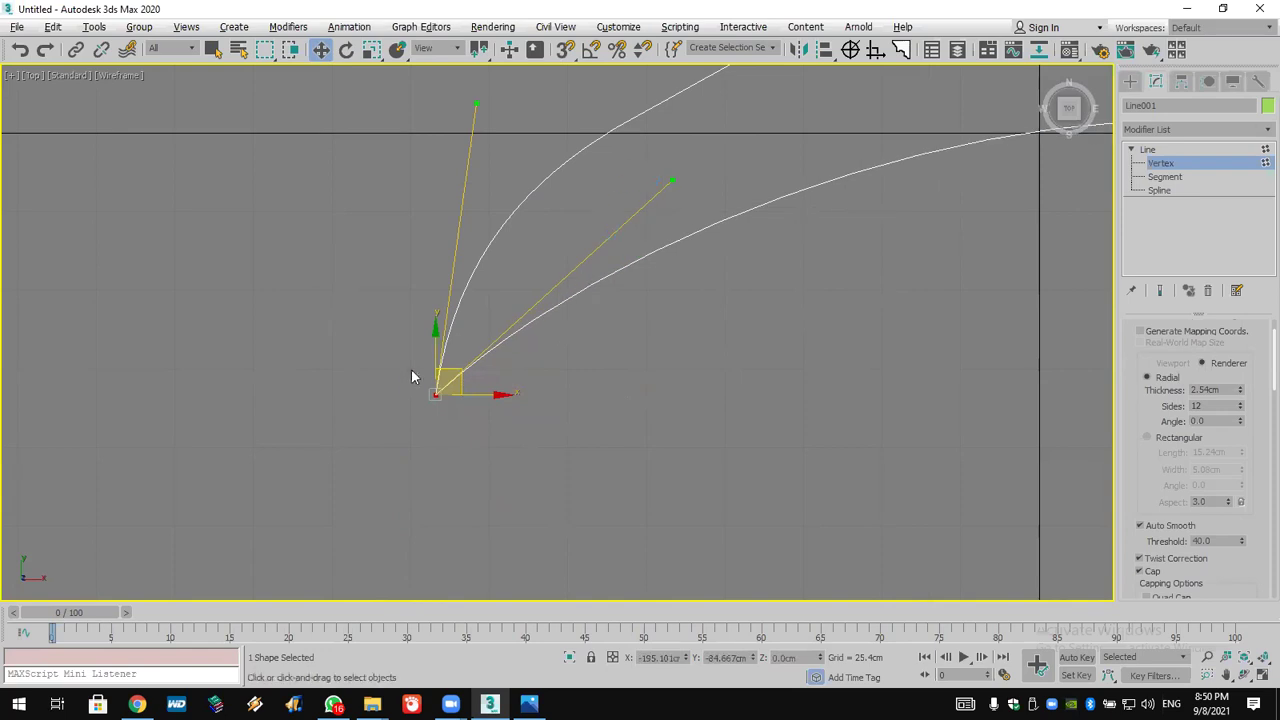
Undo the last tangent handle move and reset to an empty scene without saving the changes
{"action": "right_click", "coordinate": [436, 399]}
{"action": "left_click", "coordinate": [20, 49]}
{"action": "left_click", "coordinate": [17, 27]}
{"action": "left_click", "coordinate": [30, 75]}
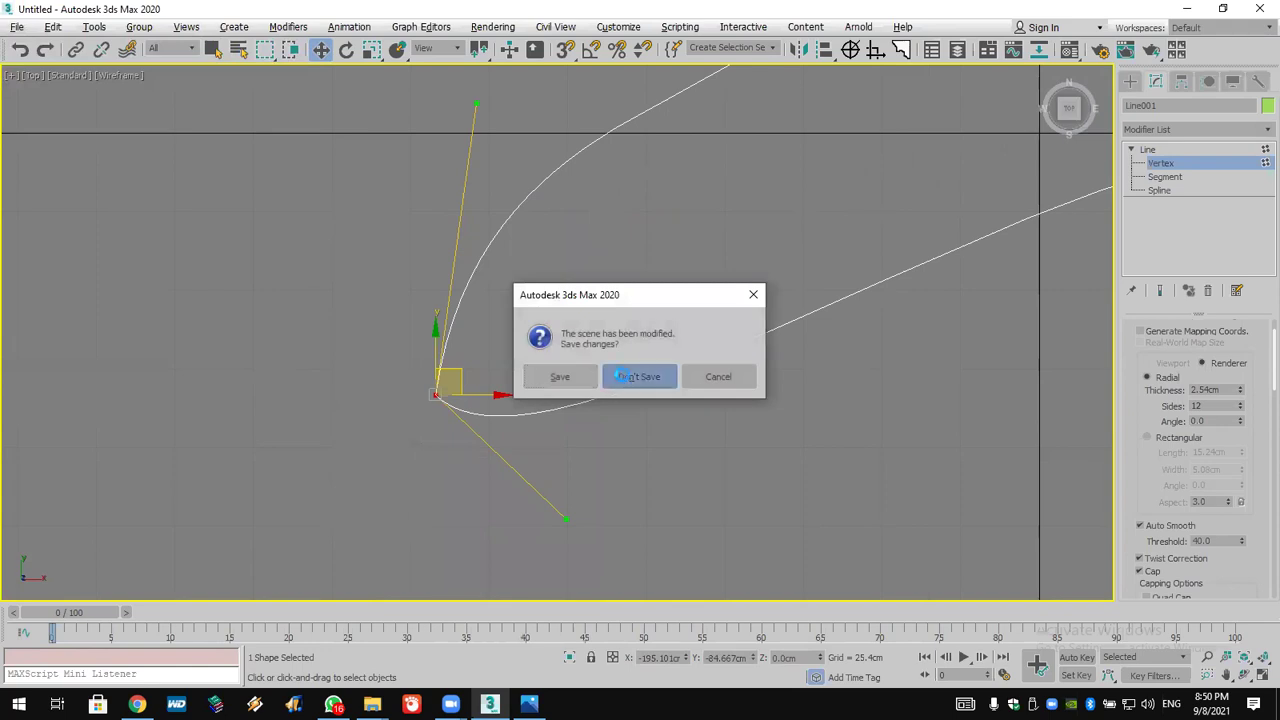
{"action": "left_click", "coordinate": [620, 375]}
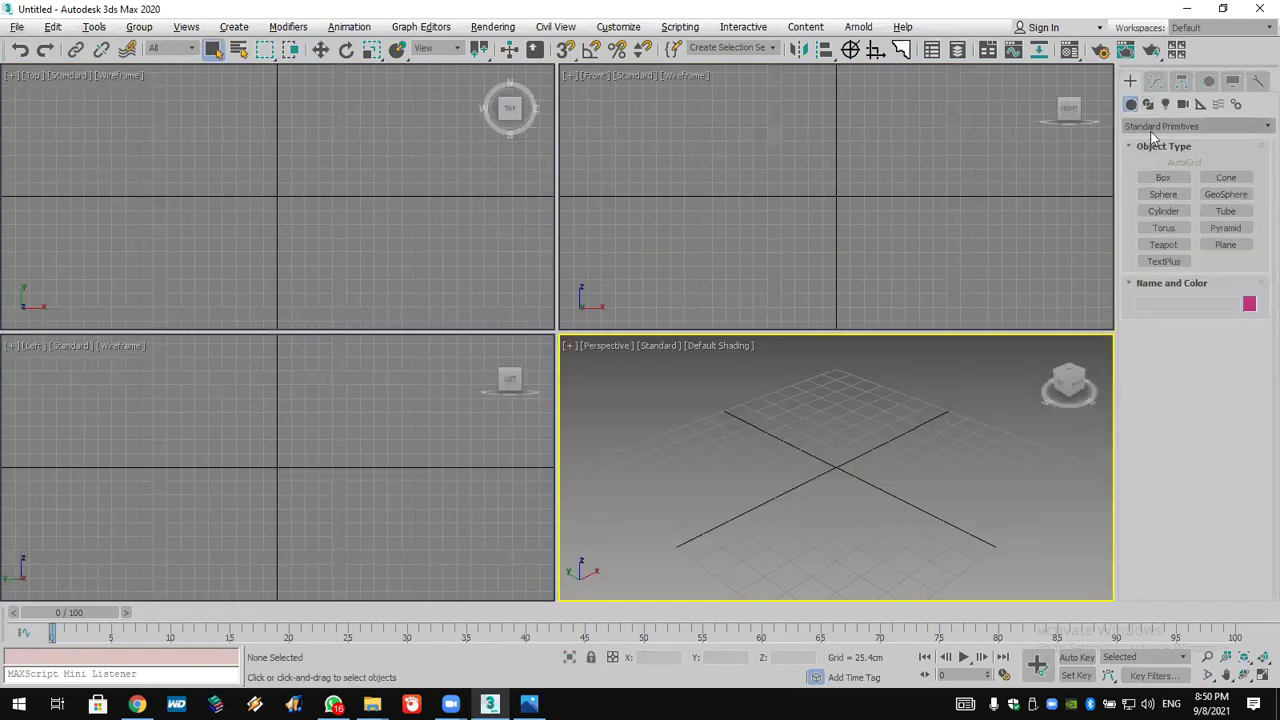
Draw a zigzag line of straight segments in the Top viewport with the Line drag type set to Corner, and undo it
{"action": "left_click", "coordinate": [1168, 124]}
{"action": "left_click", "coordinate": [1173, 141]}
{"action": "left_click", "coordinate": [1149, 105]}
{"action": "left_click", "coordinate": [1163, 191]}
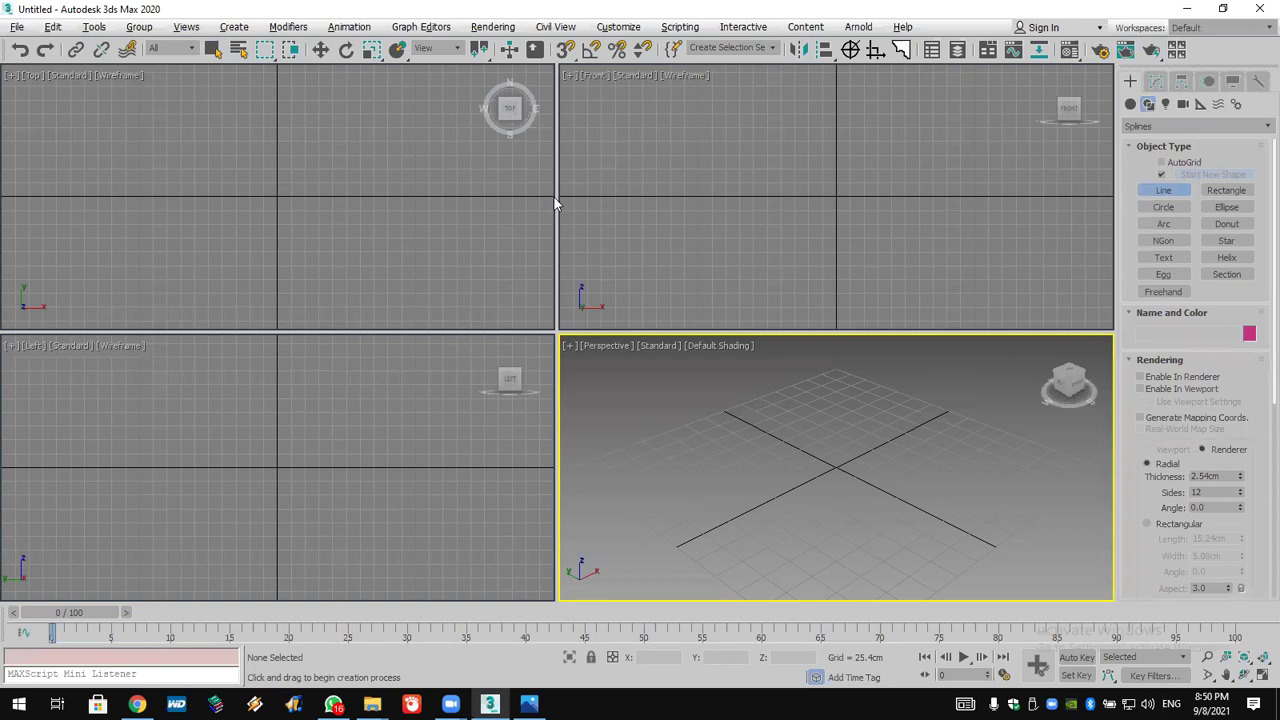
{"action": "left_click", "coordinate": [1176, 364]}
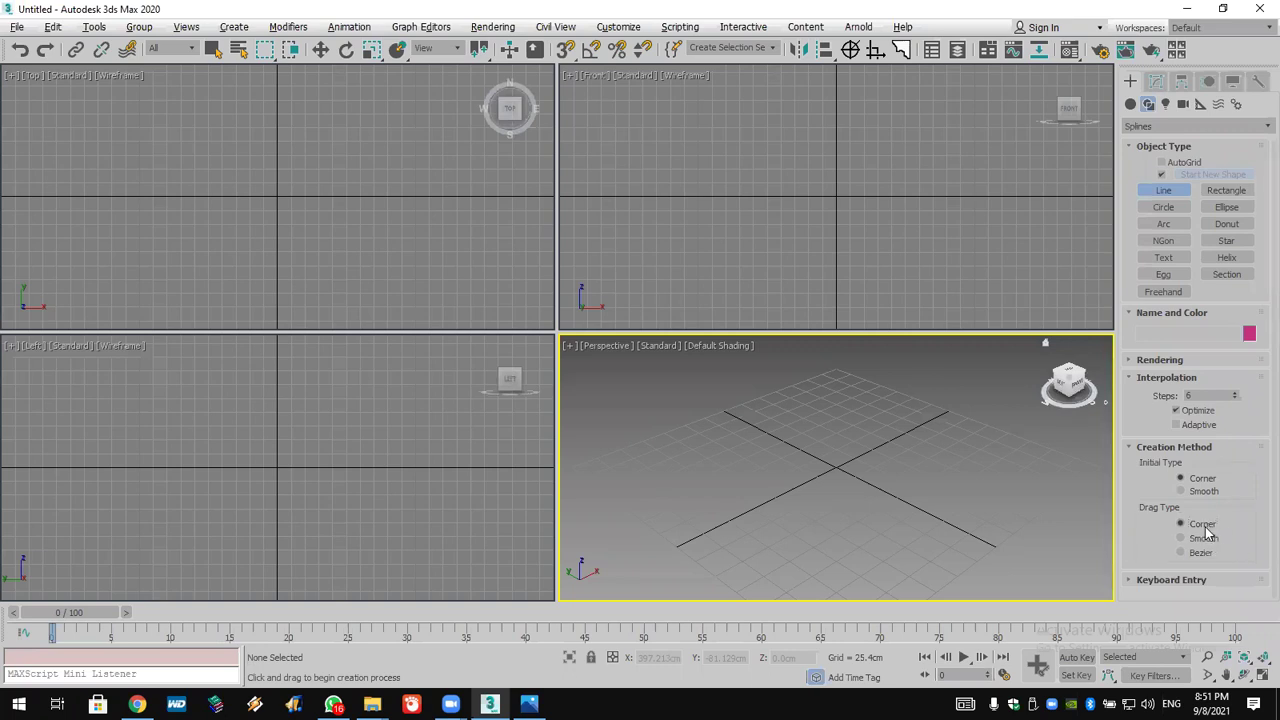
{"action": "left_click", "coordinate": [349, 125]}
{"action": "left_click", "coordinate": [172, 165]}
{"action": "left_click", "coordinate": [224, 246]}
{"action": "left_click", "coordinate": [299, 193]}
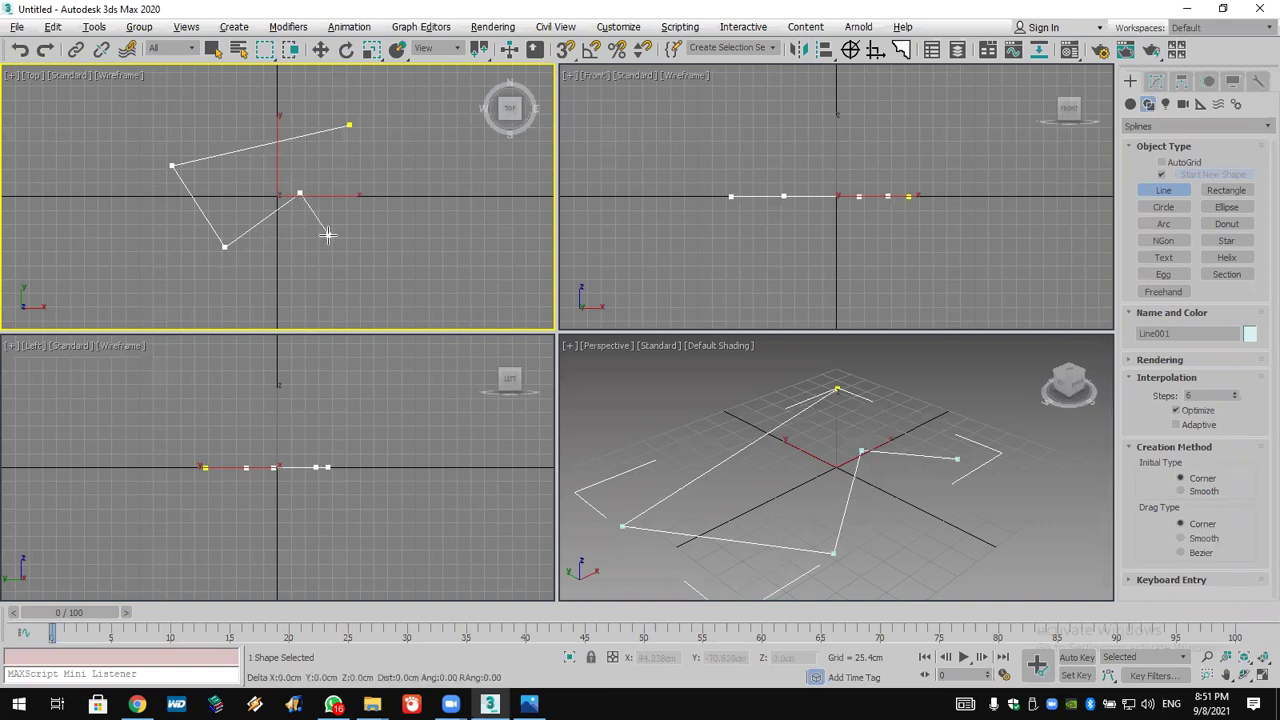
{"action": "key", "text": "ctrl+z"}
Set the Line drag type to Smooth and draw an open looping line through seven points in the Top viewport
{"action": "left_click", "coordinate": [1204, 469]}
{"action": "left_click", "coordinate": [281, 113]}
{"action": "left_click", "coordinate": [104, 229]}
{"action": "left_click", "coordinate": [338, 200]}
{"action": "left_click", "coordinate": [465, 170]}
{"action": "left_click", "coordinate": [277, 259]}
{"action": "left_click", "coordinate": [167, 293]}
{"action": "left_click", "coordinate": [67, 205]}
{"action": "right_click", "coordinate": [183, 120]}
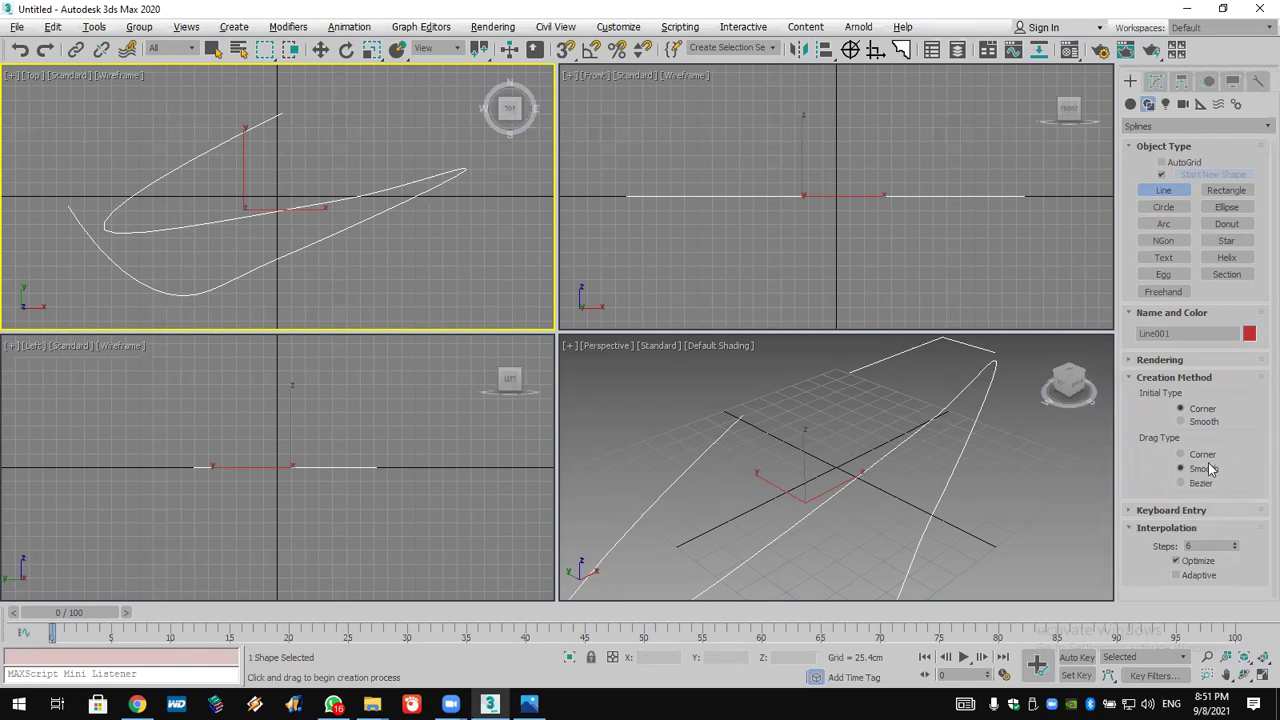
Delete the vertex at the line's far-right tip at vertex level
{"action": "left_click", "coordinate": [1157, 83]}
{"action": "left_click", "coordinate": [1131, 151]}
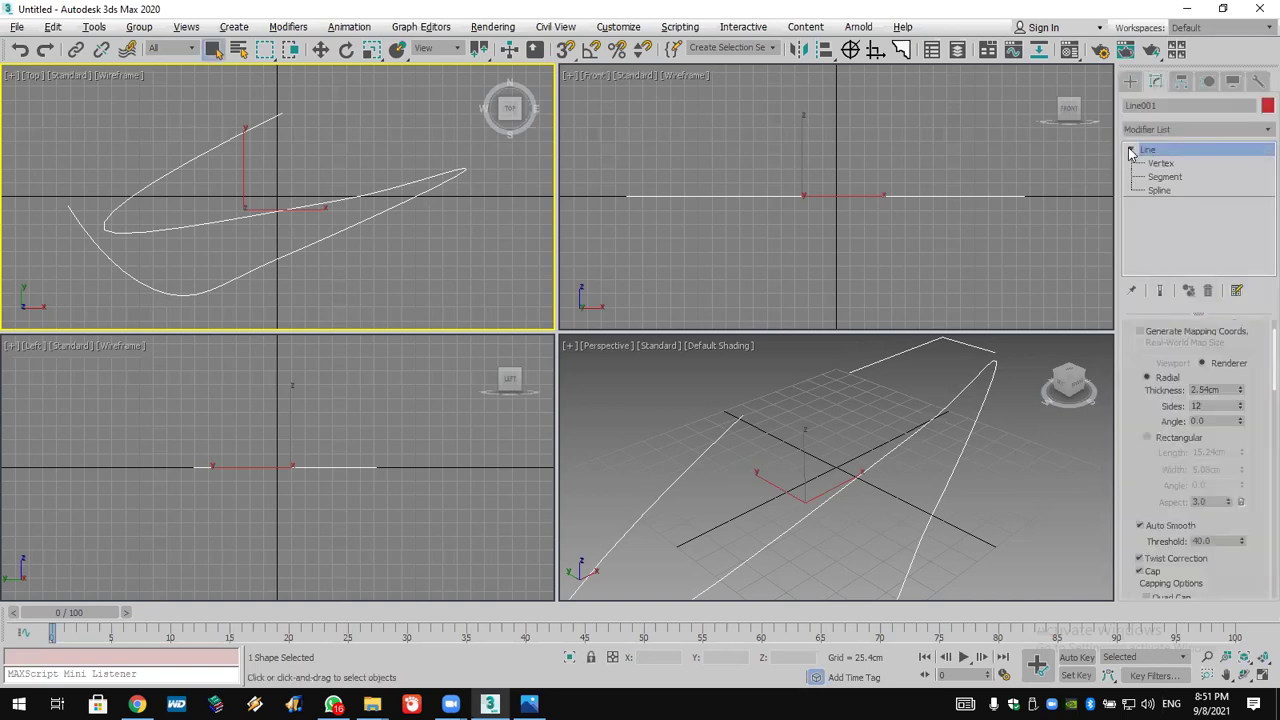
{"action": "left_click", "coordinate": [1161, 163]}
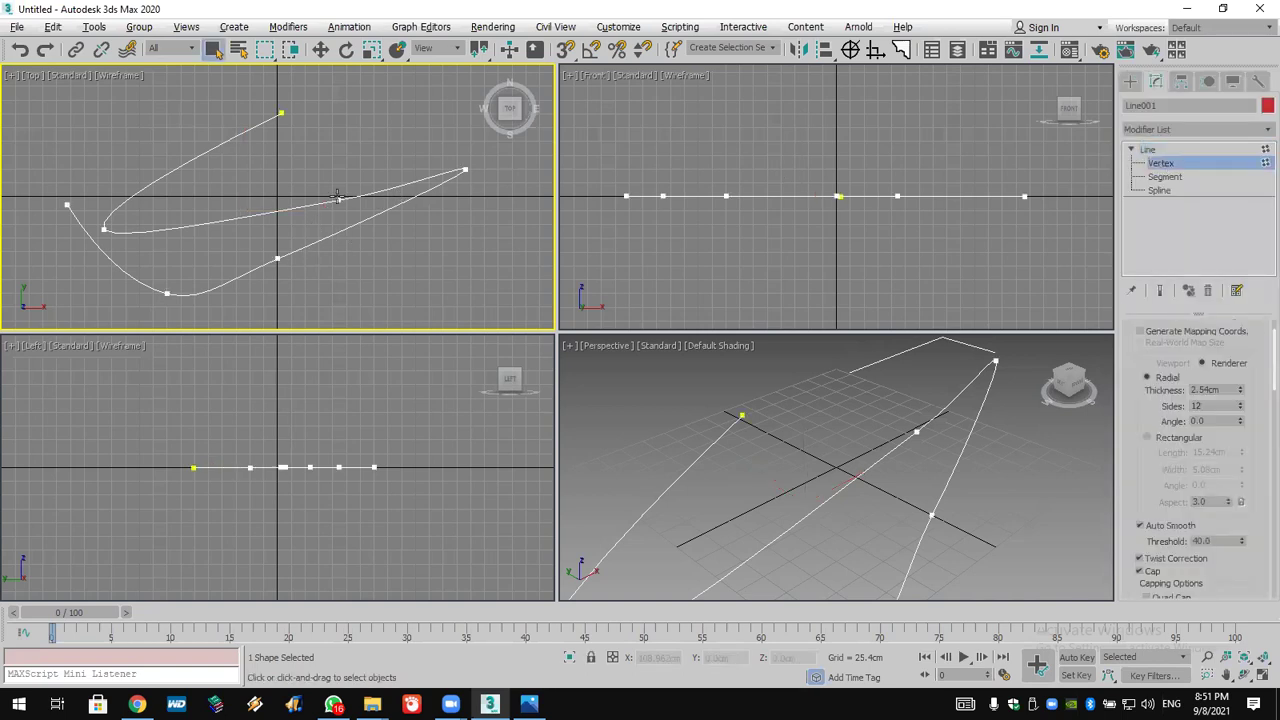
{"action": "left_click", "coordinate": [464, 171]}
{"action": "right_click", "coordinate": [465, 199]}
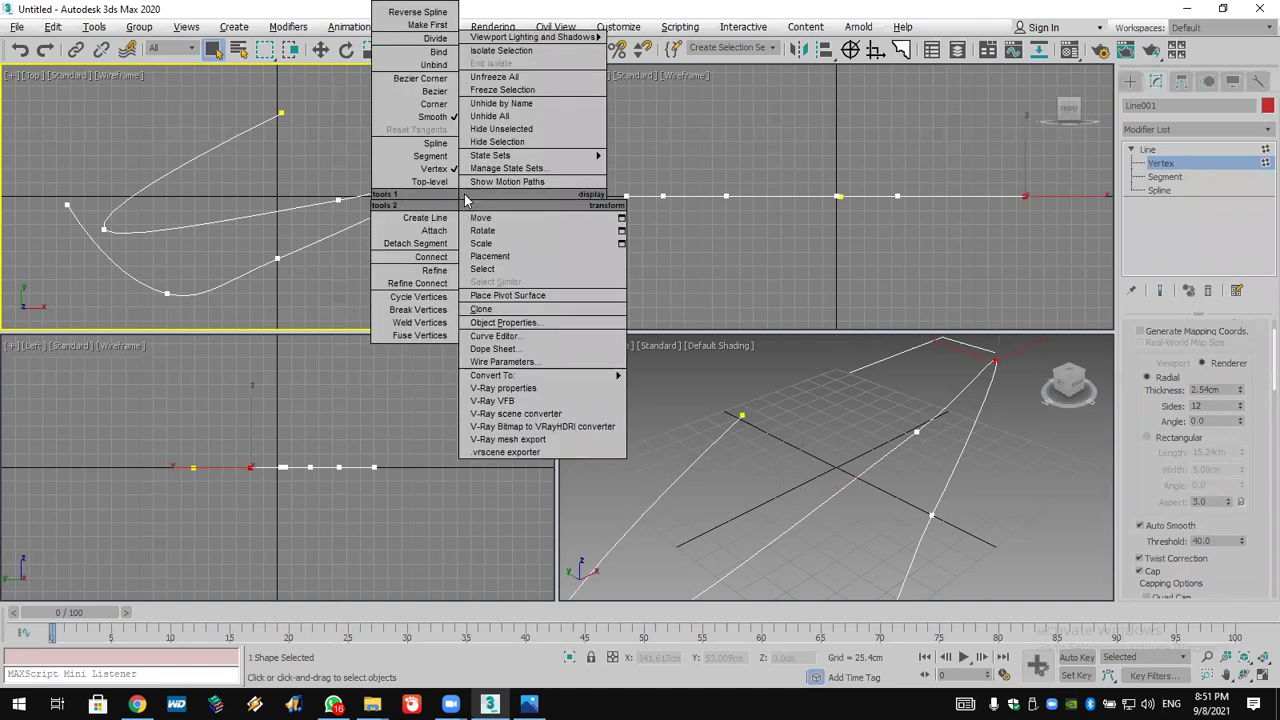
{"action": "left_click", "coordinate": [356, 130]}
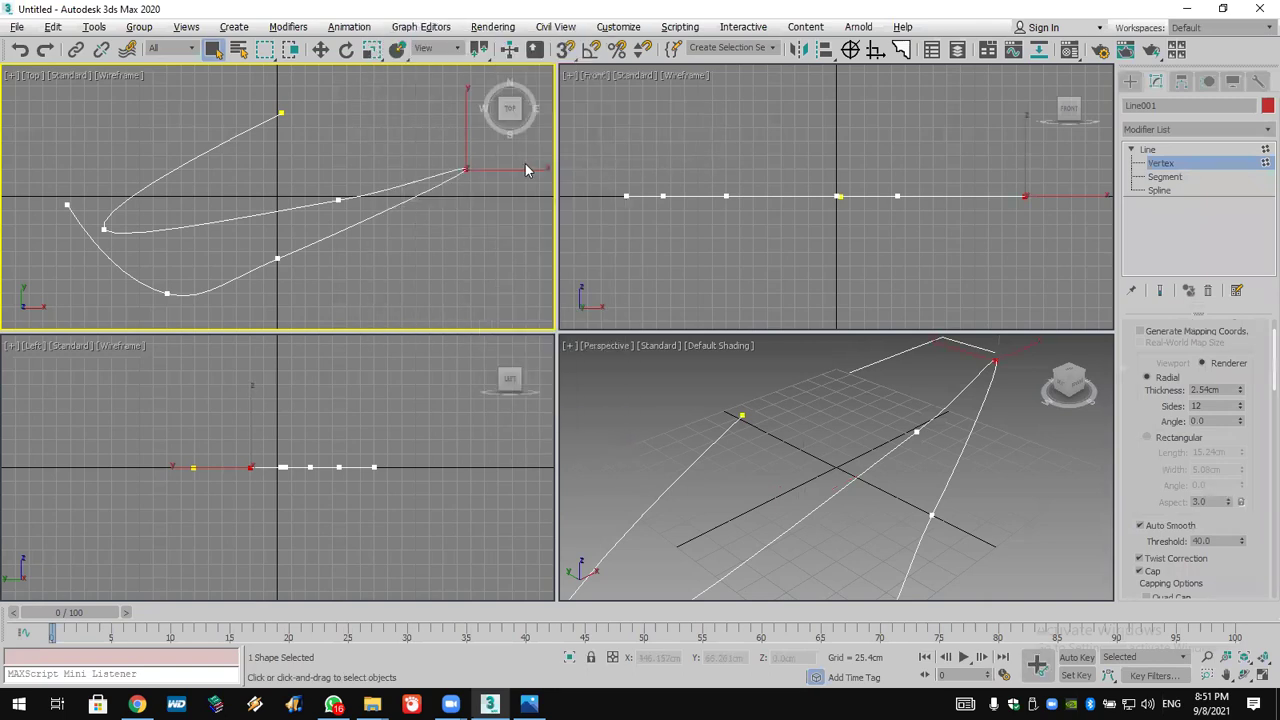
{"action": "key", "text": "Delete"}
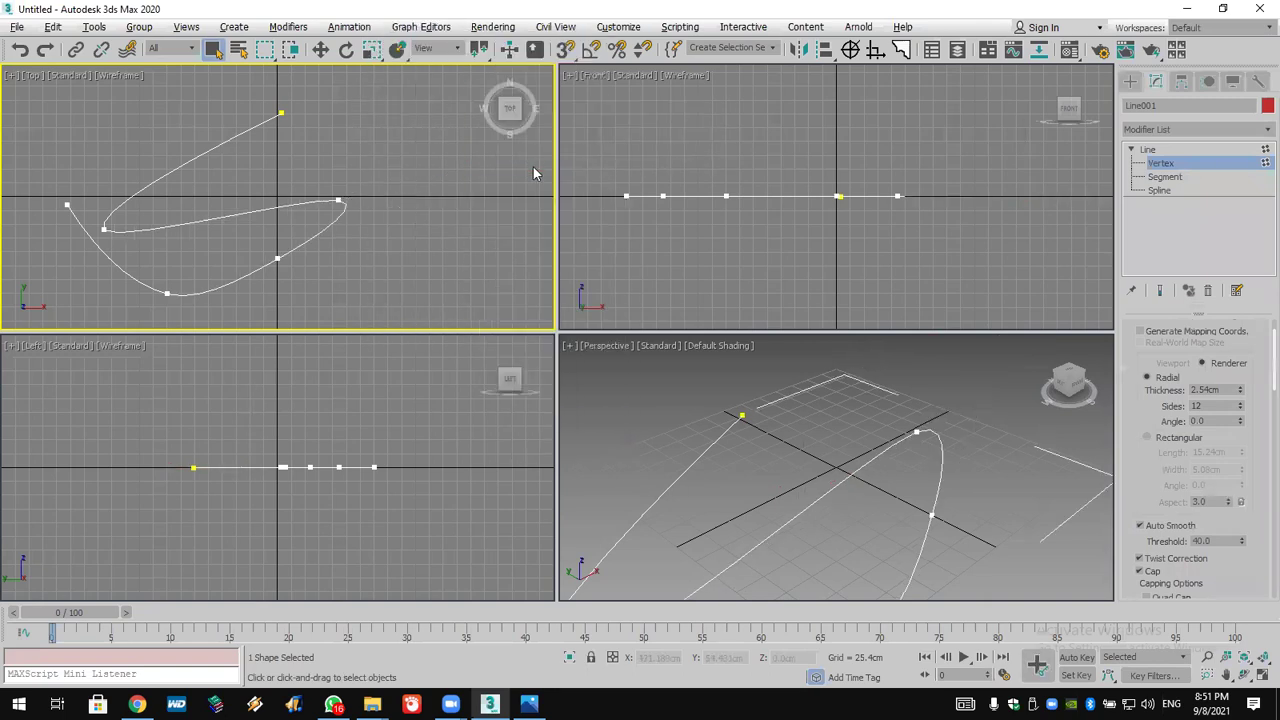
Delete the whole line, restart the Line tool and expand its Keyboard Entry settings
{"action": "left_click", "coordinate": [1130, 81]}
{"action": "key", "text": "Delete"}
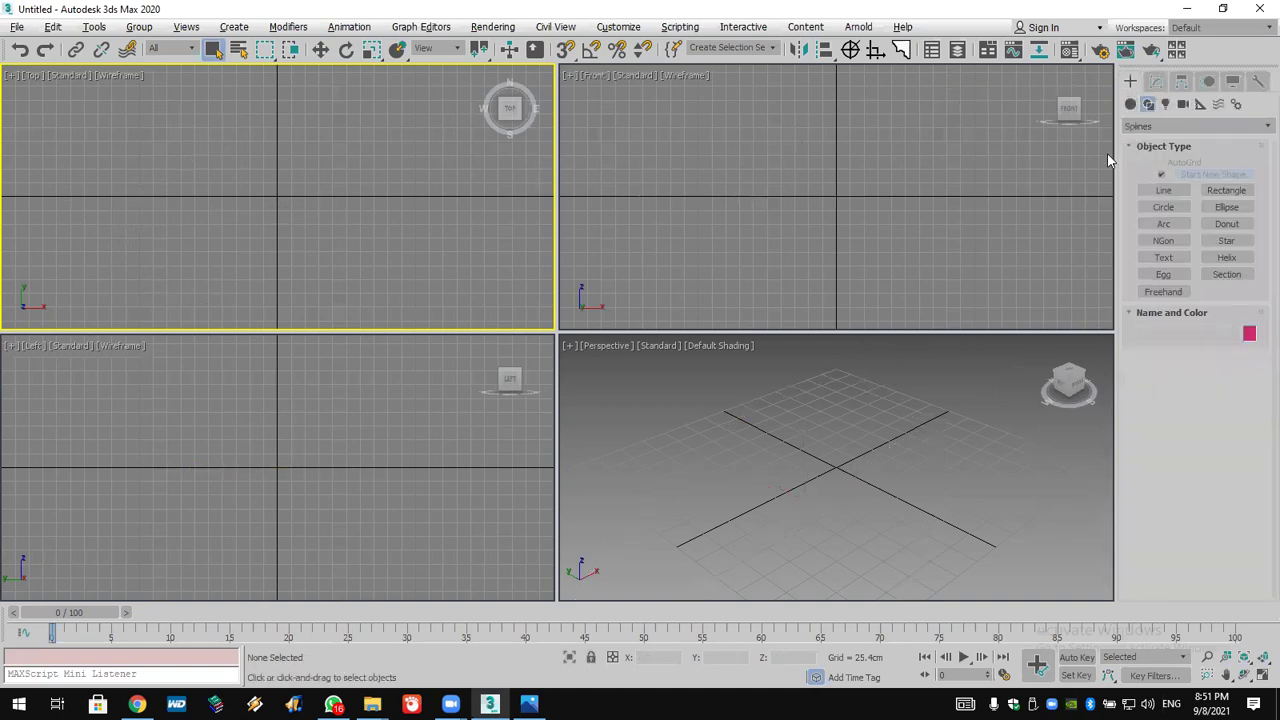
{"action": "left_click", "coordinate": [1166, 191]}
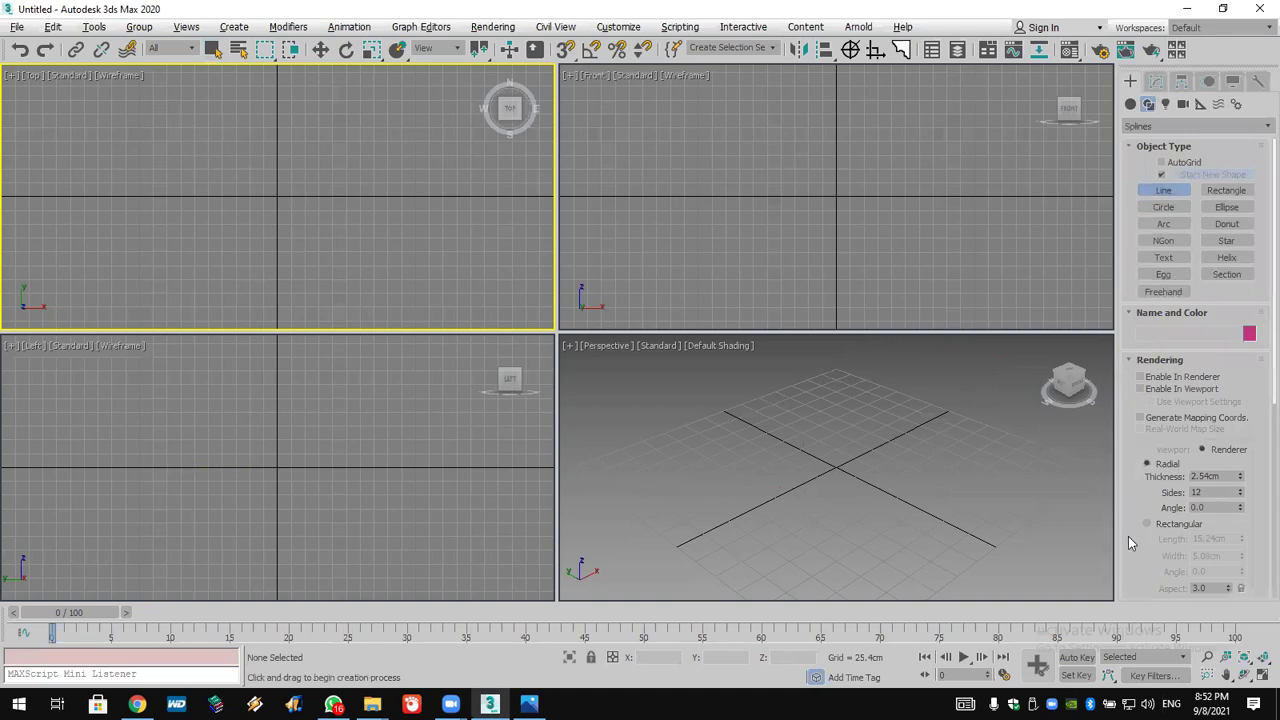
{"action": "left_click_drag", "start_coordinate": [1140, 565], "coordinate": [1202, 167]}
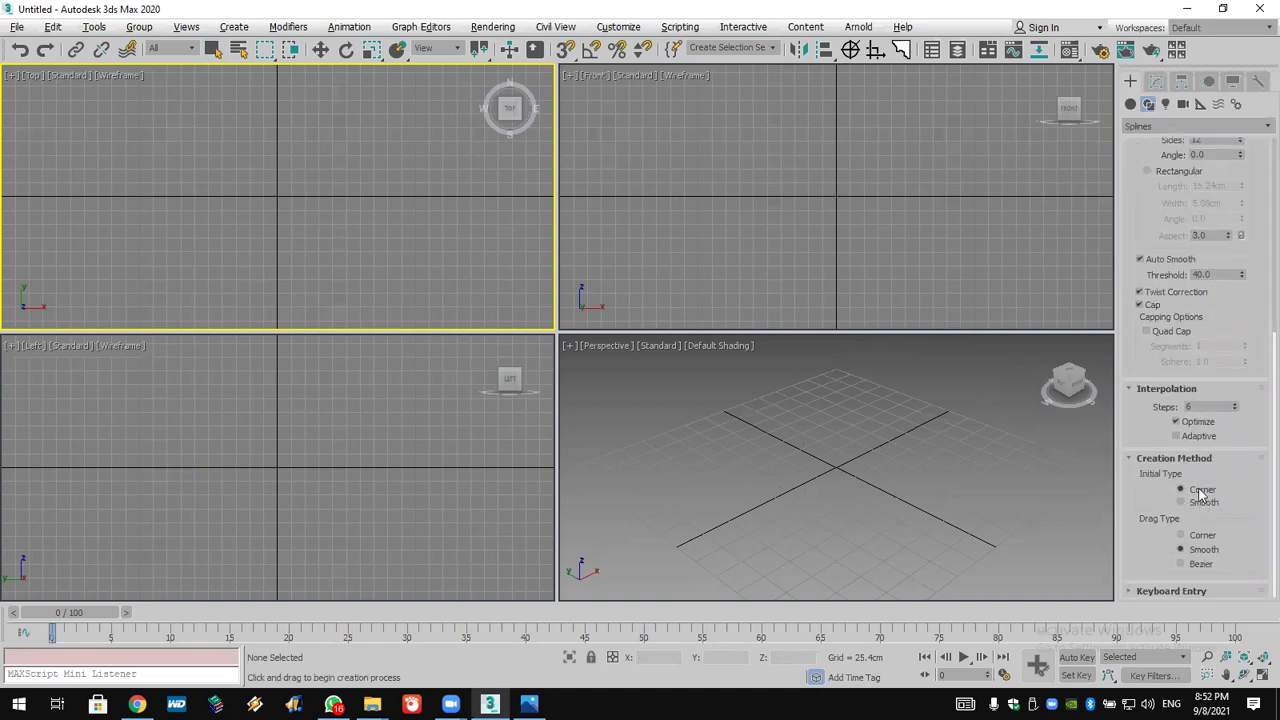
{"action": "left_click", "coordinate": [1205, 589]}
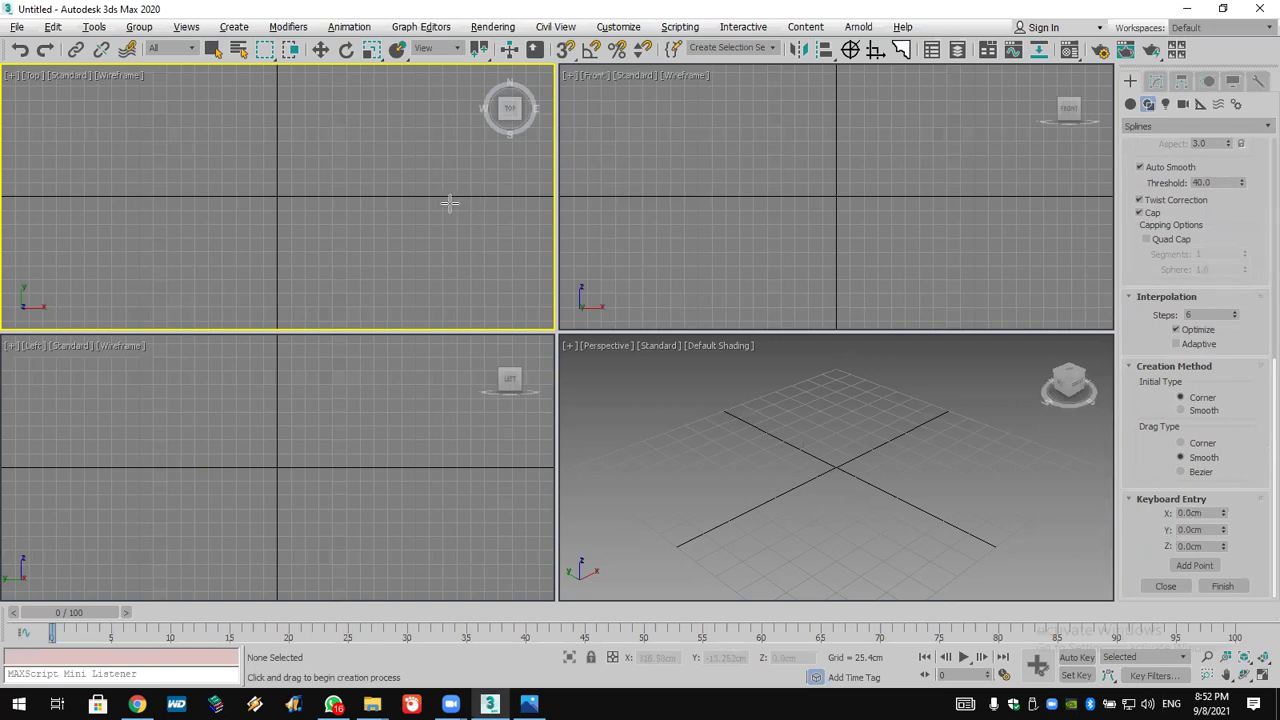
Create a closed square line by keyboard entry through (0,0), (100,0), (100,100) and (0,100) cm, and delete it
{"action": "left_click", "coordinate": [1210, 513]}
{"action": "left_click", "coordinate": [1194, 566]}
{"action": "type", "text": "100"}
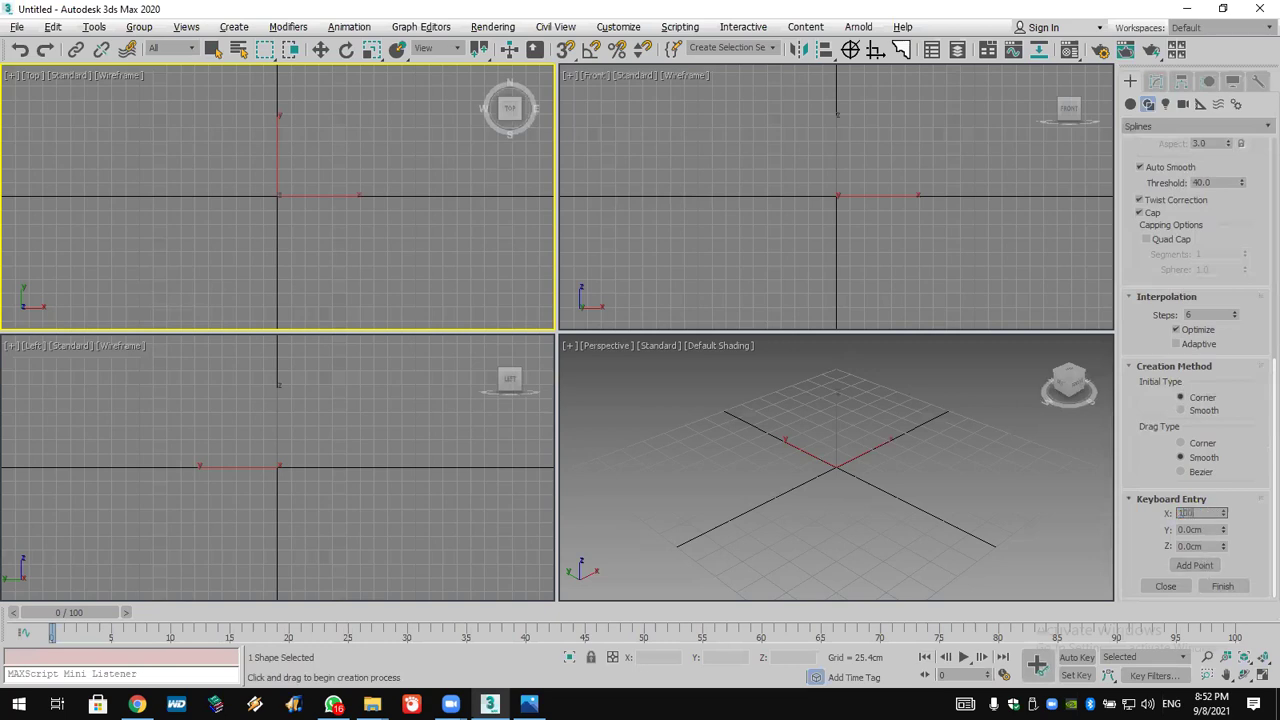
{"action": "key", "text": "Return"}
{"action": "left_click", "coordinate": [1203, 566]}
{"action": "key", "text": "Tab"}
{"action": "type", "text": "100"}
{"action": "left_click", "coordinate": [1203, 566]}
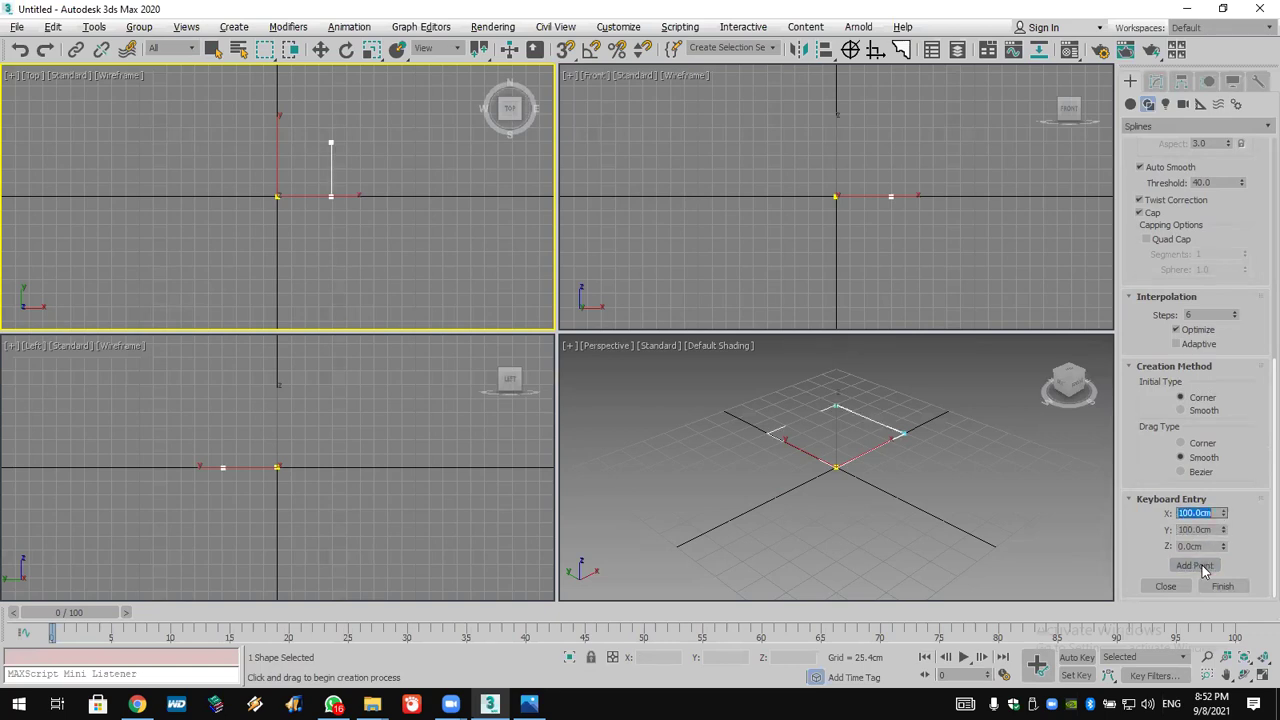
{"action": "type", "text": "0"}
{"action": "left_click", "coordinate": [1205, 566]}
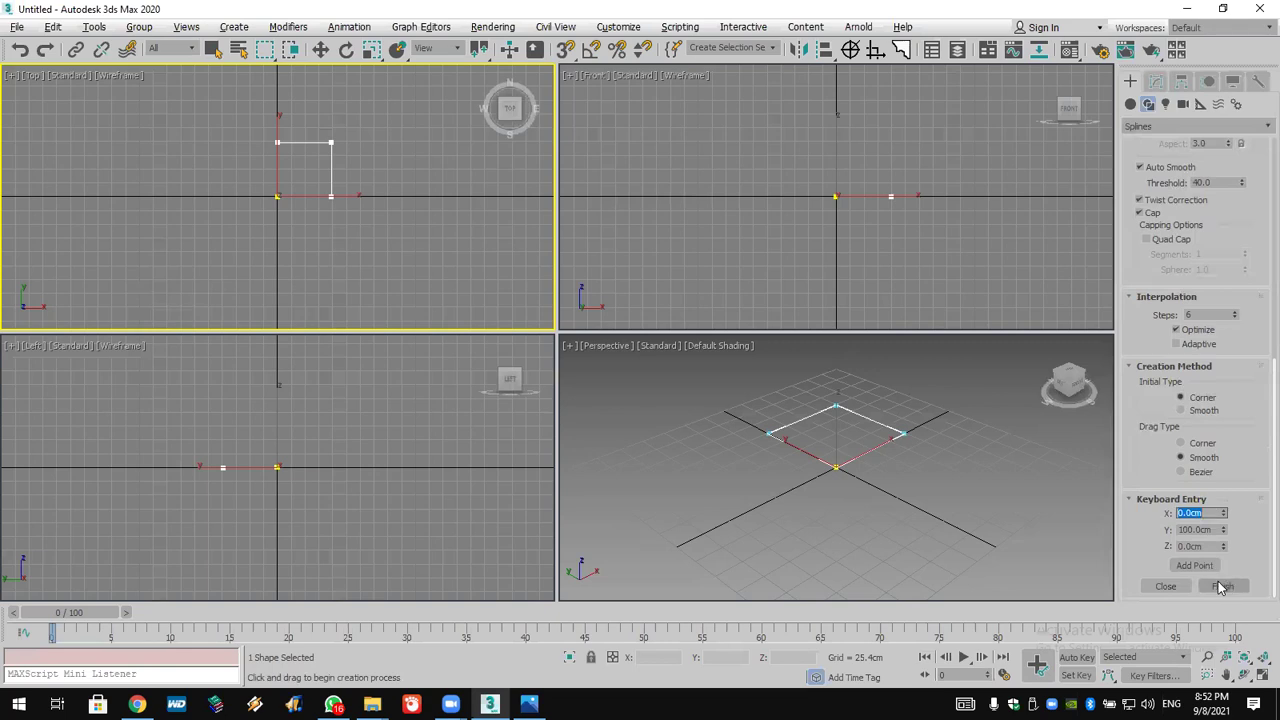
{"action": "left_click", "coordinate": [1166, 586]}
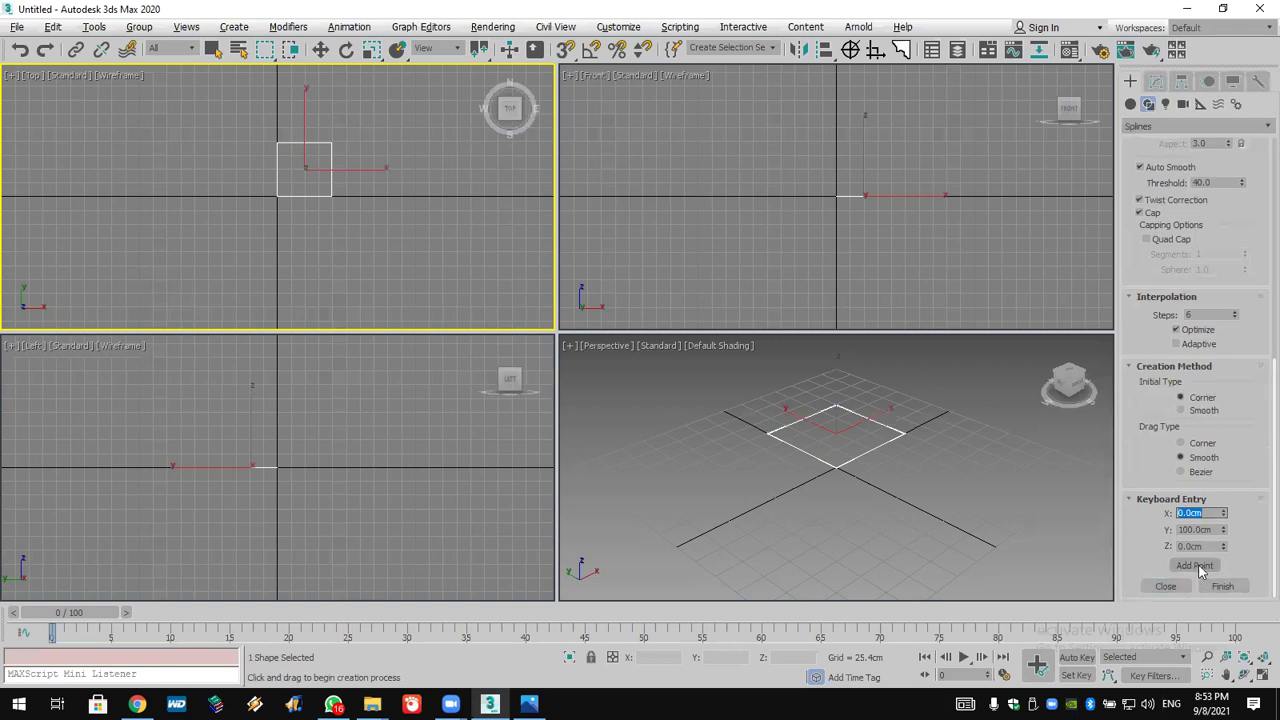
{"action": "right_click", "coordinate": [945, 470]}
{"action": "key", "text": "Delete"}
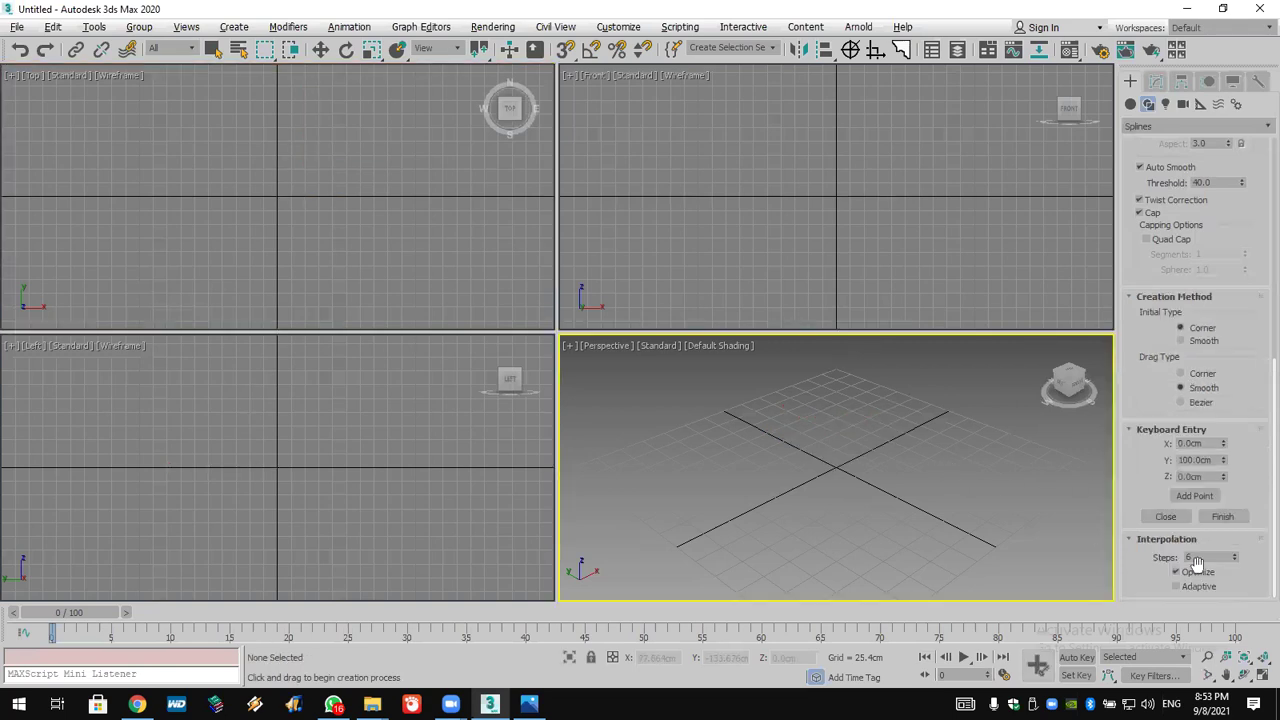
Set the Line's Initial Type to Smooth and reset the Keyboard Entry Y coordinate to 0 cm
{"action": "double_click", "coordinate": [1200, 460]}
{"action": "left_click", "coordinate": [1200, 341]}
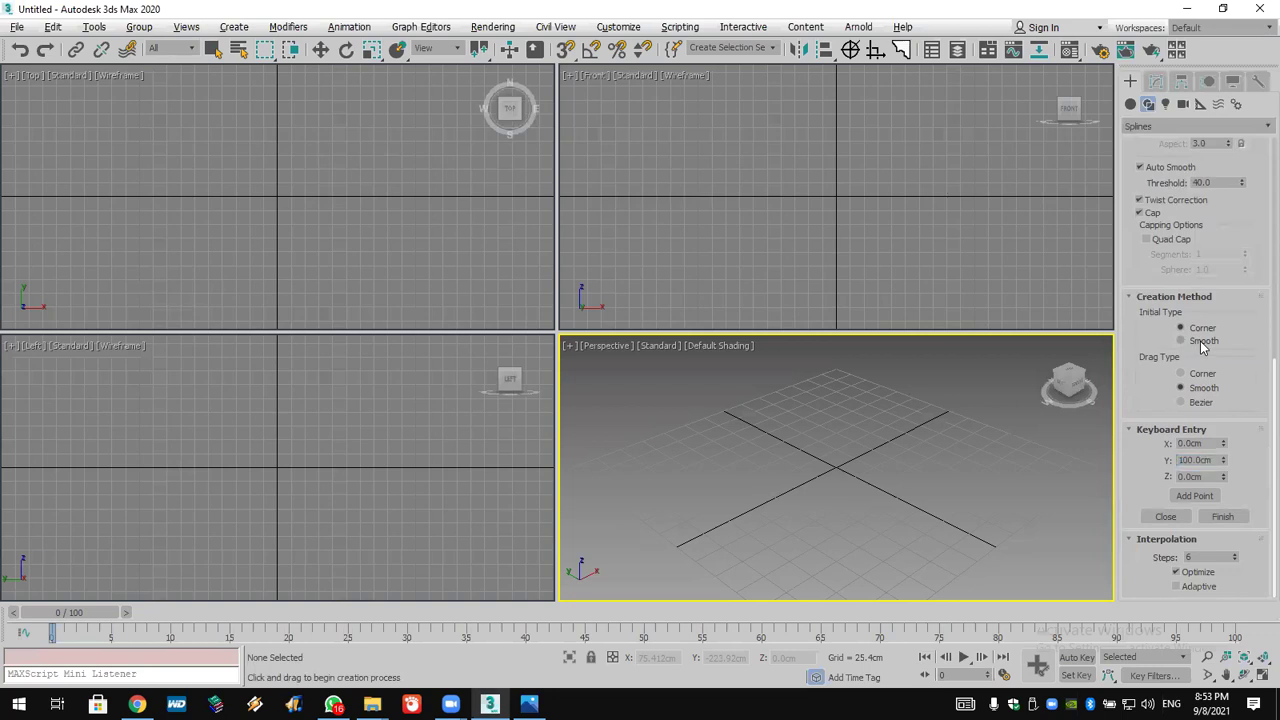
{"action": "double_click", "coordinate": [1205, 461]}
{"action": "type", "text": "0"}
{"action": "key", "text": "Return"}
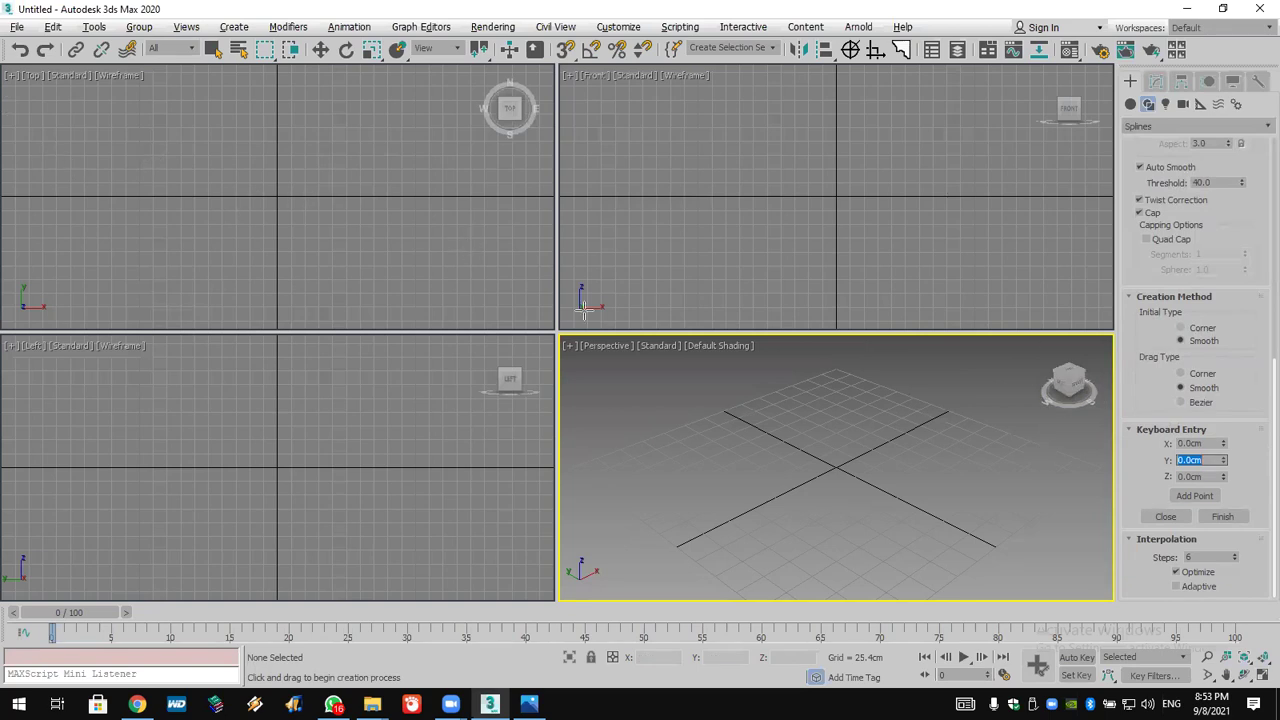
Create a closed smooth line by keyboard entry through (0,0), (100,0), (100,100) and (0,100) cm
{"action": "left_click", "coordinate": [1214, 497]}
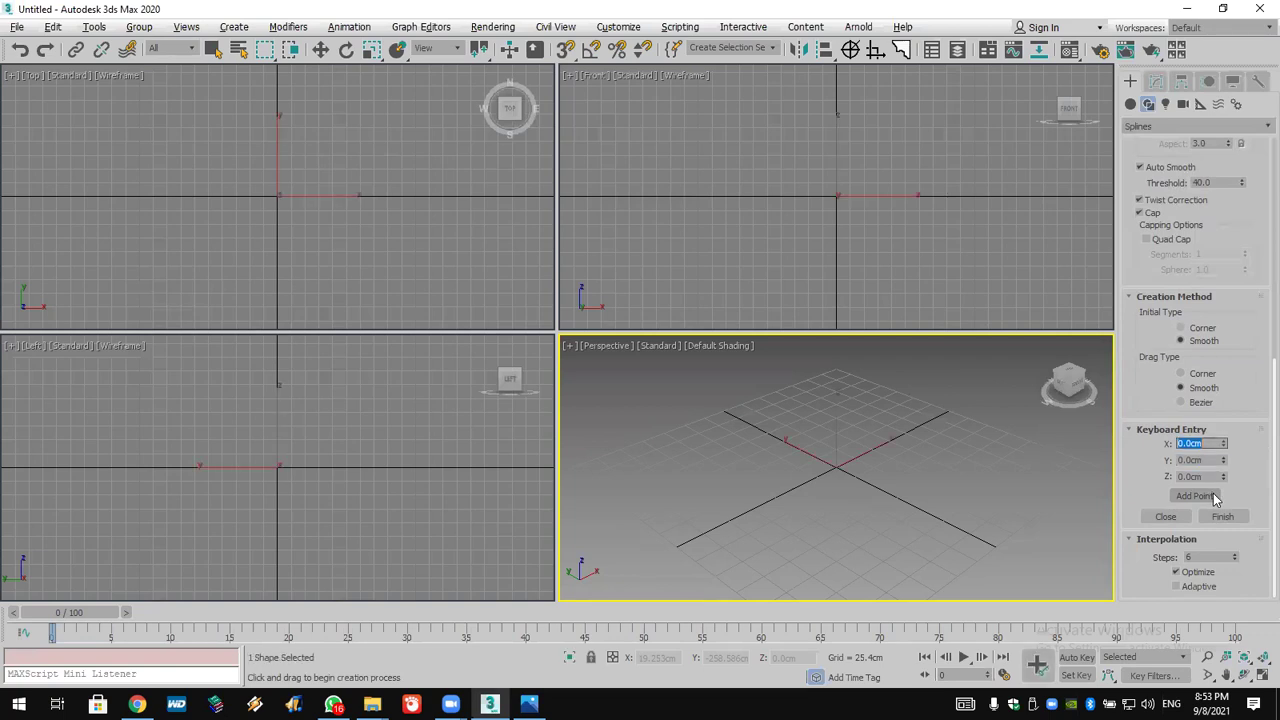
{"action": "type", "text": "100"}
{"action": "left_click", "coordinate": [1194, 496]}
{"action": "left_click", "coordinate": [1203, 460]}
{"action": "type", "text": "100"}
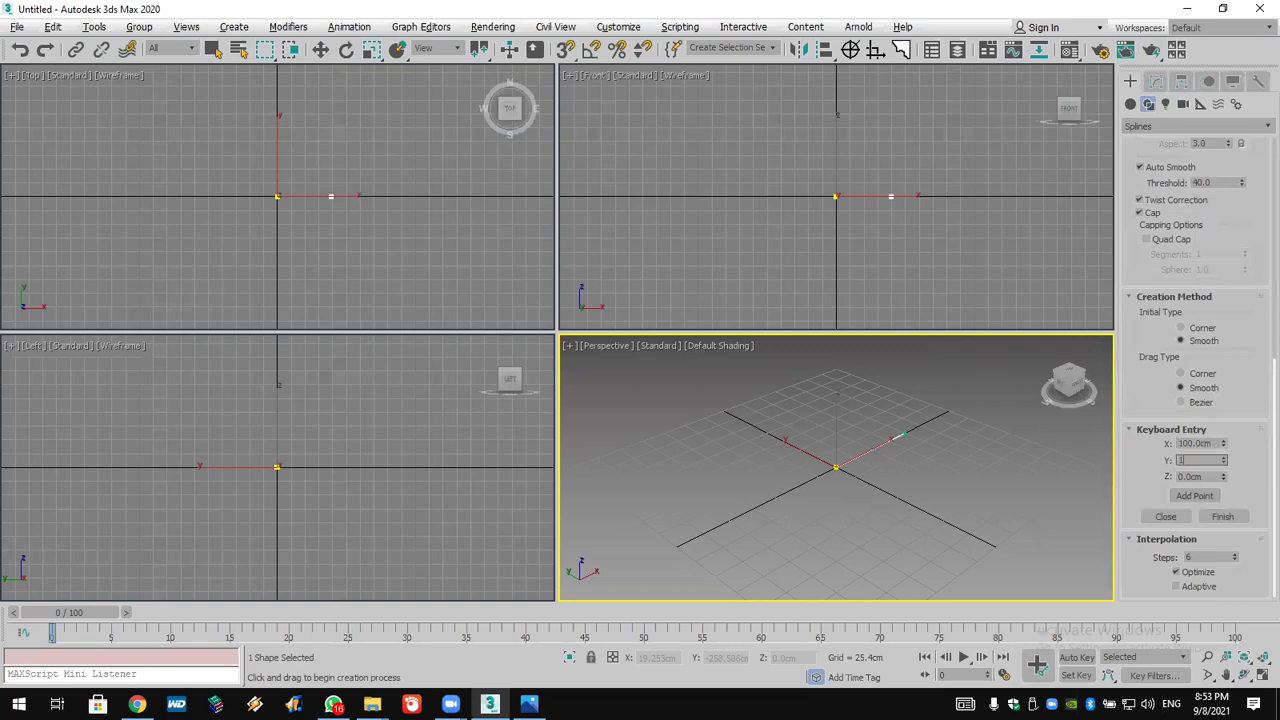
{"action": "left_click", "coordinate": [1208, 497]}
{"action": "type", "text": "0"}
{"action": "left_click", "coordinate": [1199, 497]}
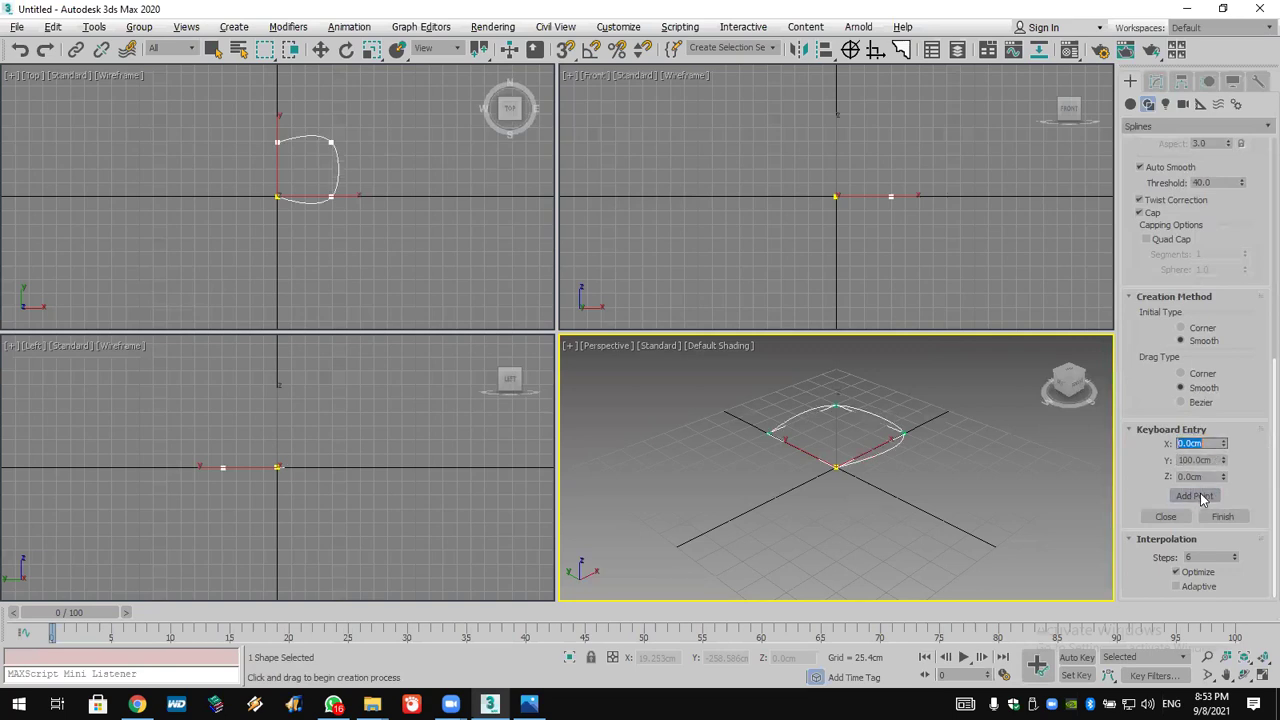
{"action": "left_click", "coordinate": [1165, 516]}
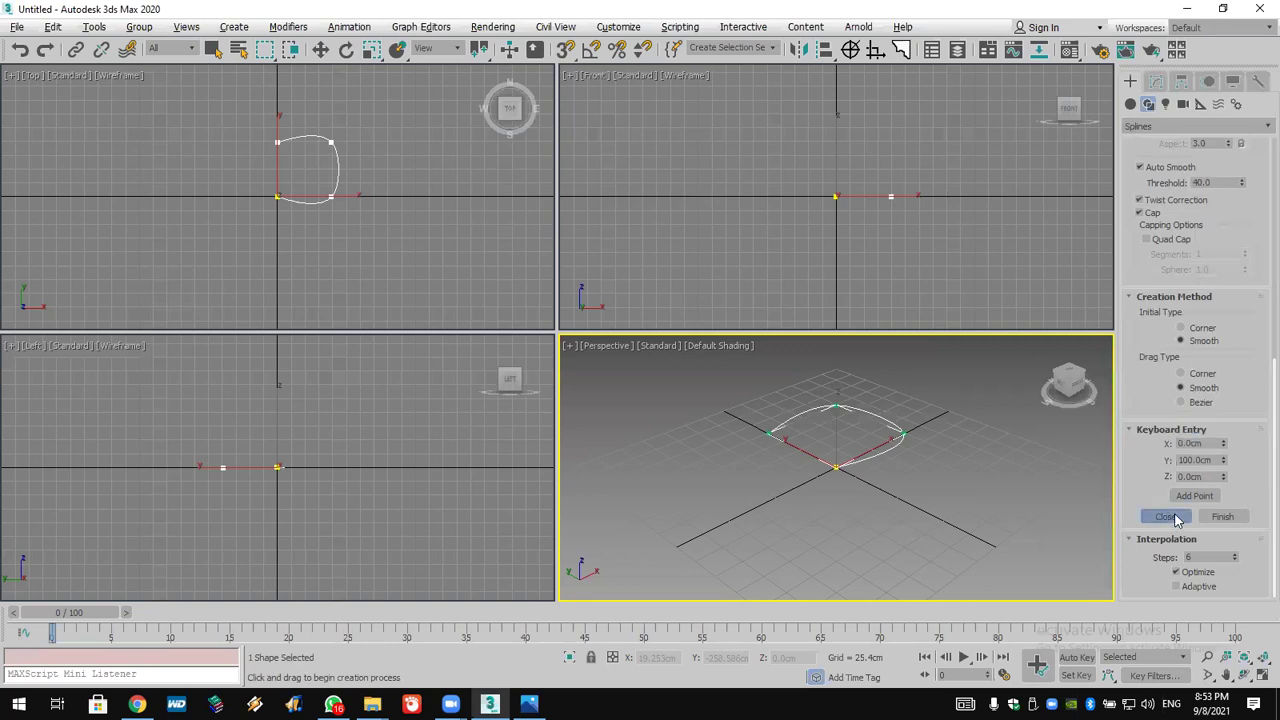
{"action": "scroll", "coordinate": [860, 460], "scroll_direction": "up", "scroll_amount": 6}
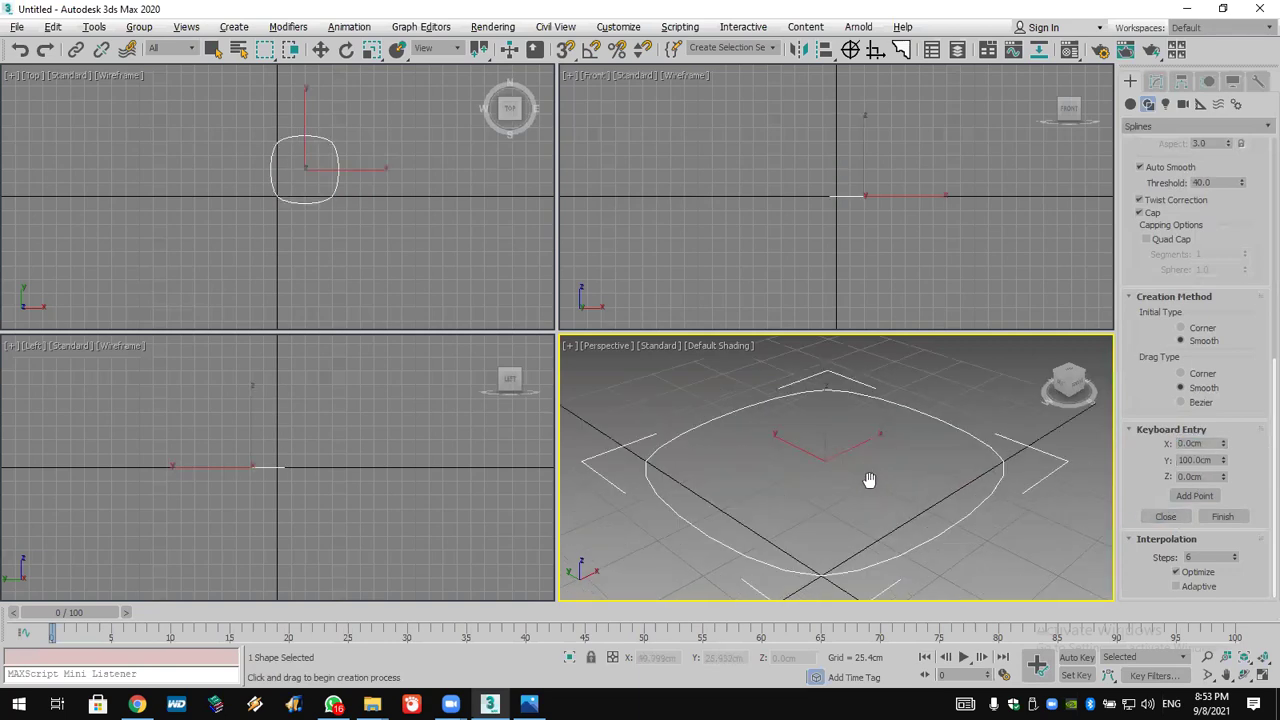
{"action": "scroll", "coordinate": [869, 486], "scroll_direction": "down", "scroll_amount": 2}
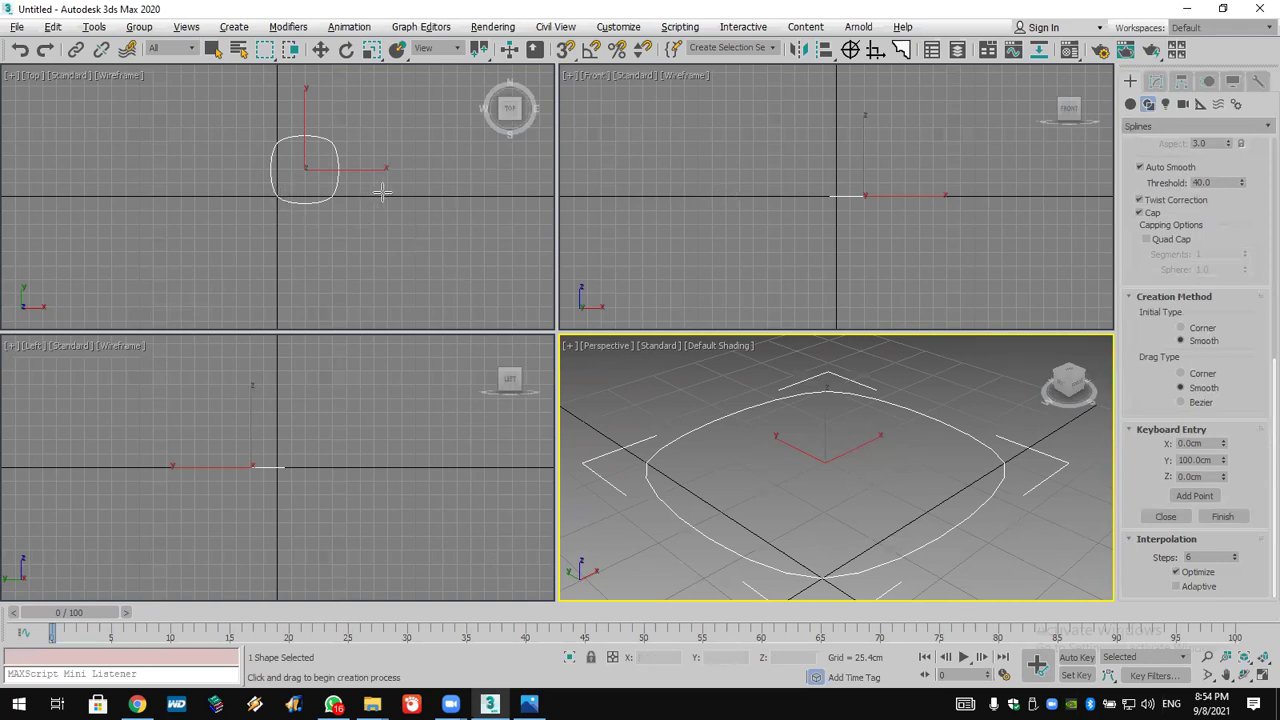
{"action": "middle_click", "coordinate": [426, 141]}
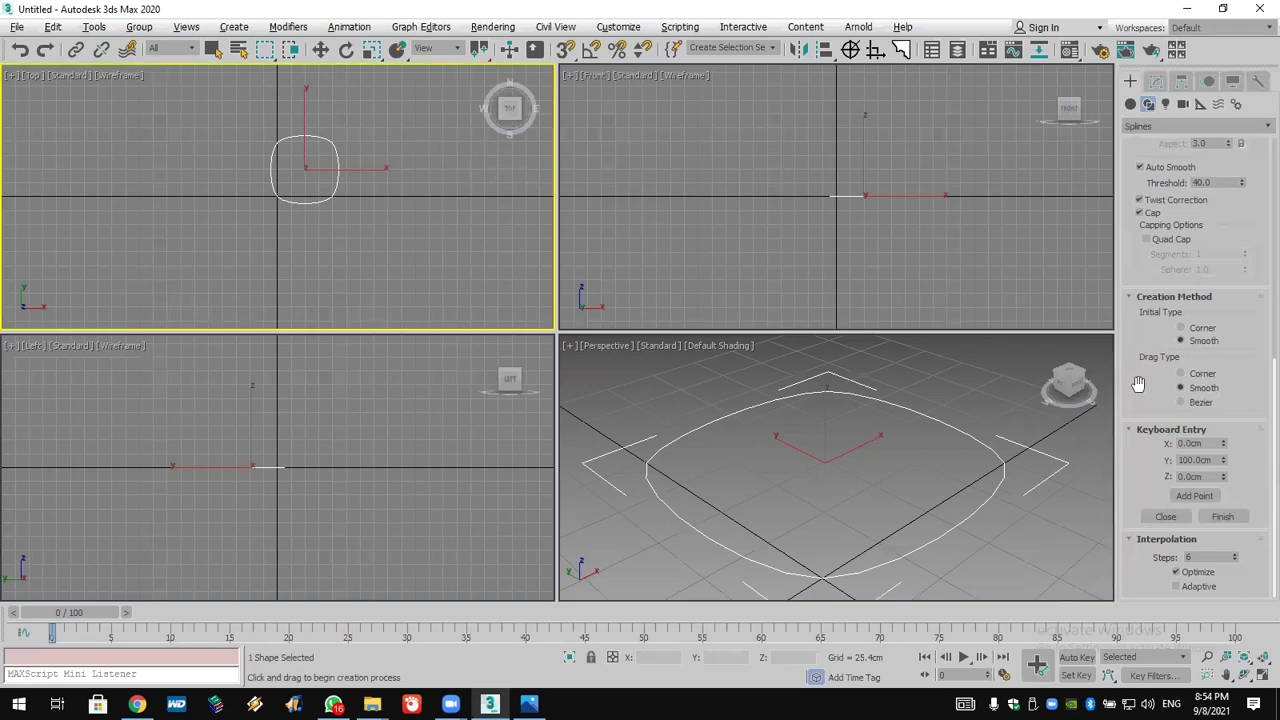
{"action": "left_click_drag", "start_coordinate": [1146, 356], "coordinate": [1186, 524]}
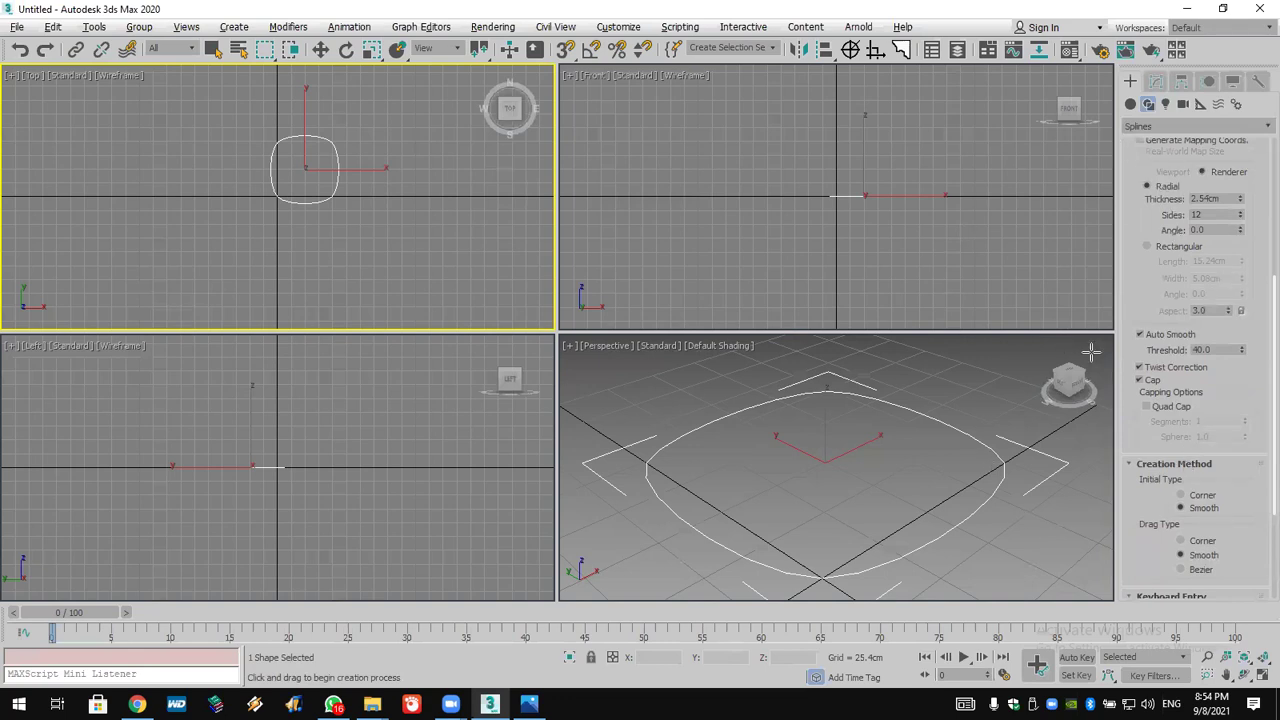
{"action": "scroll", "coordinate": [1168, 195], "scroll_direction": "up", "scroll_amount": 3}
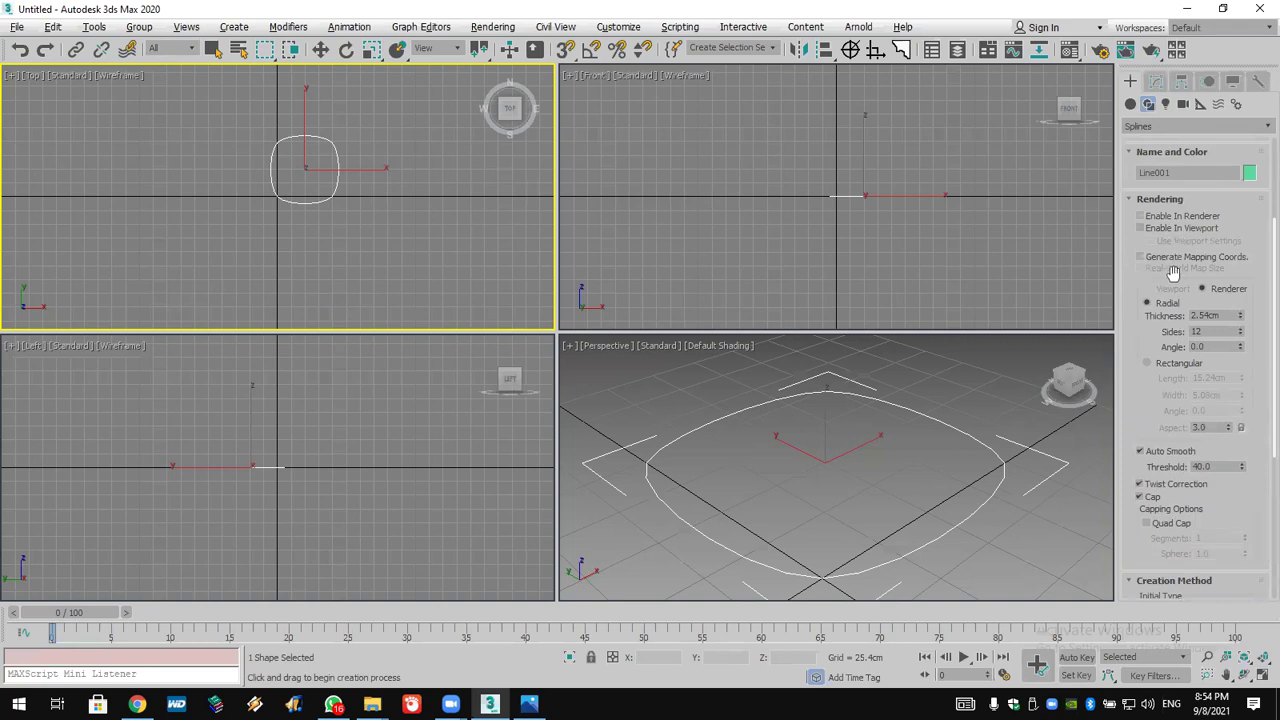
{"action": "scroll", "coordinate": [1143, 405], "scroll_direction": "down", "scroll_amount": 7}
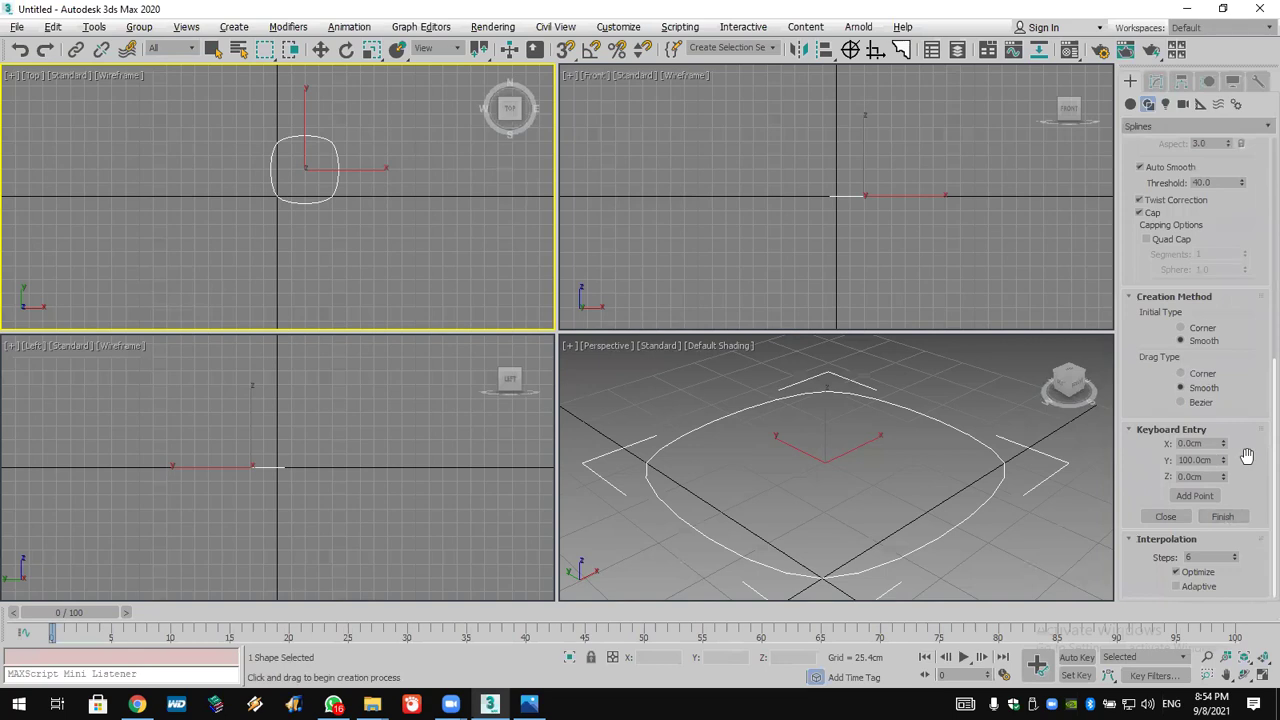
{"action": "double_click", "coordinate": [1212, 558]}
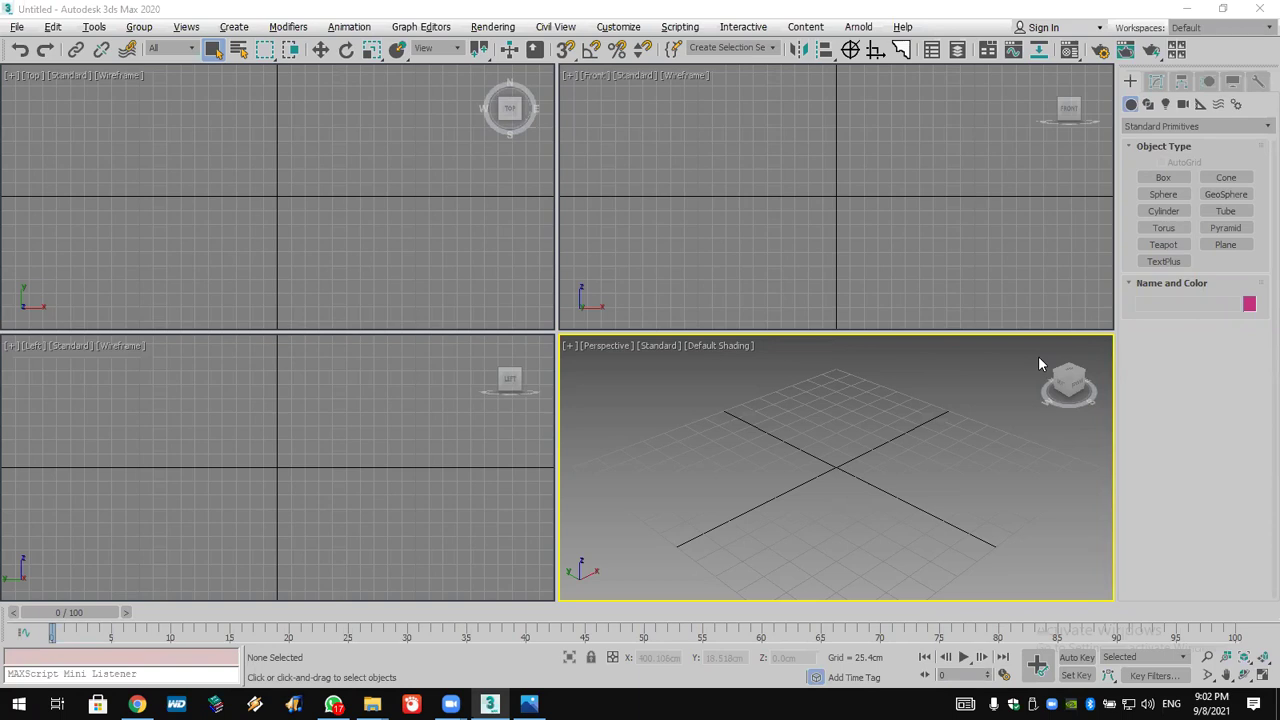
Draw an open S-shaped line through four points in the Top viewport, curving it at the second point
{"action": "left_click", "coordinate": [1148, 104]}
{"action": "left_click", "coordinate": [1160, 190]}
{"action": "left_click", "coordinate": [316, 129]}
{"action": "left_click_drag", "start_coordinate": [150, 154], "coordinate": [170, 185]}
{"action": "left_click", "coordinate": [261, 191]}
{"action": "left_click", "coordinate": [155, 240]}
{"action": "right_click", "coordinate": [232, 274]}
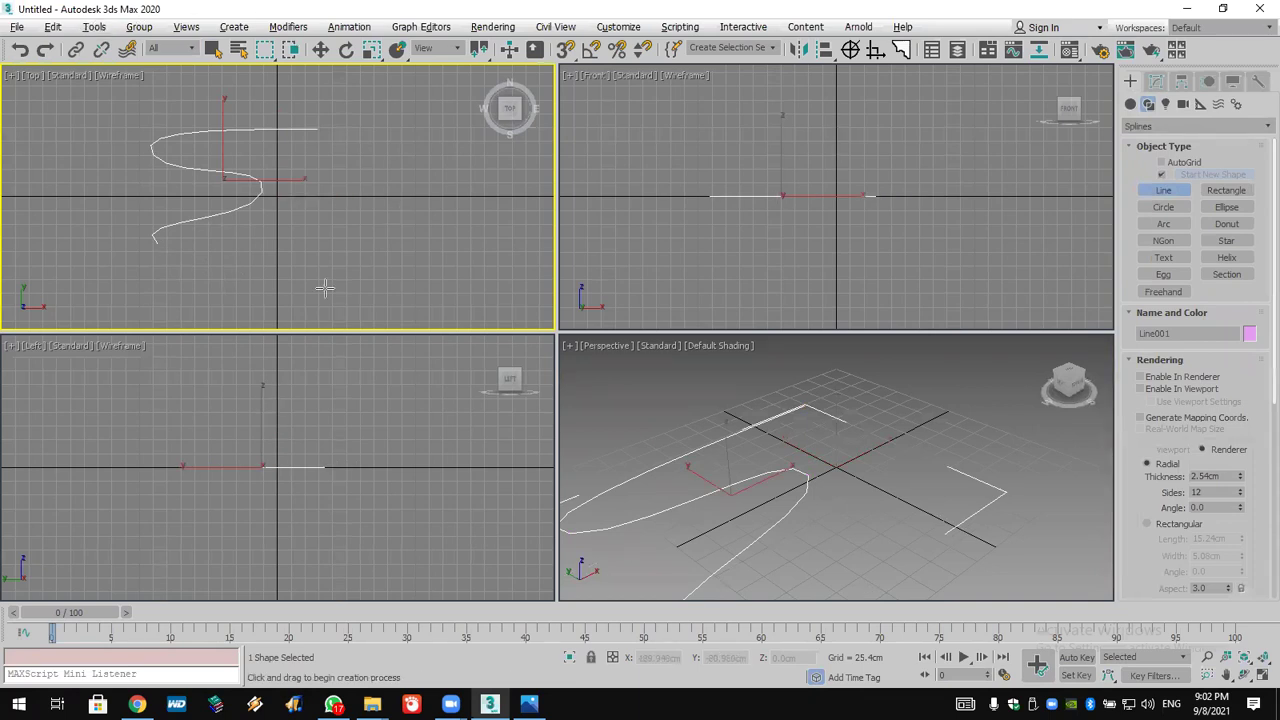
Expand the line's sub-object levels, select the vertex at its upper-left bend and look over the vertex options
{"action": "left_click", "coordinate": [1155, 81]}
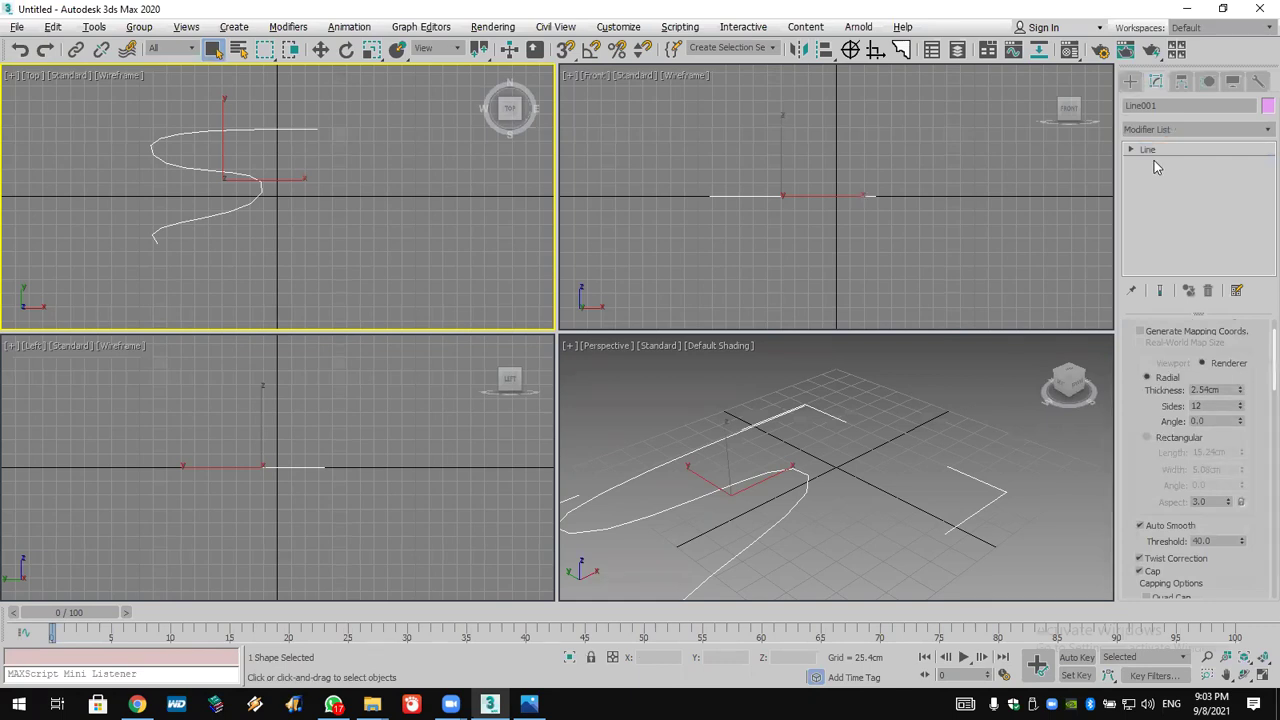
{"action": "left_click", "coordinate": [1131, 150]}
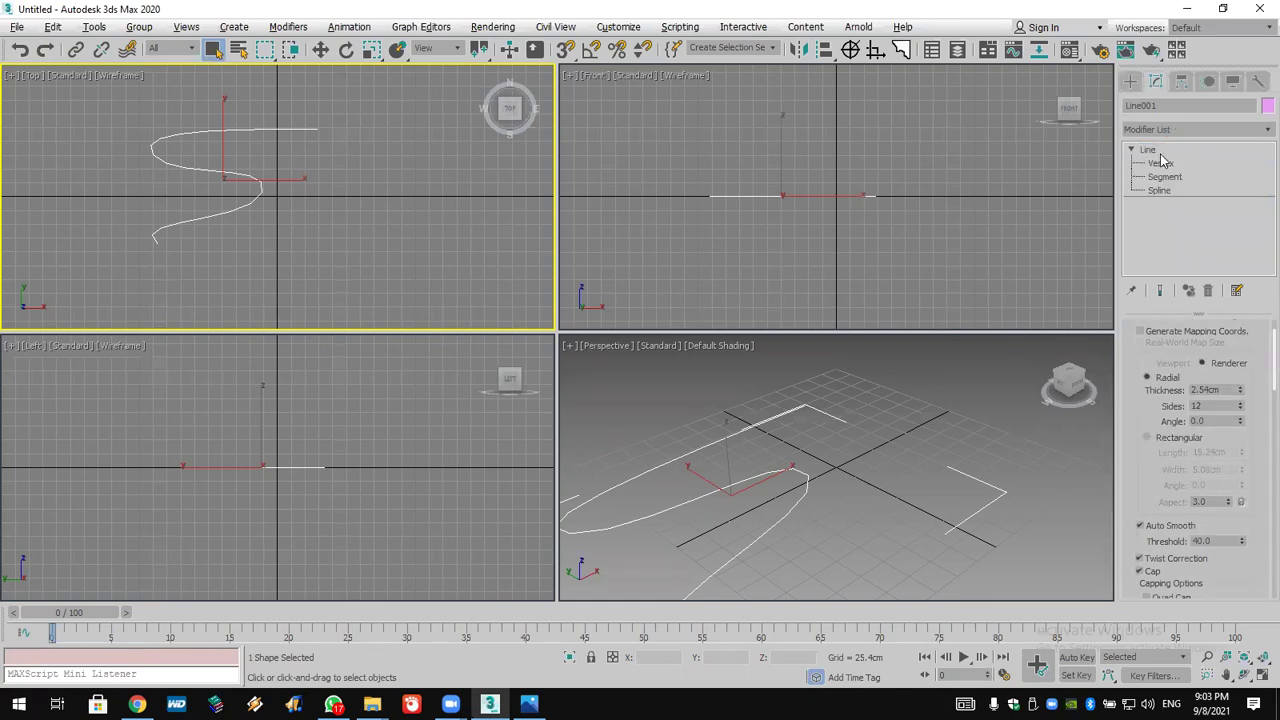
{"action": "left_click", "coordinate": [1160, 163]}
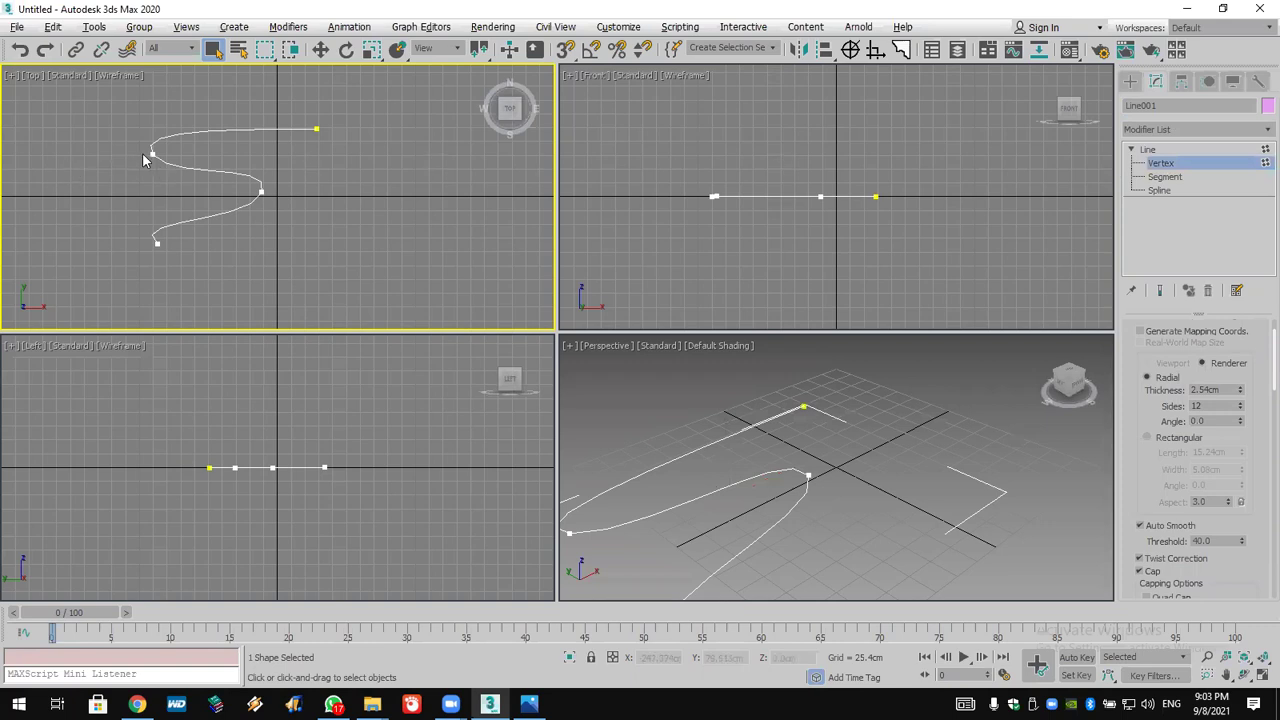
{"action": "left_click", "coordinate": [152, 155]}
{"action": "right_click", "coordinate": [153, 156]}
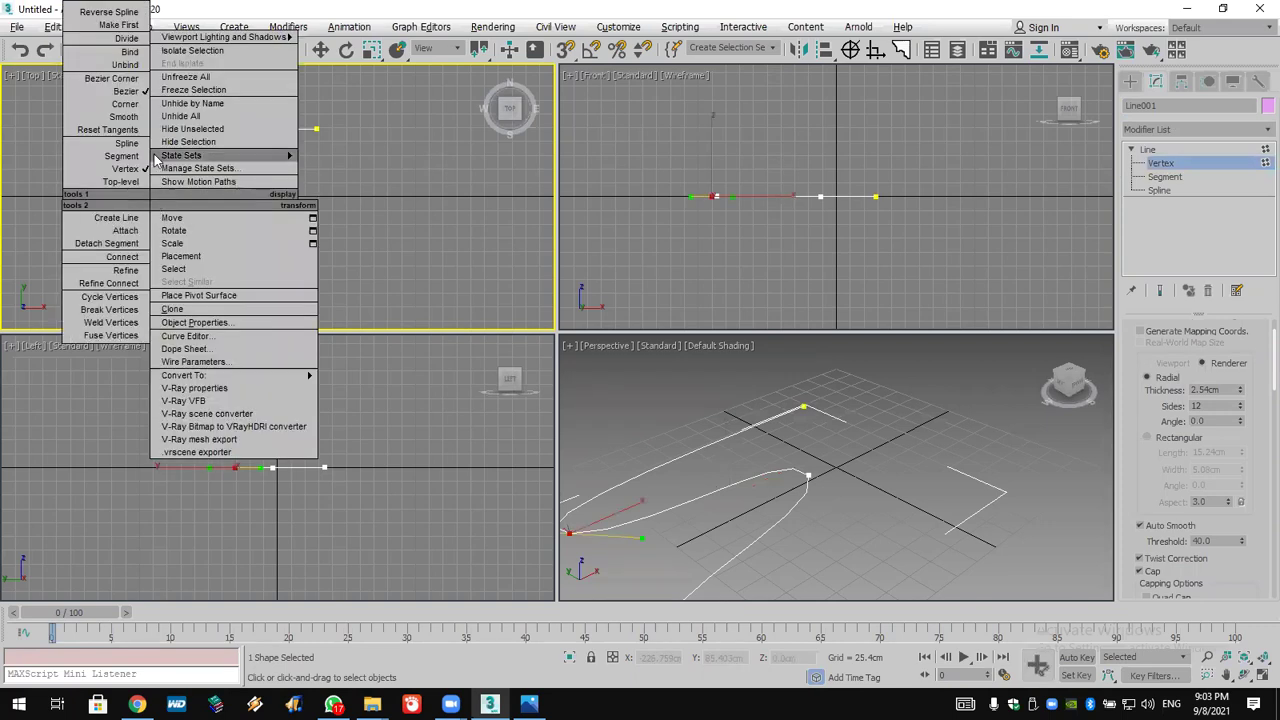
{"action": "left_click", "coordinate": [1172, 160]}
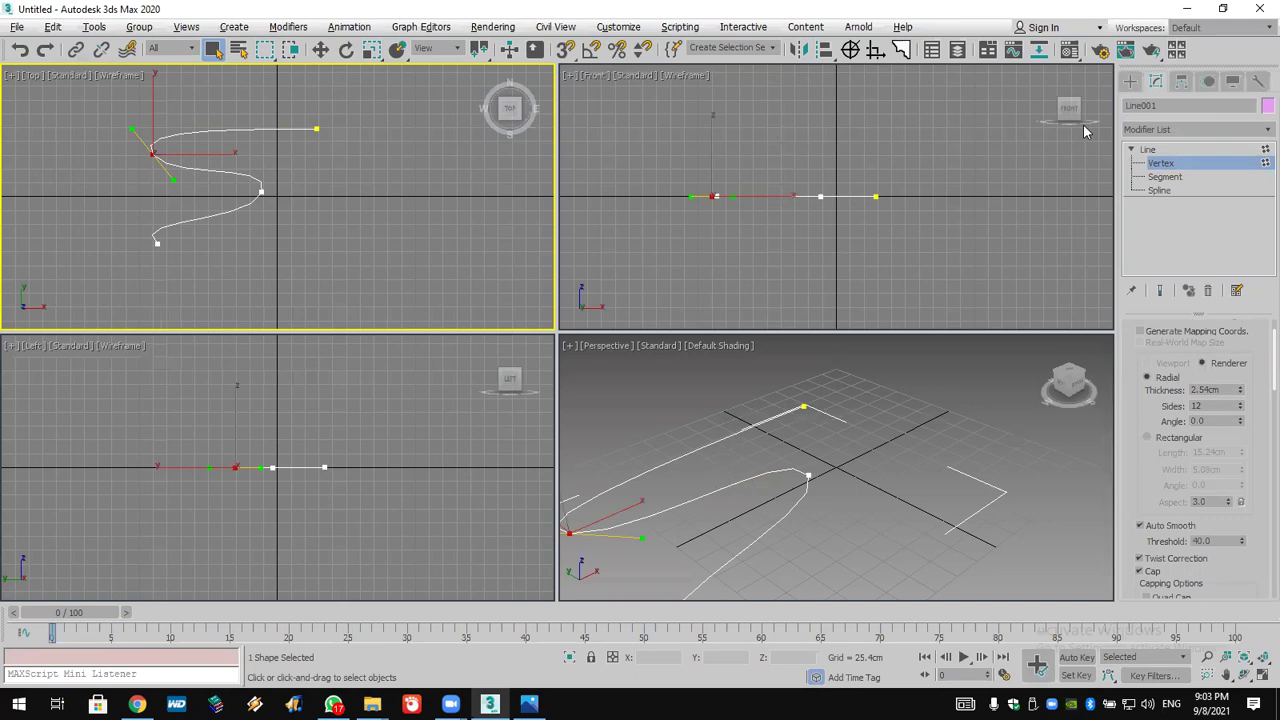
Select the line's middle segment at Segment level and the entire curve at Spline level
{"action": "left_click", "coordinate": [1183, 177]}
{"action": "left_click", "coordinate": [196, 170]}
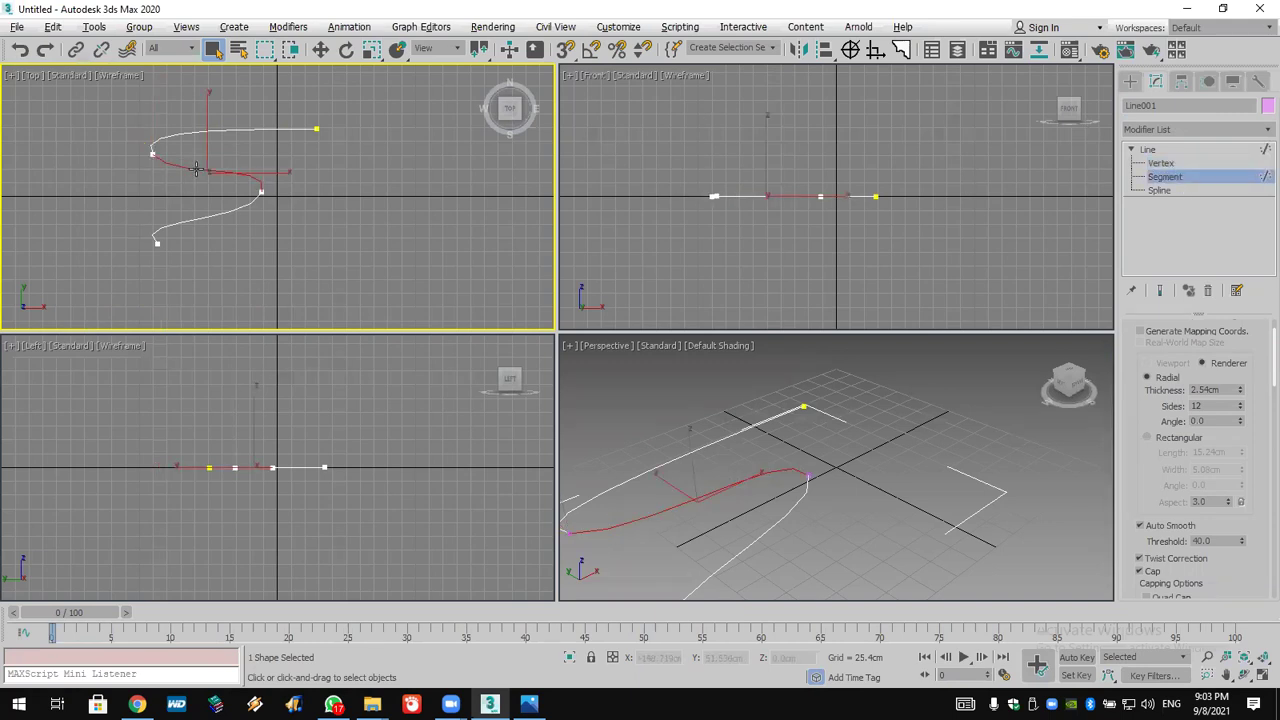
{"action": "left_click", "coordinate": [1159, 190]}
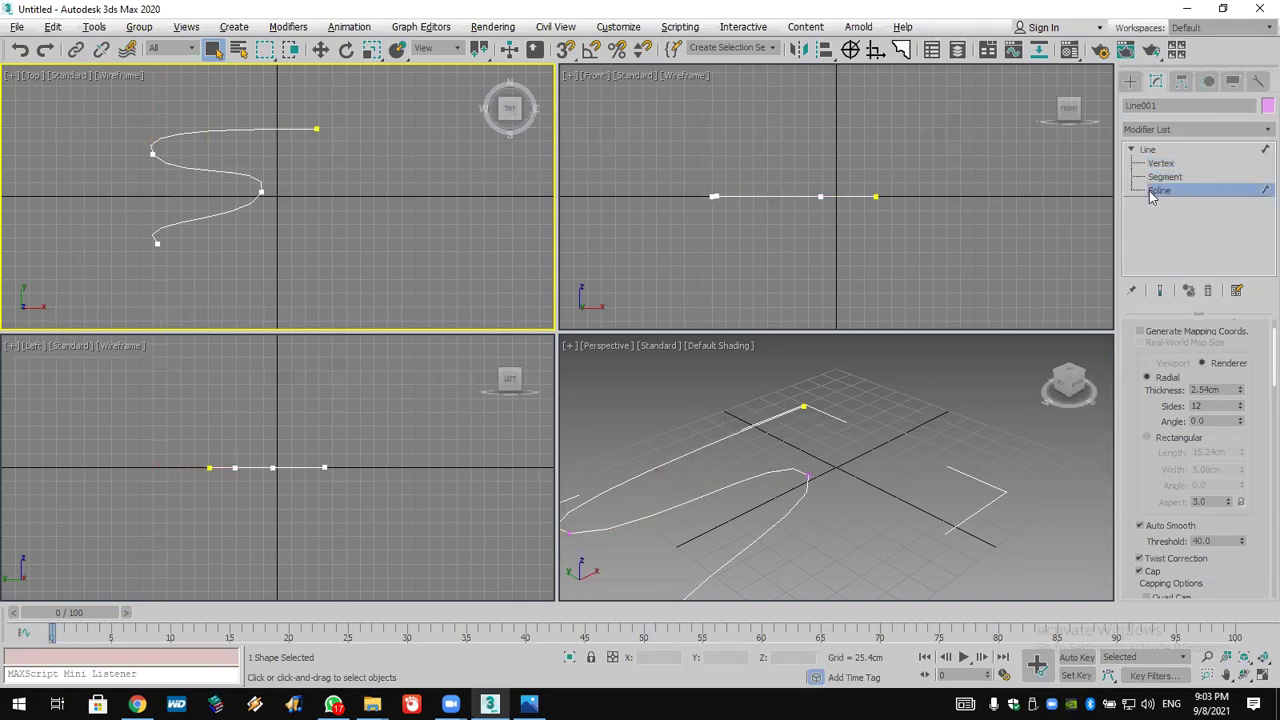
{"action": "left_click", "coordinate": [251, 205]}
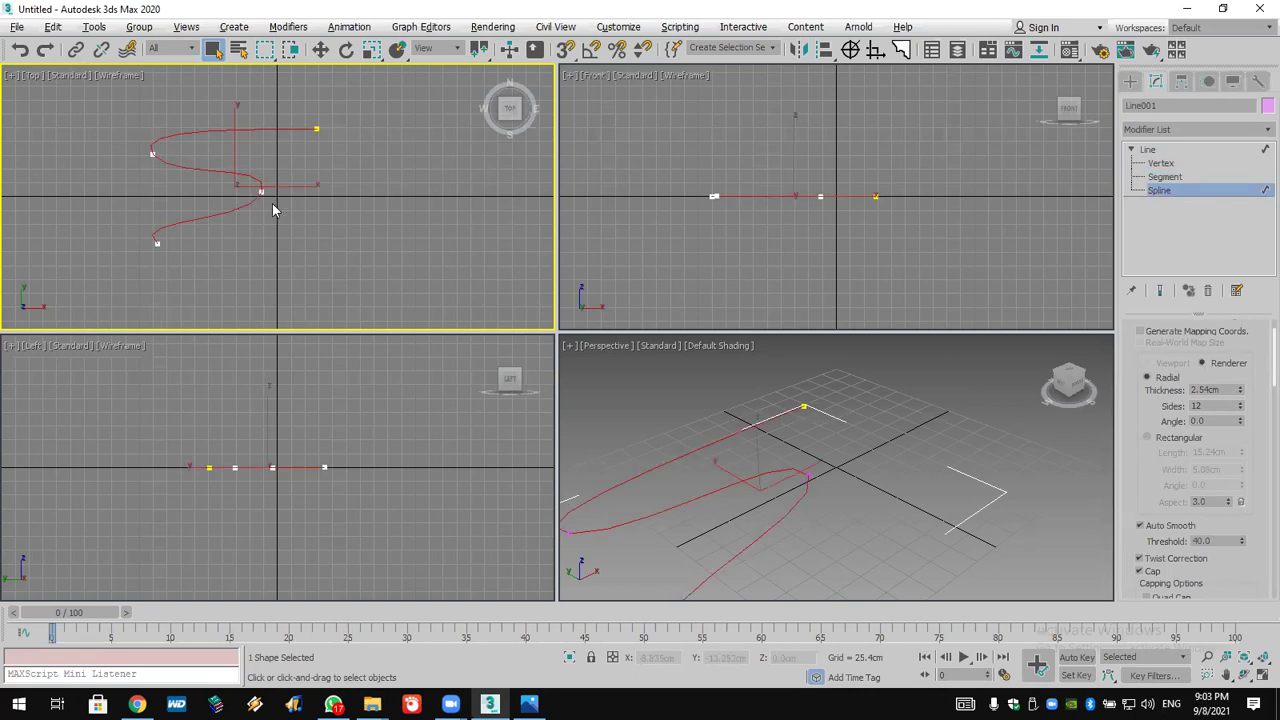
Delete the S-shaped line and draw a rectangle about 300 cm long and 383 cm wide in the Top viewport
{"action": "left_click", "coordinate": [1131, 80]}
{"action": "key", "text": "Delete"}
{"action": "left_click", "coordinate": [1238, 189]}
{"action": "left_click_drag", "start_coordinate": [141, 109], "coordinate": [349, 272]}
Add an Edit Spline modifier to the rectangle and enter its Vertex level
{"action": "left_click", "coordinate": [1156, 81]}
{"action": "left_click", "coordinate": [1173, 181]}
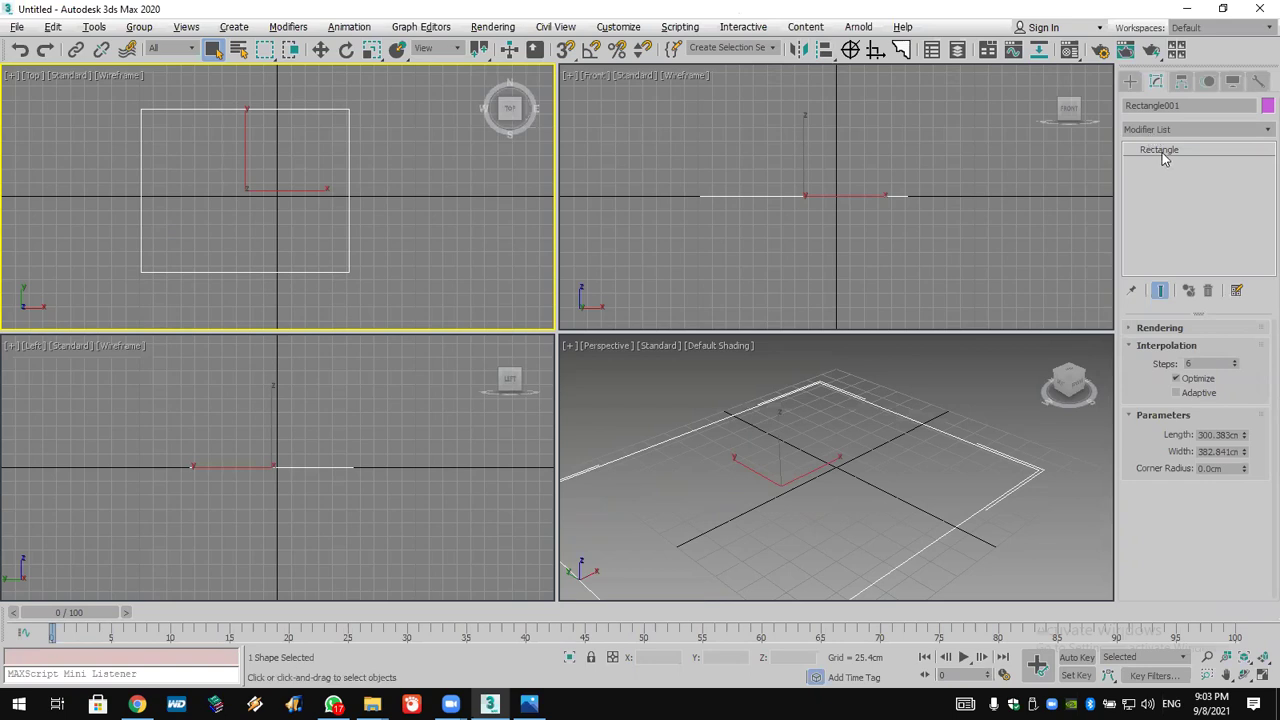
{"action": "left_click", "coordinate": [1185, 132]}
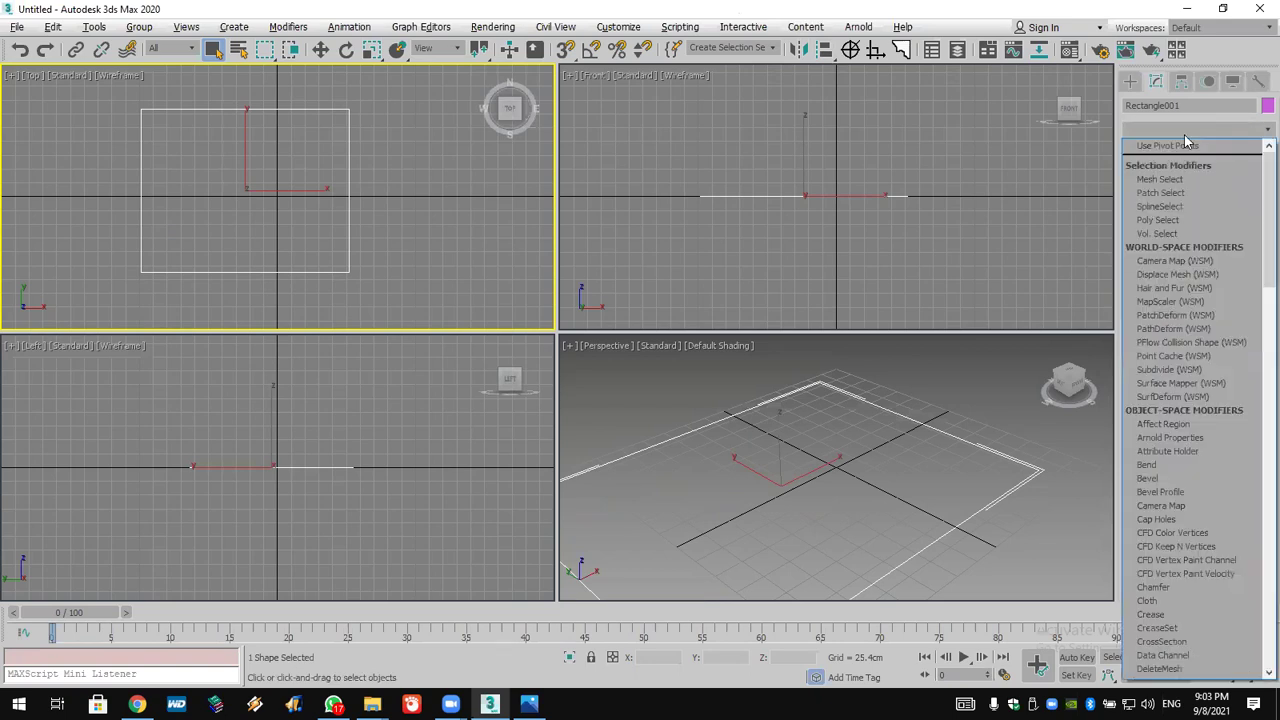
{"action": "scroll", "coordinate": [1185, 140], "scroll_direction": "down", "scroll_amount": 1}
{"action": "key", "text": "e"}
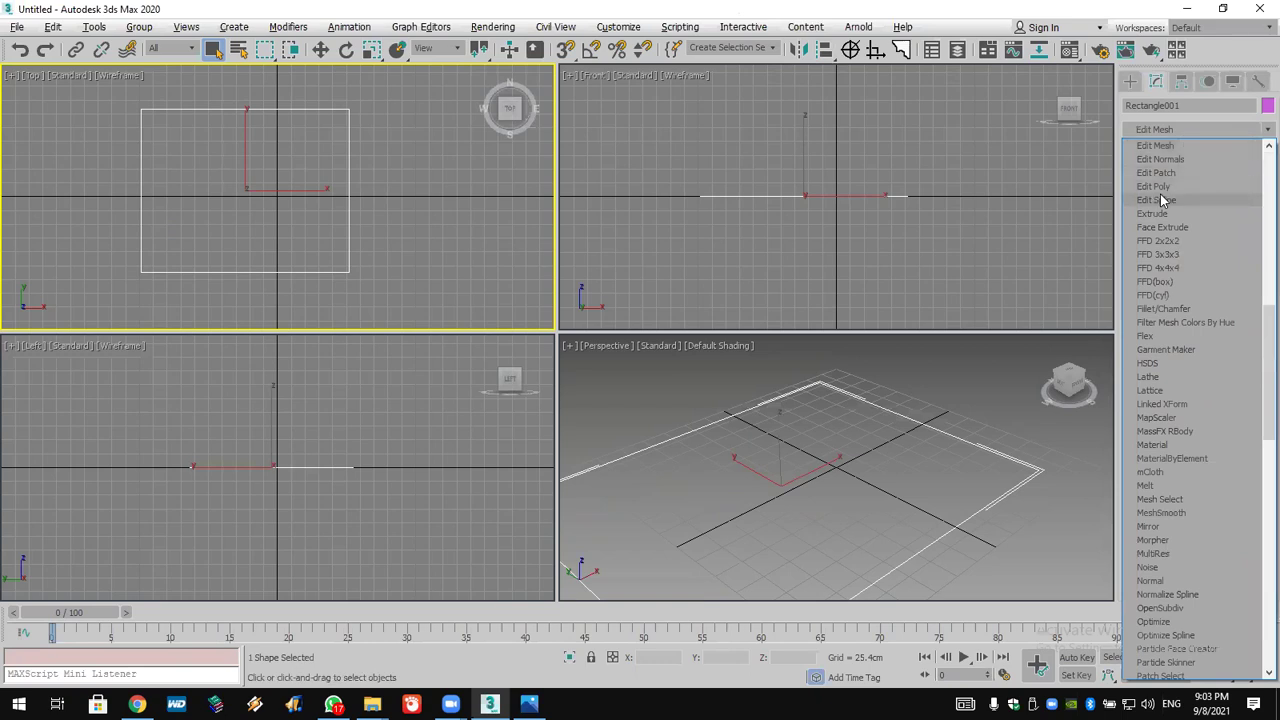
{"action": "left_click", "coordinate": [1197, 203]}
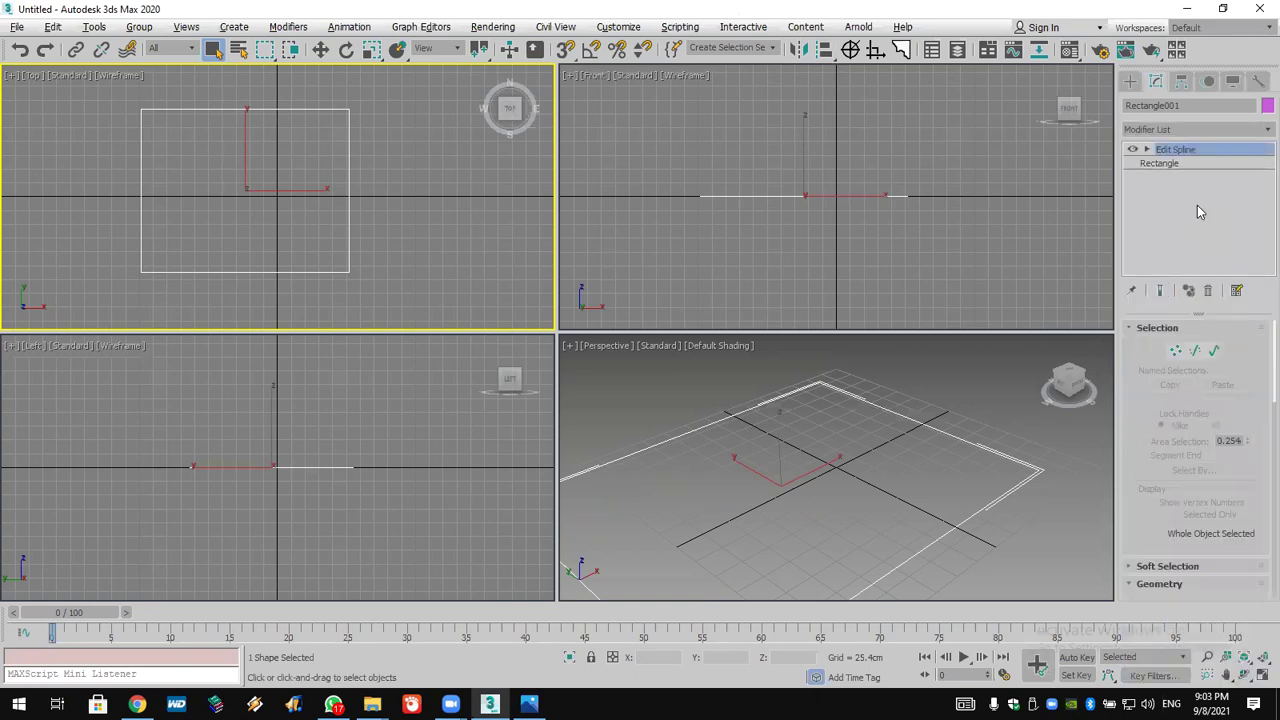
{"action": "key", "text": "1"}
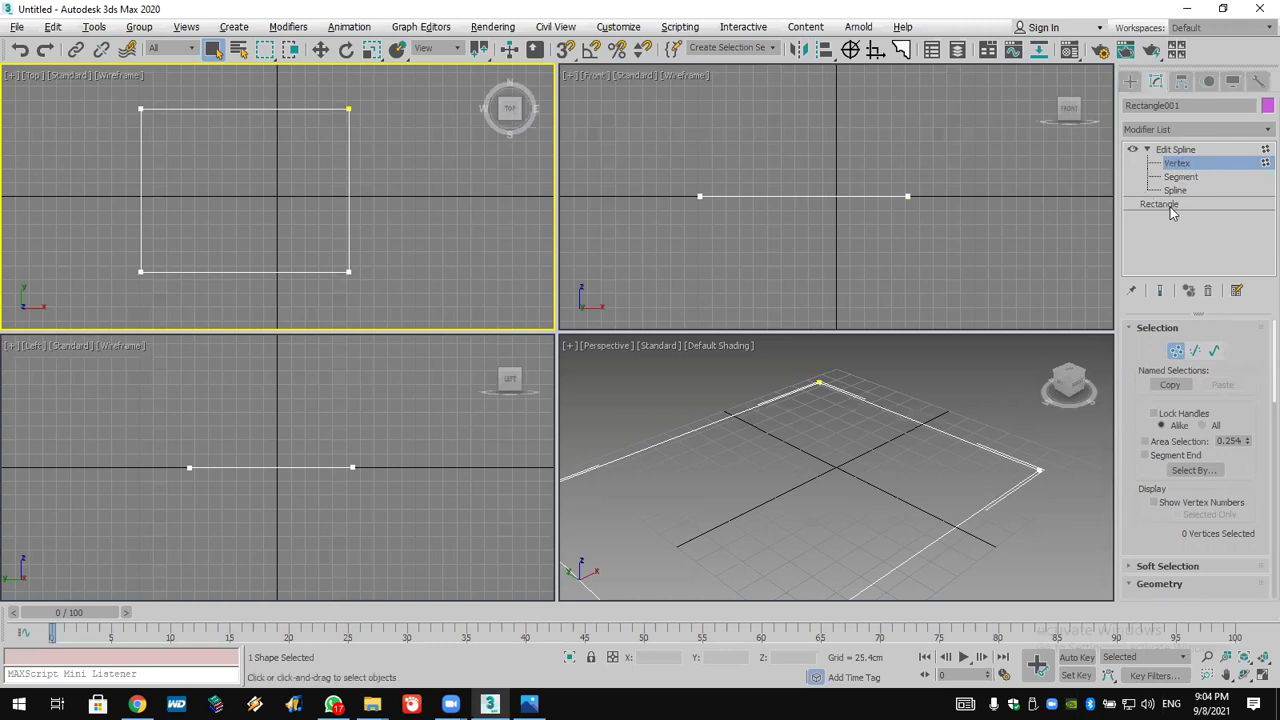
Delete the rectangle and draw four overlapping rectangles across the Top viewport, the last about 399 cm long and 393 cm wide
{"action": "left_click", "coordinate": [1131, 80]}
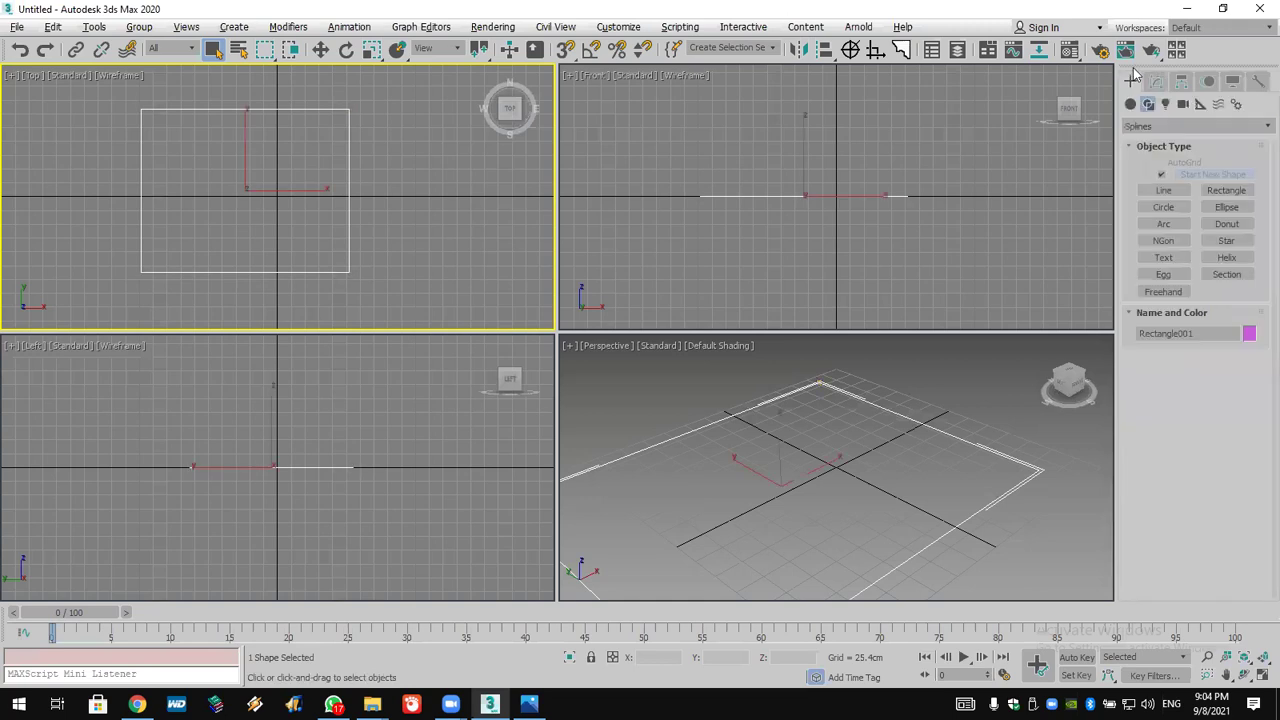
{"action": "key", "text": "Delete"}
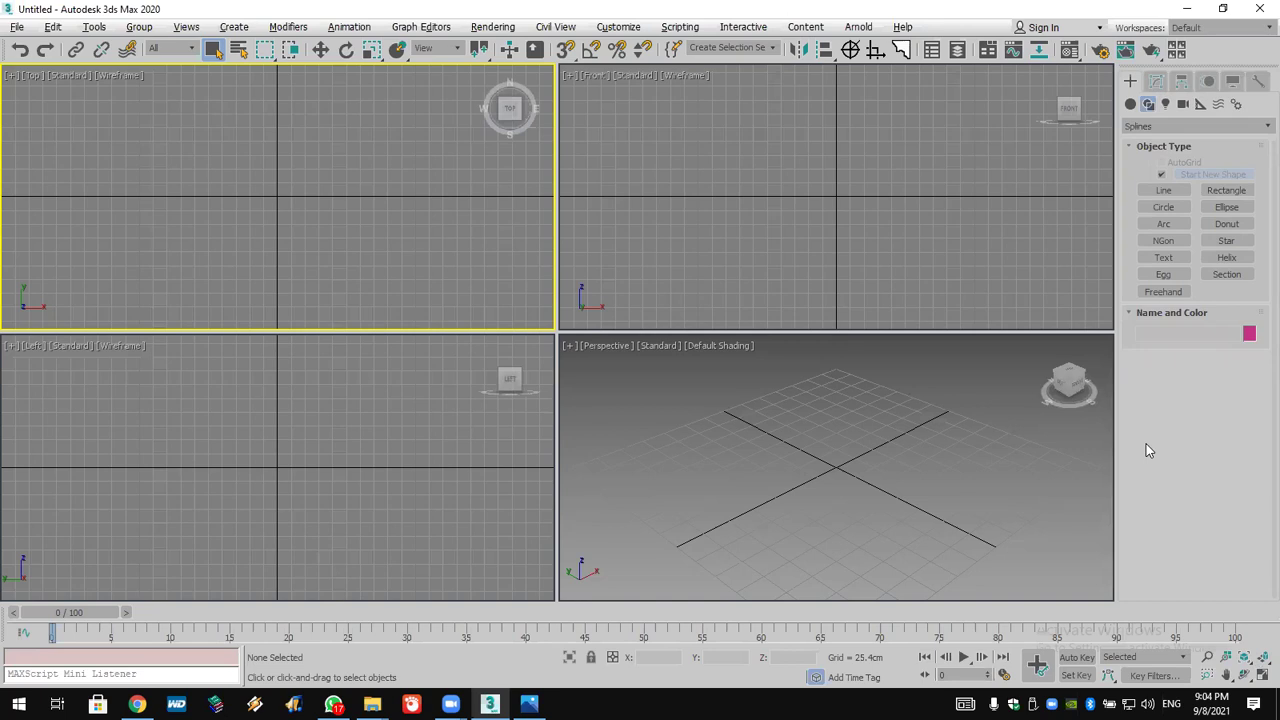
{"action": "left_click", "coordinate": [1225, 191]}
{"action": "left_click_drag", "start_coordinate": [69, 115], "coordinate": [212, 250]}
{"action": "left_click_drag", "start_coordinate": [118, 134], "coordinate": [318, 297]}
{"action": "left_click_drag", "start_coordinate": [270, 110], "coordinate": [450, 270]}
{"action": "left_click_drag", "start_coordinate": [369, 166], "coordinate": [580, 382]}
{"action": "middle_click_drag", "start_coordinate": [434, 257], "coordinate": [314, 194]}
{"action": "scroll", "coordinate": [380, 220], "scroll_direction": "down", "scroll_amount": 5}
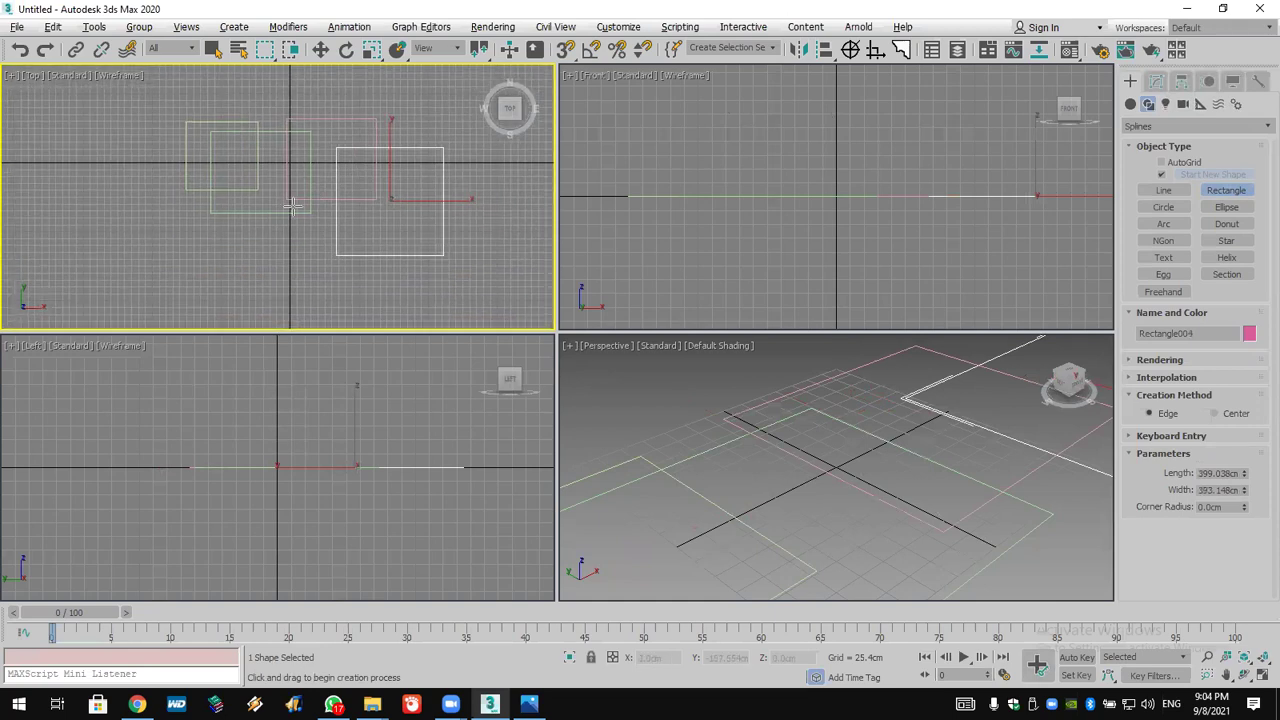
Maximize the Top viewport, end rectangle creation and deselect the last rectangle
{"action": "left_click", "coordinate": [1260, 677]}
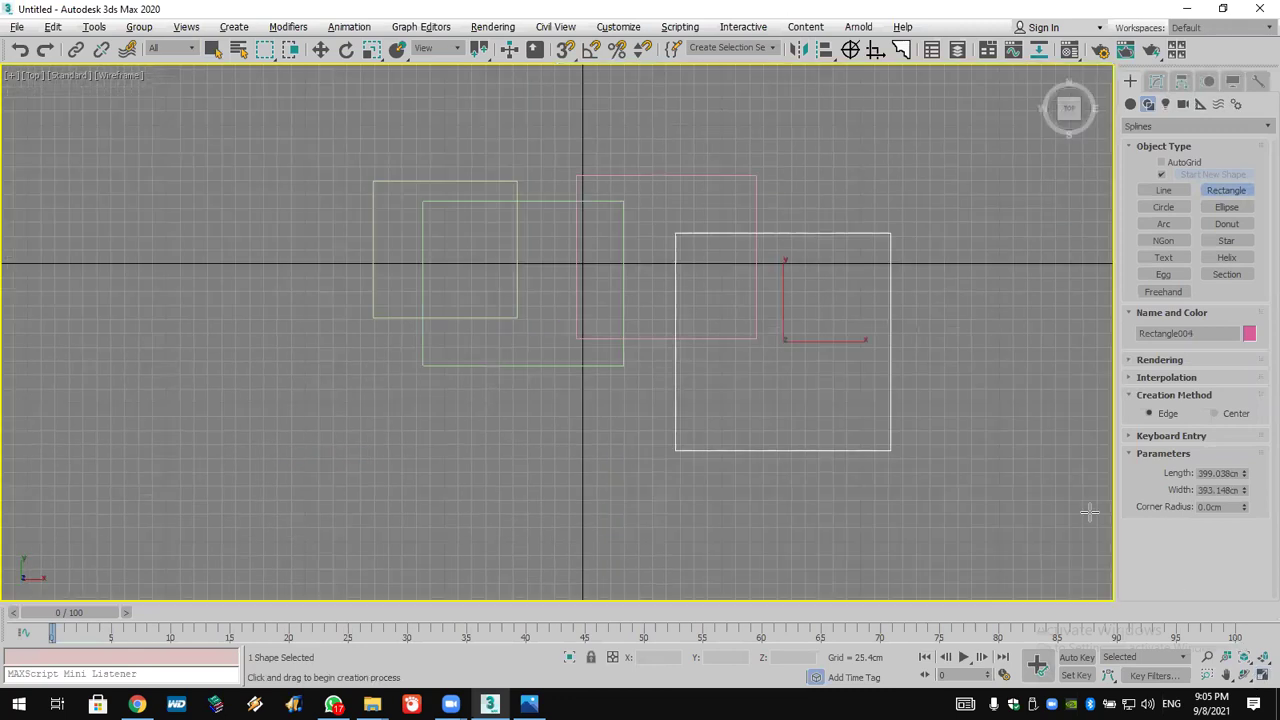
{"action": "mouse_move", "coordinate": [934, 409]}
{"action": "middle_mouse_down"}
{"action": "mouse_move", "coordinate": [880, 431]}
{"action": "mouse_move", "coordinate": [926, 429]}
{"action": "middle_mouse_up"}
{"action": "scroll", "coordinate": [882, 430], "scroll_direction": "up", "scroll_amount": 2}
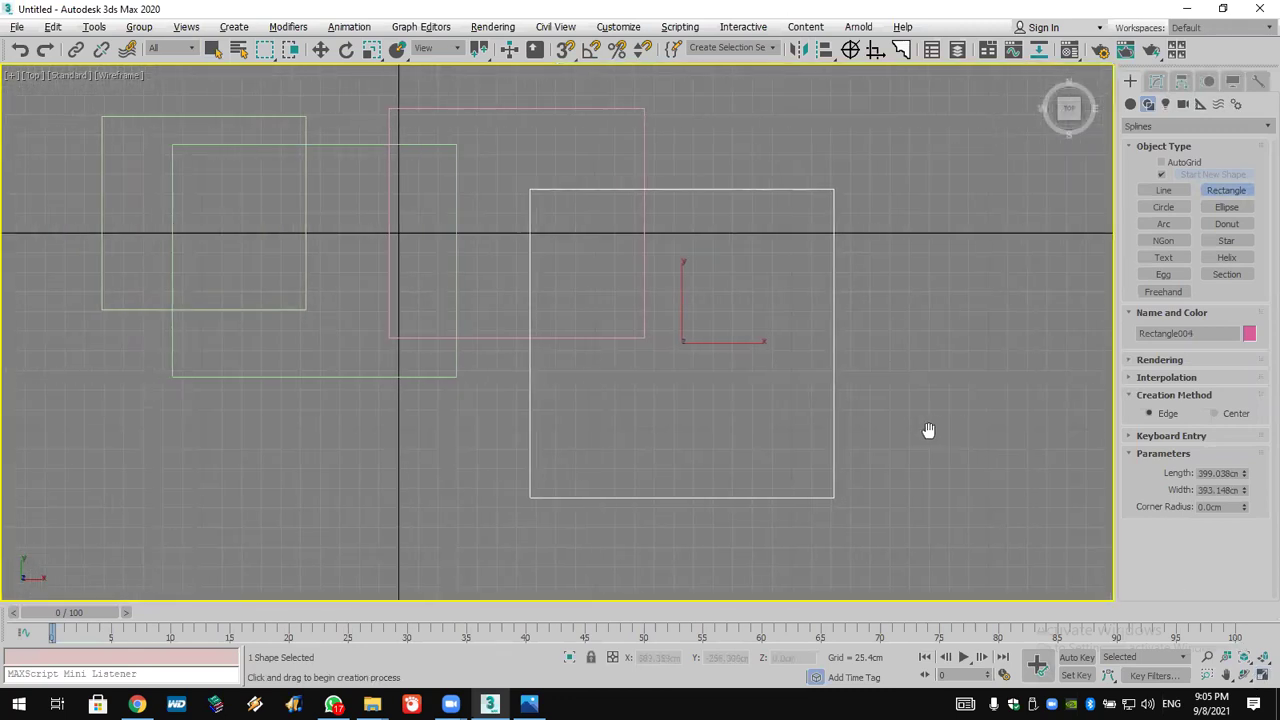
{"action": "right_click", "coordinate": [926, 415]}
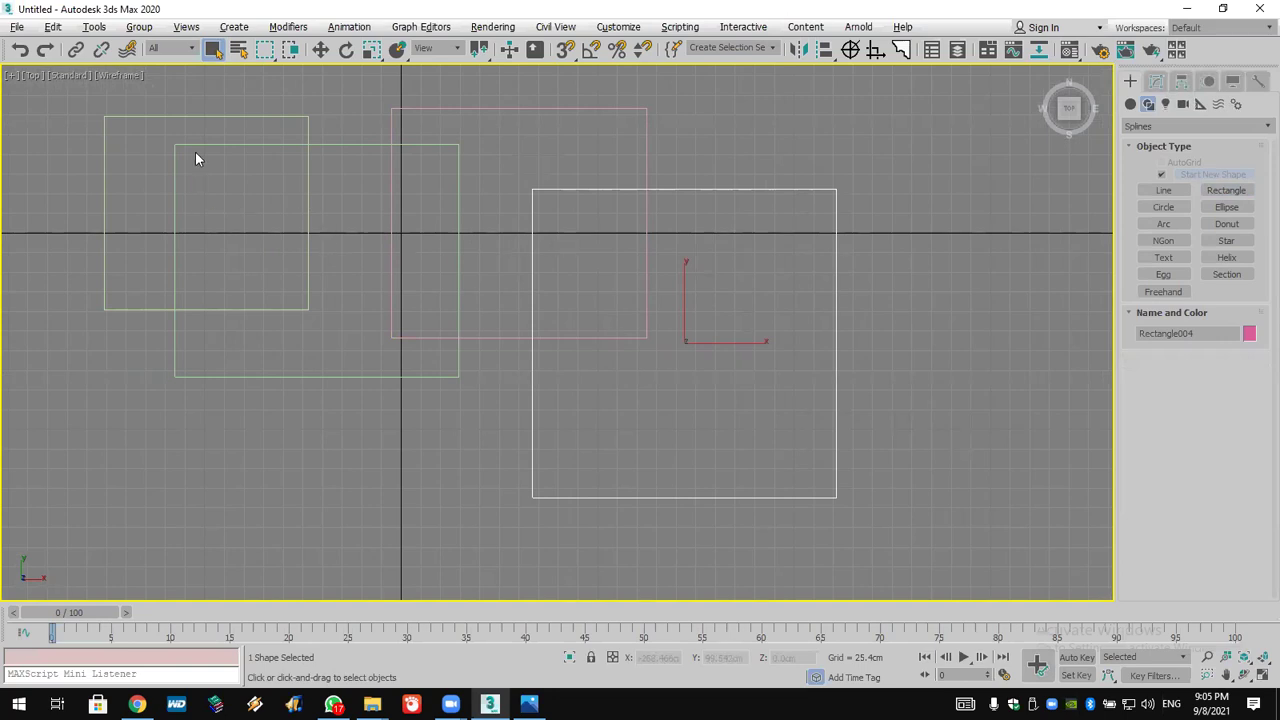
{"action": "left_click", "coordinate": [905, 231]}
{"action": "left_click", "coordinate": [830, 242]}
{"action": "left_click", "coordinate": [923, 231]}
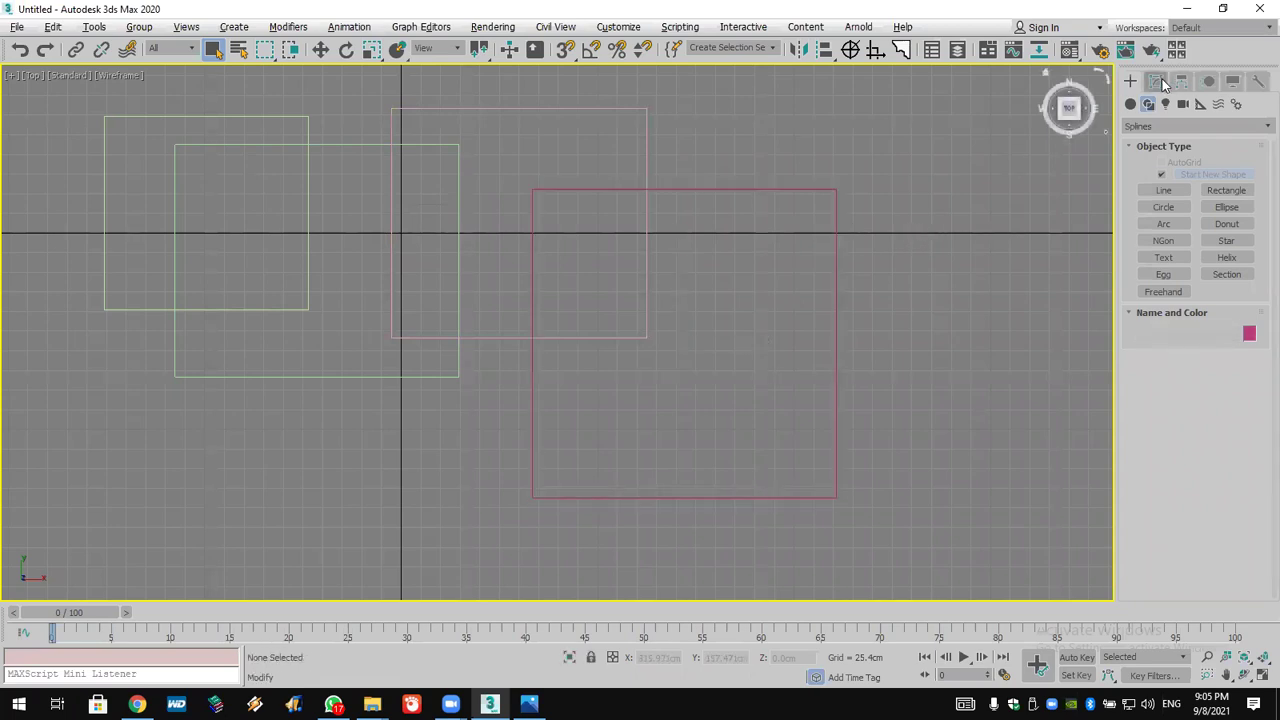
Select the largest rectangle and add an Edit Spline modifier to it
{"action": "left_click", "coordinate": [1156, 81]}
{"action": "left_click", "coordinate": [1181, 130]}
{"action": "left_click", "coordinate": [1183, 136]}
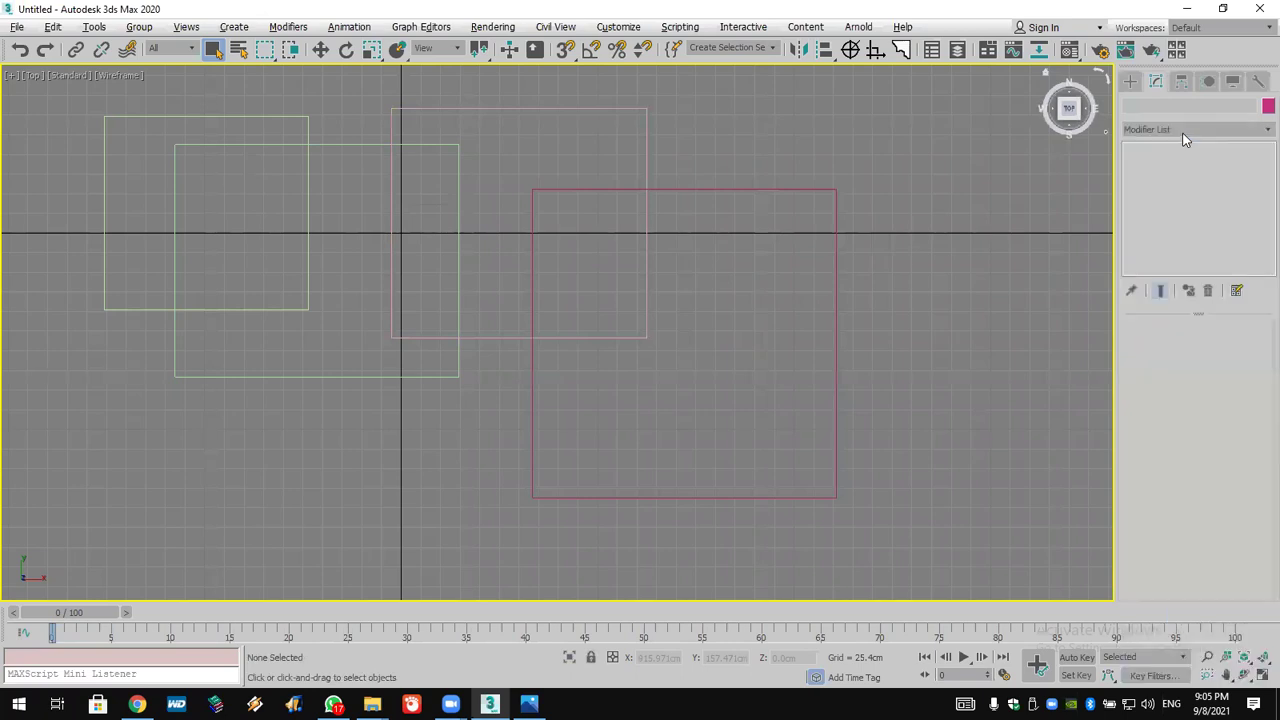
{"action": "left_click", "coordinate": [1183, 140]}
{"action": "left_click", "coordinate": [941, 211]}
{"action": "left_click_drag", "start_coordinate": [880, 96], "coordinate": [675, 534]}
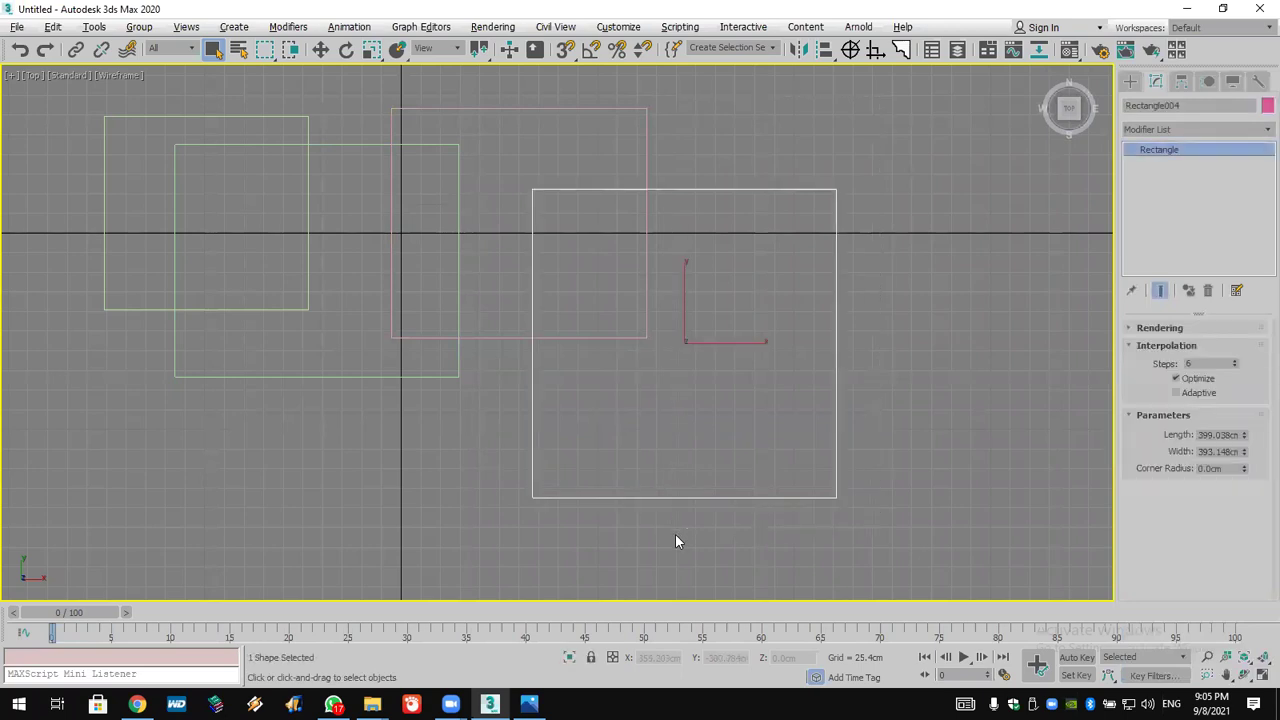
{"action": "left_click", "coordinate": [1155, 128]}
{"action": "type", "text": "esh"}
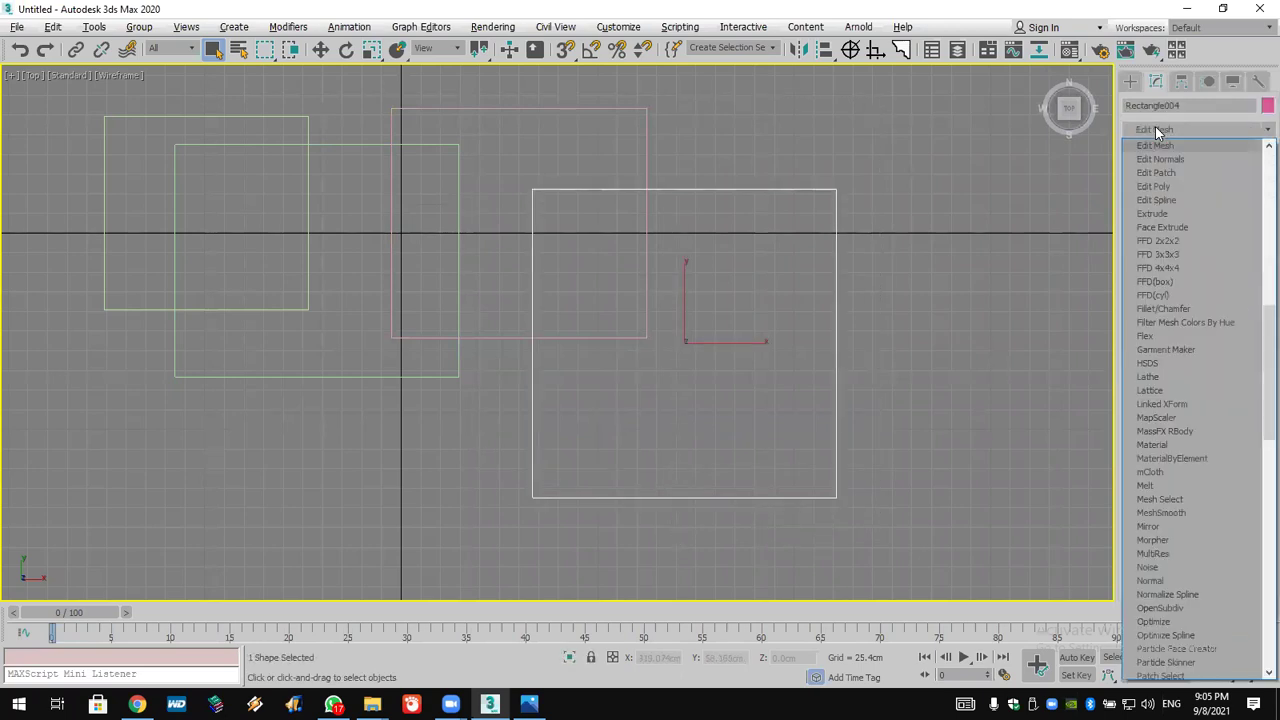
{"action": "left_click", "coordinate": [1191, 202]}
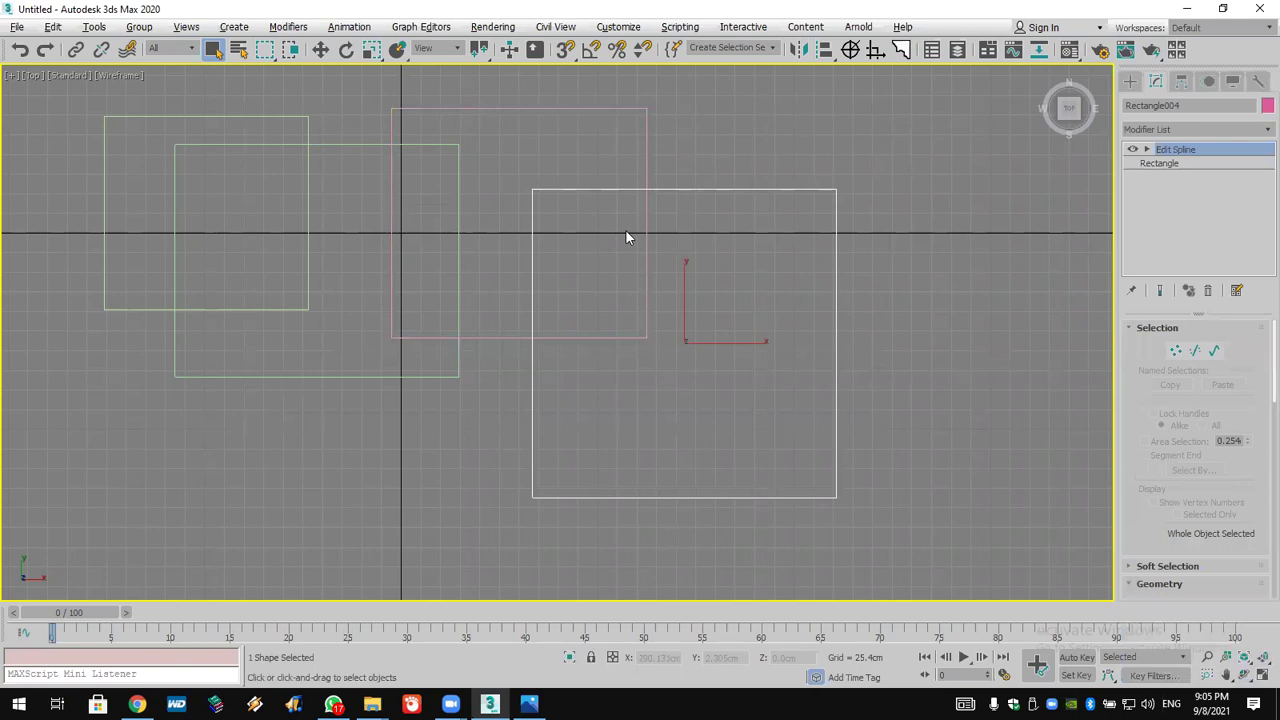
Attach the other three rectangles to the largest one individually with Attach
{"action": "left_click_drag", "start_coordinate": [1145, 465], "coordinate": [1165, 301]}
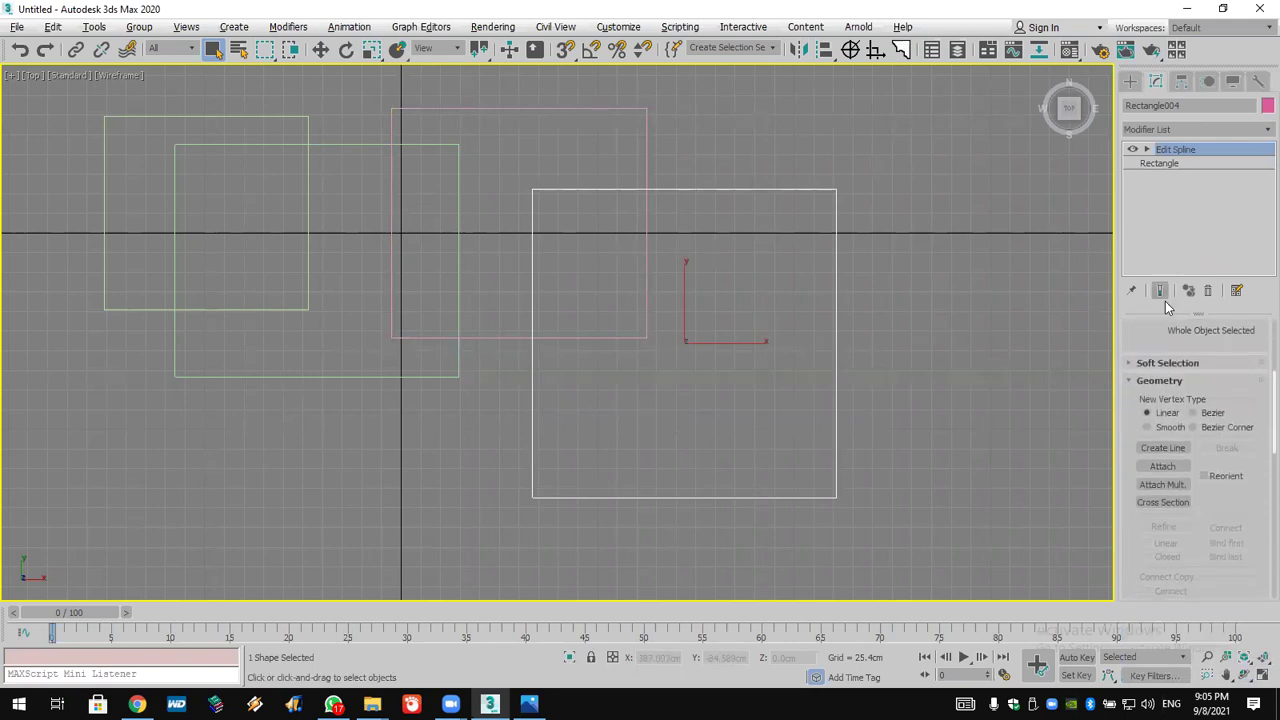
{"action": "left_click", "coordinate": [1165, 466]}
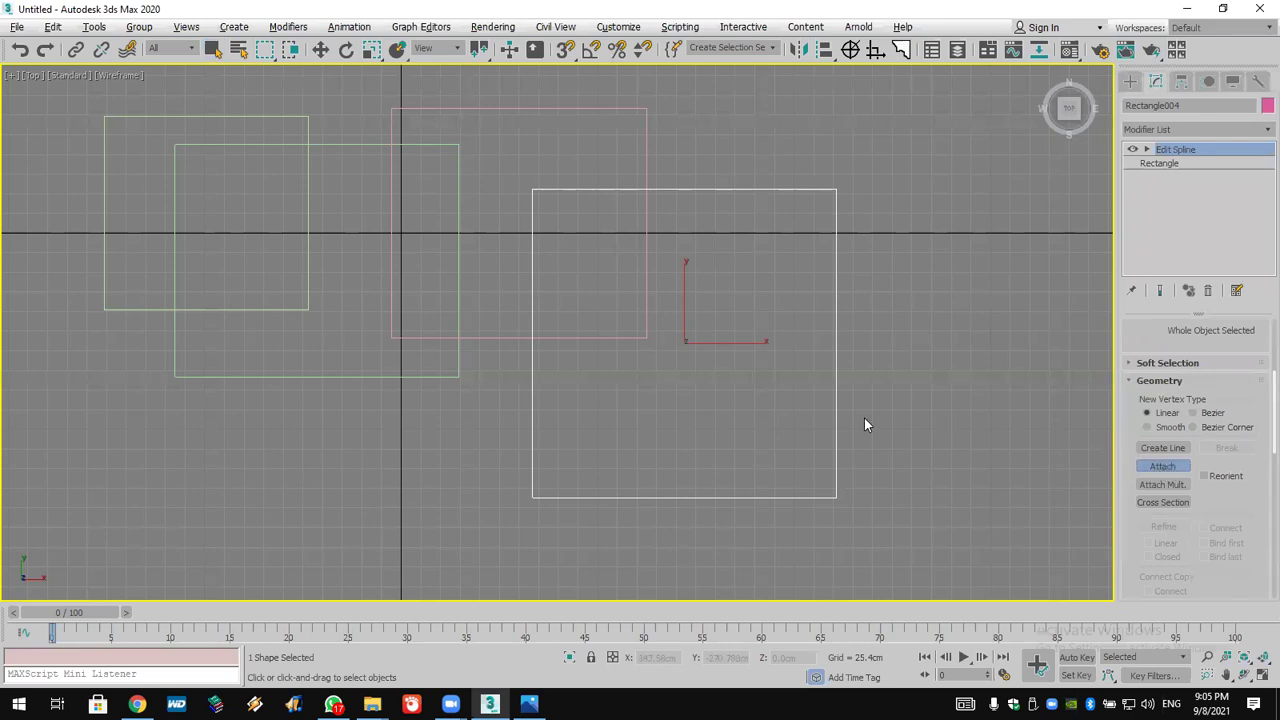
{"action": "left_click", "coordinate": [628, 340]}
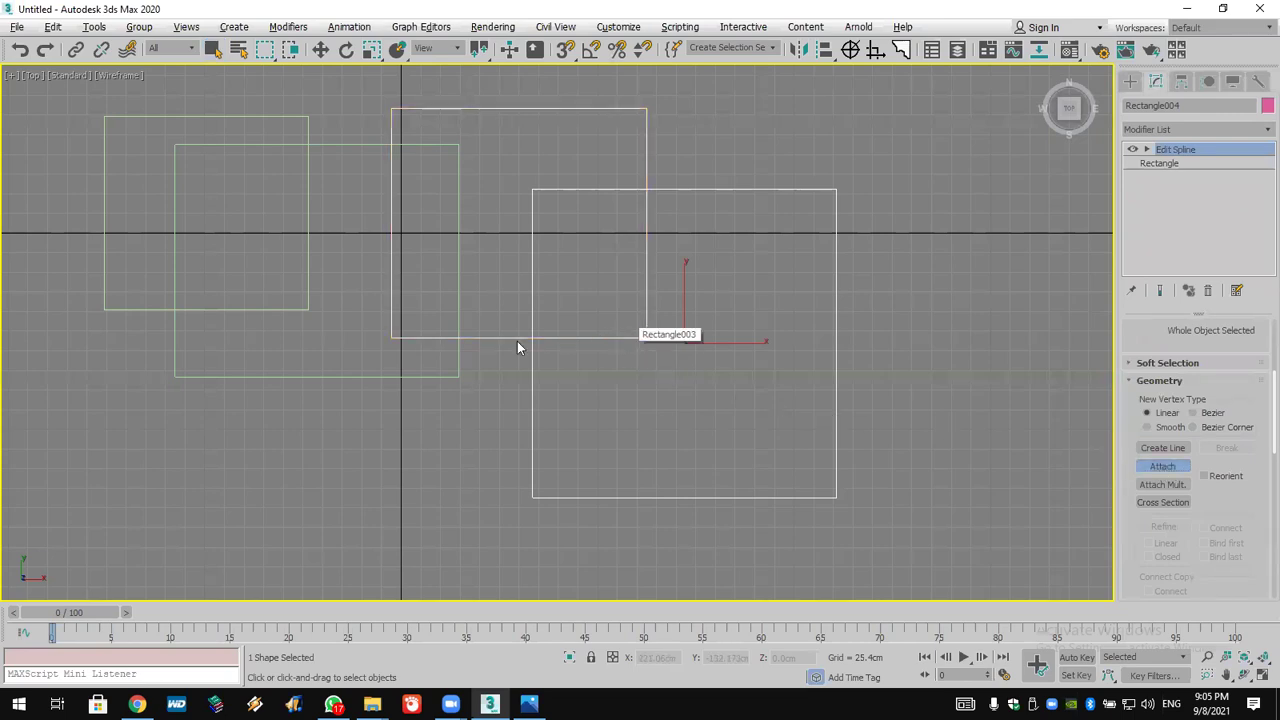
{"action": "left_click", "coordinate": [460, 367]}
{"action": "left_click", "coordinate": [308, 310]}
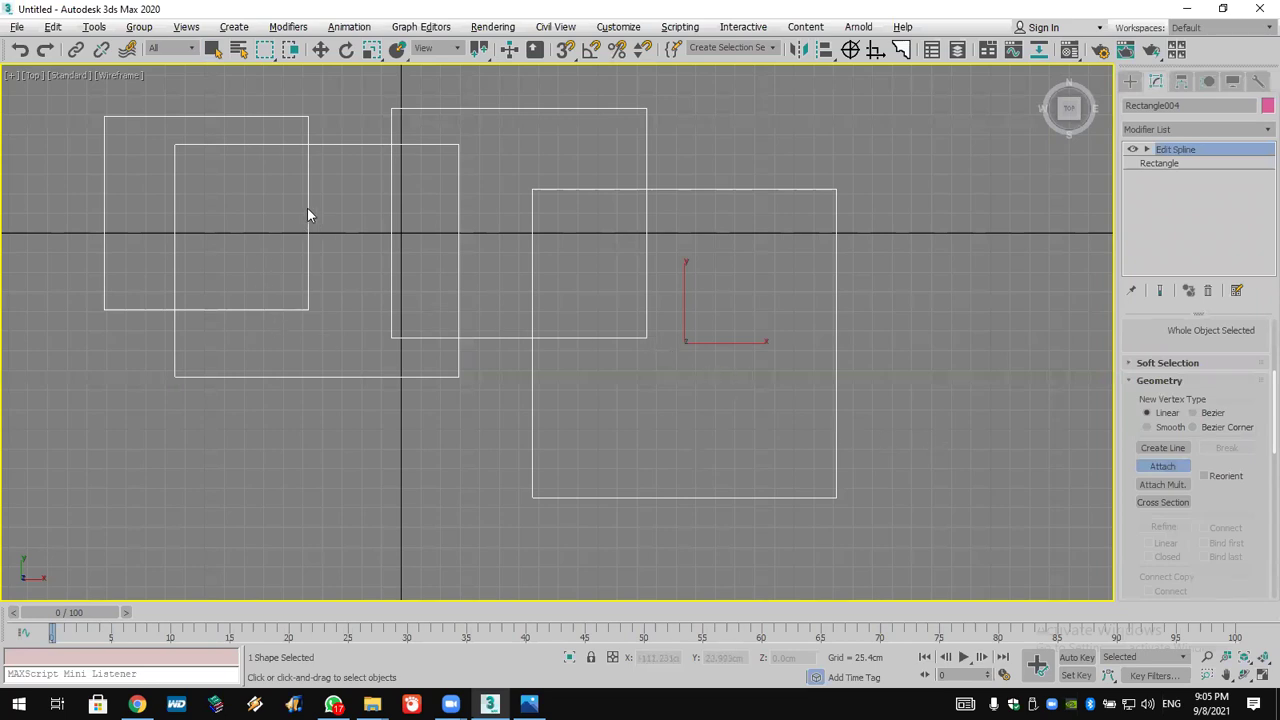
Undo the three rectangle attachments, keeping the Edit Spline modifier on the largest rectangle
{"action": "left_click", "coordinate": [20, 50]}
{"action": "left_click", "coordinate": [20, 50]}
{"action": "left_click", "coordinate": [20, 50]}
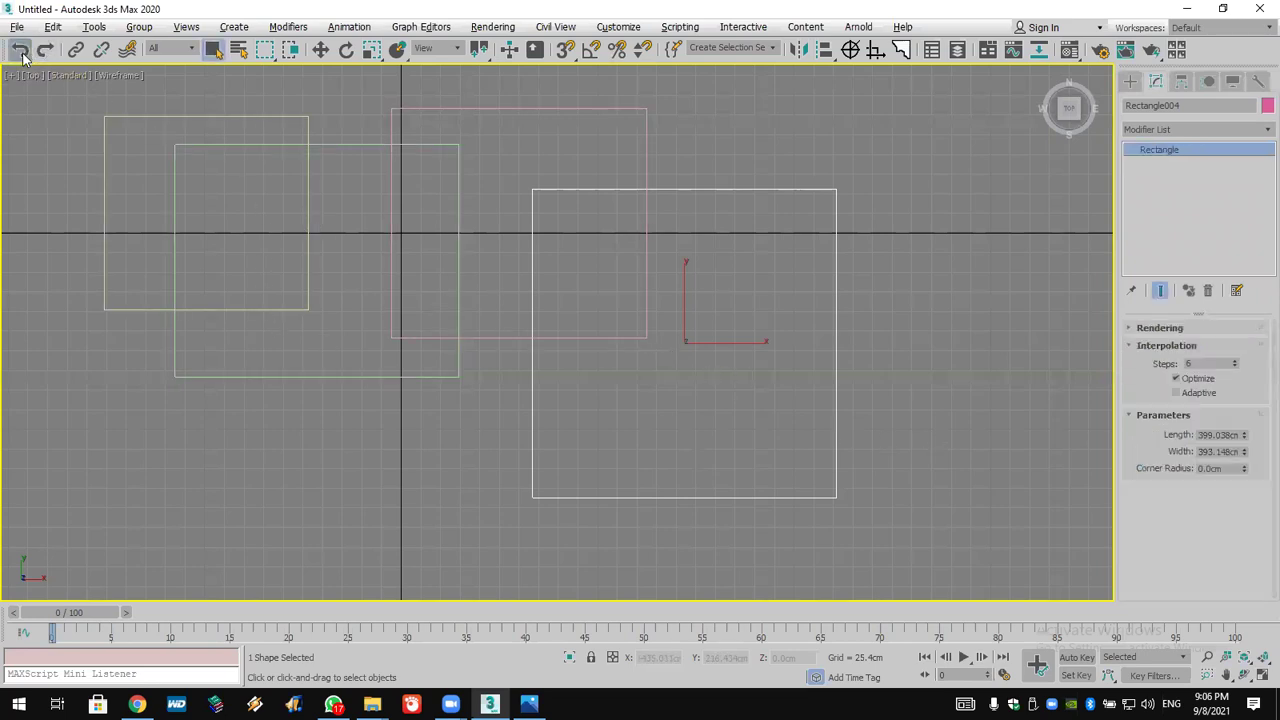
{"action": "left_click", "coordinate": [44, 50]}
Attach Rectangle001, Rectangle002 and Rectangle003 to the largest rectangle at once with Attach Multiple
{"action": "left_click_drag", "start_coordinate": [1147, 507], "coordinate": [1127, 185]}
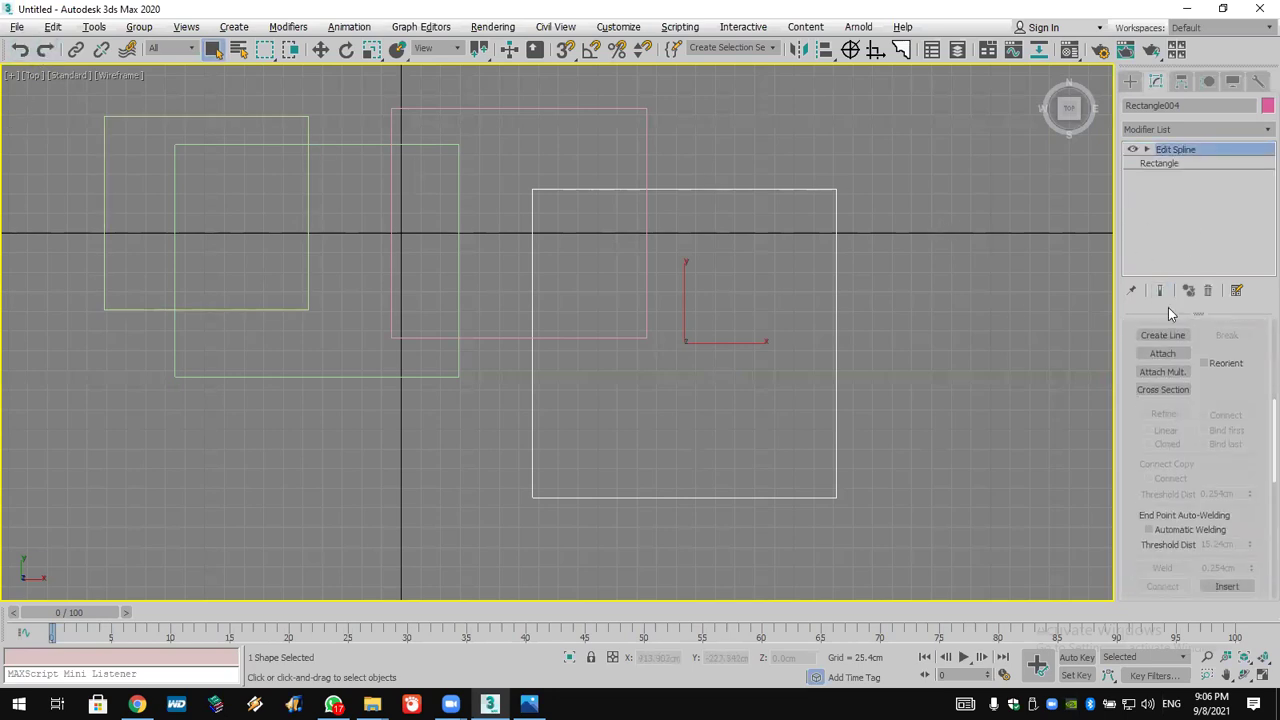
{"action": "left_click", "coordinate": [1163, 372]}
{"action": "left_click", "coordinate": [419, 114]}
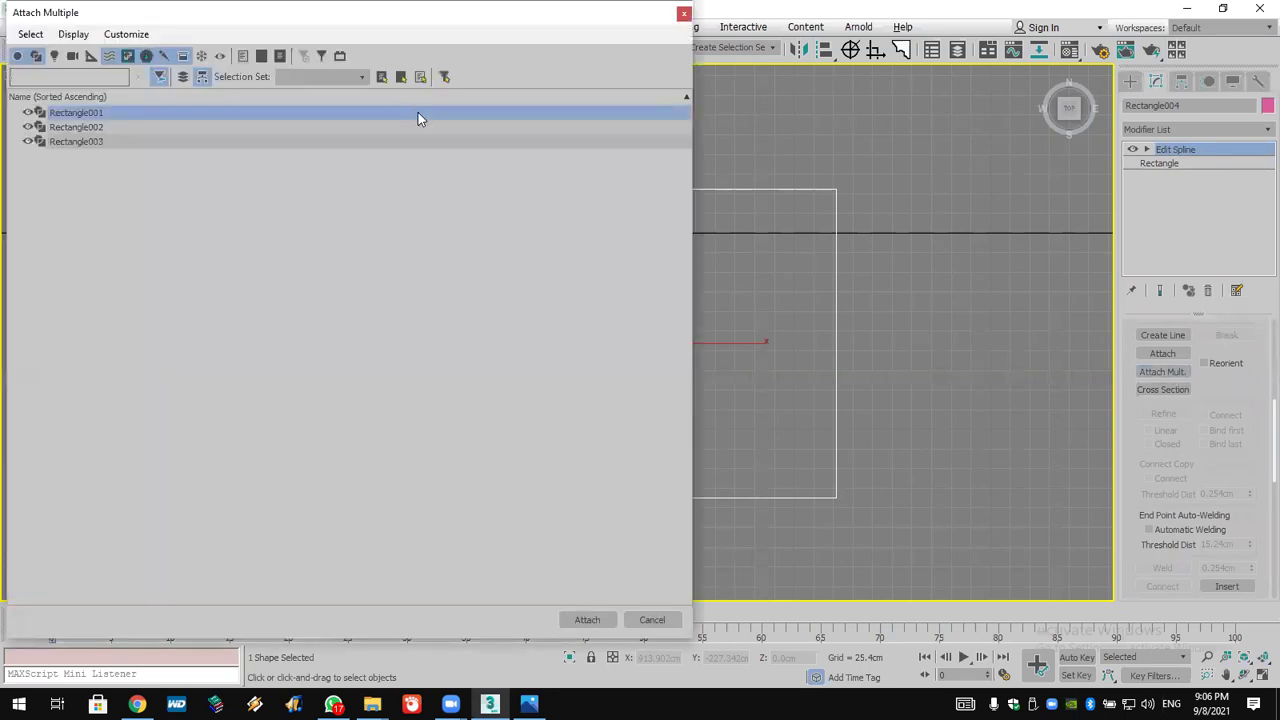
{"action": "left_click", "coordinate": [419, 146], "text": "shift"}
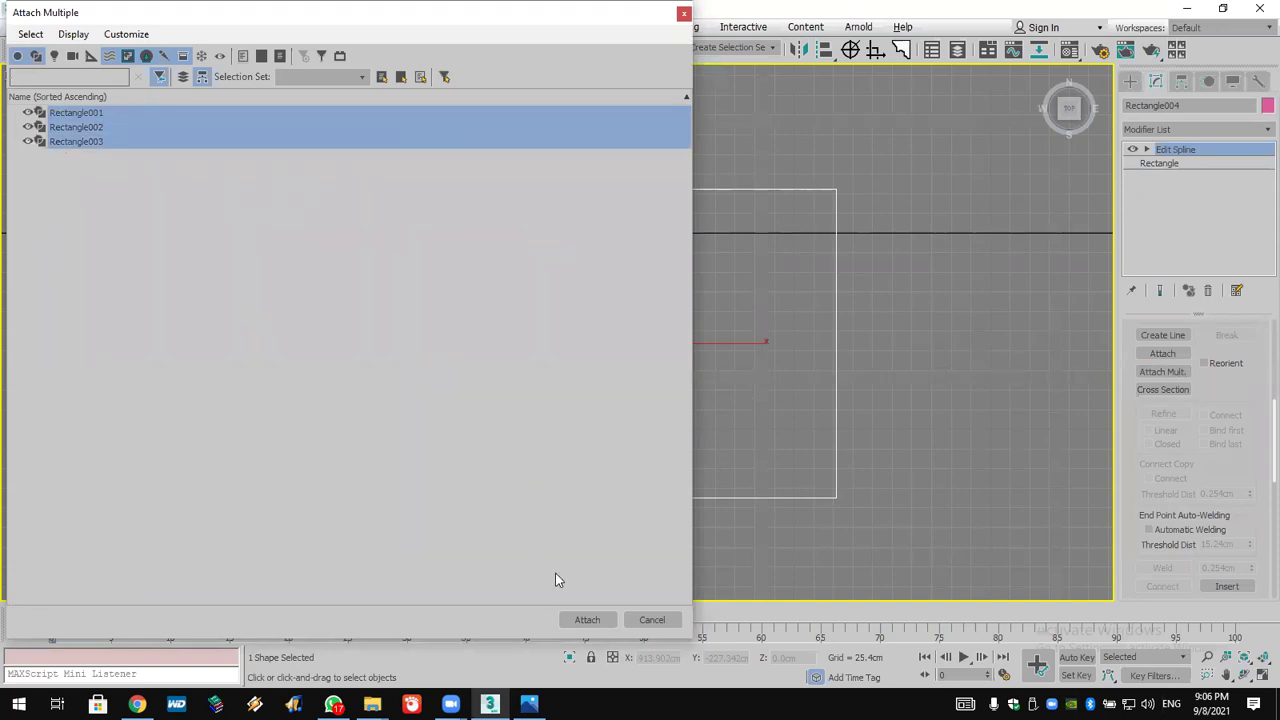
{"action": "left_click", "coordinate": [597, 621]}
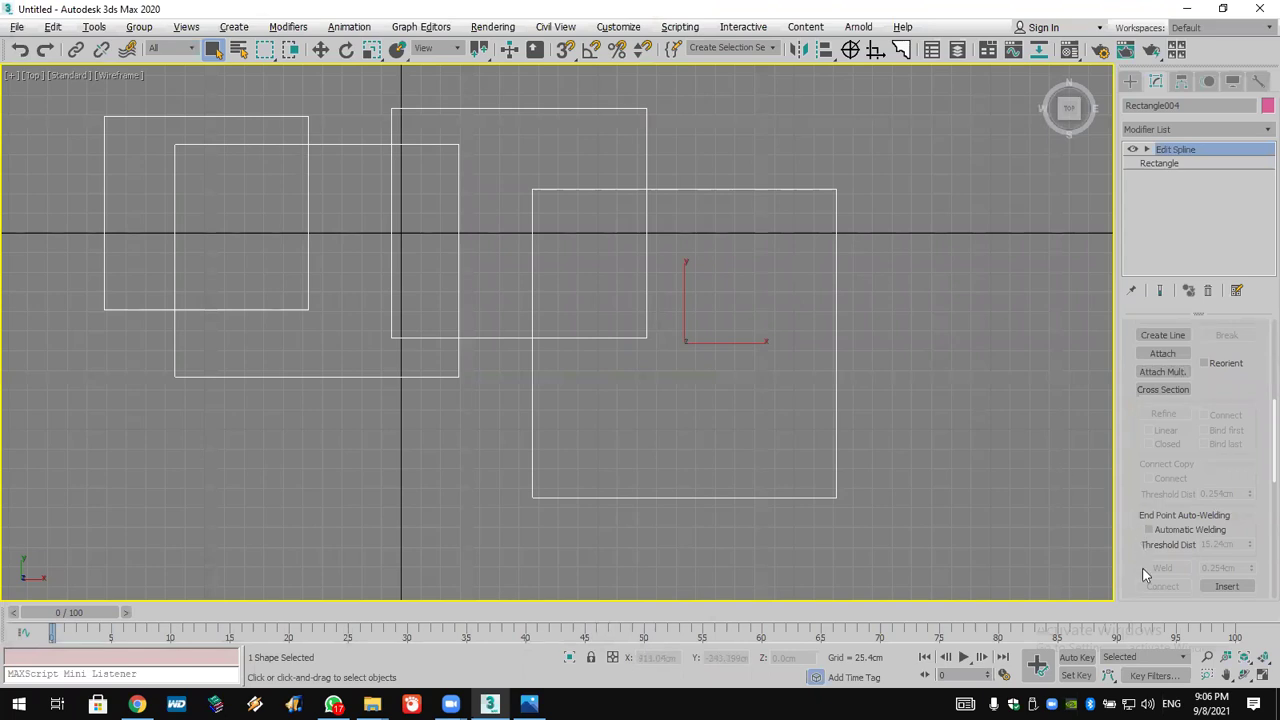
At Spline level, merge the largest rectangle's spline with the other three using a Boolean union
{"action": "left_click_drag", "start_coordinate": [1130, 578], "coordinate": [1156, 296]}
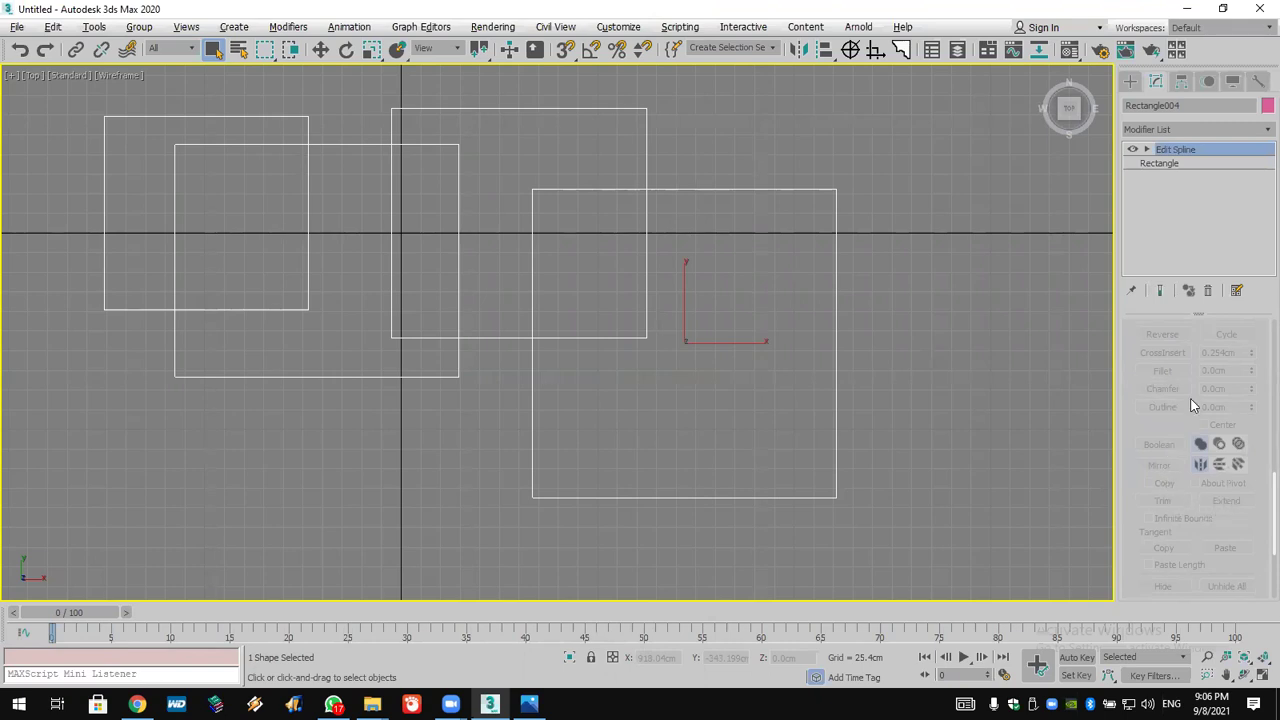
{"action": "left_click", "coordinate": [1147, 150]}
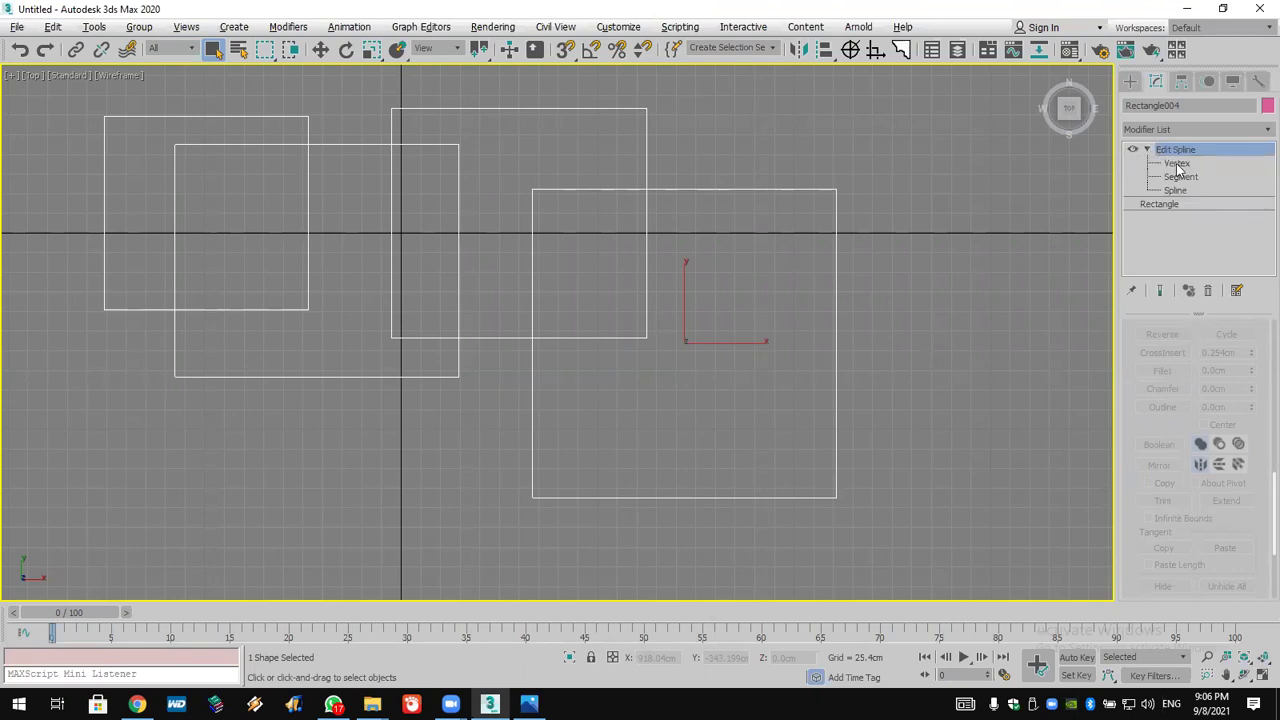
{"action": "left_click", "coordinate": [1176, 163]}
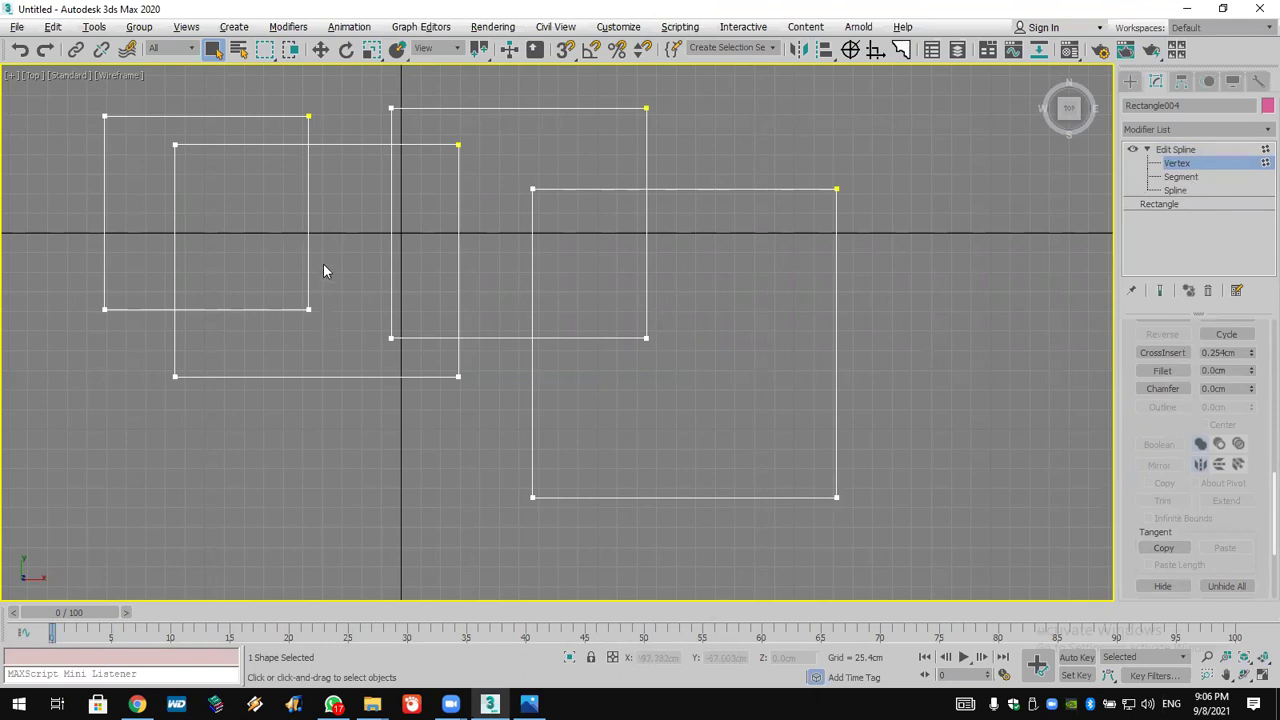
{"action": "left_click", "coordinate": [1174, 190]}
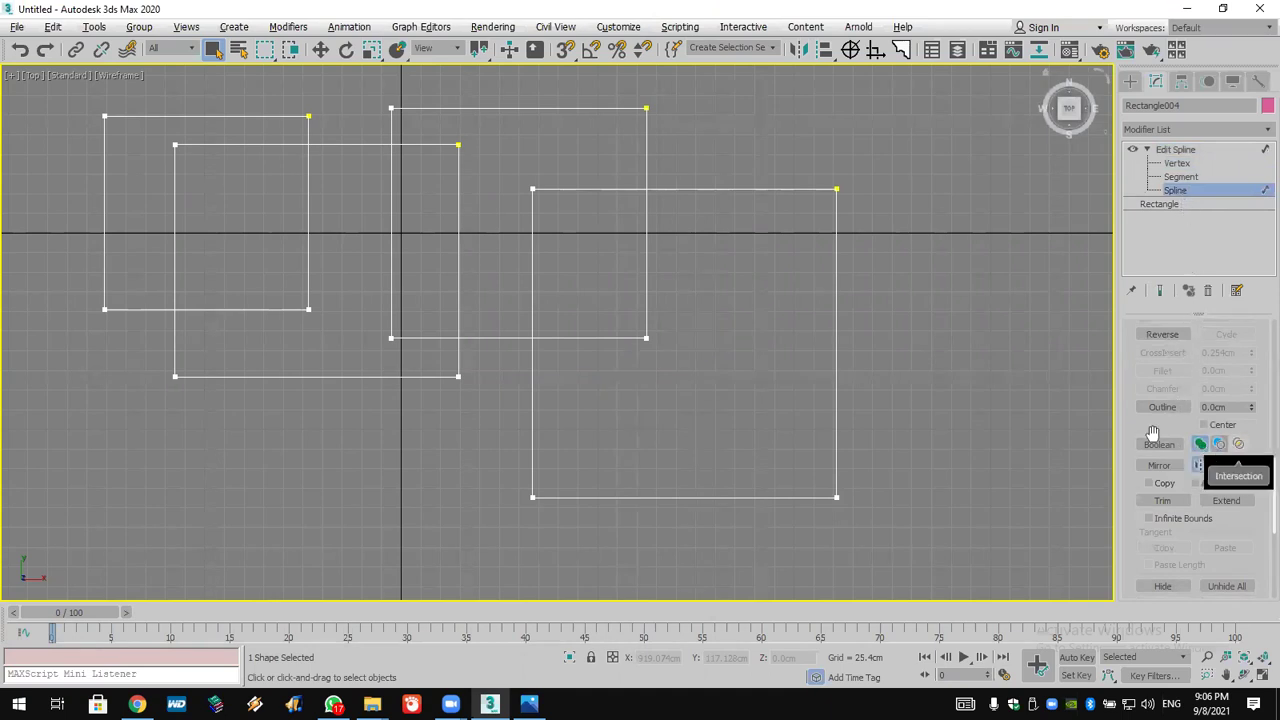
{"action": "left_click", "coordinate": [831, 497]}
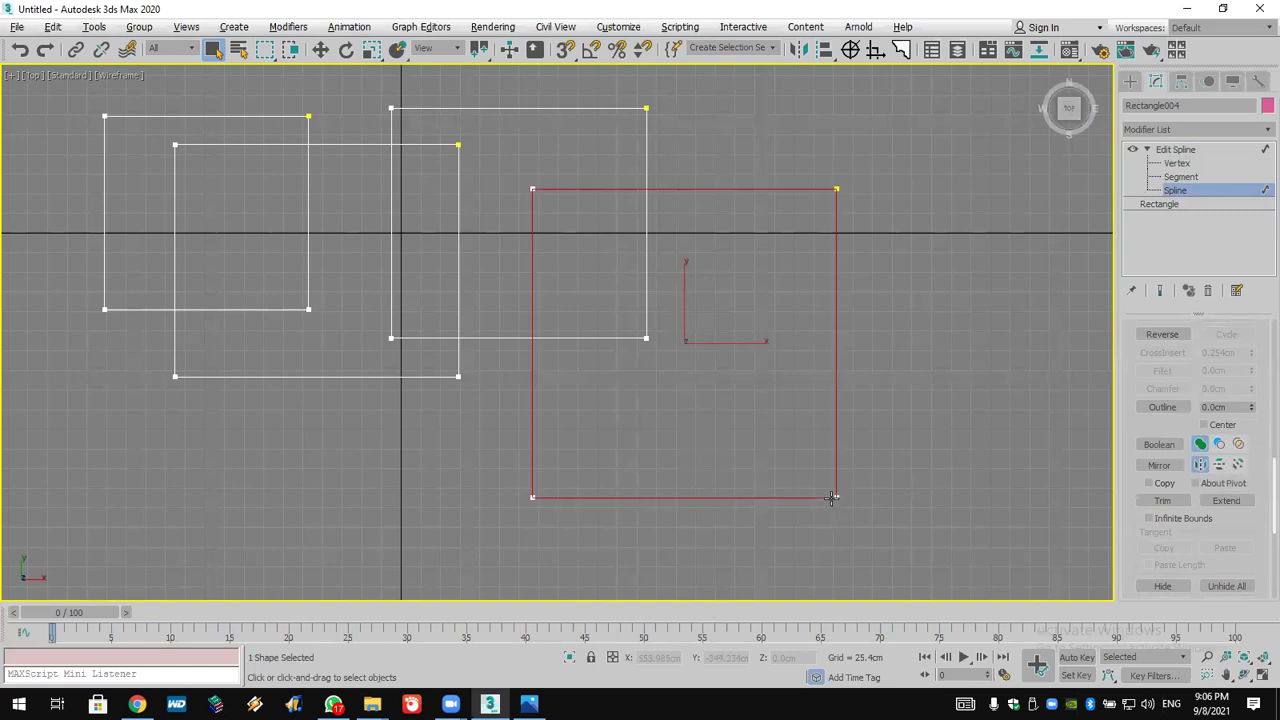
{"action": "left_click", "coordinate": [1158, 445]}
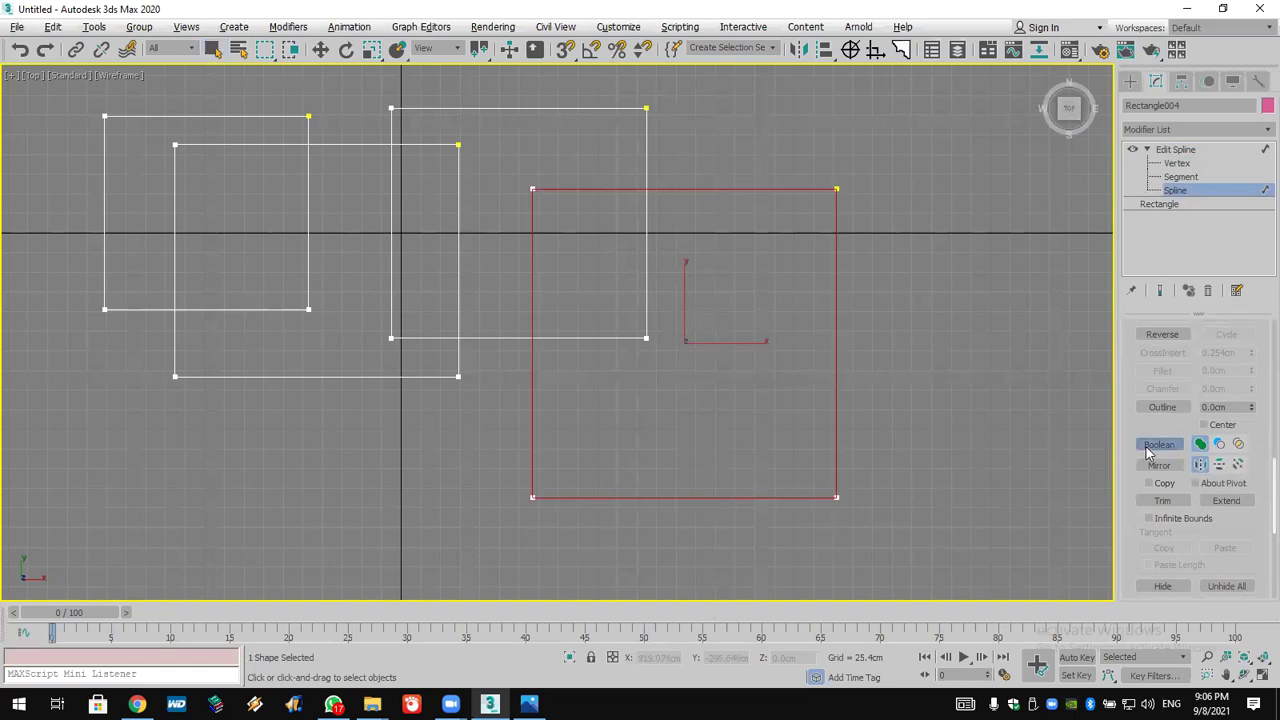
{"action": "left_click", "coordinate": [634, 339]}
{"action": "left_click", "coordinate": [360, 376]}
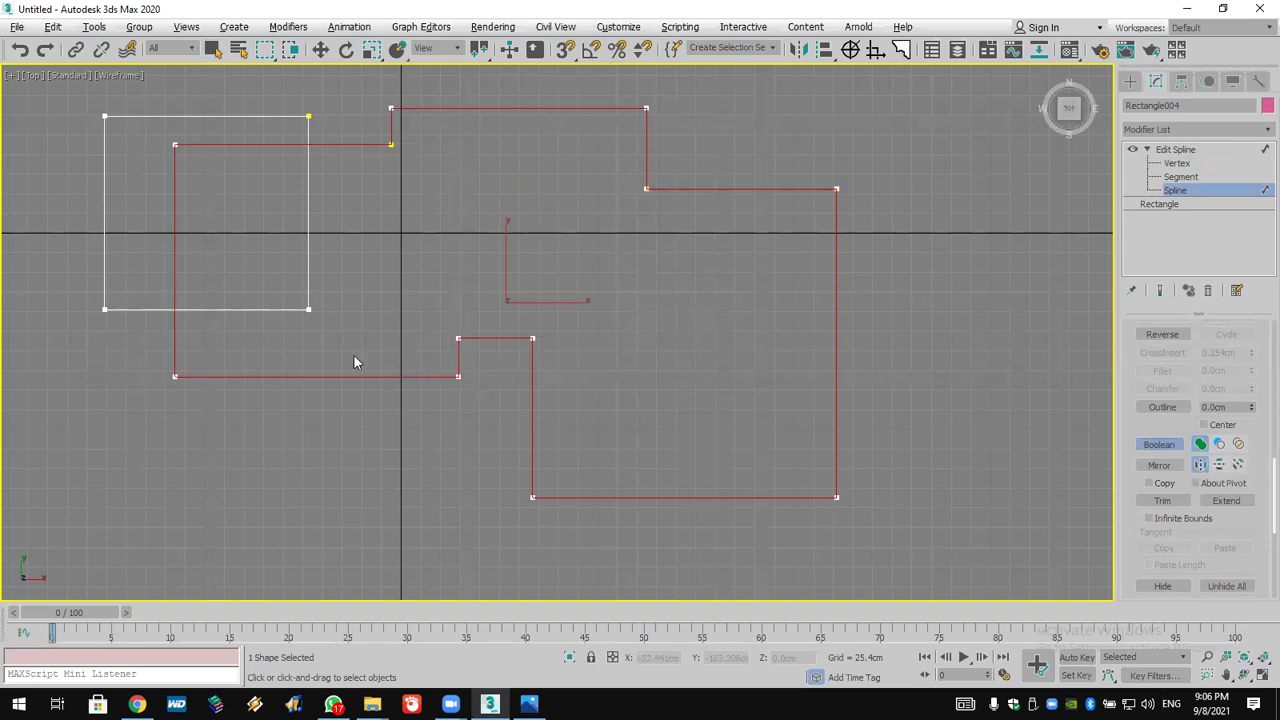
{"action": "left_click", "coordinate": [288, 310]}
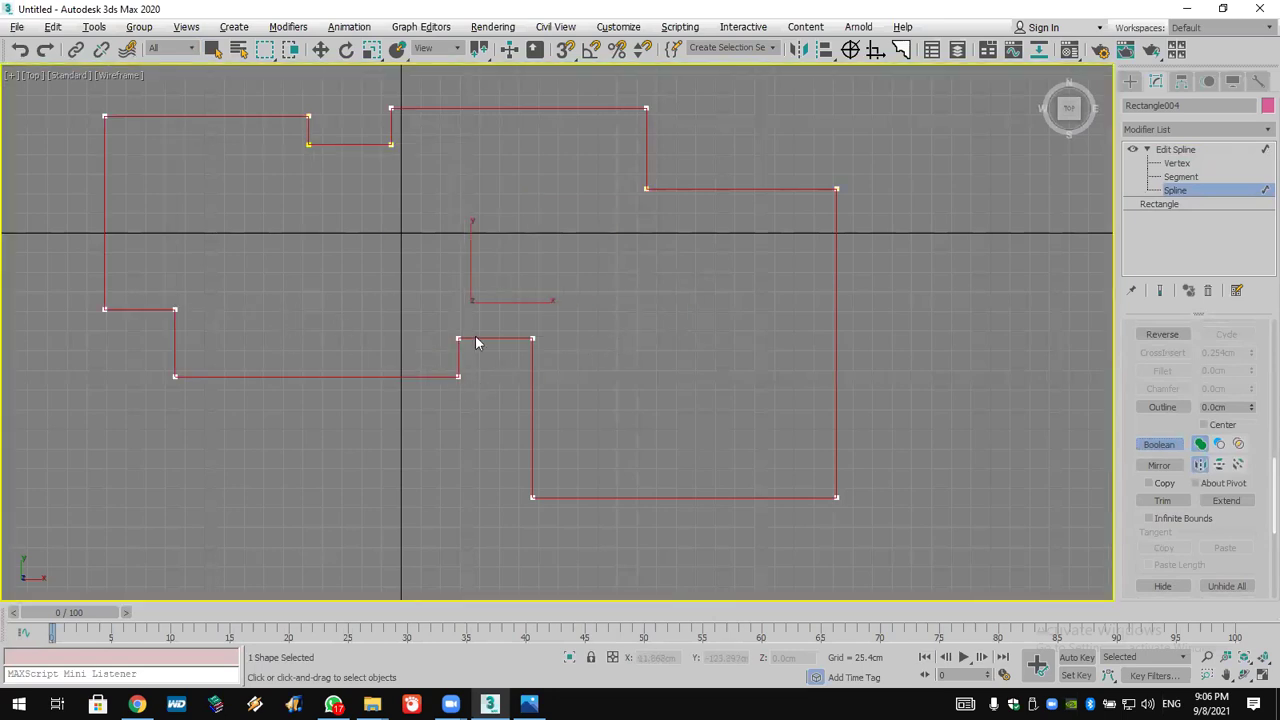
Try outlining the merged spline by 10 cm and by a freely adjusted amount, undoing both
{"action": "middle_click_drag", "start_coordinate": [620, 377], "coordinate": [760, 426]}
{"action": "scroll", "coordinate": [670, 392], "scroll_direction": "down", "scroll_amount": 2}
{"action": "scroll", "coordinate": [760, 426], "scroll_direction": "up", "scroll_amount": 2}
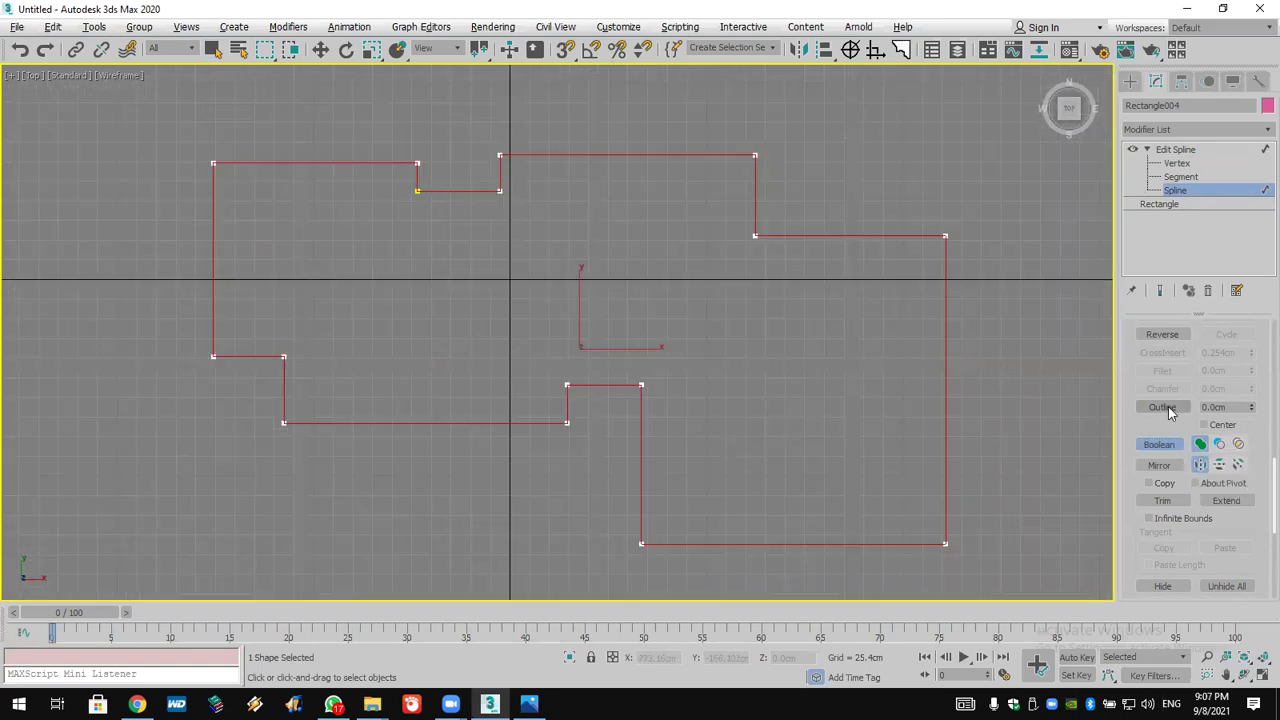
{"action": "double_click", "coordinate": [1235, 407]}
{"action": "type", "text": "1"}
{"action": "type", "text": "0."}
{"action": "key", "text": "Return"}
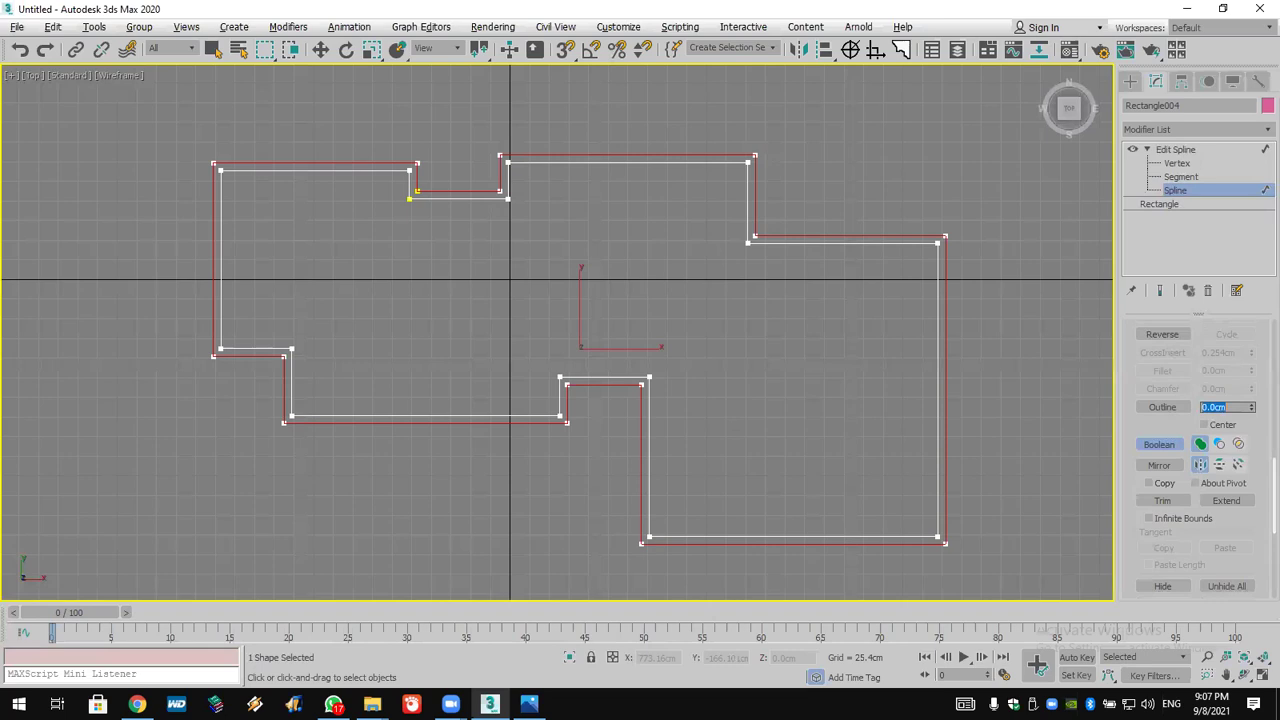
{"action": "left_click", "coordinate": [19, 49]}
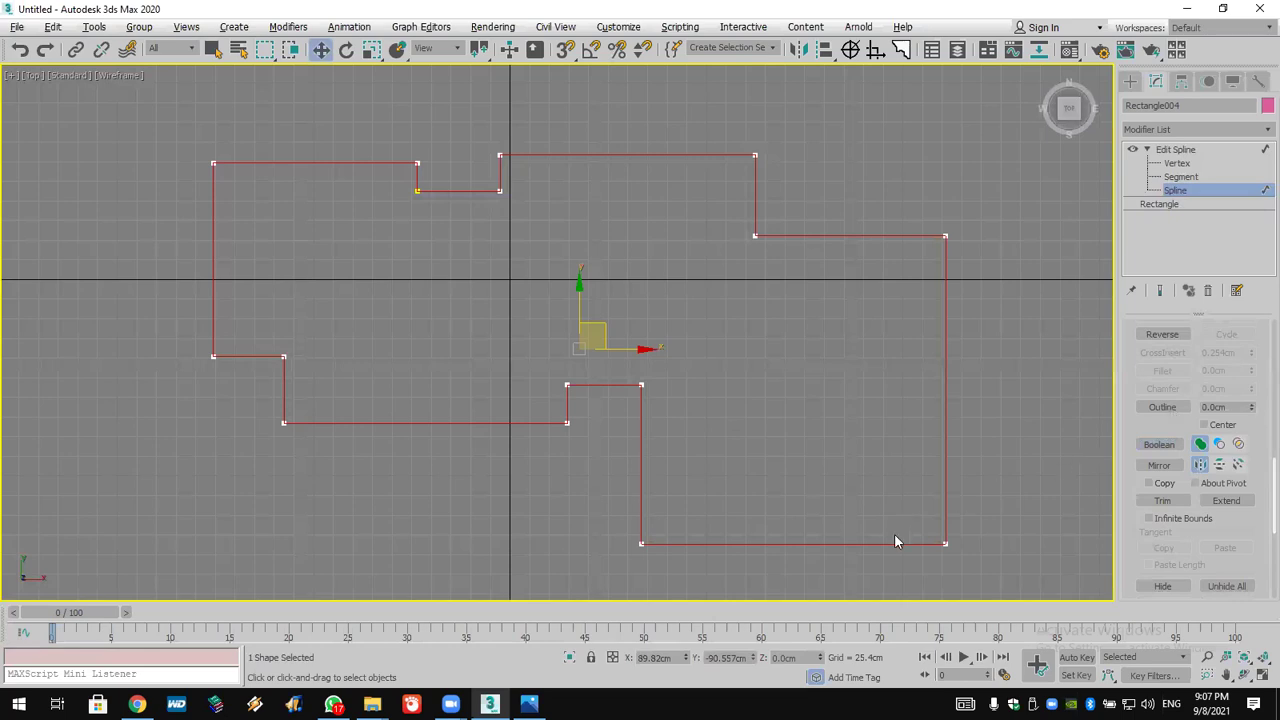
{"action": "mouse_move", "coordinate": [1253, 409]}
{"action": "left_mouse_down"}
{"action": "mouse_move", "coordinate": [1249, 388]}
{"action": "mouse_move", "coordinate": [1249, 403]}
{"action": "left_mouse_up"}
{"action": "left_click", "coordinate": [21, 52]}
Outline the merged spline freehand, slightly inward, to form a double contour
{"action": "left_click", "coordinate": [1163, 409]}
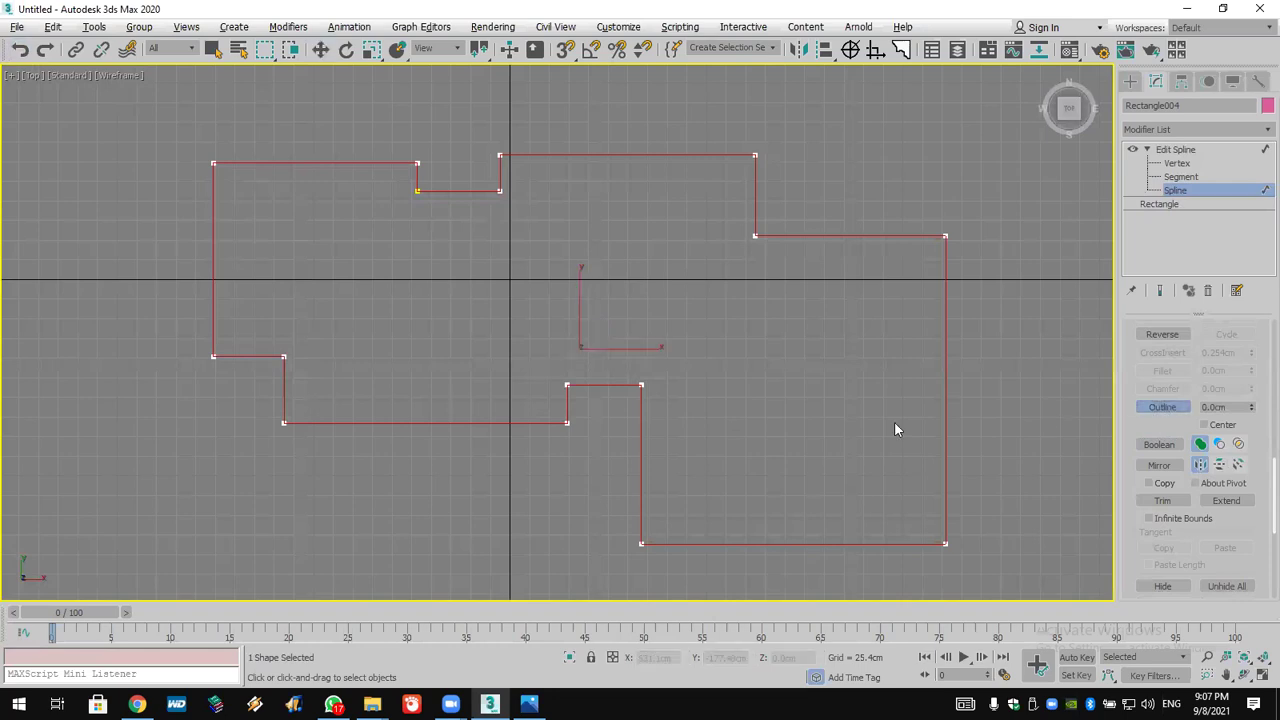
{"action": "left_click_drag", "start_coordinate": [800, 544], "coordinate": [811, 530]}
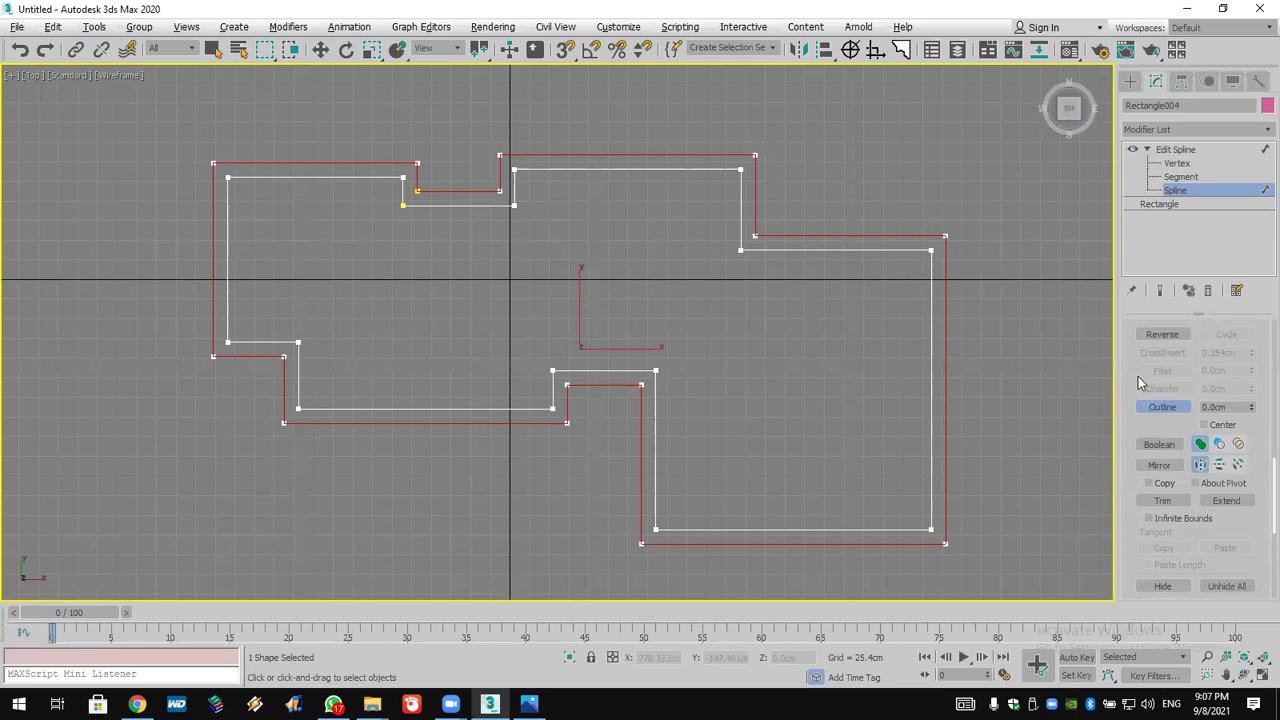
Enter Vertex level and try moving the Bezier handle of the inner upper-right corner vertex, undoing the change
{"action": "left_click", "coordinate": [1178, 163]}
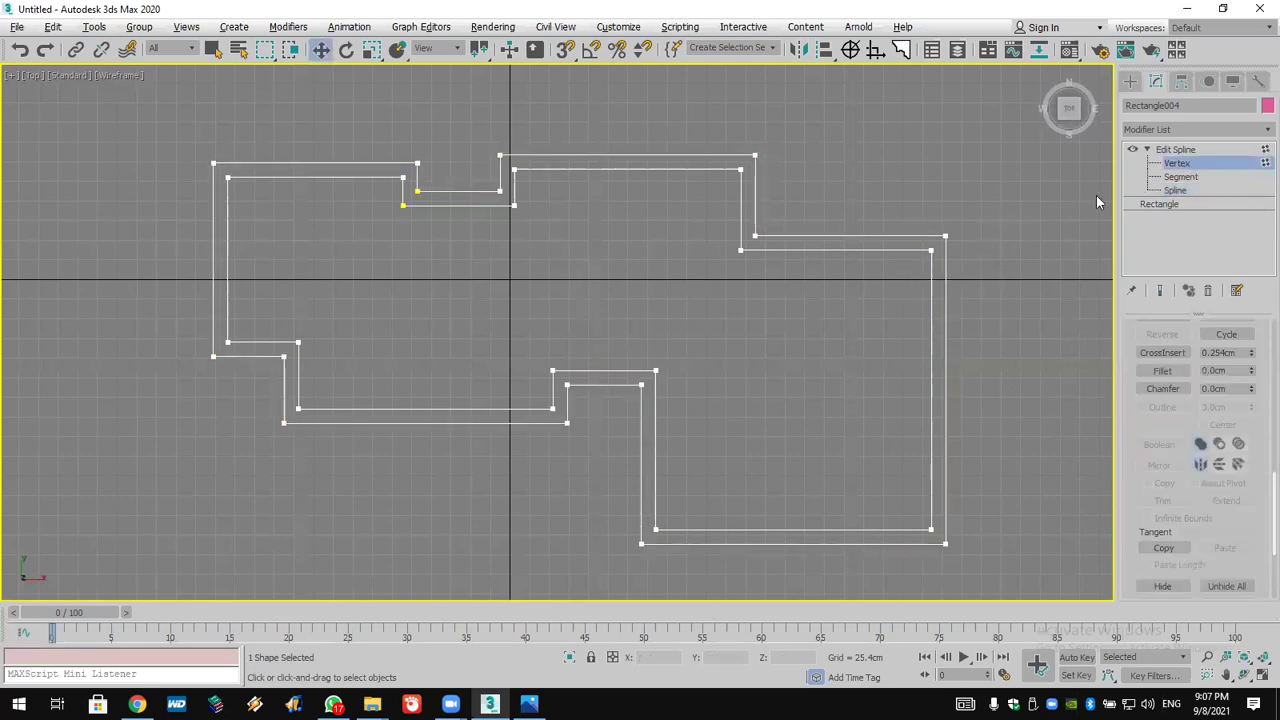
{"action": "left_click_drag", "start_coordinate": [989, 232], "coordinate": [875, 291]}
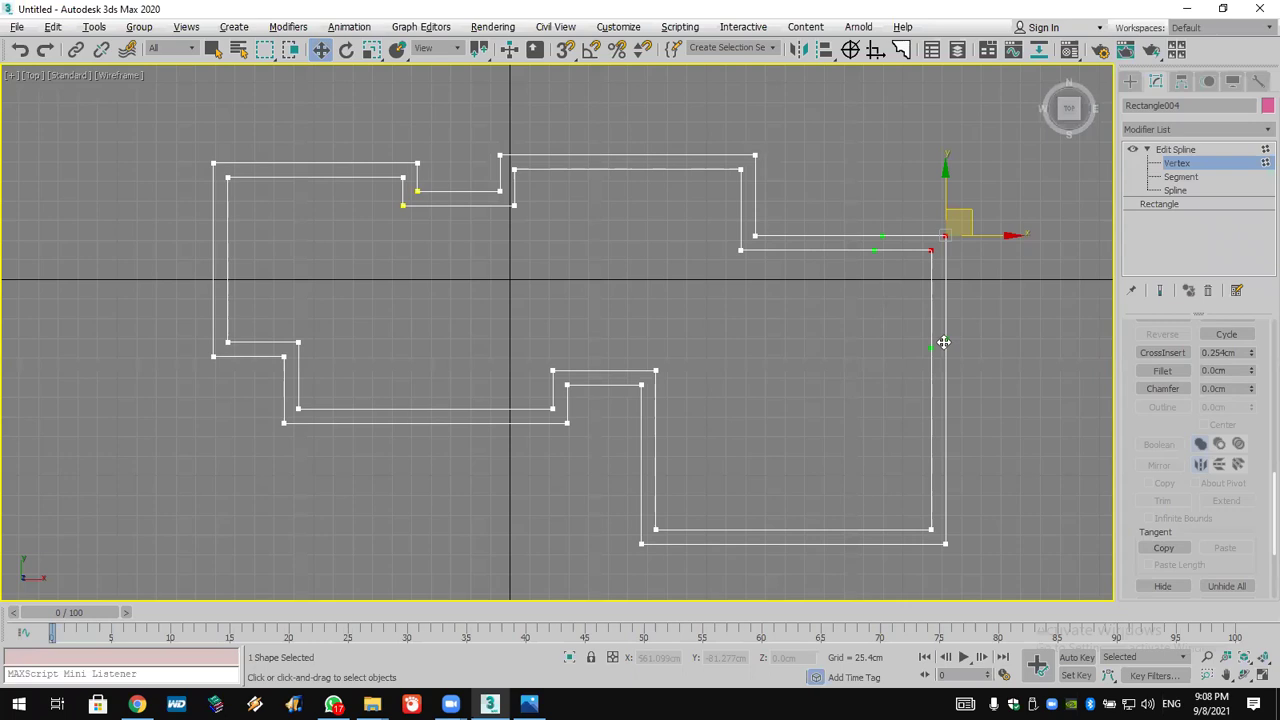
{"action": "left_click_drag", "start_coordinate": [929, 346], "coordinate": [1037, 303]}
{"action": "left_click", "coordinate": [20, 49]}
Select all vertices of the double contour
{"action": "left_click", "coordinate": [927, 160]}
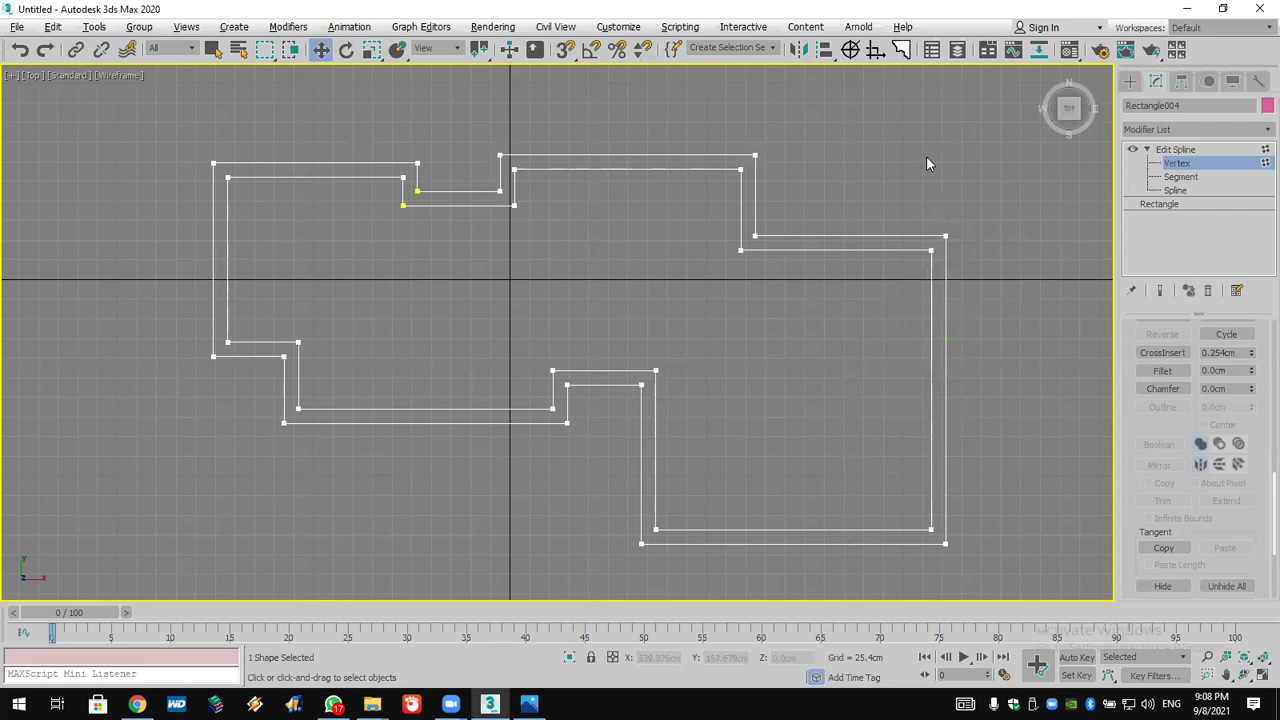
{"action": "left_click_drag", "start_coordinate": [568, 487], "coordinate": [124, 590]}
{"action": "left_click", "coordinate": [213, 354]}
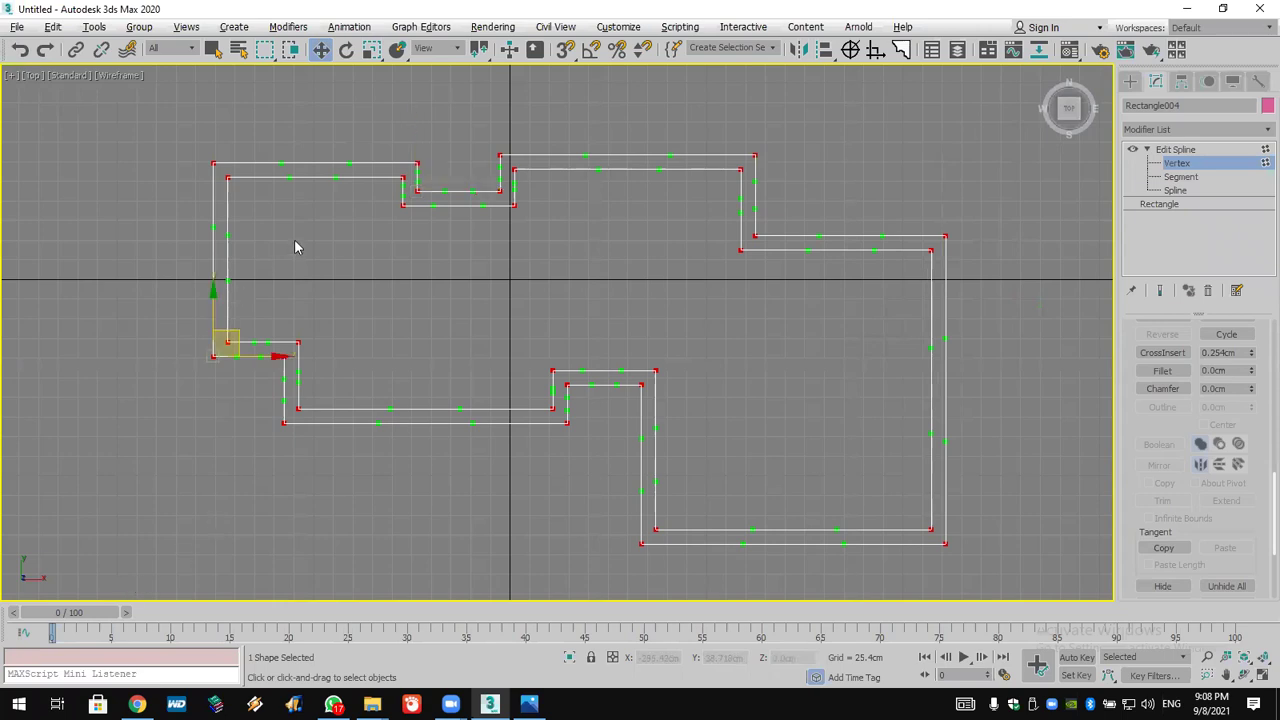
Try moving a Bezier handle at the contour's lower-left notch, undoing the change
{"action": "scroll", "coordinate": [410, 235], "scroll_direction": "up", "scroll_amount": 8}
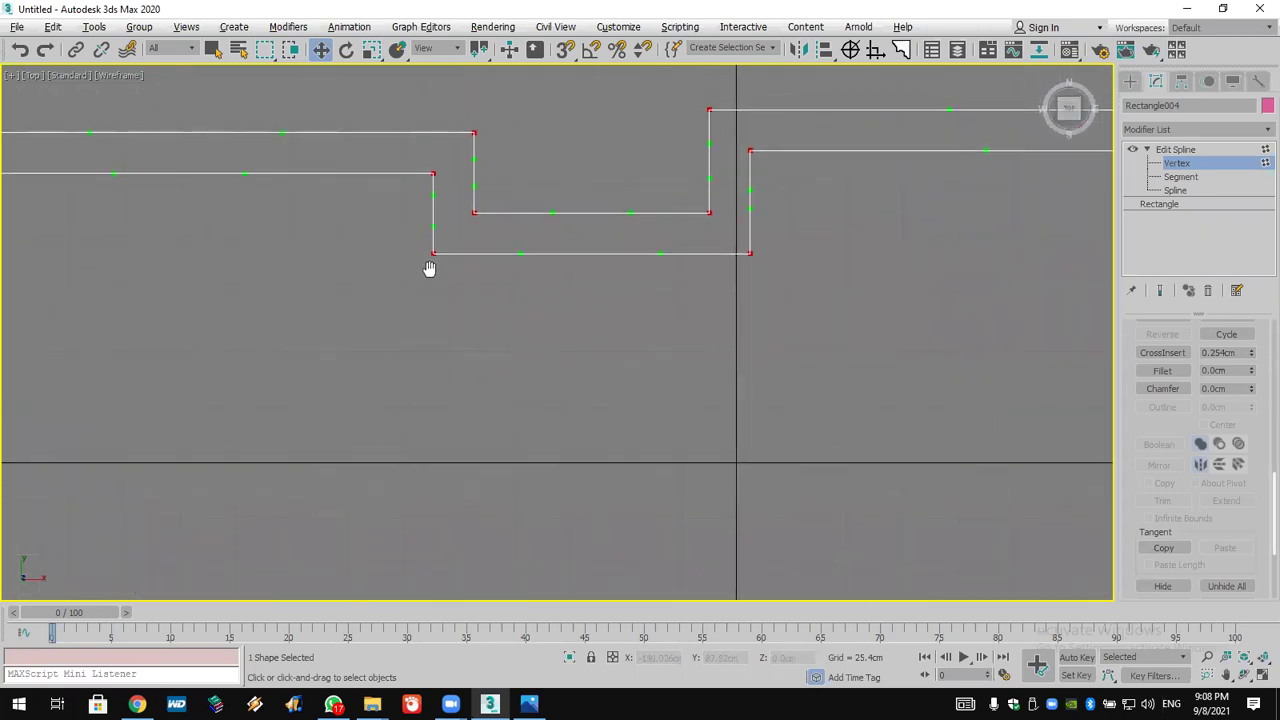
{"action": "left_click", "coordinate": [433, 249]}
{"action": "scroll", "coordinate": [449, 271], "scroll_direction": "down", "scroll_amount": 8}
{"action": "left_click", "coordinate": [410, 319]}
{"action": "scroll", "coordinate": [457, 340], "scroll_direction": "up", "scroll_amount": 8}
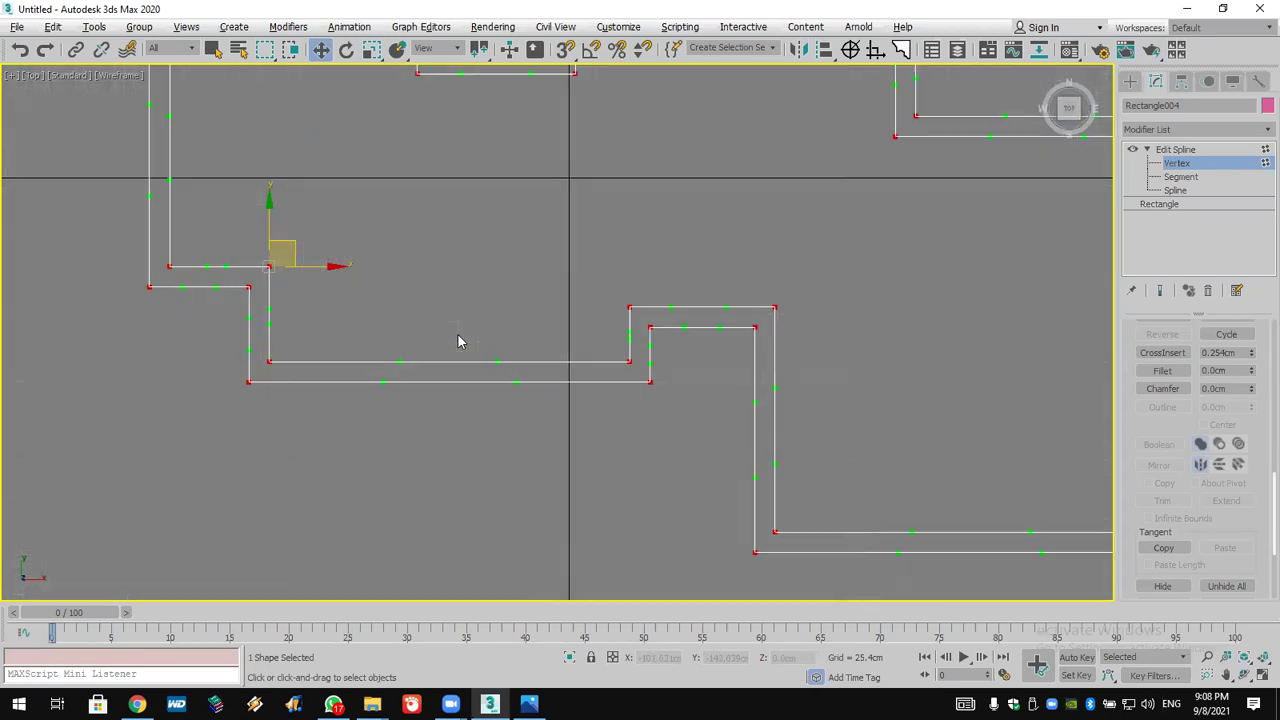
{"action": "left_click", "coordinate": [270, 361]}
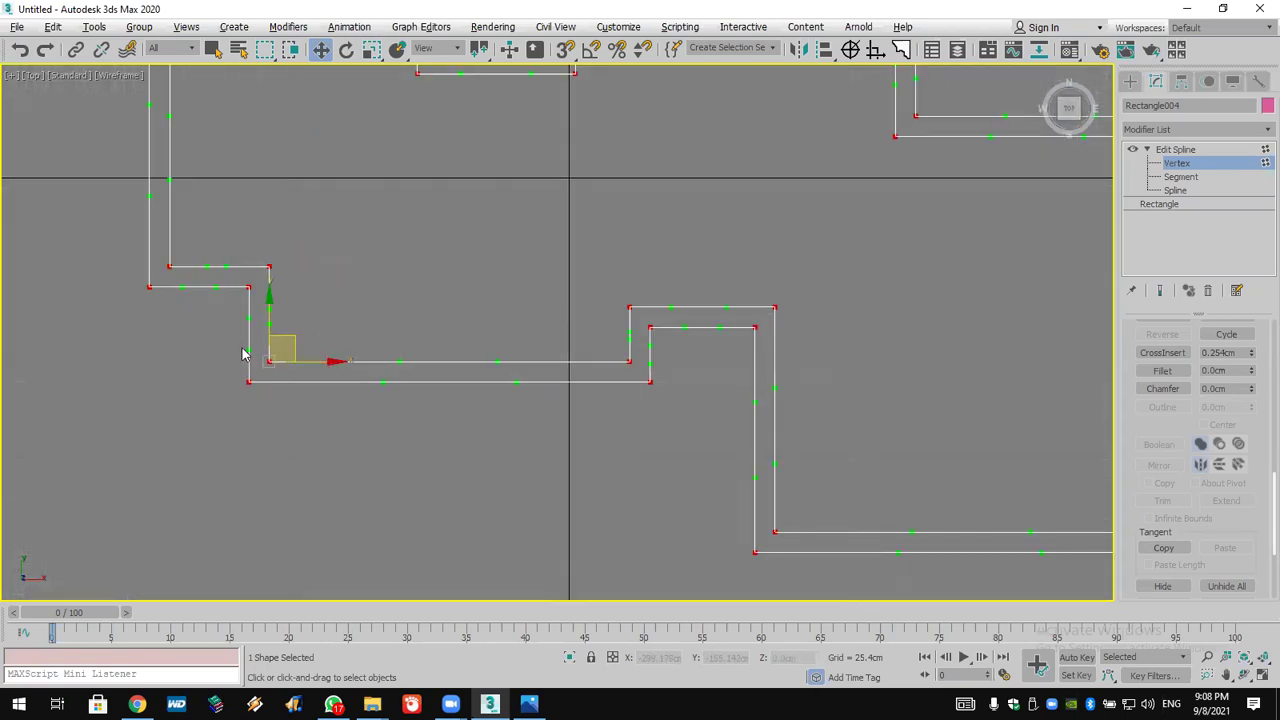
{"action": "left_click_drag", "start_coordinate": [233, 353], "coordinate": [181, 313]}
{"action": "left_click", "coordinate": [20, 50]}
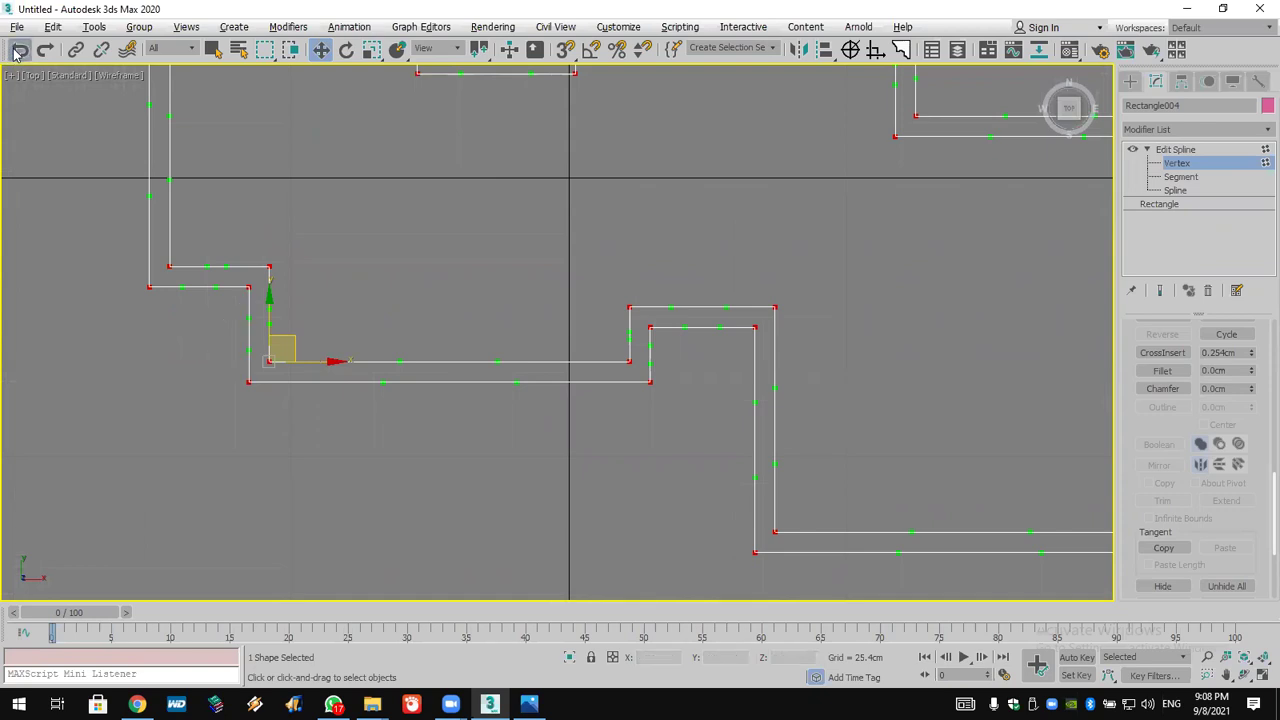
Convert all selected vertices of the double contour to the Corner type
{"action": "scroll", "coordinate": [393, 391], "scroll_direction": "down", "scroll_amount": 2}
{"action": "left_click", "coordinate": [227, 128]}
{"action": "right_click", "coordinate": [226, 210]}
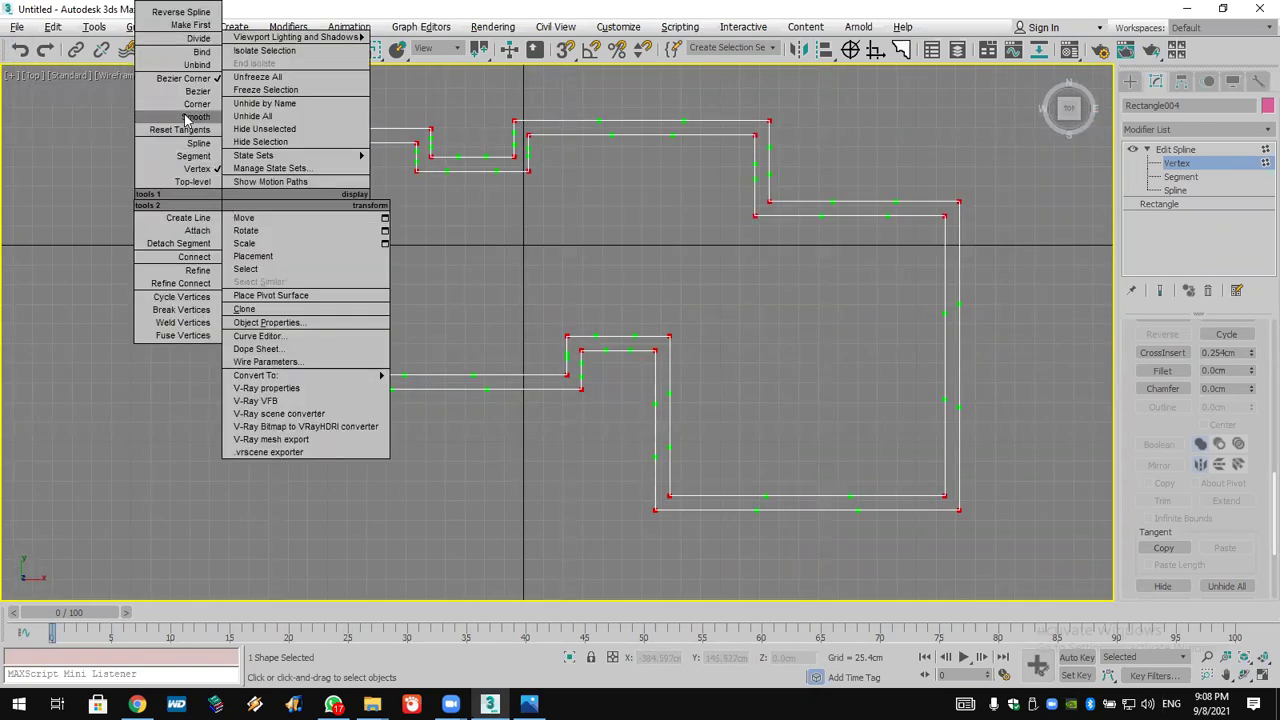
{"action": "left_click", "coordinate": [183, 40]}
Fillet both upper-right corner vertices of the double contour freehand and chamfer both lower-right corner vertices freehand
{"action": "middle_click_drag", "start_coordinate": [746, 323], "coordinate": [640, 340]}
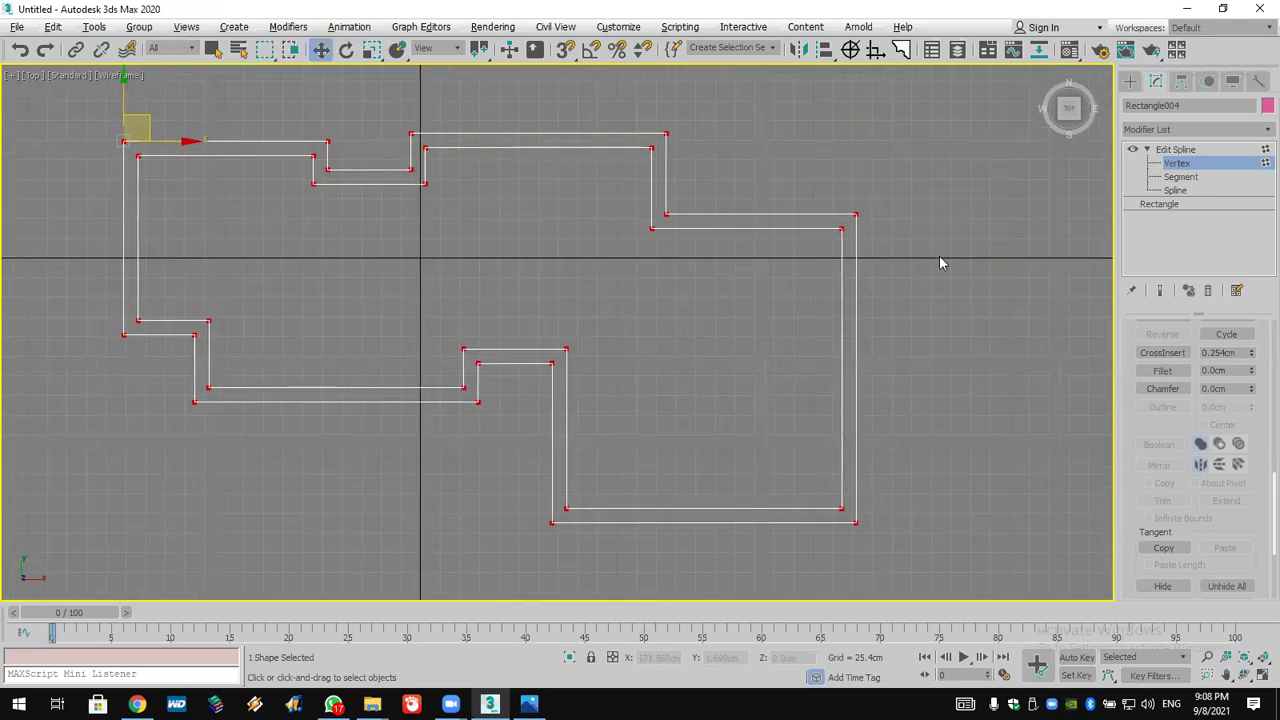
{"action": "left_click_drag", "start_coordinate": [925, 158], "coordinate": [806, 283]}
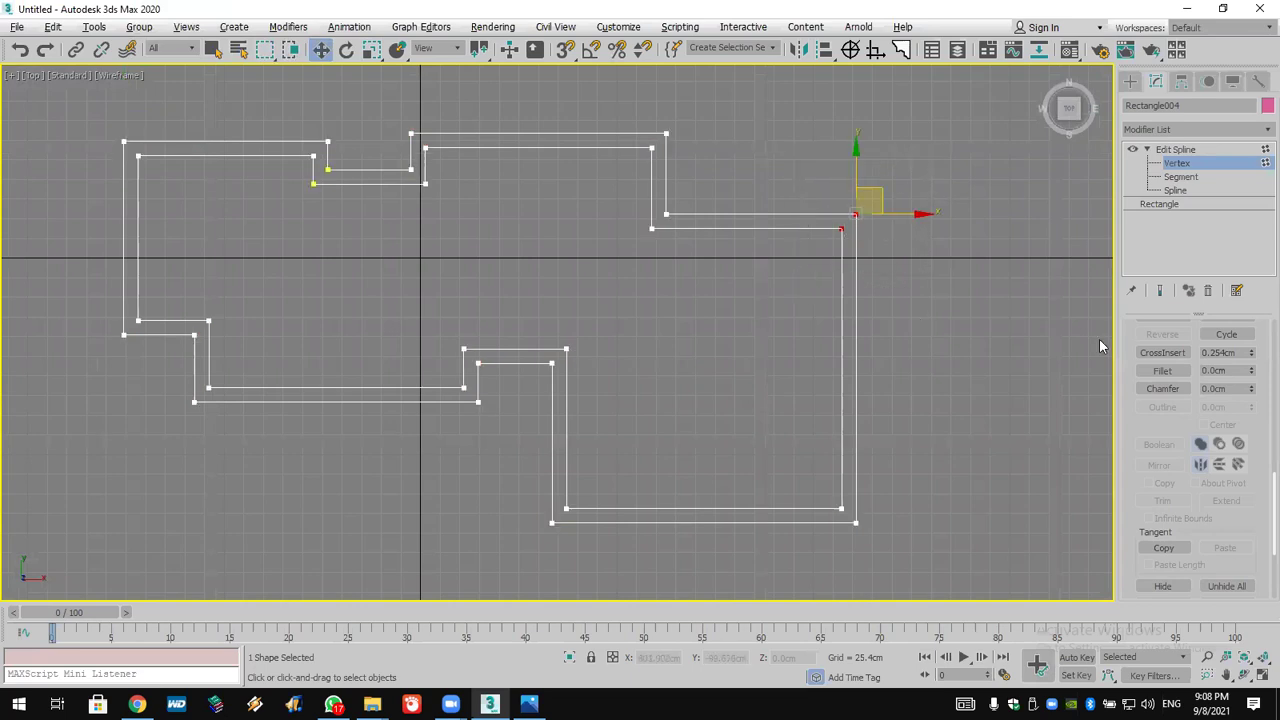
{"action": "left_click", "coordinate": [1162, 370]}
{"action": "left_click_drag", "start_coordinate": [858, 218], "coordinate": [839, 150]}
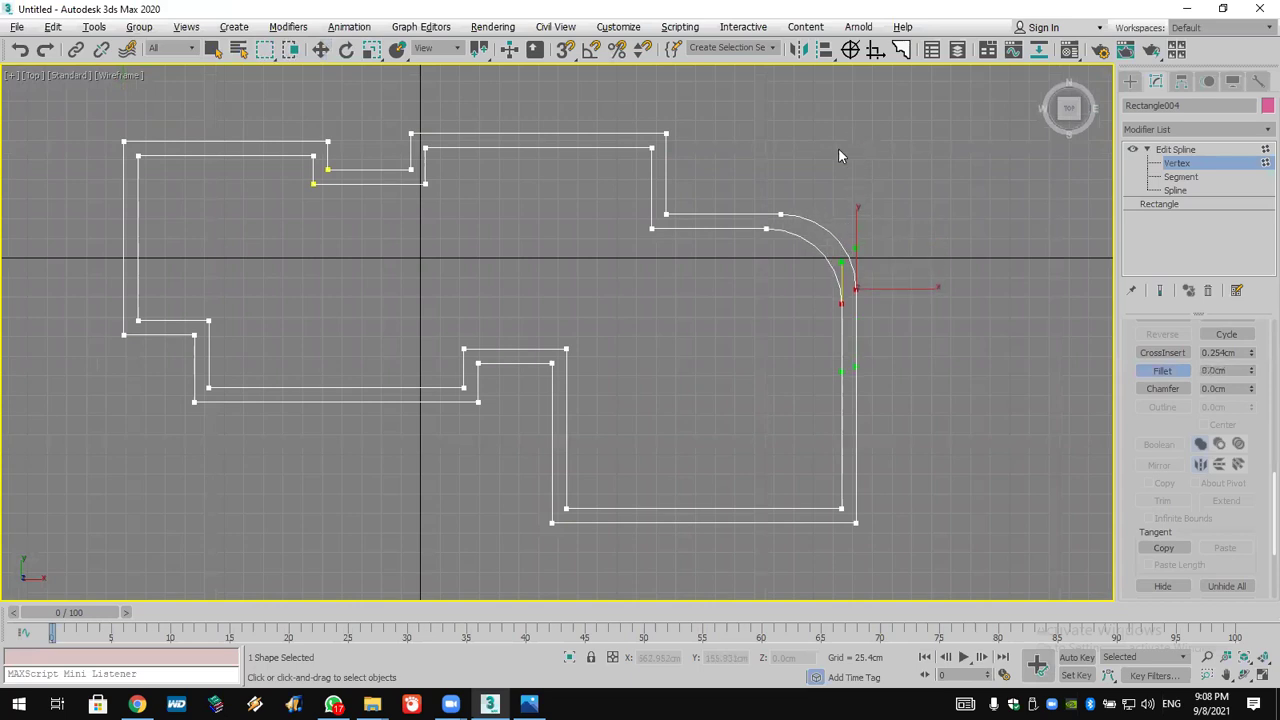
{"action": "left_click_drag", "start_coordinate": [930, 472], "coordinate": [757, 564]}
{"action": "left_click_drag", "start_coordinate": [853, 517], "coordinate": [855, 450]}
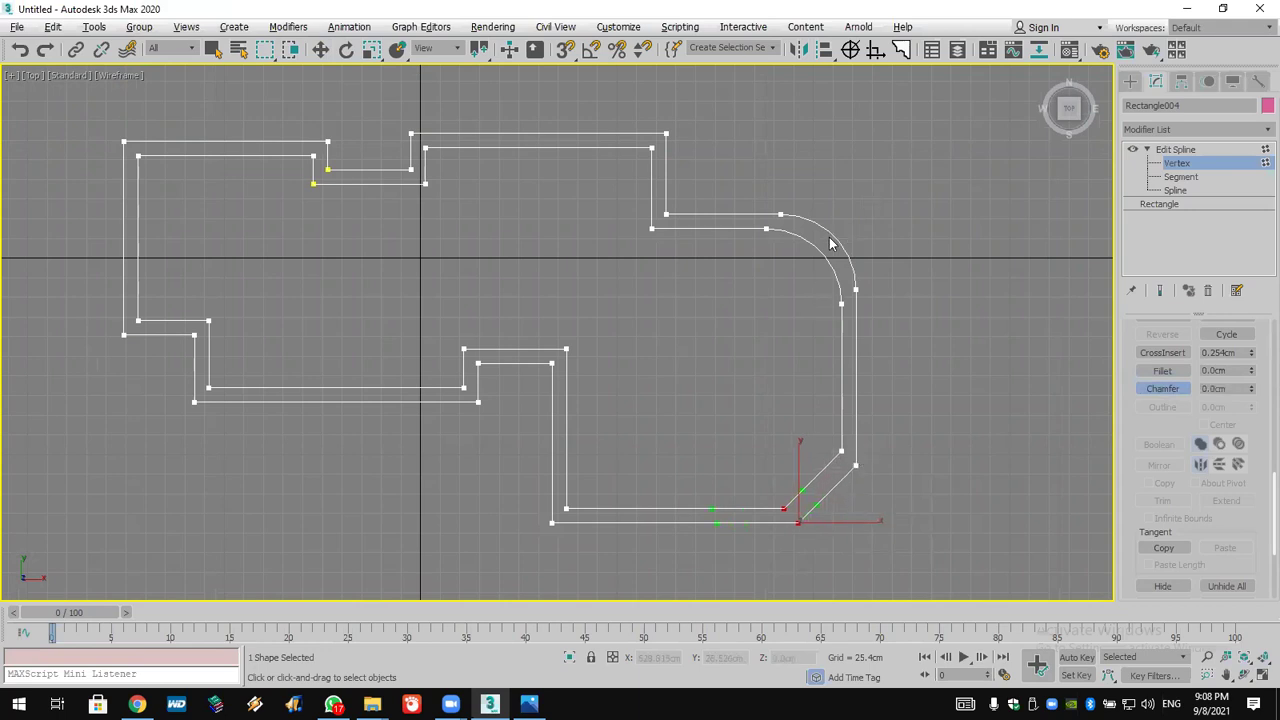
Enable Adaptive interpolation on the base Rectangle to smooth the filleted corner
{"action": "scroll", "coordinate": [829, 243], "scroll_direction": "up", "scroll_amount": 6}
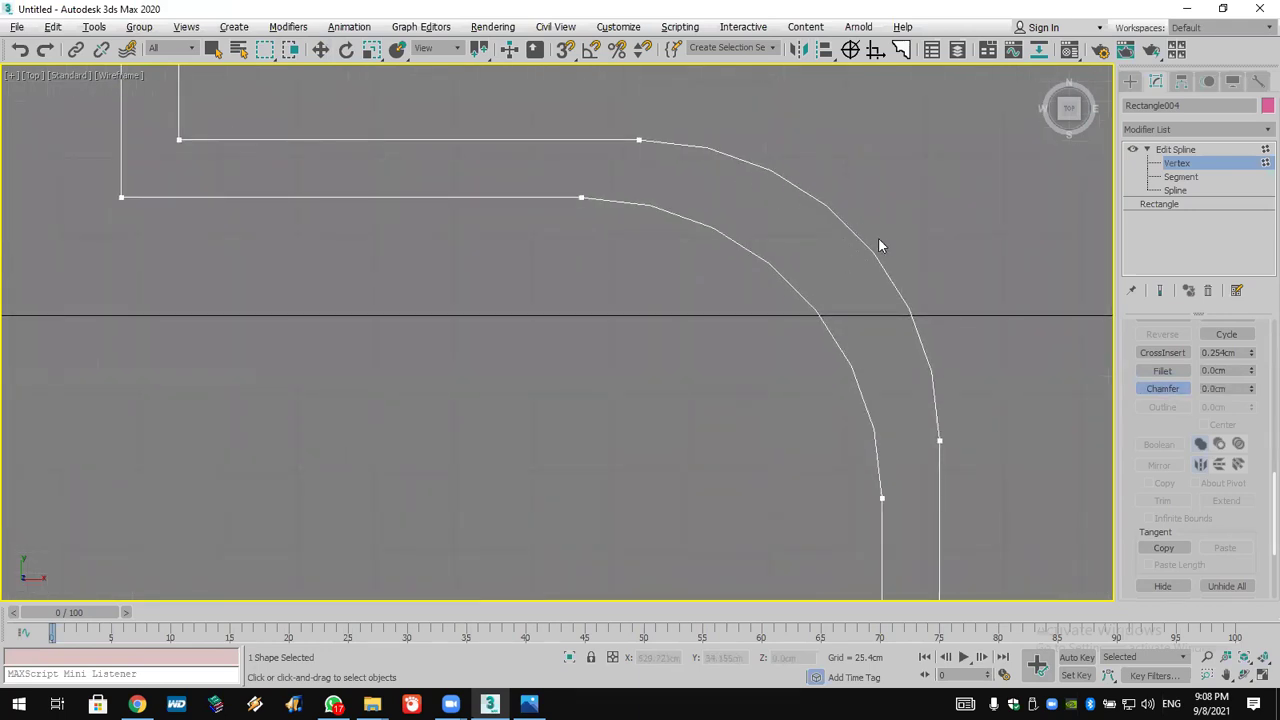
{"action": "left_click", "coordinate": [1186, 204]}
{"action": "left_click", "coordinate": [722, 400]}
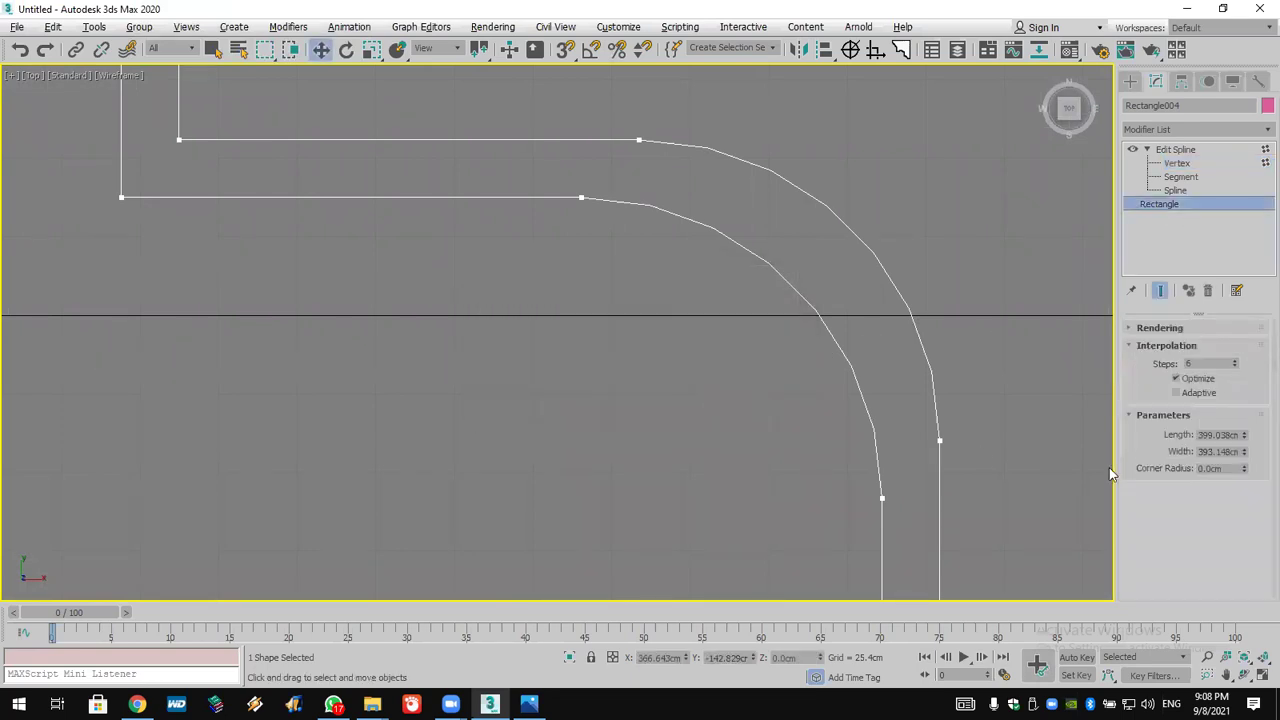
{"action": "left_click", "coordinate": [1199, 393]}
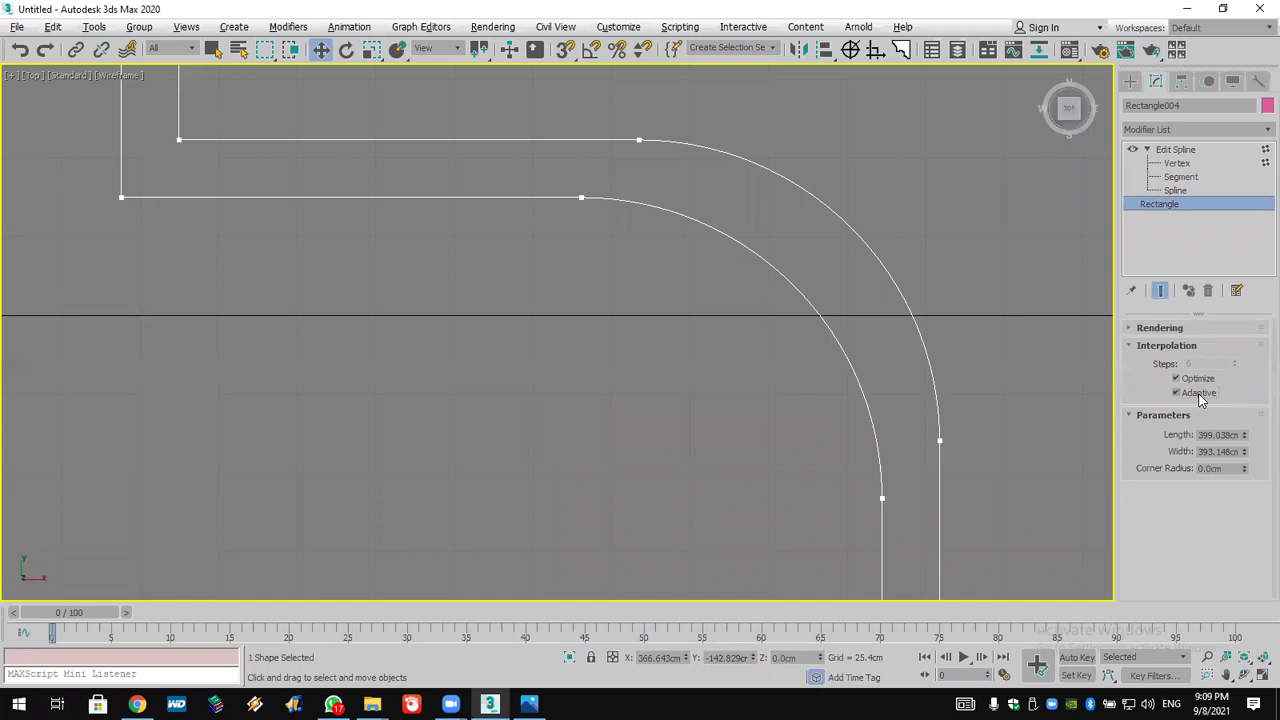
{"action": "scroll", "coordinate": [944, 417], "scroll_direction": "down", "scroll_amount": 6}
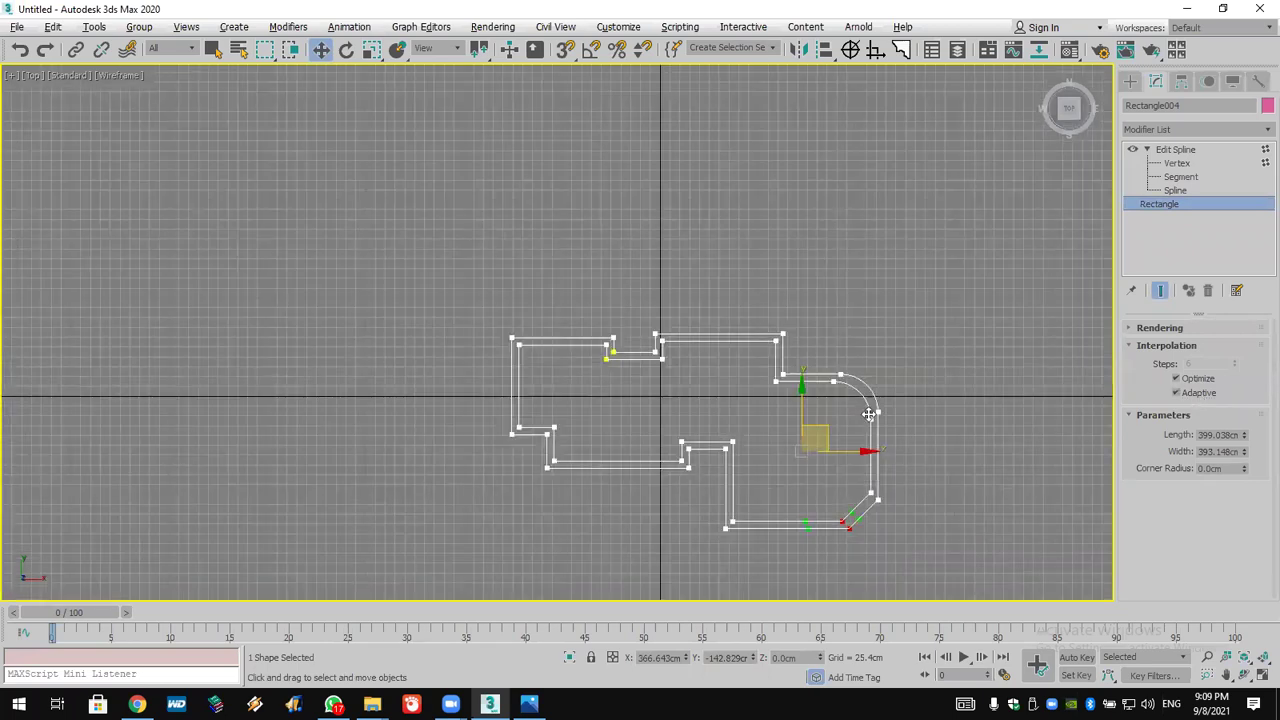
Switch to the four-viewport layout and activate the Perspective view
{"action": "scroll", "coordinate": [842, 357], "scroll_direction": "up", "scroll_amount": 2}
{"action": "middle_click_drag", "start_coordinate": [851, 357], "coordinate": [877, 359]}
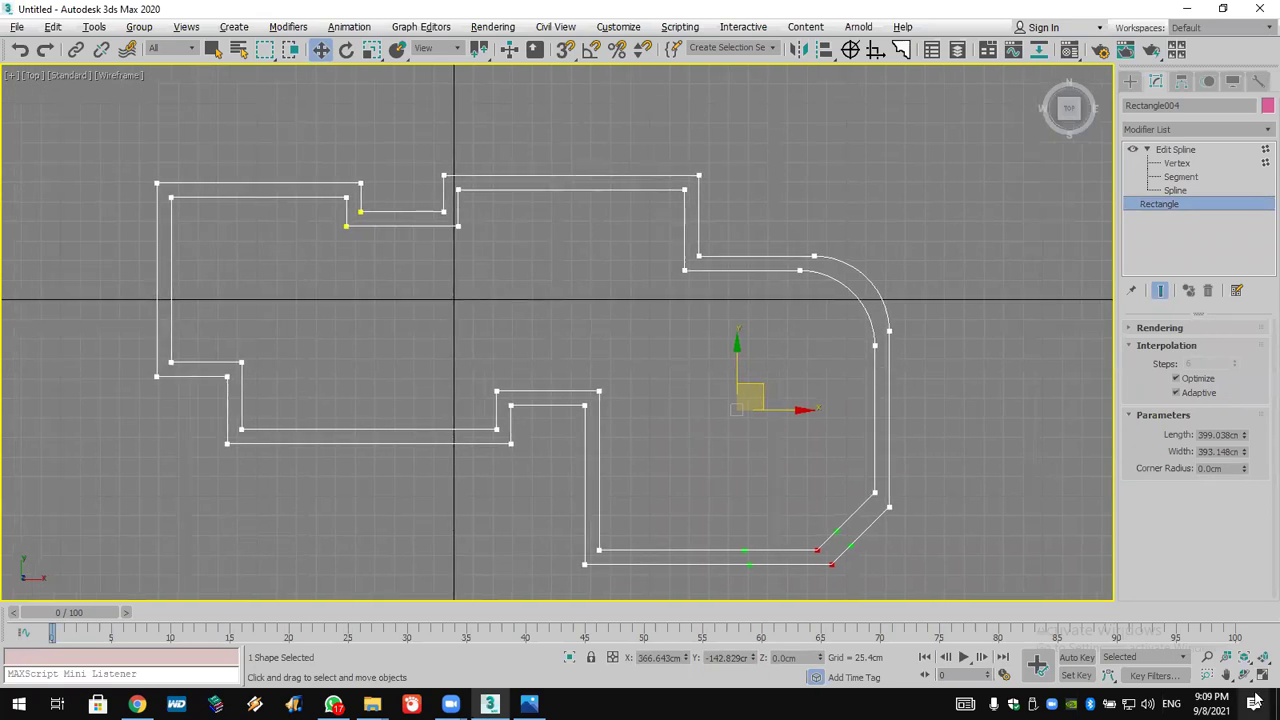
{"action": "key", "text": "alt+w"}
{"action": "left_click", "coordinate": [1031, 530]}
{"action": "middle_click_drag", "start_coordinate": [1031, 530], "coordinate": [882, 497]}
Try applying an Extrude modifier directly above the base Rectangle, below Edit Spline, undoing it
{"action": "left_click", "coordinate": [1164, 128]}
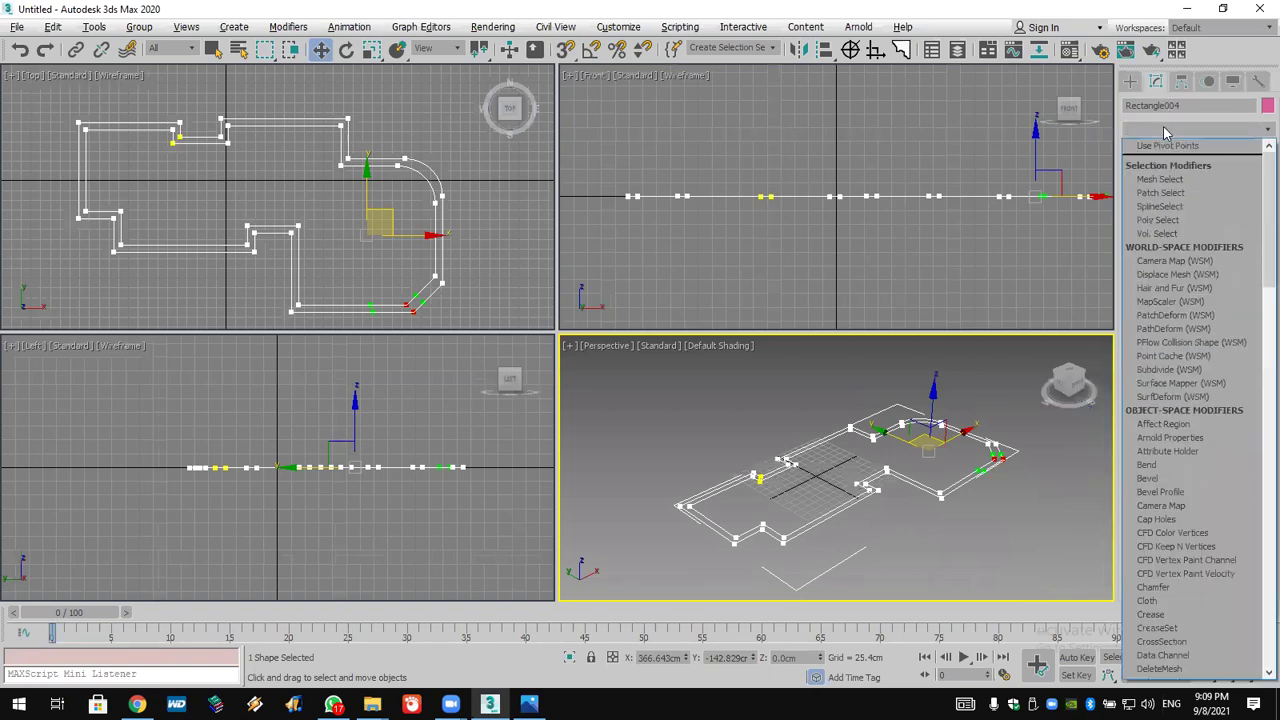
{"action": "key", "text": "e"}
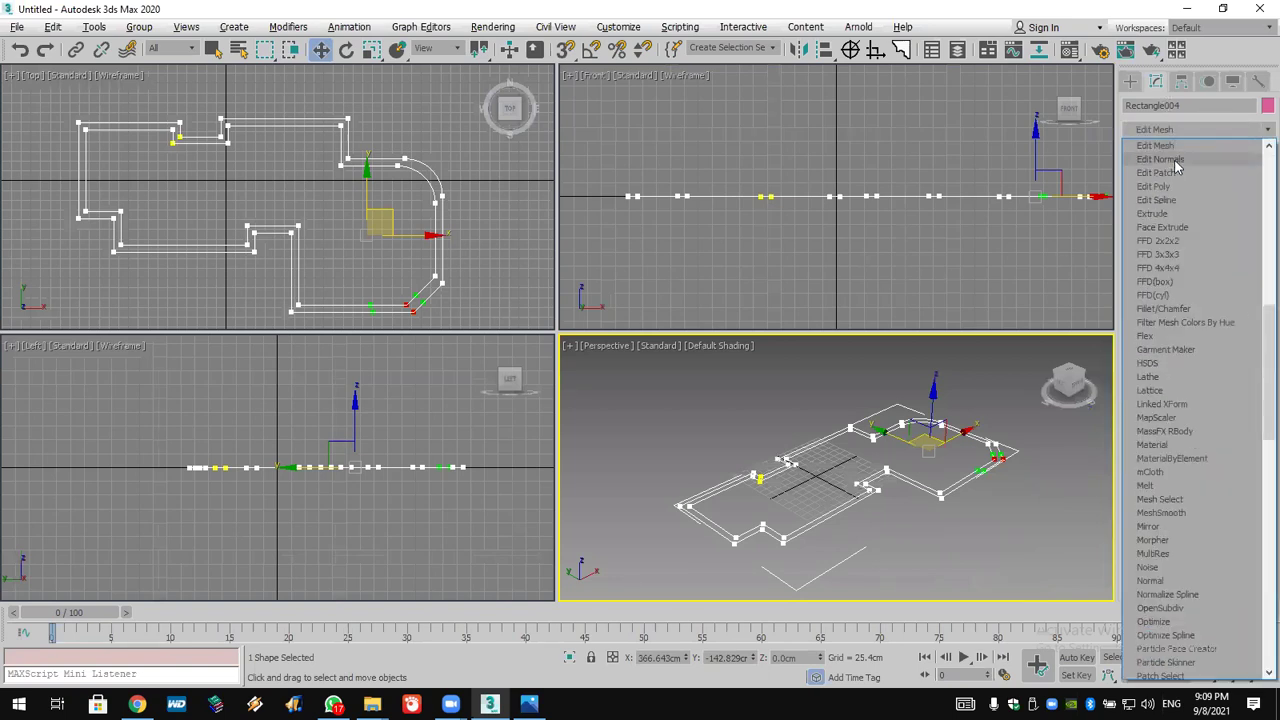
{"action": "left_click", "coordinate": [1160, 213]}
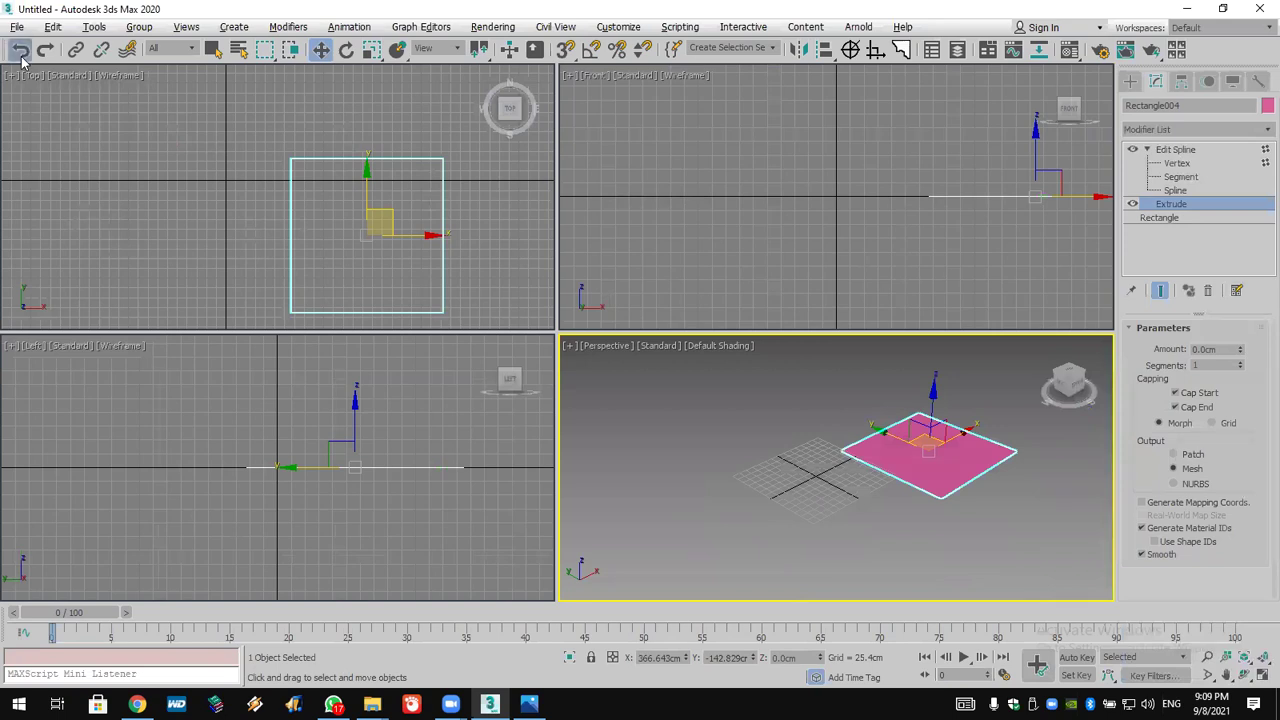
{"action": "key", "text": "ctrl+z"}
Add an Extrude modifier above Edit Spline and raise its amount to about 537 cm to form walls
{"action": "left_click", "coordinate": [1176, 150]}
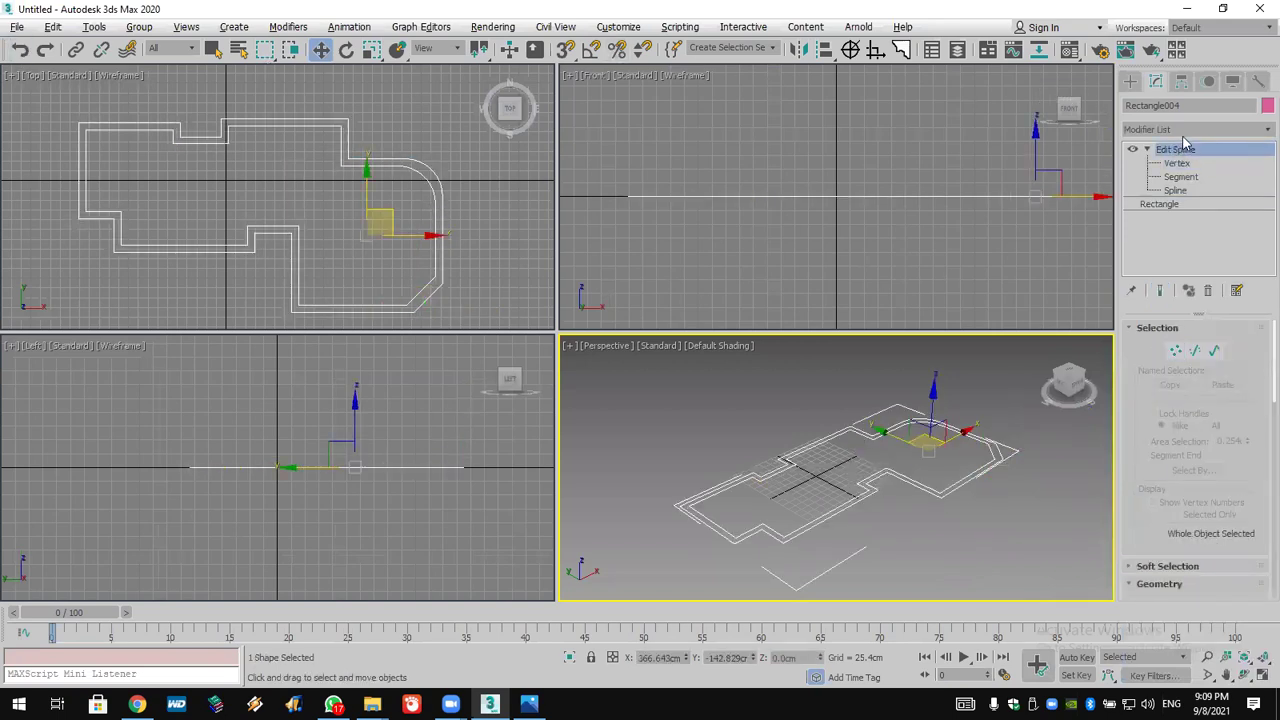
{"action": "left_click", "coordinate": [1188, 129]}
{"action": "scroll", "coordinate": [1186, 145], "scroll_direction": "down", "scroll_amount": 1}
{"action": "scroll", "coordinate": [1185, 145], "scroll_direction": "down", "scroll_amount": 10}
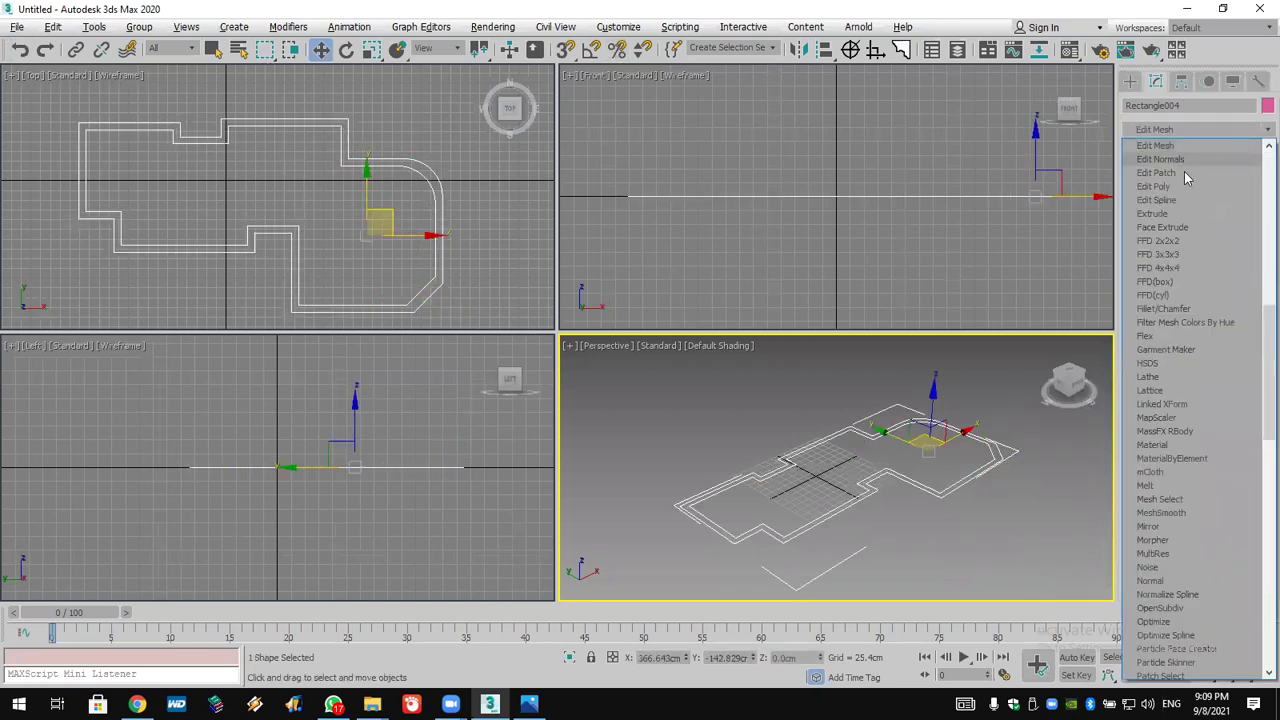
{"action": "left_click", "coordinate": [1179, 213]}
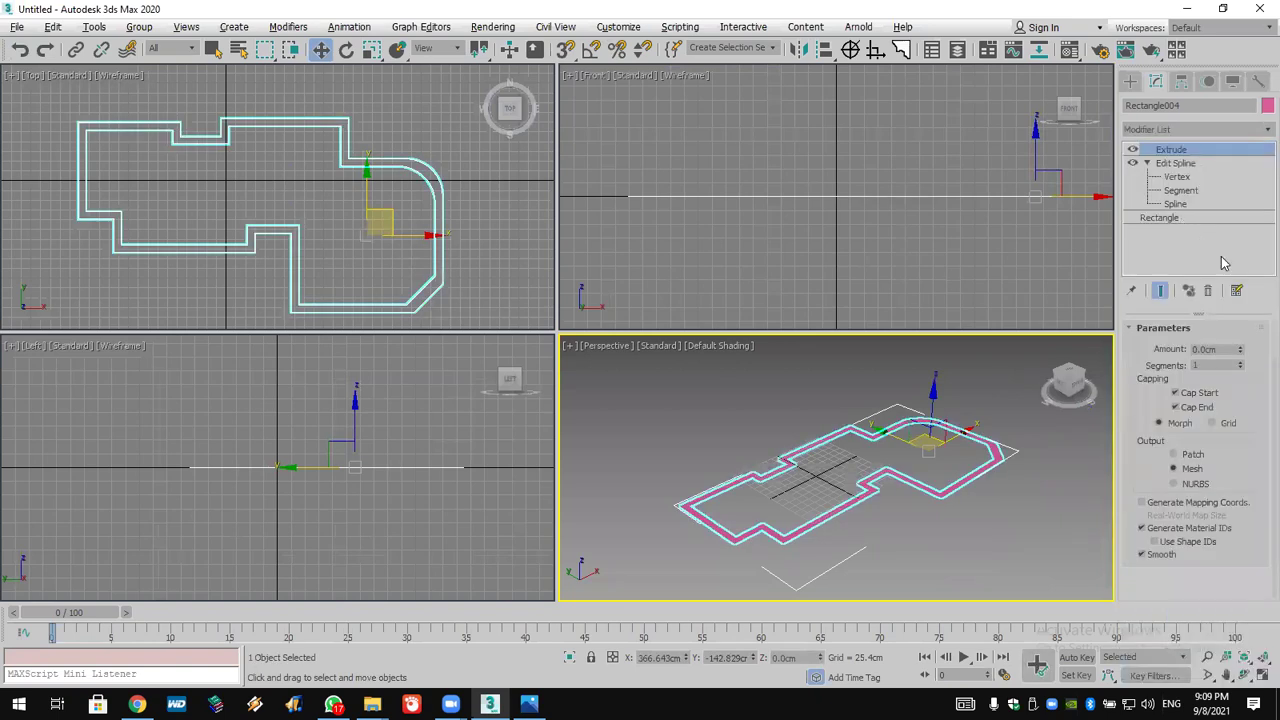
{"action": "left_click_drag", "start_coordinate": [1250, 177], "coordinate": [1250, 130]}
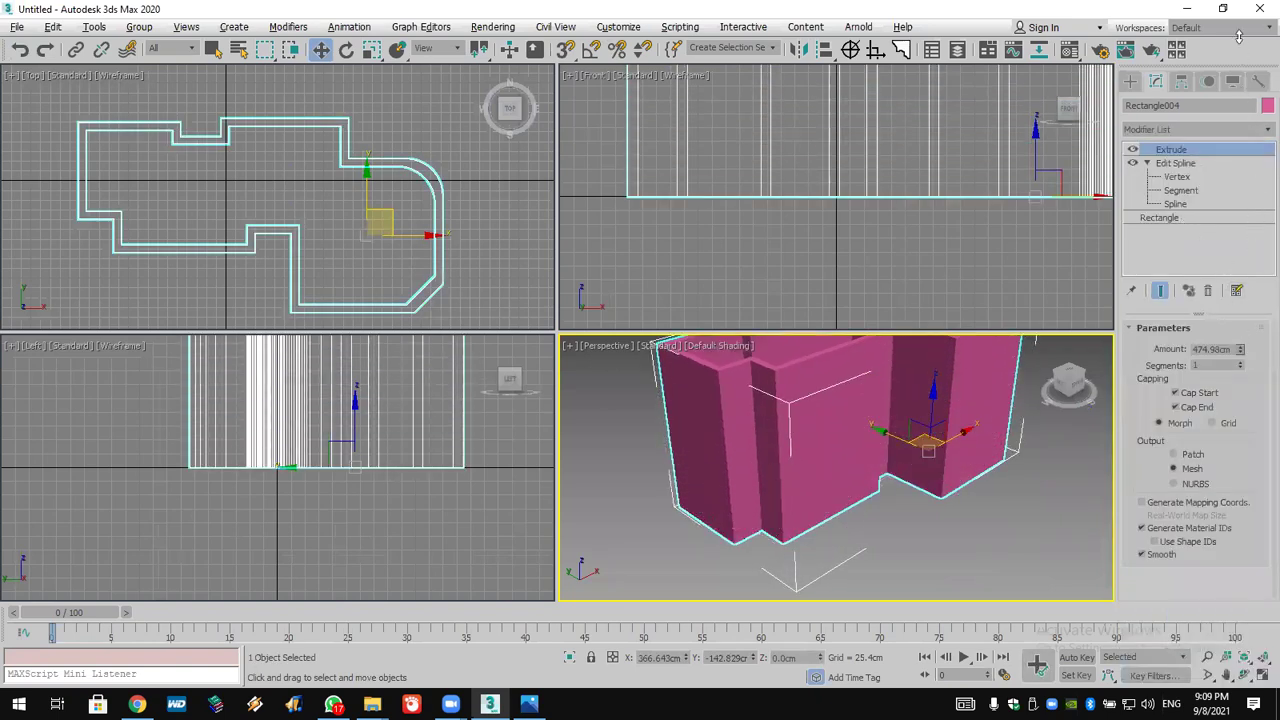
{"action": "scroll", "coordinate": [897, 417], "scroll_direction": "down", "scroll_amount": 4}
{"action": "middle_click_drag", "start_coordinate": [897, 417], "coordinate": [875, 515]}
{"action": "scroll", "coordinate": [875, 515], "scroll_direction": "up", "scroll_amount": 5}
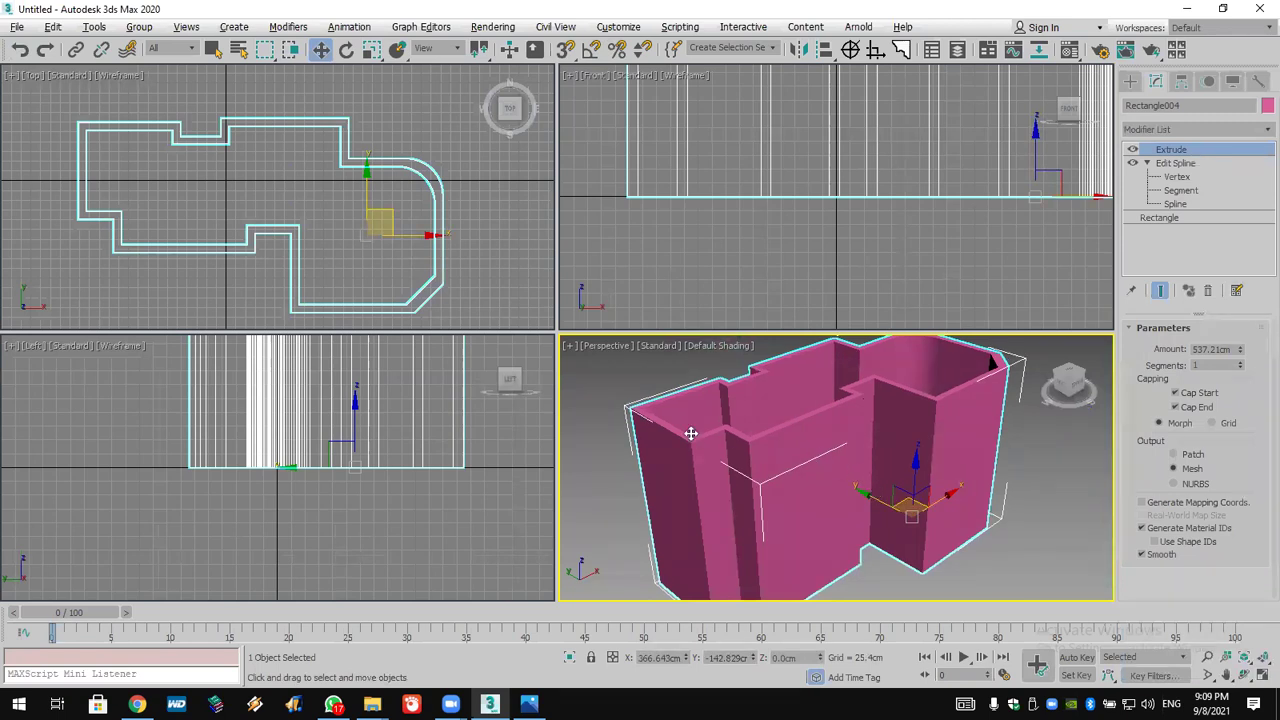
At Edit Spline's Vertex level, fillet both upper-left corner vertices of the contour by about 73 cm
{"action": "left_click", "coordinate": [1177, 177]}
{"action": "left_click_drag", "start_coordinate": [52, 108], "coordinate": [112, 150]}
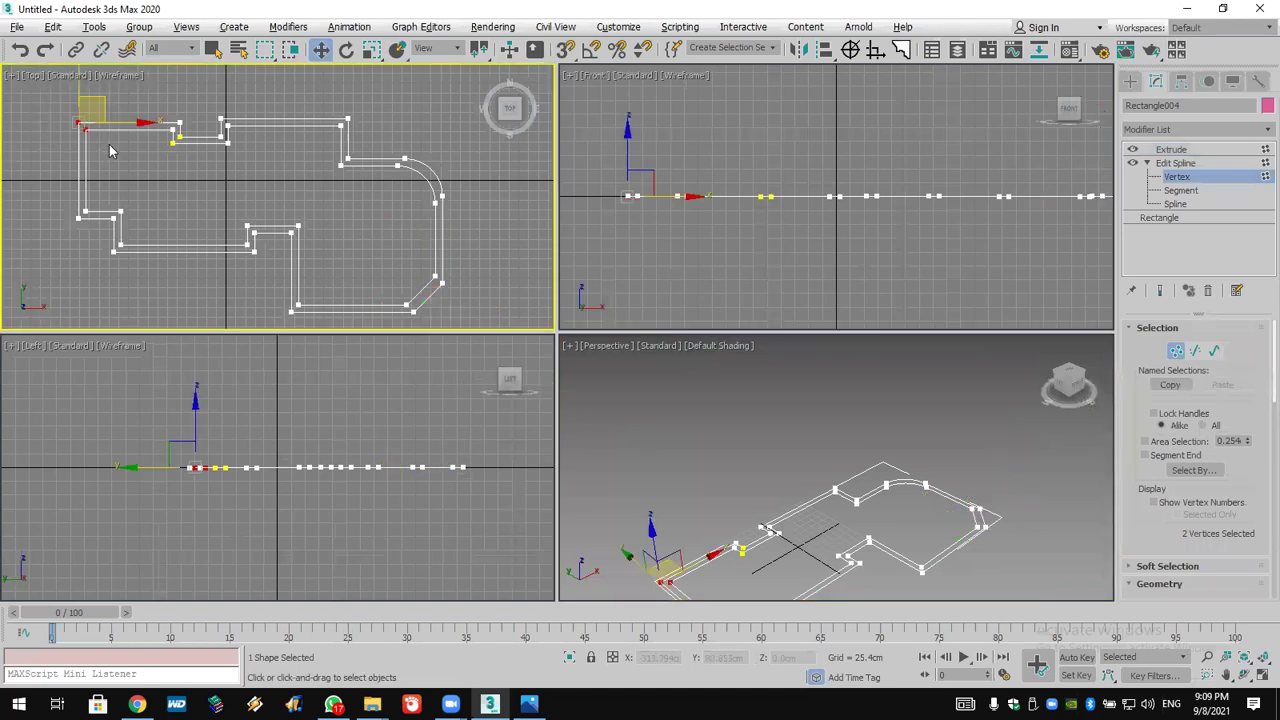
{"action": "left_click_drag", "start_coordinate": [1156, 533], "coordinate": [1158, 204]}
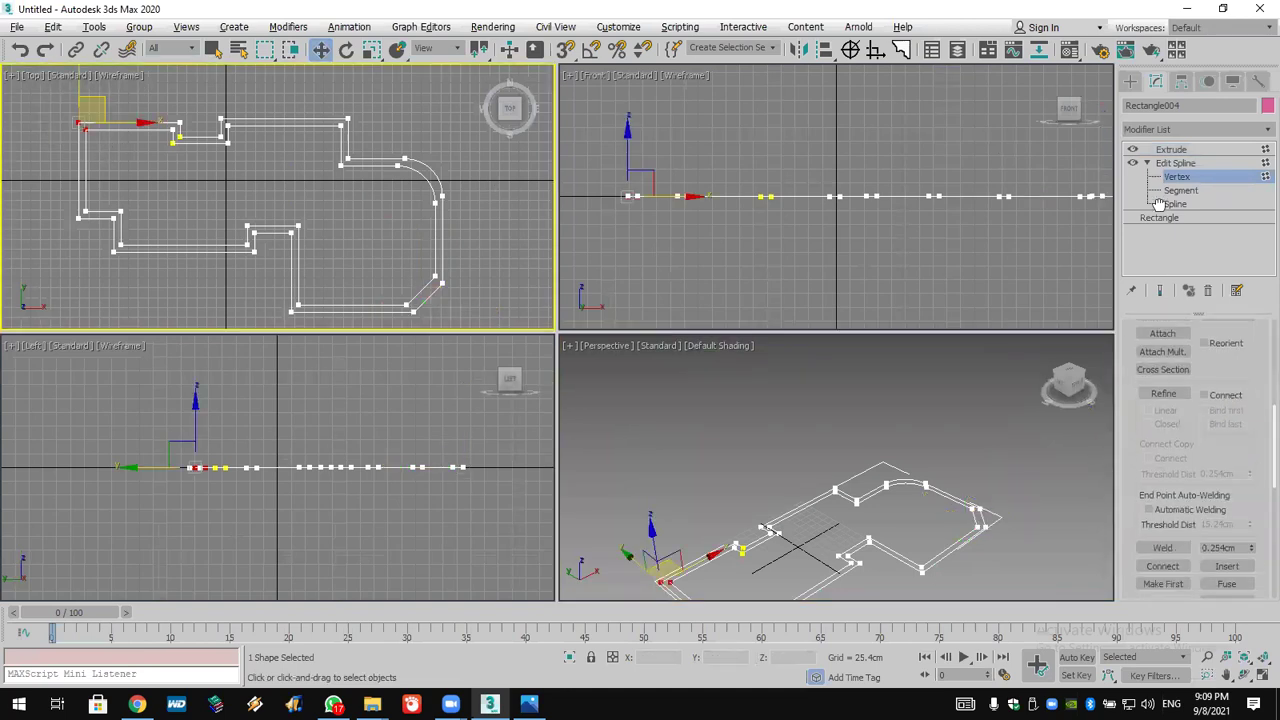
{"action": "scroll", "coordinate": [1172, 540], "scroll_direction": "down", "scroll_amount": 3}
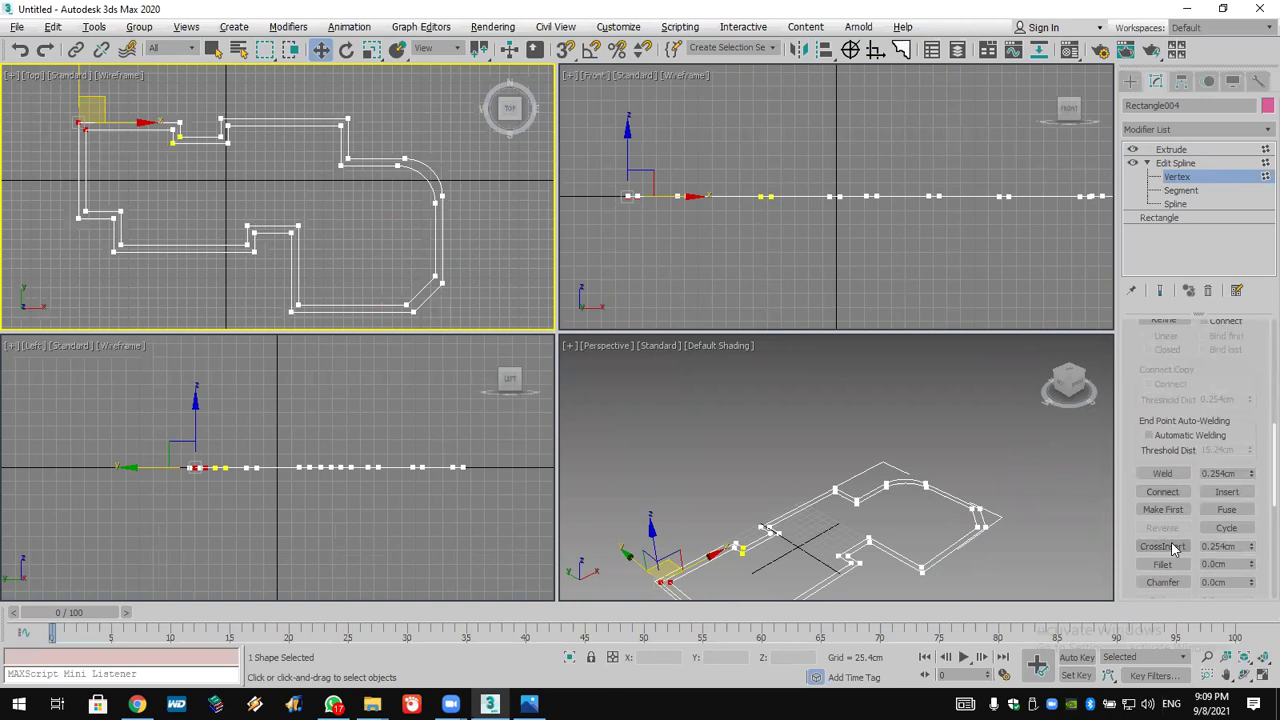
{"action": "left_click", "coordinate": [1162, 564]}
{"action": "left_click_drag", "start_coordinate": [79, 124], "coordinate": [90, 100]}
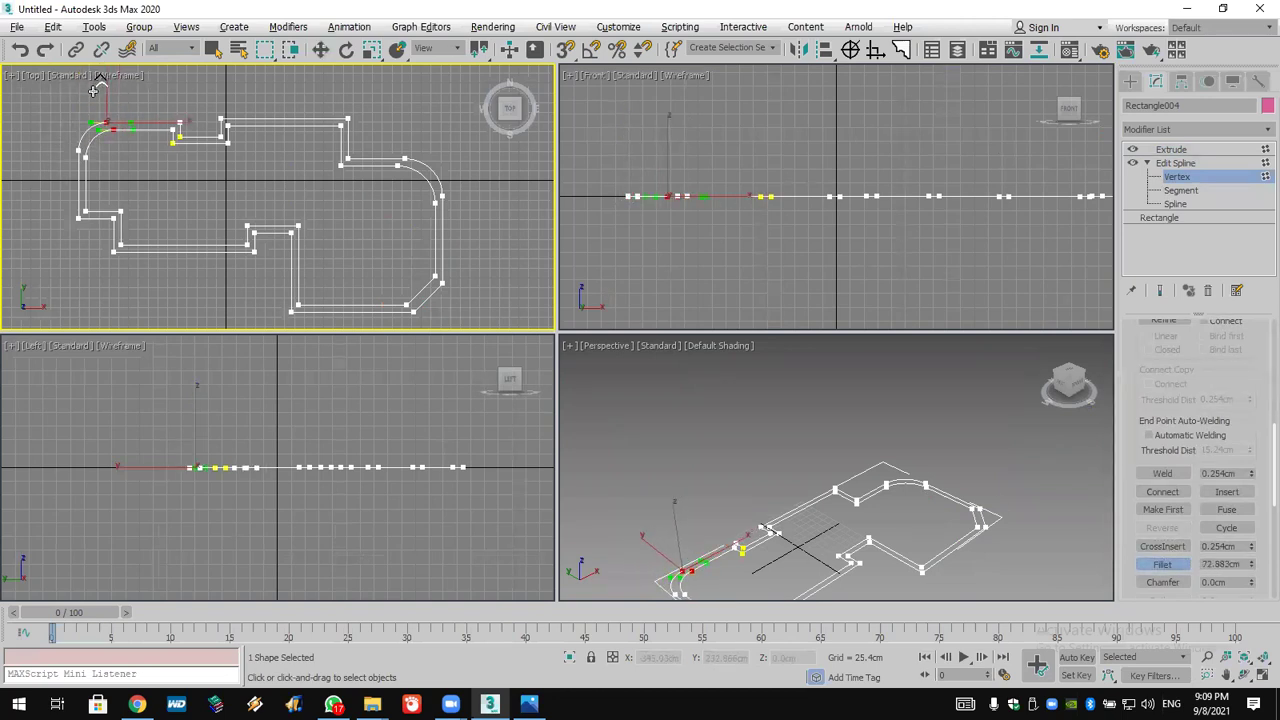
Visit the base Rectangle, return to the Extrude level and examine the rounded wall corner in the Perspective and Top views
{"action": "left_click", "coordinate": [1160, 217]}
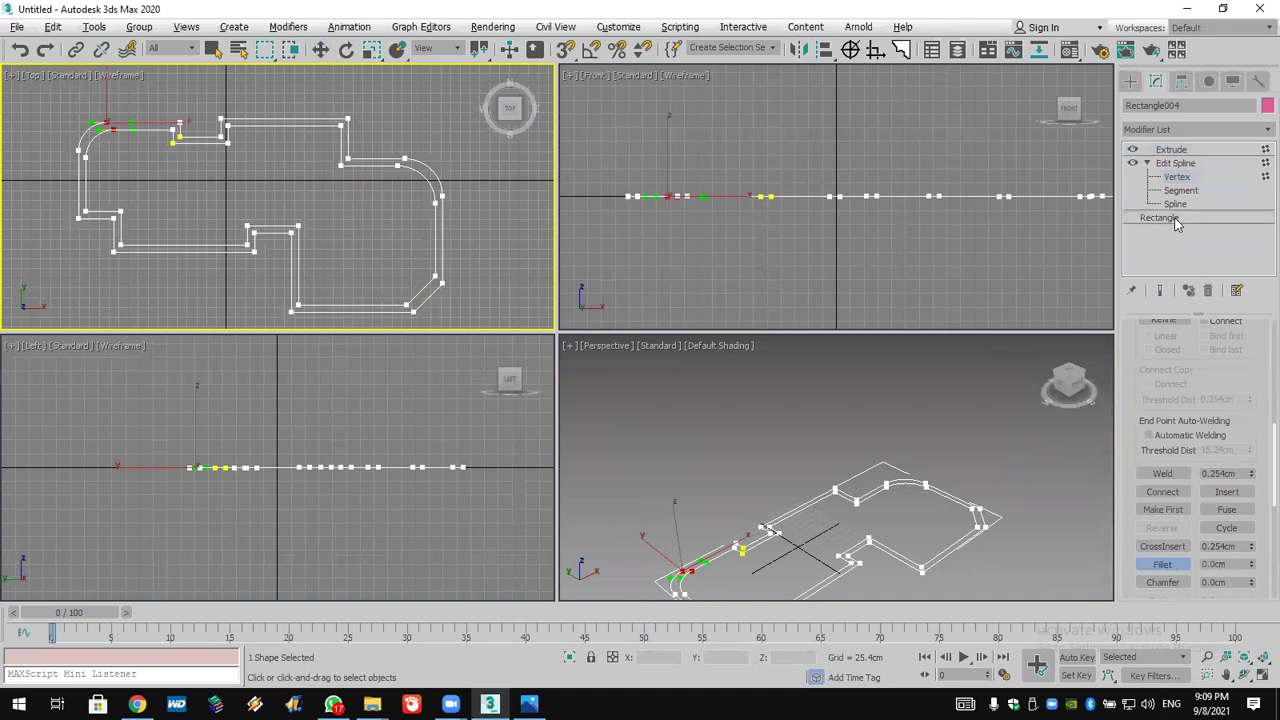
{"action": "left_click", "coordinate": [709, 398]}
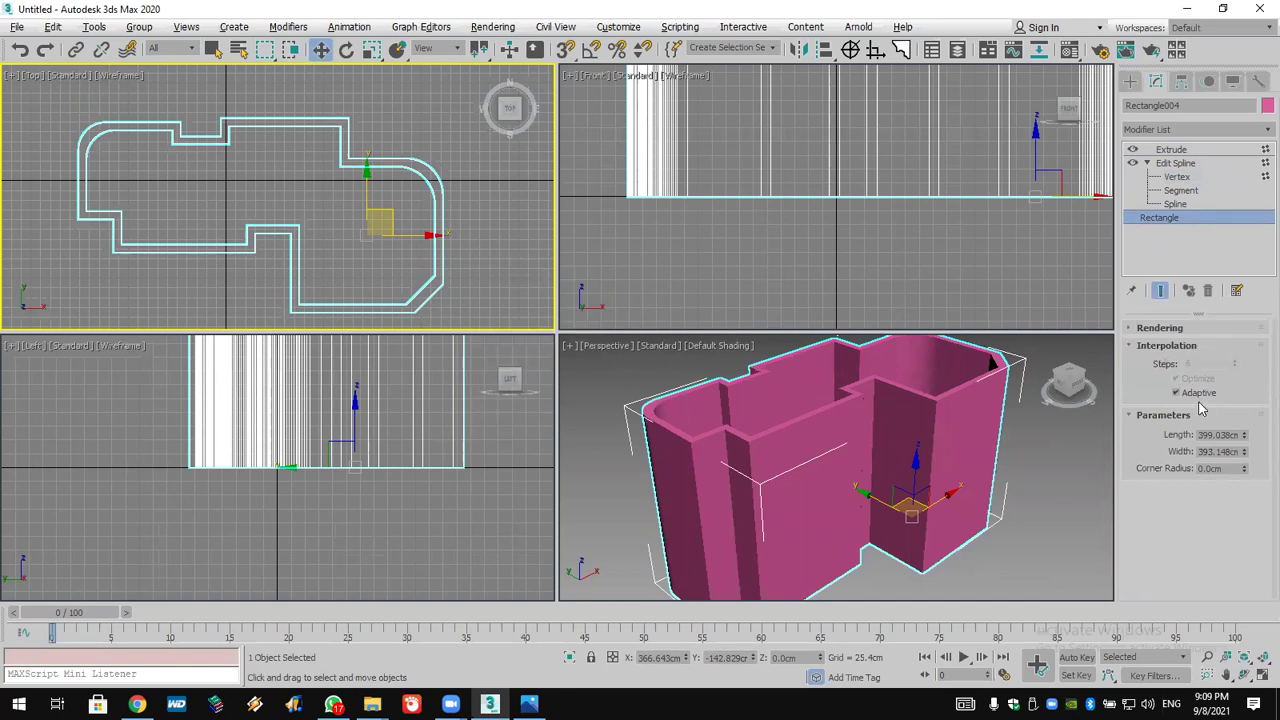
{"action": "left_click", "coordinate": [1205, 149]}
{"action": "scroll", "coordinate": [1006, 455], "scroll_direction": "down", "scroll_amount": 5}
{"action": "middle_click_drag", "start_coordinate": [1006, 455], "coordinate": [973, 460]}
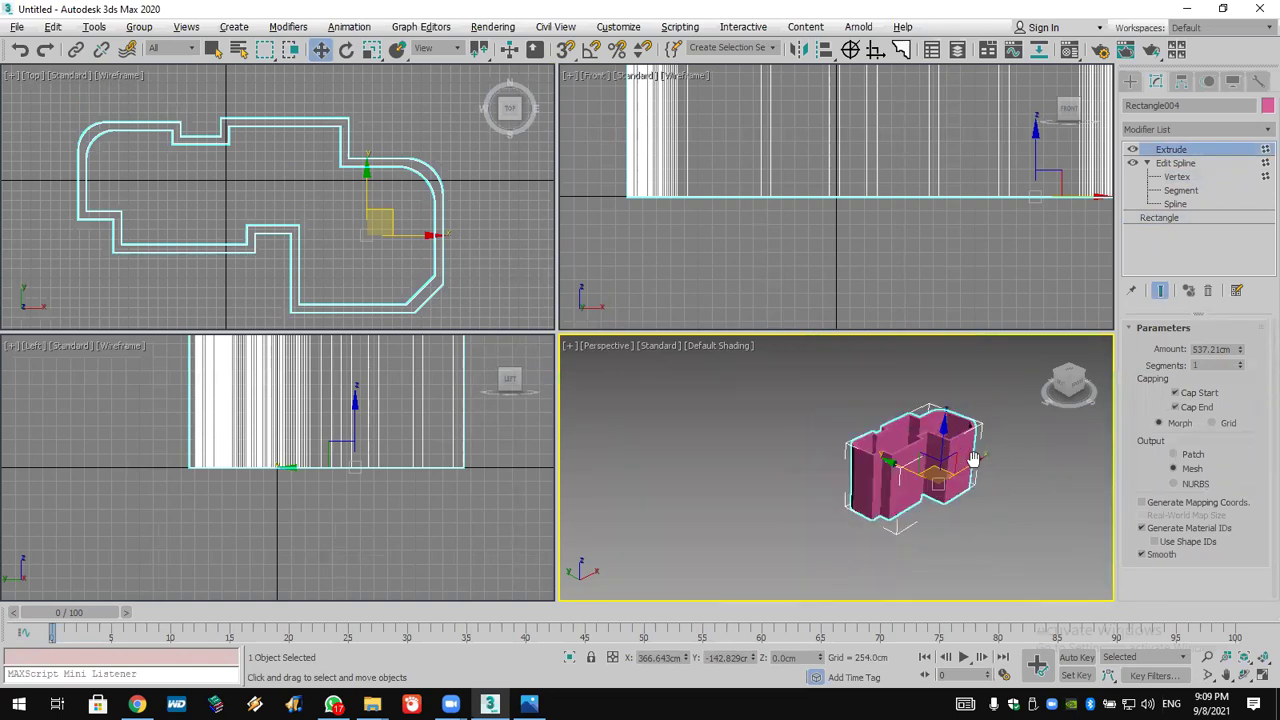
{"action": "scroll", "coordinate": [974, 458], "scroll_direction": "up", "scroll_amount": 5}
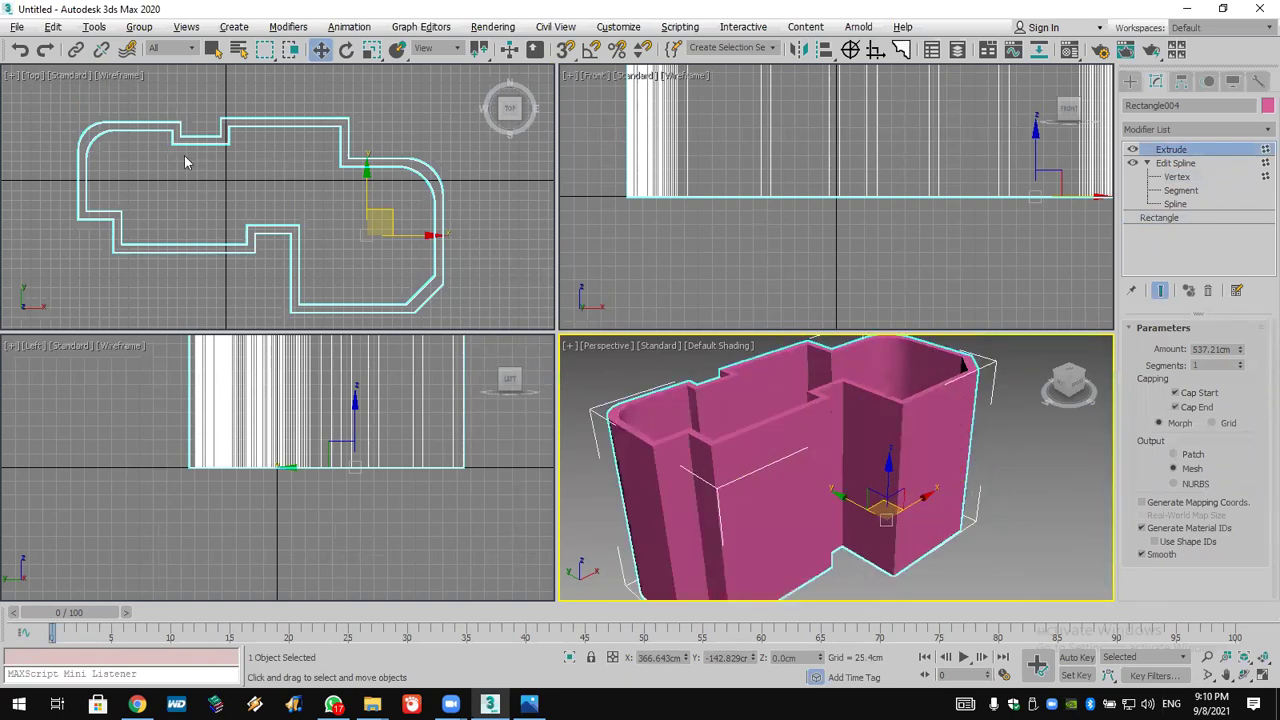
{"action": "scroll", "coordinate": [61, 122], "scroll_direction": "up", "scroll_amount": 8}
{"action": "scroll", "coordinate": [126, 130], "scroll_direction": "up", "scroll_amount": 1}
{"action": "scroll", "coordinate": [126, 138], "scroll_direction": "down", "scroll_amount": 5}
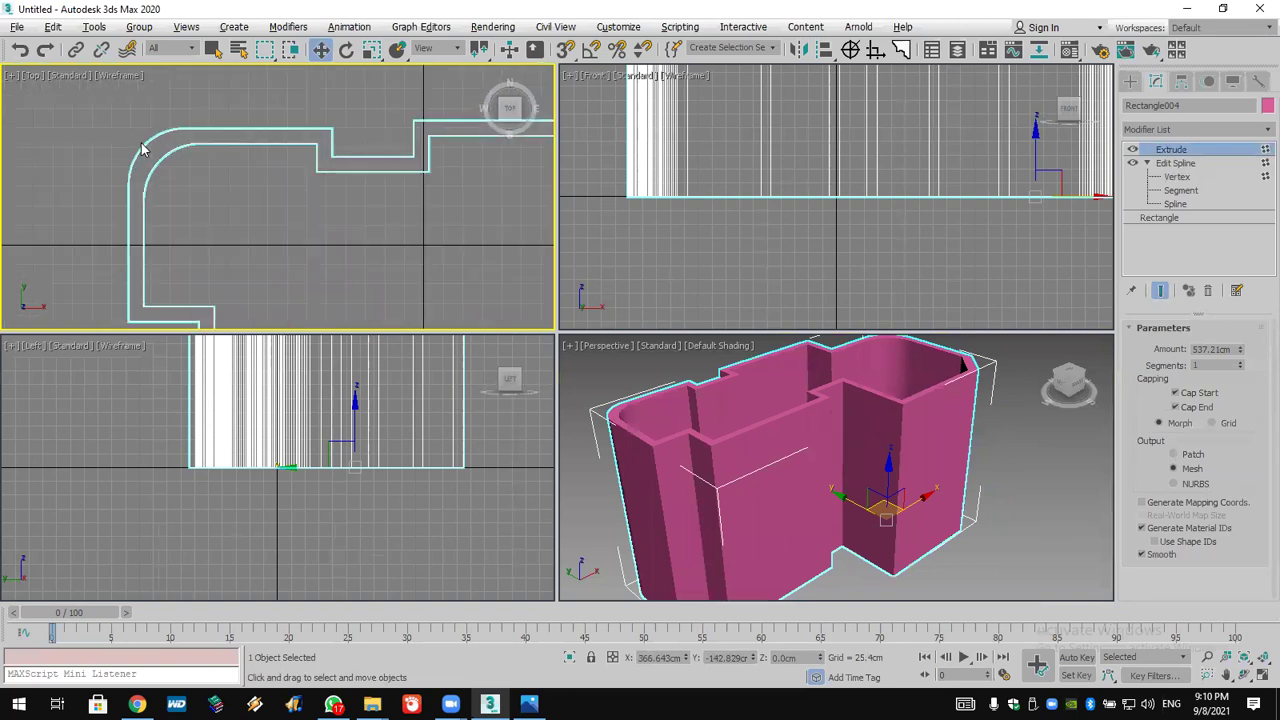
{"action": "scroll", "coordinate": [189, 166], "scroll_direction": "down", "scroll_amount": 5}
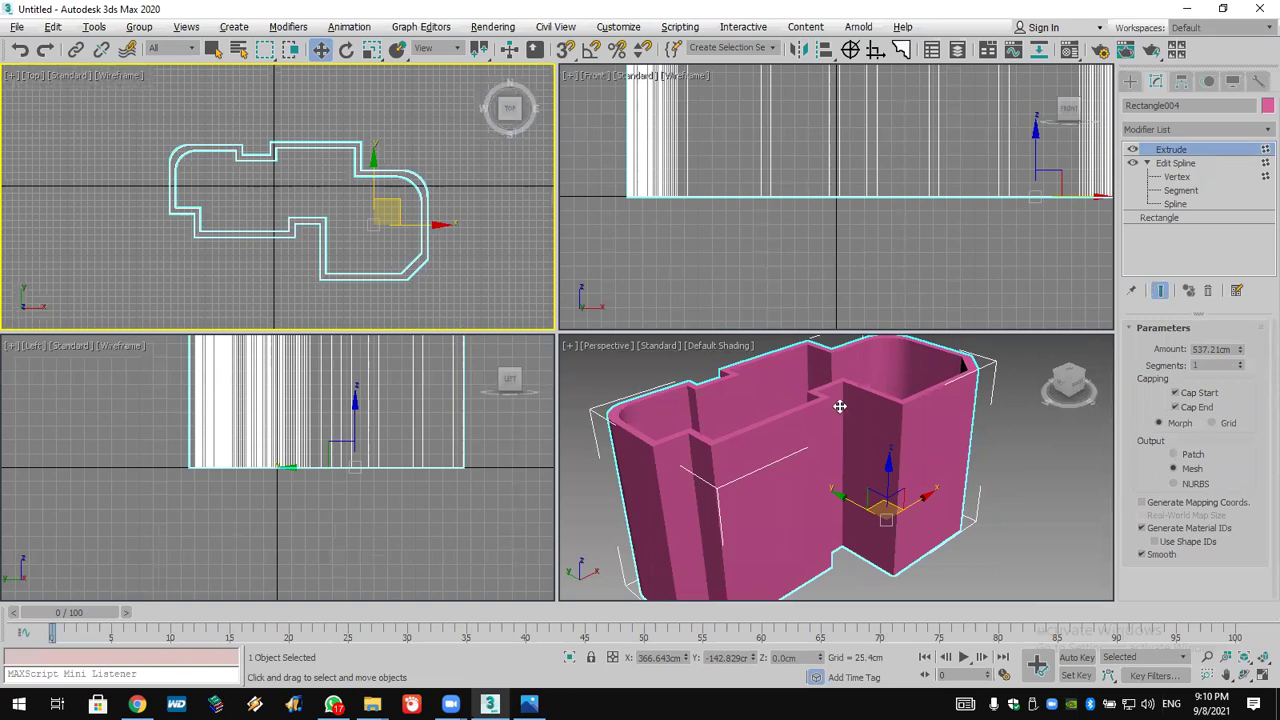
Try moving the inner spline out of the outer contour at Spline level and view the extruded result
{"action": "left_click", "coordinate": [1181, 191]}
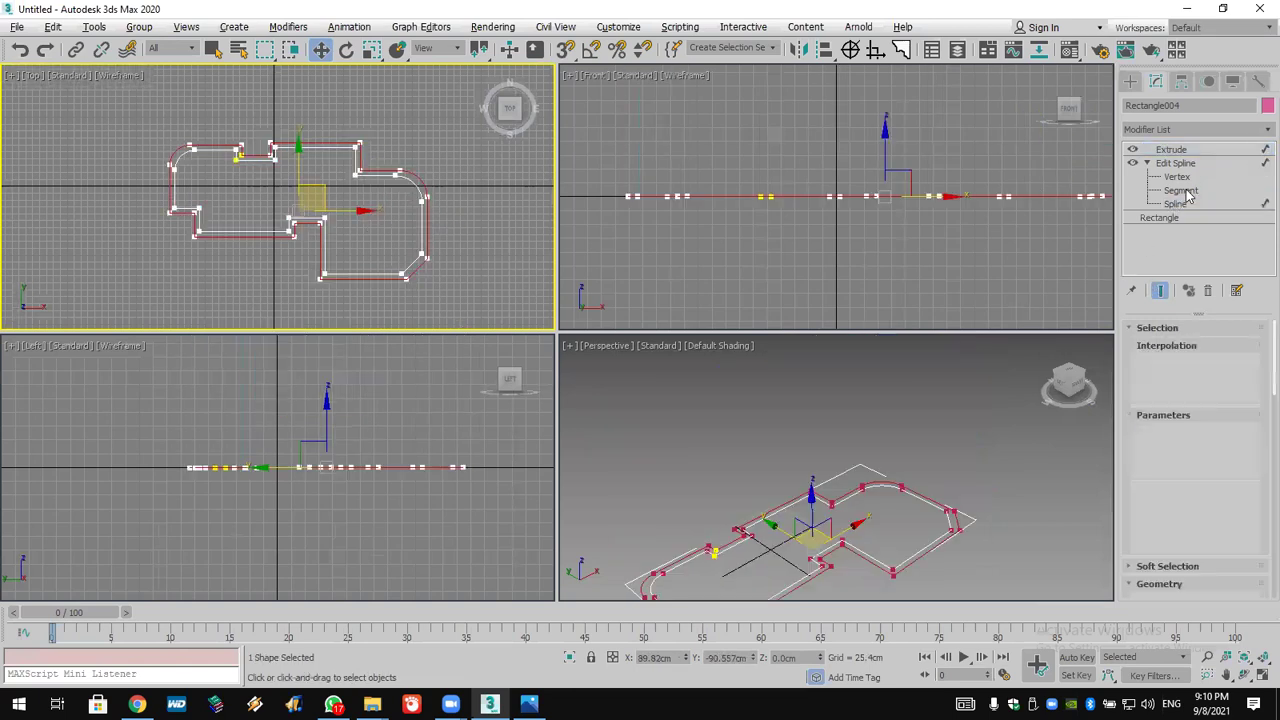
{"action": "left_click", "coordinate": [400, 272]}
{"action": "scroll", "coordinate": [462, 250], "scroll_direction": "down", "scroll_amount": 2}
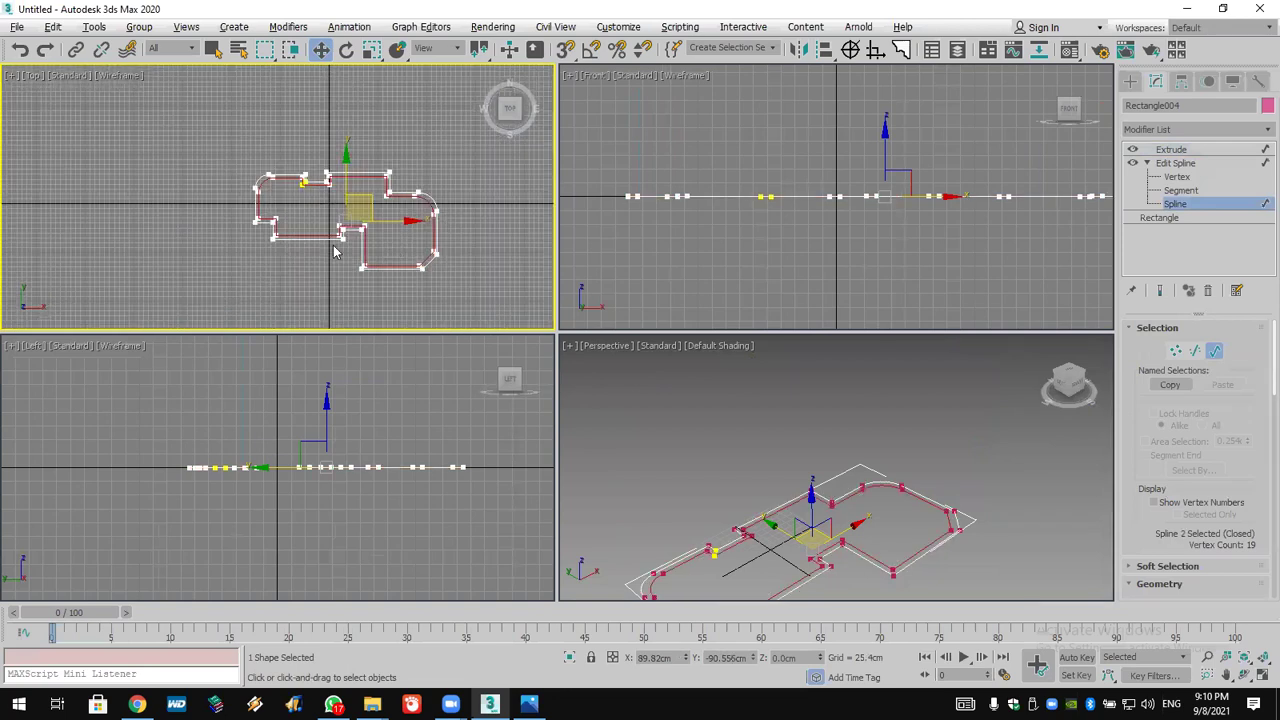
{"action": "left_click_drag", "start_coordinate": [395, 222], "coordinate": [678, 257]}
{"action": "left_click", "coordinate": [1180, 149]}
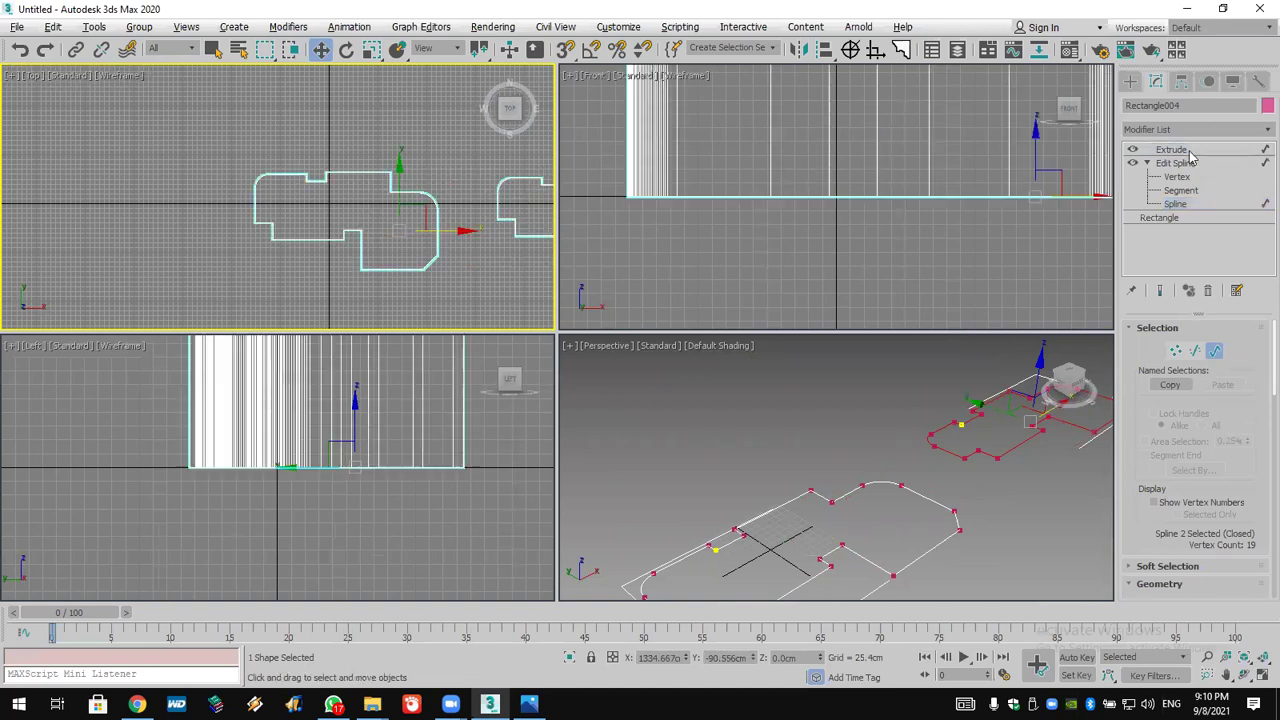
{"action": "scroll", "coordinate": [1005, 490], "scroll_direction": "down", "scroll_amount": 8}
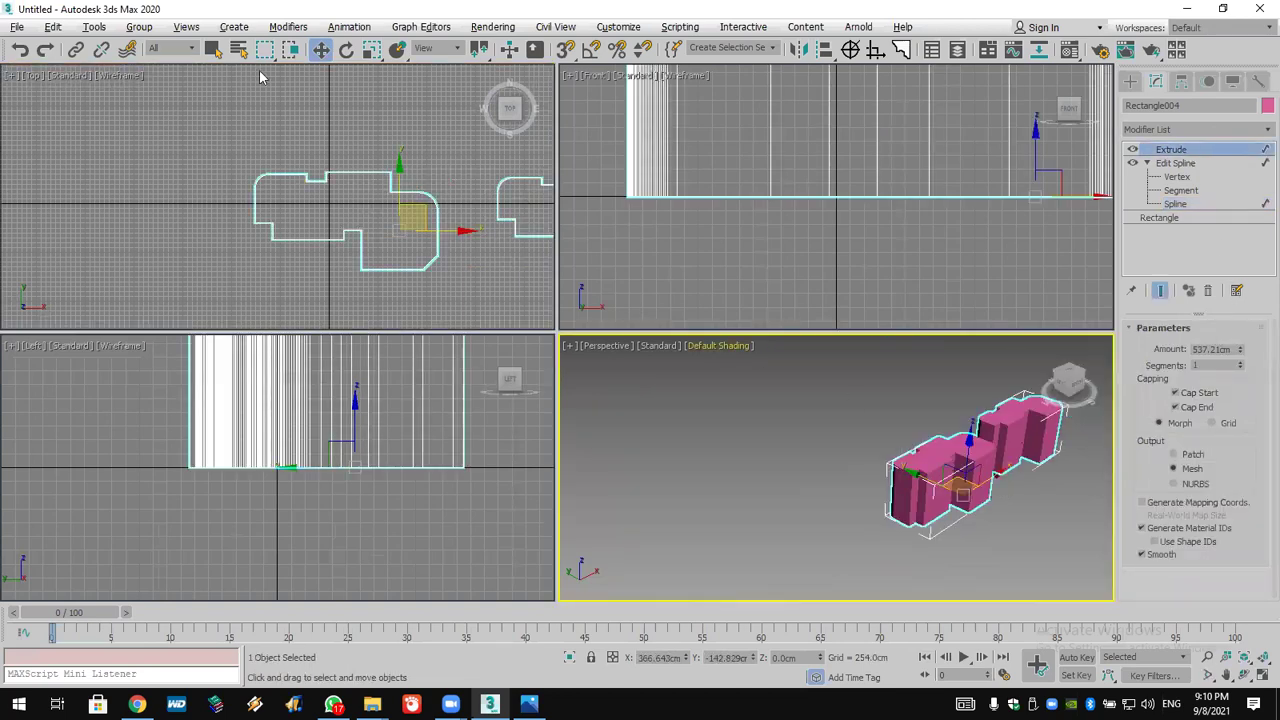
{"action": "left_click", "coordinate": [22, 53]}
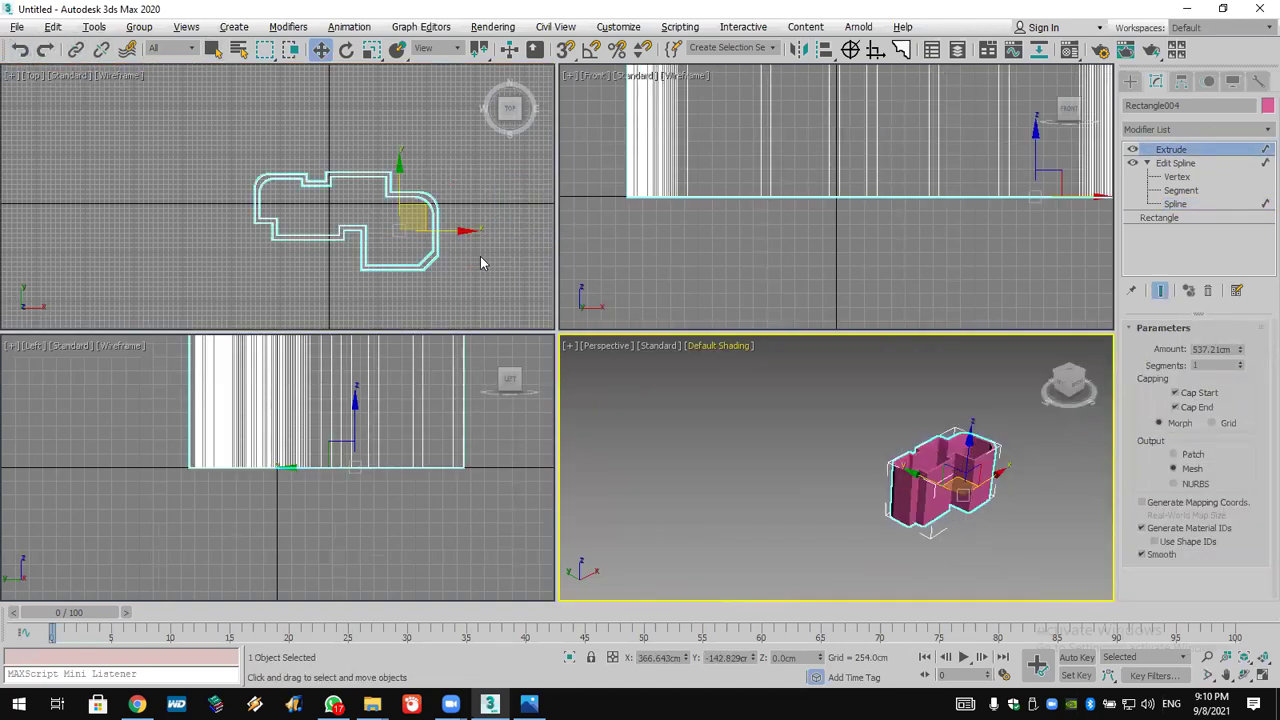
{"action": "left_click", "coordinate": [425, 256]}
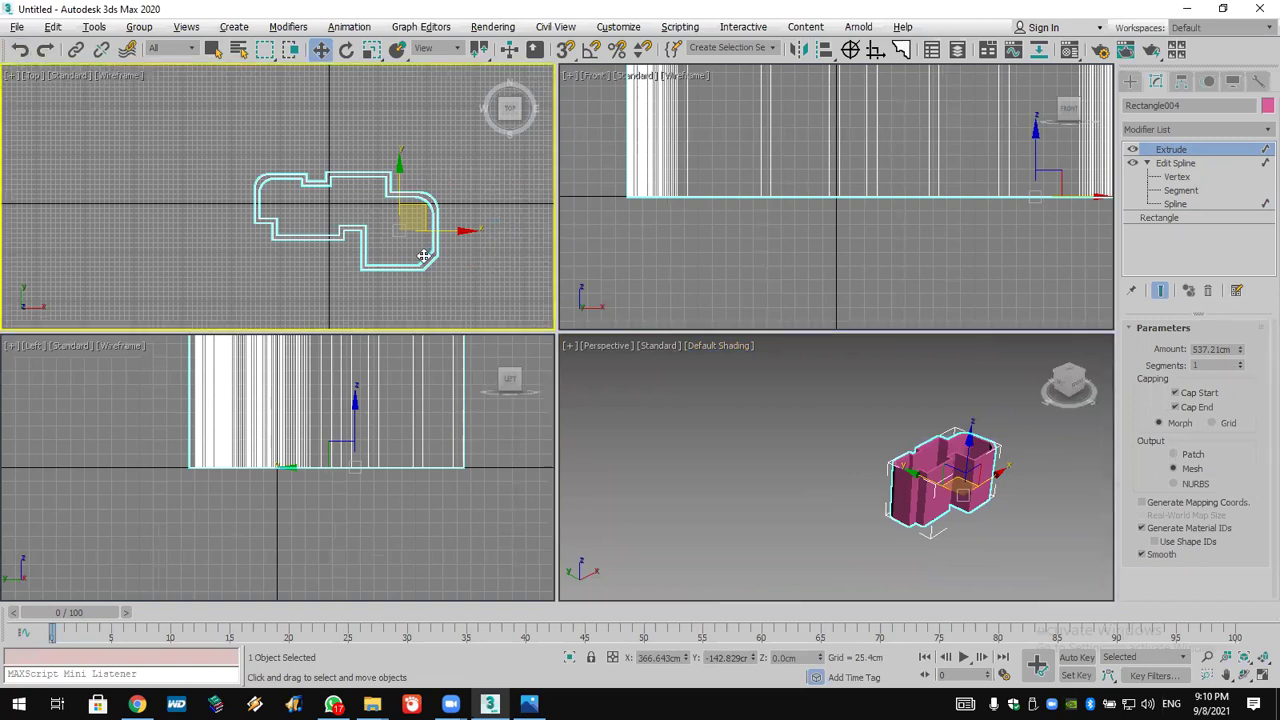
Clone the inner spline to the left of the double contour and raise the Extrude amount to about 690 cm
{"action": "left_click", "coordinate": [1176, 204]}
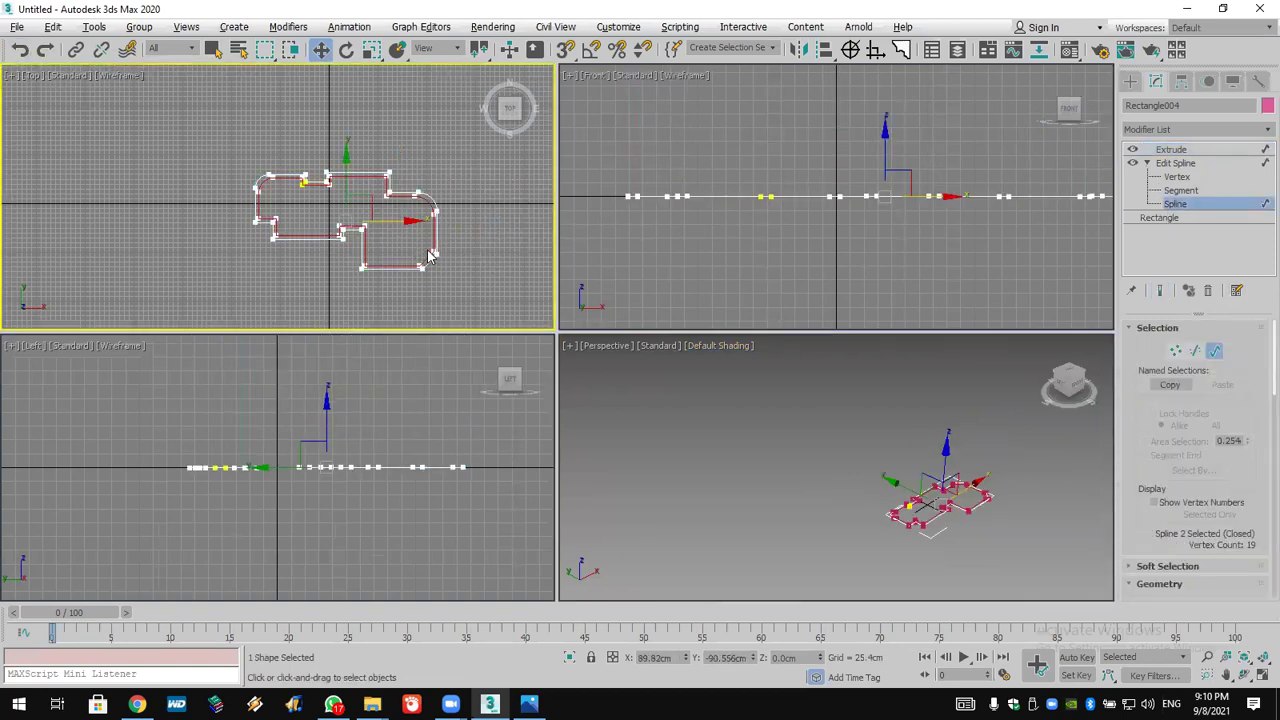
{"action": "left_click_drag", "start_coordinate": [402, 220], "coordinate": [187, 220], "text": "shift"}
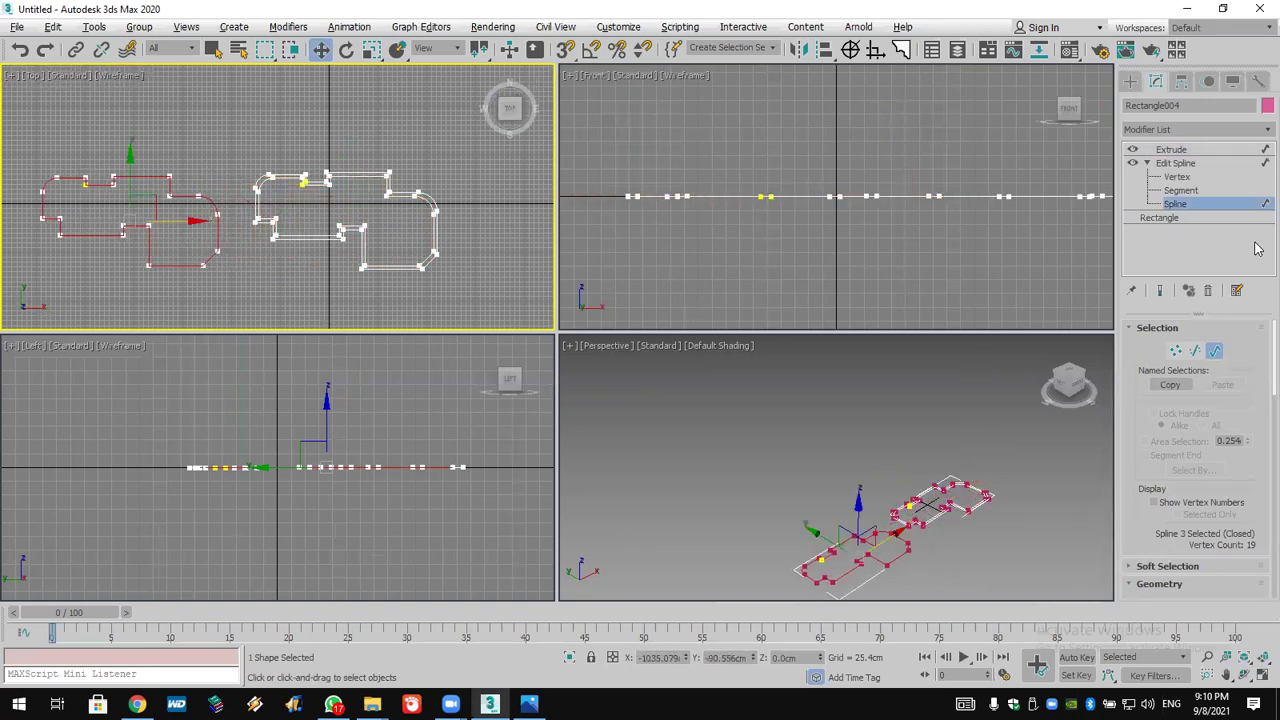
{"action": "left_click", "coordinate": [1206, 152]}
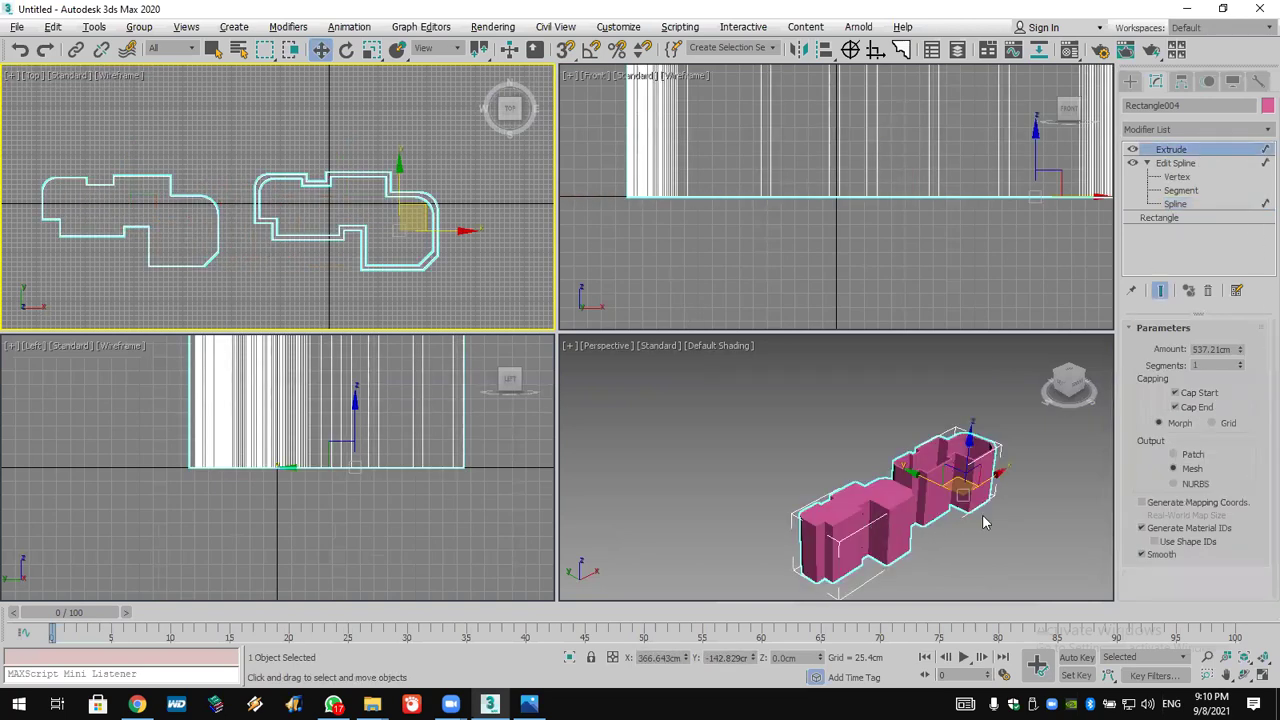
{"action": "left_click_drag", "start_coordinate": [1240, 348], "coordinate": [1242, 302]}
Detach the copied spline as a separate shape and return the walls to their Extrude level
{"action": "left_click", "coordinate": [1175, 204]}
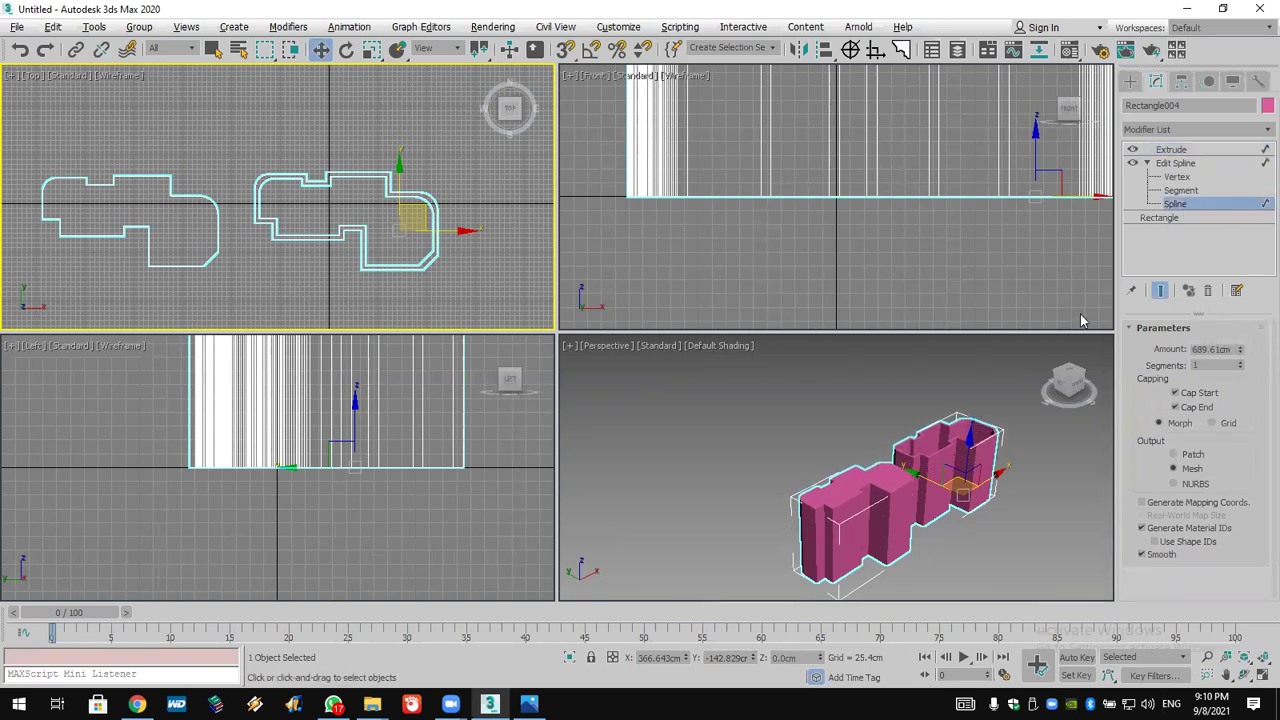
{"action": "scroll", "coordinate": [1148, 545], "scroll_direction": "down", "scroll_amount": 10}
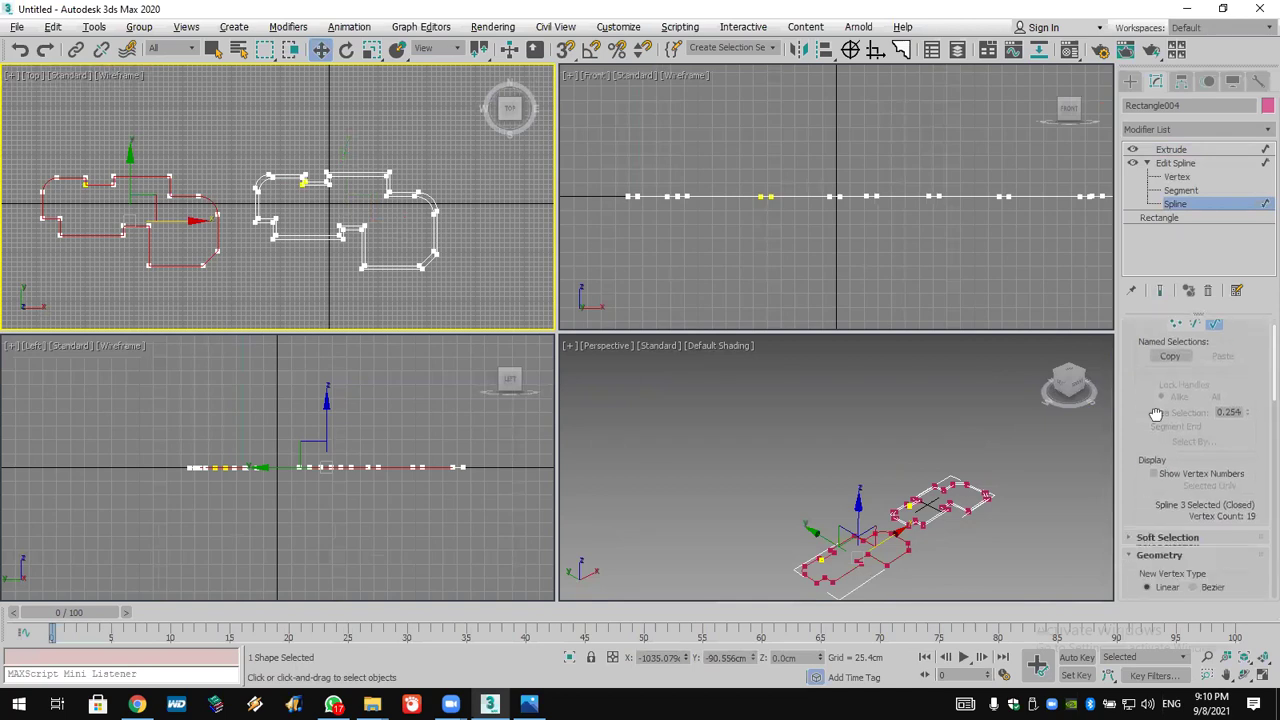
{"action": "scroll", "coordinate": [1194, 517], "scroll_direction": "down", "scroll_amount": 5}
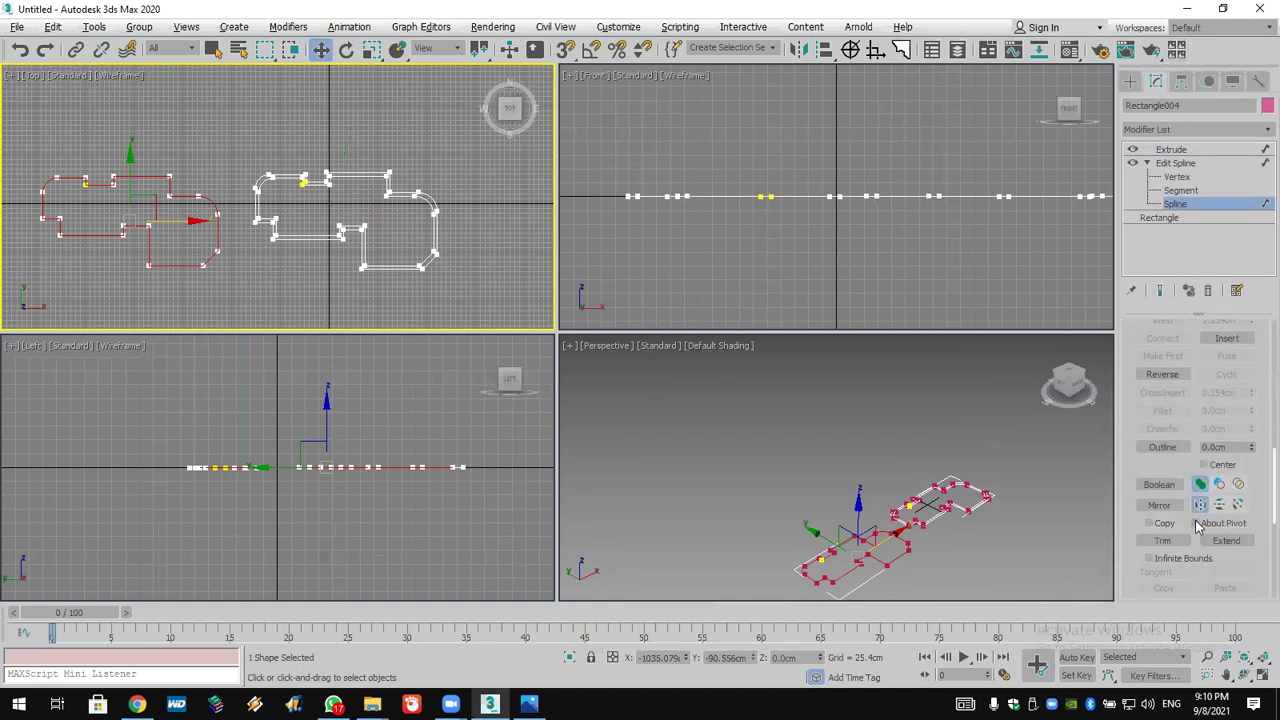
{"action": "scroll", "coordinate": [1194, 519], "scroll_direction": "down", "scroll_amount": 1}
{"action": "left_click", "coordinate": [1172, 509]}
{"action": "left_click", "coordinate": [157, 91]}
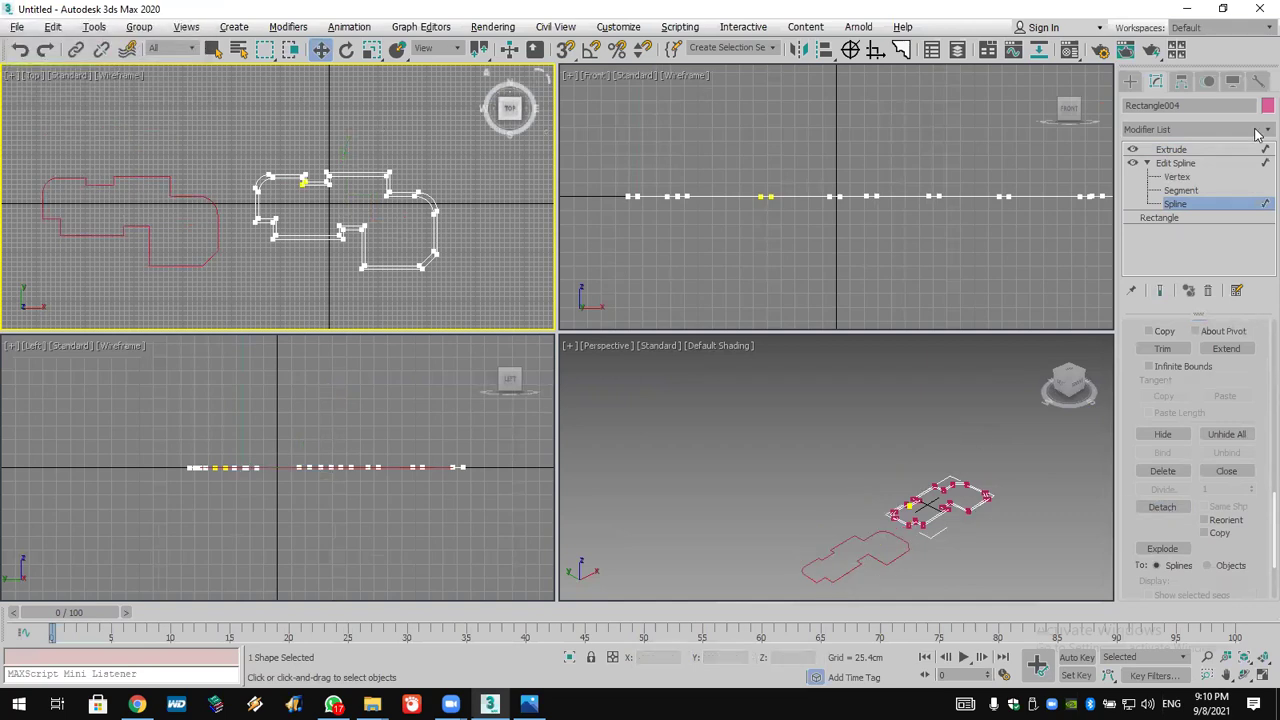
{"action": "left_click", "coordinate": [1200, 150]}
Add an Extrude modifier to the detached shape and set its amount to 1 cm to form a thin slab
{"action": "middle_click", "coordinate": [903, 552]}
{"action": "left_click", "coordinate": [903, 552]}
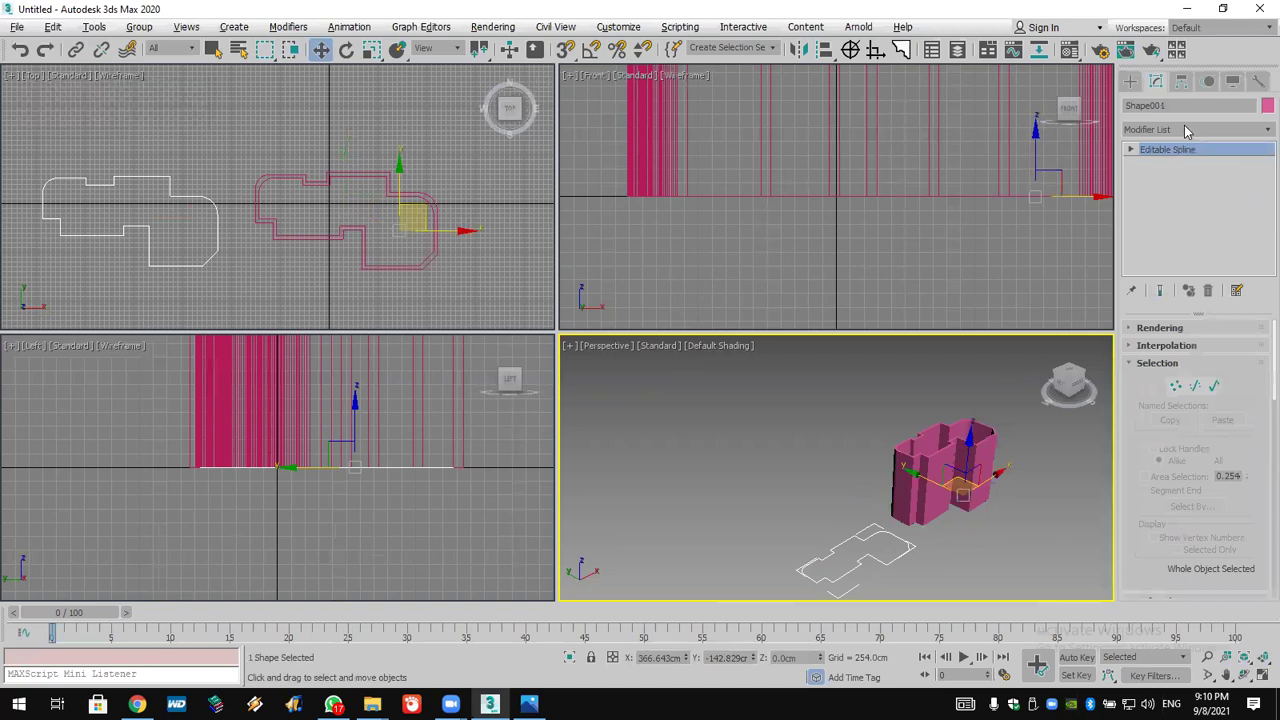
{"action": "left_click", "coordinate": [1185, 129]}
{"action": "key", "text": "e"}
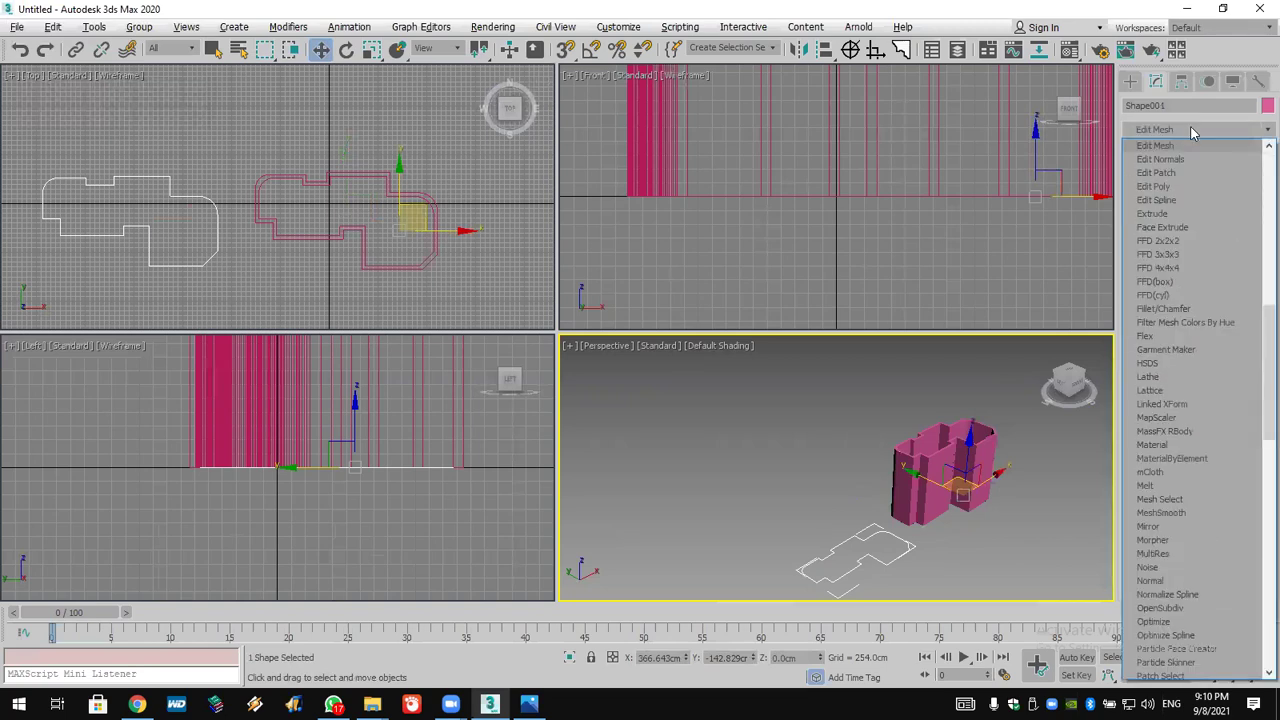
{"action": "left_click", "coordinate": [1182, 212]}
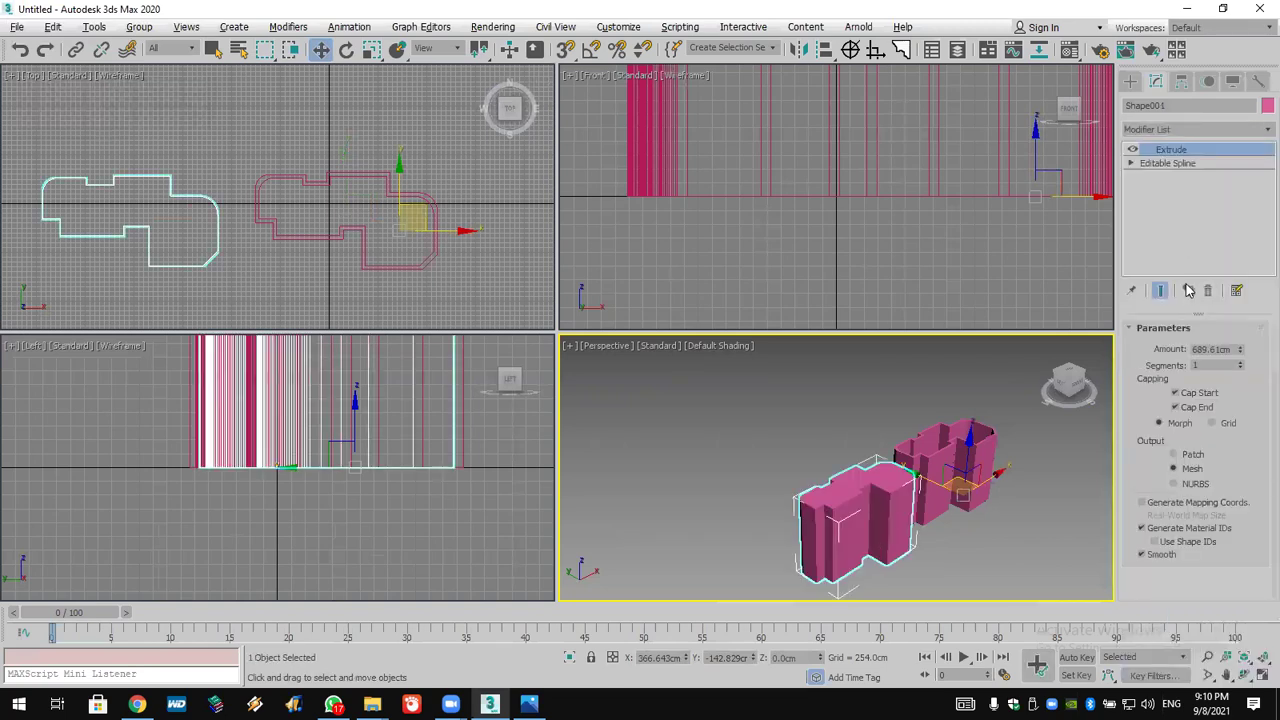
{"action": "double_click", "coordinate": [1222, 349]}
{"action": "type", "text": "1"}
{"action": "key", "text": "Return"}
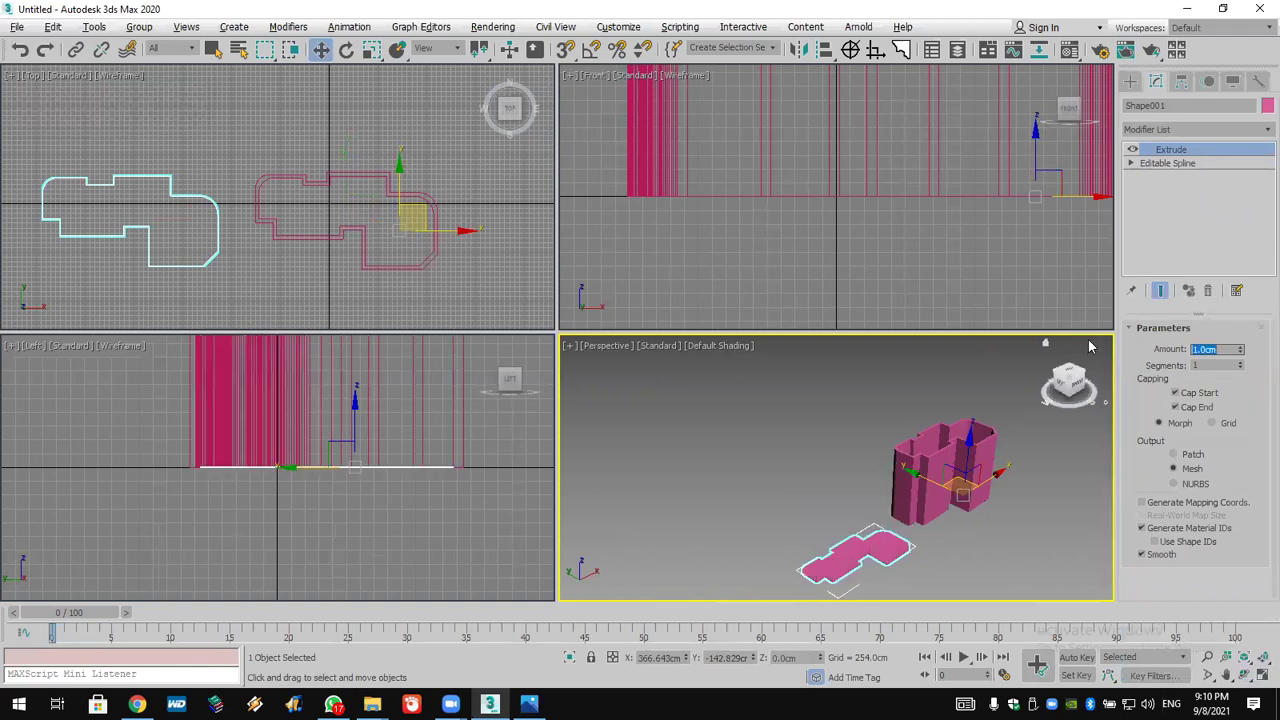
Turn on snapping, move the slab over the walls, and set the snaps to Vertex only instead of Pivot
{"action": "left_click", "coordinate": [565, 49]}
{"action": "left_click_drag", "start_coordinate": [60, 236], "coordinate": [651, 205]}
{"action": "right_click", "coordinate": [565, 49]}
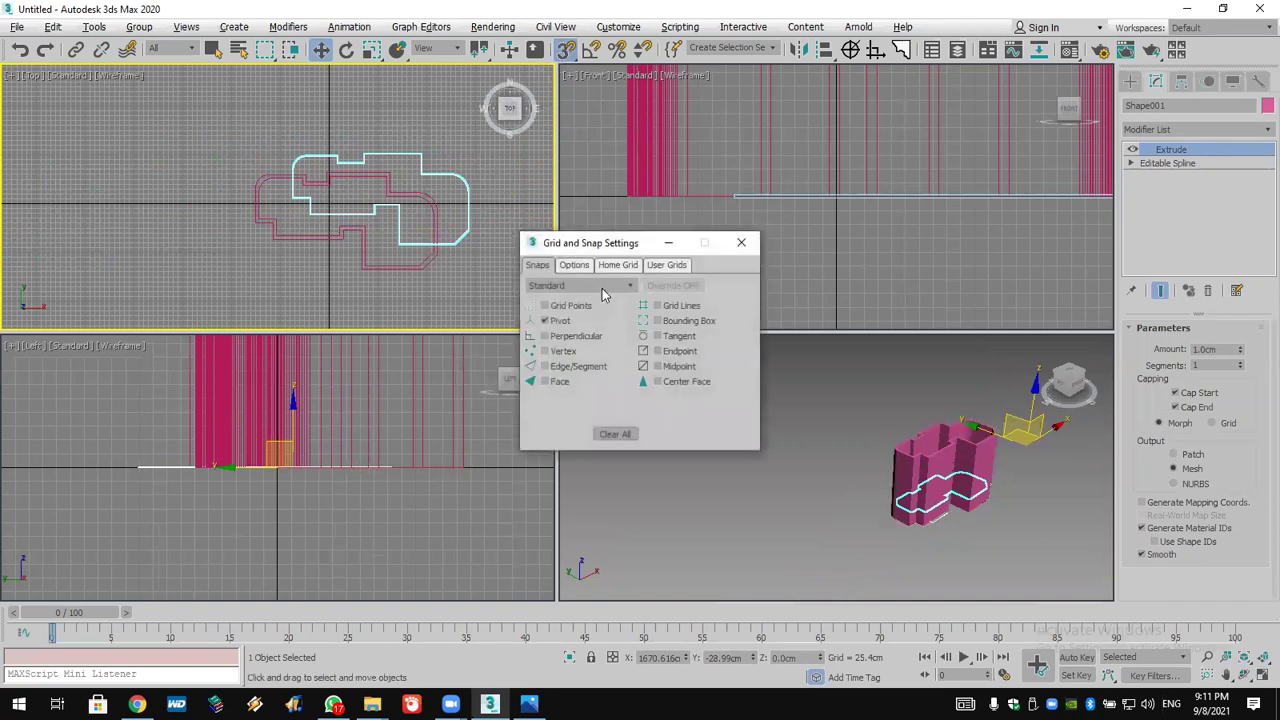
{"action": "left_click", "coordinate": [560, 320]}
{"action": "left_click", "coordinate": [560, 351]}
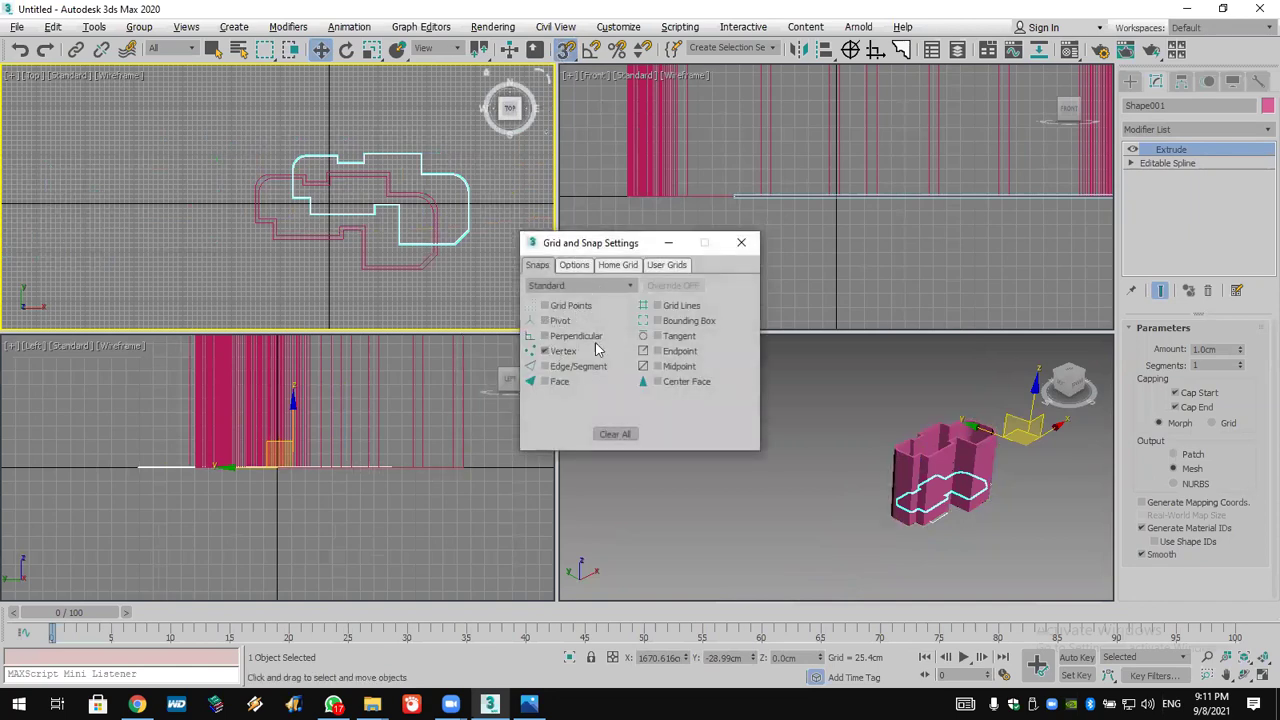
{"action": "left_click", "coordinate": [741, 244]}
Snap the slab into the inner wall contour and place a copy of it near the walls' base, about 6 cm high
{"action": "left_click_drag", "start_coordinate": [311, 214], "coordinate": [276, 234]}
{"action": "middle_click_drag", "start_coordinate": [1005, 438], "coordinate": [903, 449]}
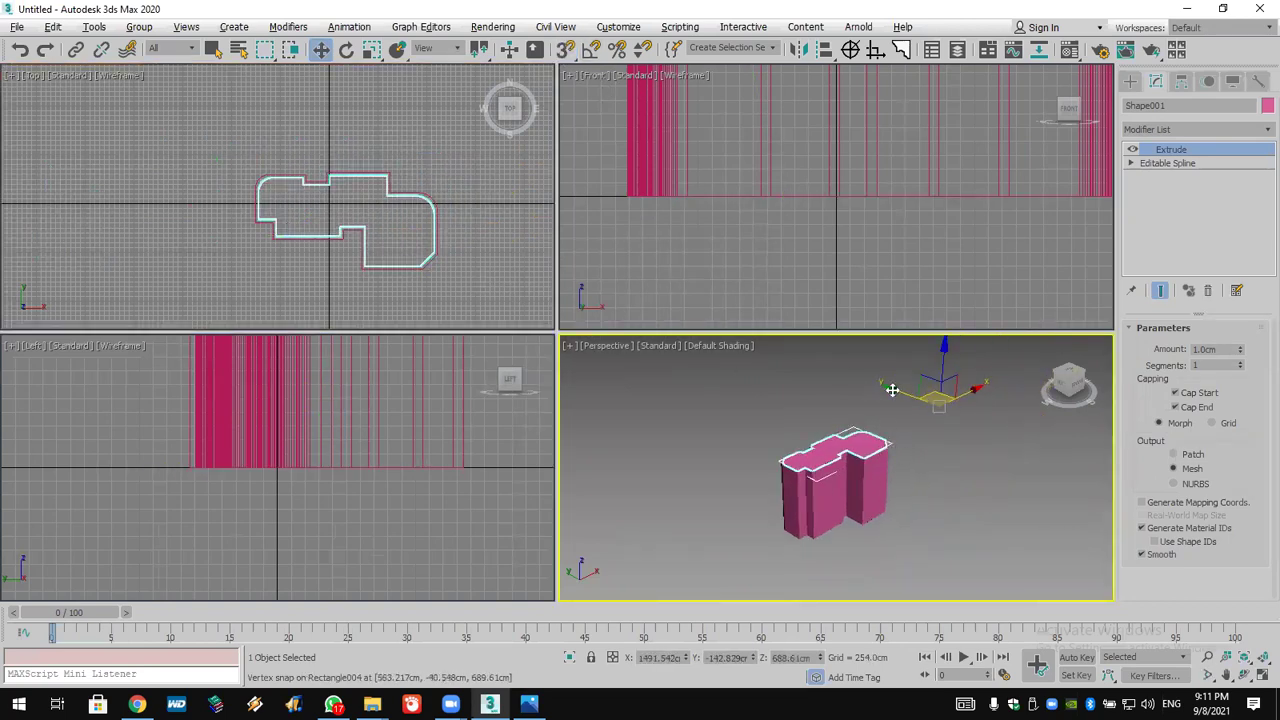
{"action": "left_click_drag", "start_coordinate": [943, 357], "coordinate": [948, 430]}
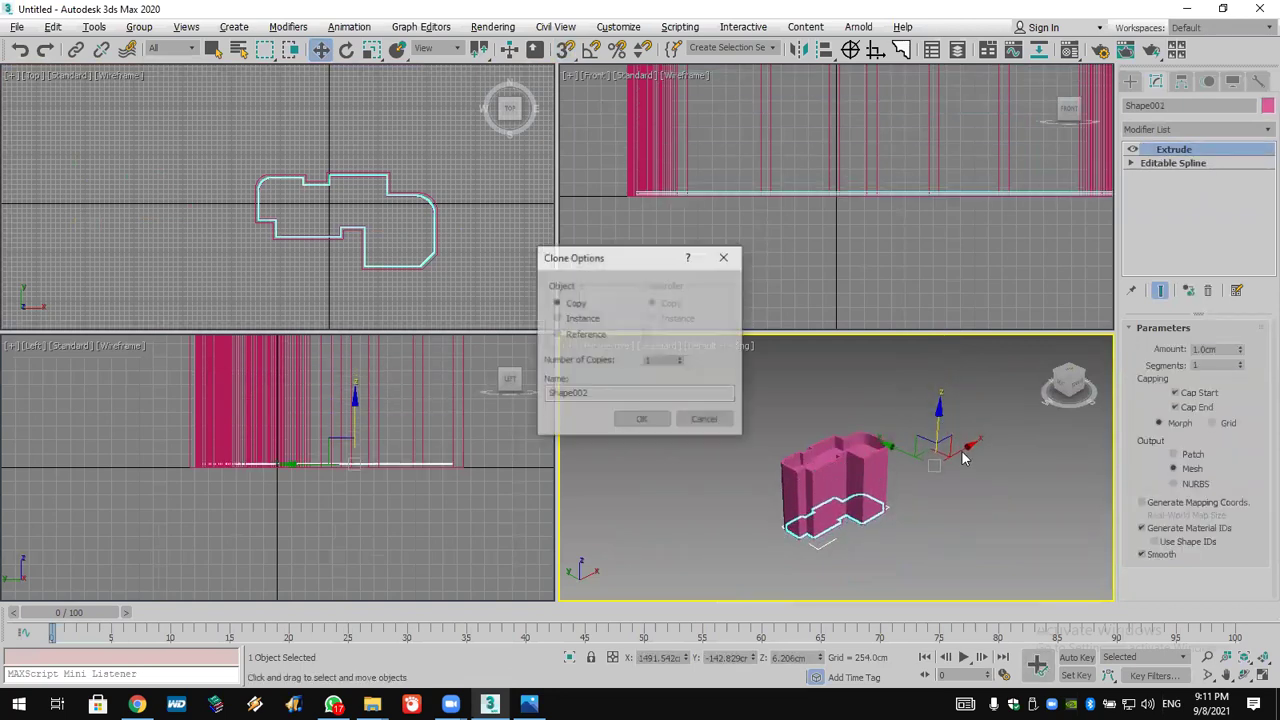
{"action": "left_click", "coordinate": [640, 422]}
{"action": "left_click", "coordinate": [715, 471]}
{"action": "scroll", "coordinate": [830, 480], "scroll_direction": "up", "scroll_amount": 5}
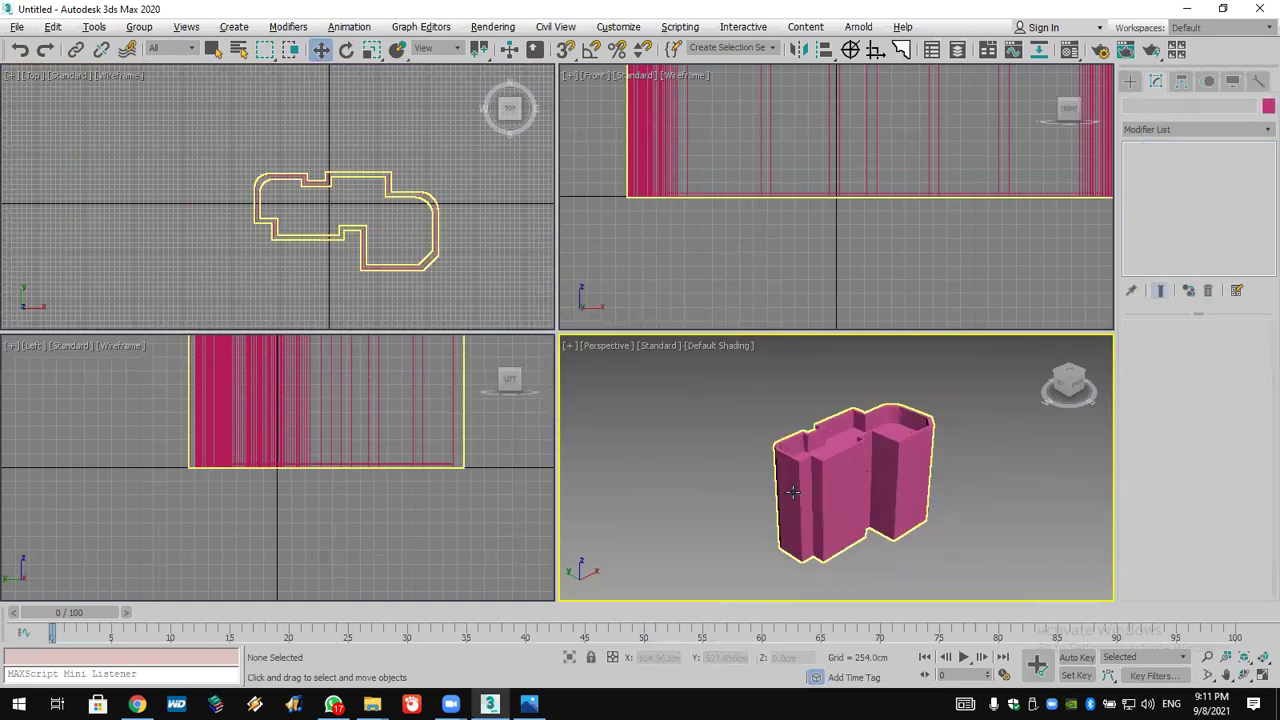
Reset the scene without saving the current model
{"action": "left_click", "coordinate": [17, 27]}
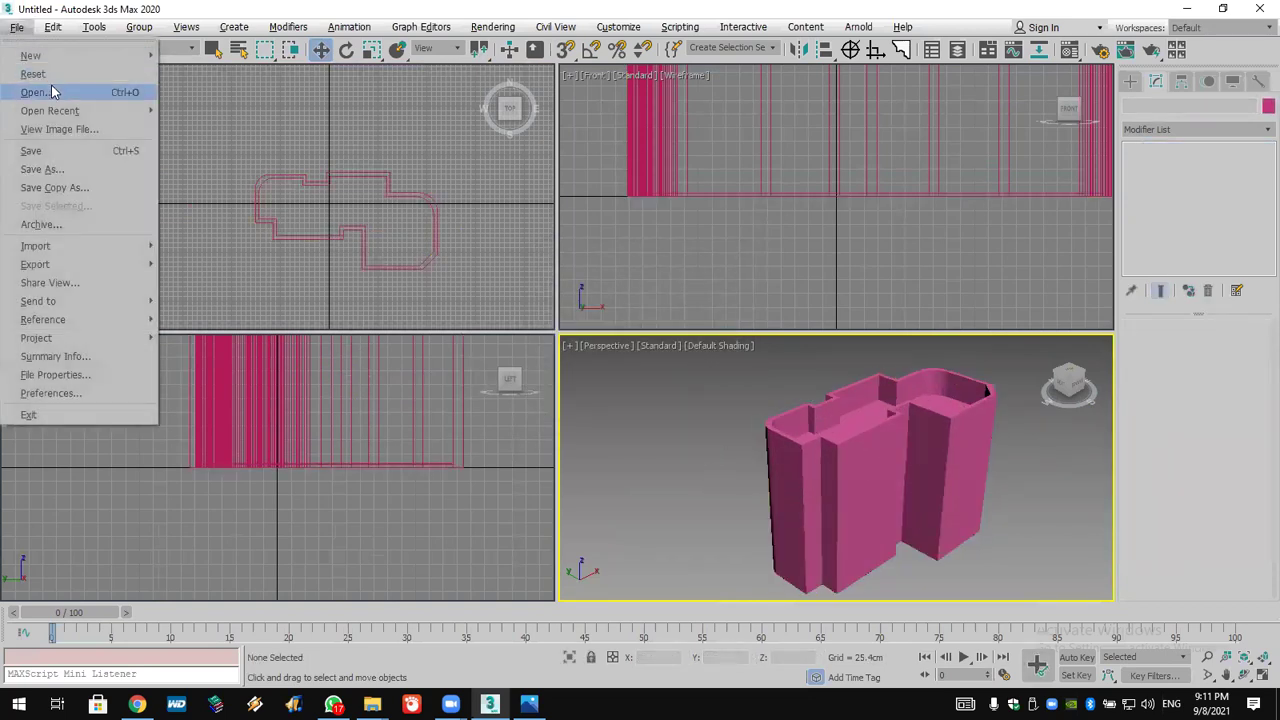
{"action": "left_click", "coordinate": [51, 78]}
{"action": "left_click", "coordinate": [655, 388]}
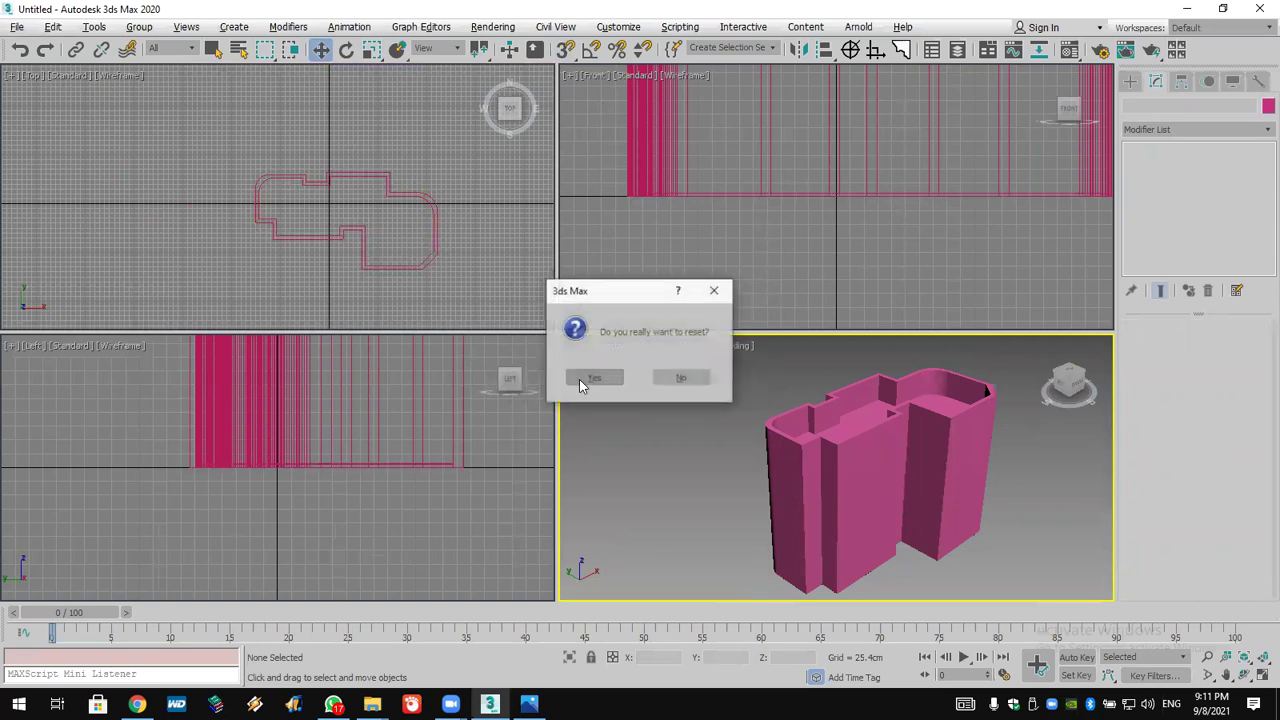
{"action": "left_click", "coordinate": [582, 377]}
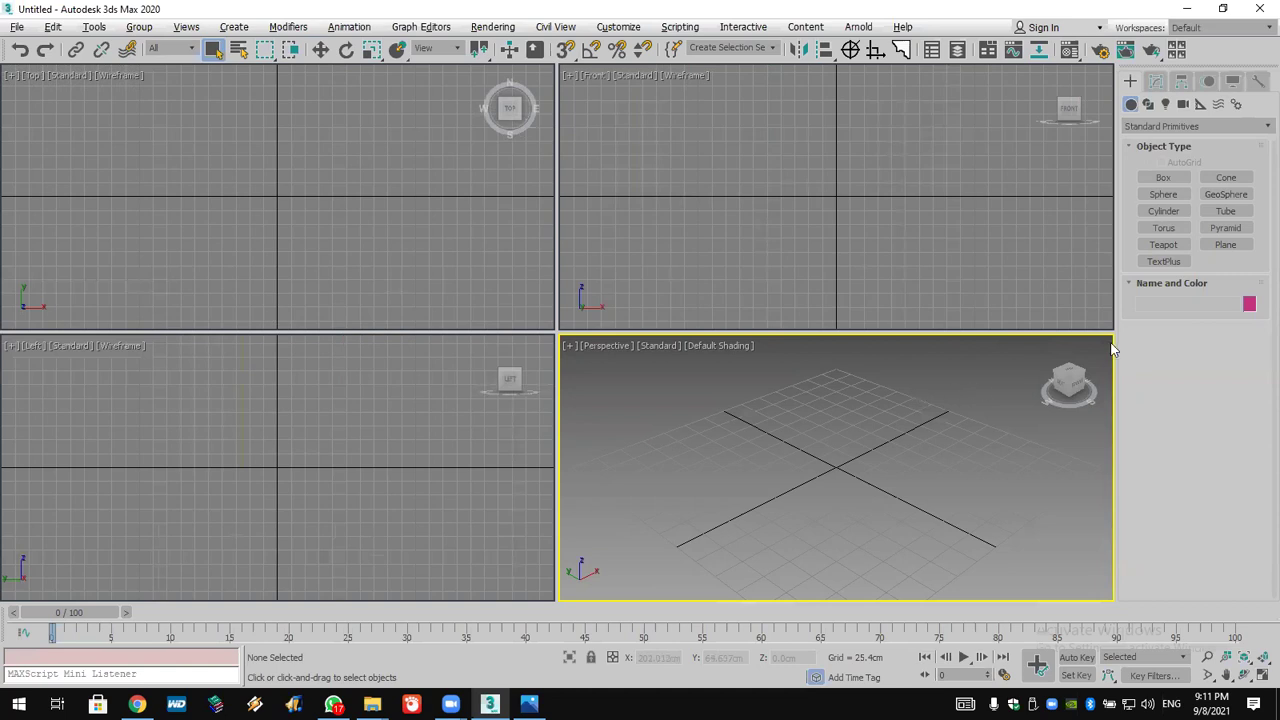
Draw four rectangle splines in the Top view, three overlapping in sequence and a fourth crossing the middle one's lower-right corner
{"action": "left_click", "coordinate": [416, 165]}
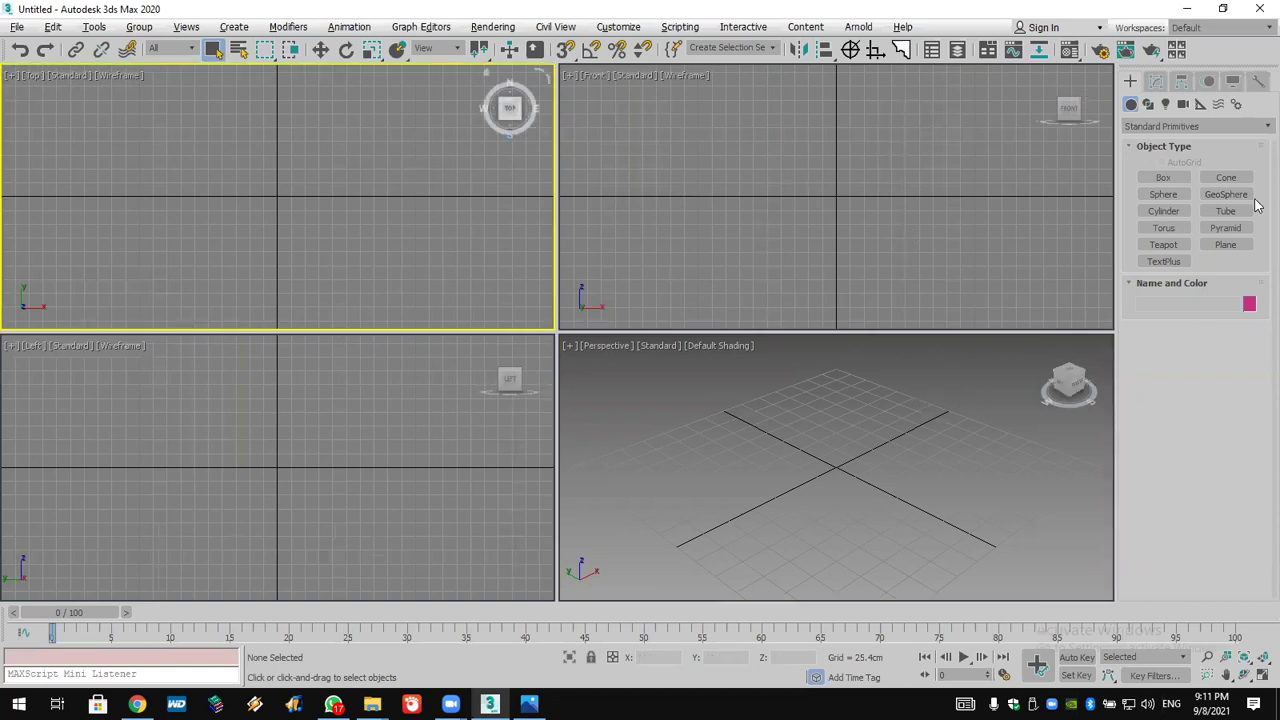
{"action": "left_click", "coordinate": [1148, 104]}
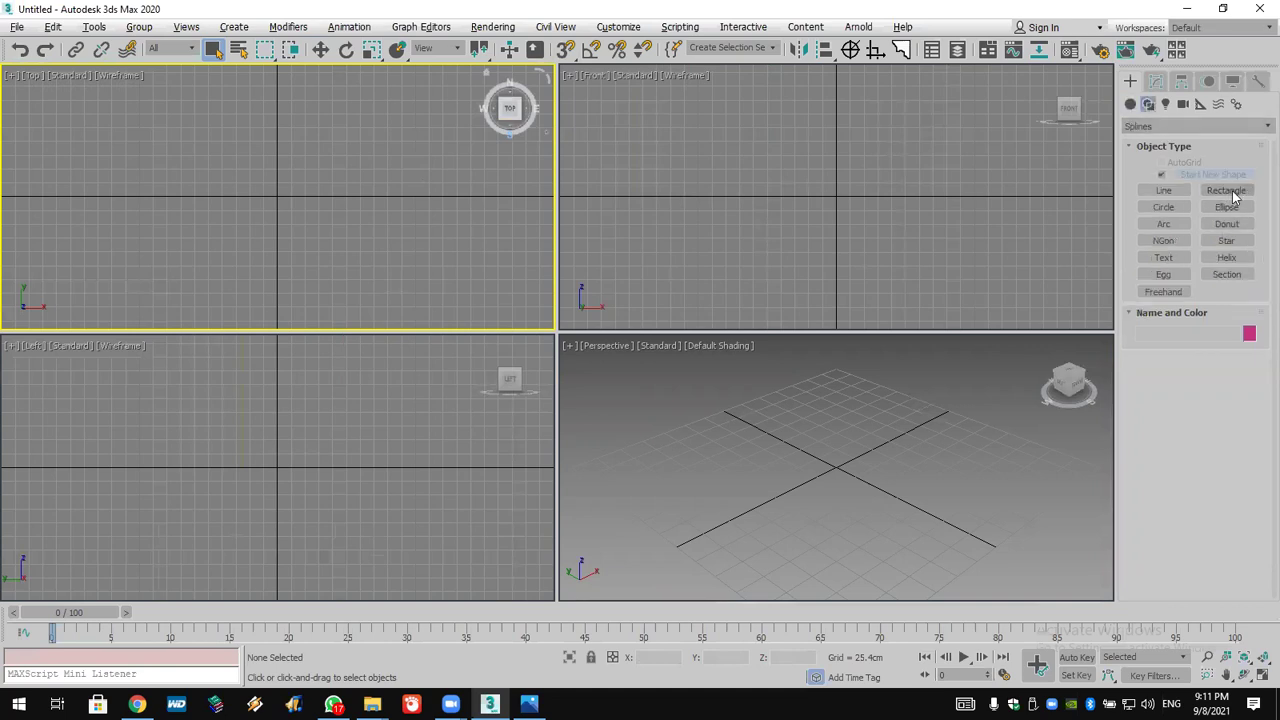
{"action": "left_click", "coordinate": [1226, 190]}
{"action": "left_click_drag", "start_coordinate": [97, 107], "coordinate": [267, 225]}
{"action": "left_click_drag", "start_coordinate": [205, 186], "coordinate": [411, 334]}
{"action": "left_click_drag", "start_coordinate": [336, 117], "coordinate": [456, 256]}
{"action": "scroll", "coordinate": [456, 250], "scroll_direction": "down", "scroll_amount": 3}
{"action": "middle_click_drag", "start_coordinate": [488, 273], "coordinate": [409, 237]}
{"action": "left_click_drag", "start_coordinate": [409, 284], "coordinate": [302, 214]}
{"action": "left_click", "coordinate": [764, 429]}
{"action": "left_click", "coordinate": [434, 189]}
{"action": "right_click", "coordinate": [431, 103]}
Select all four rectangles and set their object color to white
{"action": "left_click_drag", "start_coordinate": [437, 106], "coordinate": [163, 334]}
{"action": "left_click", "coordinate": [1249, 334]}
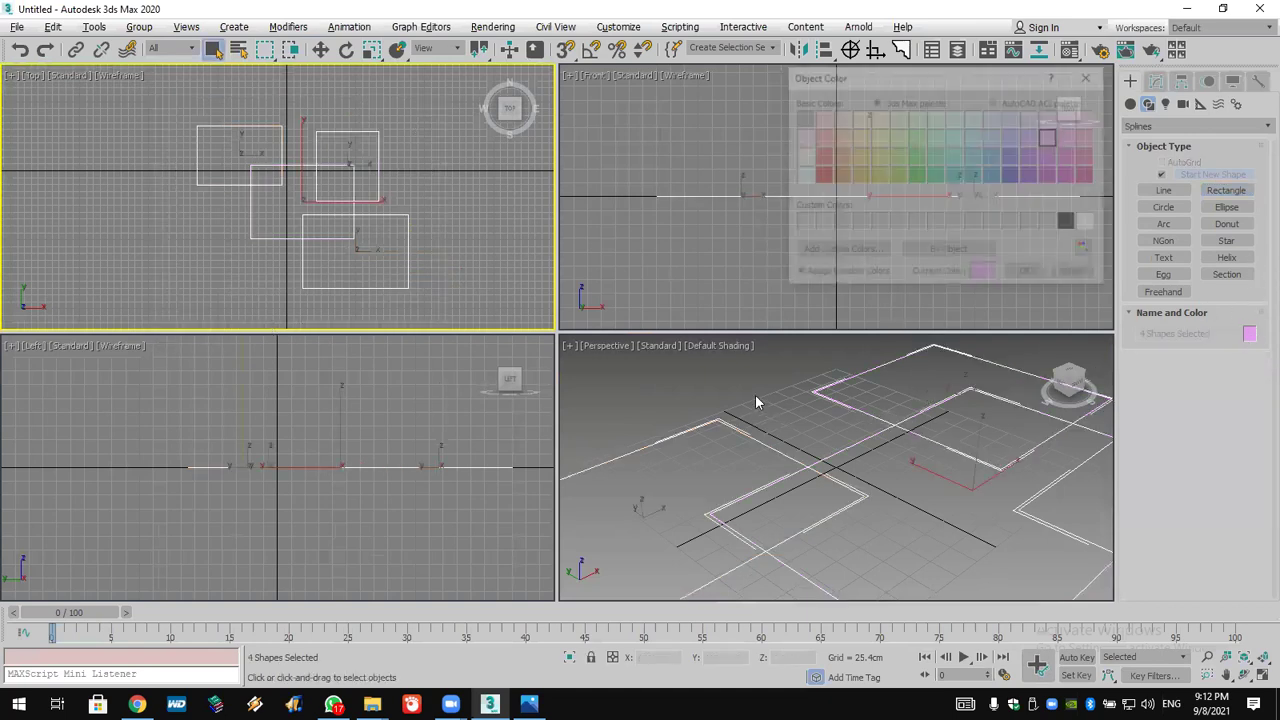
{"action": "left_click", "coordinate": [1090, 222]}
{"action": "left_click", "coordinate": [1028, 274]}
{"action": "left_click", "coordinate": [962, 460]}
{"action": "middle_click_drag", "start_coordinate": [962, 460], "coordinate": [926, 440]}
{"action": "middle_click_drag", "start_coordinate": [850, 440], "coordinate": [828, 443]}
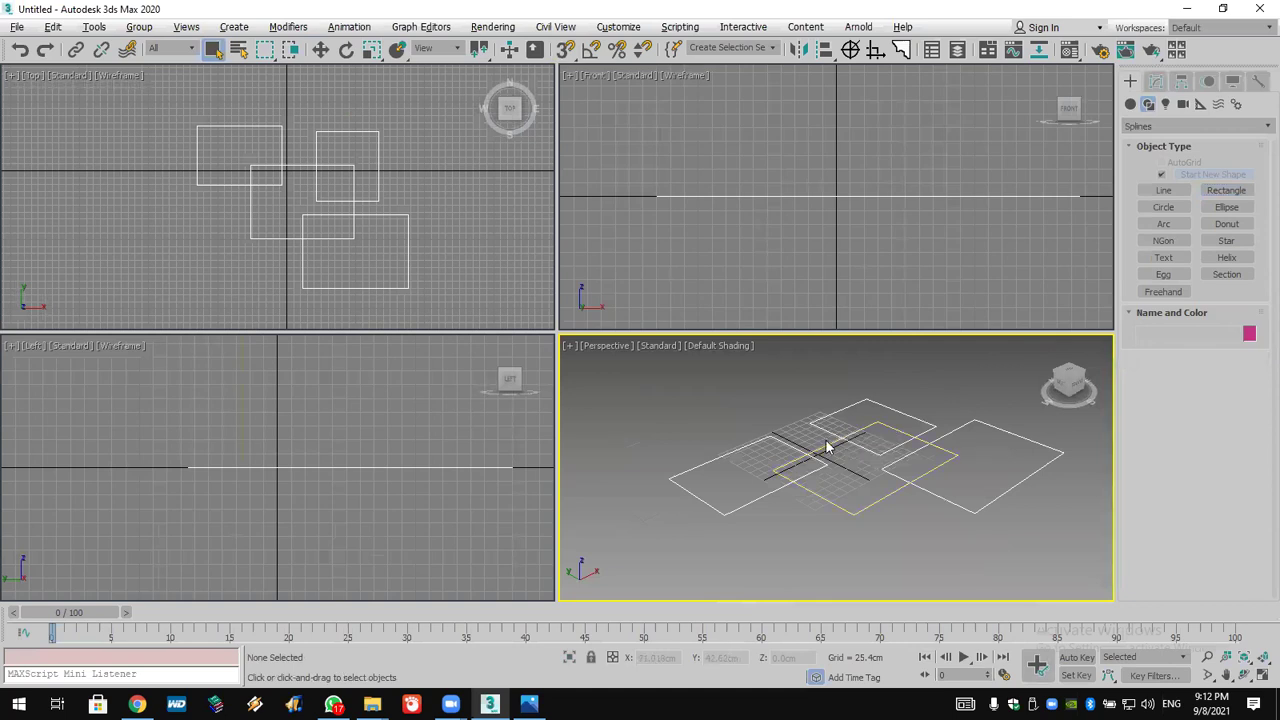
{"action": "scroll", "coordinate": [472, 262], "scroll_direction": "up", "scroll_amount": 3}
{"action": "middle_click_drag", "start_coordinate": [472, 262], "coordinate": [513, 273]}
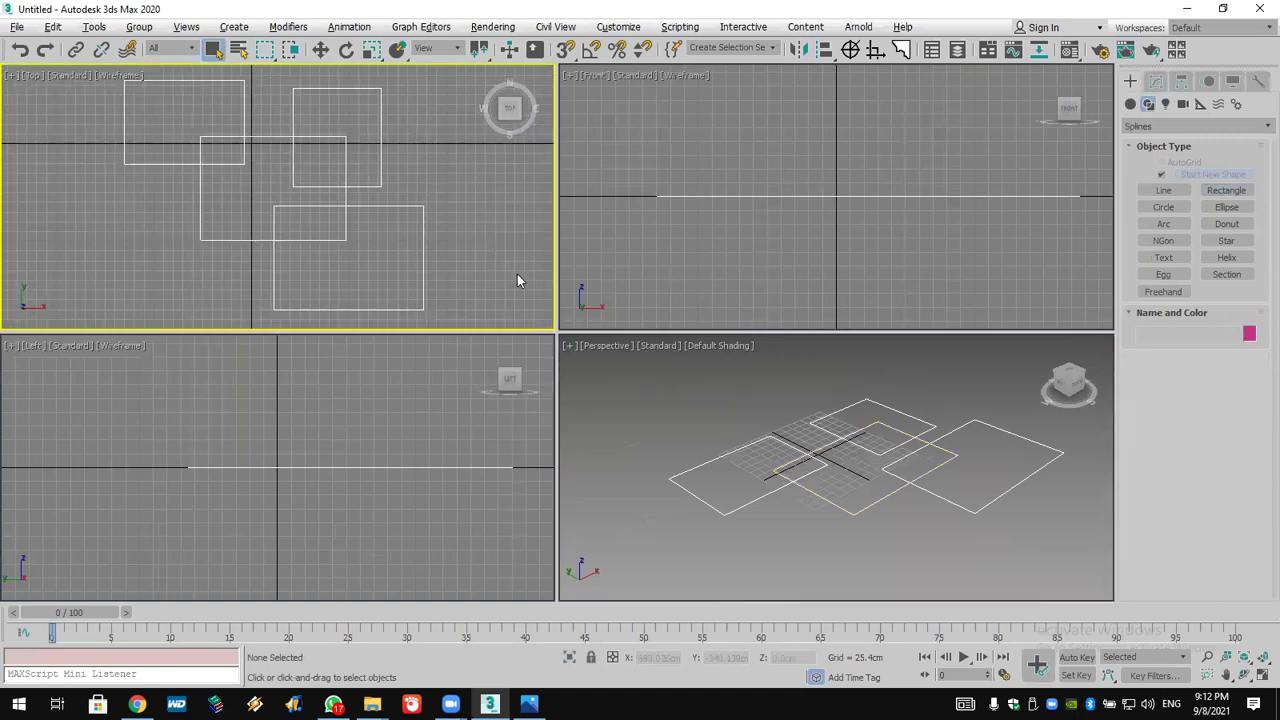
{"action": "scroll", "coordinate": [810, 447], "scroll_direction": "down", "scroll_amount": 2}
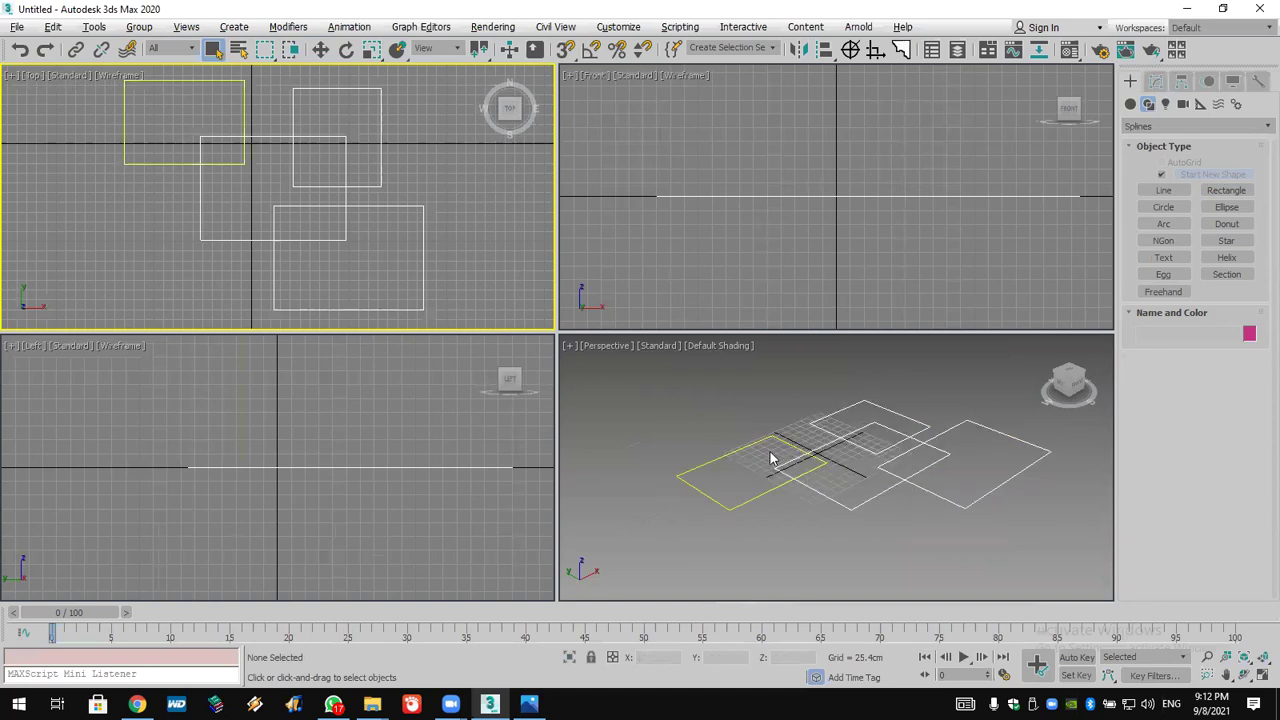
{"action": "middle_click_drag", "start_coordinate": [922, 507], "coordinate": [936, 513]}
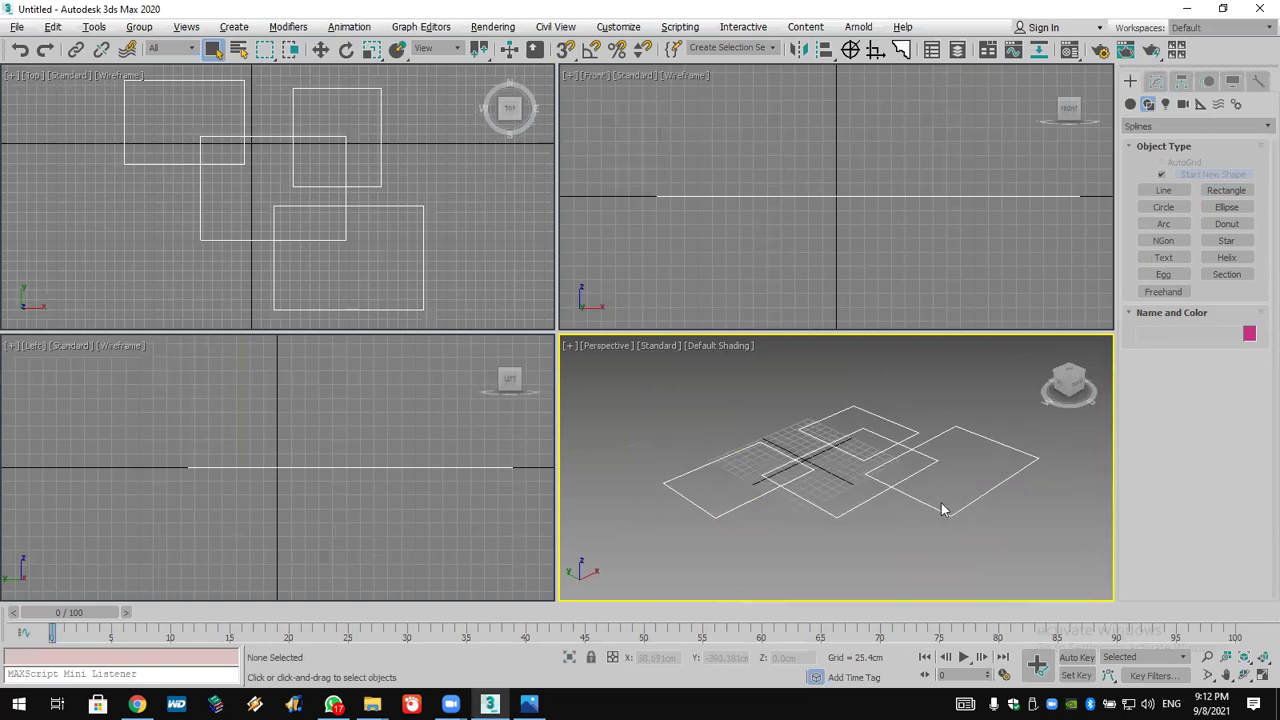
{"action": "left_click", "coordinate": [1261, 676]}
{"action": "left_click", "coordinate": [1261, 676]}
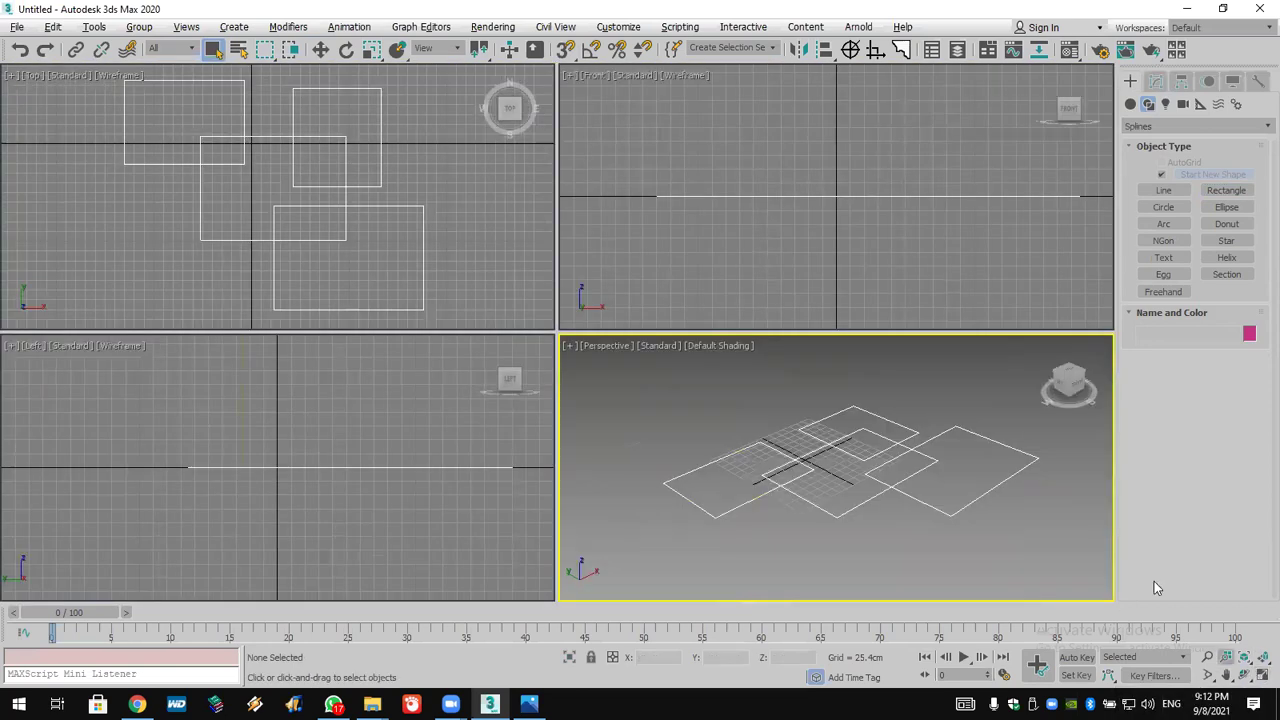
Add an Edit Spline modifier to the lower-right rectangle in the Top view
{"action": "left_click", "coordinate": [490, 200]}
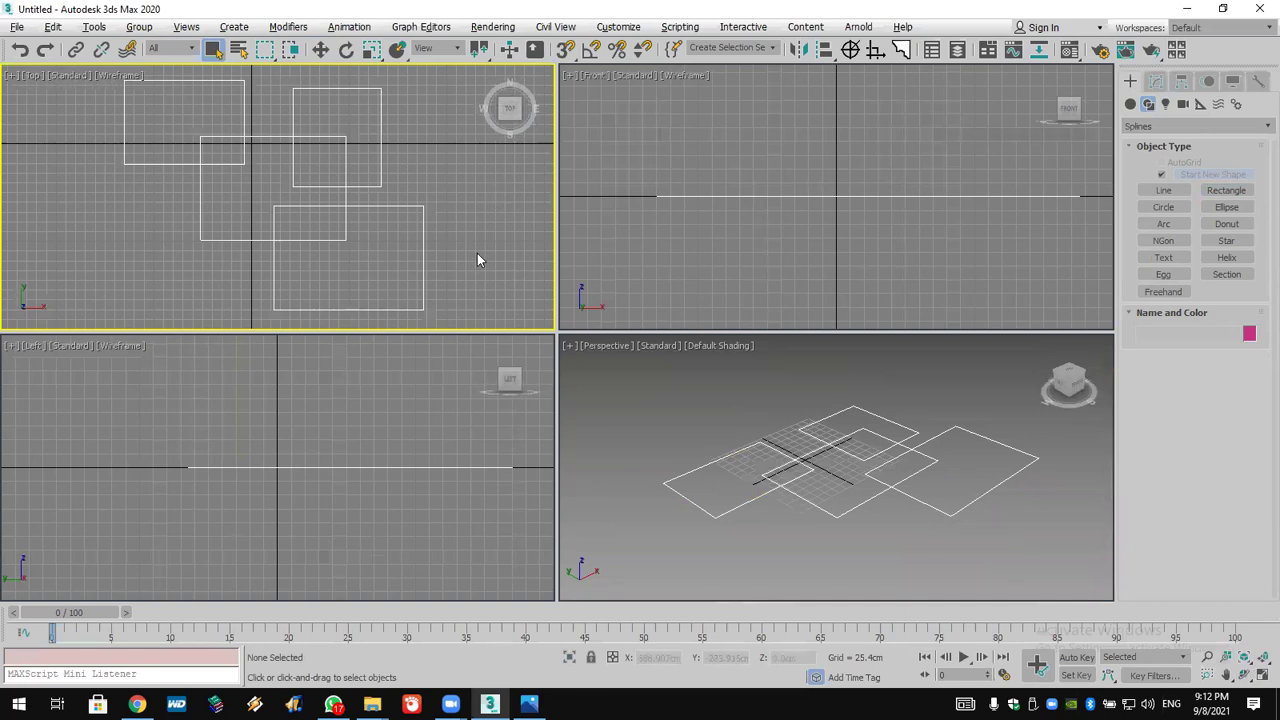
{"action": "left_click", "coordinate": [425, 258]}
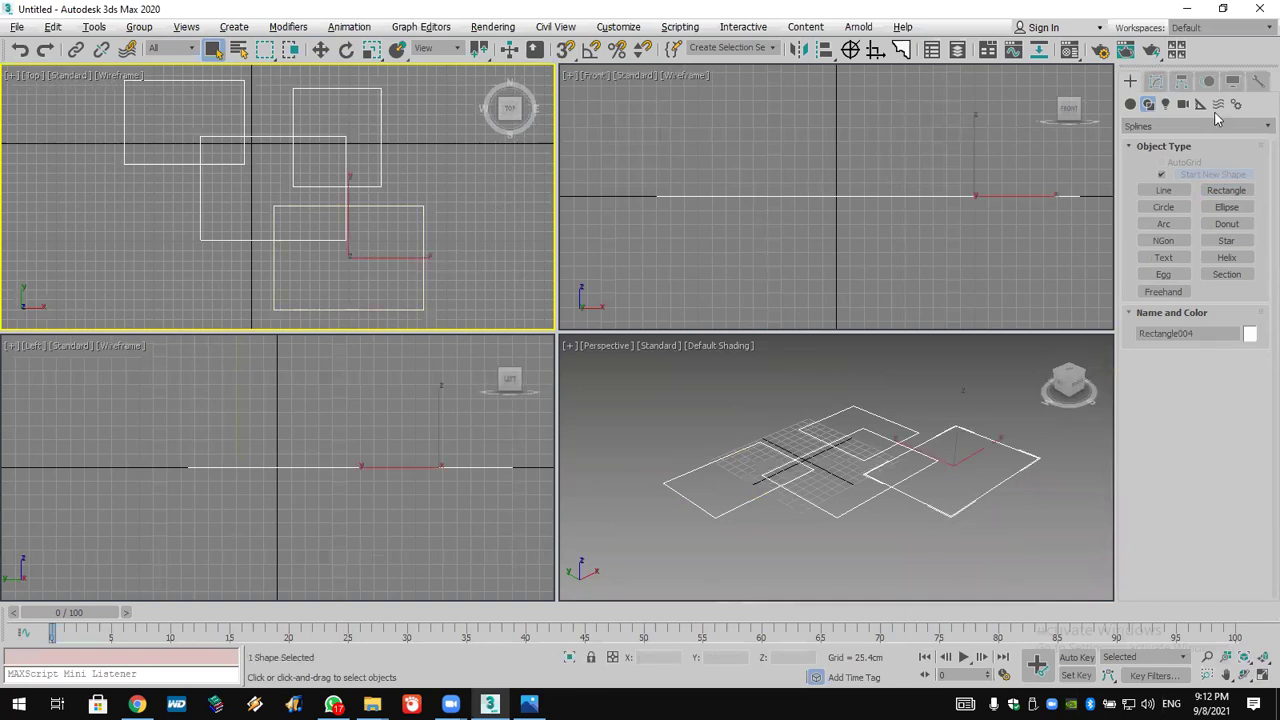
{"action": "left_click", "coordinate": [1155, 82]}
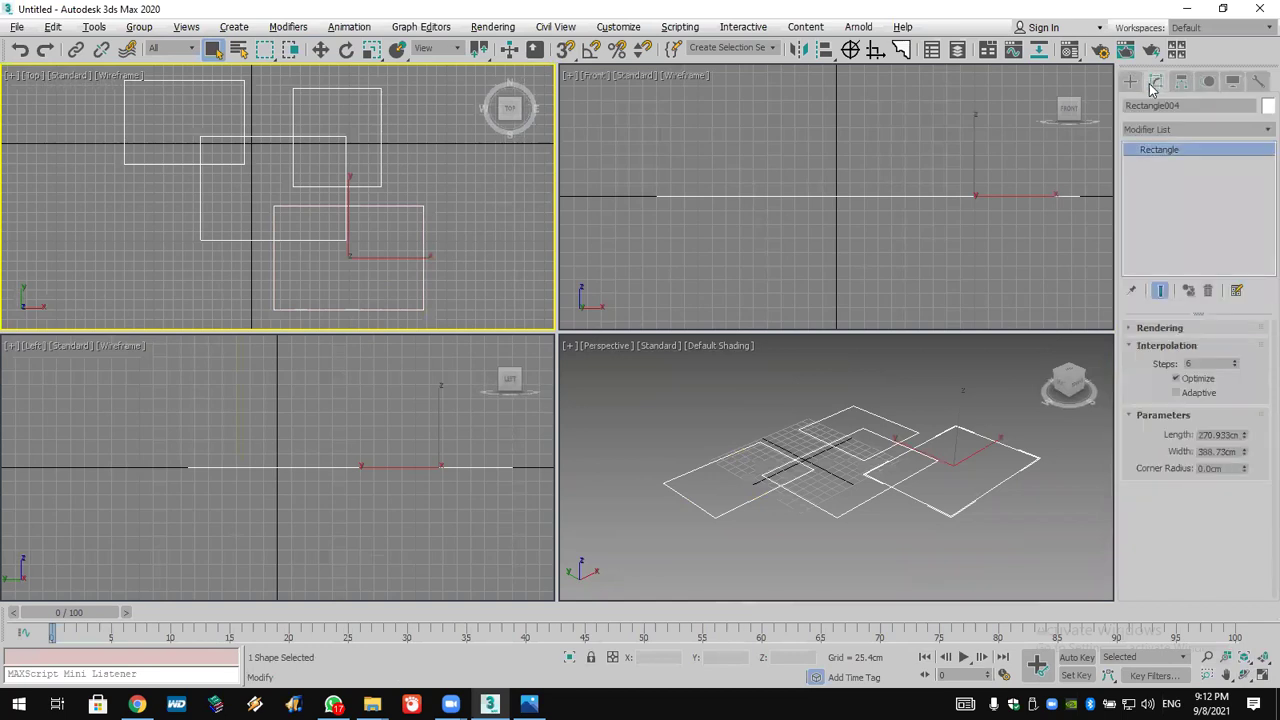
{"action": "left_click", "coordinate": [1171, 133]}
{"action": "key", "text": "e"}
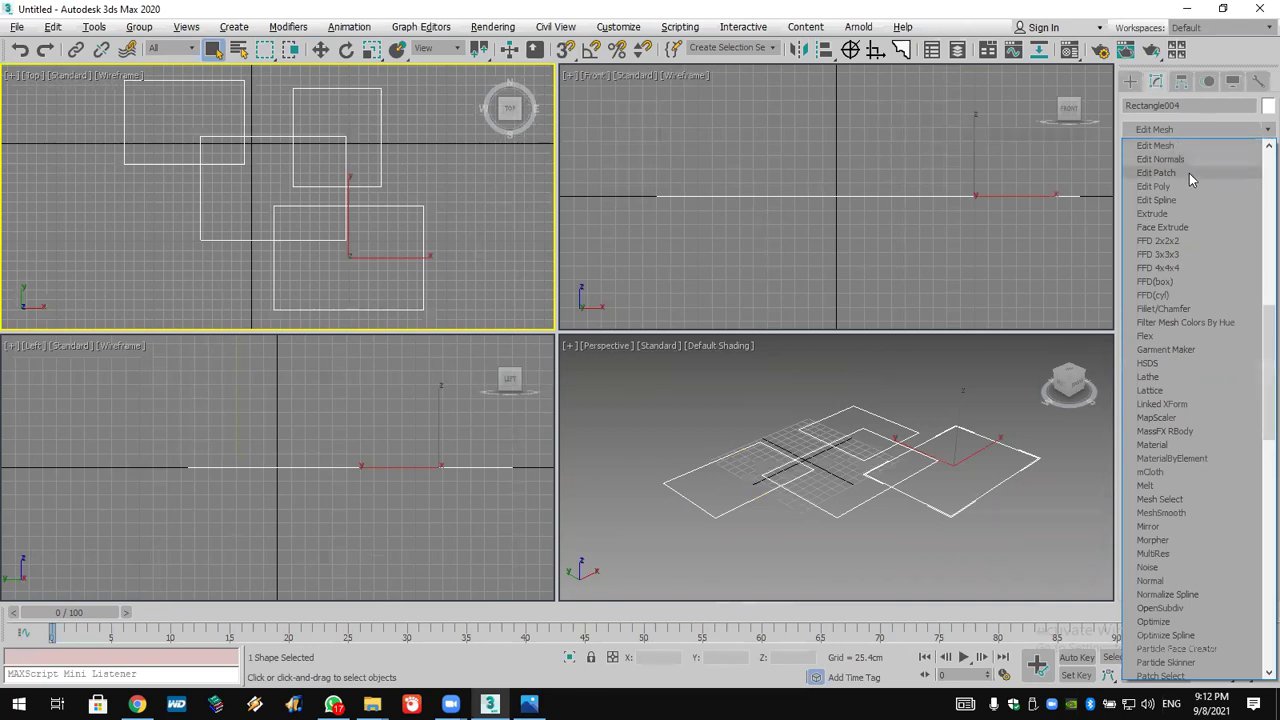
{"action": "left_click", "coordinate": [1181, 200]}
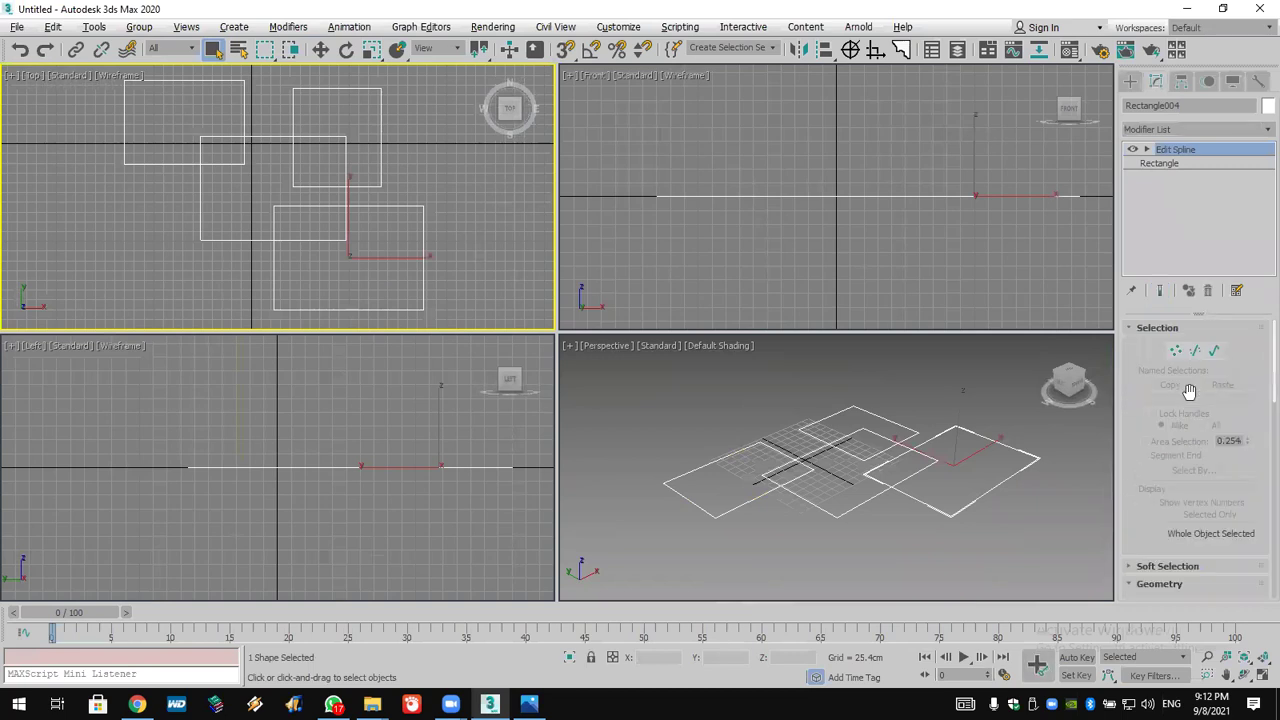
Attach Rectangle001, Rectangle002 and Rectangle003 to the selected rectangle with Attach Multiple
{"action": "scroll", "coordinate": [1142, 450], "scroll_direction": "down", "scroll_amount": 5}
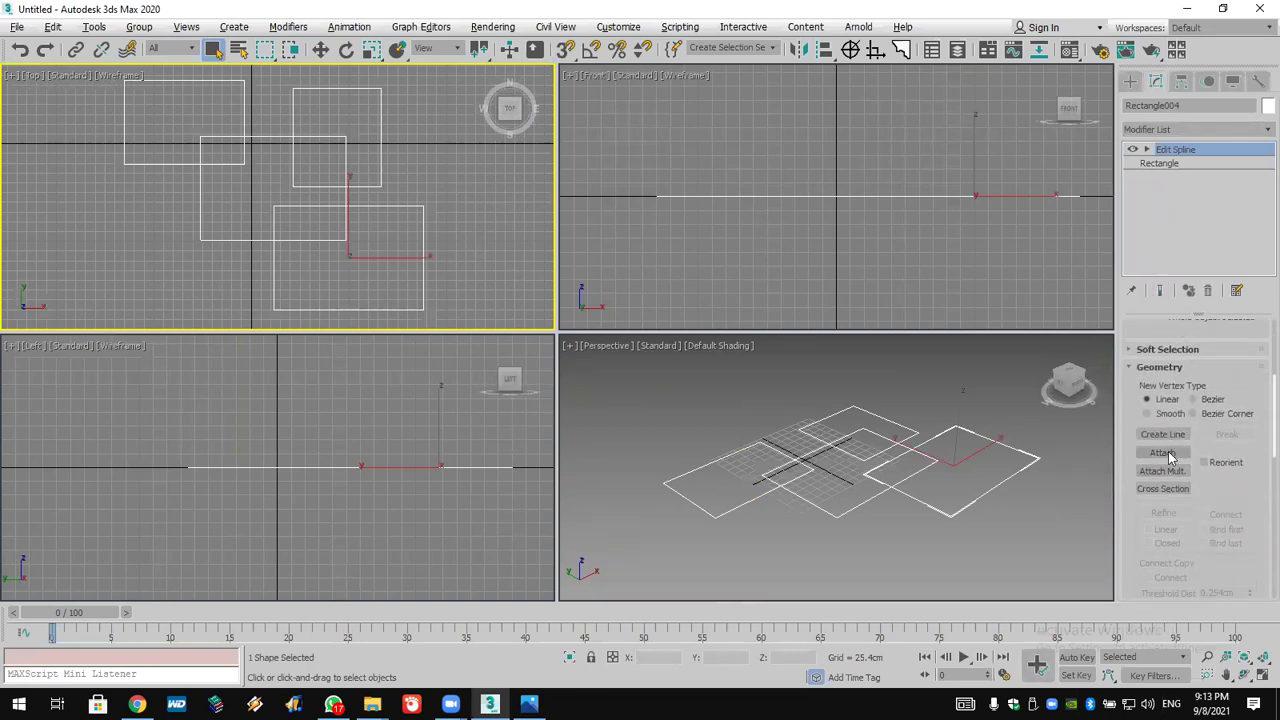
{"action": "left_click", "coordinate": [1175, 472]}
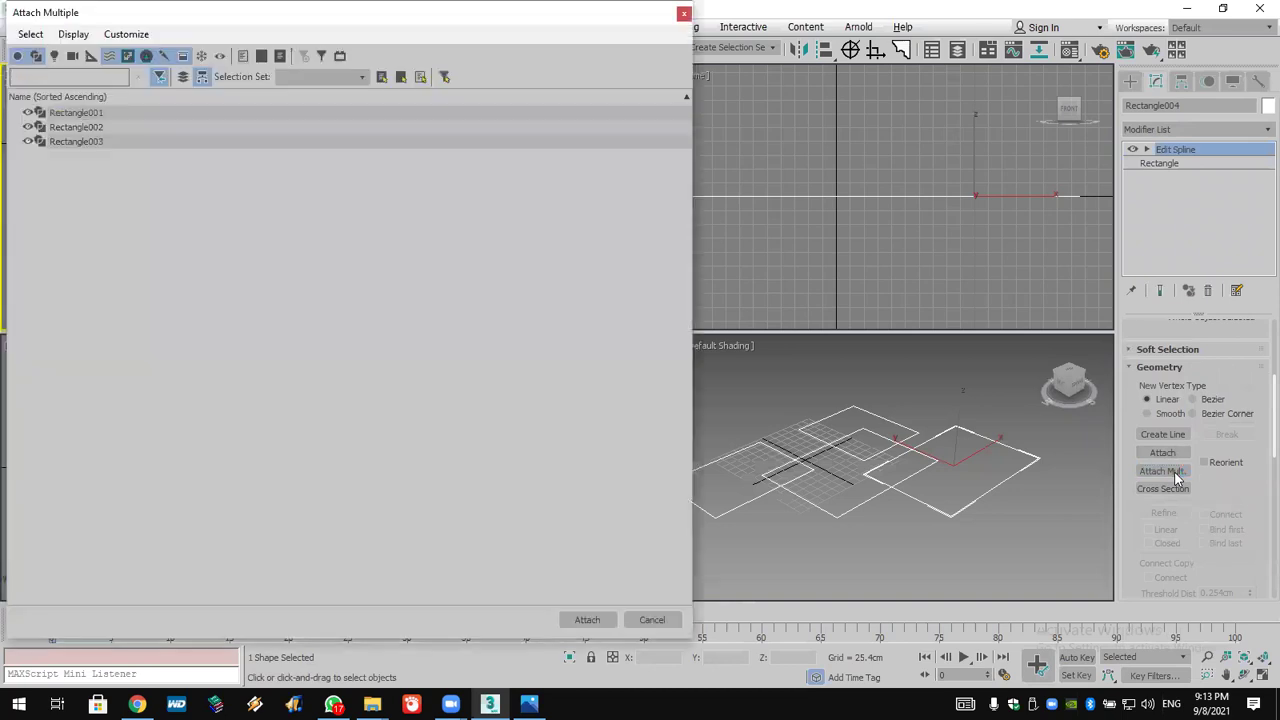
{"action": "left_click", "coordinate": [682, 16]}
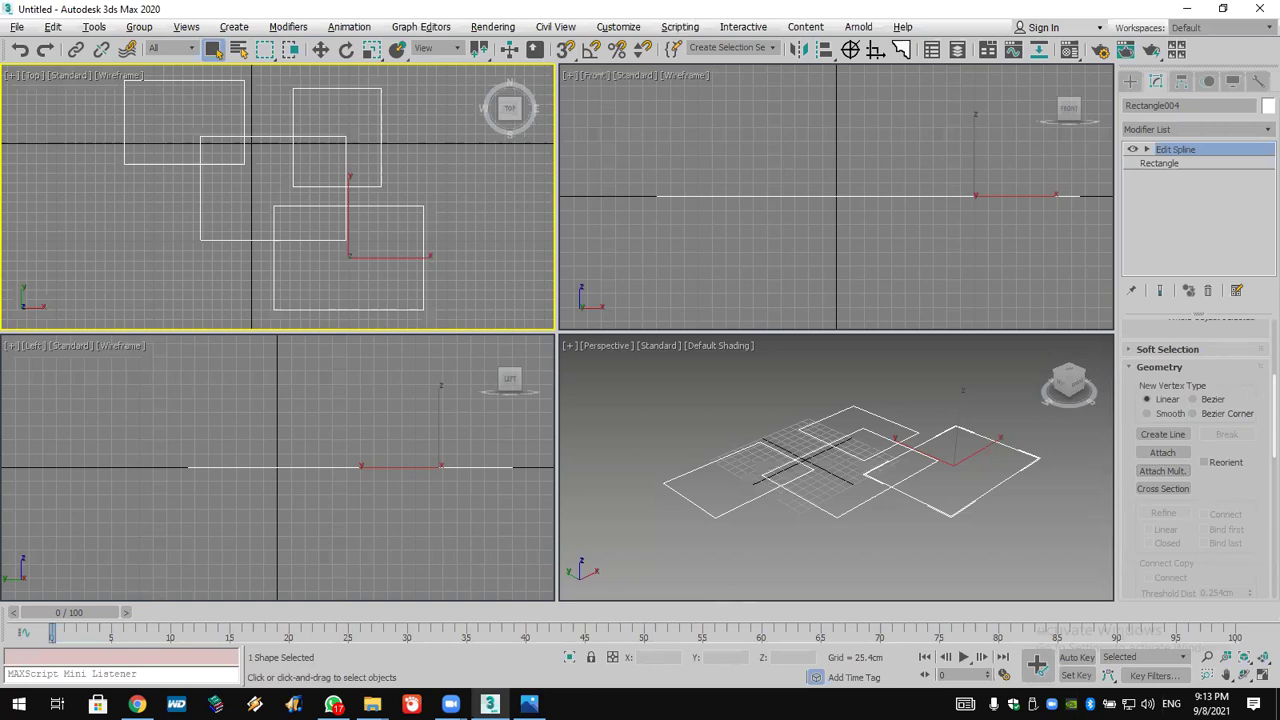
{"action": "left_click", "coordinate": [1186, 469]}
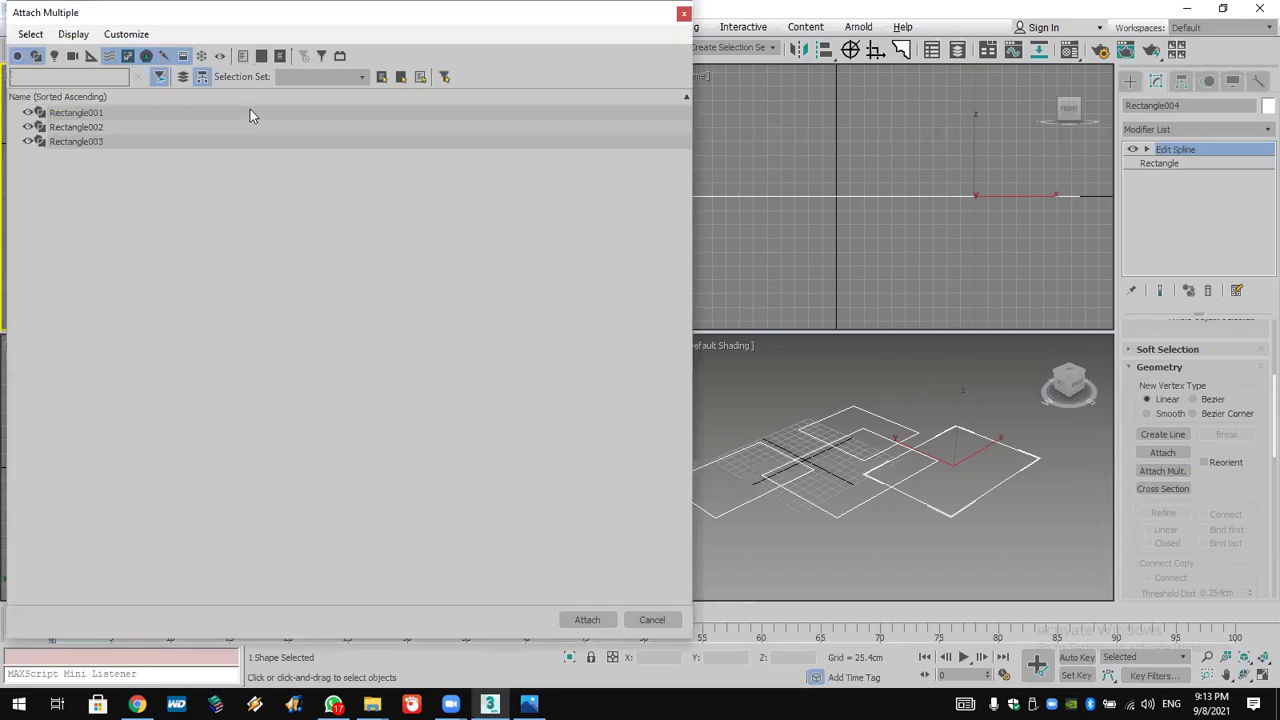
{"action": "left_click", "coordinate": [250, 113]}
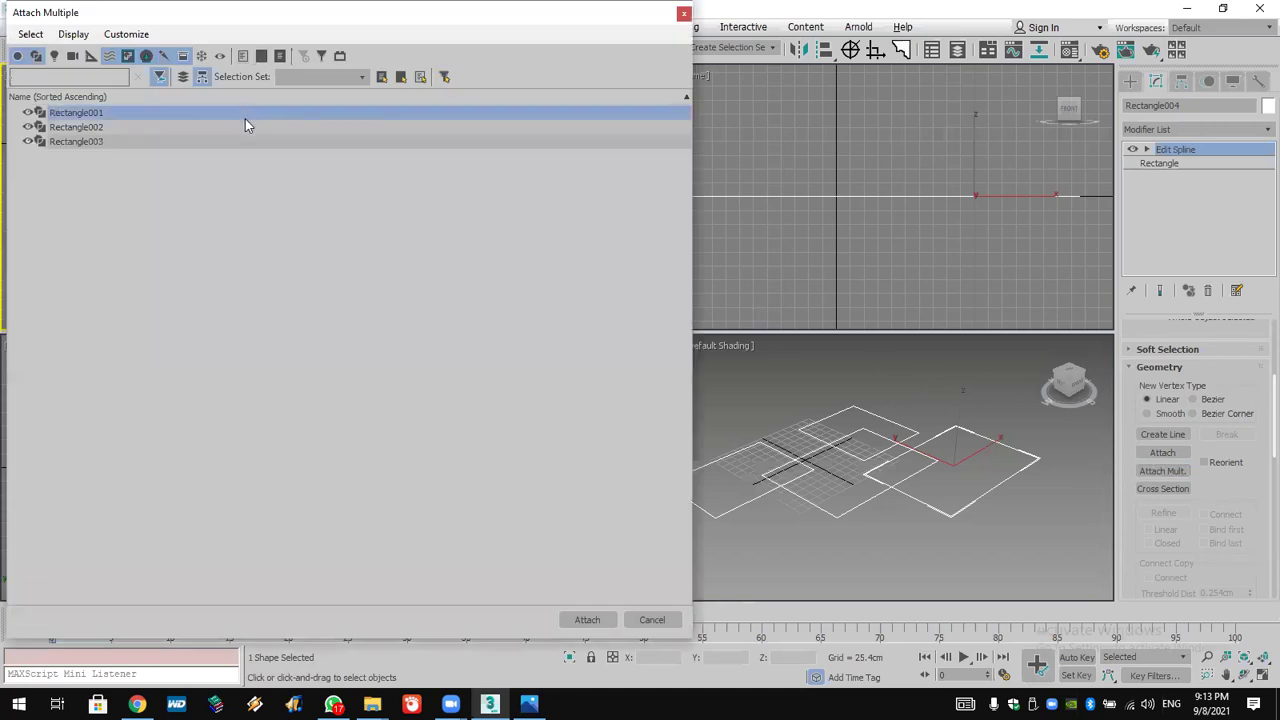
{"action": "left_click", "coordinate": [245, 141], "text": "shift"}
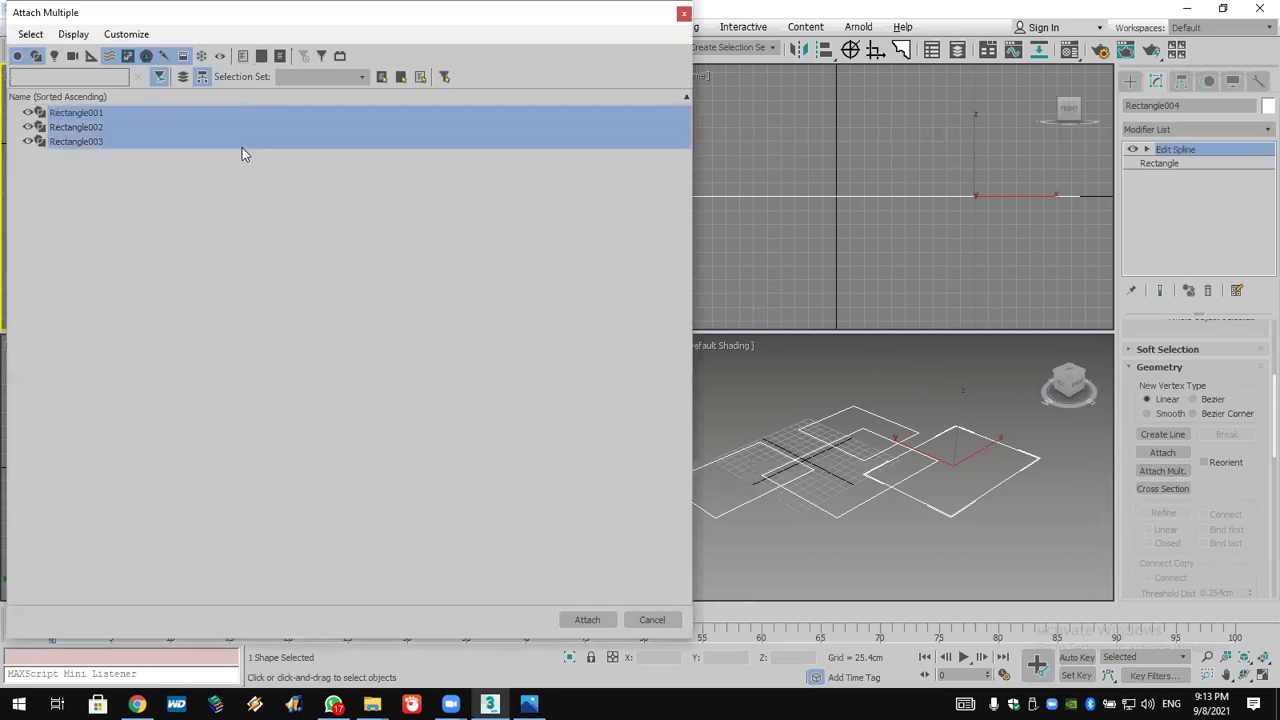
{"action": "left_click", "coordinate": [588, 620]}
Switch to Spline sub-object level and select the lower-right rectangle's spline
{"action": "middle_click", "coordinate": [942, 484]}
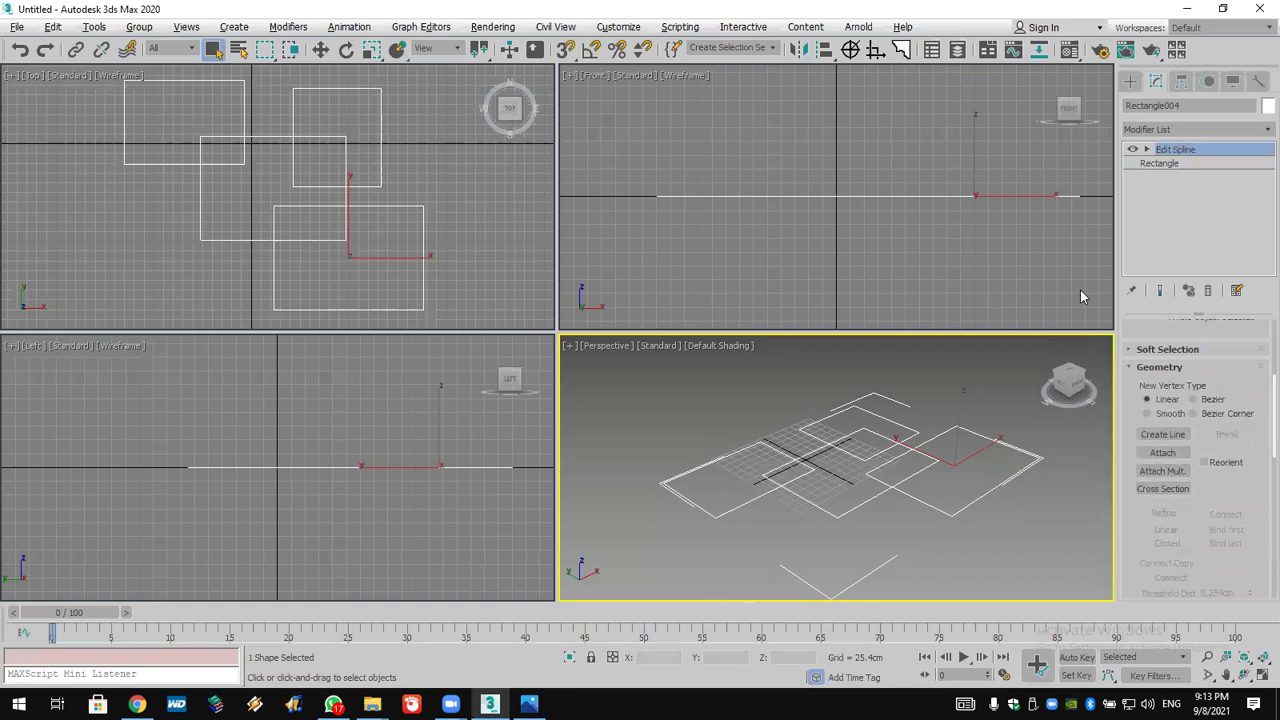
{"action": "left_click", "coordinate": [1147, 149]}
{"action": "left_click", "coordinate": [1182, 191]}
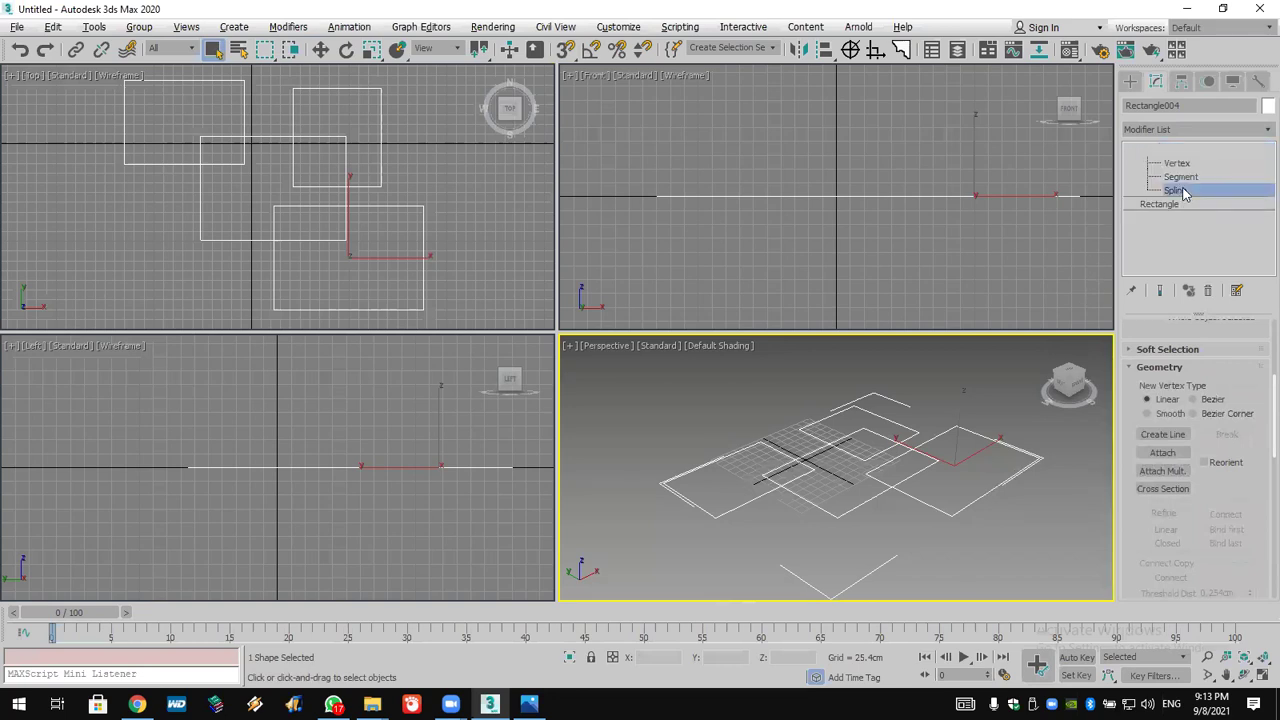
{"action": "left_click", "coordinate": [1008, 480]}
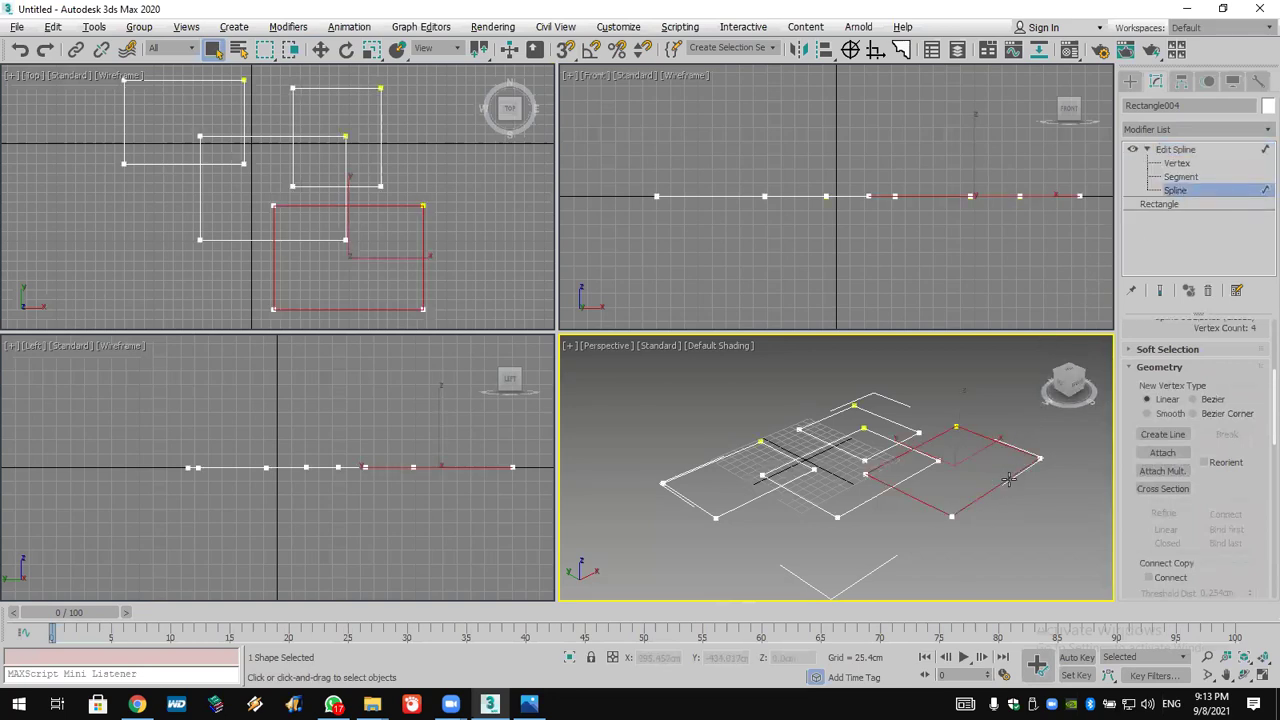
{"action": "left_click_drag", "start_coordinate": [1133, 560], "coordinate": [1145, 176]}
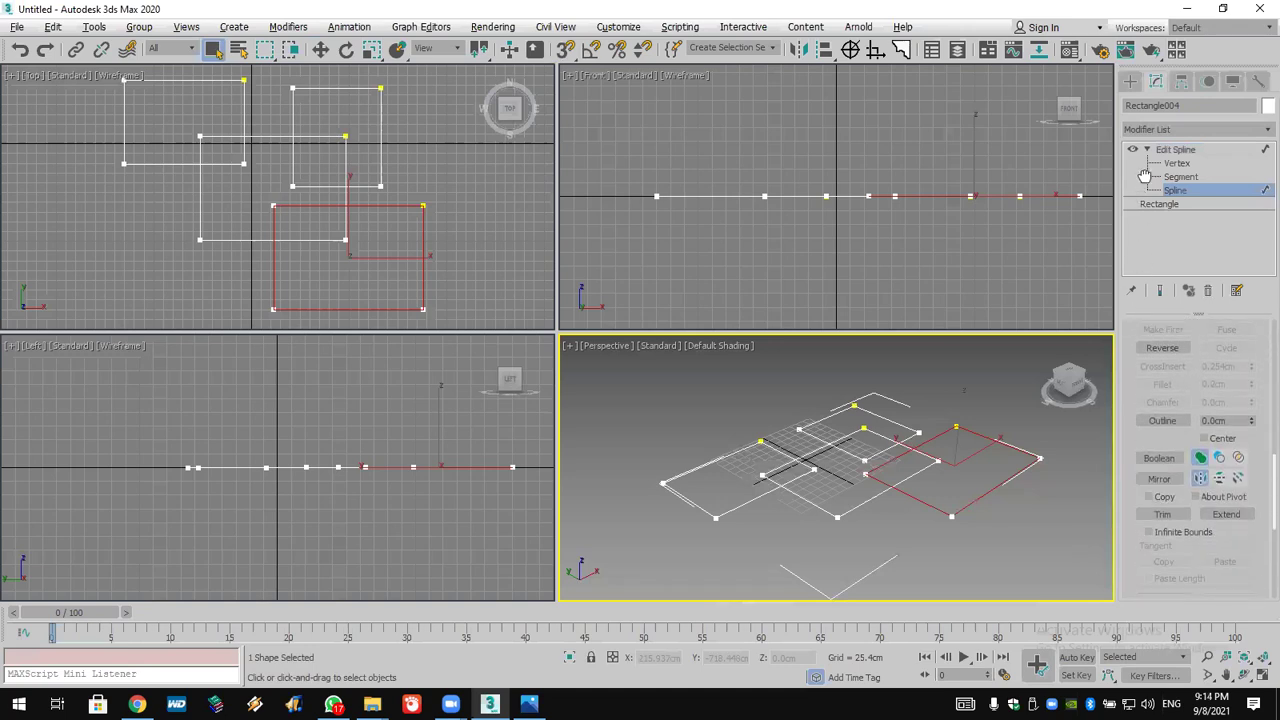
Try a Boolean union of the selected spline with the middle rectangle, and undo it
{"action": "left_click", "coordinate": [1160, 441]}
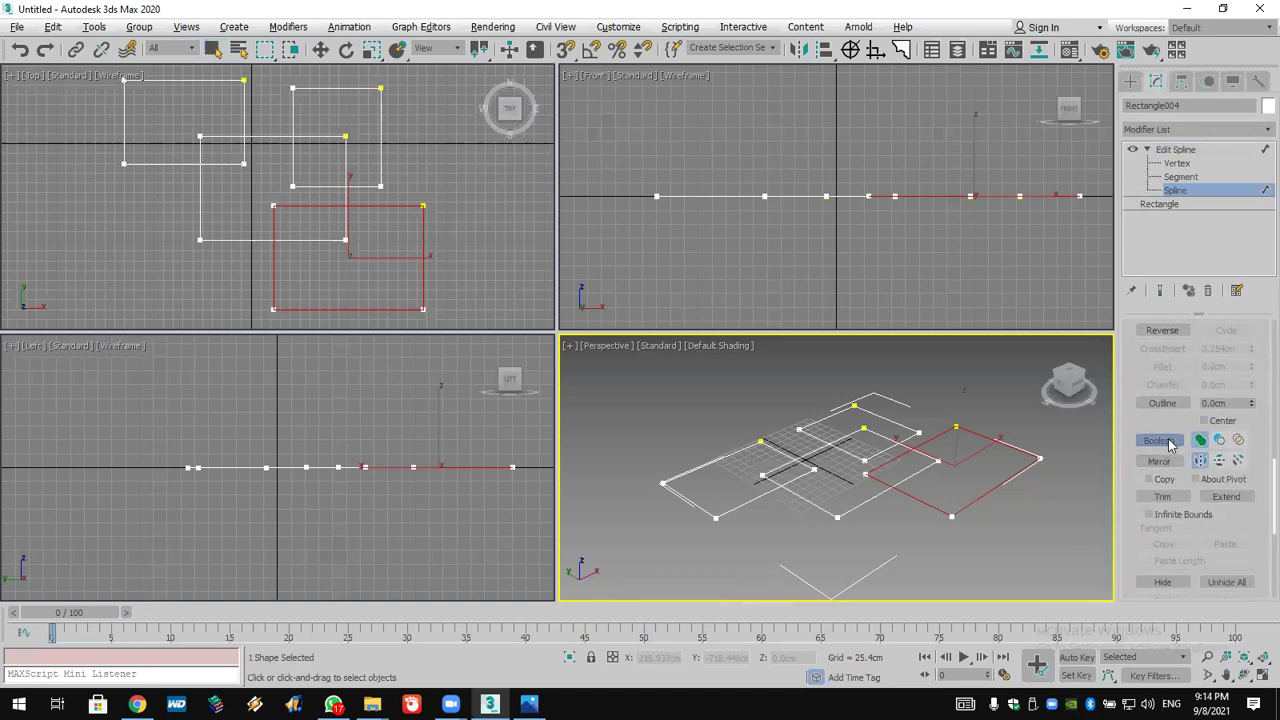
{"action": "left_click", "coordinate": [844, 511]}
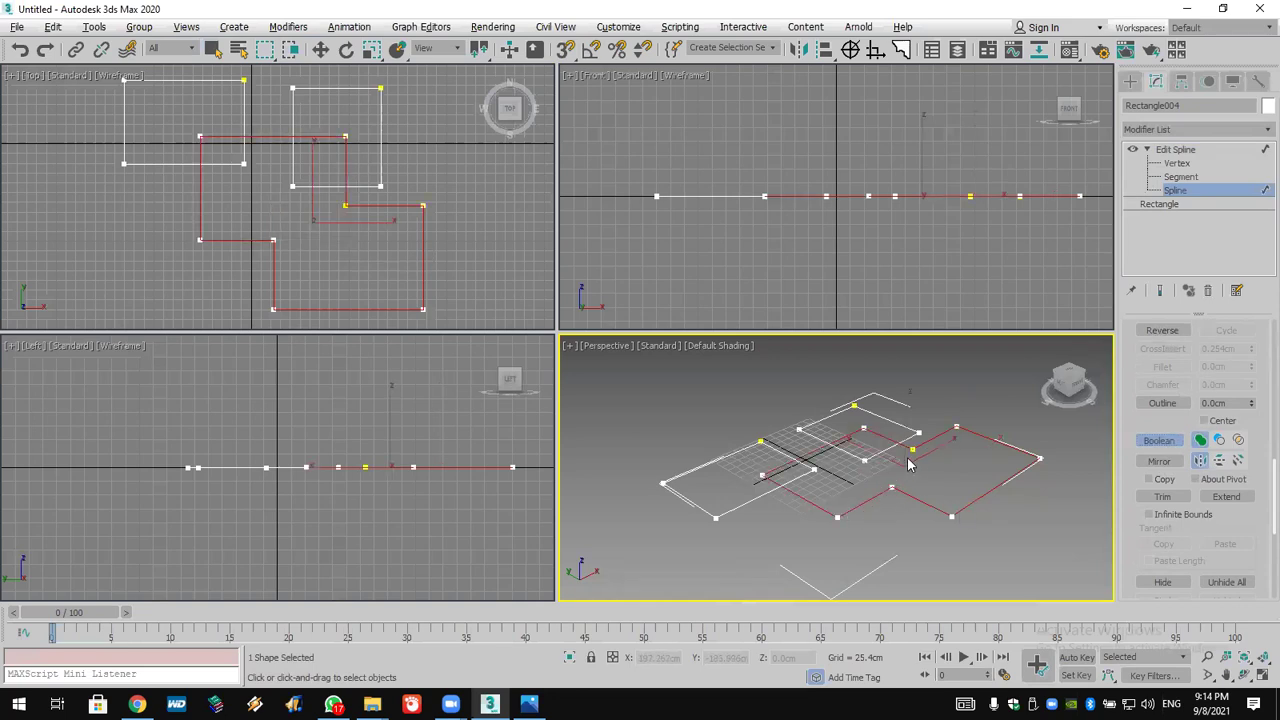
{"action": "key", "text": "ctrl+z"}
{"action": "key", "text": "w"}
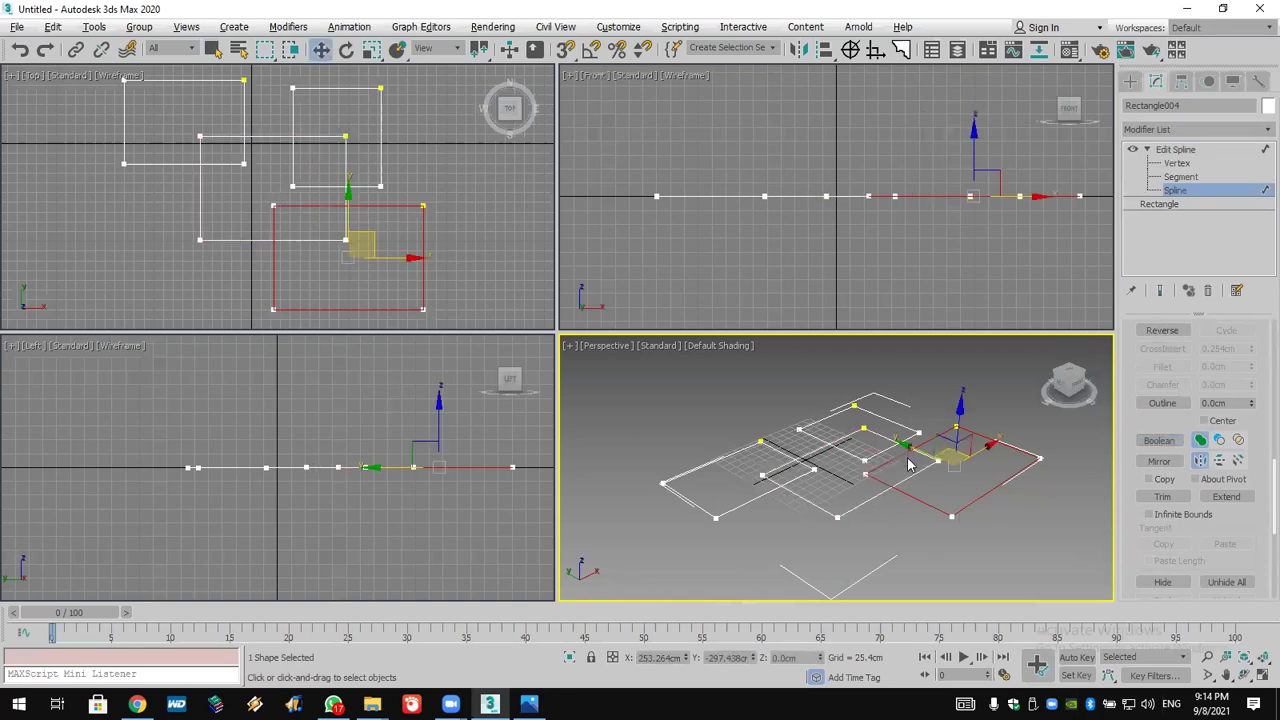
Trim away all the overlapping inner segments of the four rectangles in the Top view, leaving only their combined outer contour
{"action": "left_click", "coordinate": [1163, 497]}
{"action": "left_click", "coordinate": [318, 240]}
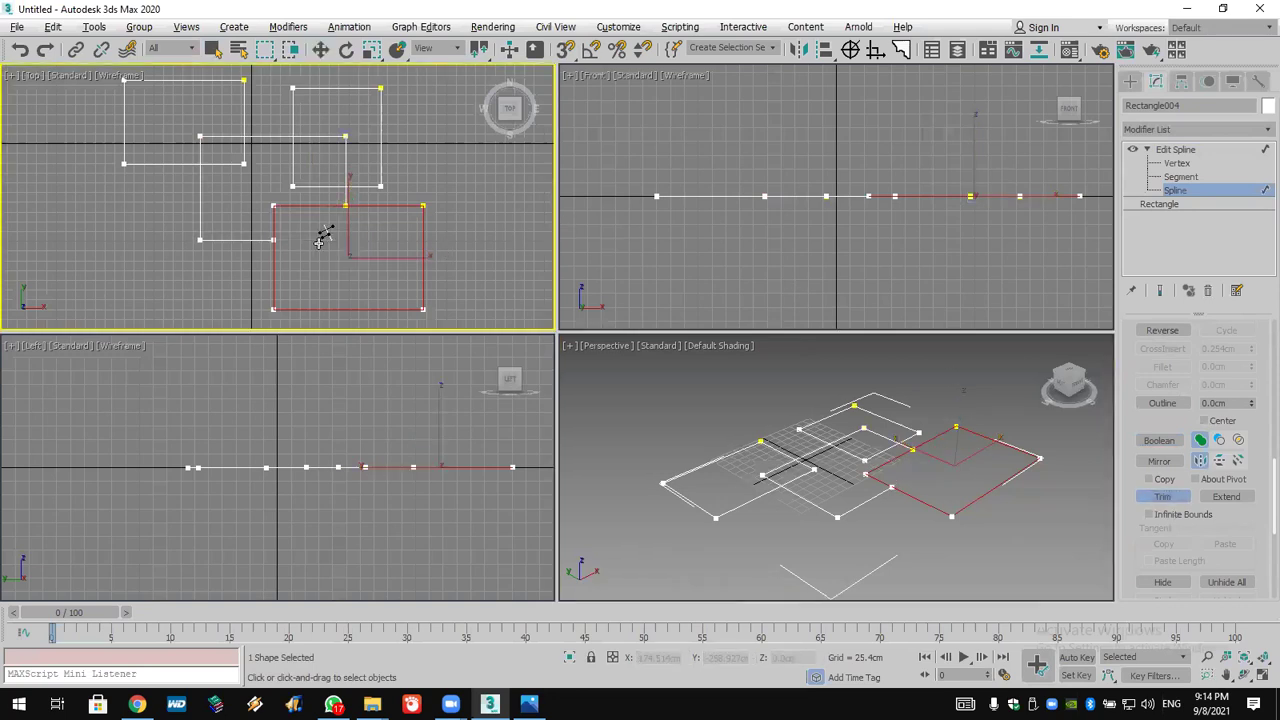
{"action": "left_click", "coordinate": [322, 205]}
{"action": "left_click", "coordinate": [318, 186]}
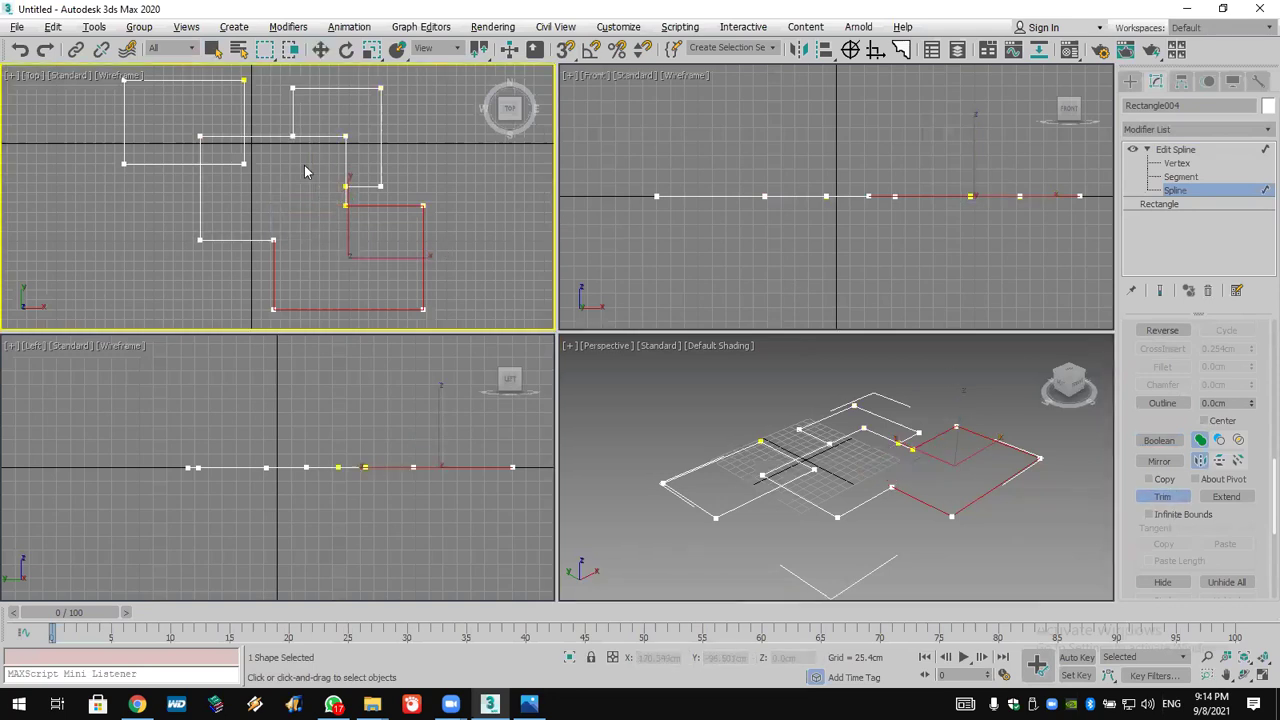
{"action": "left_click", "coordinate": [320, 136]}
{"action": "left_click", "coordinate": [224, 163]}
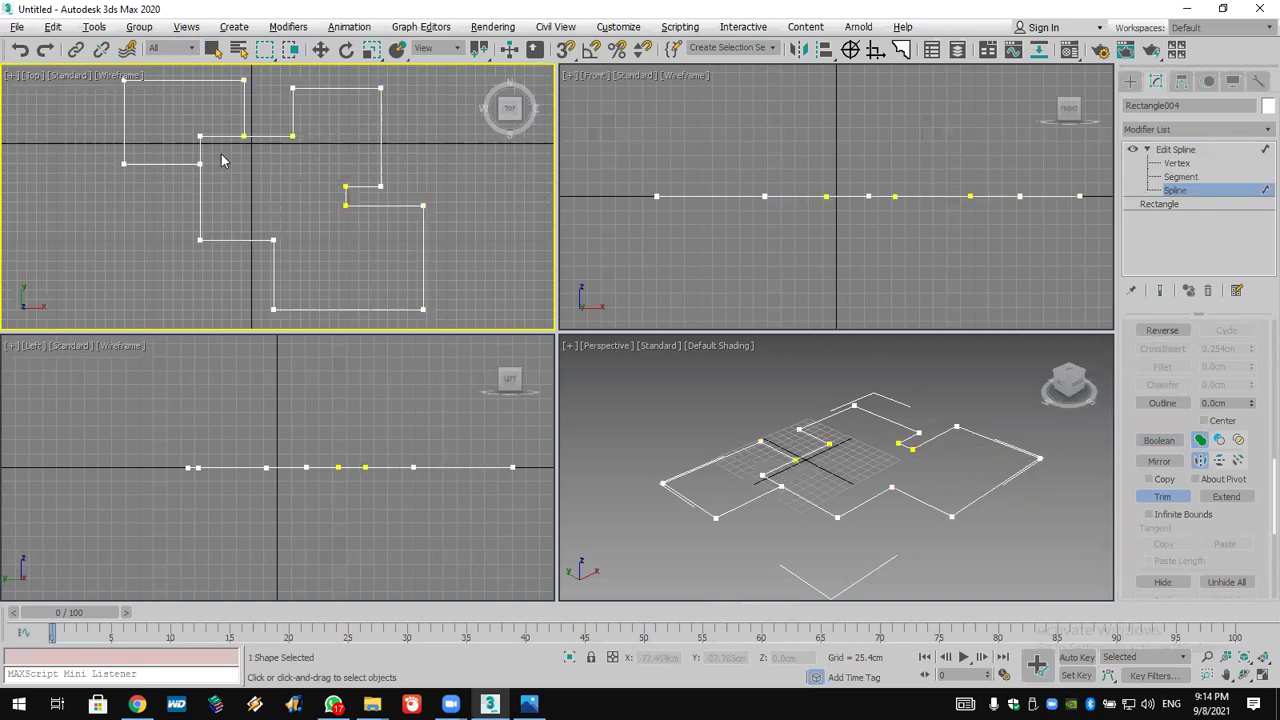
{"action": "left_click", "coordinate": [226, 136]}
Select all the contour's vertices and weld them with a 0.254 cm threshold
{"action": "left_click", "coordinate": [1177, 164]}
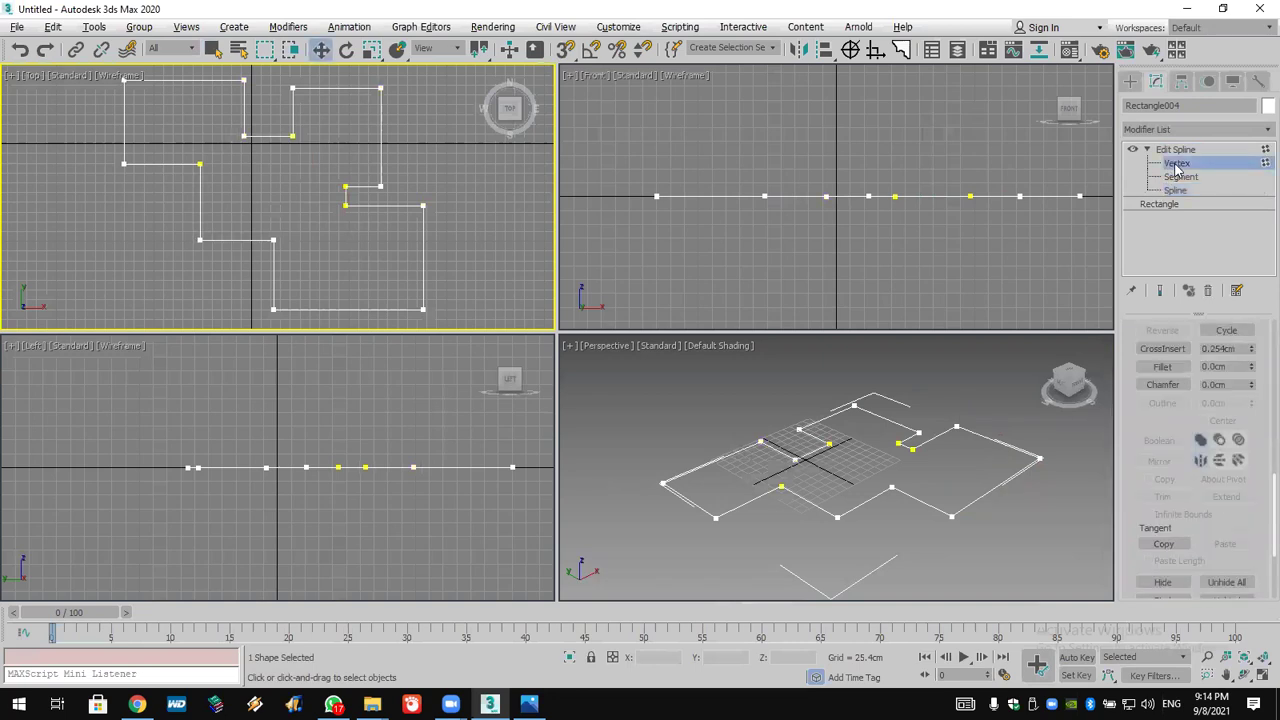
{"action": "left_click_drag", "start_coordinate": [508, 320], "coordinate": [98, 70]}
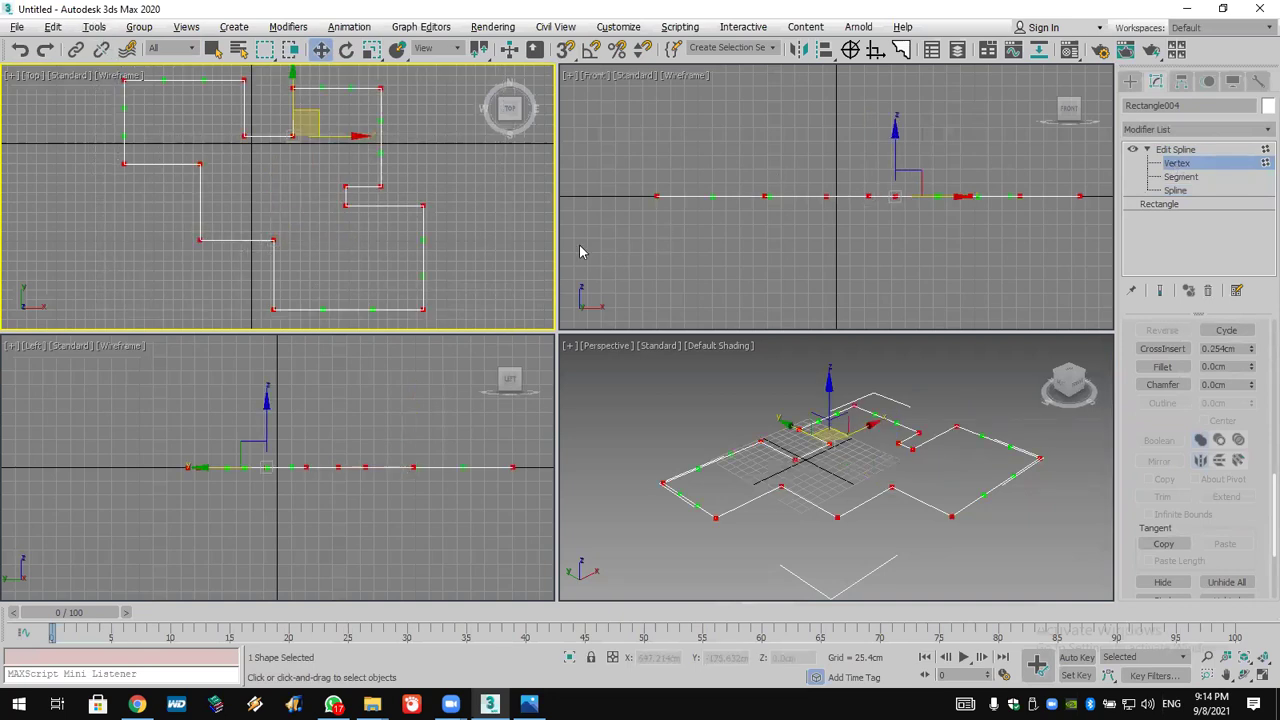
{"action": "scroll", "coordinate": [1130, 428], "scroll_direction": "up", "scroll_amount": 5}
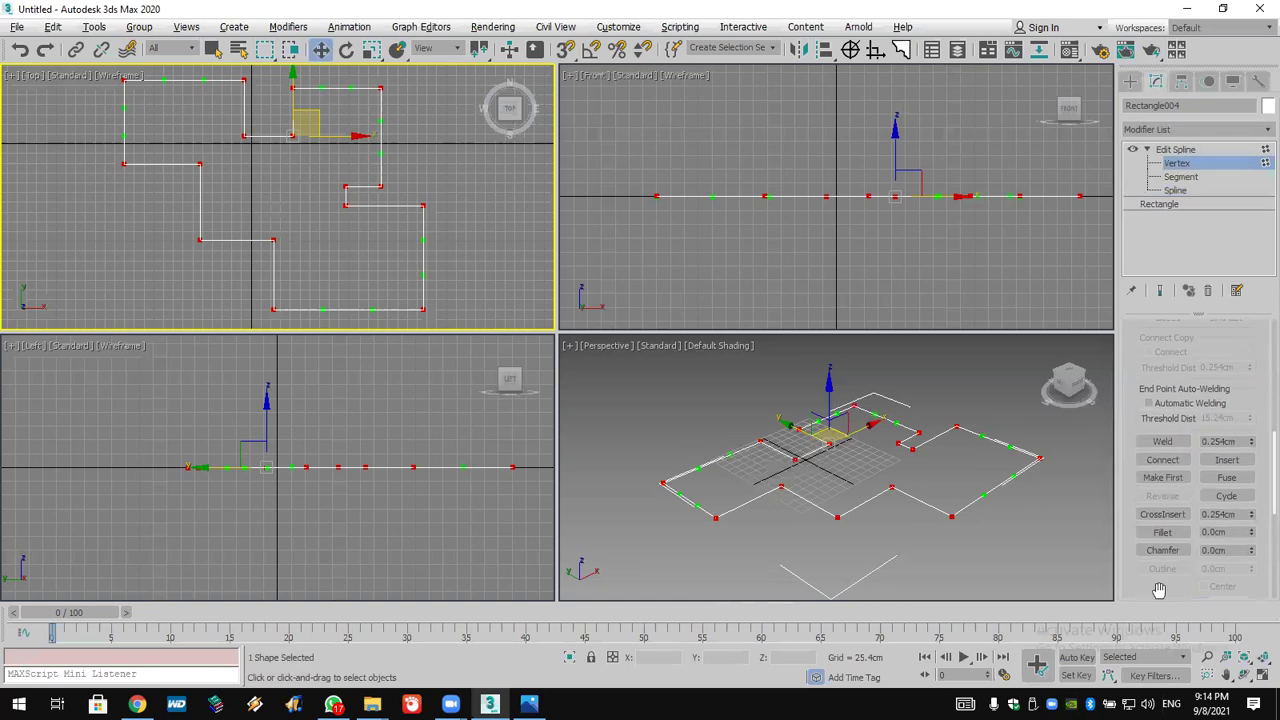
{"action": "left_click", "coordinate": [1163, 442]}
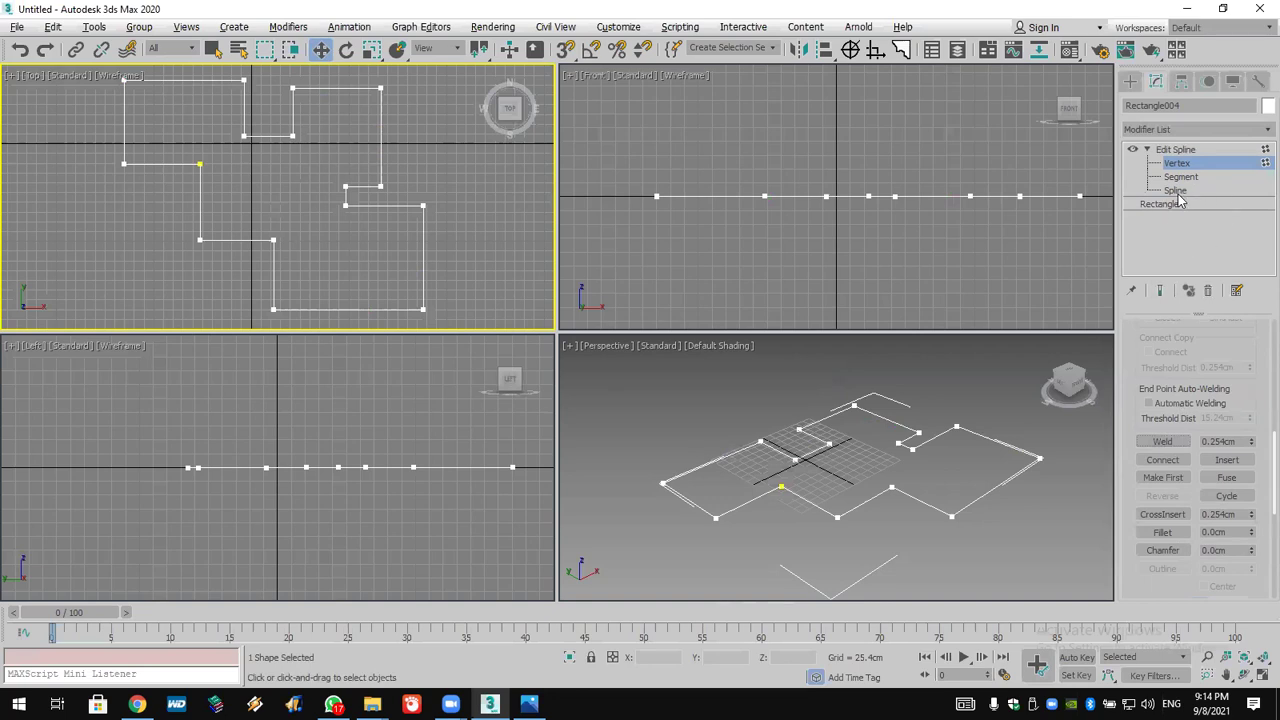
Outline the welded contour slightly inward to make a double wall contour
{"action": "left_click", "coordinate": [1180, 191]}
{"action": "left_click", "coordinate": [1163, 570]}
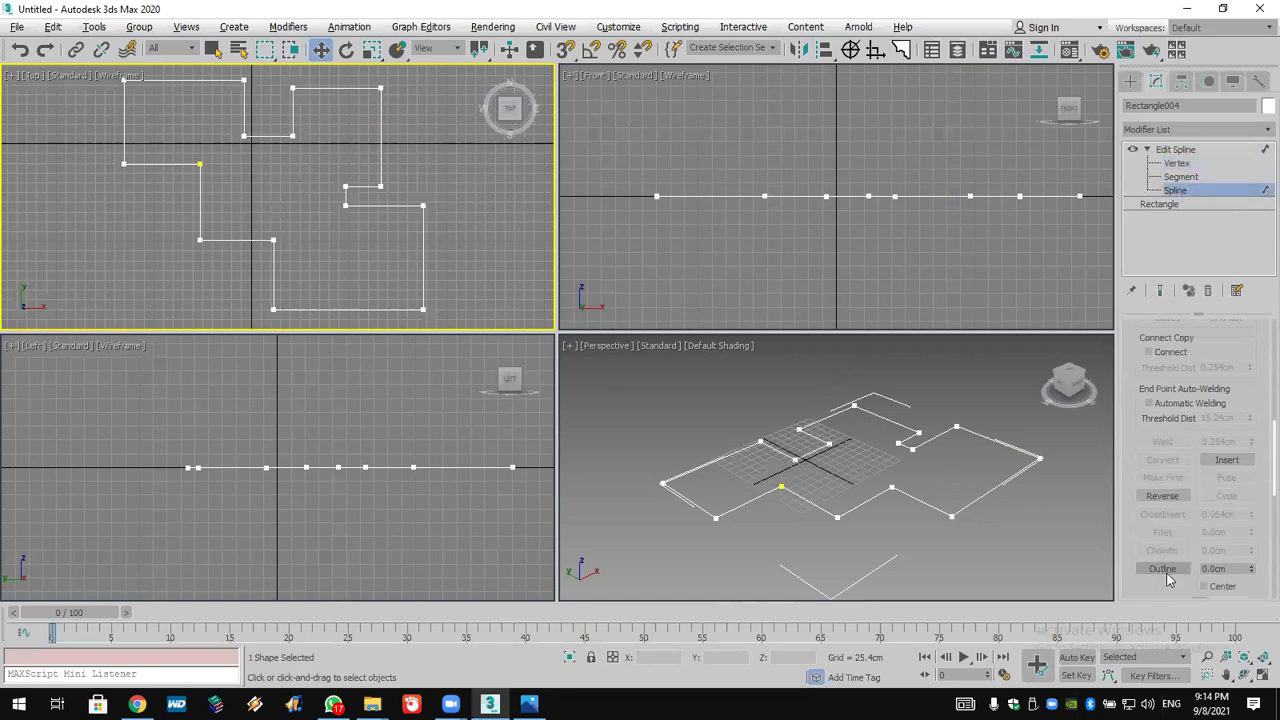
{"action": "left_click", "coordinate": [400, 309]}
{"action": "left_click_drag", "start_coordinate": [400, 309], "coordinate": [406, 309]}
{"action": "scroll", "coordinate": [386, 196], "scroll_direction": "up", "scroll_amount": 5}
{"action": "scroll", "coordinate": [388, 193], "scroll_direction": "down", "scroll_amount": 5}
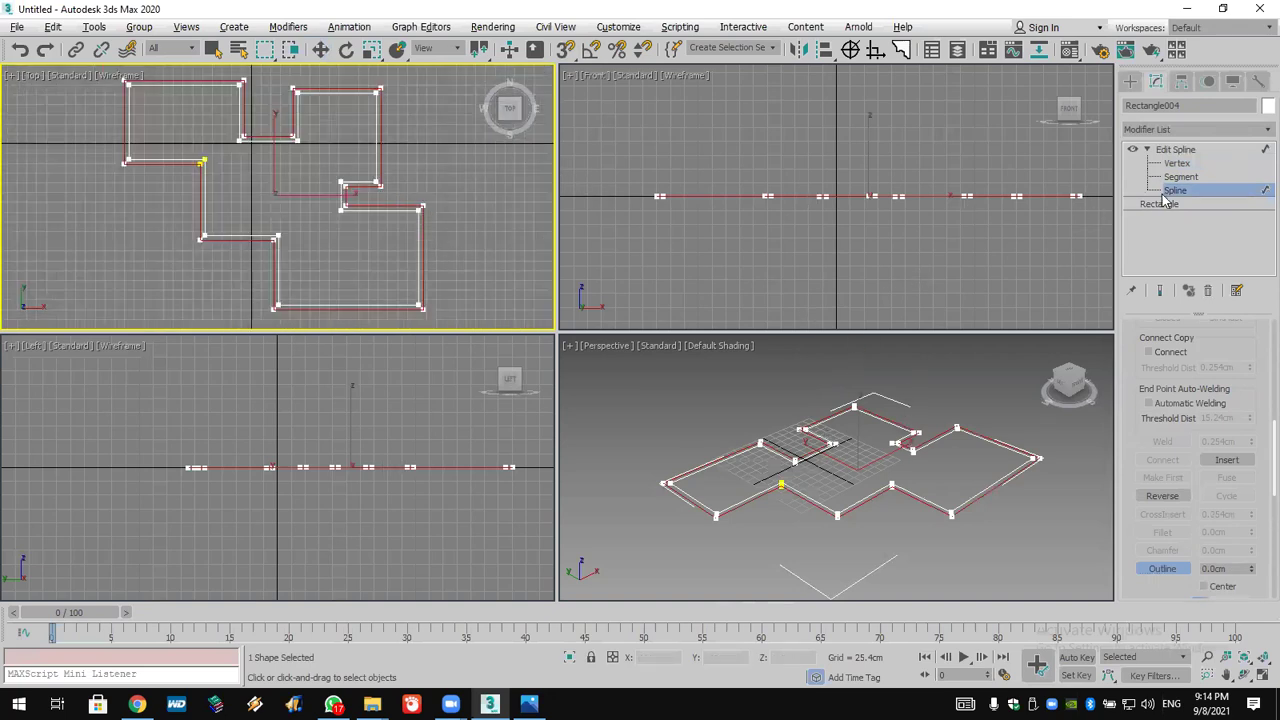
Select all vertices of the double contour and convert them to Corner type
{"action": "left_click", "coordinate": [1176, 163]}
{"action": "left_click_drag", "start_coordinate": [490, 176], "coordinate": [404, 352]}
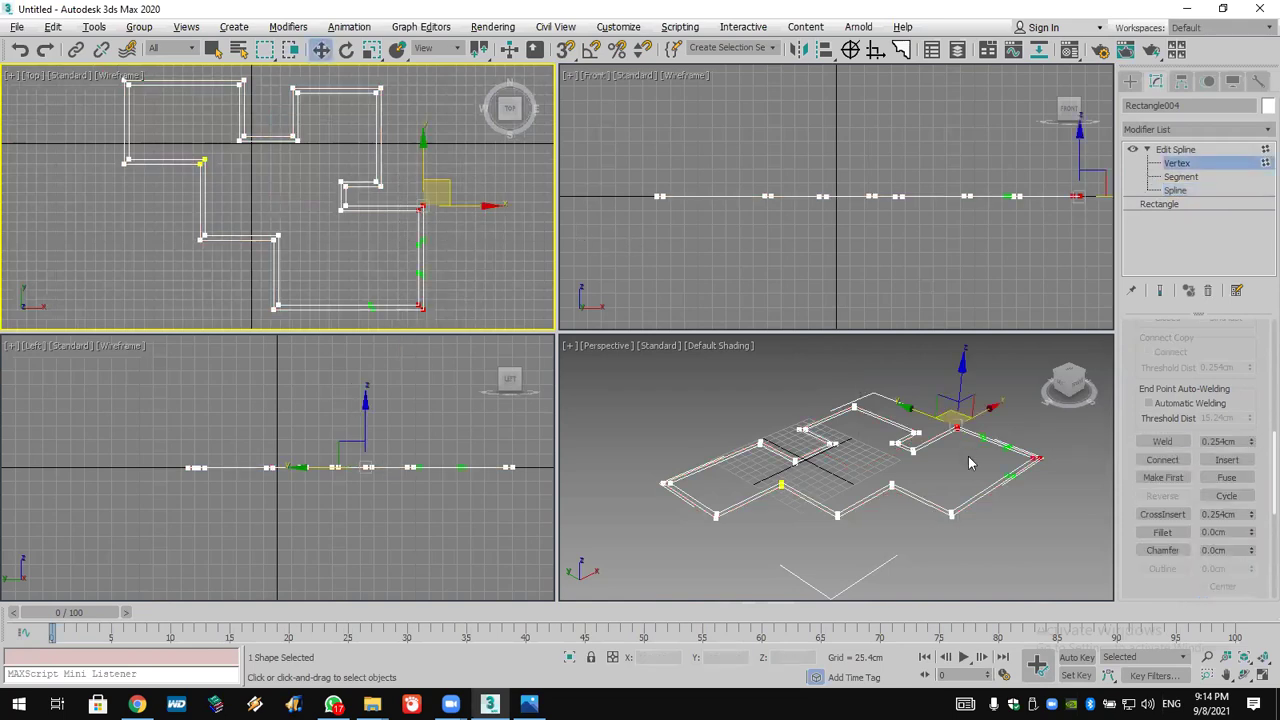
{"action": "left_click", "coordinate": [1162, 532]}
{"action": "left_click_drag", "start_coordinate": [451, 320], "coordinate": [37, 54]}
{"action": "right_click", "coordinate": [127, 165]}
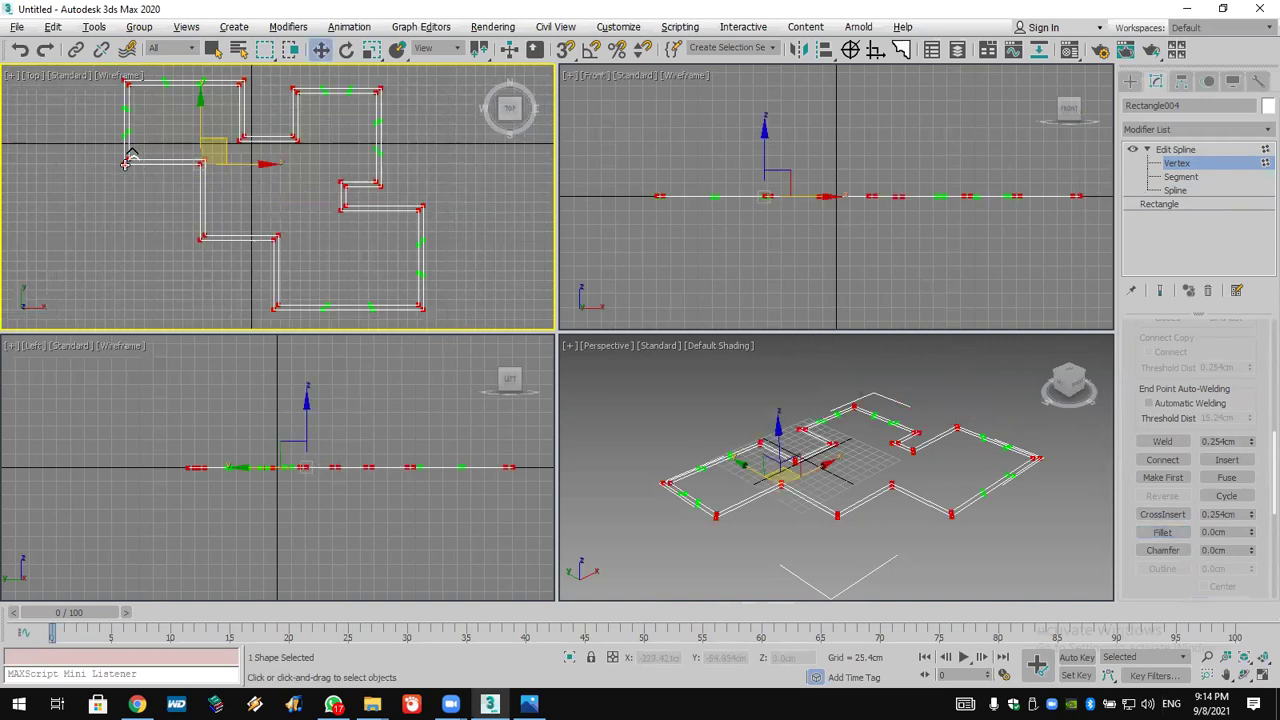
{"action": "right_click", "coordinate": [127, 165]}
{"action": "left_click", "coordinate": [101, 104]}
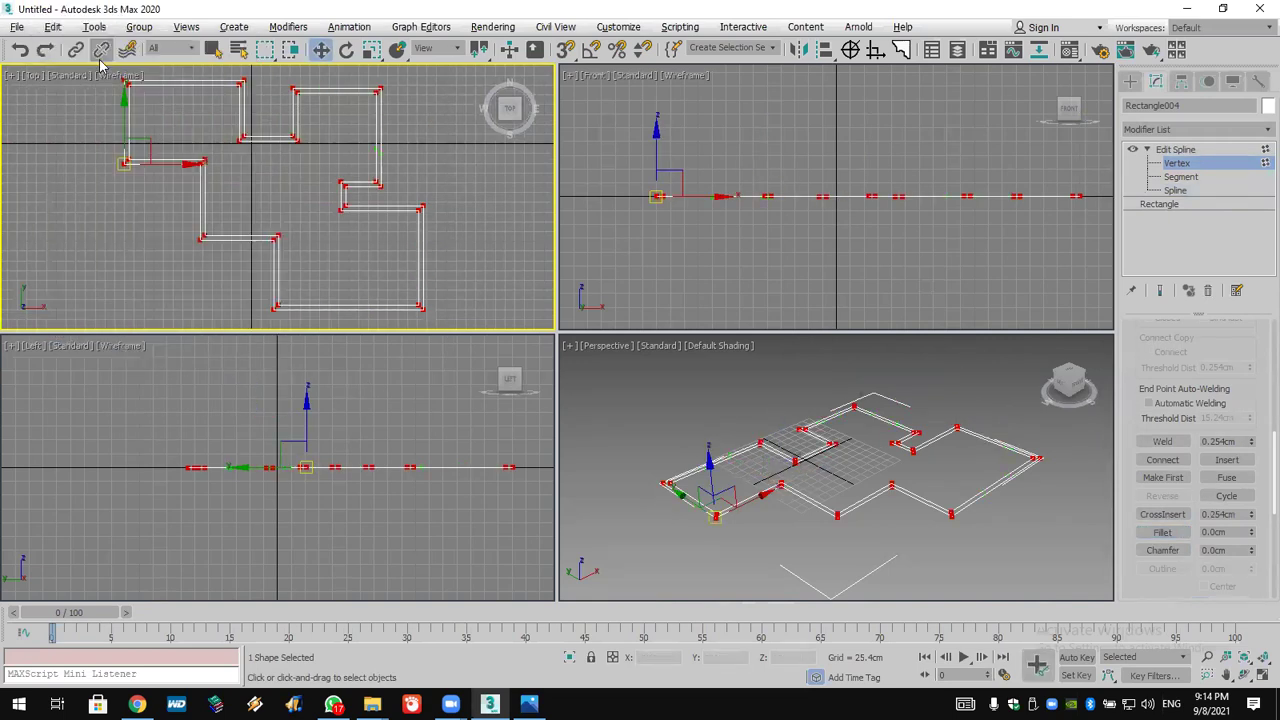
Fillet the two right-hand corners of the lower-right section on both contours into a half-round end
{"action": "left_click", "coordinate": [452, 274]}
{"action": "left_click_drag", "start_coordinate": [456, 186], "coordinate": [406, 350]}
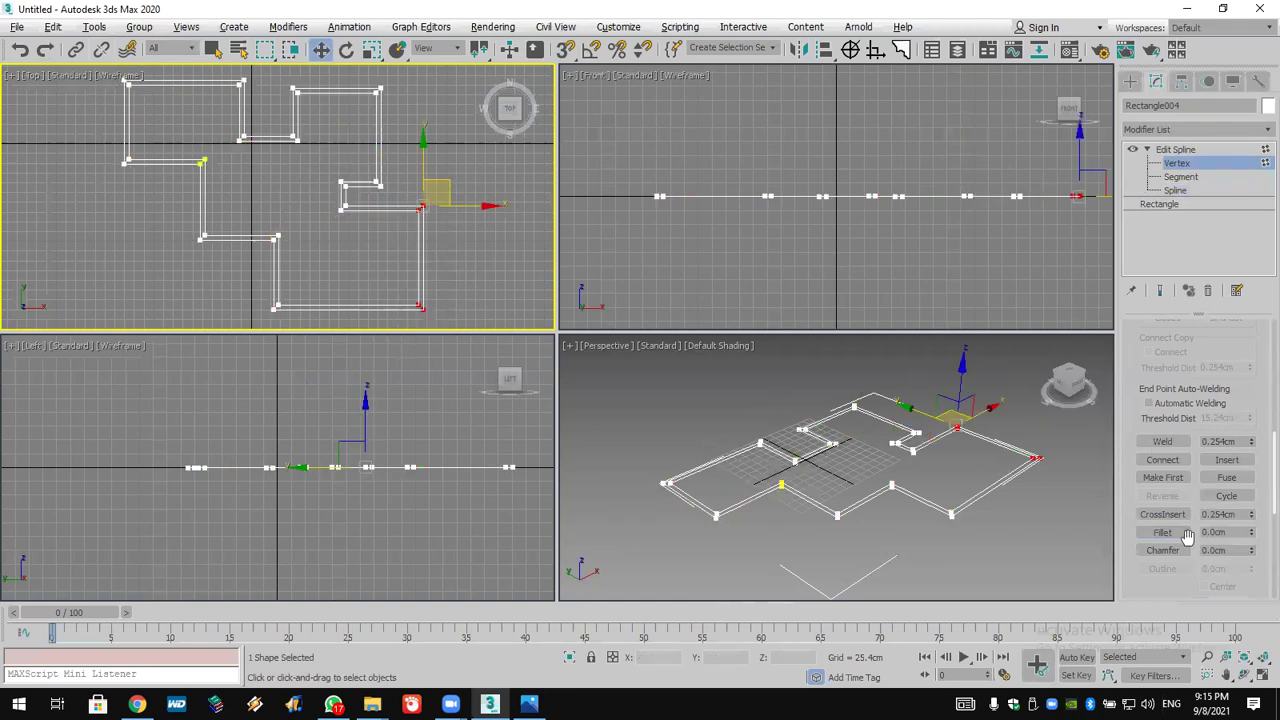
{"action": "left_click", "coordinate": [1162, 532]}
{"action": "left_click_drag", "start_coordinate": [421, 306], "coordinate": [424, 262]}
Chamfer the inner and outer vertices at both ends of the short horizontal wall left of the rounded section
{"action": "left_click_drag", "start_coordinate": [300, 209], "coordinate": [150, 286]}
{"action": "left_click", "coordinate": [1162, 550]}
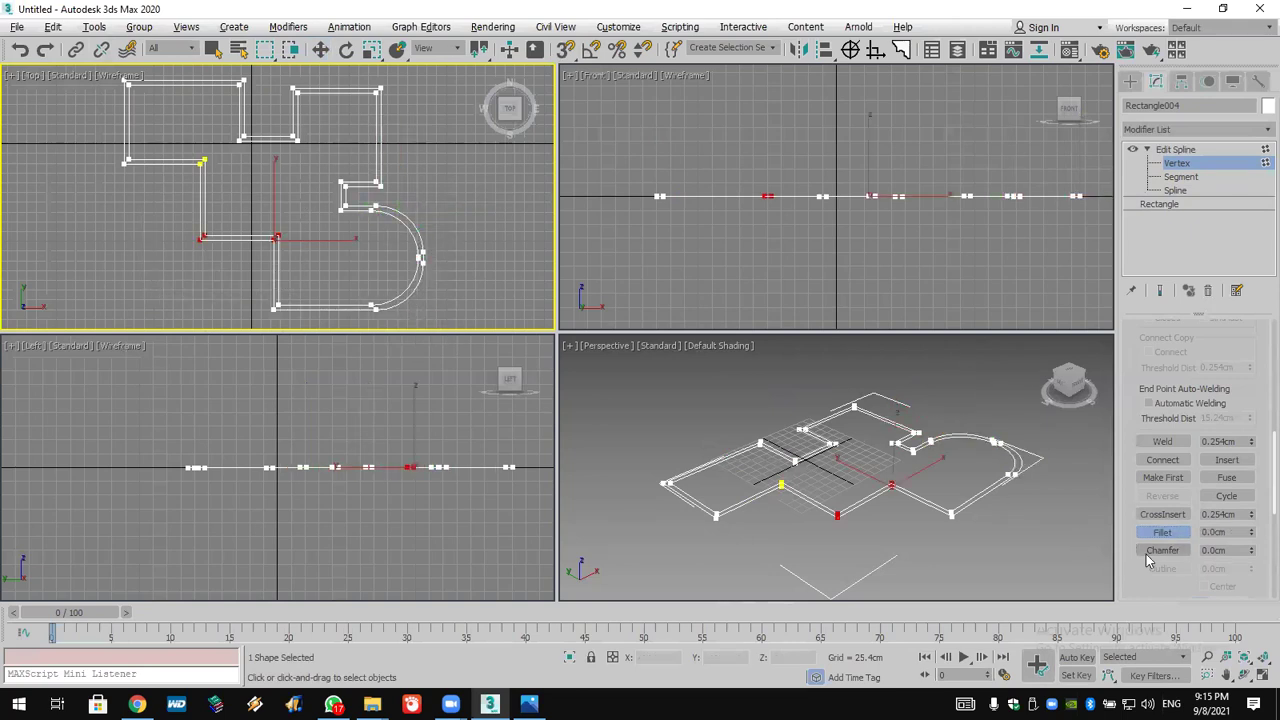
{"action": "left_click_drag", "start_coordinate": [273, 237], "coordinate": [287, 210]}
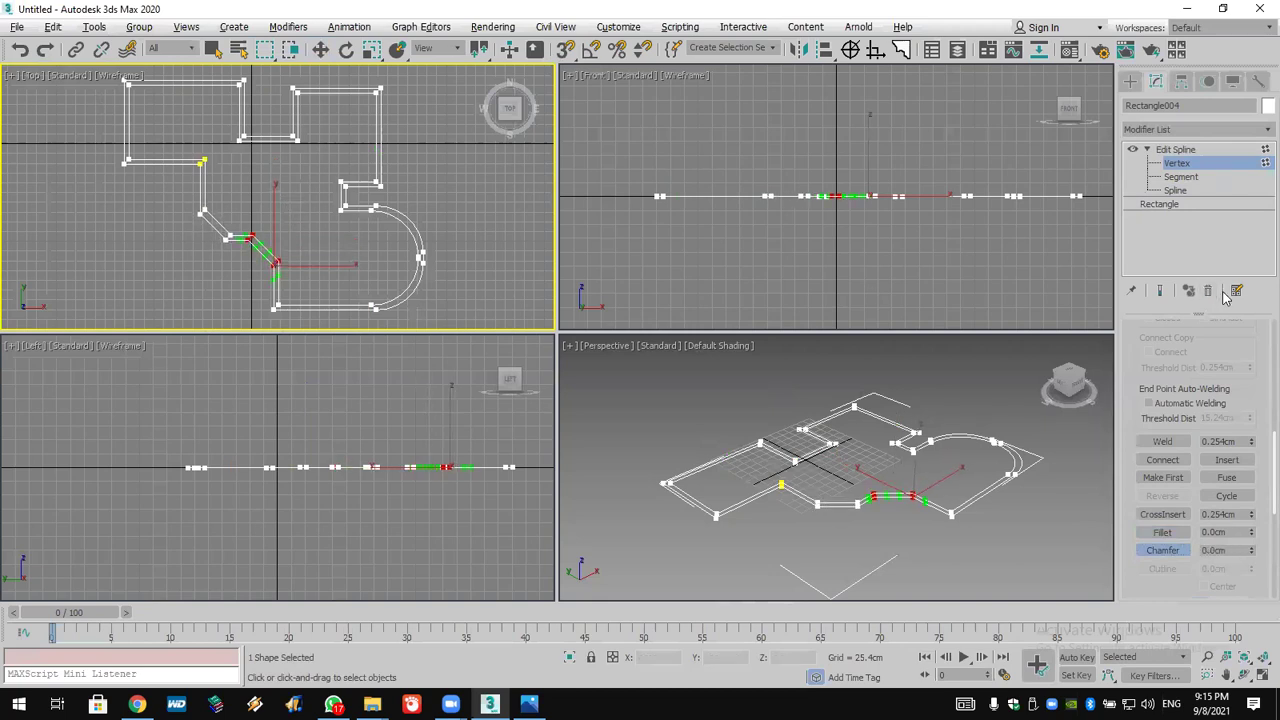
Return to the base Rectangle level, accept the topology warning, and enable Adaptive interpolation
{"action": "left_click", "coordinate": [1159, 204]}
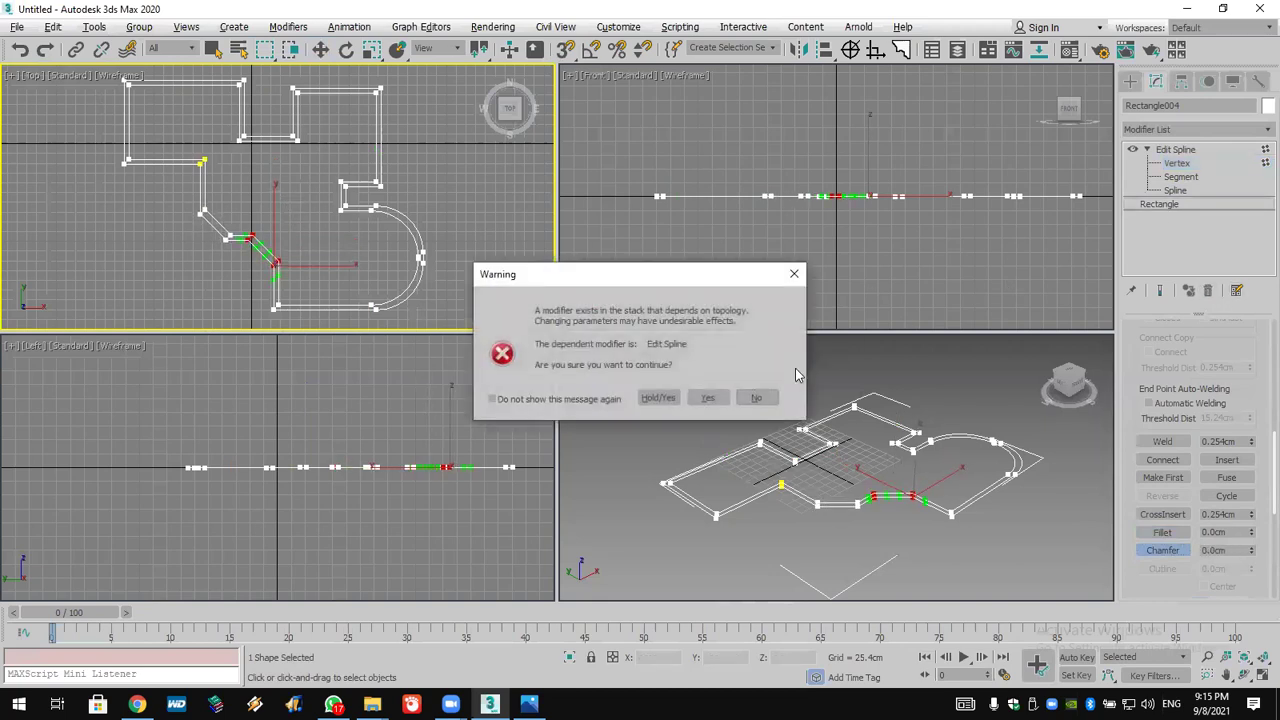
{"action": "left_click", "coordinate": [707, 397]}
{"action": "left_click", "coordinate": [1196, 395]}
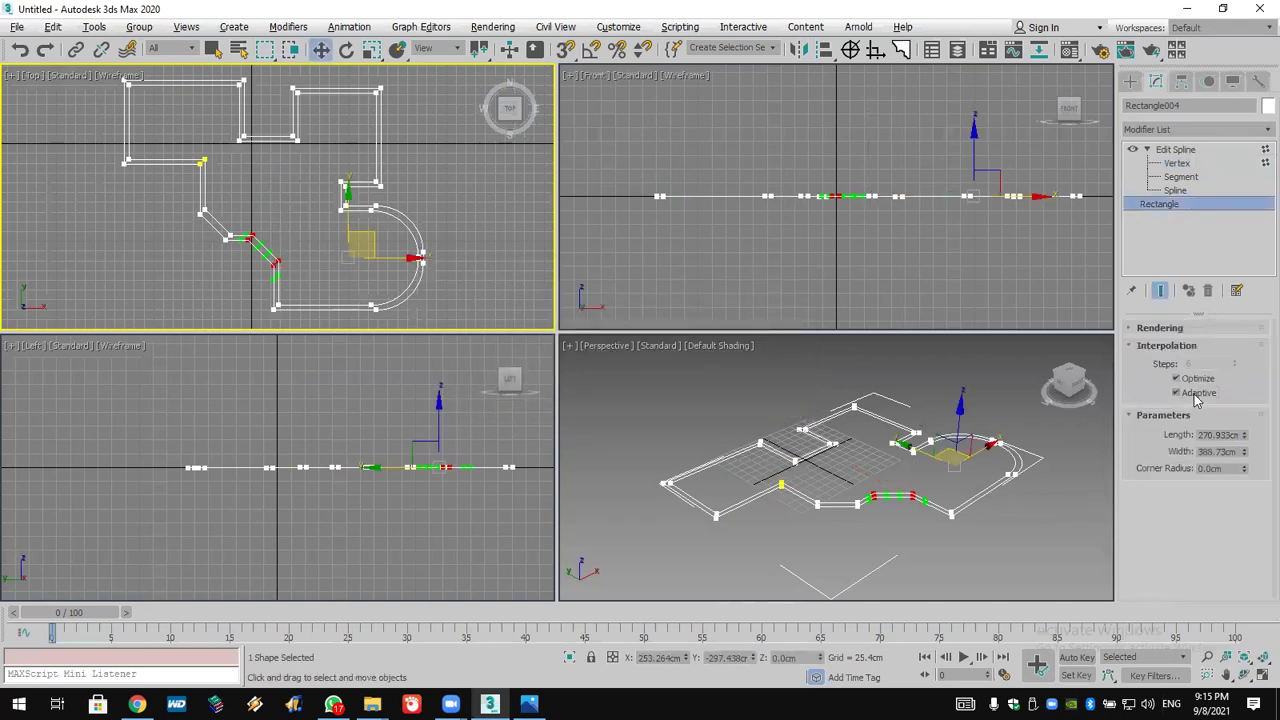
{"action": "left_click", "coordinate": [1188, 150]}
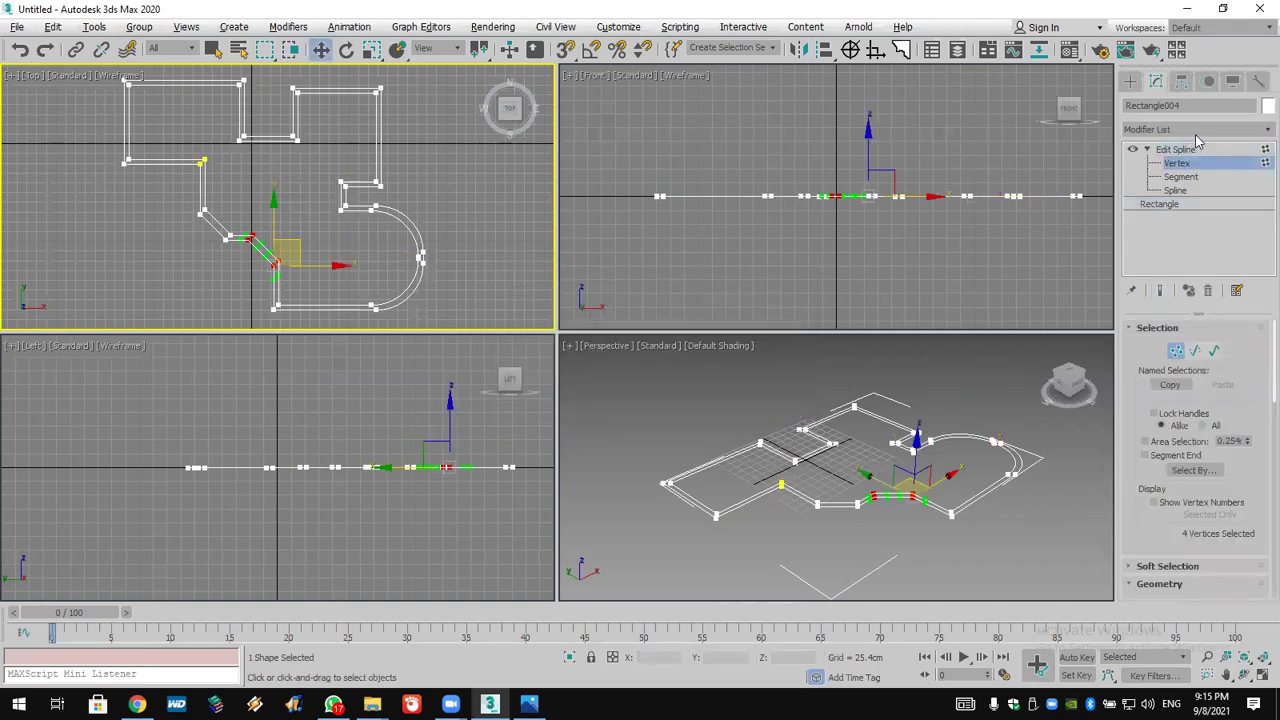
{"action": "left_click", "coordinate": [1199, 130]}
{"action": "key", "text": "e"}
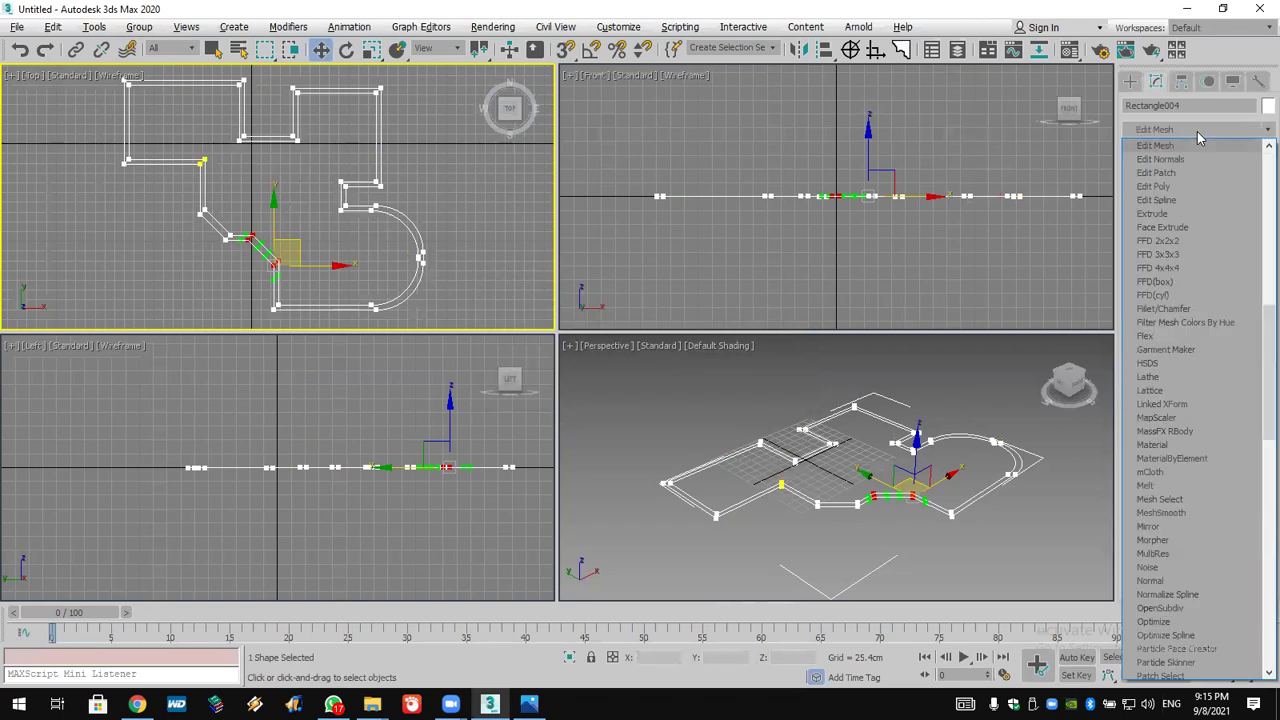
{"action": "left_click", "coordinate": [1200, 132]}
At Spline level, select the inner contour and place a copy of it to the right of the double contour in the Top view
{"action": "left_click", "coordinate": [1176, 190]}
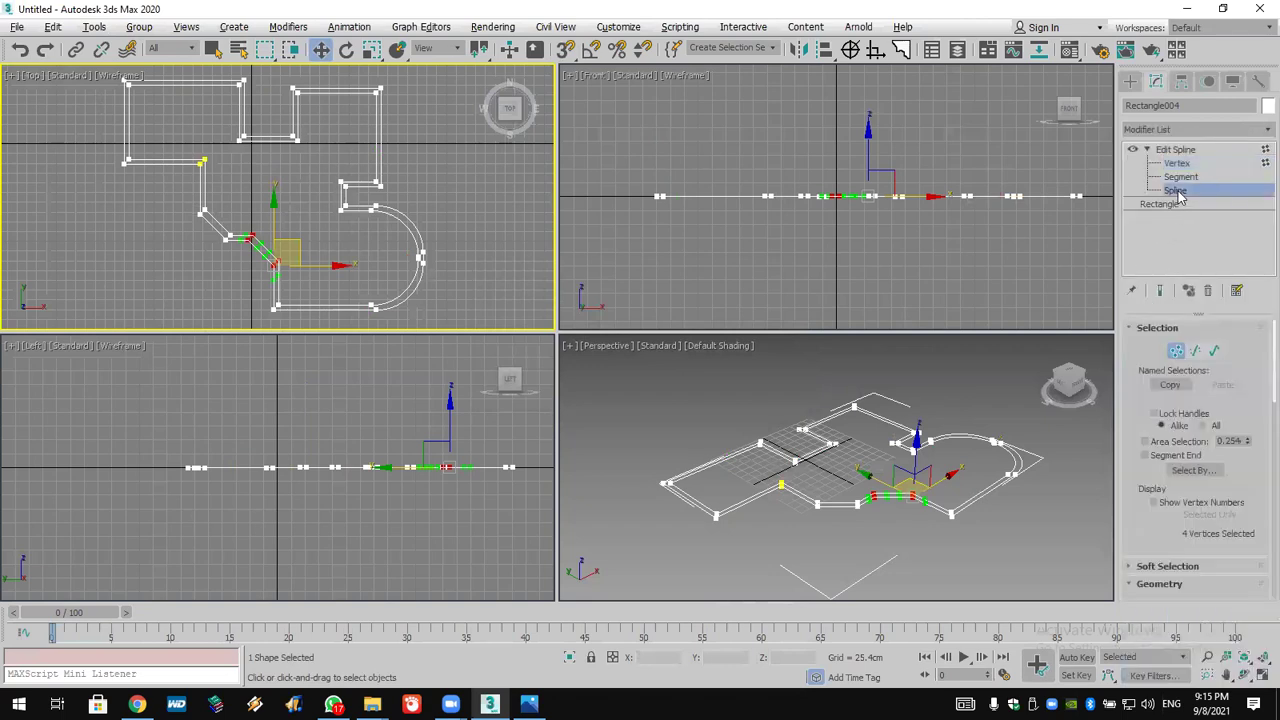
{"action": "left_click", "coordinate": [408, 220]}
{"action": "left_click", "coordinate": [408, 220]}
{"action": "scroll", "coordinate": [408, 220], "scroll_direction": "down", "scroll_amount": 5}
{"action": "middle_click_drag", "start_coordinate": [370, 215], "coordinate": [149, 211]}
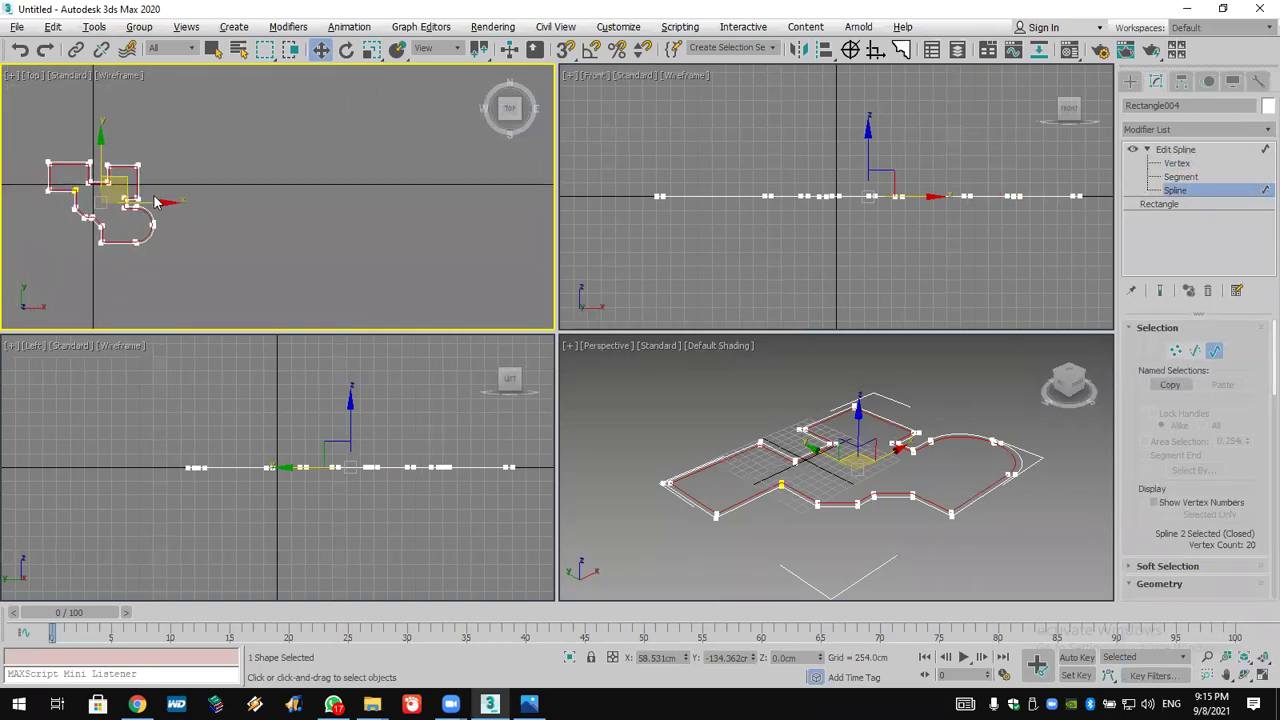
{"action": "left_click_drag", "start_coordinate": [155, 201], "coordinate": [355, 203], "text": "shift"}
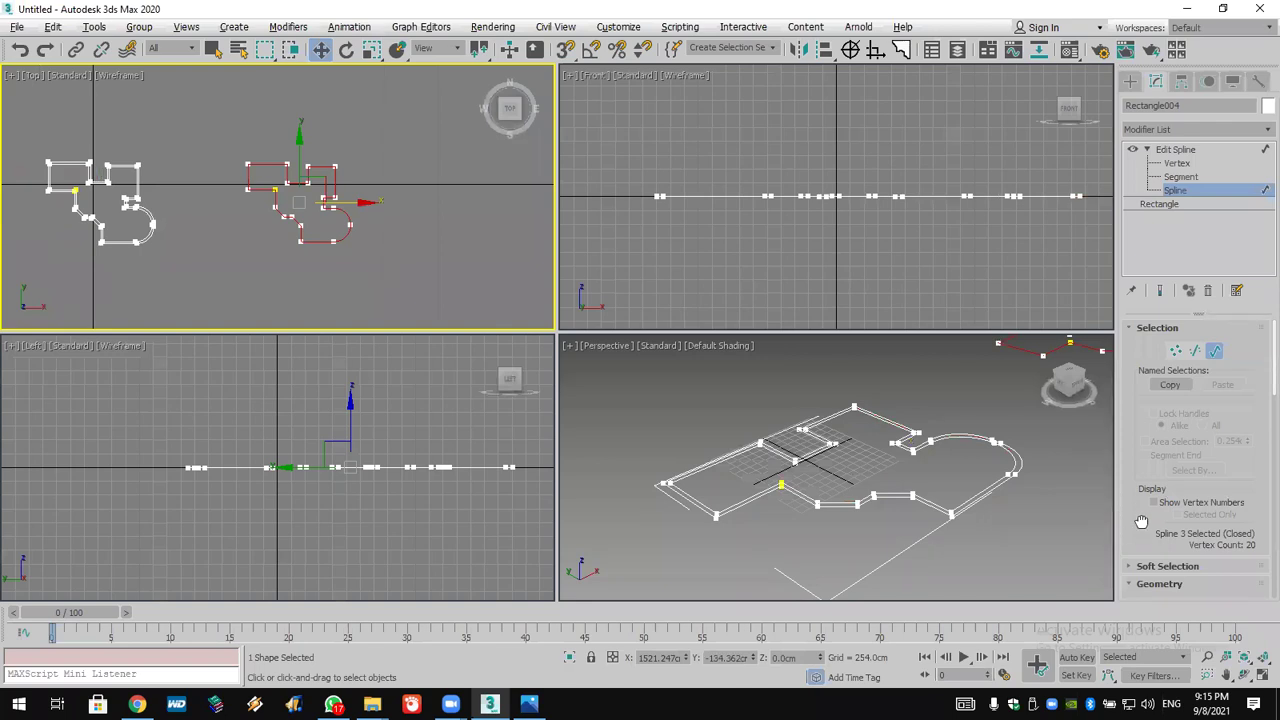
Detach the copied contour as a separate shape object under the suggested name
{"action": "scroll", "coordinate": [1180, 440], "scroll_direction": "down", "scroll_amount": 5}
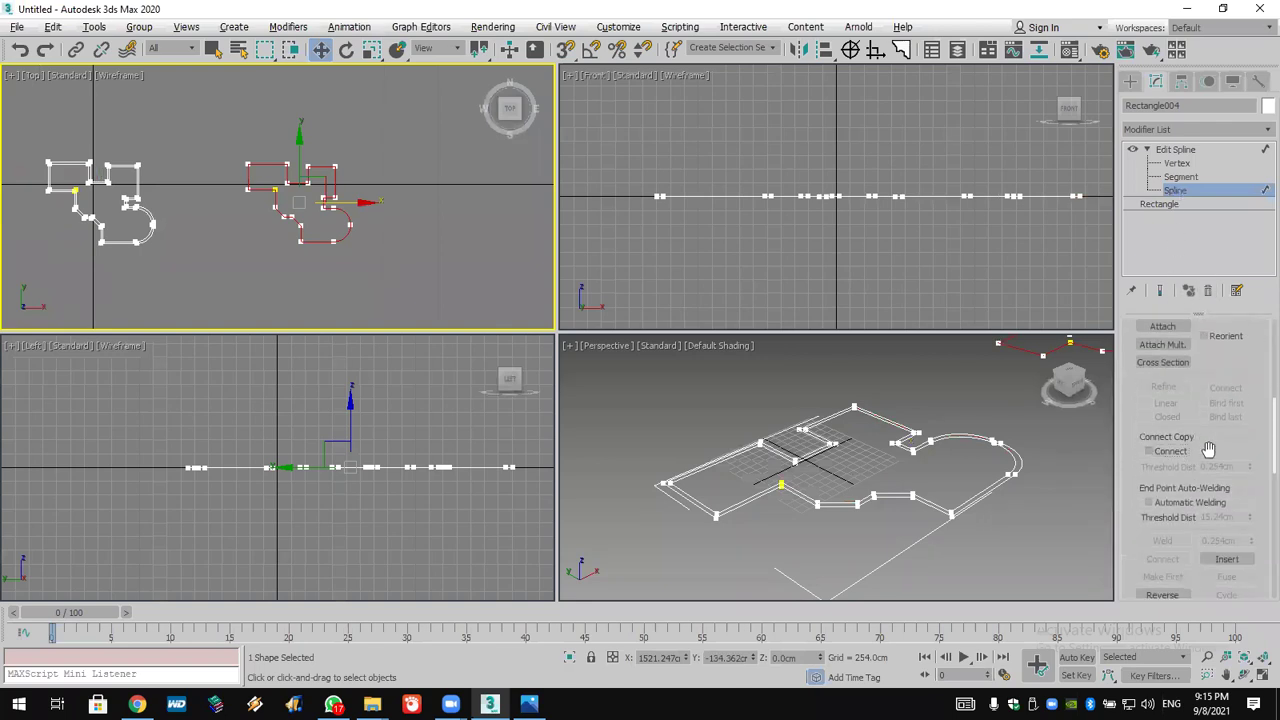
{"action": "scroll", "coordinate": [1210, 466], "scroll_direction": "down", "scroll_amount": 4}
{"action": "scroll", "coordinate": [1222, 485], "scroll_direction": "down", "scroll_amount": 1}
{"action": "scroll", "coordinate": [1222, 485], "scroll_direction": "down", "scroll_amount": 6}
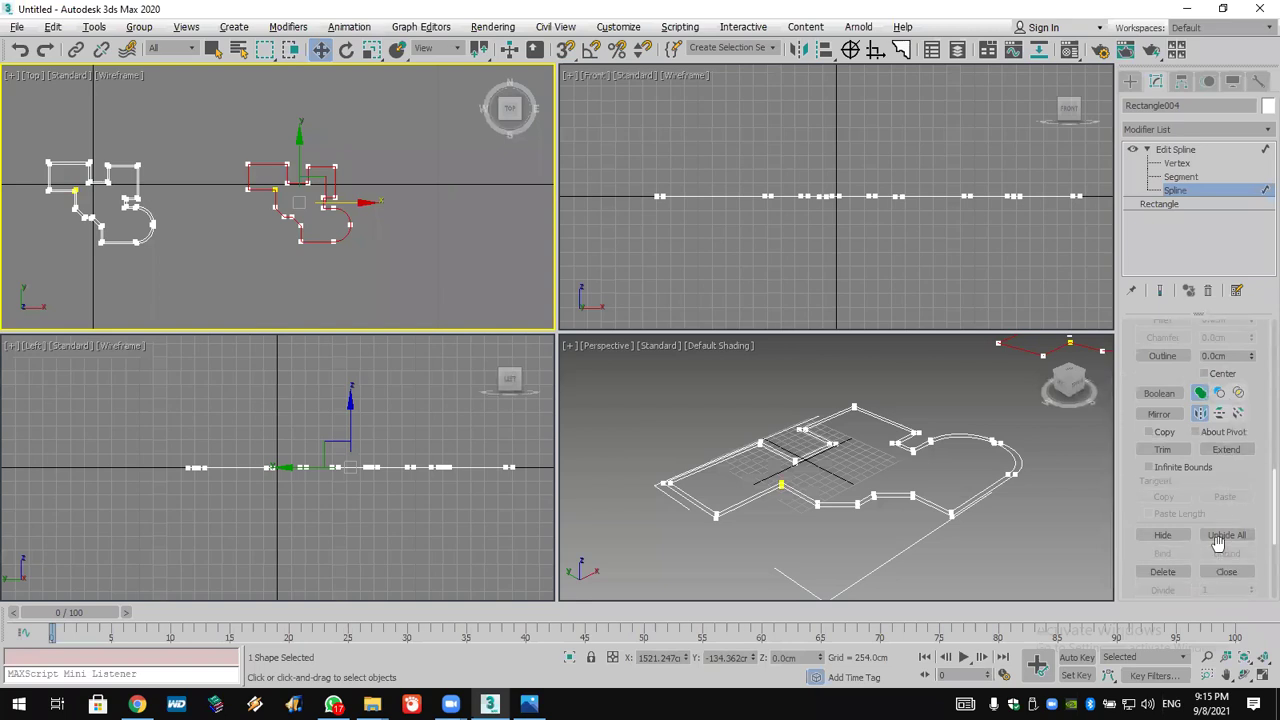
{"action": "scroll", "coordinate": [1218, 548], "scroll_direction": "down", "scroll_amount": 1}
{"action": "scroll", "coordinate": [1215, 575], "scroll_direction": "down", "scroll_amount": 1}
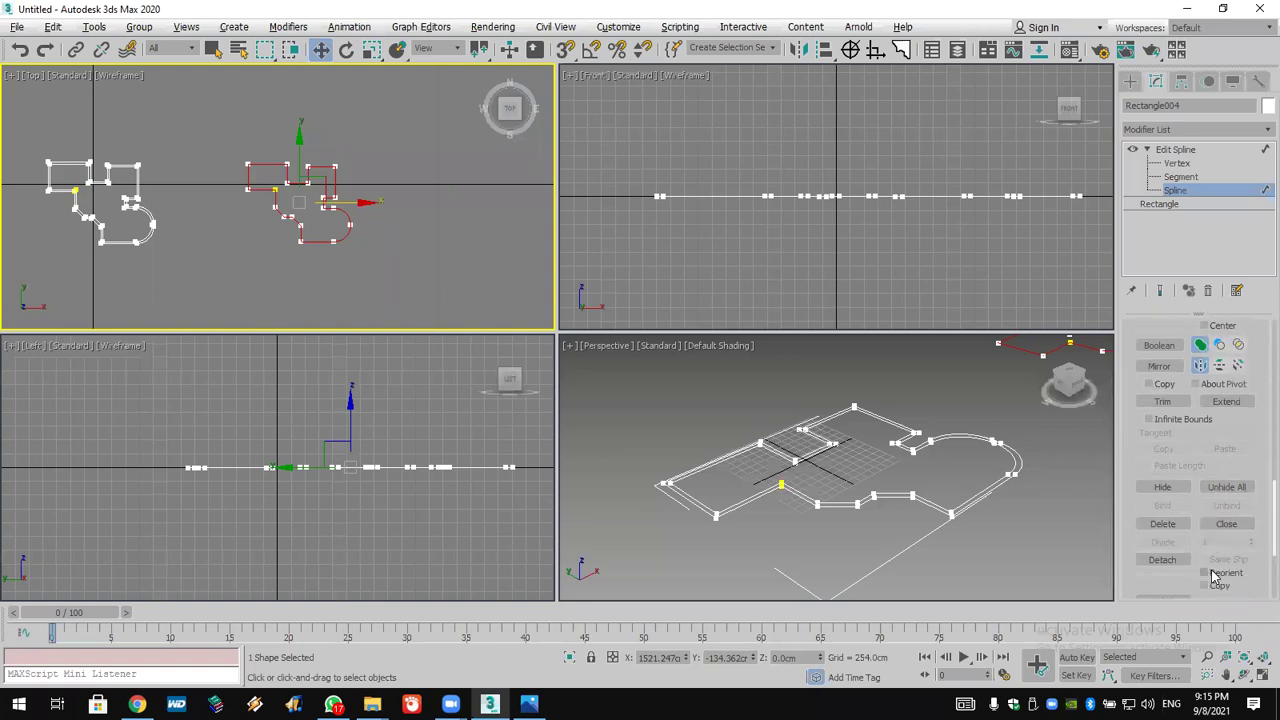
{"action": "left_click", "coordinate": [1162, 559]}
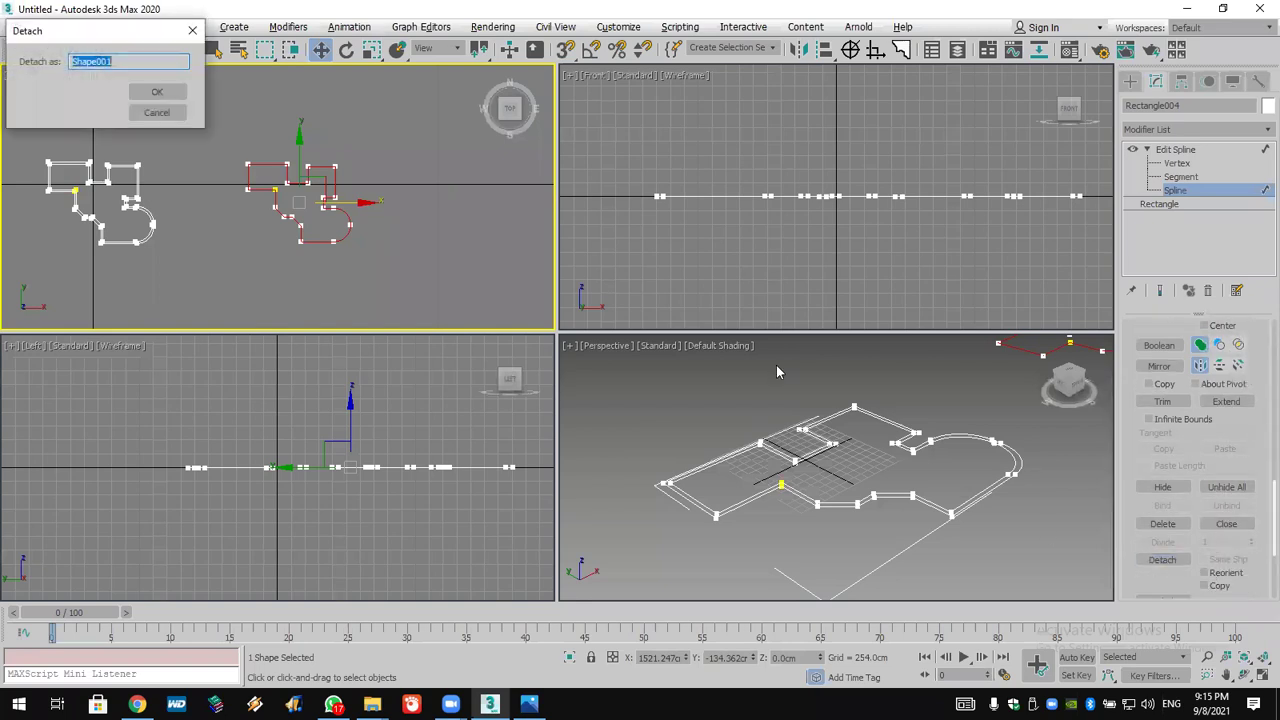
{"action": "left_click", "coordinate": [156, 93]}
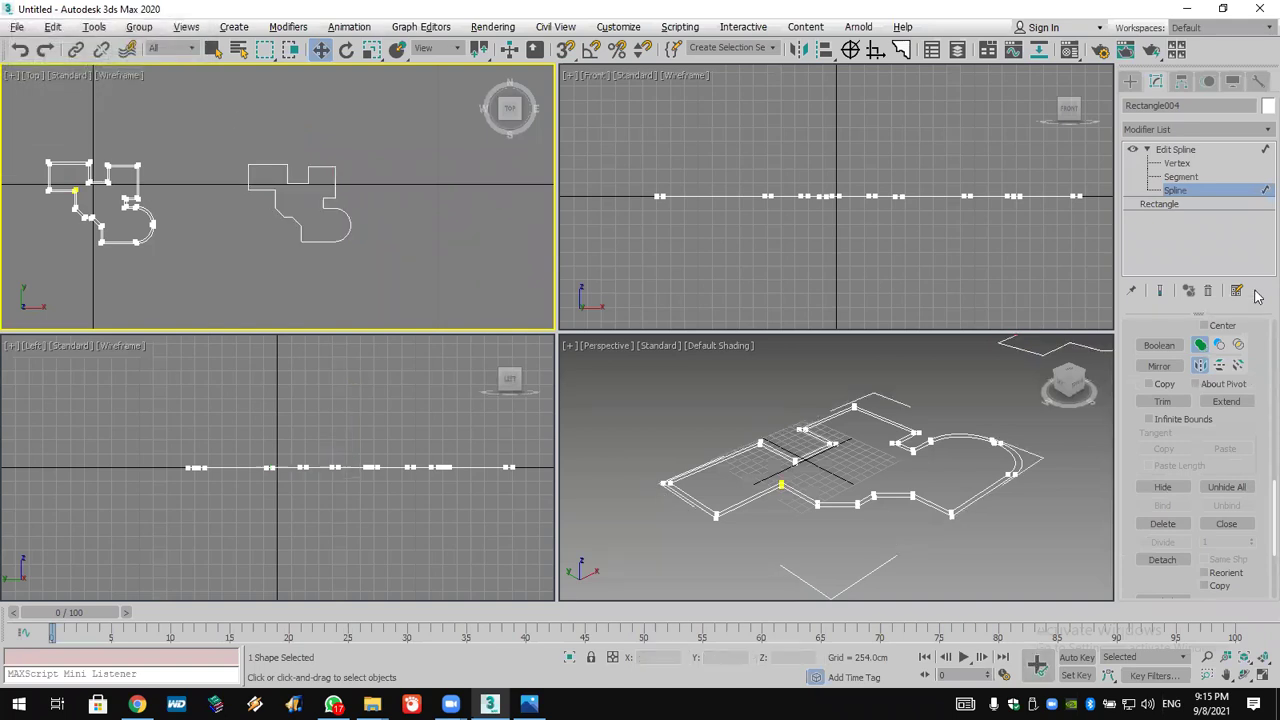
Add an Extrude modifier to the double contour and raise the walls by 355.6 cm
{"action": "left_click", "coordinate": [1187, 129]}
{"action": "scroll", "coordinate": [1187, 128], "scroll_direction": "down", "scroll_amount": 1}
{"action": "key", "text": "e"}
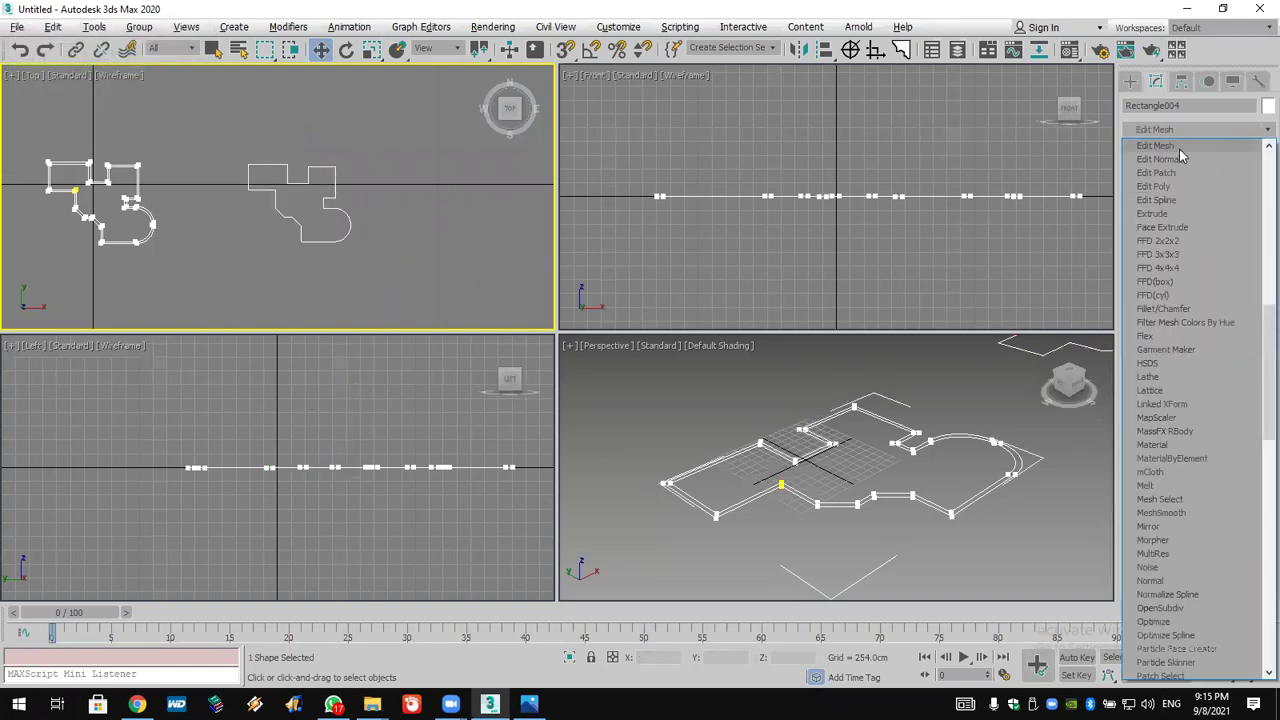
{"action": "left_click", "coordinate": [1152, 213]}
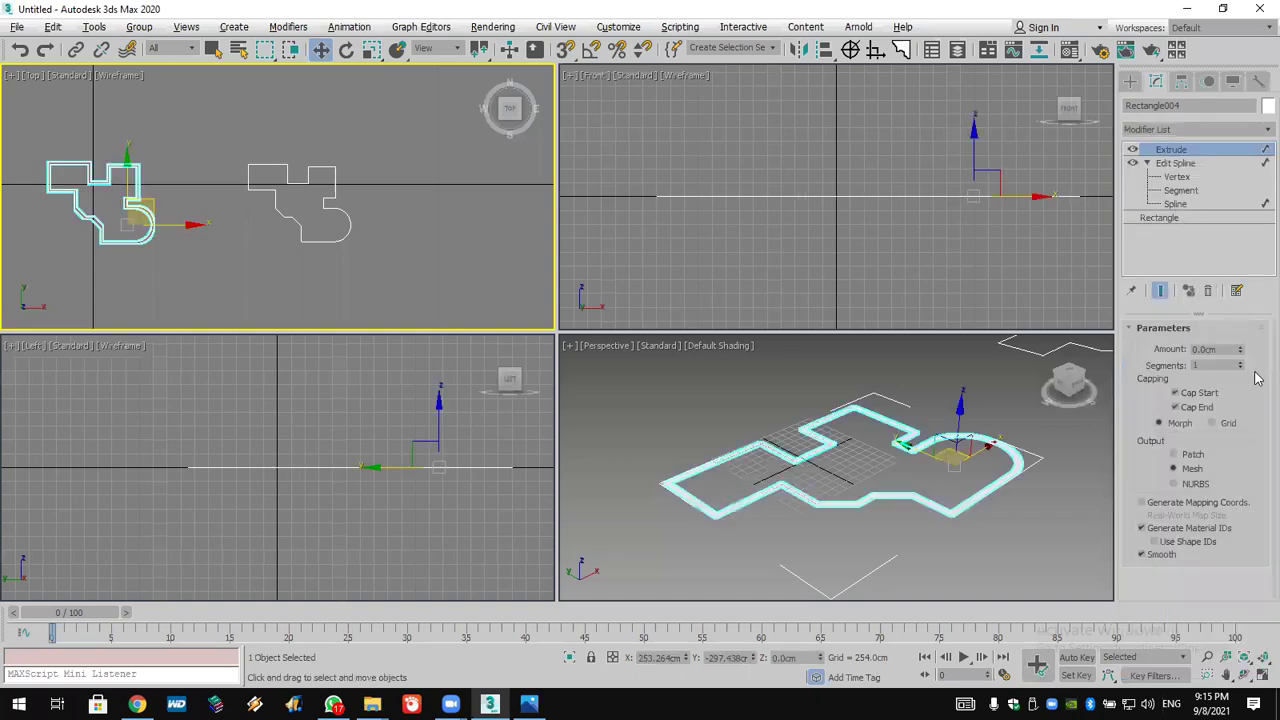
{"action": "left_click_drag", "start_coordinate": [1241, 349], "coordinate": [993, 320]}
{"action": "middle_click_drag", "start_coordinate": [978, 390], "coordinate": [965, 460], "text": "alt"}
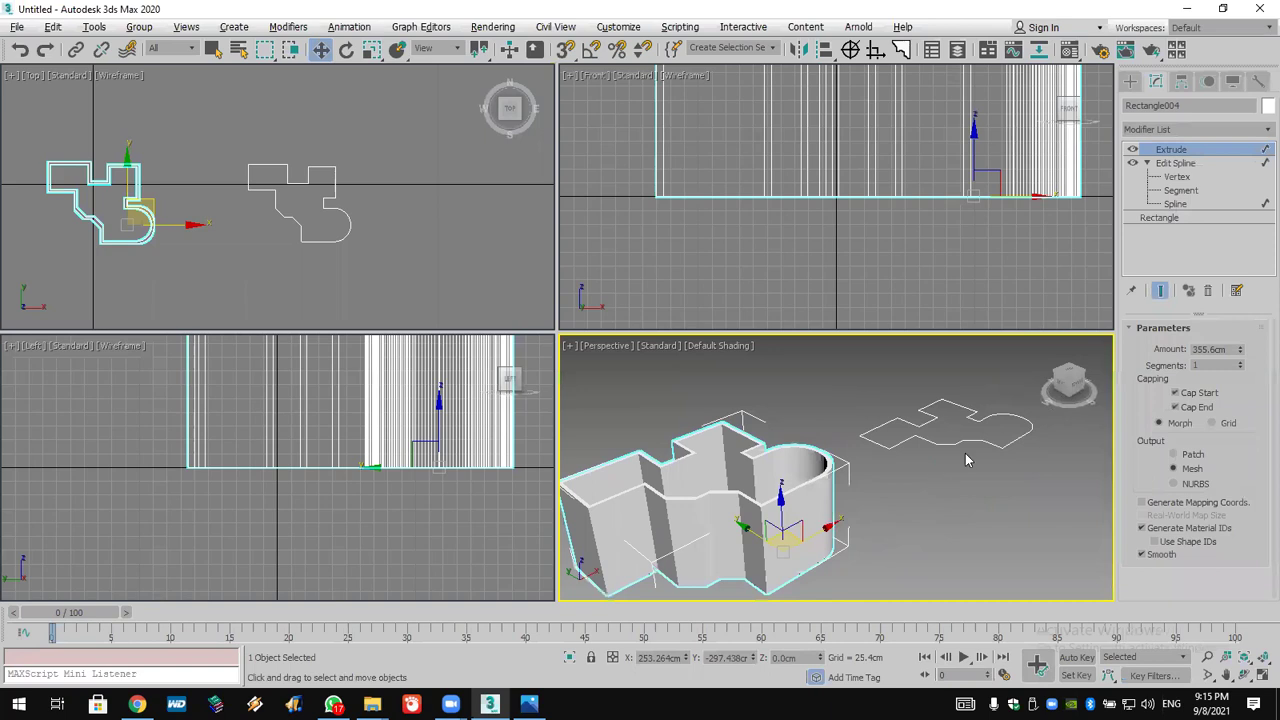
Select the detached single contour and extrude it 1 cm into a thin slab
{"action": "left_click", "coordinate": [965, 450]}
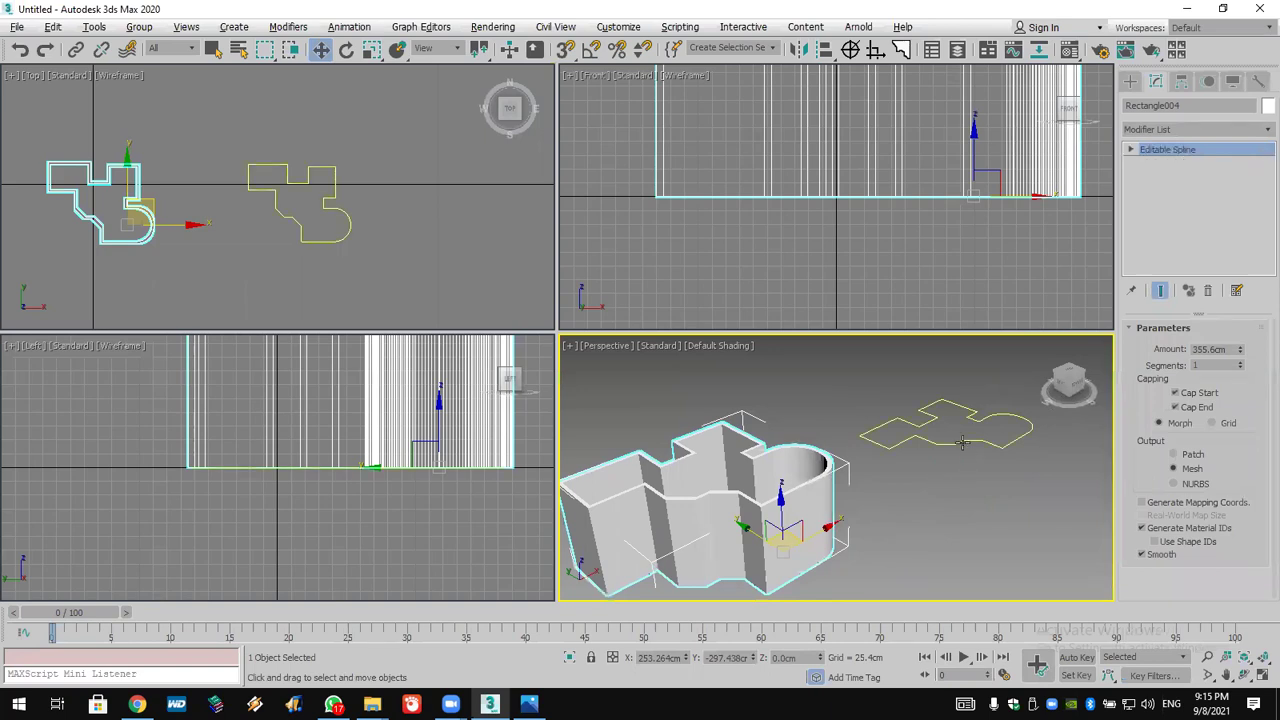
{"action": "left_click", "coordinate": [1182, 131]}
{"action": "scroll", "coordinate": [1183, 145], "scroll_direction": "down", "scroll_amount": 5}
{"action": "key", "text": "e"}
{"action": "left_click", "coordinate": [1152, 213]}
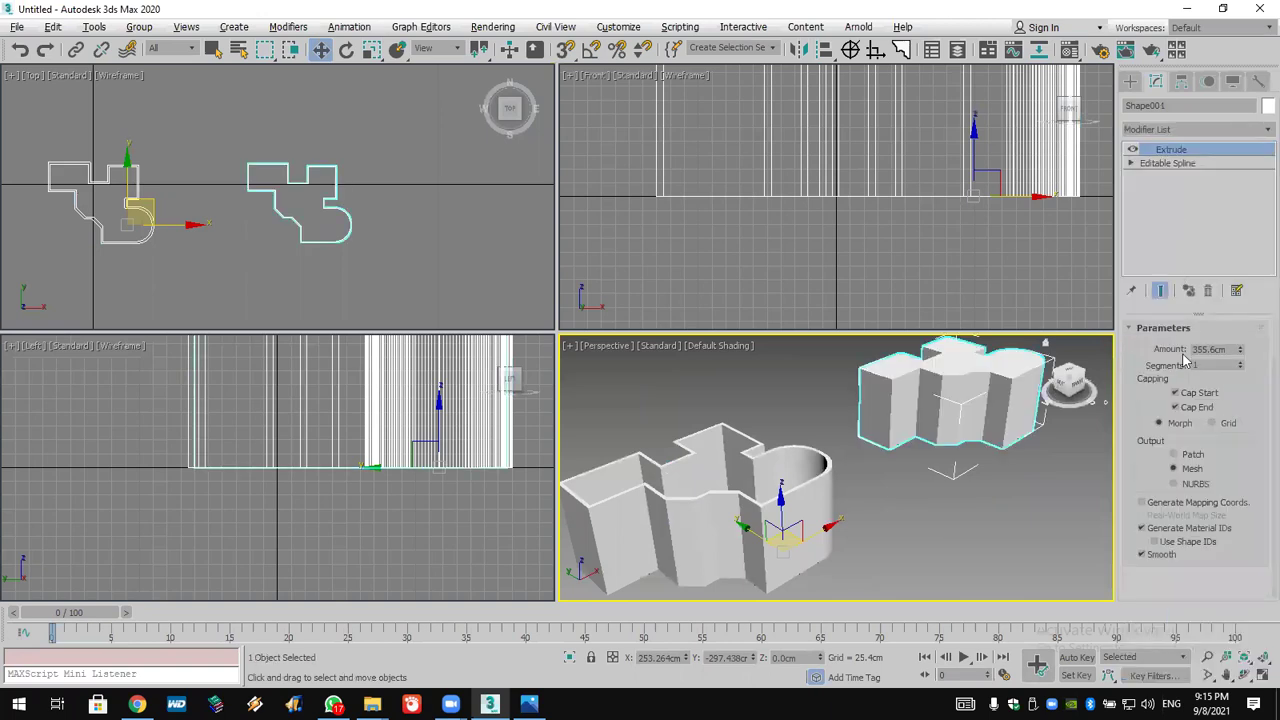
{"action": "double_click", "coordinate": [1207, 349]}
{"action": "type", "text": "1"}
{"action": "key", "text": "Return"}
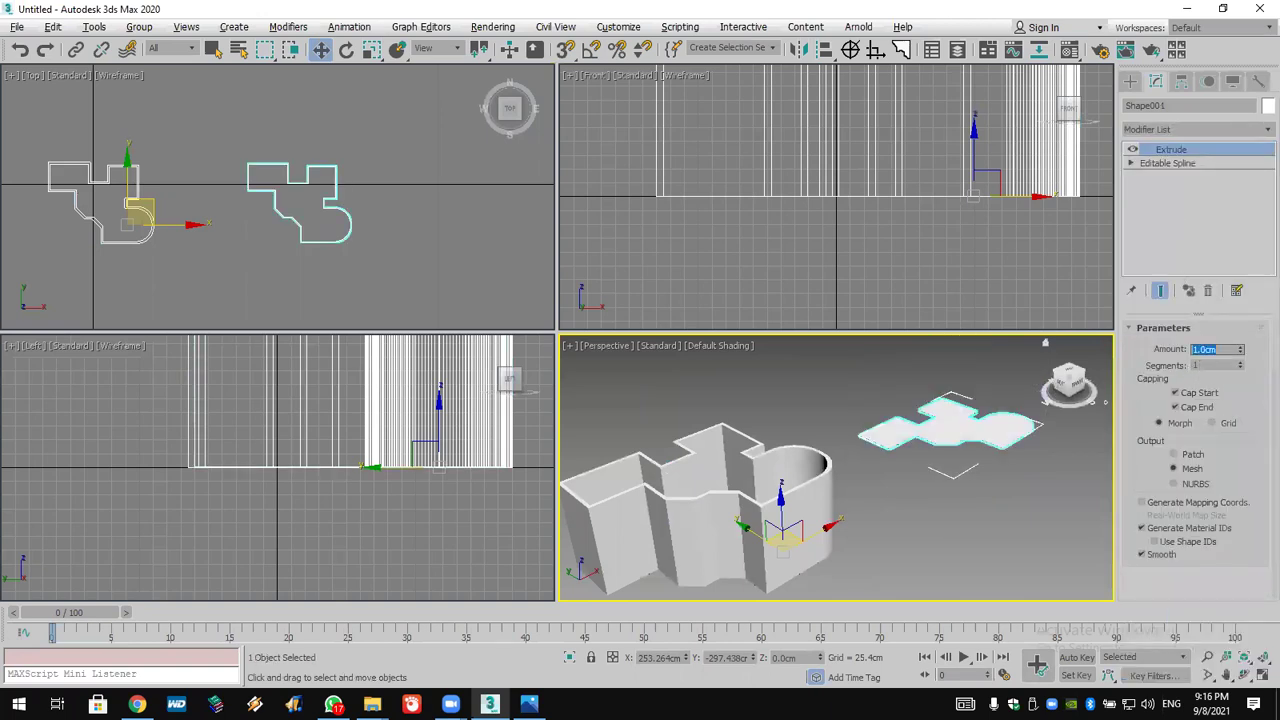
Using 3D vertex snapping, move the thin slab by its corner onto the matching inner corner of the extruded walls
{"action": "left_click", "coordinate": [565, 49]}
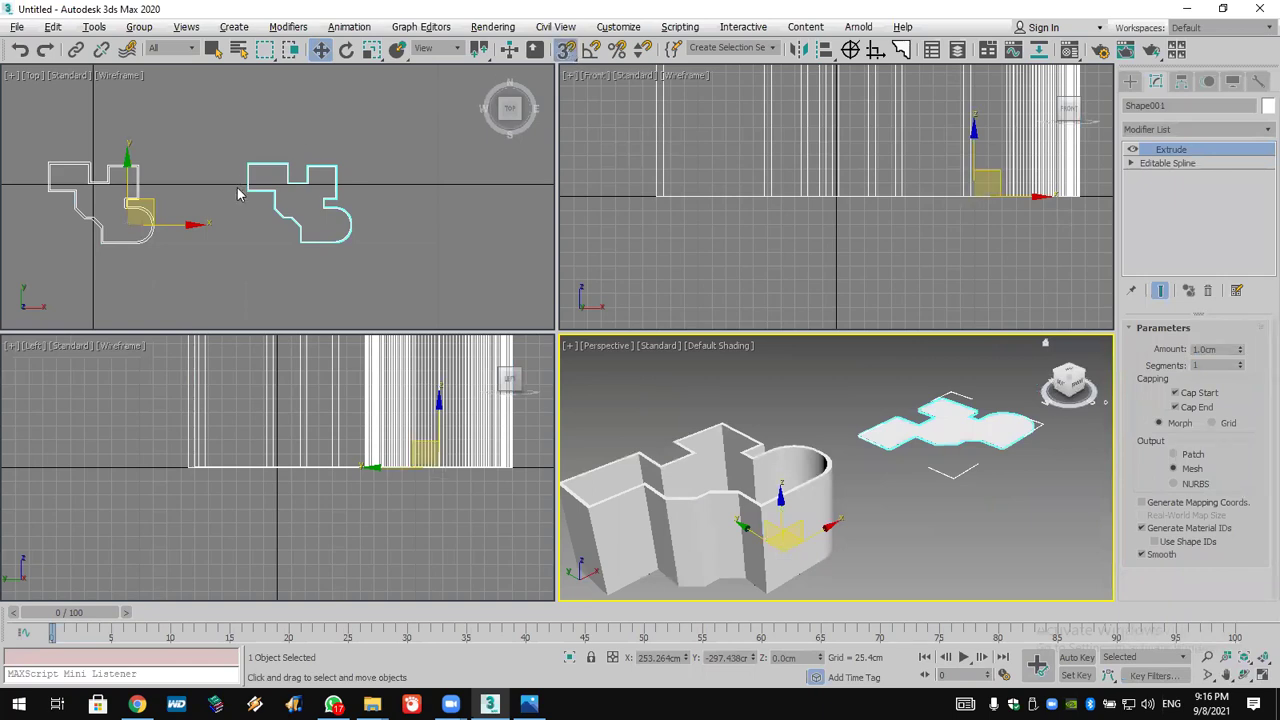
{"action": "left_click_drag", "start_coordinate": [246, 190], "coordinate": [52, 180]}
{"action": "middle_click_drag", "start_coordinate": [840, 480], "coordinate": [910, 500], "text": "alt"}
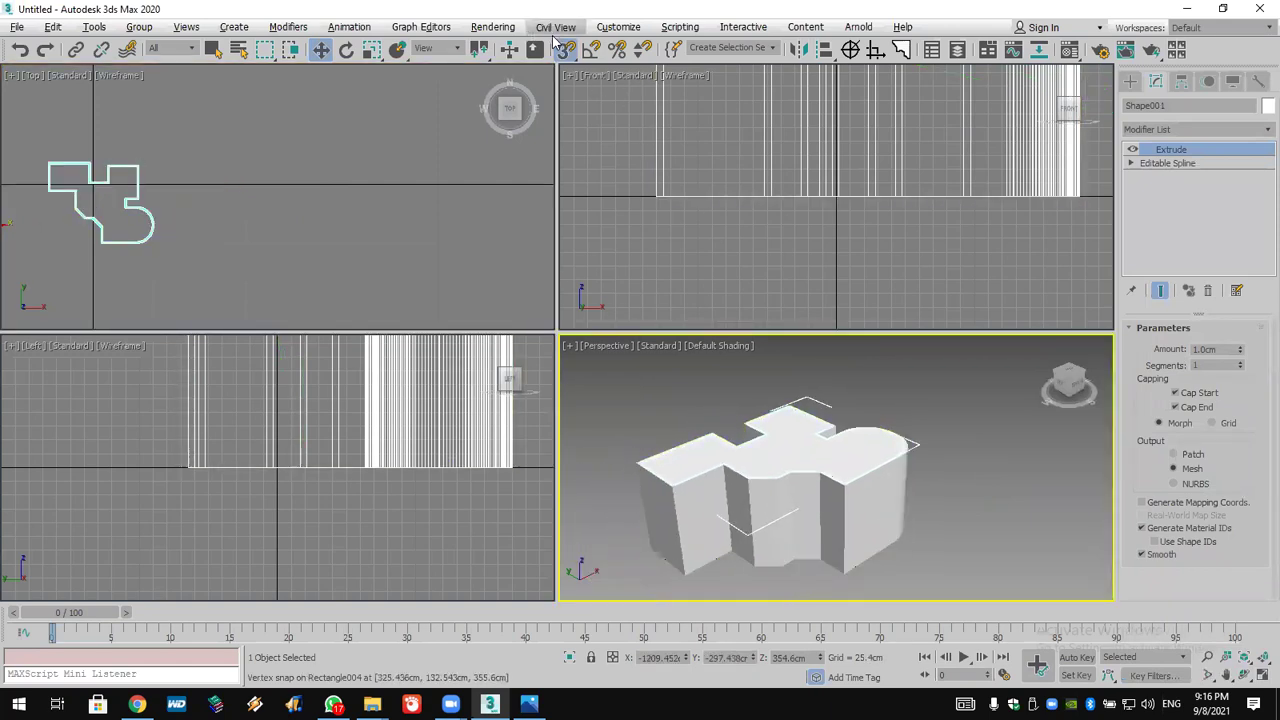
{"action": "scroll", "coordinate": [900, 460], "scroll_direction": "down", "scroll_amount": 3}
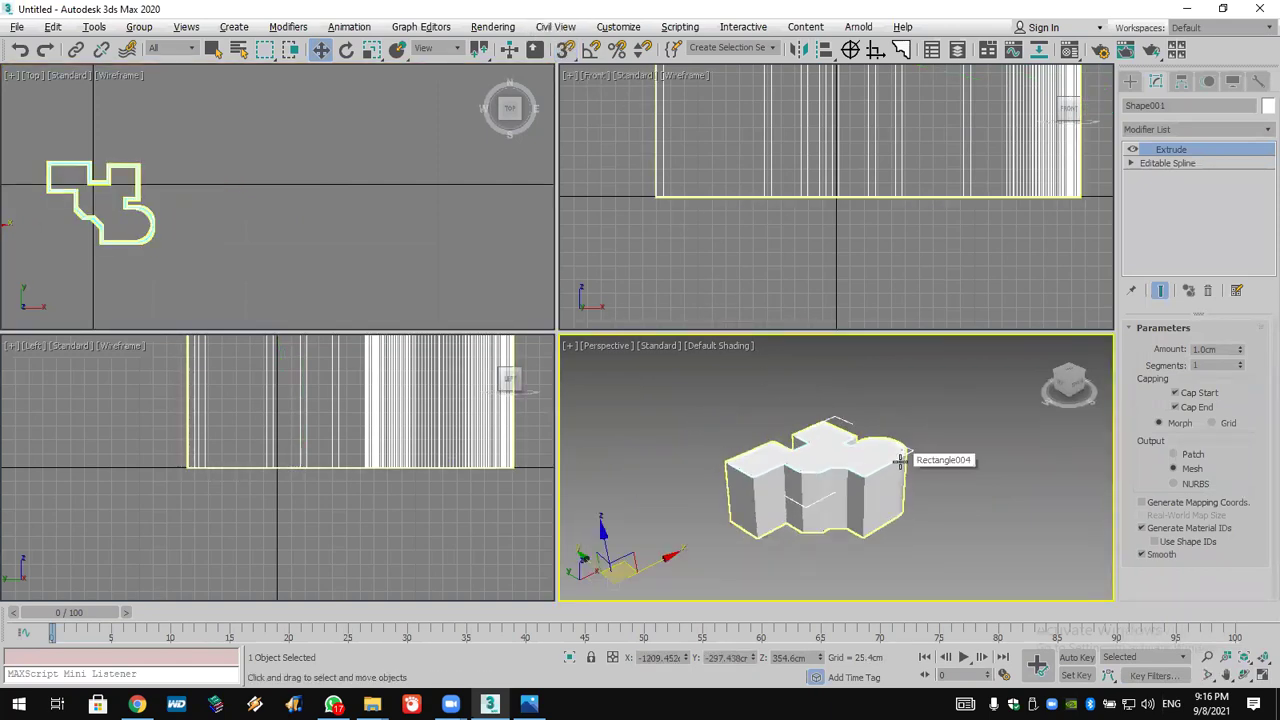
Lower the slab slightly below the wall tops, place a copy at the base of the walls, and clear the selection
{"action": "left_click_drag", "start_coordinate": [600, 530], "coordinate": [611, 607], "text": "shift"}
{"action": "scroll", "coordinate": [756, 512], "scroll_direction": "up", "scroll_amount": 3}
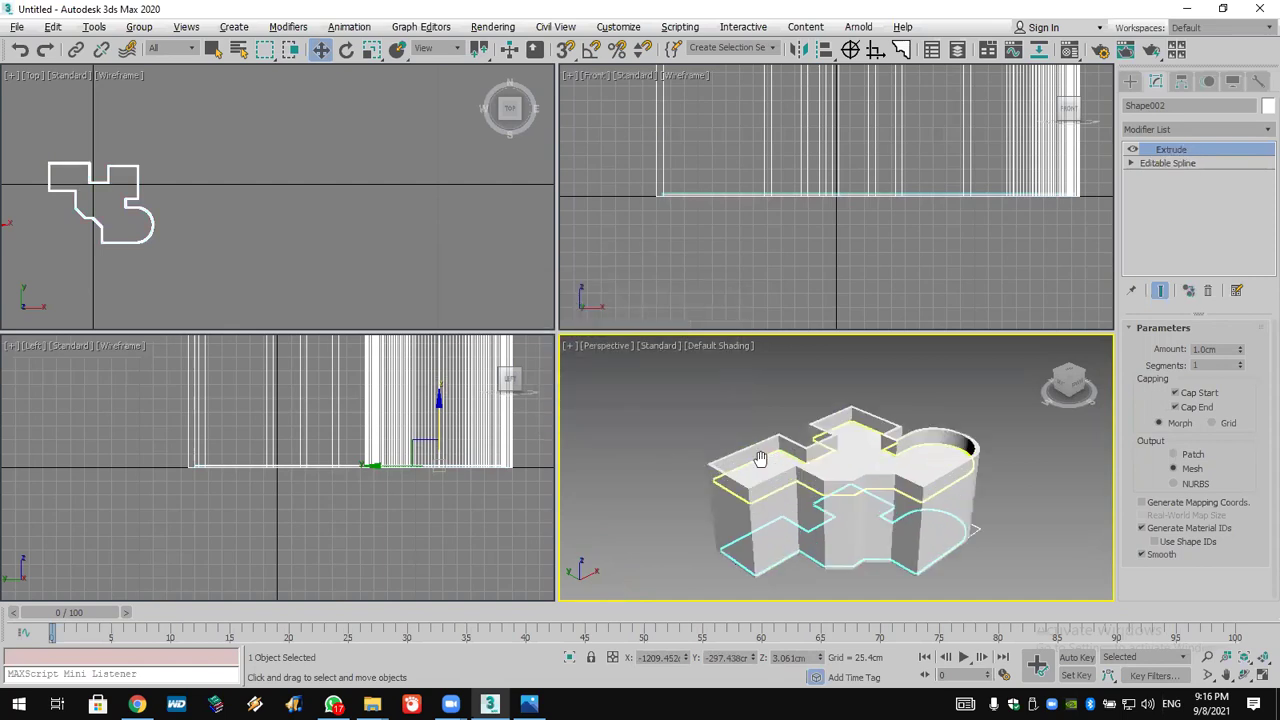
{"action": "scroll", "coordinate": [740, 436], "scroll_direction": "up", "scroll_amount": 2}
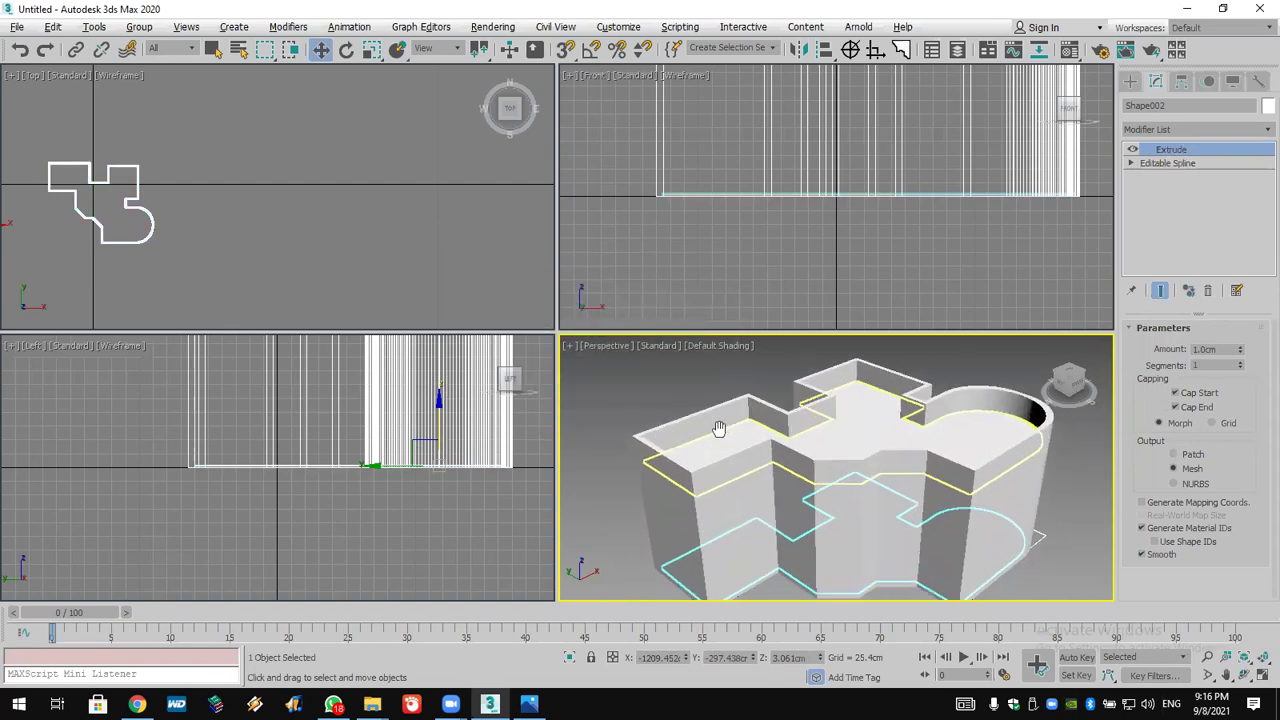
{"action": "scroll", "coordinate": [1070, 570], "scroll_direction": "up", "scroll_amount": 2}
{"action": "left_click", "coordinate": [1072, 570]}
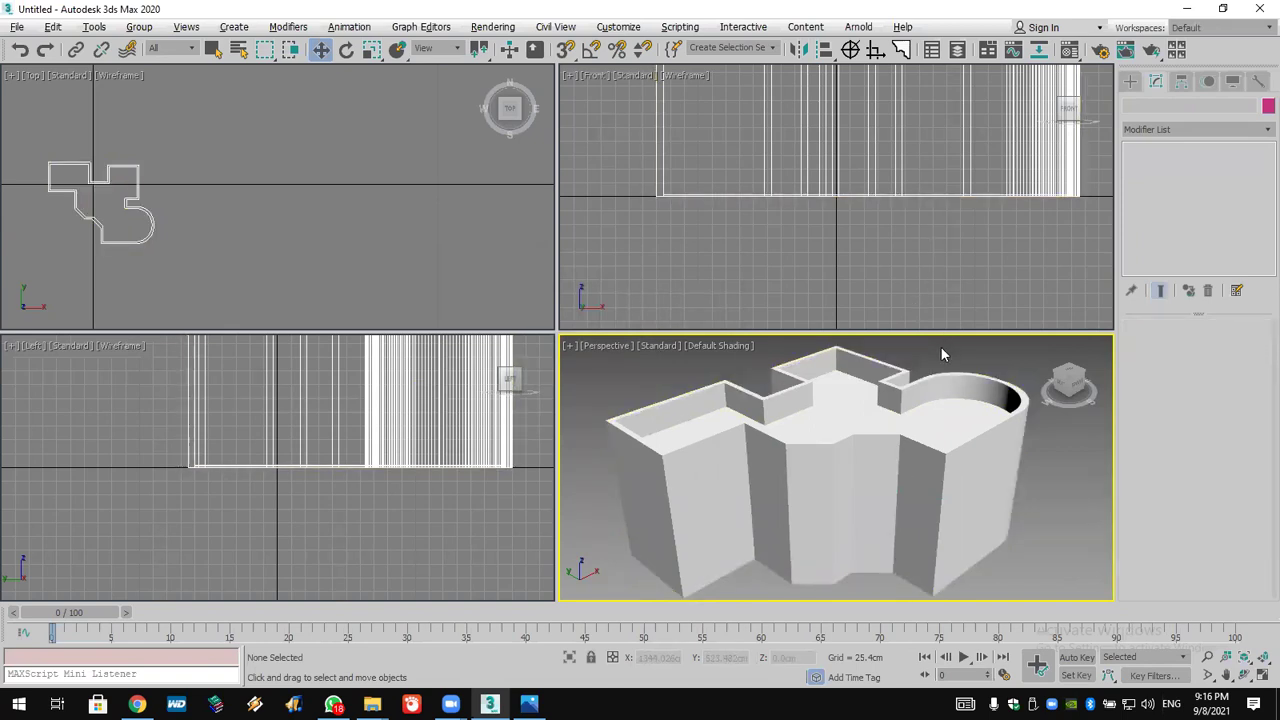
Examine the finished walls and slabs in the Perspective and Top views
{"action": "scroll", "coordinate": [913, 441], "scroll_direction": "up", "scroll_amount": 2}
{"action": "scroll", "coordinate": [913, 441], "scroll_direction": "up", "scroll_amount": 1}
{"action": "scroll", "coordinate": [913, 441], "scroll_direction": "down", "scroll_amount": 3}
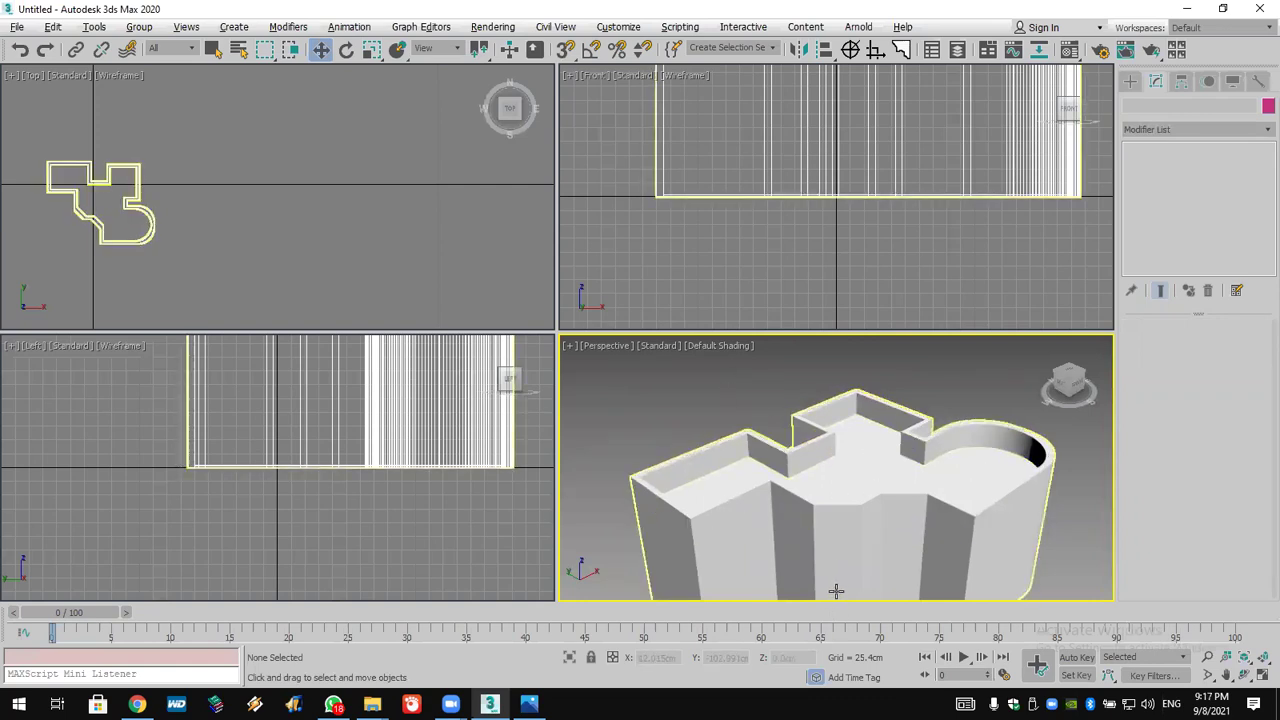
{"action": "middle_click_drag", "start_coordinate": [831, 590], "coordinate": [819, 490]}
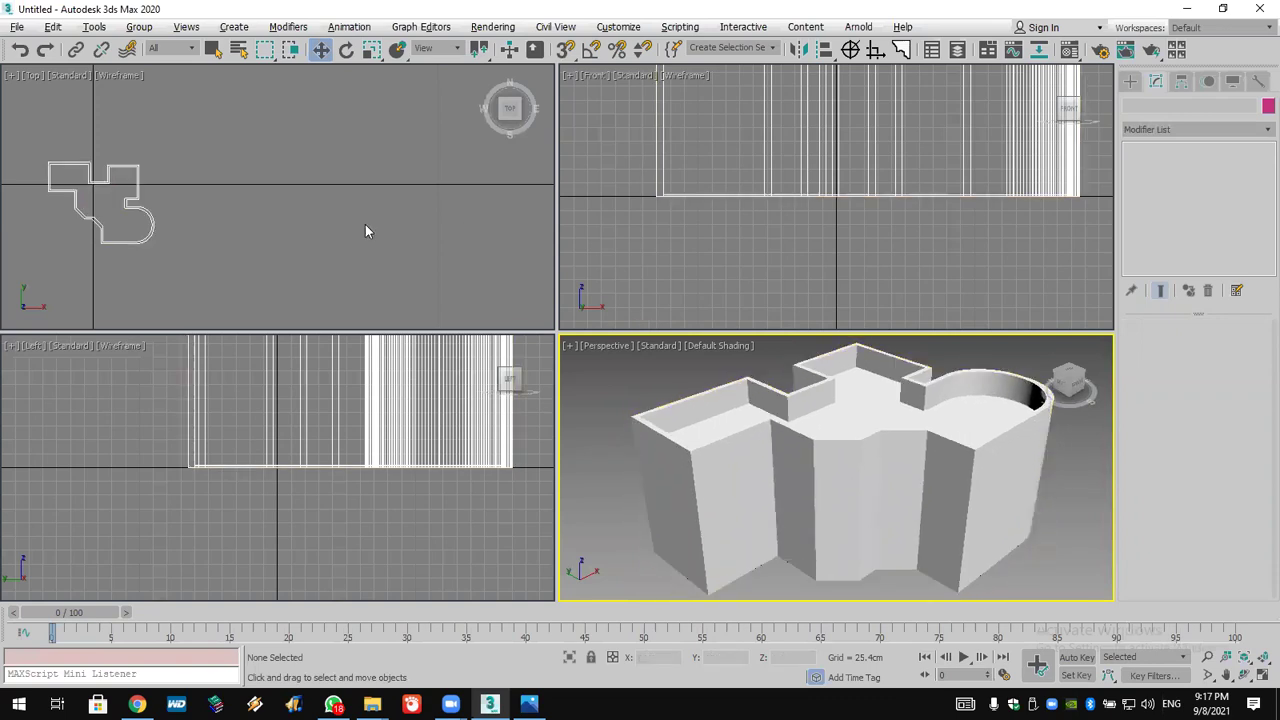
{"action": "middle_click_drag", "start_coordinate": [135, 185], "coordinate": [251, 174]}
{"action": "scroll", "coordinate": [255, 185], "scroll_direction": "up", "scroll_amount": 5}
{"action": "scroll", "coordinate": [260, 183], "scroll_direction": "down", "scroll_amount": 2}
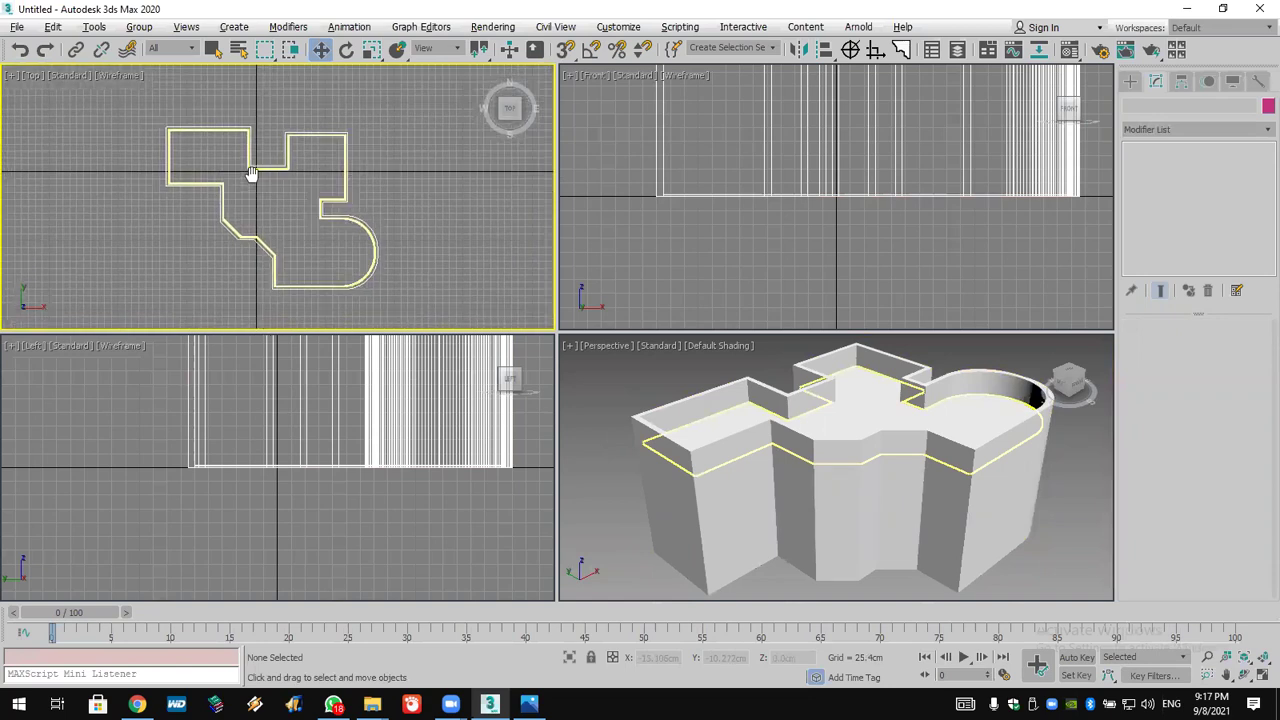
Reset the scene to start over with an empty one
{"action": "left_click", "coordinate": [12, 26]}
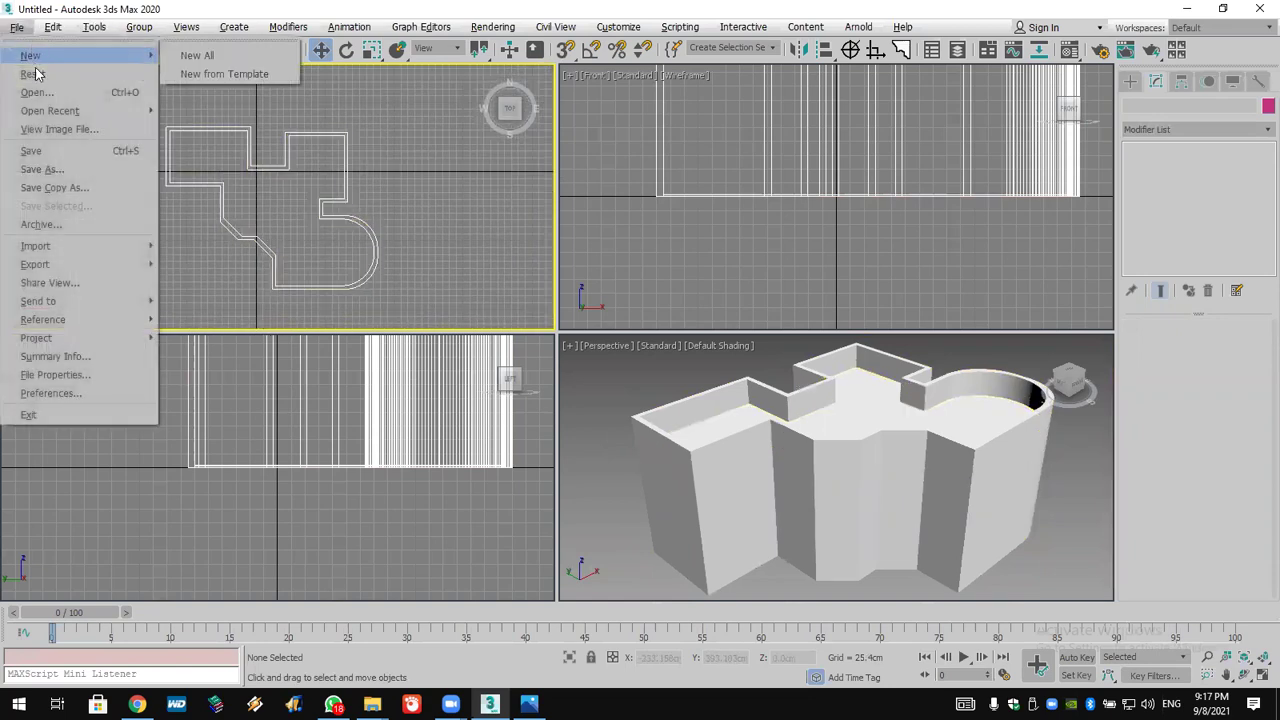
{"action": "left_click", "coordinate": [30, 77]}
{"action": "left_click", "coordinate": [625, 376]}
{"action": "left_click", "coordinate": [584, 372]}
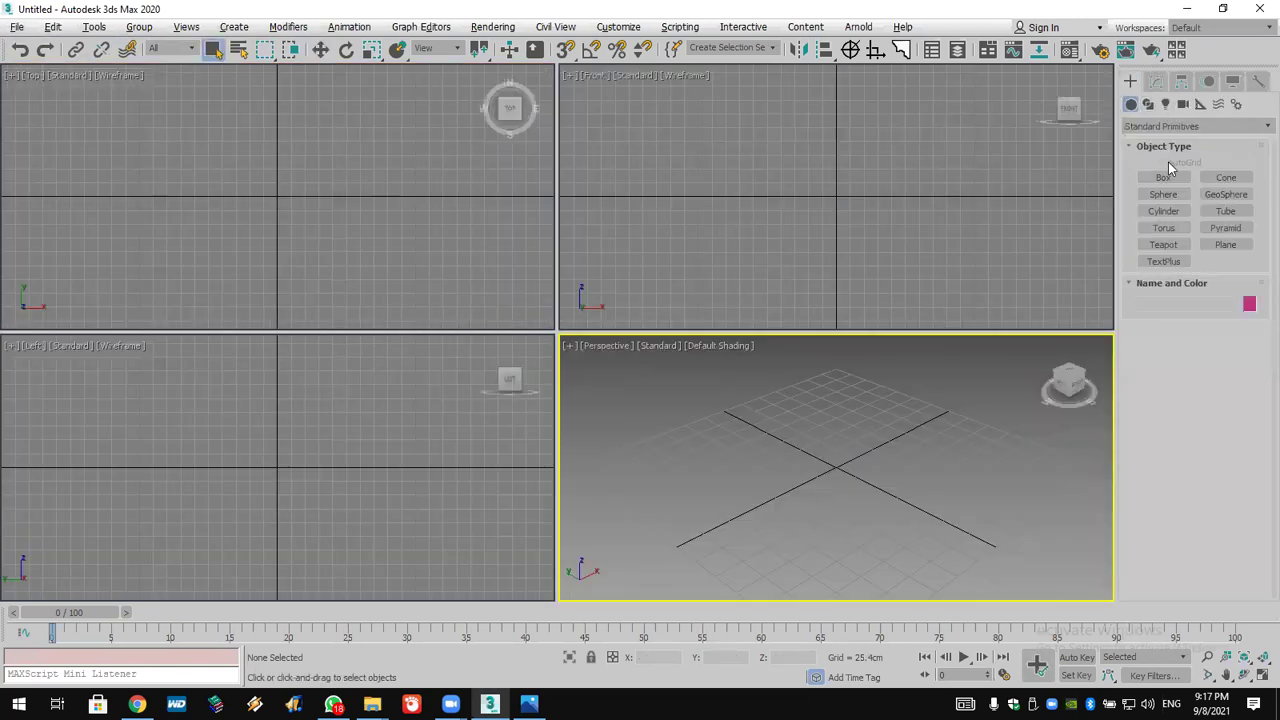
Draw two overlapping rectangles in the Top view and a circle of about 172 cm radius crossing the second rectangle's right edge
{"action": "left_click", "coordinate": [1149, 105]}
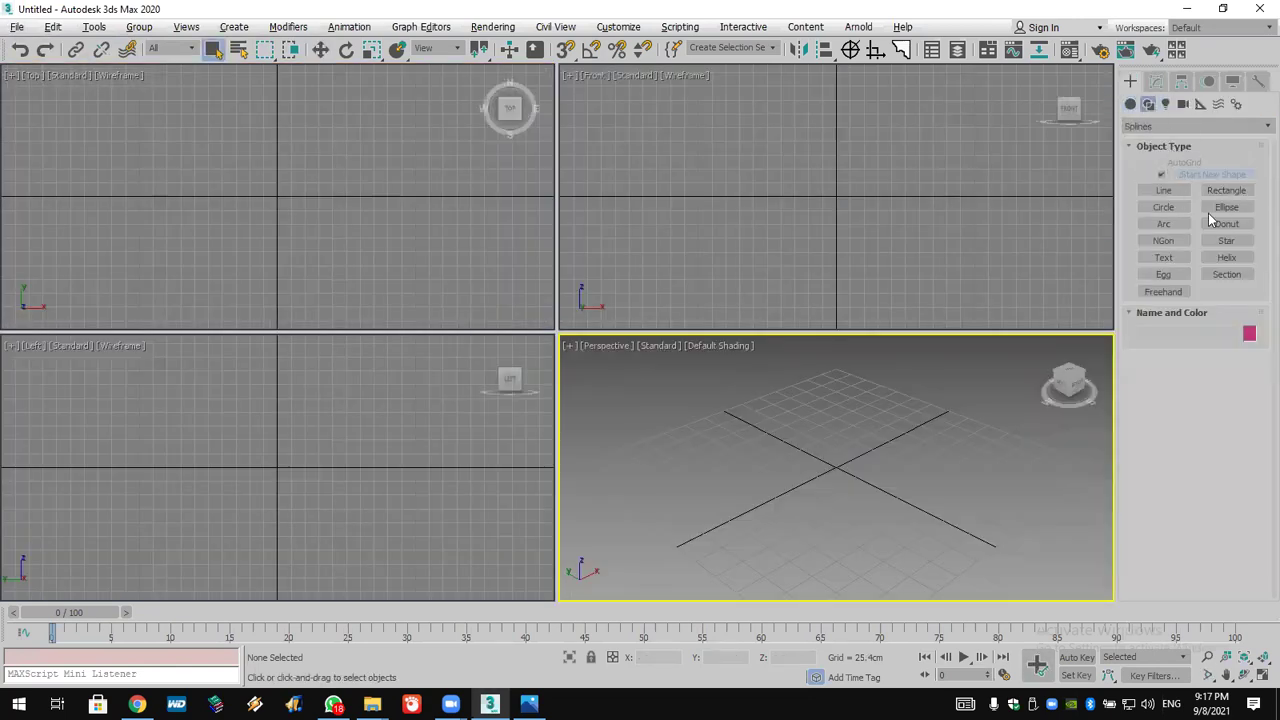
{"action": "left_click", "coordinate": [1226, 190]}
{"action": "left_click_drag", "start_coordinate": [125, 100], "coordinate": [261, 244]}
{"action": "left_click_drag", "start_coordinate": [211, 181], "coordinate": [412, 325]}
{"action": "left_click", "coordinate": [1163, 207]}
{"action": "left_click_drag", "start_coordinate": [449, 218], "coordinate": [491, 308]}
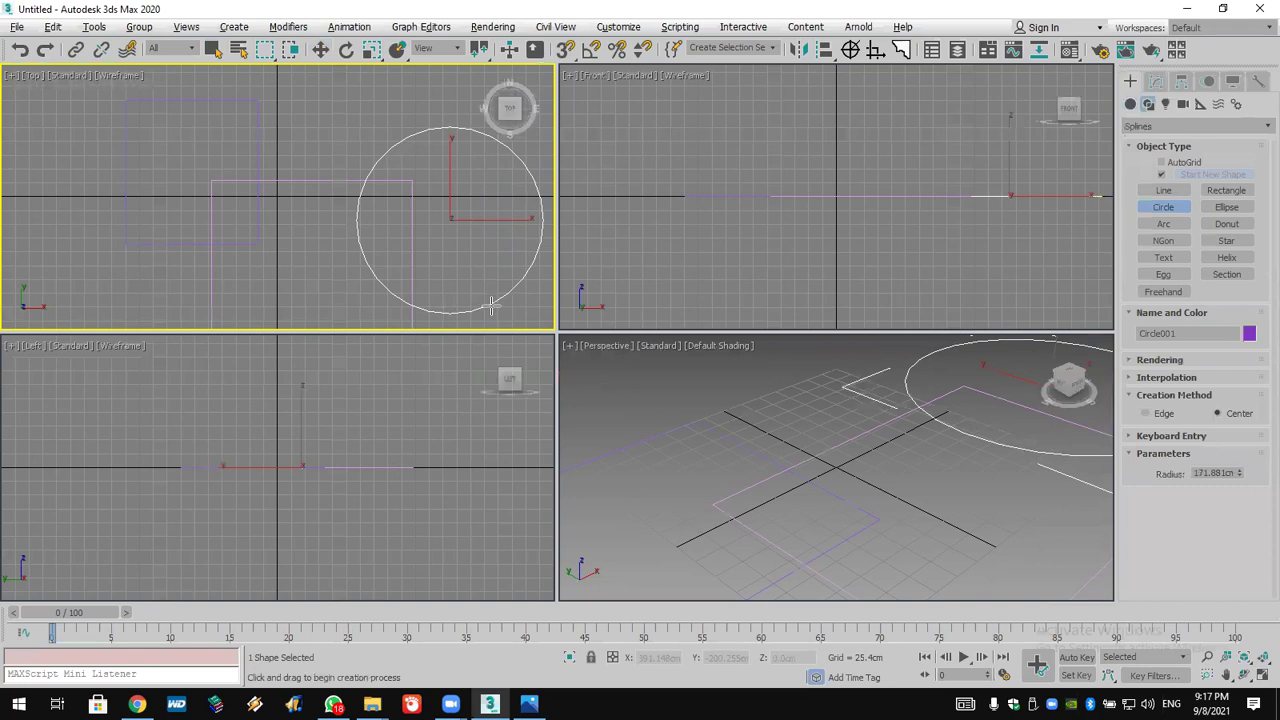
{"action": "middle_click_drag", "start_coordinate": [806, 476], "coordinate": [840, 455], "text": "alt"}
{"action": "left_click", "coordinate": [1163, 207]}
Add an Edit Spline modifier to the circle and attach both rectangles to it
{"action": "left_click", "coordinate": [1156, 81]}
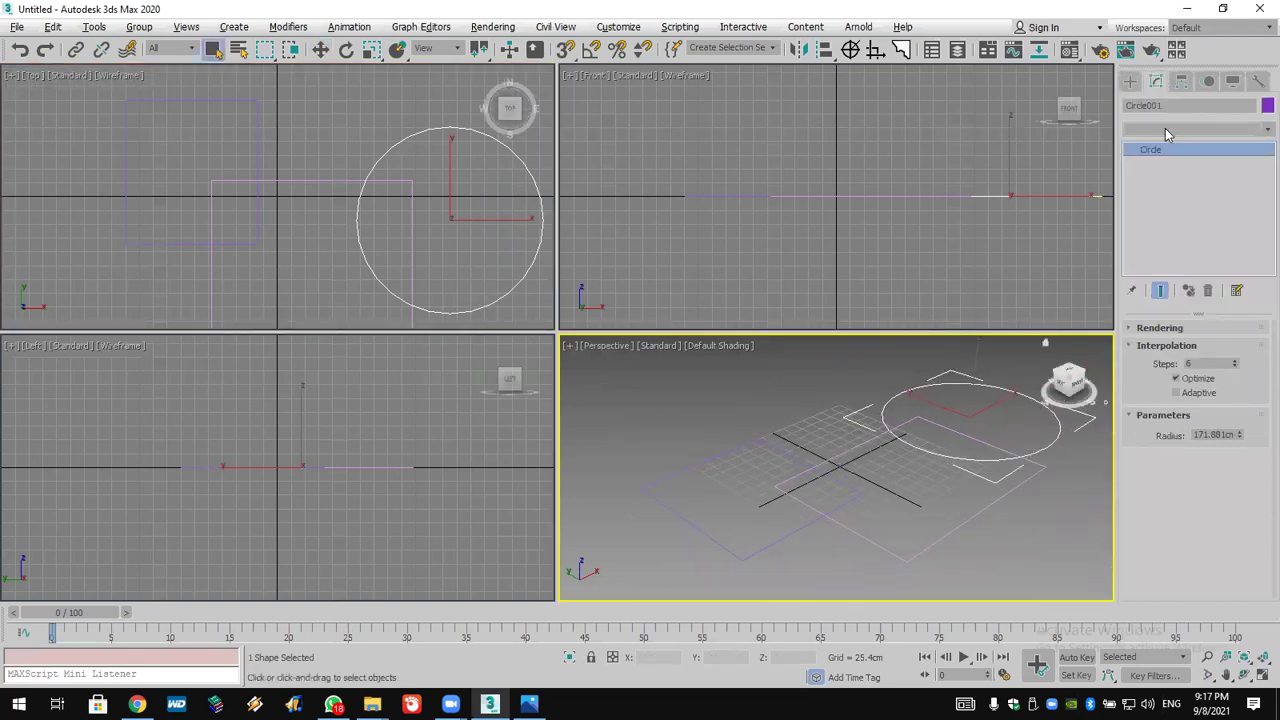
{"action": "left_click", "coordinate": [1165, 128]}
{"action": "key", "text": "e"}
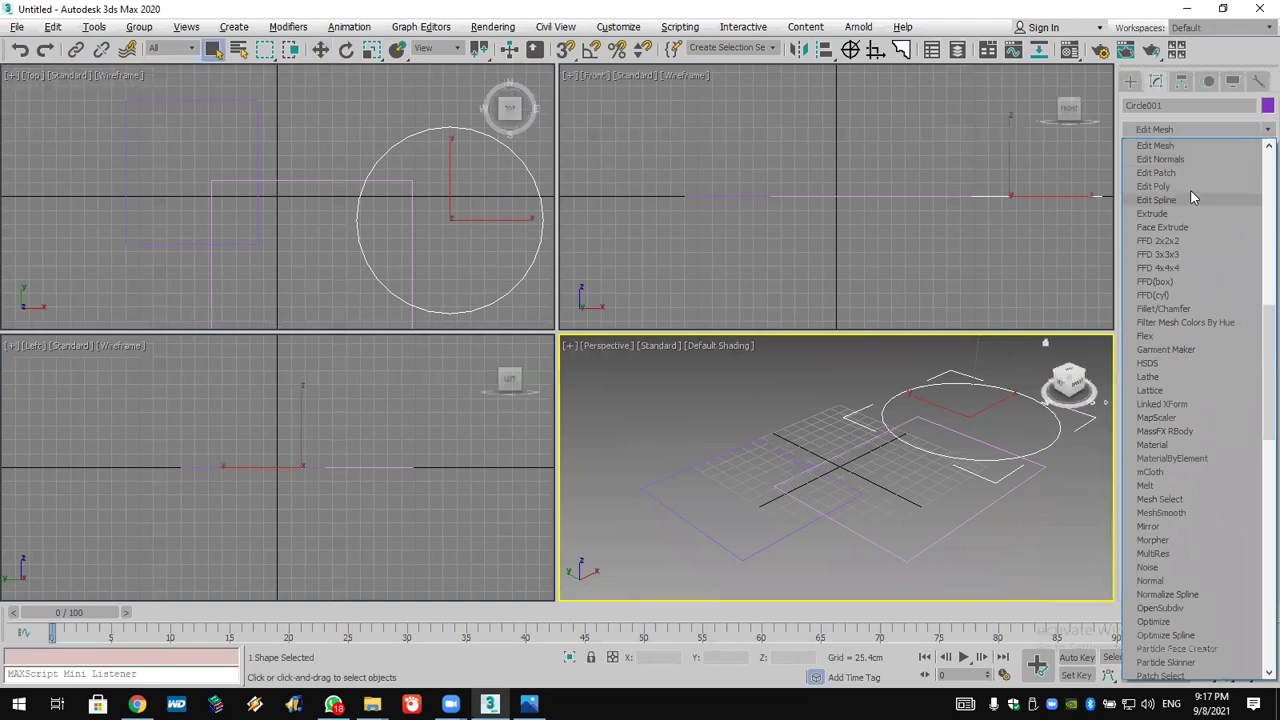
{"action": "left_click", "coordinate": [1189, 199]}
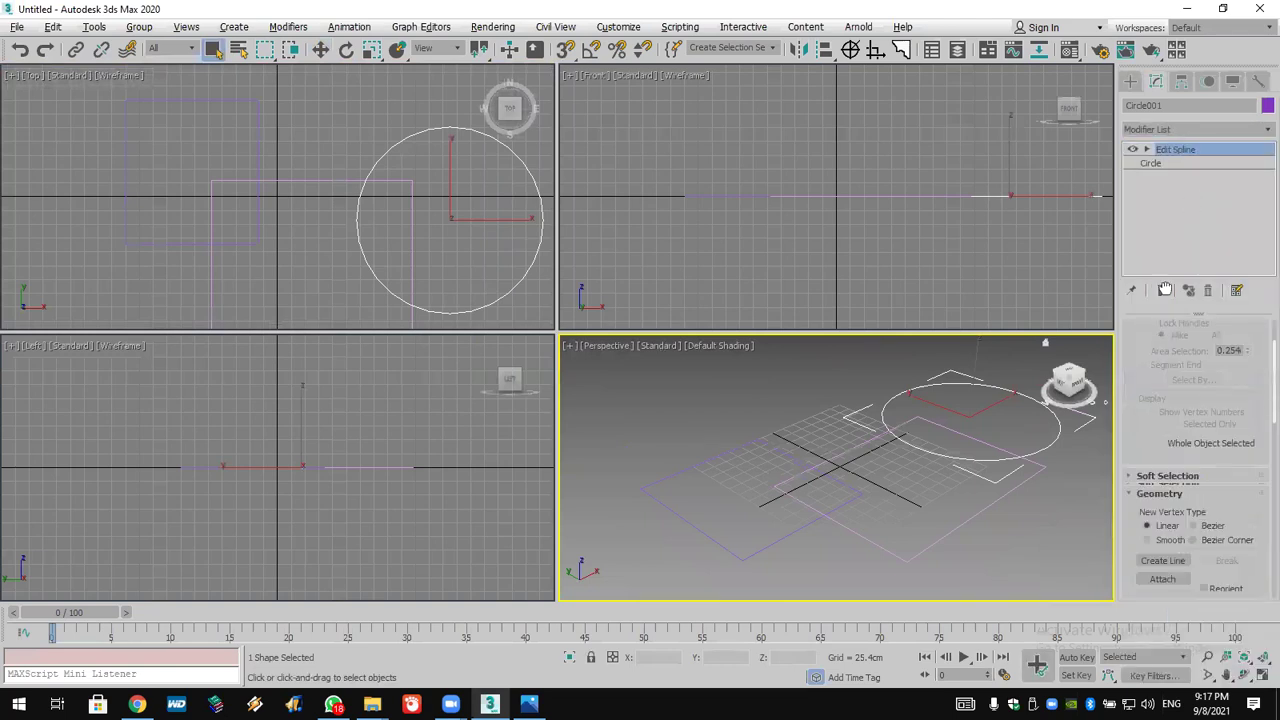
{"action": "scroll", "coordinate": [1195, 450], "scroll_direction": "down", "scroll_amount": 5}
{"action": "left_click", "coordinate": [1162, 409]}
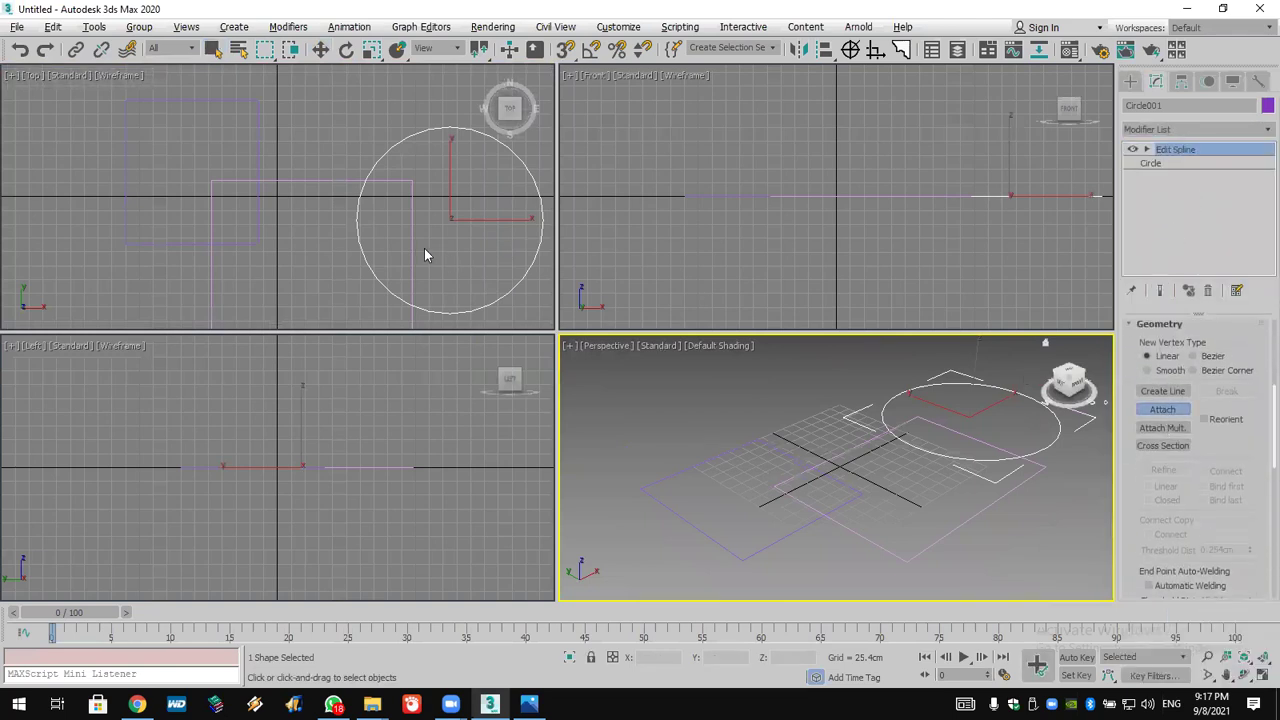
{"action": "left_click", "coordinate": [424, 252]}
{"action": "left_click", "coordinate": [412, 245]}
{"action": "left_click", "coordinate": [257, 157]}
Merge the first rectangle, the second rectangle and the circle into one closed contour with a spline Boolean union
{"action": "left_click", "coordinate": [1146, 149]}
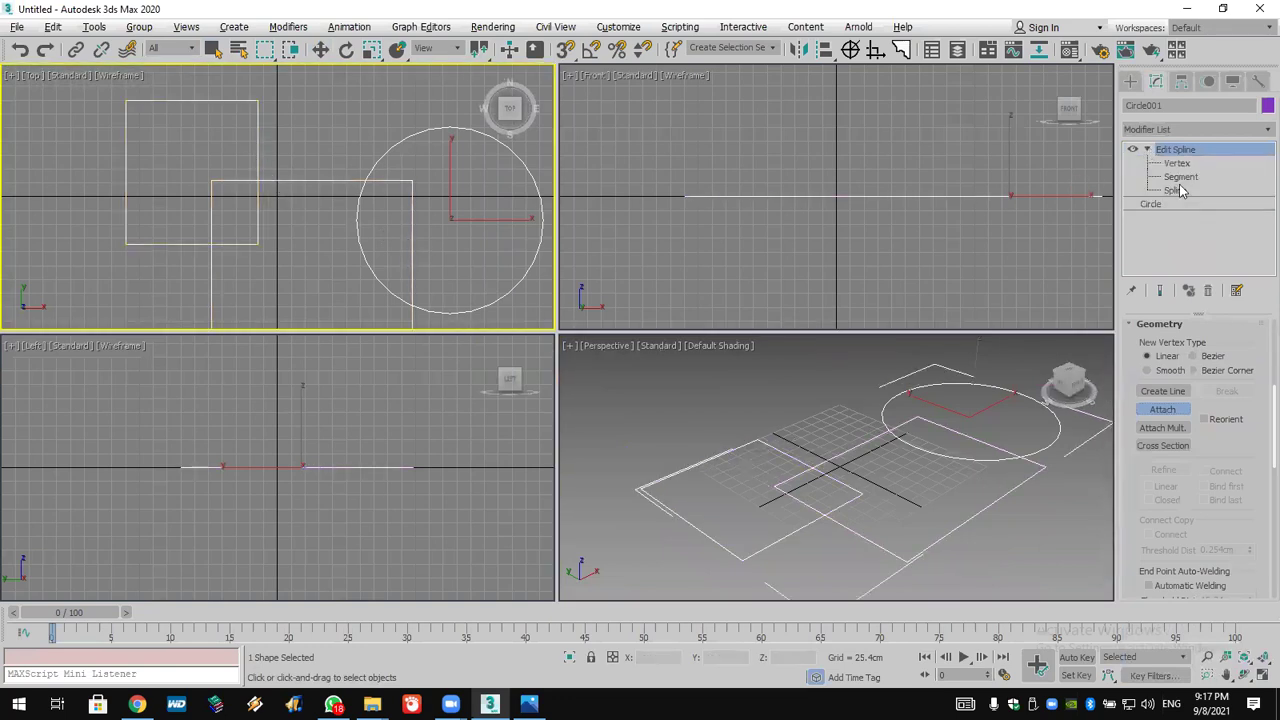
{"action": "left_click", "coordinate": [1180, 191]}
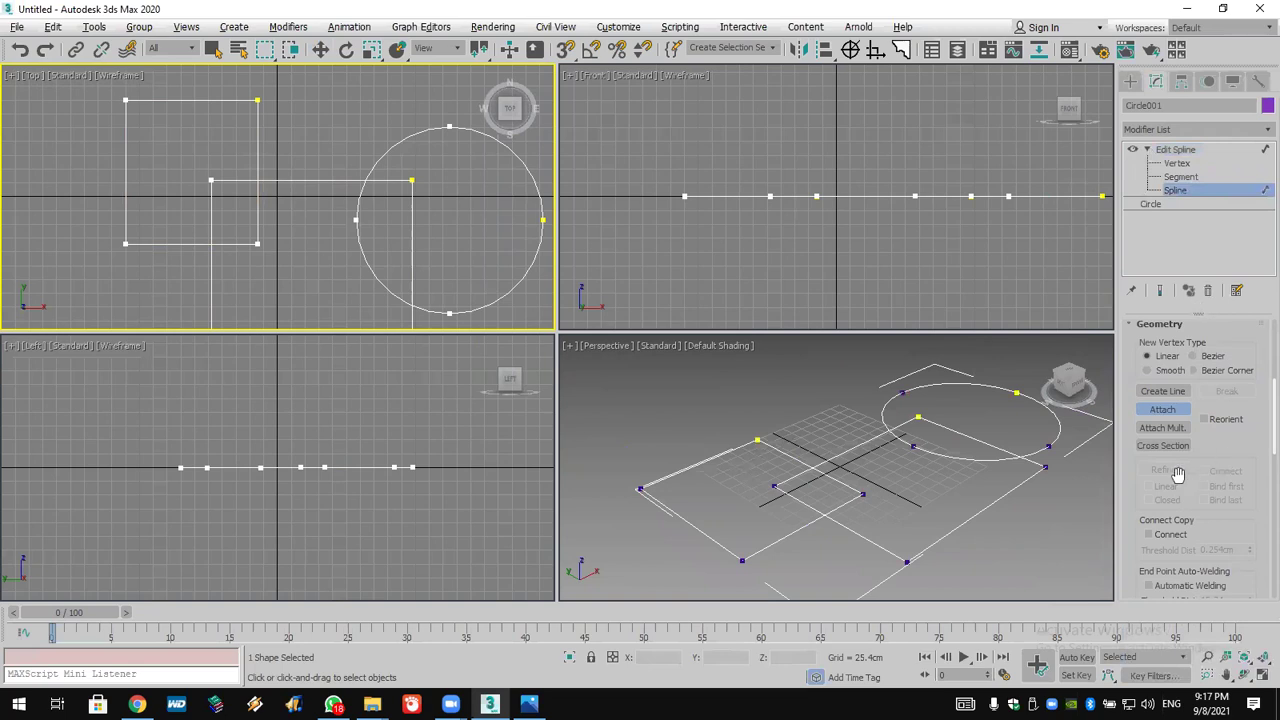
{"action": "left_click_drag", "start_coordinate": [1180, 475], "coordinate": [1198, 364]}
{"action": "scroll", "coordinate": [1198, 364], "scroll_direction": "down", "scroll_amount": 5}
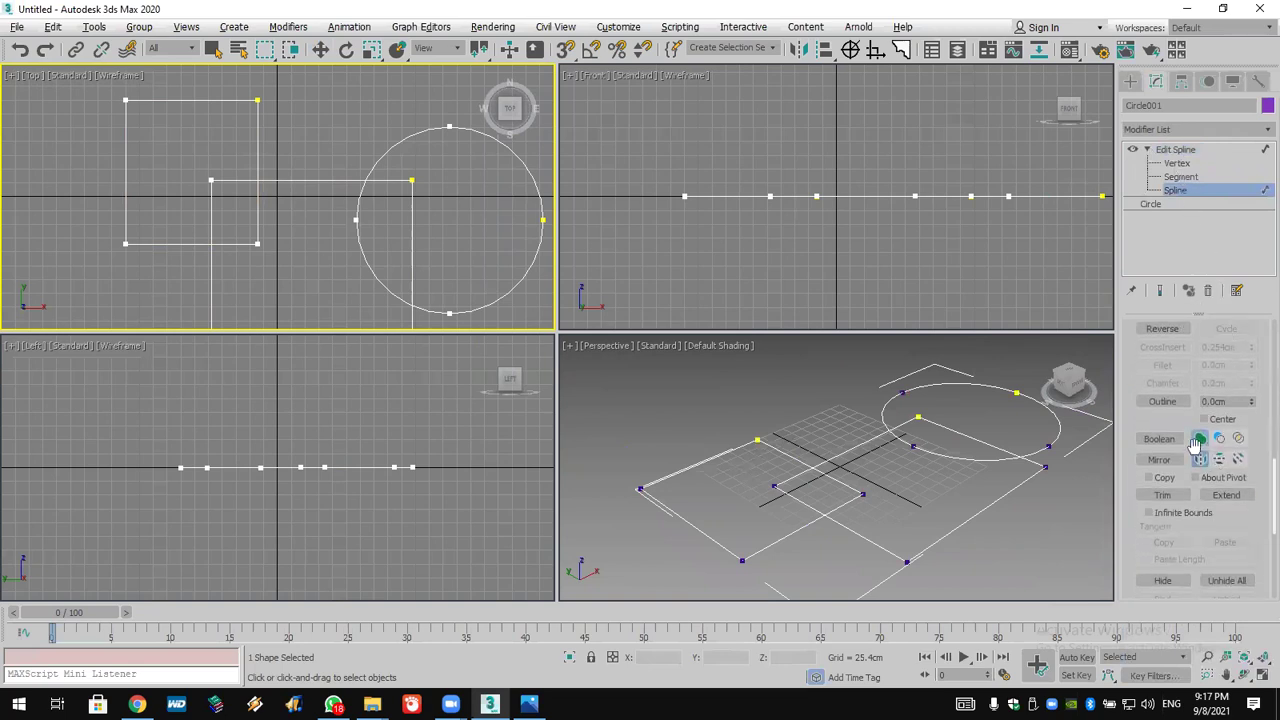
{"action": "left_click", "coordinate": [1160, 440]}
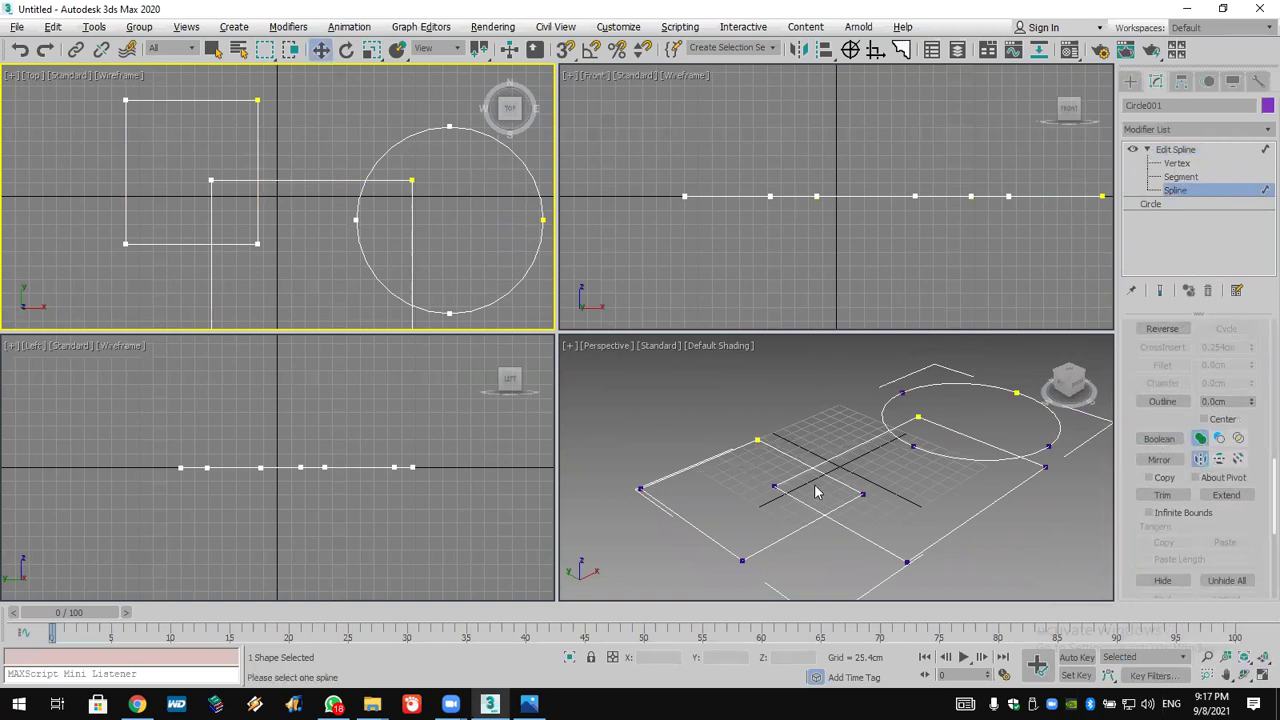
{"action": "left_click", "coordinate": [785, 535]}
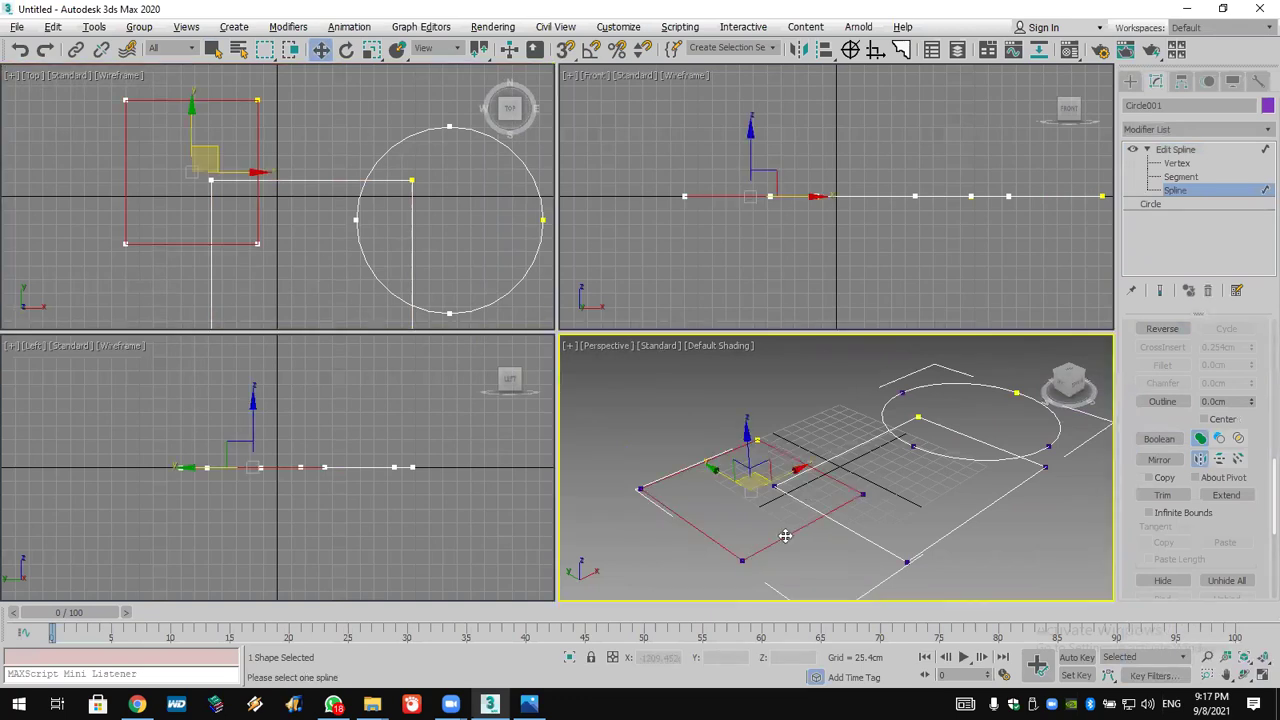
{"action": "left_click", "coordinate": [1158, 440]}
{"action": "left_click", "coordinate": [970, 519]}
{"action": "left_click", "coordinate": [992, 461]}
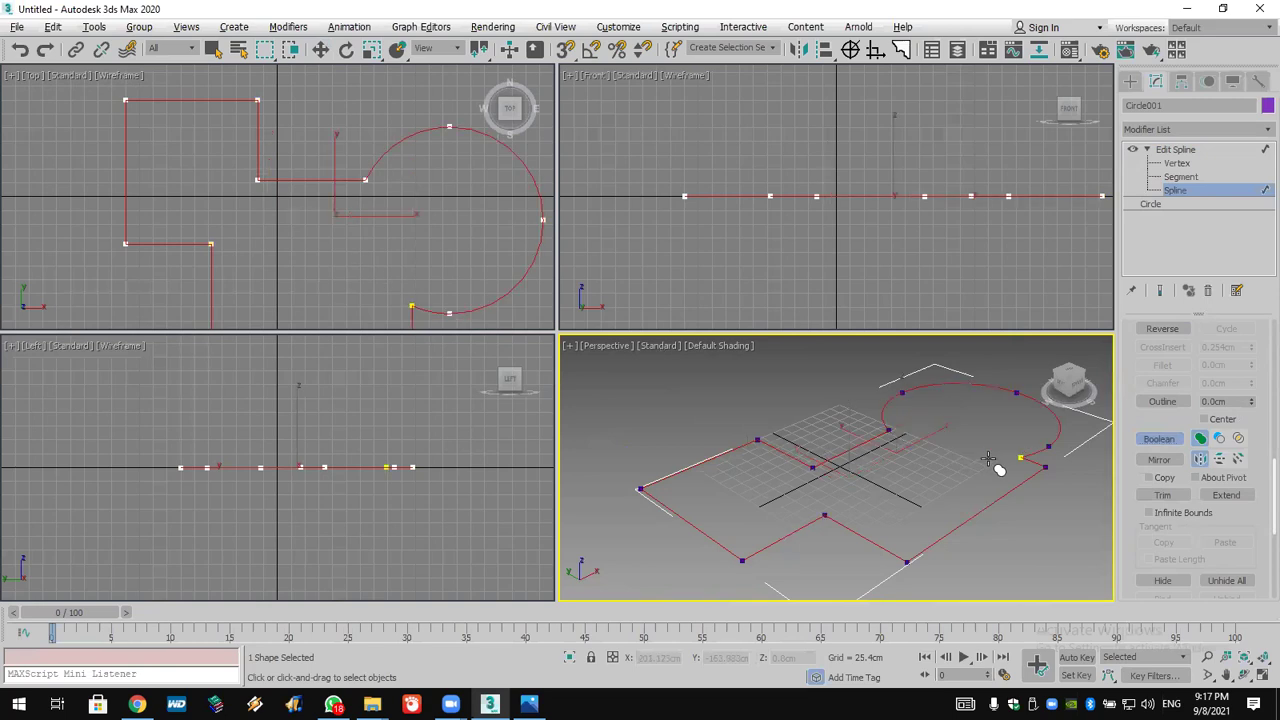
Outline the merged contour slightly outward and extrude the double contour 406.4 cm into walls
{"action": "left_click", "coordinate": [1163, 401]}
{"action": "left_click_drag", "start_coordinate": [1023, 478], "coordinate": [1038, 452]}
{"action": "left_click", "coordinate": [1222, 130]}
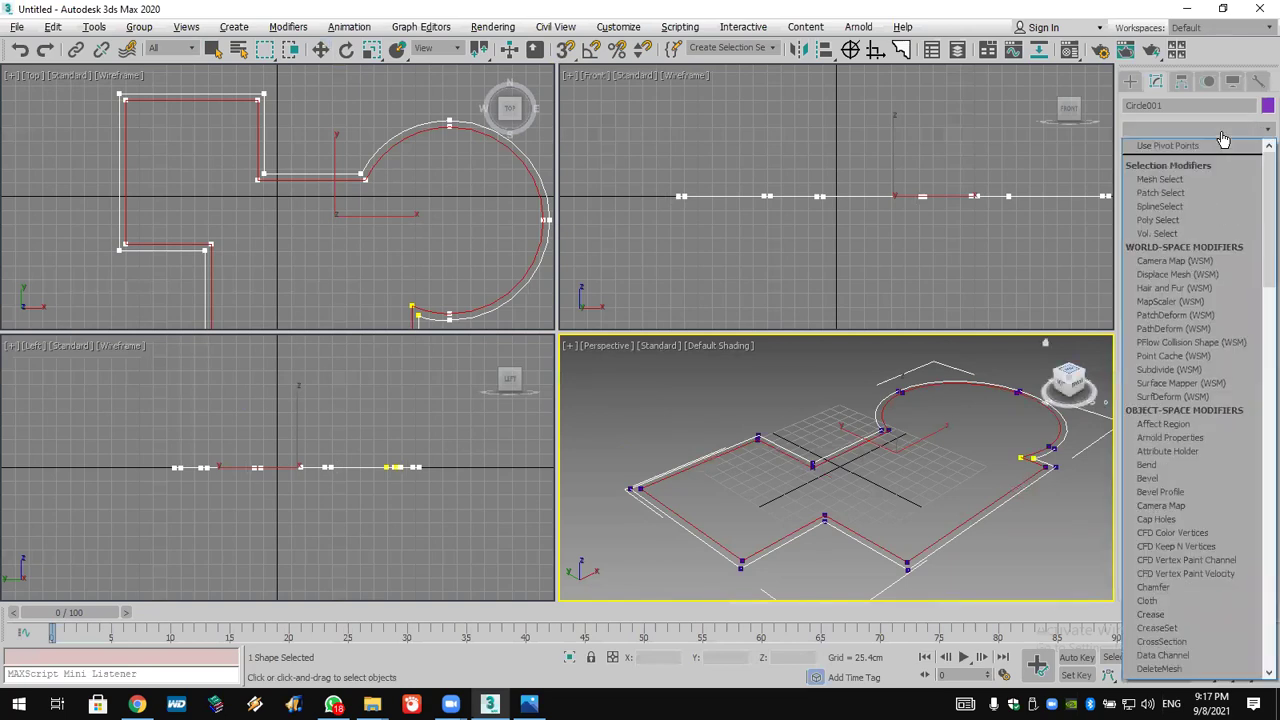
{"action": "key", "text": "e"}
{"action": "left_click", "coordinate": [1199, 215]}
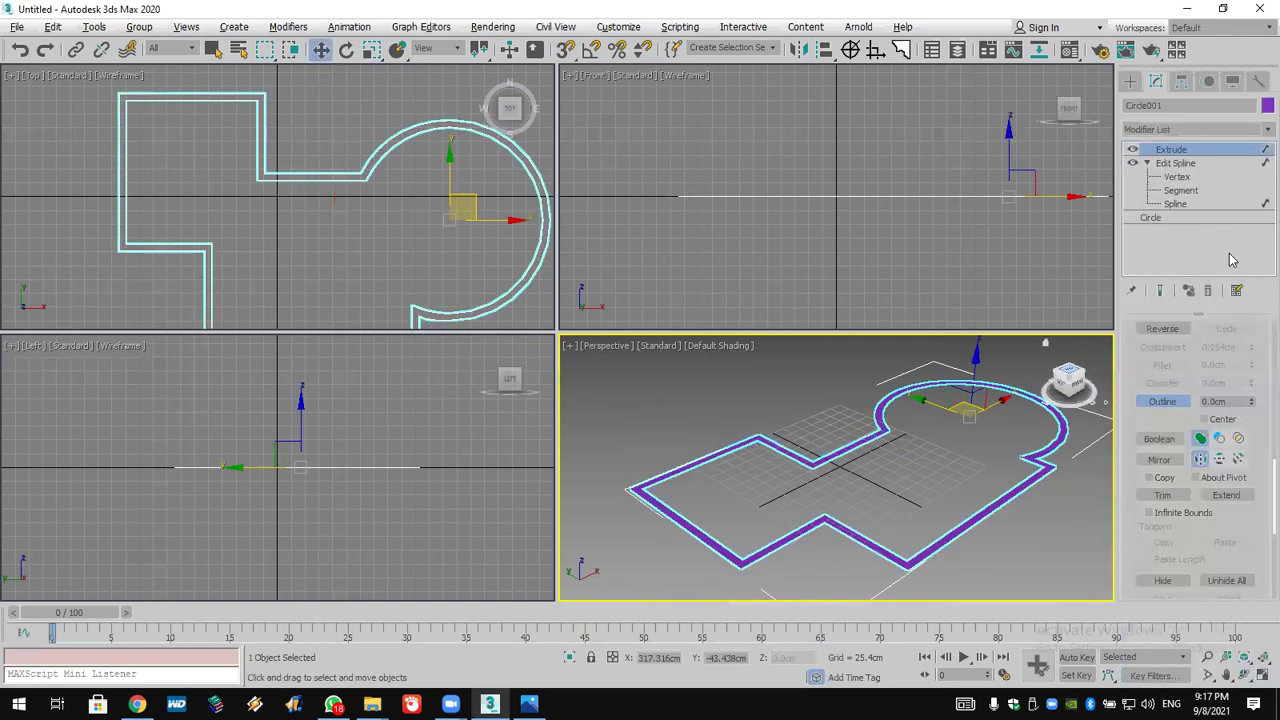
{"action": "left_click_drag", "start_coordinate": [1243, 352], "coordinate": [1243, 260]}
At Spline level, copy the inner contour horizontally to a free area beside the walls in the Top view
{"action": "middle_click_drag", "start_coordinate": [328, 180], "coordinate": [290, 184]}
{"action": "scroll", "coordinate": [290, 184], "scroll_direction": "down", "scroll_amount": 4}
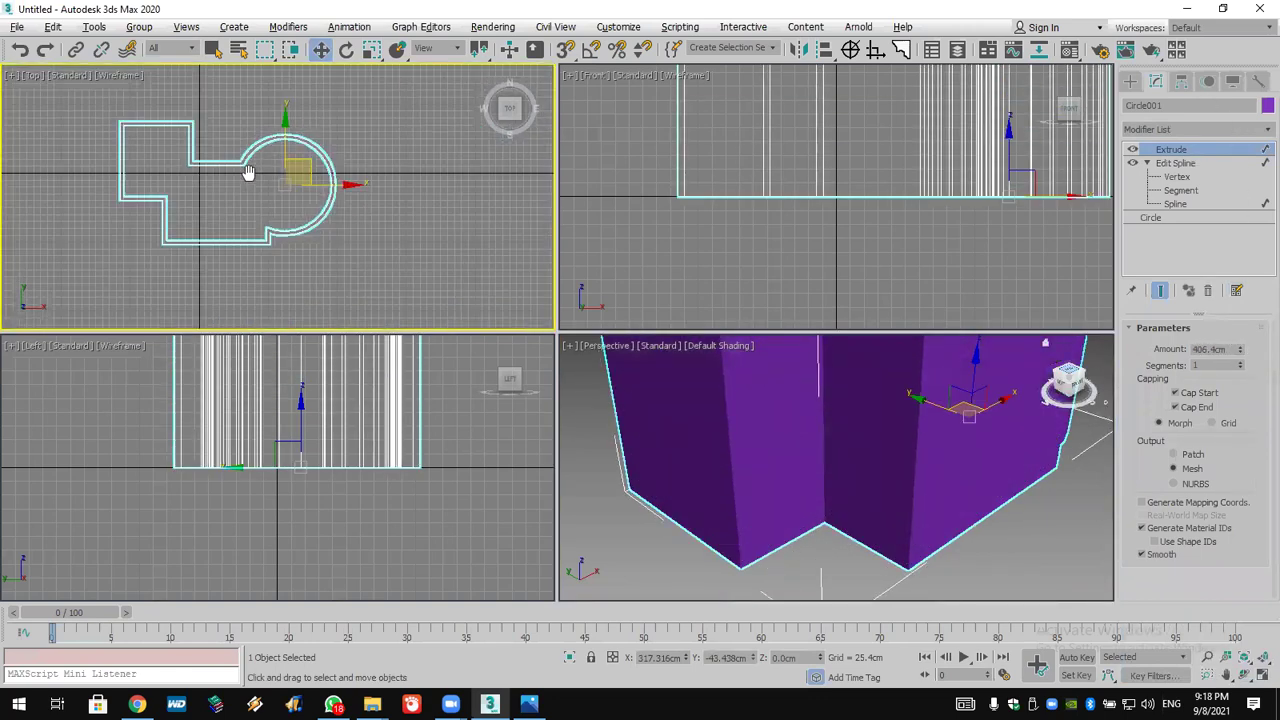
{"action": "left_click", "coordinate": [1175, 204]}
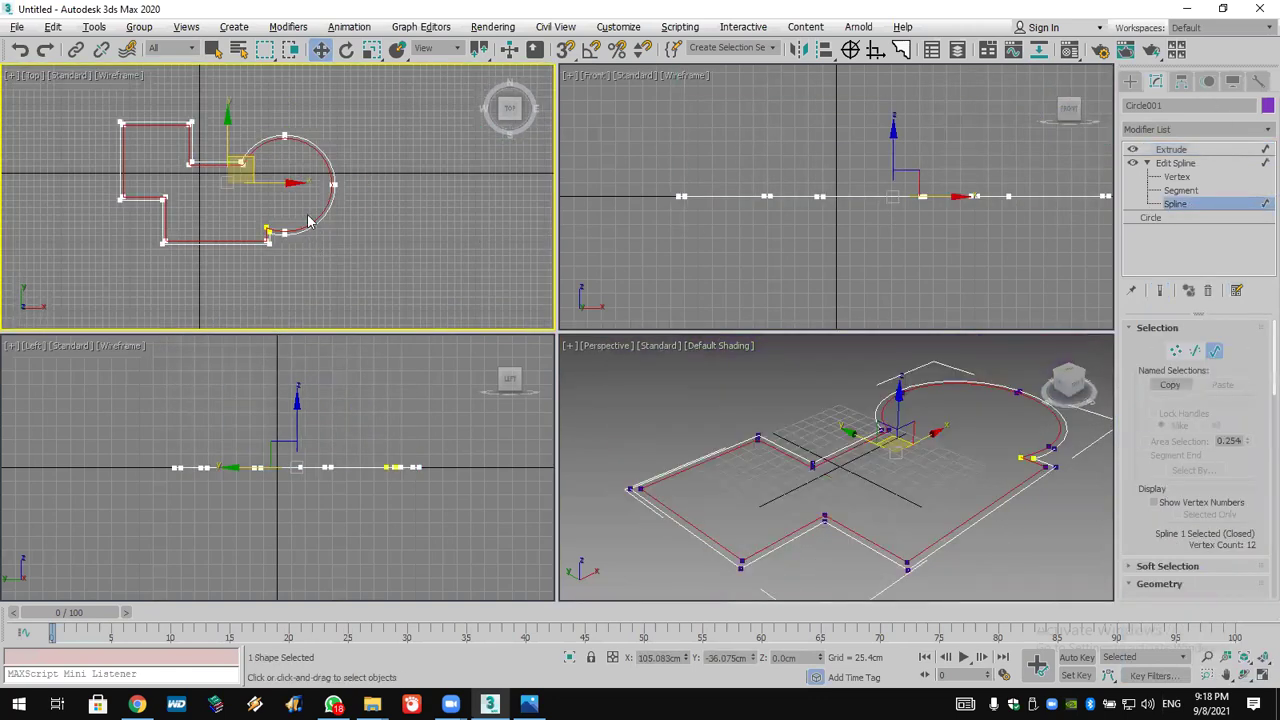
{"action": "right_click", "coordinate": [281, 181]}
{"action": "left_click", "coordinate": [300, 172]}
{"action": "left_click_drag", "start_coordinate": [281, 184], "coordinate": [566, 186], "text": "shift"}
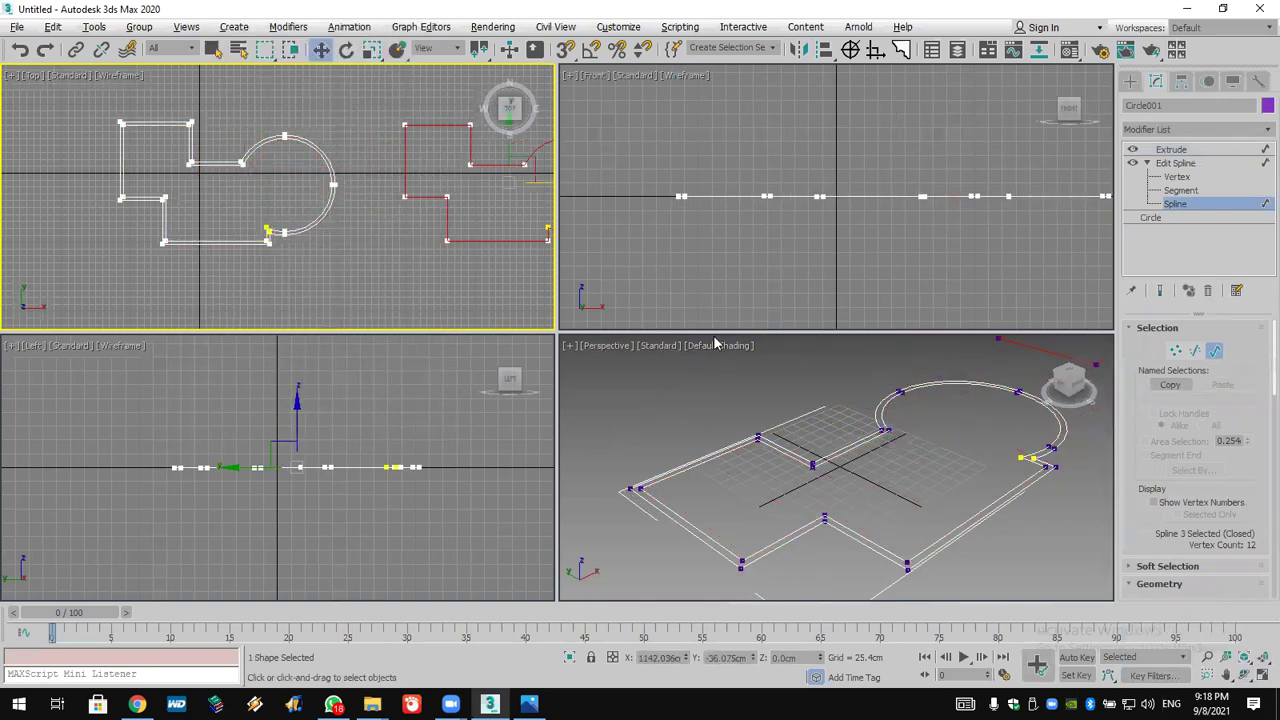
Detach the copied contour from the wall shape as a separate shape
{"action": "left_click", "coordinate": [1171, 149]}
{"action": "middle_click_drag", "start_coordinate": [800, 500], "coordinate": [860, 520], "text": "alt"}
{"action": "left_click", "coordinate": [1176, 204]}
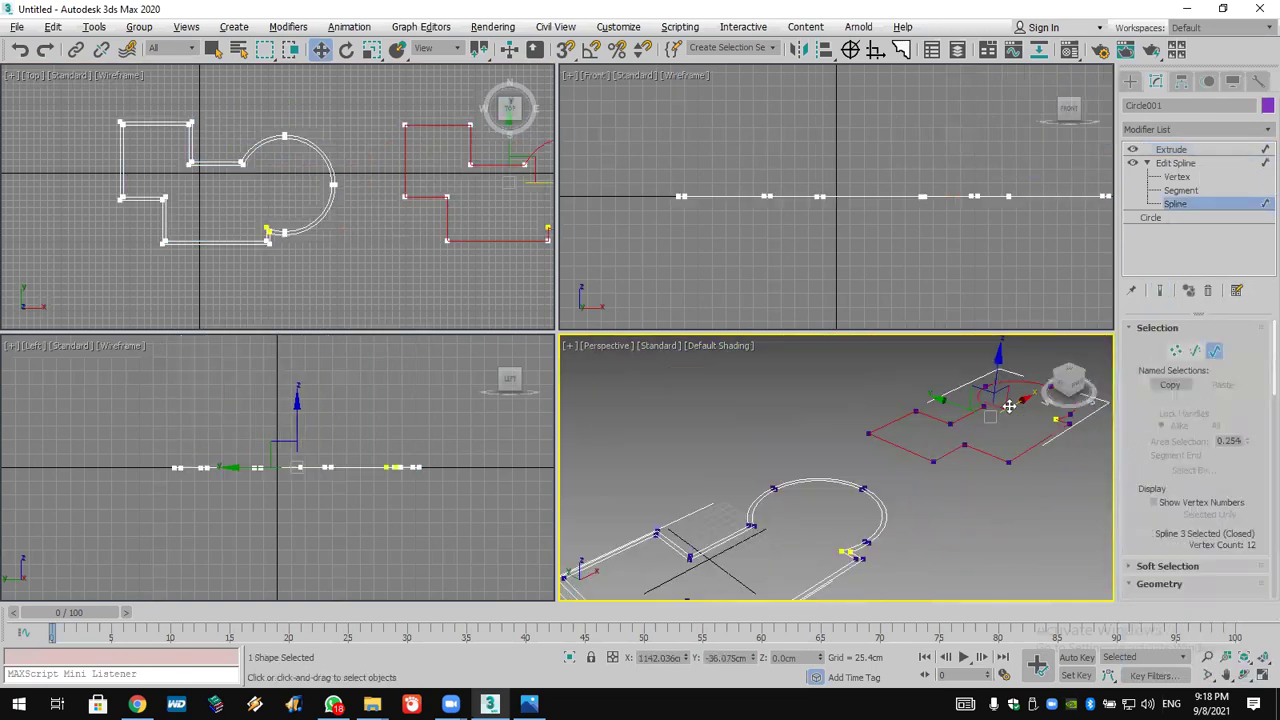
{"action": "scroll", "coordinate": [1150, 500], "scroll_direction": "down", "scroll_amount": 5}
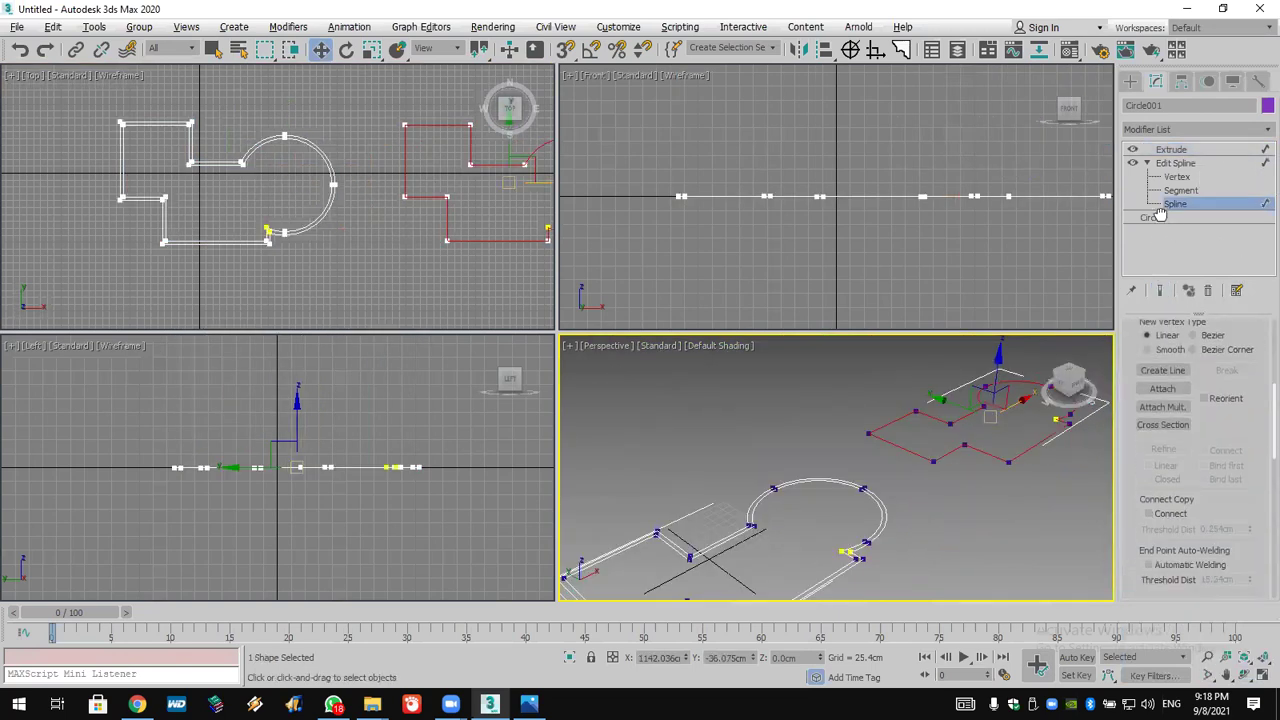
{"action": "scroll", "coordinate": [1175, 510], "scroll_direction": "down", "scroll_amount": 3}
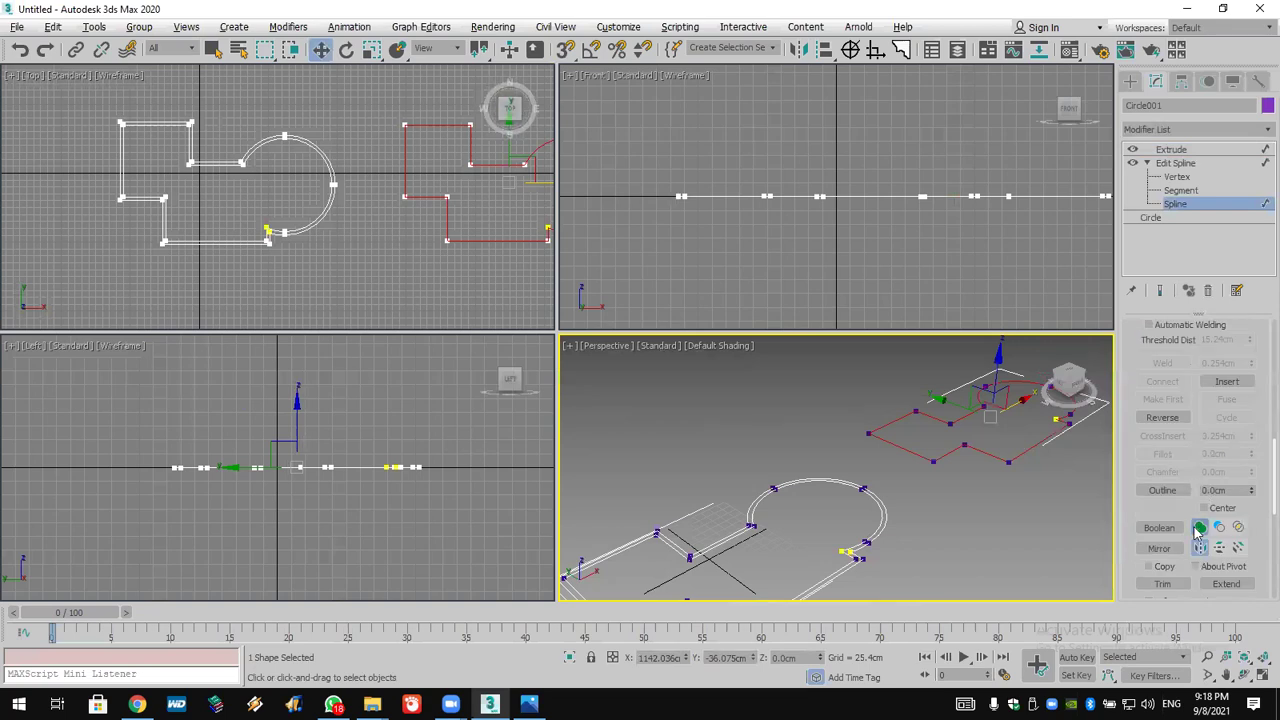
{"action": "scroll", "coordinate": [1165, 515], "scroll_direction": "down", "scroll_amount": 4}
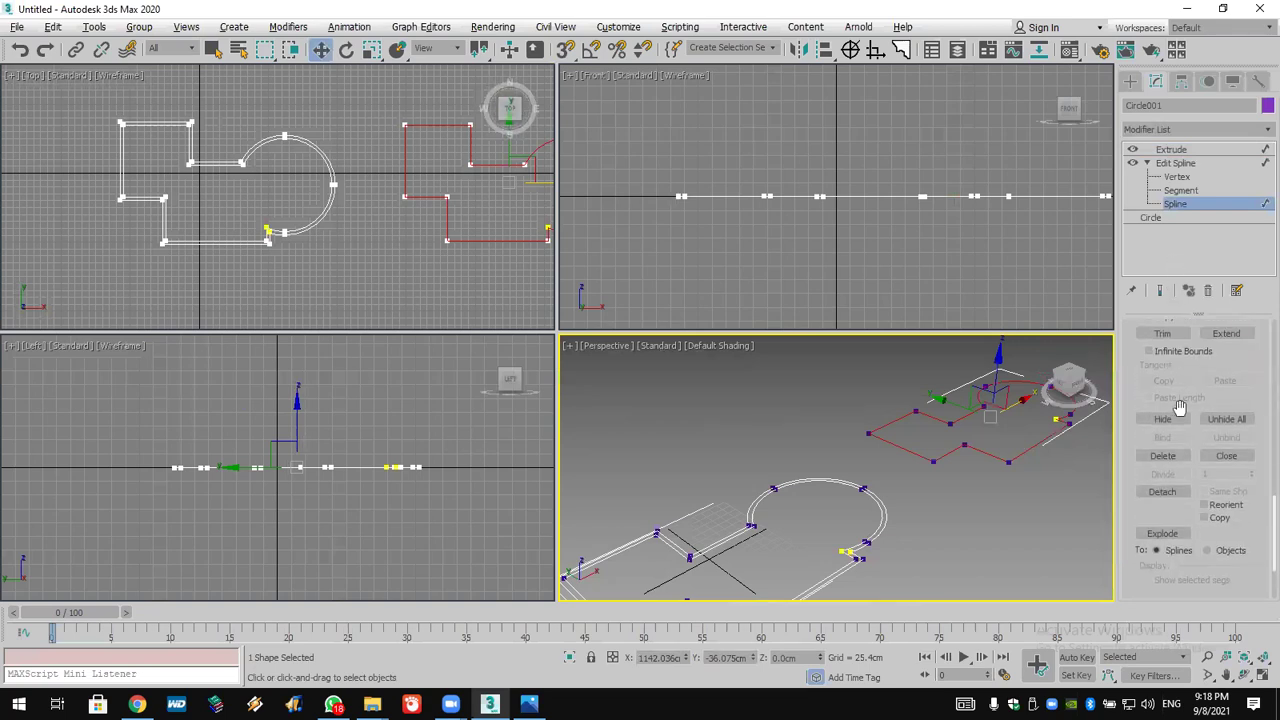
{"action": "left_click", "coordinate": [1162, 491]}
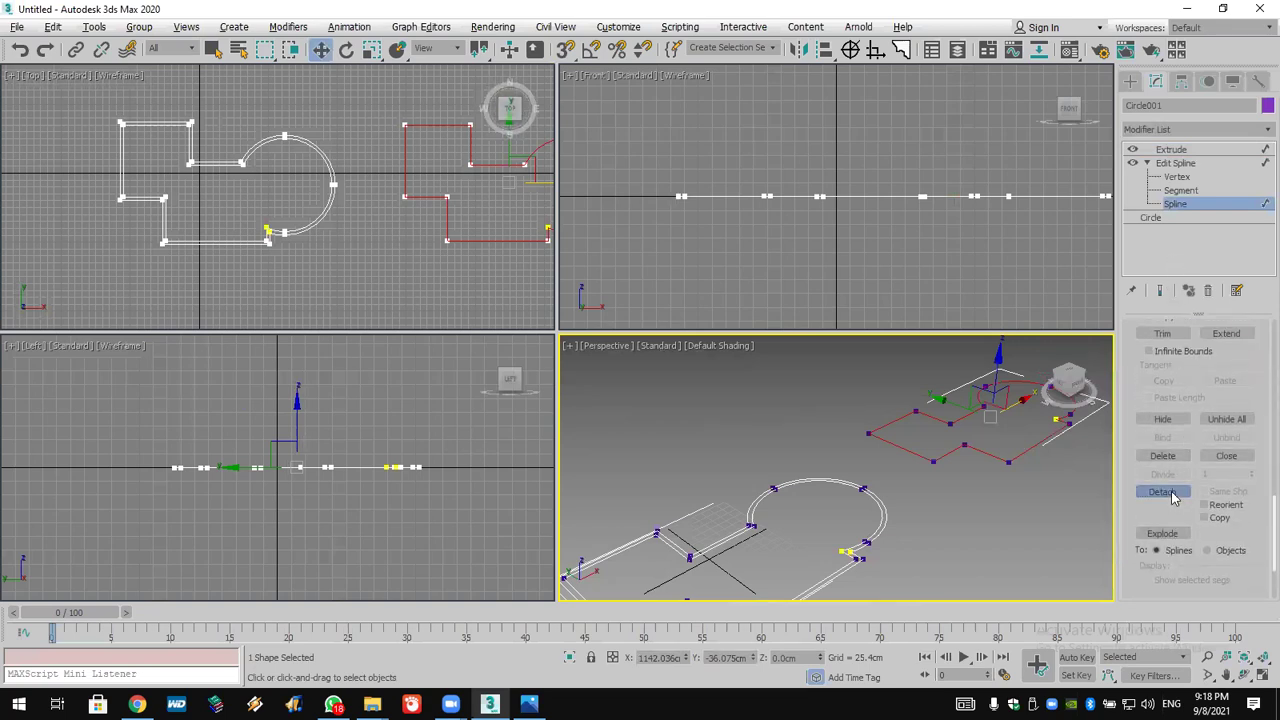
{"action": "left_click", "coordinate": [157, 91]}
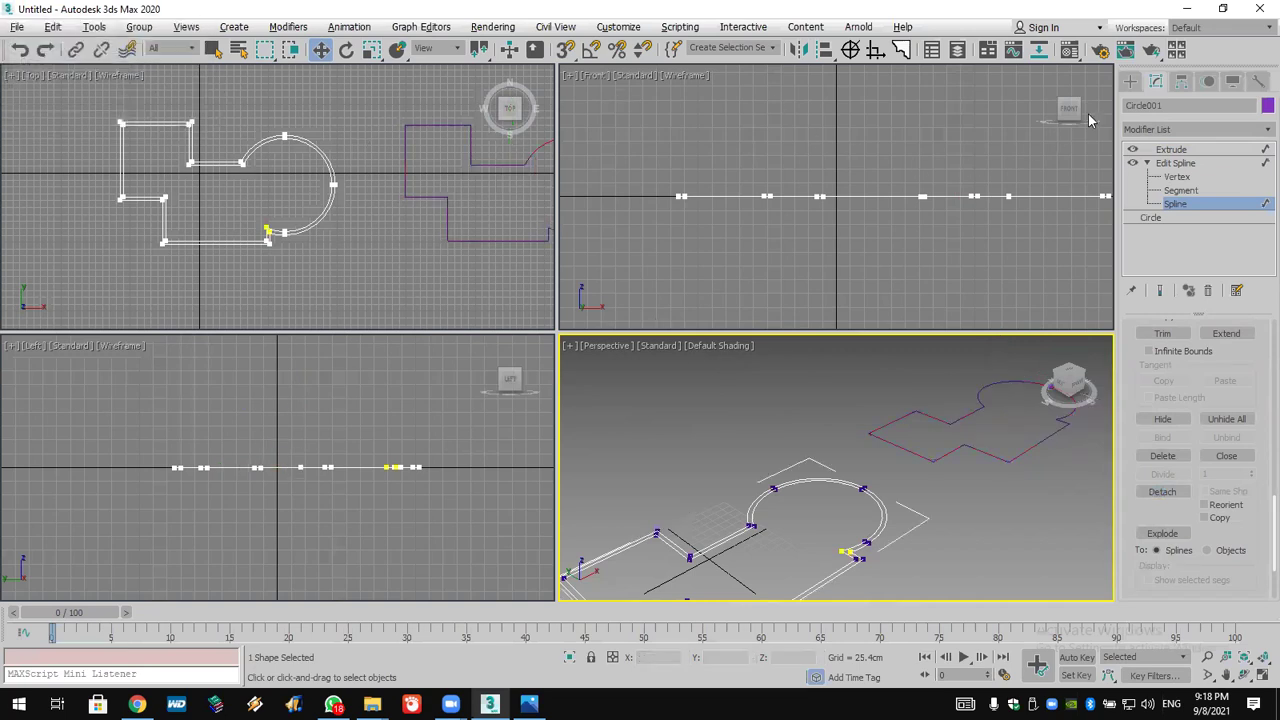
Extrude the detached contour 1 cm to form a thin slab
{"action": "left_click", "coordinate": [1188, 150]}
{"action": "left_click", "coordinate": [1024, 449]}
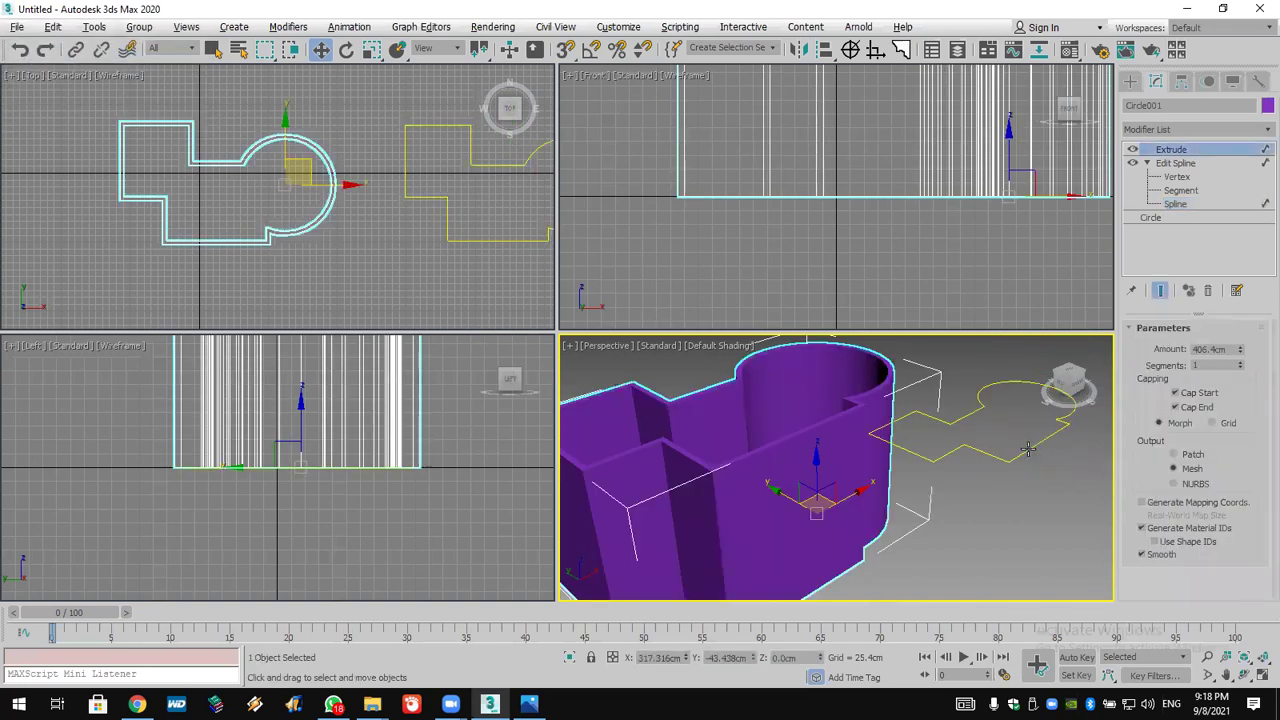
{"action": "left_click", "coordinate": [1194, 130]}
{"action": "key", "text": "e"}
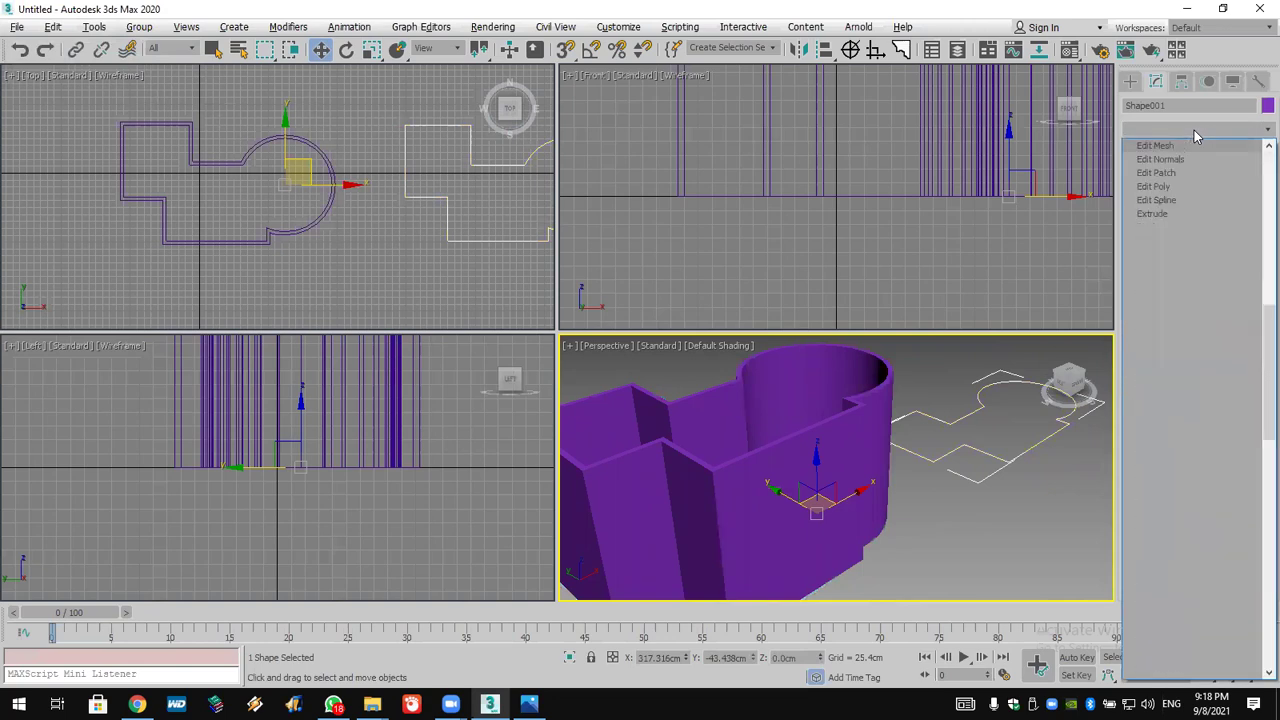
{"action": "left_click", "coordinate": [1189, 212]}
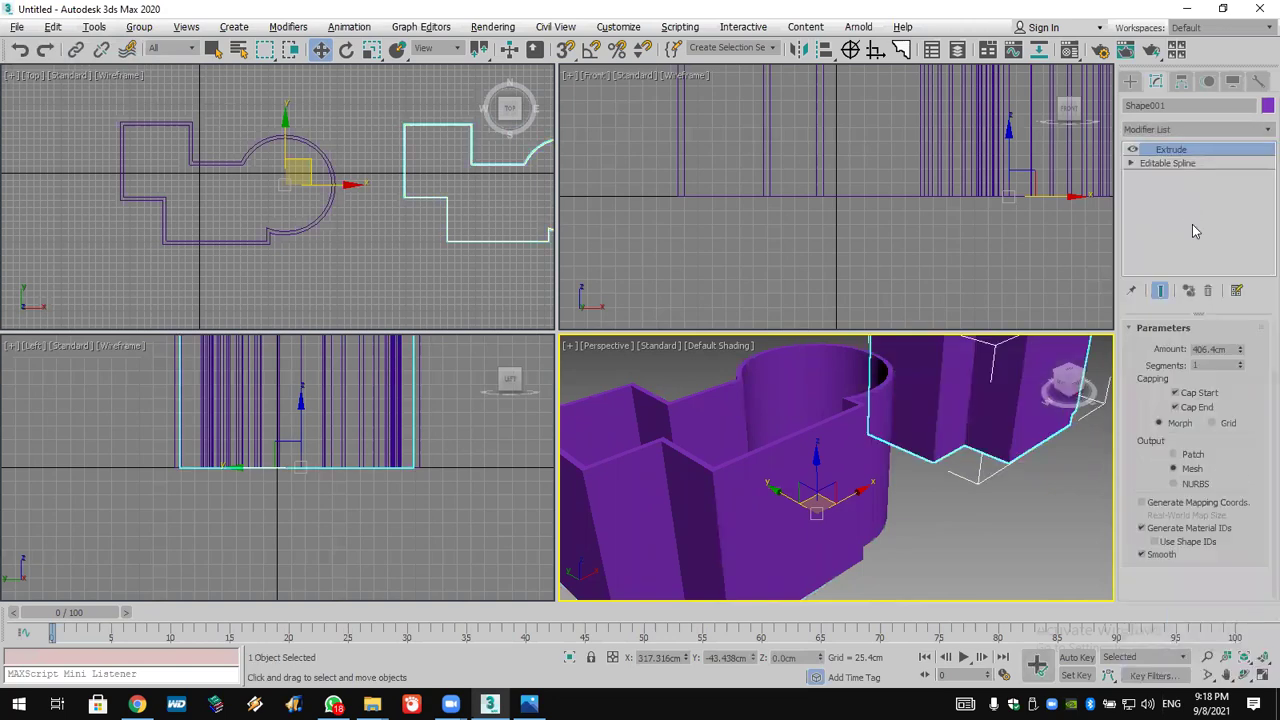
{"action": "double_click", "coordinate": [1204, 348]}
{"action": "type", "text": "1"}
{"action": "key", "text": "Return"}
Move the slab onto the top of the walls with vertex snapping and place one copy of it at their base
{"action": "left_click", "coordinate": [565, 49]}
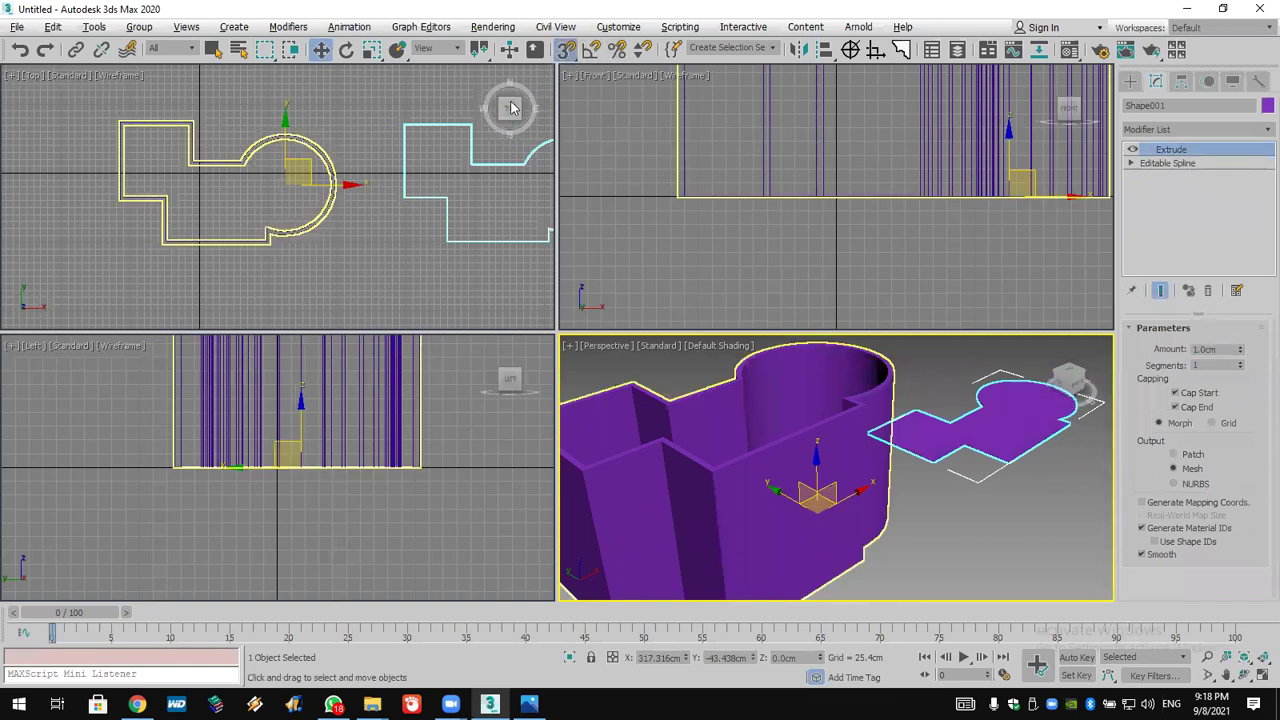
{"action": "left_click_drag", "start_coordinate": [415, 207], "coordinate": [704, 438]}
{"action": "scroll", "coordinate": [852, 447], "scroll_direction": "down", "scroll_amount": 5}
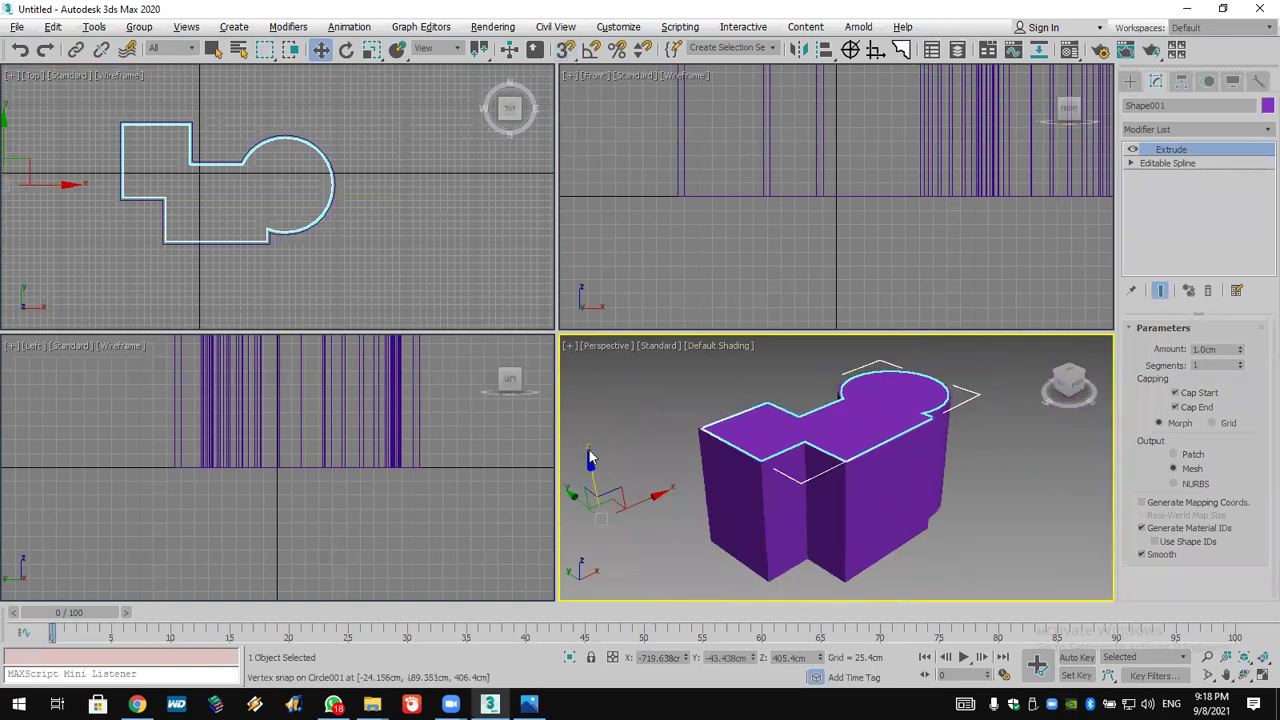
{"action": "left_click_drag", "start_coordinate": [589, 445], "coordinate": [619, 600]}
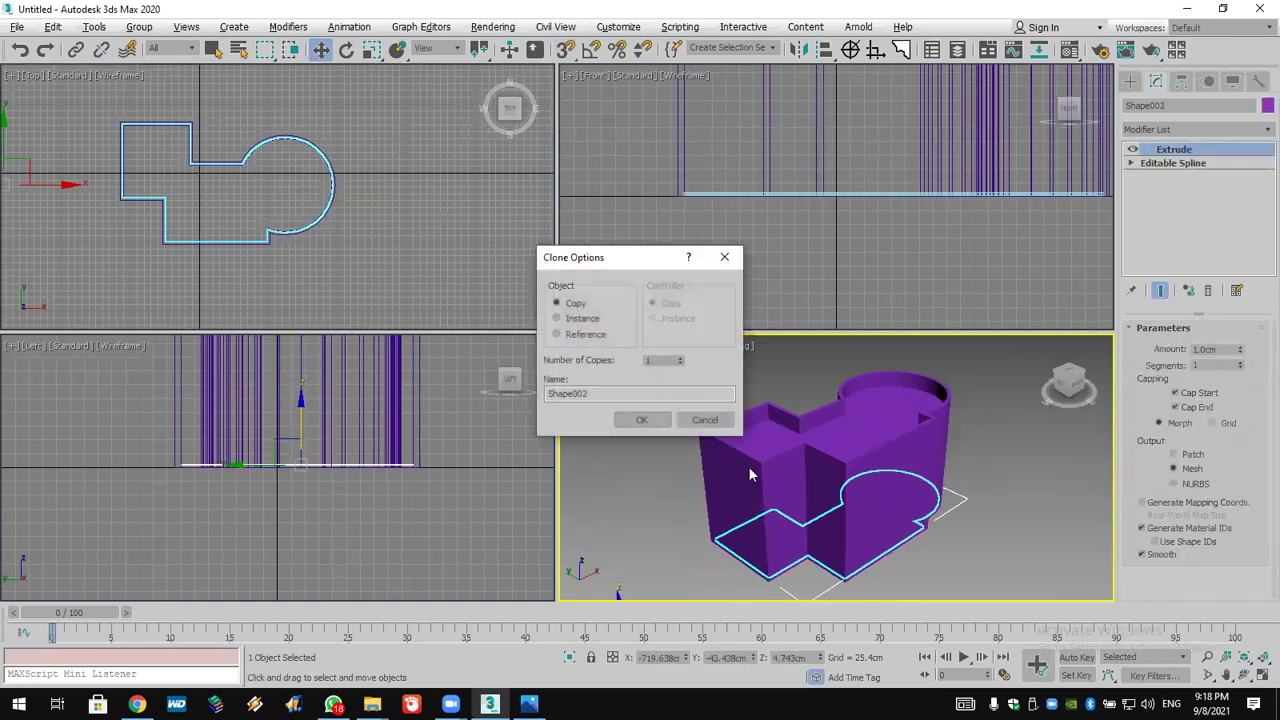
{"action": "left_click", "coordinate": [641, 420]}
{"action": "left_click", "coordinate": [681, 537]}
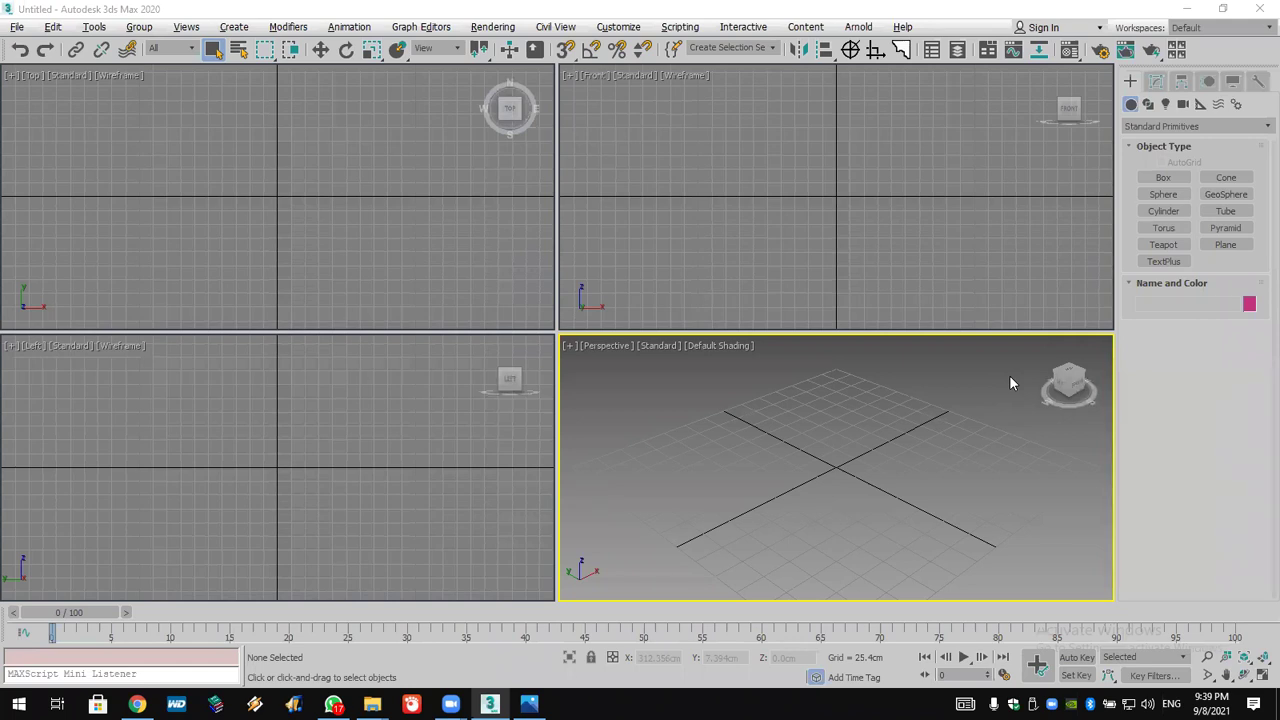
Maximize the Front view, start the Line tool and enable 2D snapping to grid points and vertices
{"action": "left_click", "coordinate": [912, 203]}
{"action": "left_click", "coordinate": [1262, 676]}
{"action": "scroll", "coordinate": [654, 360], "scroll_direction": "down", "scroll_amount": 2}
{"action": "middle_click_drag", "start_coordinate": [654, 360], "coordinate": [598, 365]}
{"action": "scroll", "coordinate": [592, 394], "scroll_direction": "up", "scroll_amount": 4}
{"action": "scroll", "coordinate": [591, 410], "scroll_direction": "down", "scroll_amount": 2}
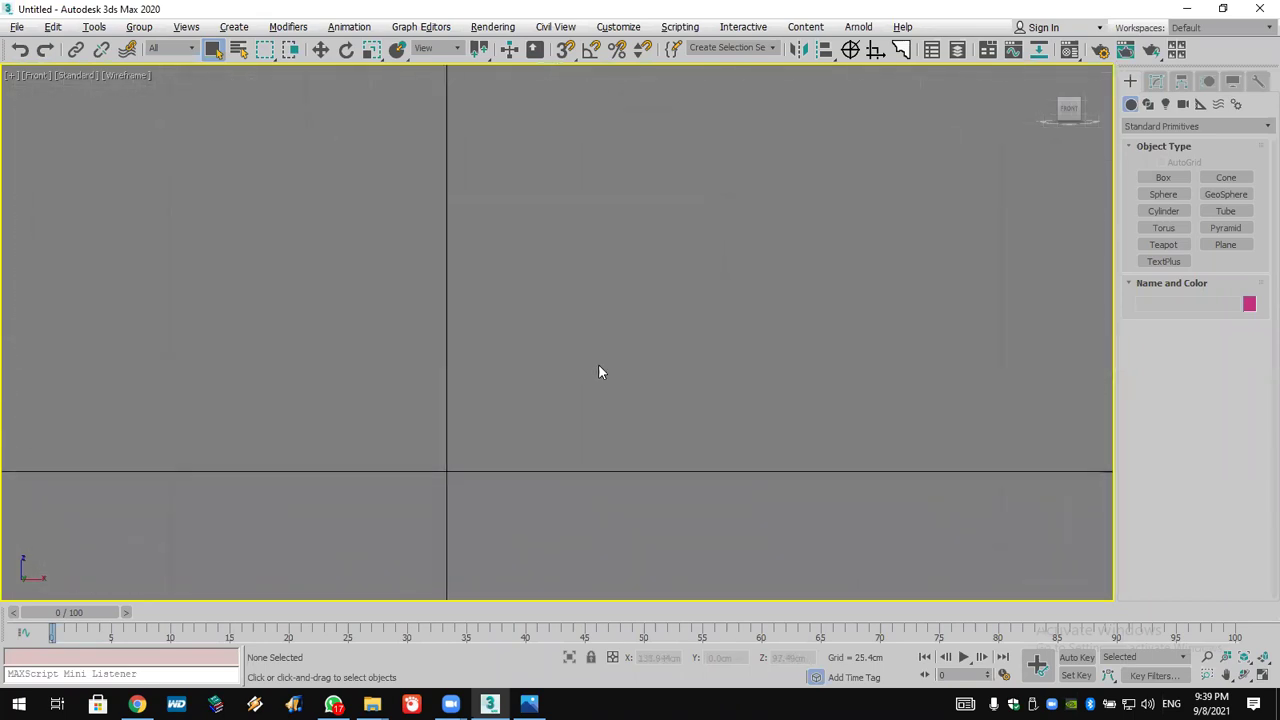
{"action": "left_click", "coordinate": [1148, 104]}
{"action": "left_click", "coordinate": [1165, 191]}
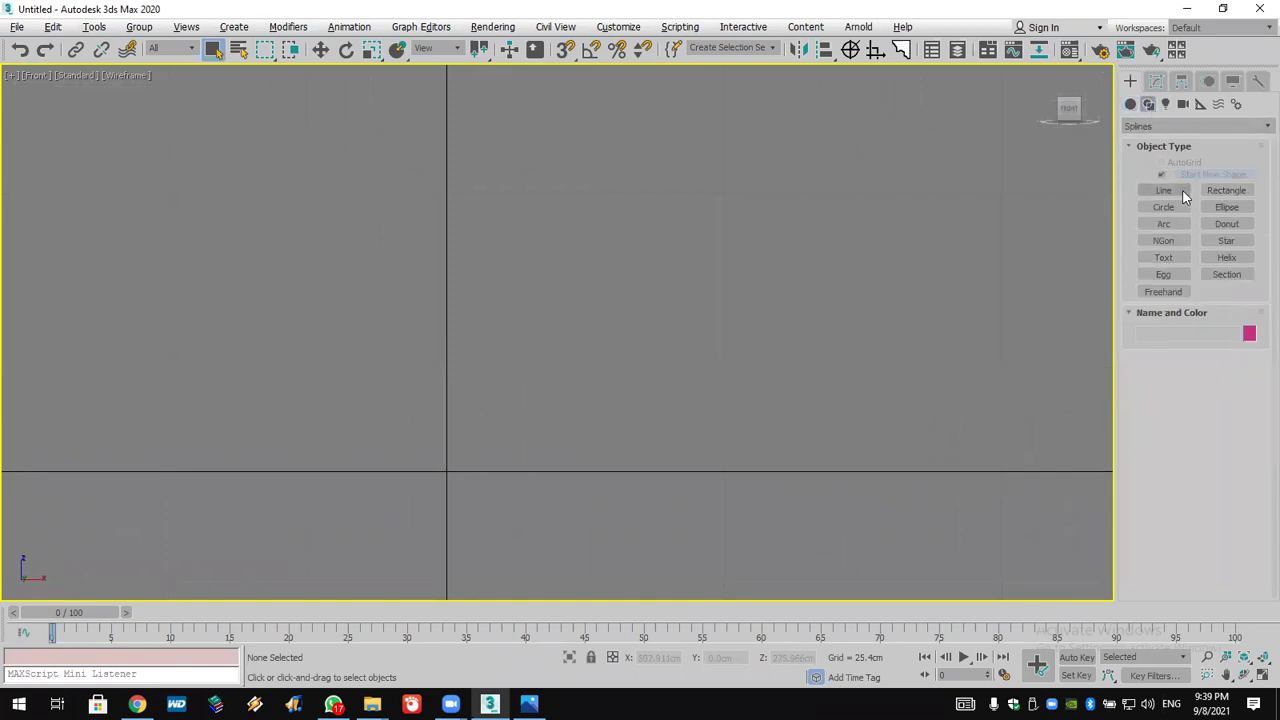
{"action": "left_click_drag", "start_coordinate": [565, 50], "coordinate": [567, 62]}
{"action": "right_click", "coordinate": [567, 51]}
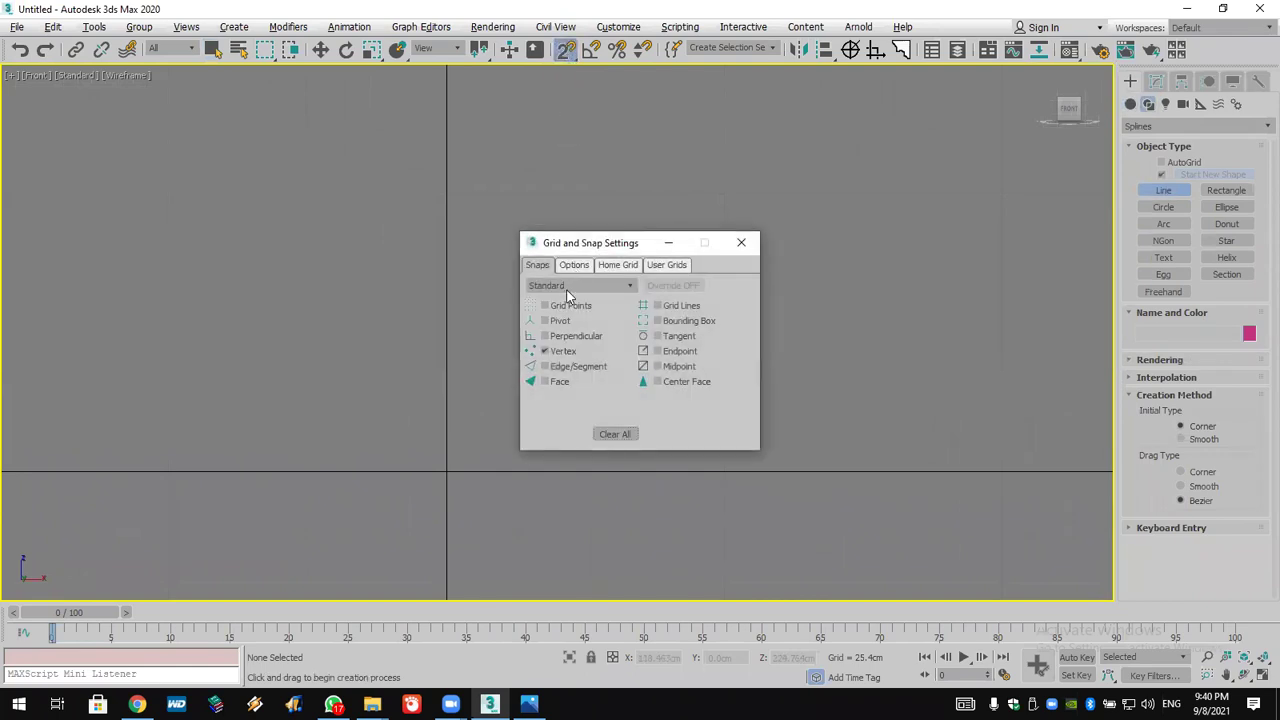
{"action": "left_click", "coordinate": [740, 243]}
Draw a line with a 254 cm top edge, a 254 cm vertical edge down to the origin and 25.4 cm steps at the foot
{"action": "left_click", "coordinate": [706, 197]}
{"action": "left_click", "coordinate": [445, 194]}
{"action": "left_click", "coordinate": [447, 470]}
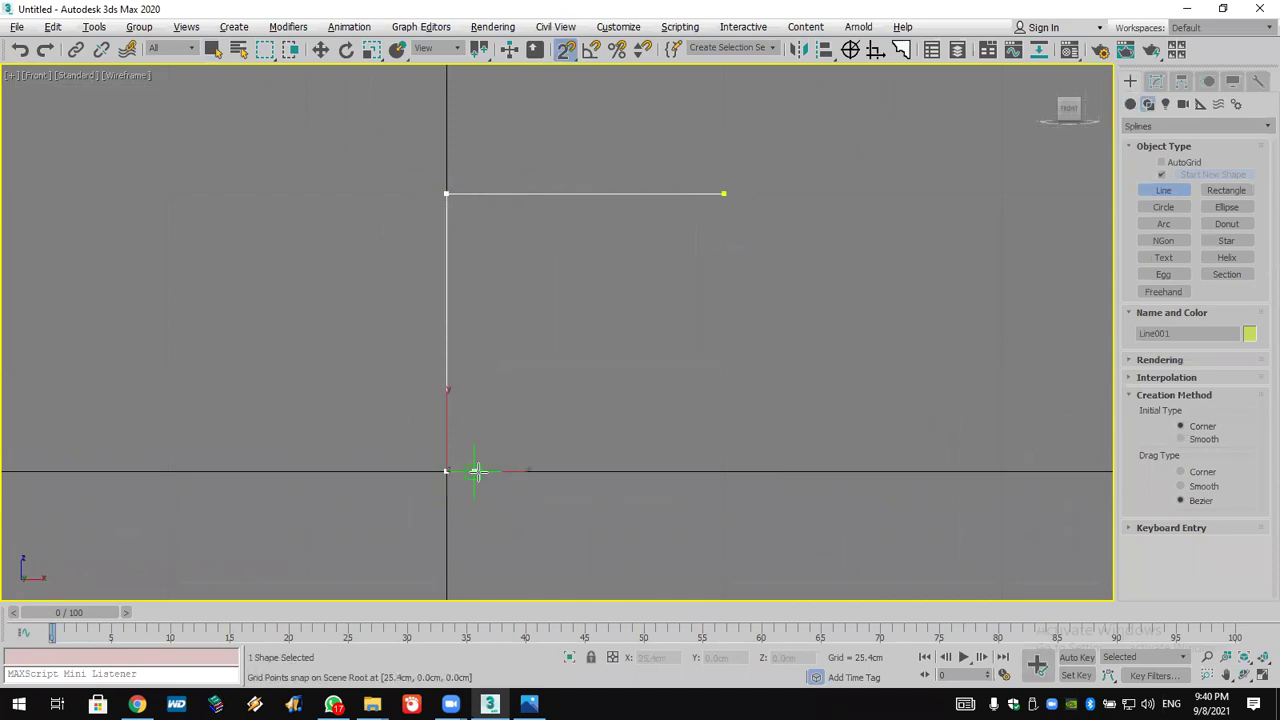
{"action": "left_click", "coordinate": [474, 471]}
{"action": "left_click", "coordinate": [474, 443]}
{"action": "left_click", "coordinate": [501, 443]}
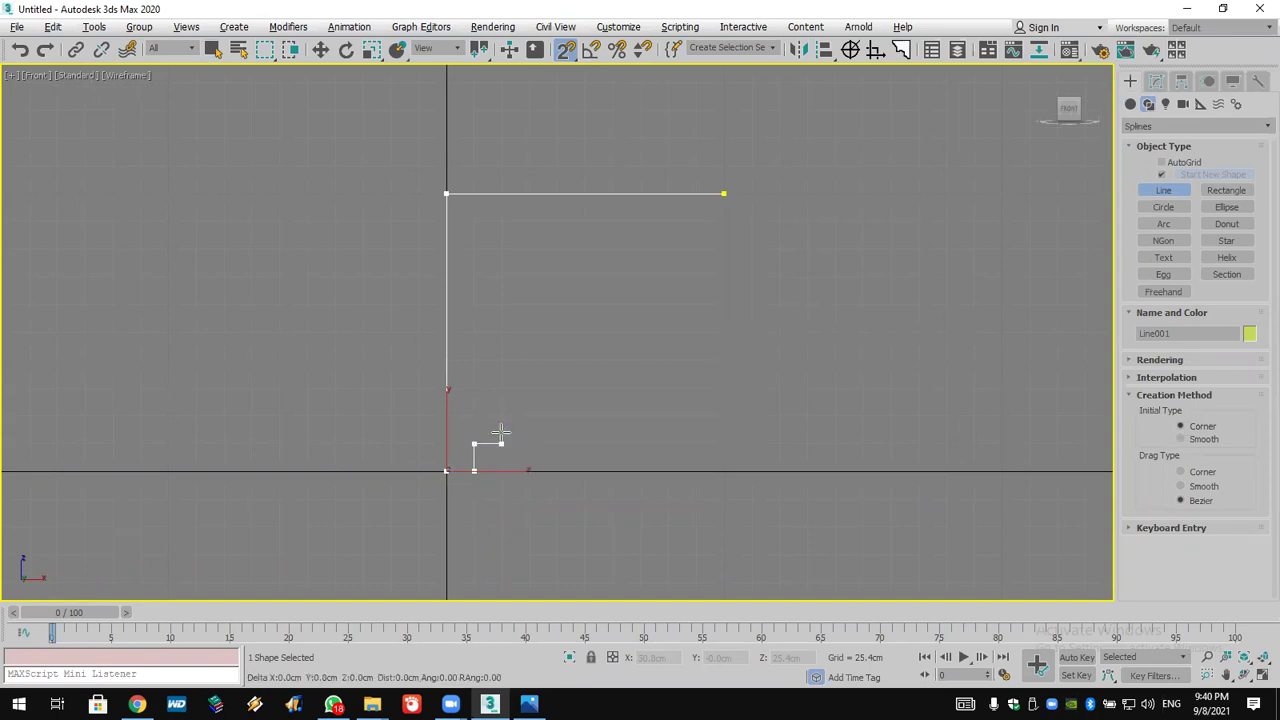
{"action": "left_click", "coordinate": [501, 416]}
{"action": "right_click", "coordinate": [557, 443]}
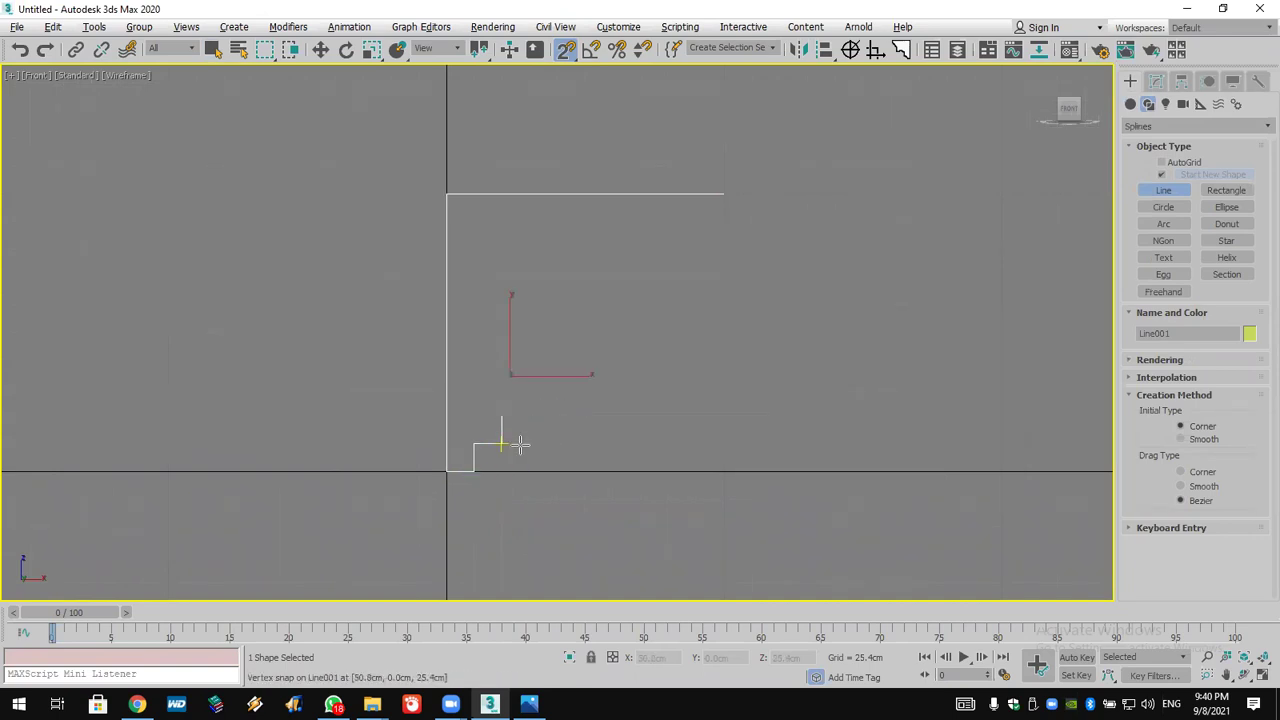
Draw a second line stepping down and inward in 25.4 cm segments from the free end of the top edge
{"action": "left_click", "coordinate": [721, 194]}
{"action": "left_click", "coordinate": [723, 221]}
{"action": "left_click", "coordinate": [697, 221]}
{"action": "left_click", "coordinate": [697, 248]}
{"action": "left_click", "coordinate": [669, 248]}
{"action": "right_click", "coordinate": [669, 248]}
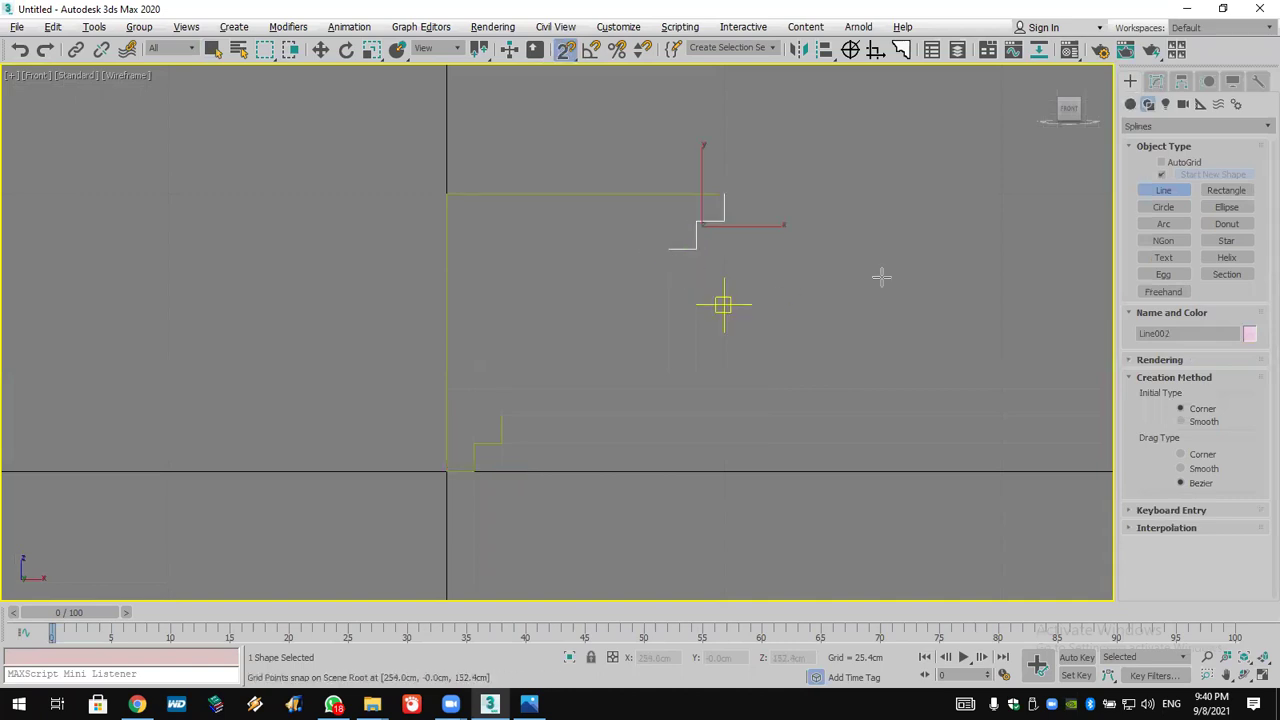
Draw an outward-bulging arc of about 51 cm radius starting at the end of the upper steps
{"action": "left_click", "coordinate": [1161, 224]}
{"action": "left_click_drag", "start_coordinate": [680, 261], "coordinate": [614, 334]}
{"action": "left_click", "coordinate": [671, 294]}
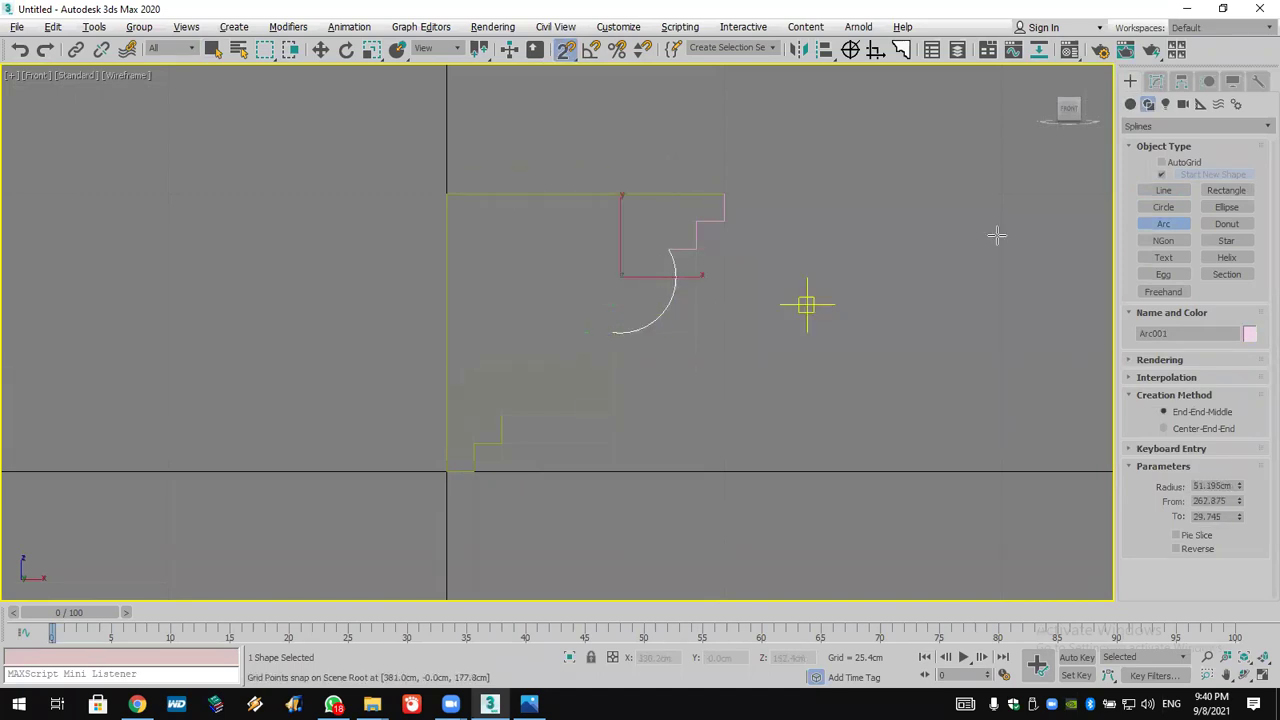
Draw a small step line from the arc's lower end, one grid unit down and one grid unit inward
{"action": "left_click", "coordinate": [1168, 194]}
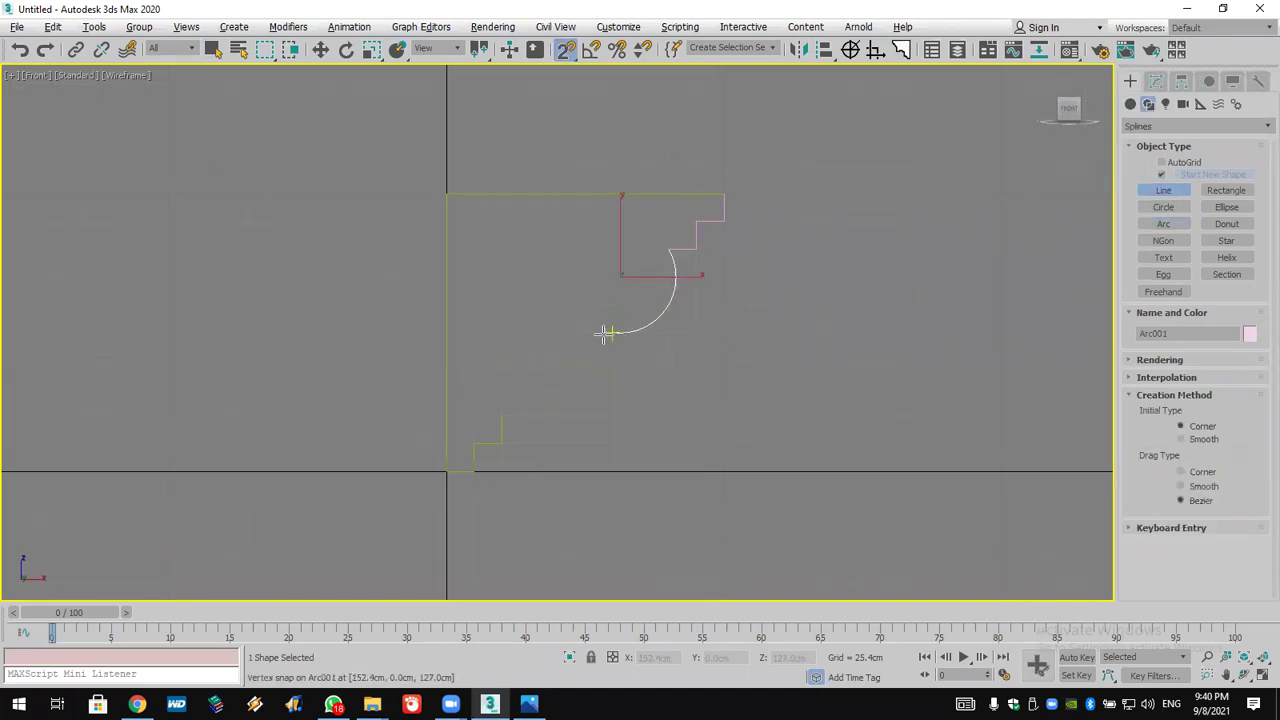
{"action": "left_click", "coordinate": [611, 332]}
{"action": "left_click", "coordinate": [612, 359]}
{"action": "left_click", "coordinate": [586, 358]}
{"action": "right_click", "coordinate": [596, 362]}
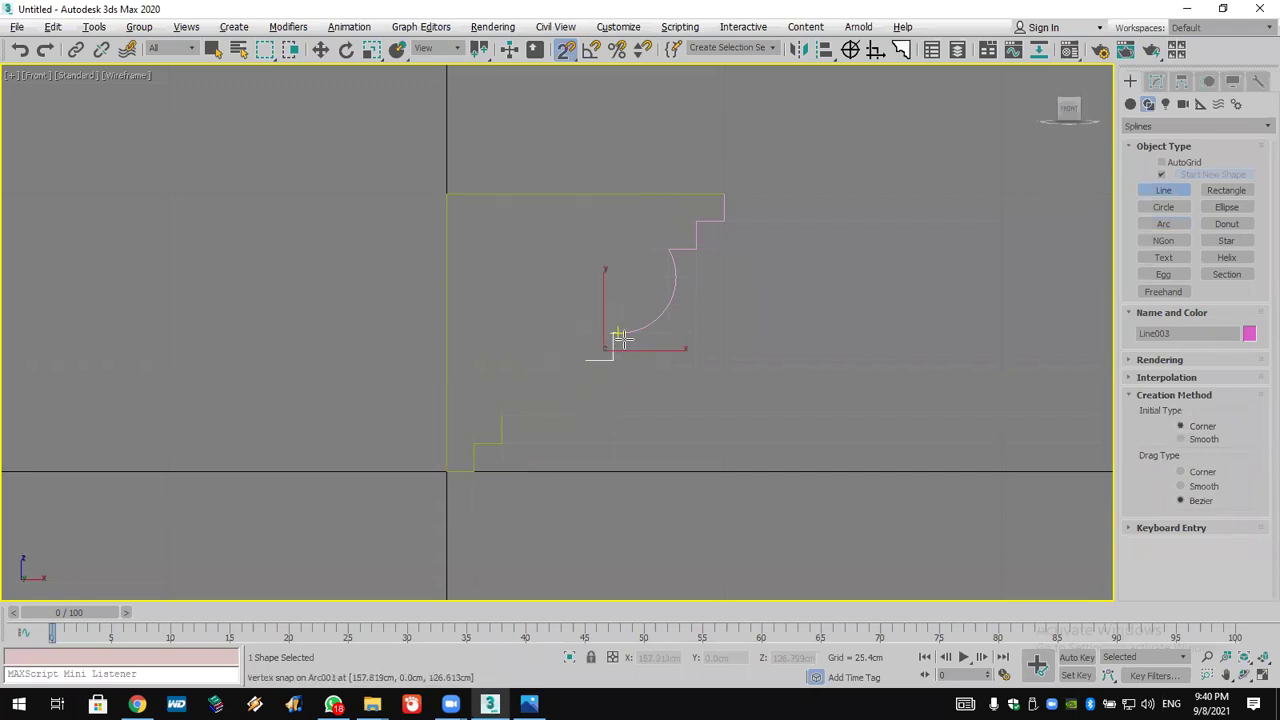
Draw an upward-bulging arc from the inner end of the small middle step to the top end of the lower steps
{"action": "left_click", "coordinate": [1160, 223]}
{"action": "left_click_drag", "start_coordinate": [585, 360], "coordinate": [502, 416]}
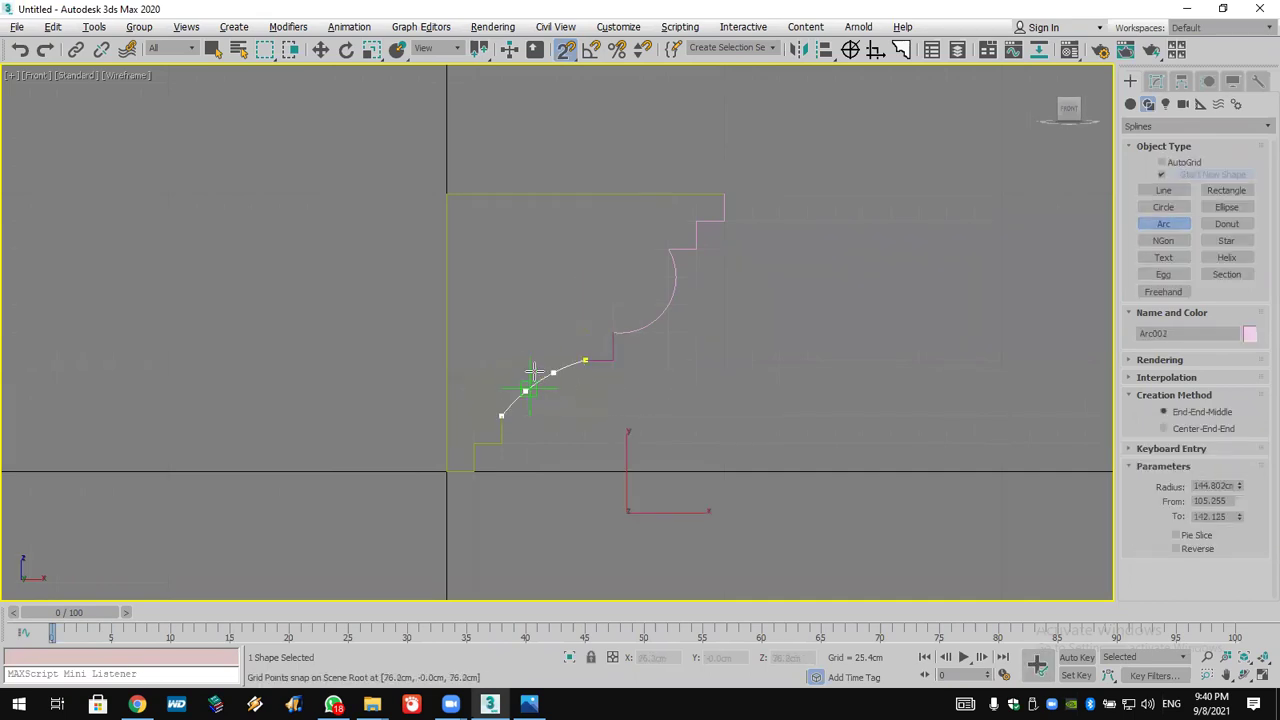
{"action": "left_click", "coordinate": [545, 357]}
{"action": "right_click", "coordinate": [594, 399]}
{"action": "right_click", "coordinate": [760, 278]}
Check the home grid spacing in the grid and snap settings
{"action": "right_click", "coordinate": [566, 52]}
{"action": "left_click", "coordinate": [626, 268]}
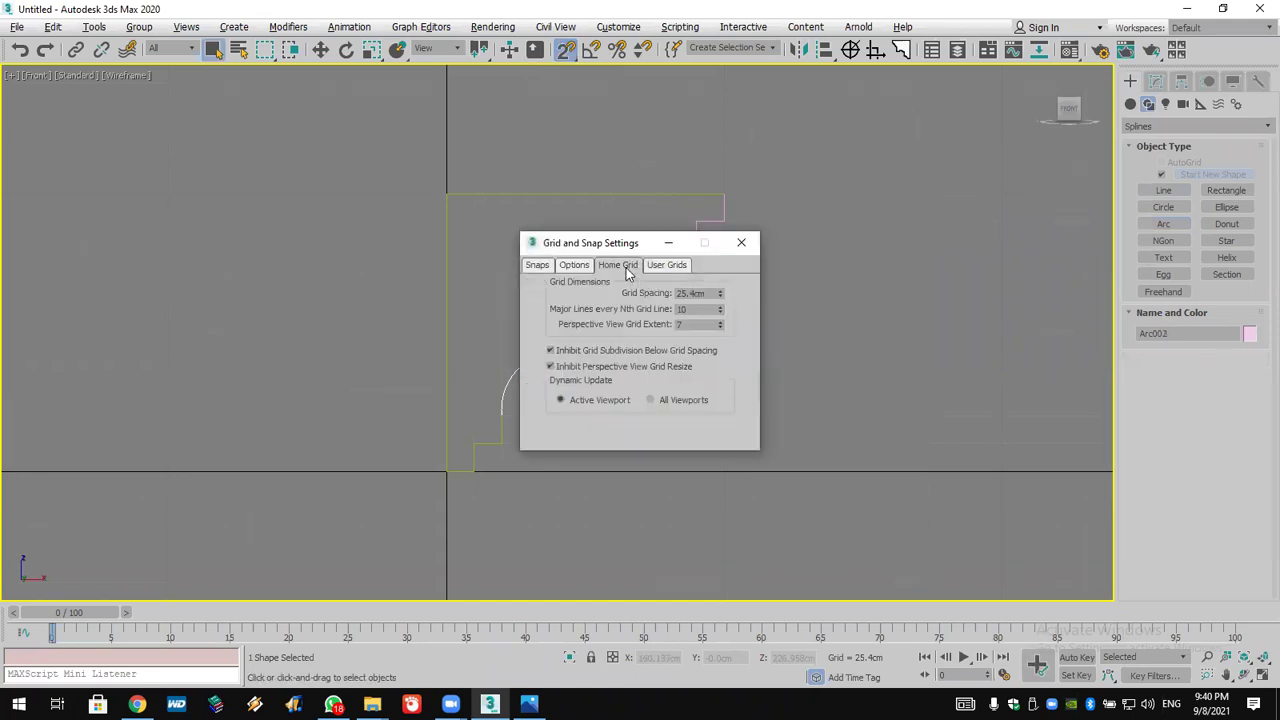
{"action": "double_click", "coordinate": [706, 292]}
{"action": "left_click_drag", "start_coordinate": [630, 243], "coordinate": [687, 52]}
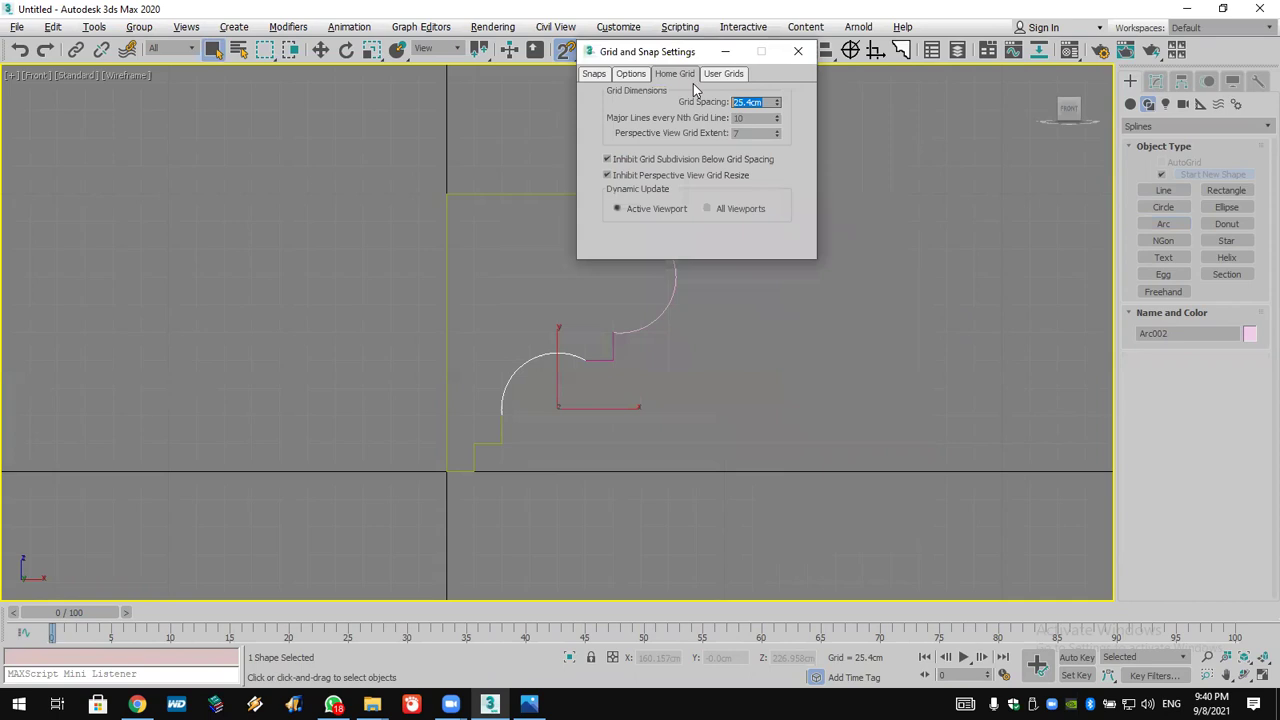
{"action": "left_click", "coordinate": [798, 51]}
{"action": "scroll", "coordinate": [673, 316], "scroll_direction": "up", "scroll_amount": 3}
{"action": "scroll", "coordinate": [680, 318], "scroll_direction": "down", "scroll_amount": 3}
{"action": "left_click", "coordinate": [634, 195]}
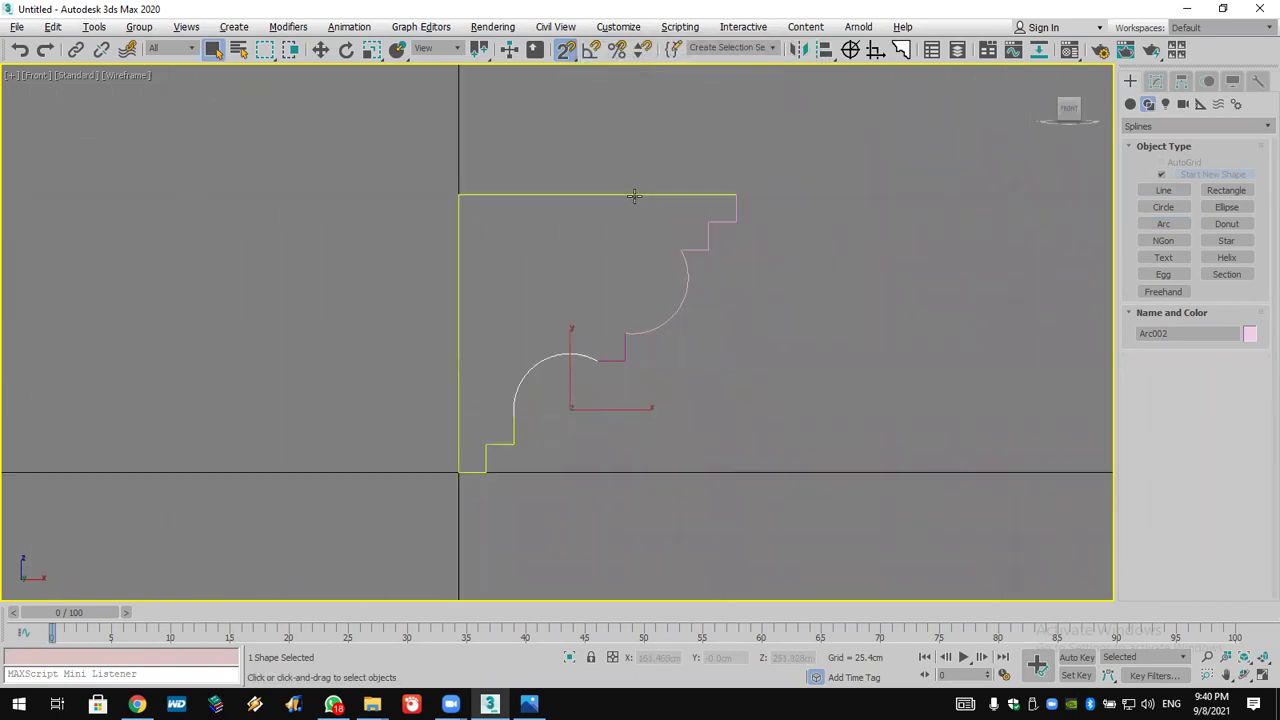
{"action": "scroll", "coordinate": [725, 296], "scroll_direction": "up", "scroll_amount": 3}
{"action": "middle_click_drag", "start_coordinate": [734, 294], "coordinate": [786, 294]}
{"action": "scroll", "coordinate": [780, 298], "scroll_direction": "down", "scroll_amount": 2}
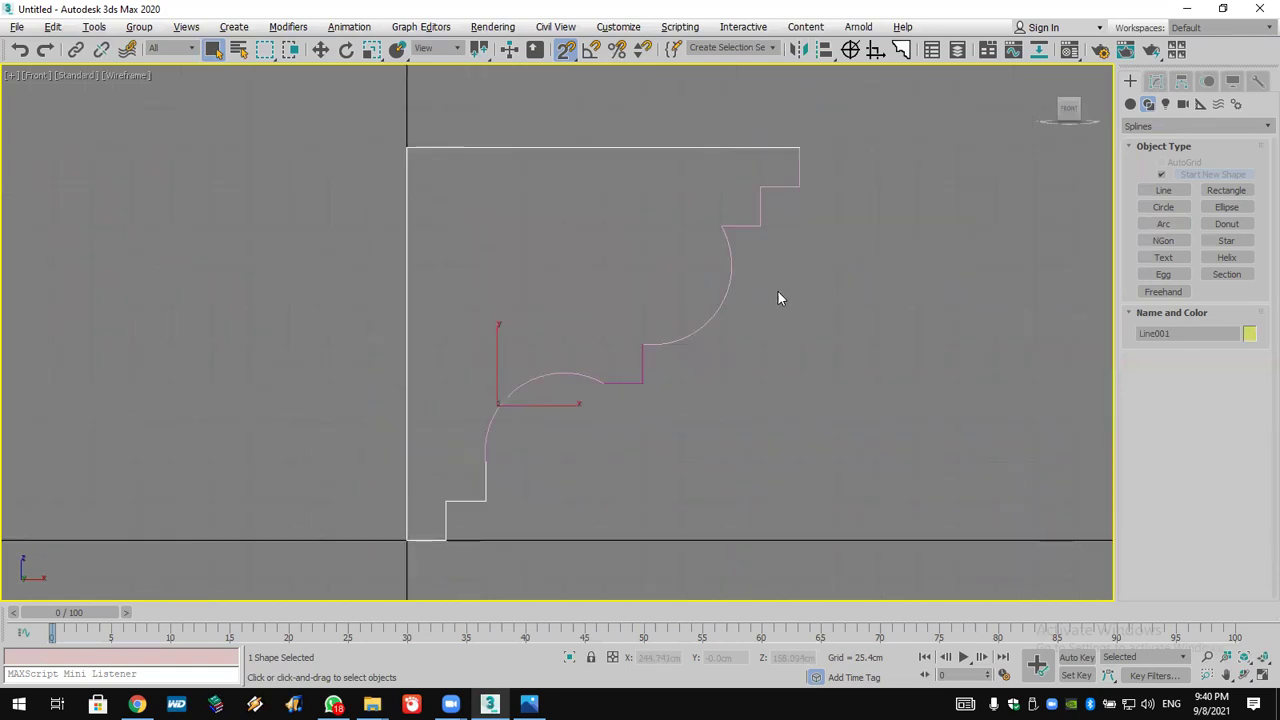
{"action": "left_click", "coordinate": [753, 410]}
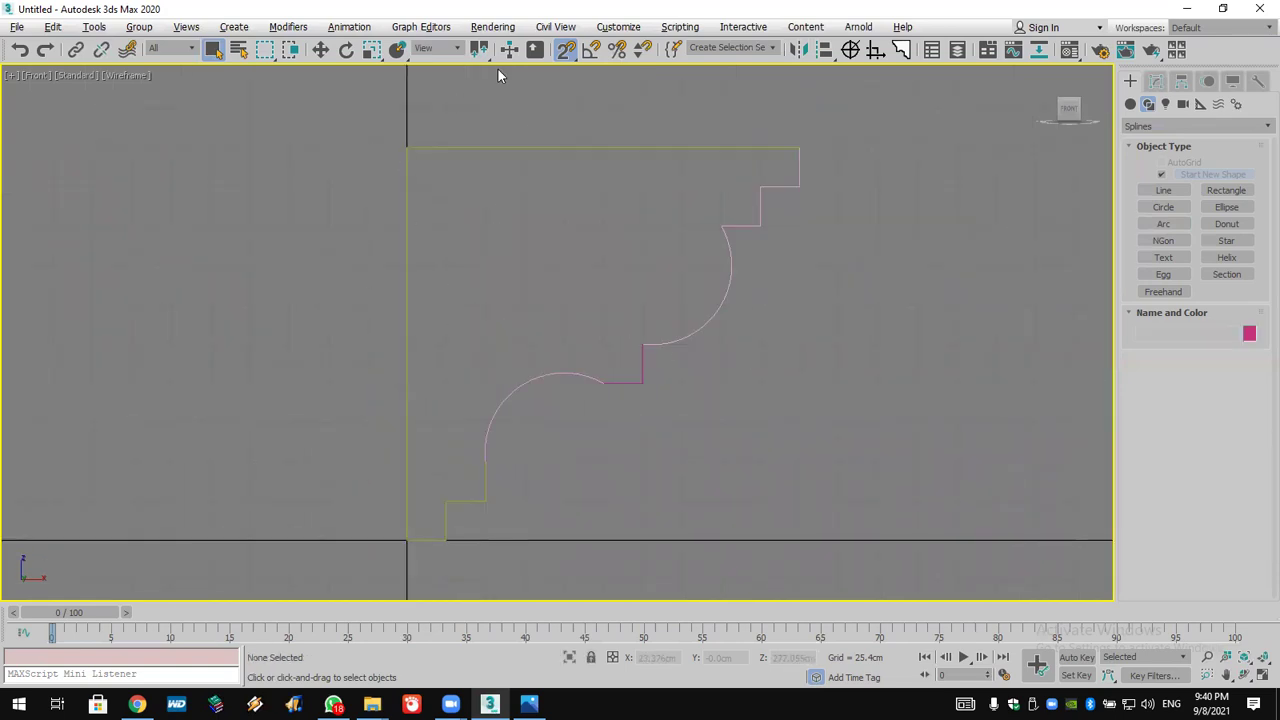
Restore the four-viewport layout and reframe the moulding profile in the perspective view
{"action": "left_click", "coordinate": [1262, 675]}
{"action": "middle_click", "coordinate": [927, 499]}
{"action": "middle_click_drag", "start_coordinate": [927, 499], "coordinate": [886, 538]}
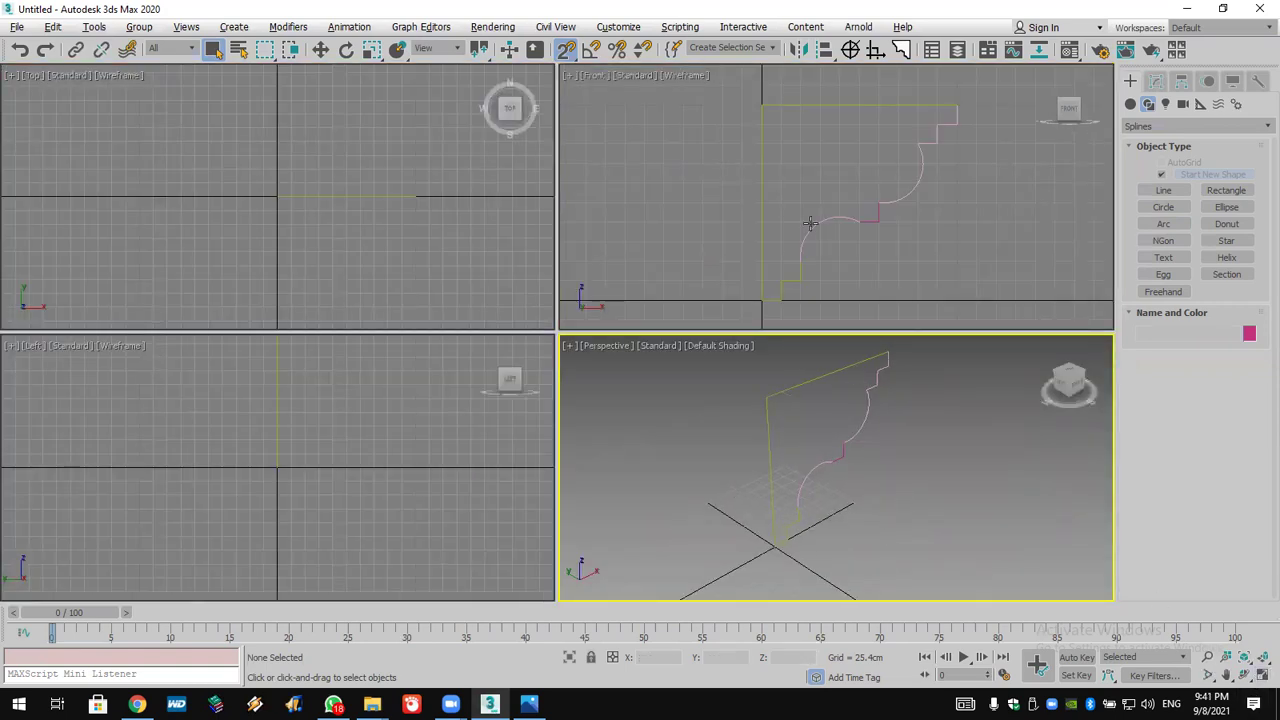
Attach Arc001, Arc002, Line002 and Line003 to the main profile line Line001 using Attach Multiple
{"action": "left_click", "coordinate": [1156, 81]}
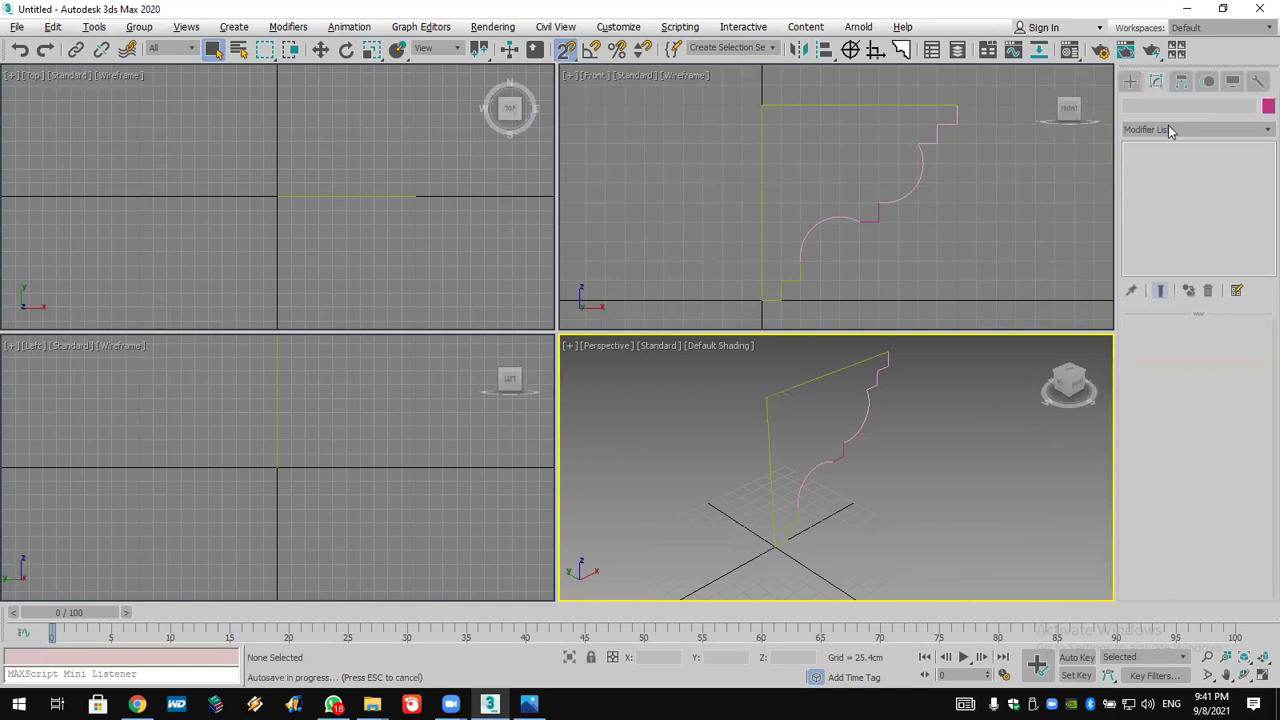
{"action": "left_click", "coordinate": [910, 189]}
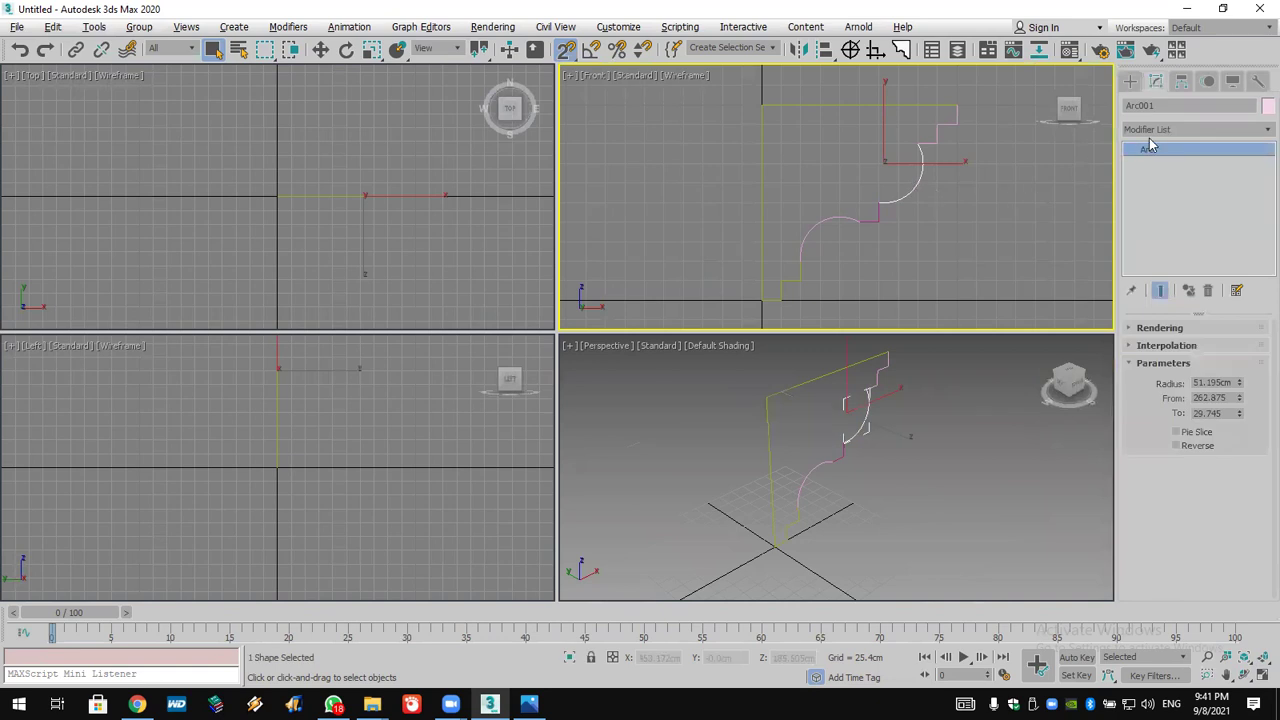
{"action": "left_click", "coordinate": [904, 105]}
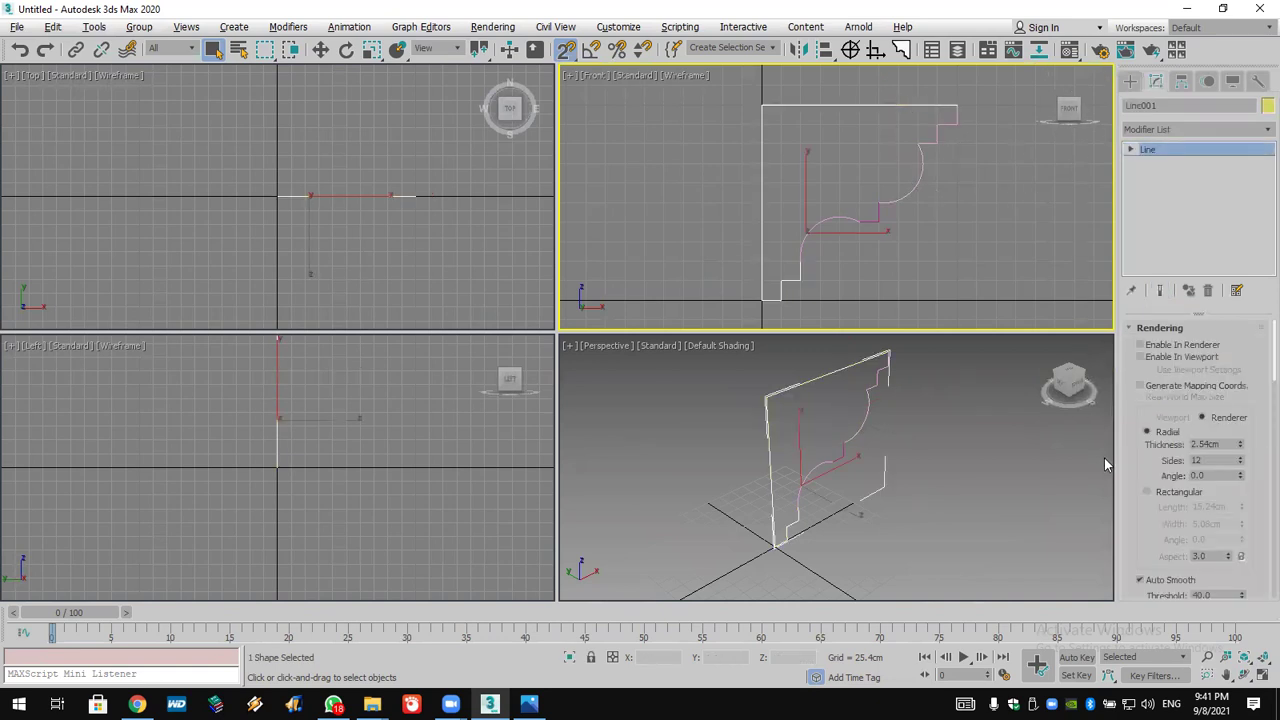
{"action": "left_click_drag", "start_coordinate": [1123, 466], "coordinate": [1163, 65]}
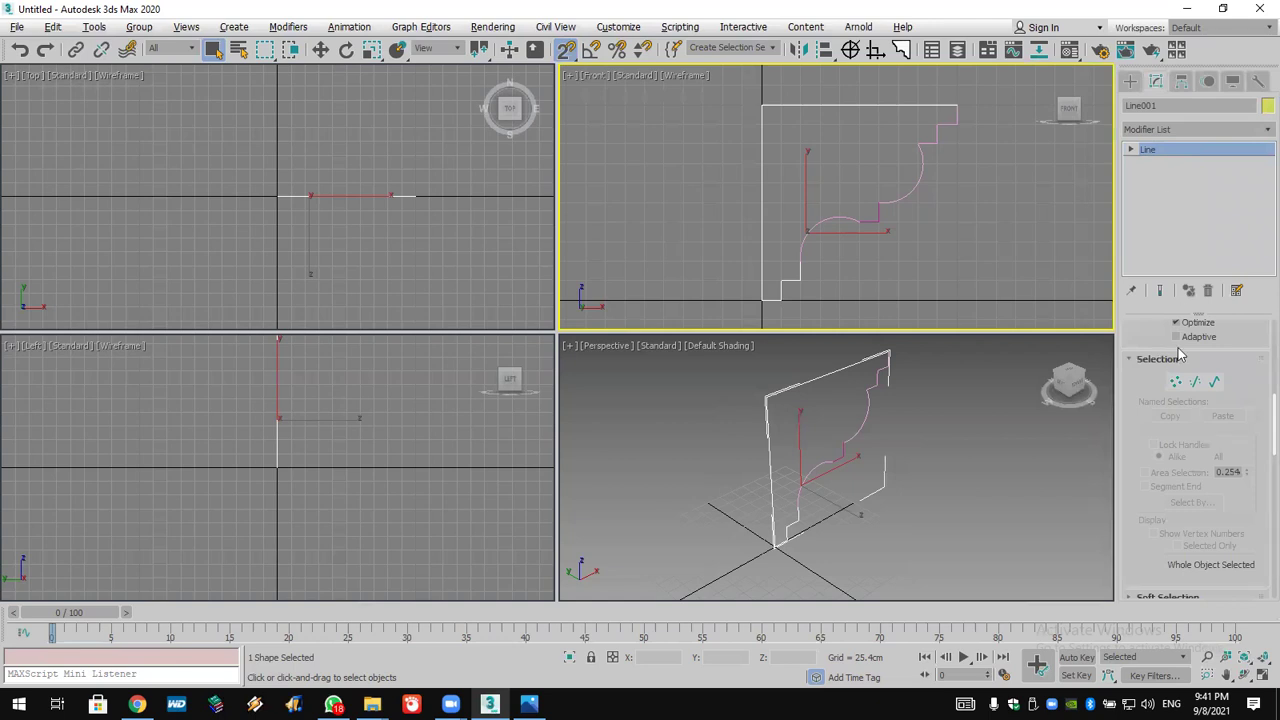
{"action": "left_click_drag", "start_coordinate": [1134, 529], "coordinate": [1155, 330]}
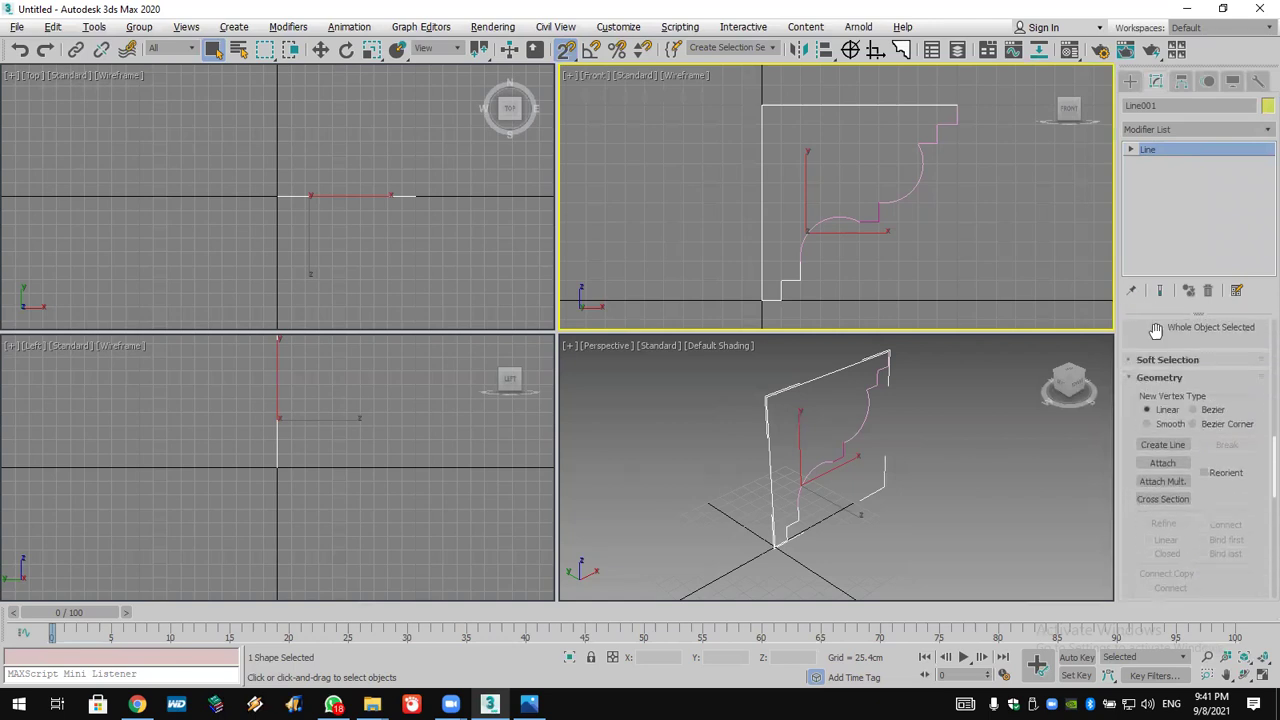
{"action": "left_click", "coordinate": [1160, 485]}
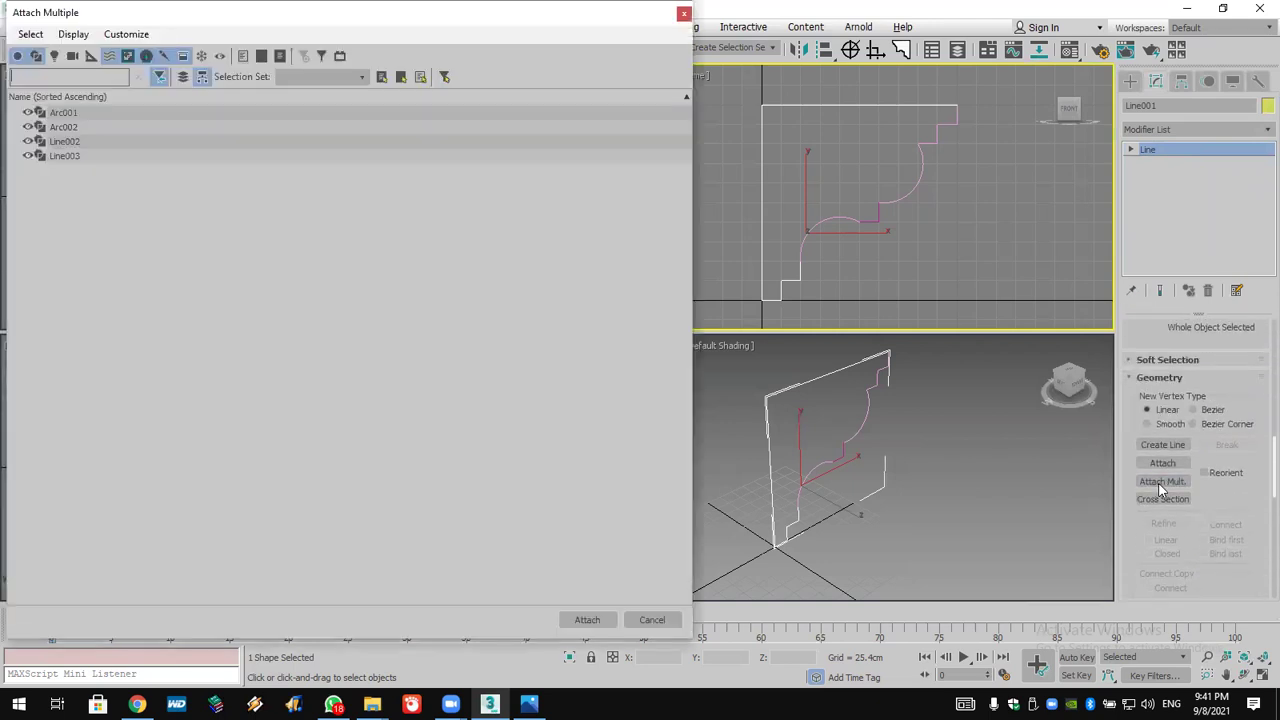
{"action": "left_click", "coordinate": [239, 114]}
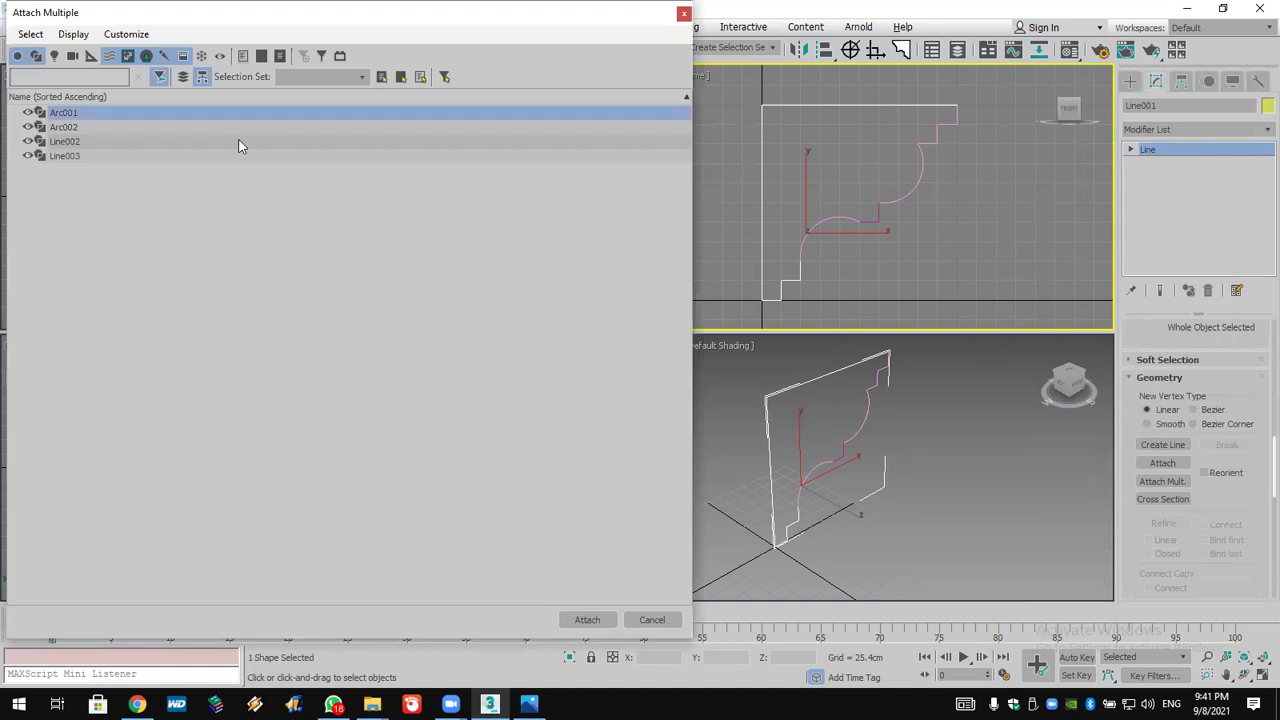
{"action": "left_click", "coordinate": [229, 155], "text": "shift"}
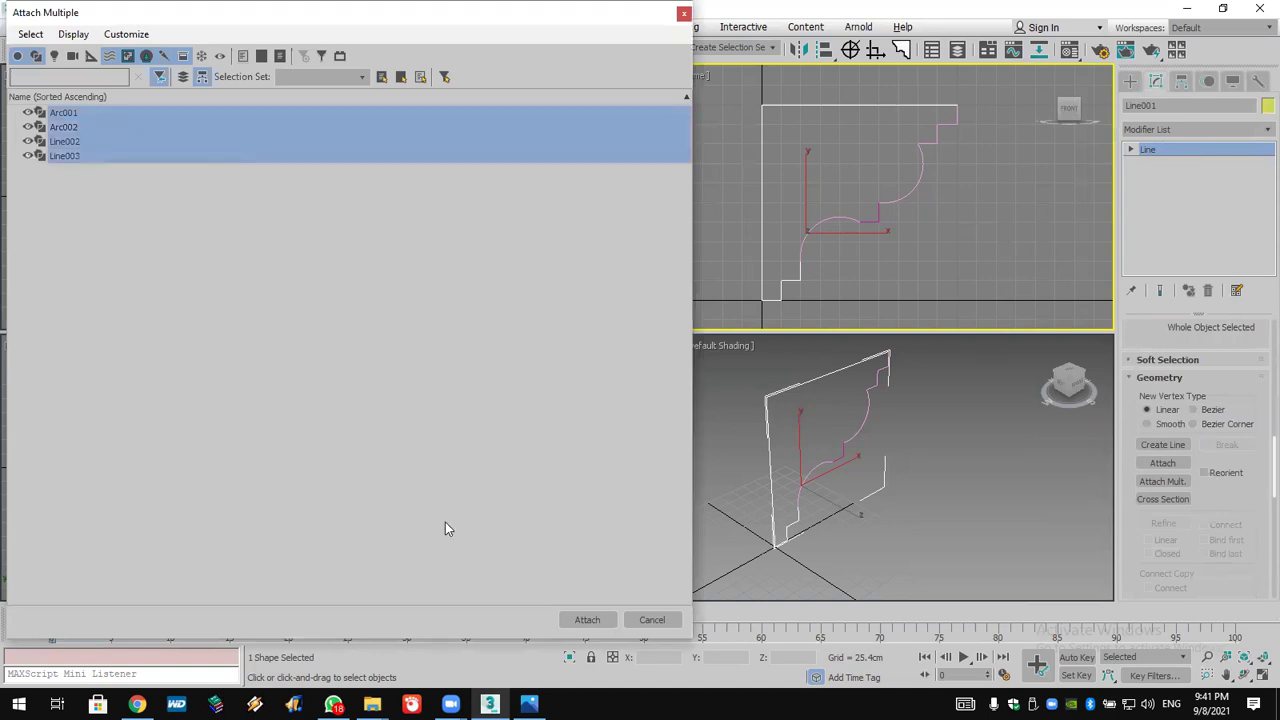
{"action": "left_click", "coordinate": [587, 619]}
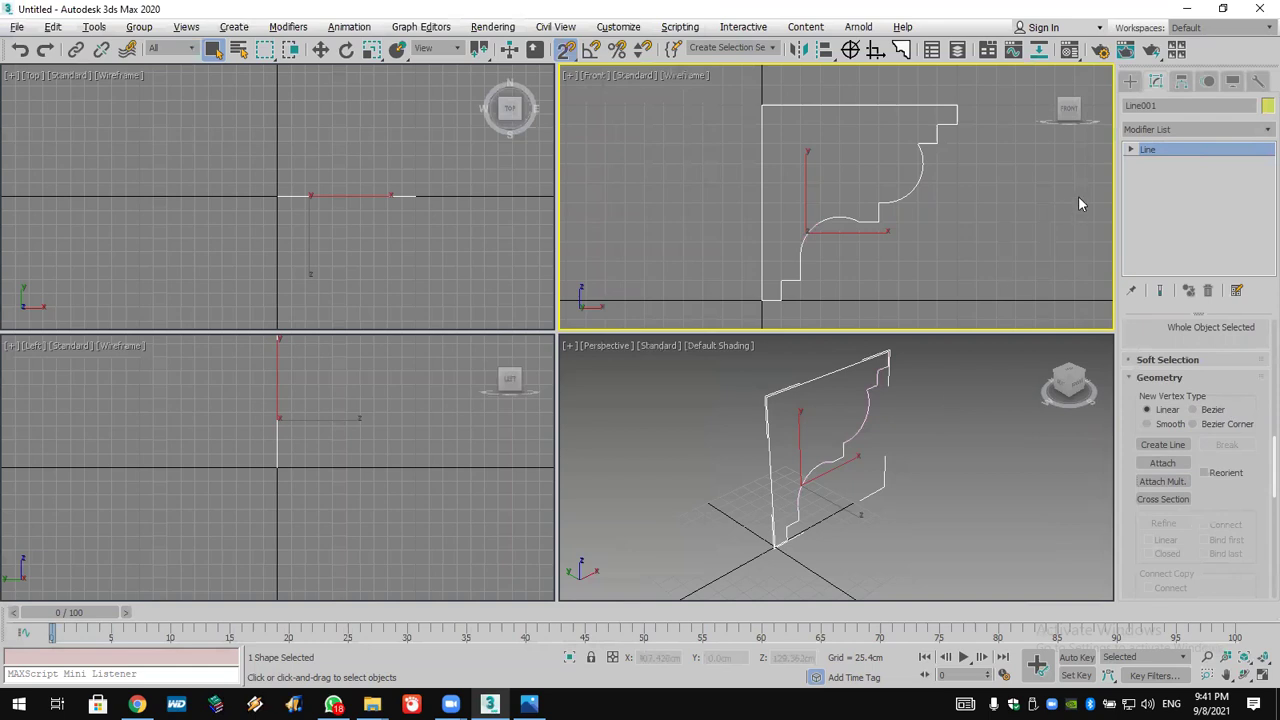
Select all vertices of the combined moulding profile at Vertex sub-object level
{"action": "left_click", "coordinate": [1133, 150]}
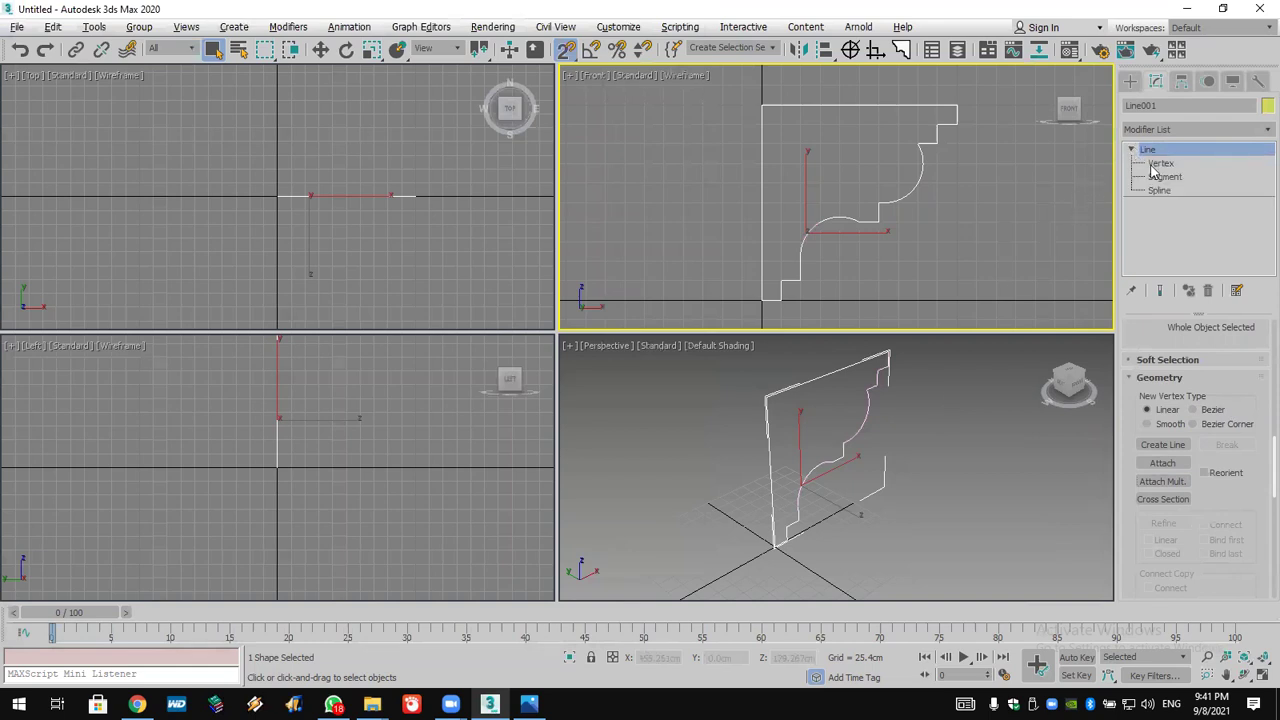
{"action": "left_click", "coordinate": [1158, 164]}
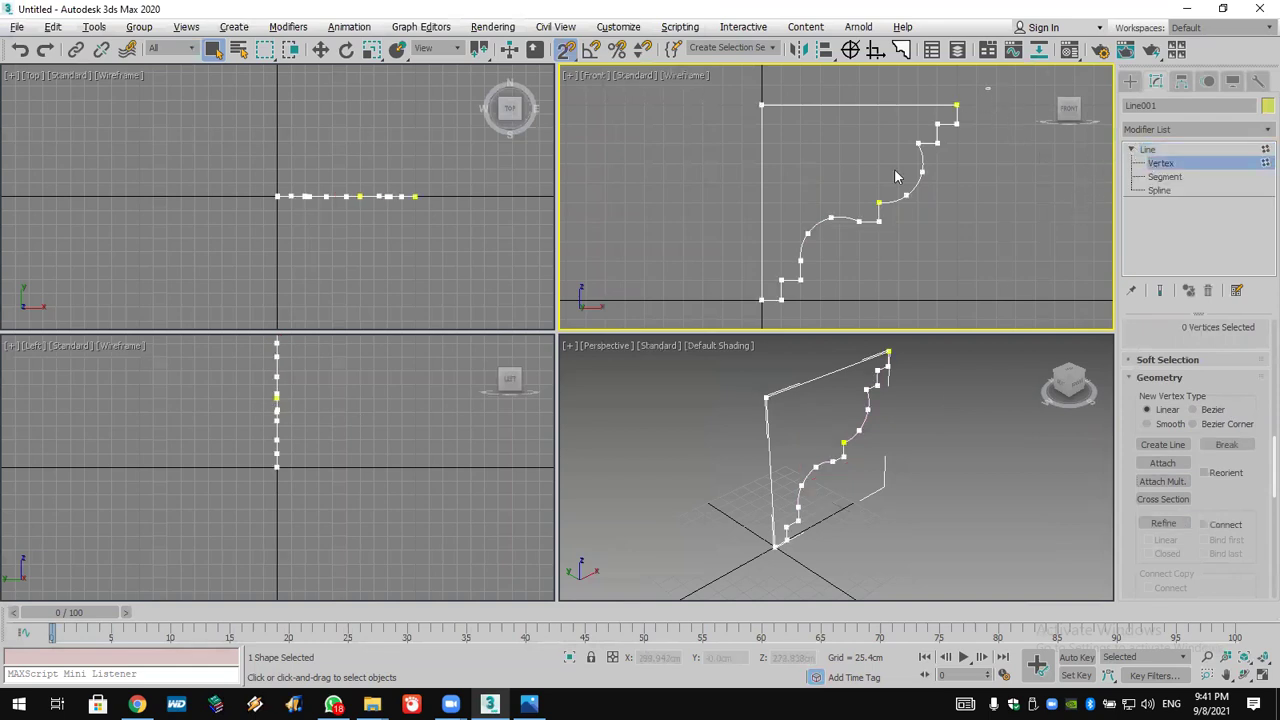
{"action": "left_click_drag", "start_coordinate": [700, 343], "coordinate": [700, 343]}
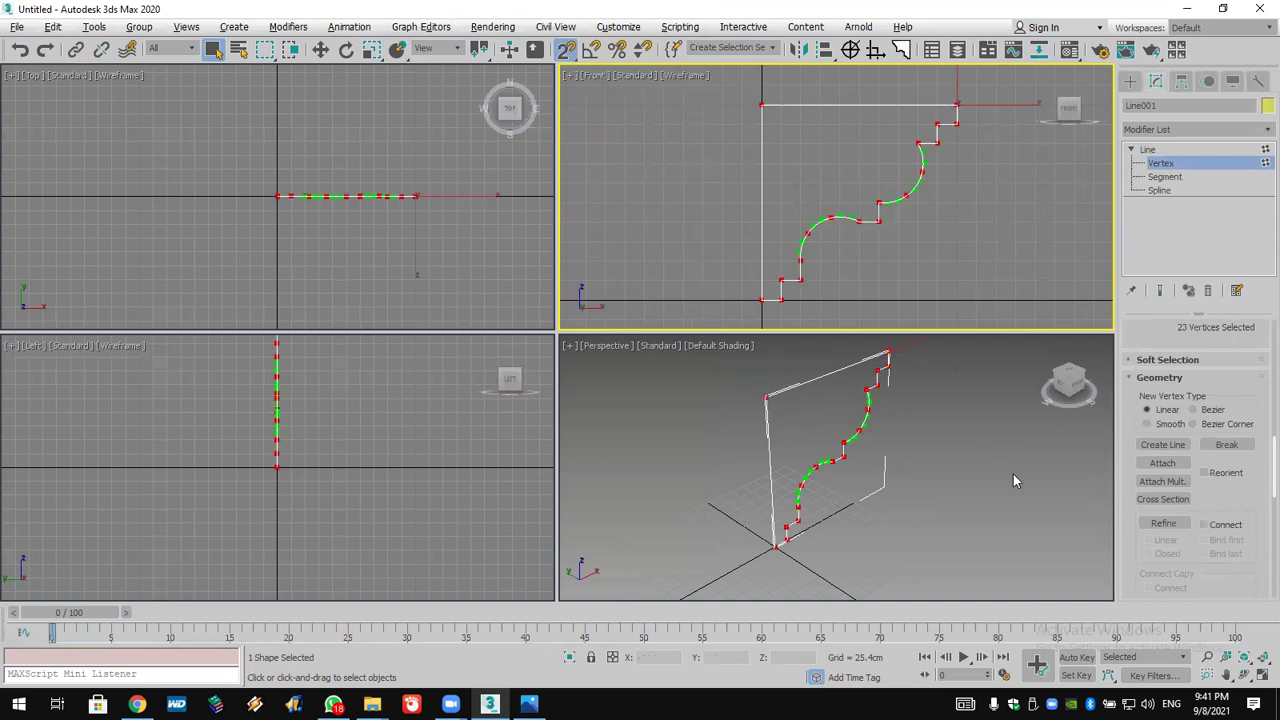
Weld the selected vertices of the molding profile and slightly round the vertices along its stepped curve with Fillet
{"action": "scroll", "coordinate": [1217, 503], "scroll_direction": "down", "scroll_amount": 5}
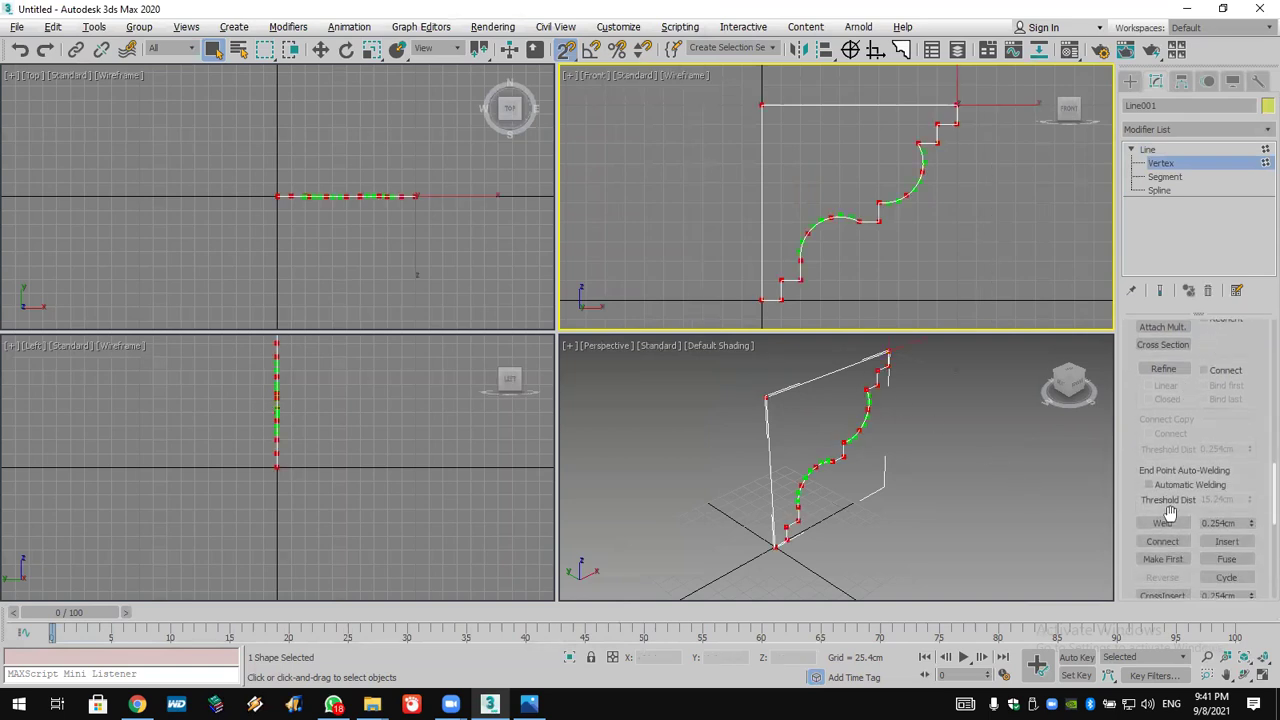
{"action": "left_click", "coordinate": [1179, 523]}
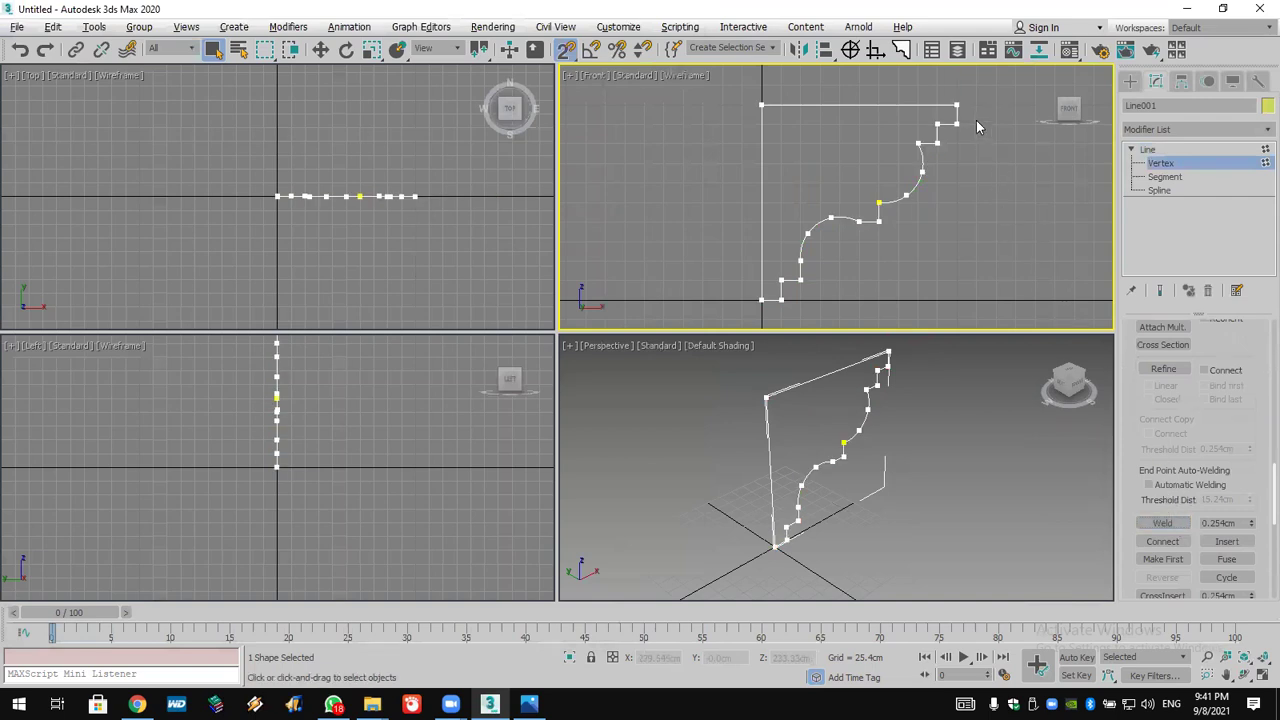
{"action": "left_click_drag", "start_coordinate": [970, 128], "coordinate": [774, 332]}
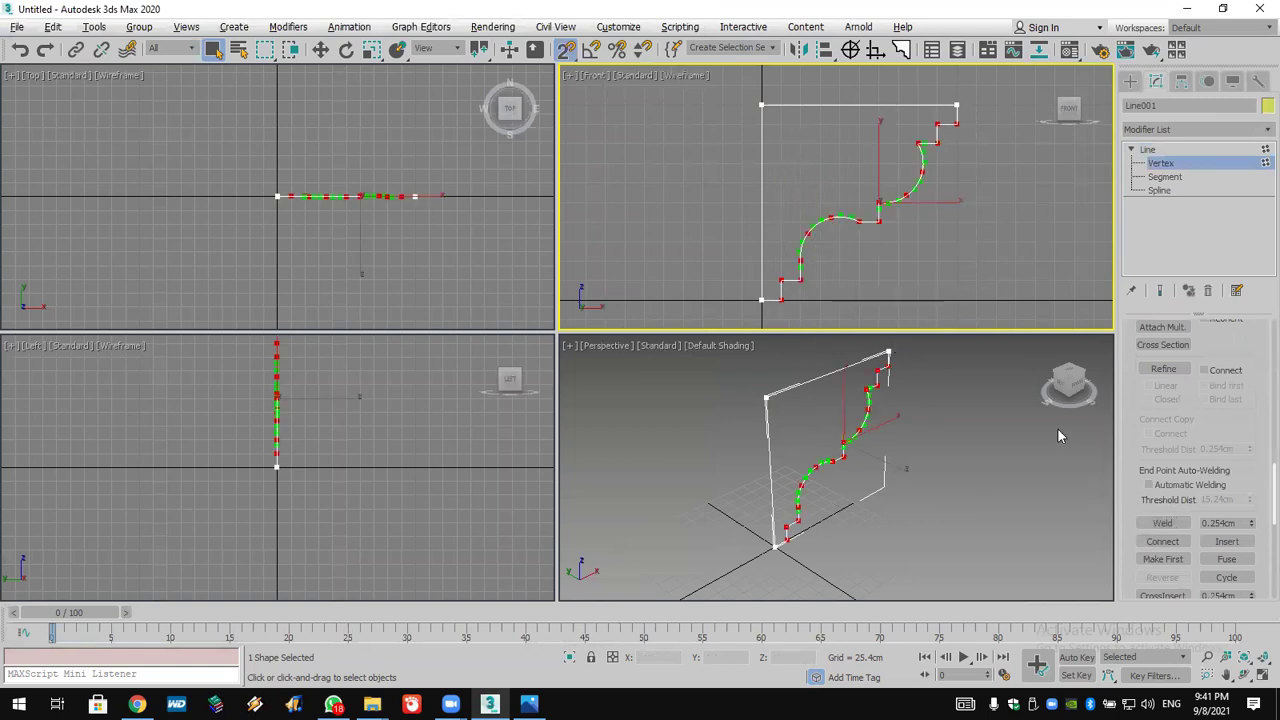
{"action": "scroll", "coordinate": [1127, 434], "scroll_direction": "down", "scroll_amount": 5}
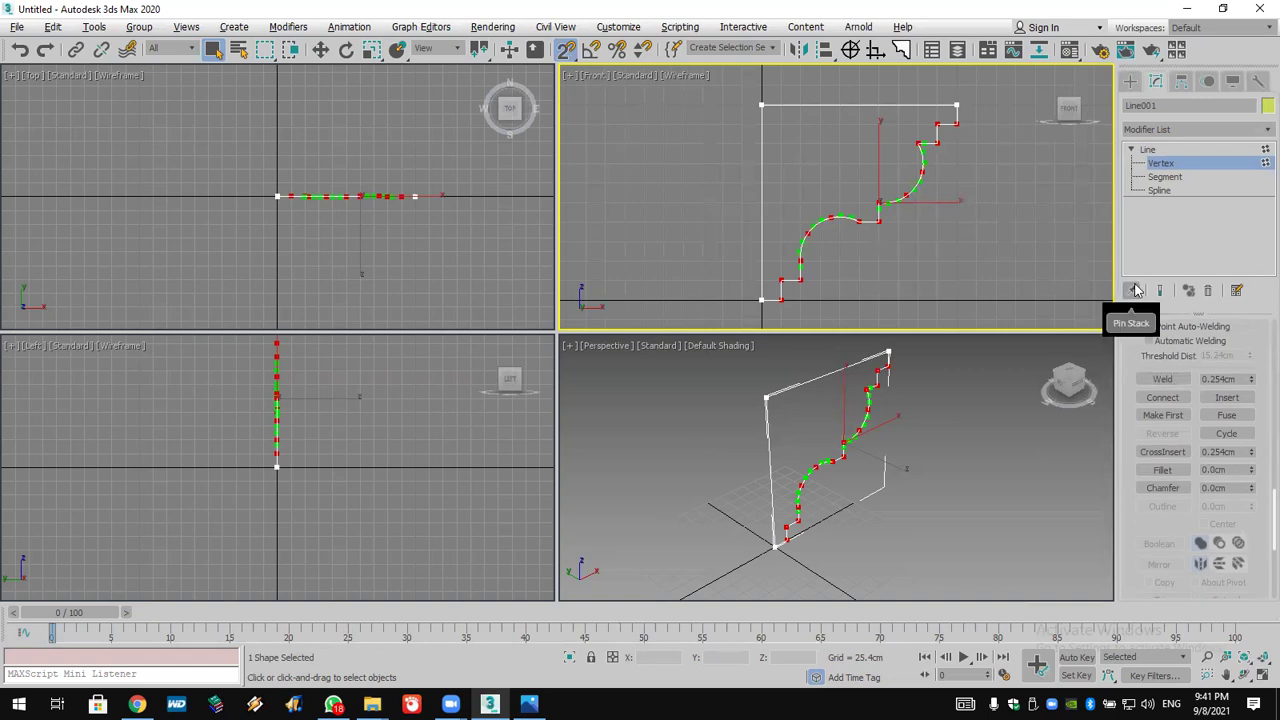
{"action": "left_click", "coordinate": [1162, 469]}
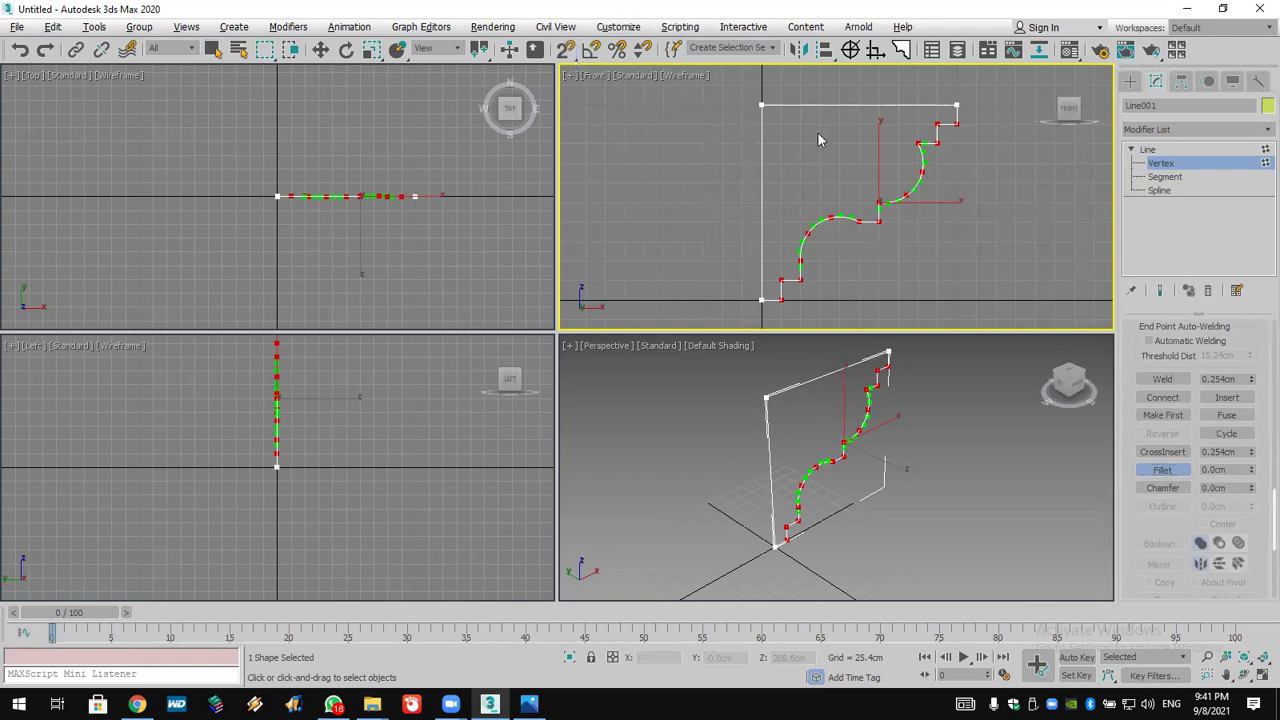
{"action": "scroll", "coordinate": [893, 134], "scroll_direction": "up", "scroll_amount": 5}
{"action": "left_click_drag", "start_coordinate": [1016, 157], "coordinate": [1020, 135]}
{"action": "scroll", "coordinate": [945, 268], "scroll_direction": "down", "scroll_amount": 3}
{"action": "scroll", "coordinate": [945, 268], "scroll_direction": "down", "scroll_amount": 2}
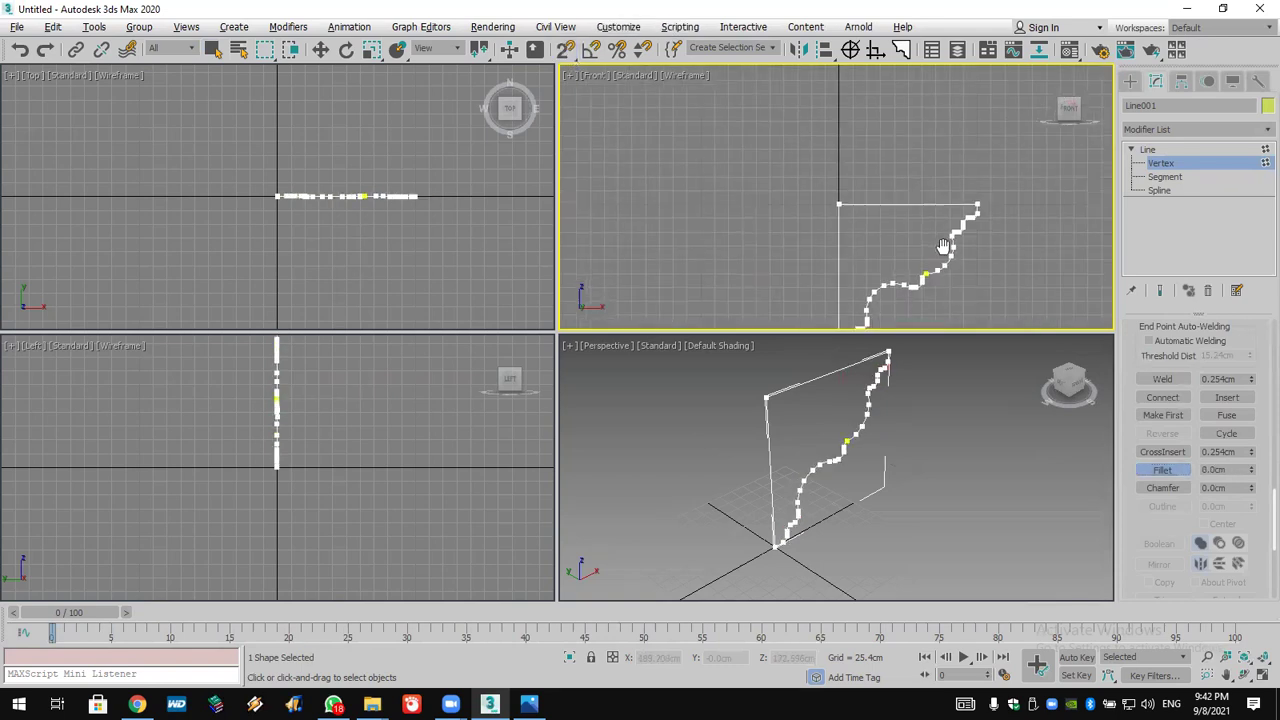
Move only the profile's pivot to its upper corner where the straight vertical and horizontal edges meet
{"action": "left_click", "coordinate": [1129, 84]}
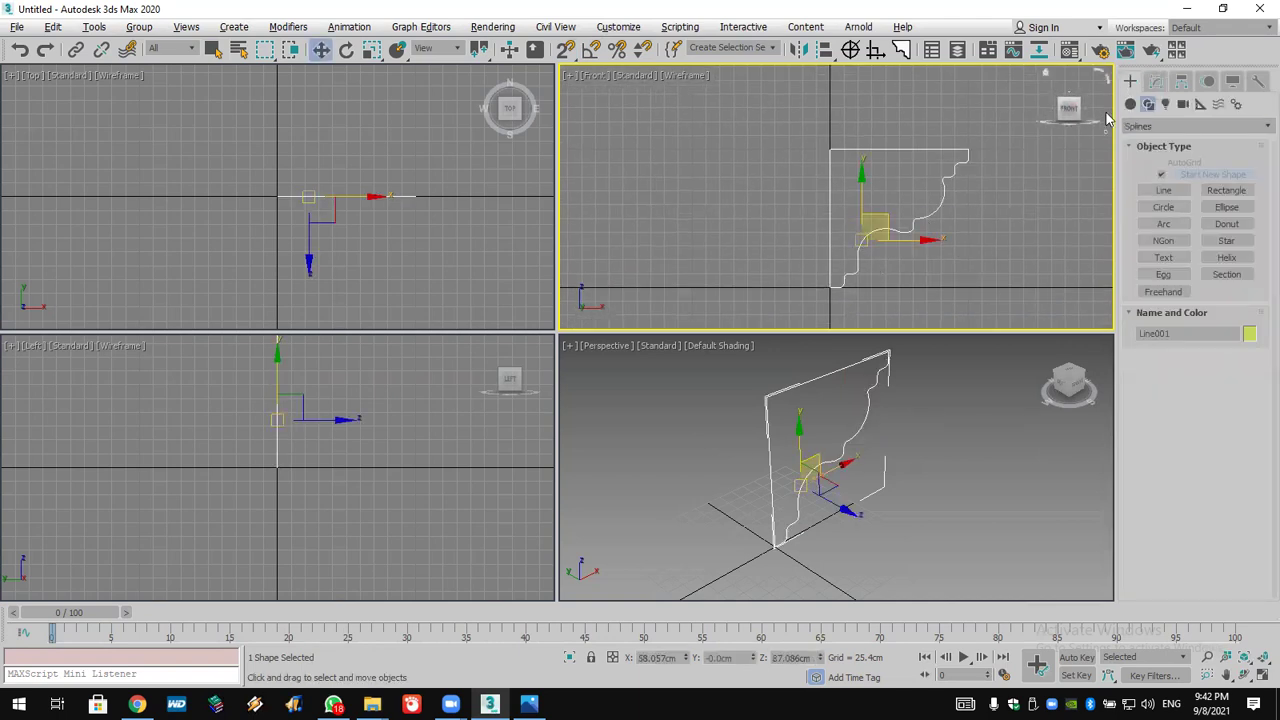
{"action": "left_click", "coordinate": [1181, 81]}
{"action": "left_click", "coordinate": [1177, 195]}
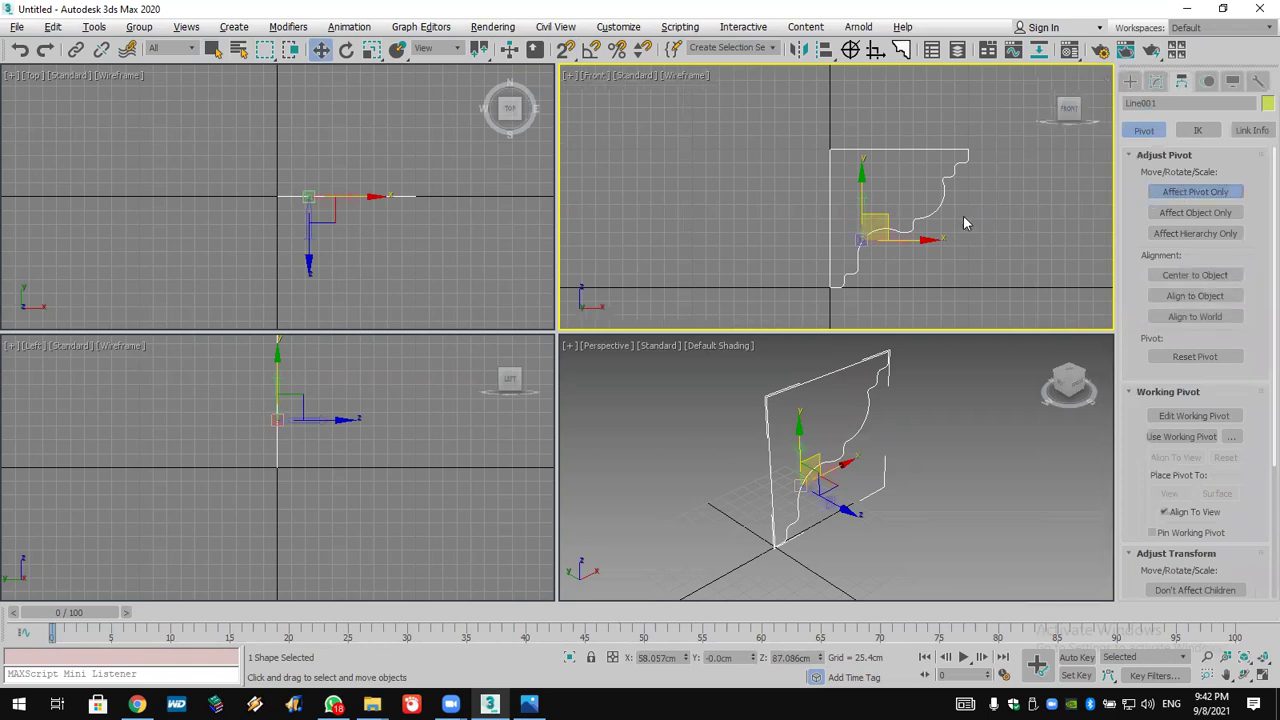
{"action": "left_click_drag", "start_coordinate": [862, 230], "coordinate": [833, 150]}
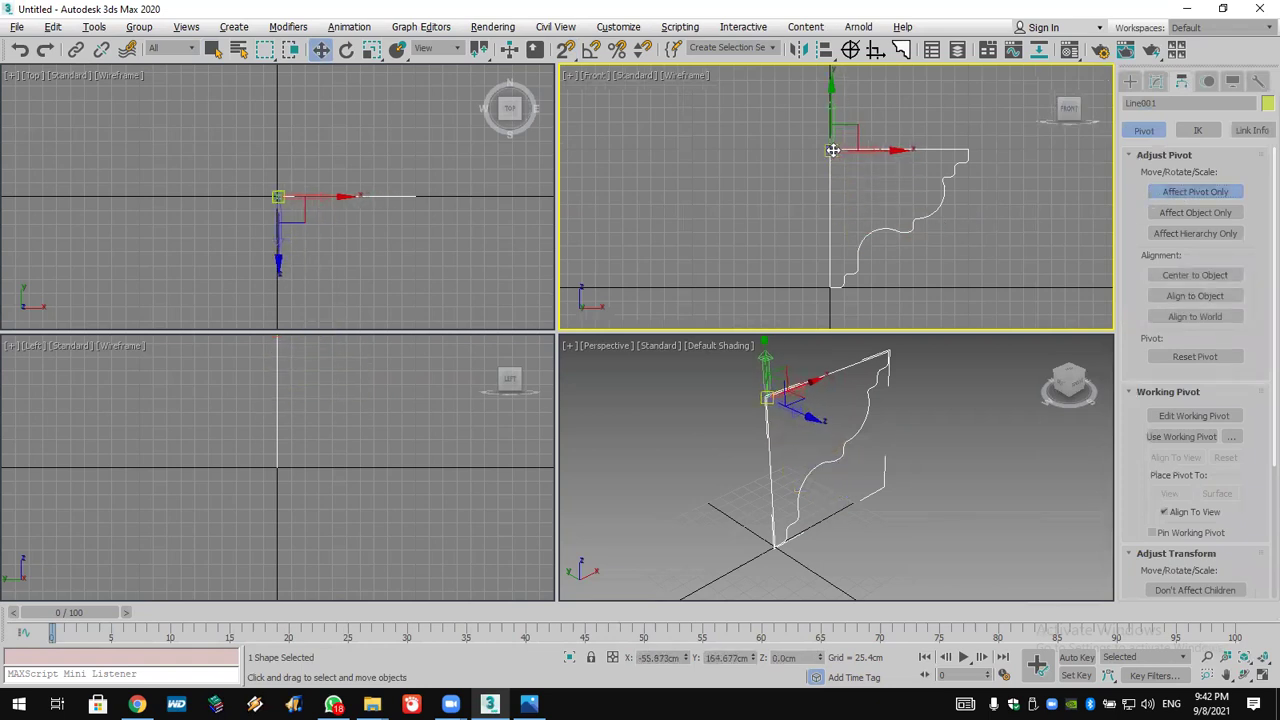
{"action": "left_click", "coordinate": [1185, 191]}
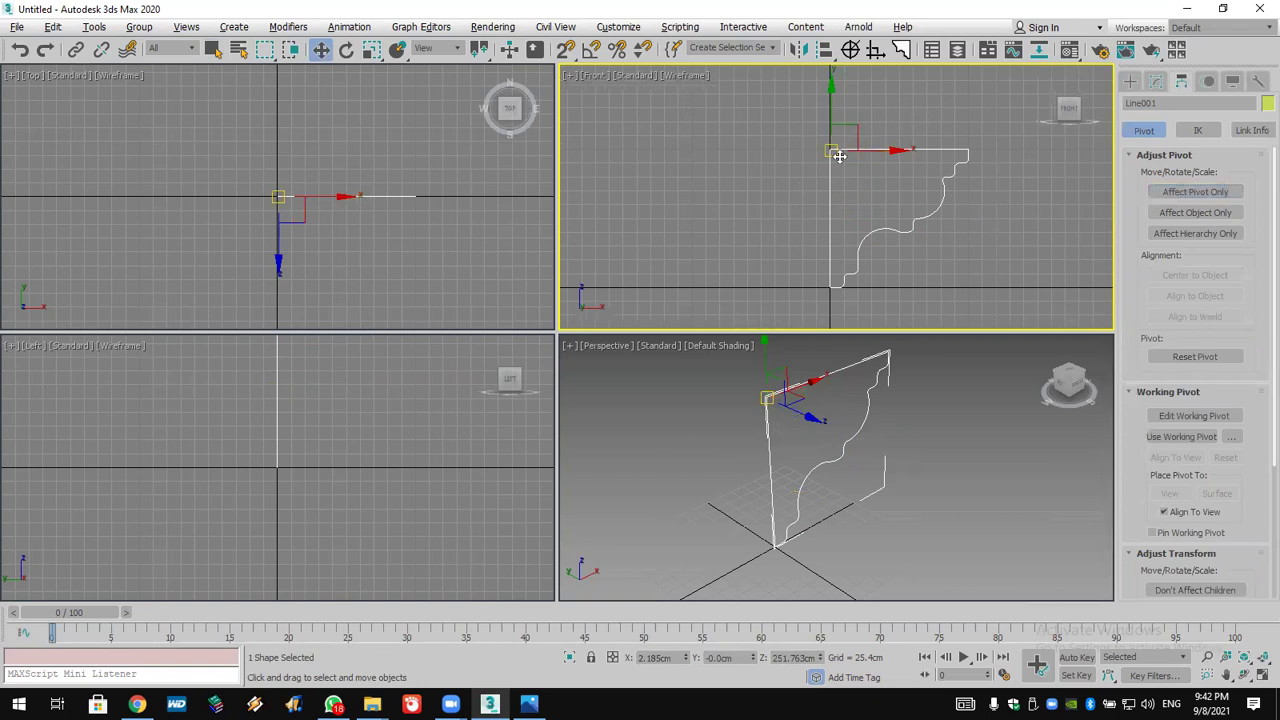
Clone the profile as three independent copies along the negative X axis, spaced about 868 cm apart
{"action": "scroll", "coordinate": [904, 267], "scroll_direction": "down", "scroll_amount": 3}
{"action": "middle_click_drag", "start_coordinate": [971, 240], "coordinate": [1011, 246]}
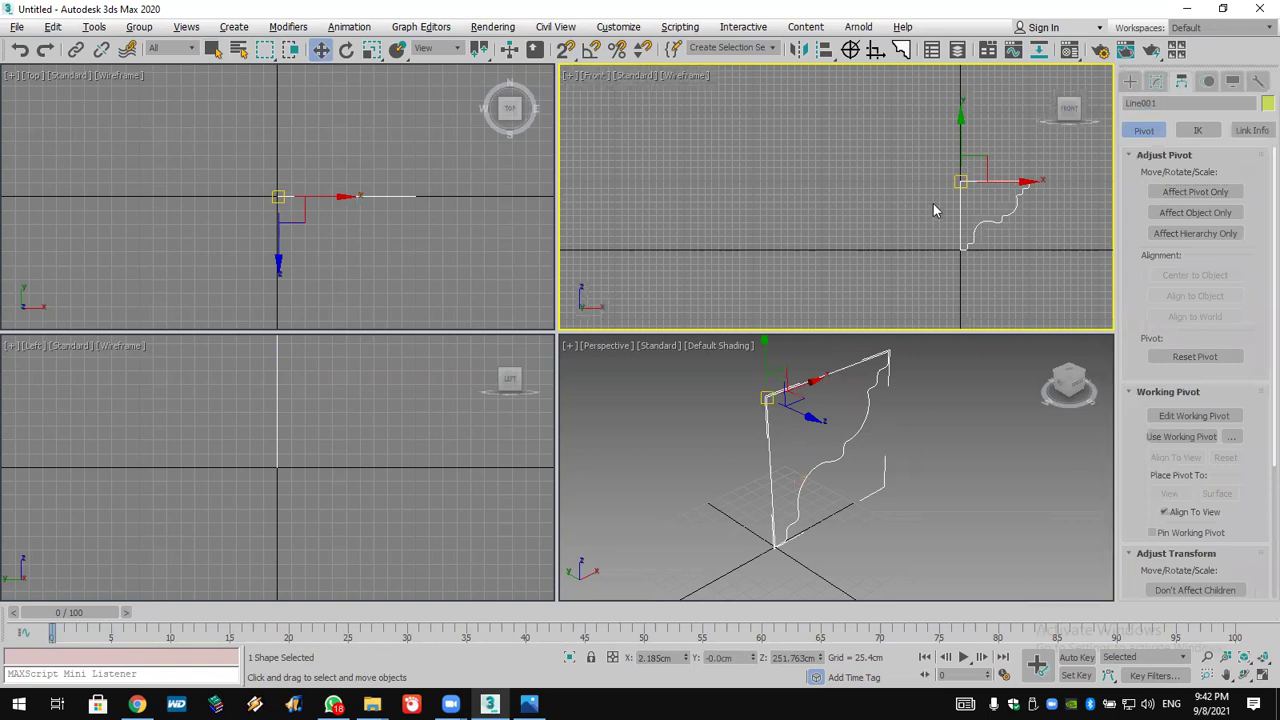
{"action": "left_click", "coordinate": [1130, 81]}
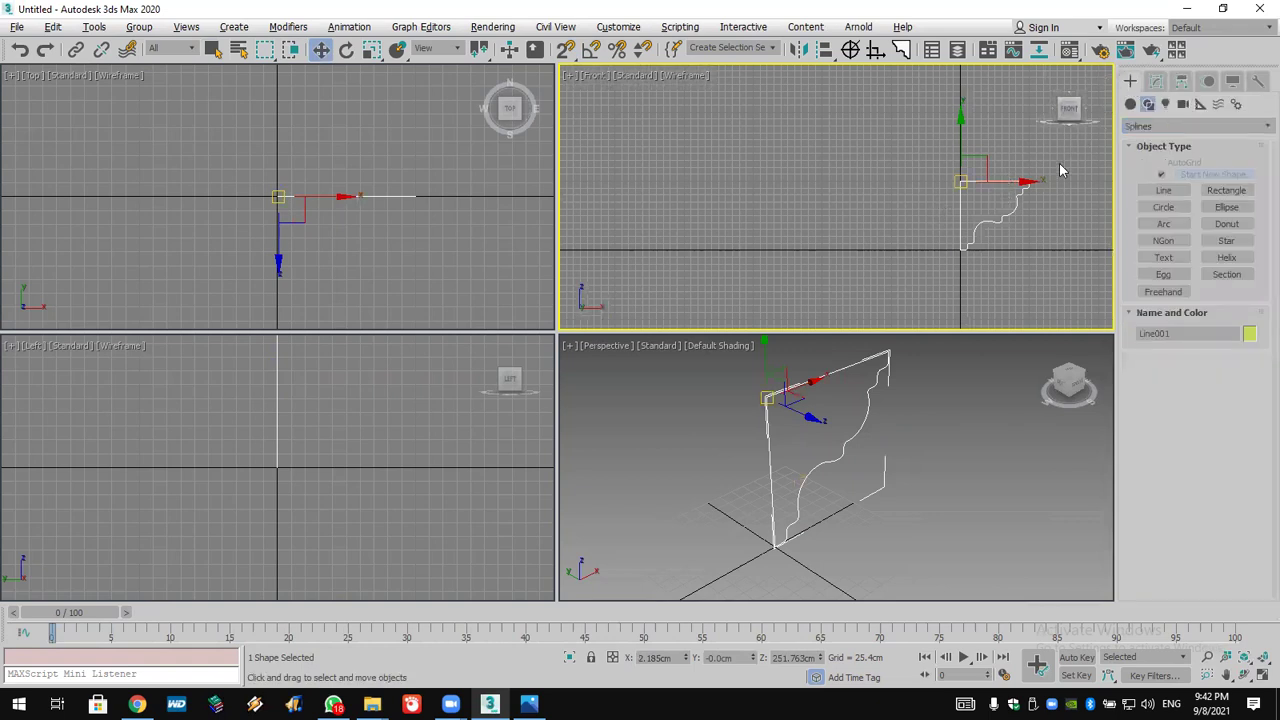
{"action": "left_click_drag", "start_coordinate": [1021, 181], "coordinate": [785, 182], "text": "shift"}
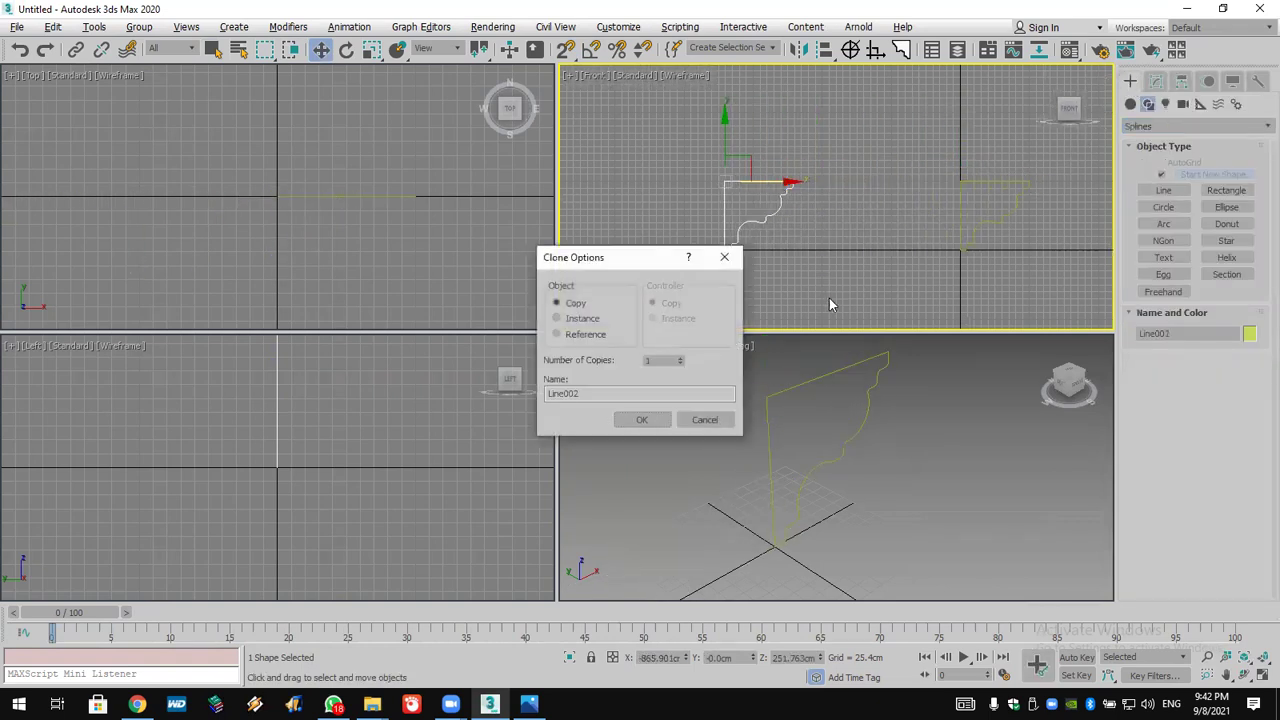
{"action": "left_click", "coordinate": [655, 420]}
Select all four profile shapes and set their object color to white
{"action": "left_click_drag", "start_coordinate": [659, 413], "coordinate": [1218, 366]}
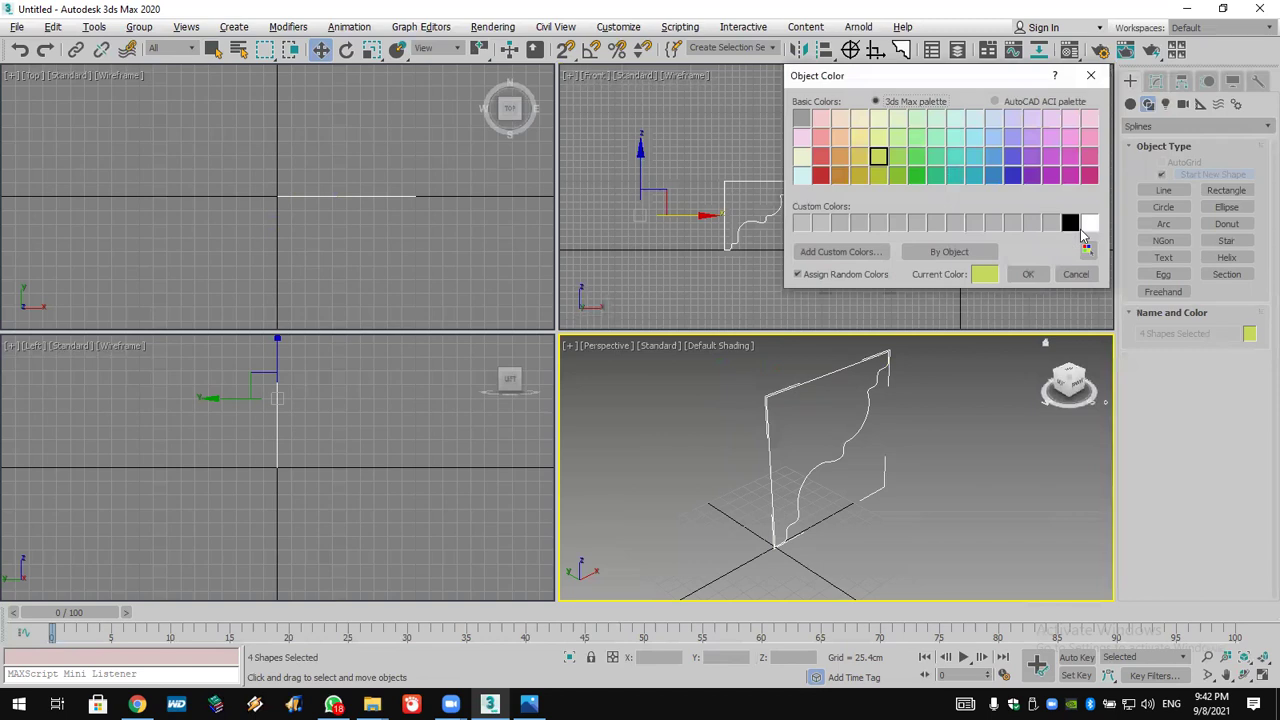
{"action": "left_click", "coordinate": [1089, 222]}
{"action": "left_click", "coordinate": [1028, 274]}
Apply an Extrude modifier to the original profile with an amount of 420.37 cm
{"action": "scroll", "coordinate": [971, 422], "scroll_direction": "down", "scroll_amount": 3}
{"action": "scroll", "coordinate": [966, 428], "scroll_direction": "up", "scroll_amount": 2}
{"action": "scroll", "coordinate": [966, 428], "scroll_direction": "down", "scroll_amount": 4}
{"action": "left_click", "coordinate": [926, 420]}
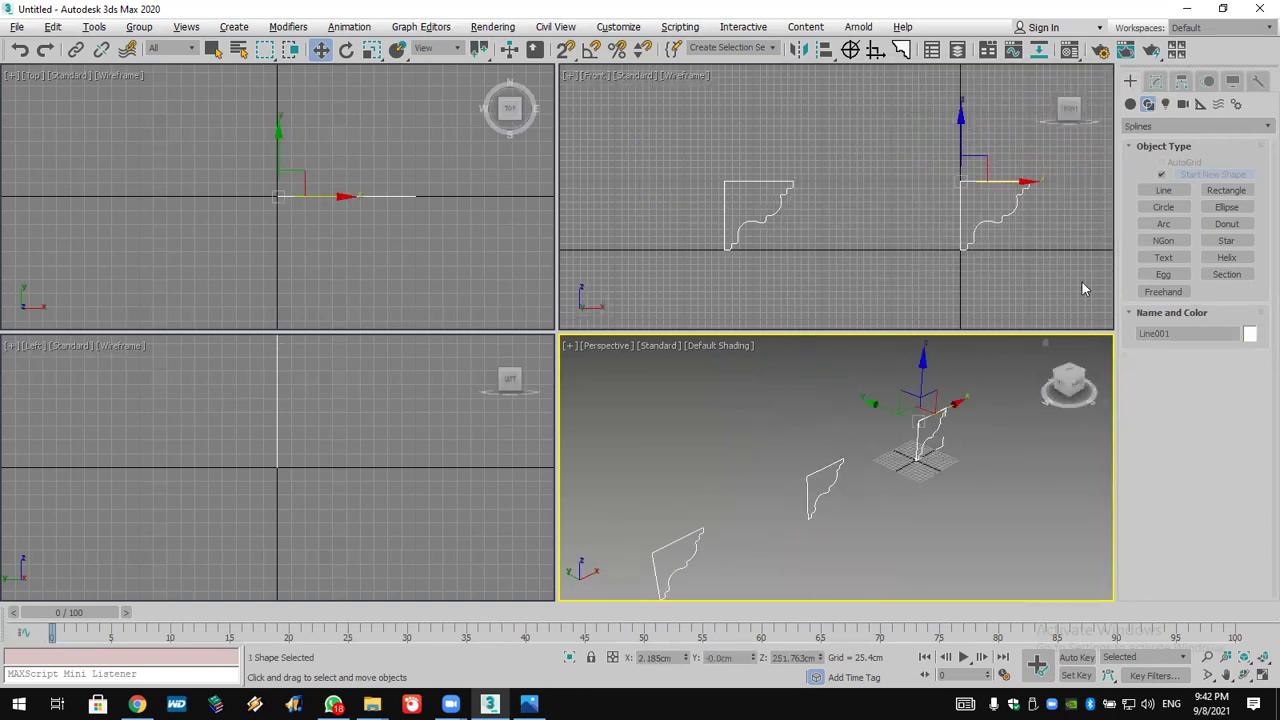
{"action": "left_click", "coordinate": [1156, 81]}
{"action": "left_click", "coordinate": [1168, 129]}
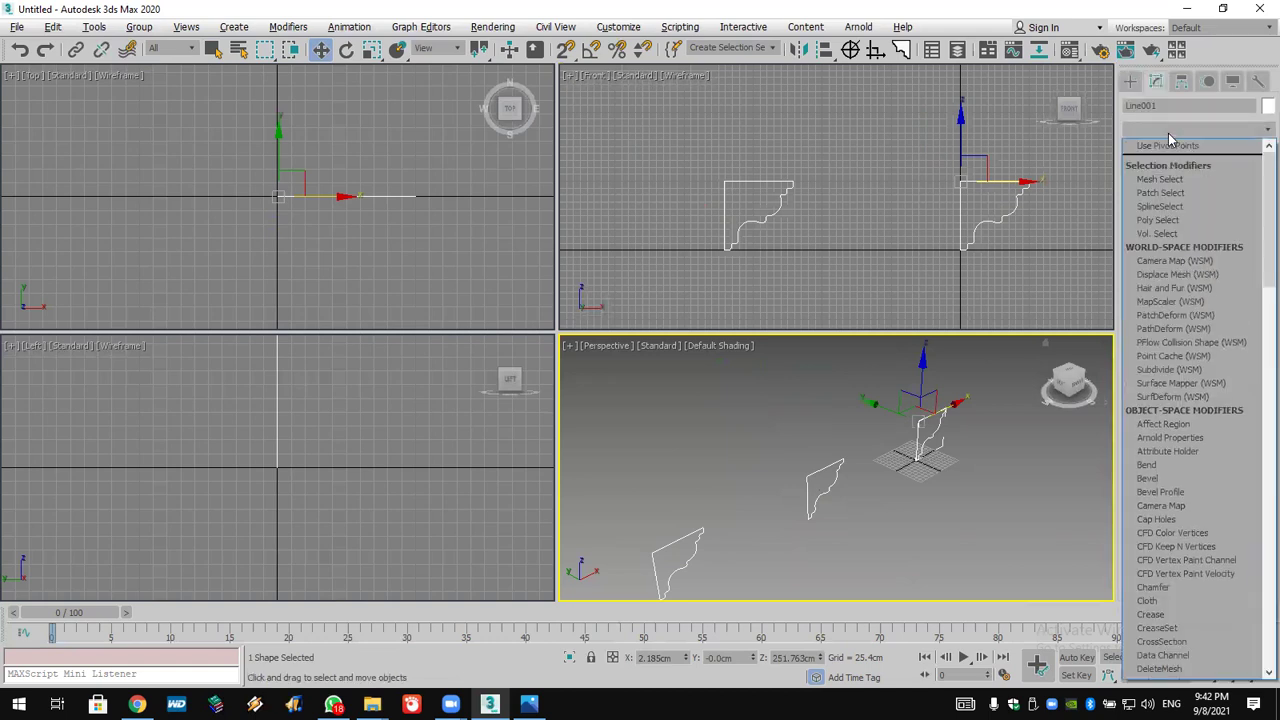
{"action": "key", "text": "e"}
{"action": "left_click", "coordinate": [1171, 206]}
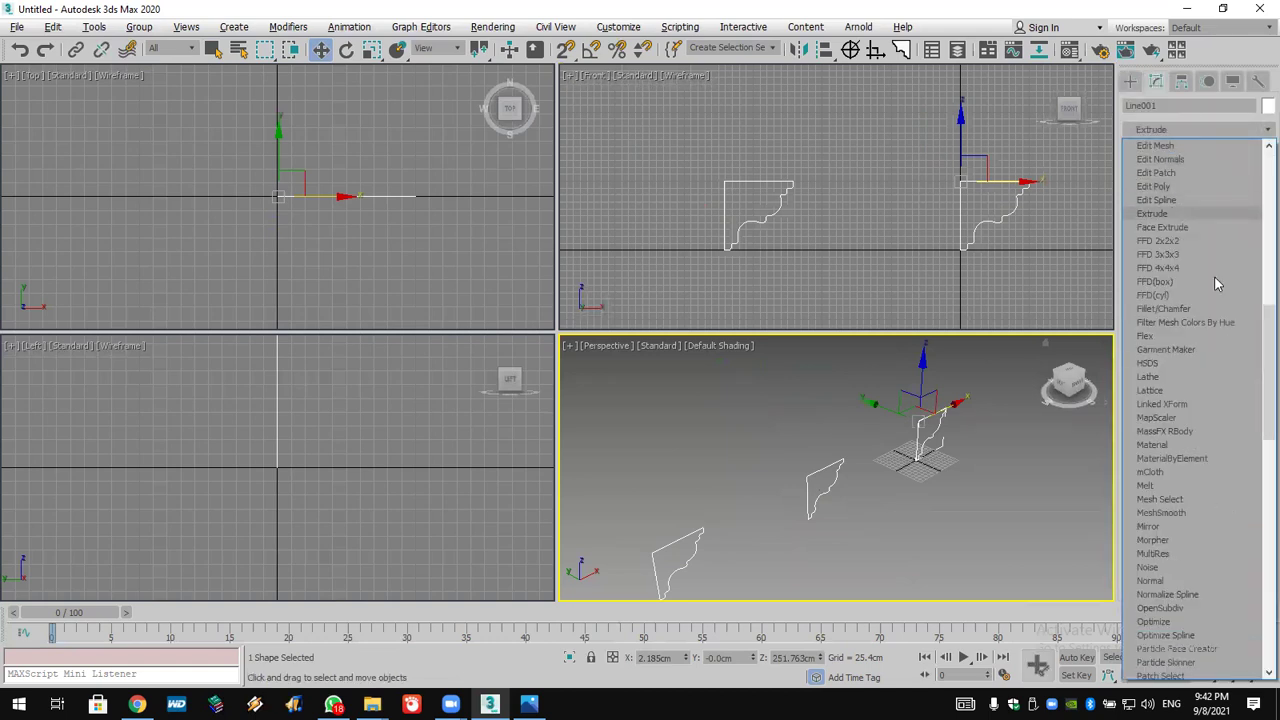
{"action": "left_click_drag", "start_coordinate": [1241, 352], "coordinate": [1241, 235]}
Apply a Lathe modifier to the first copied profile beside the extruded molding
{"action": "left_click", "coordinate": [1245, 674]}
{"action": "left_click_drag", "start_coordinate": [951, 511], "coordinate": [862, 498]}
{"action": "key", "text": "w"}
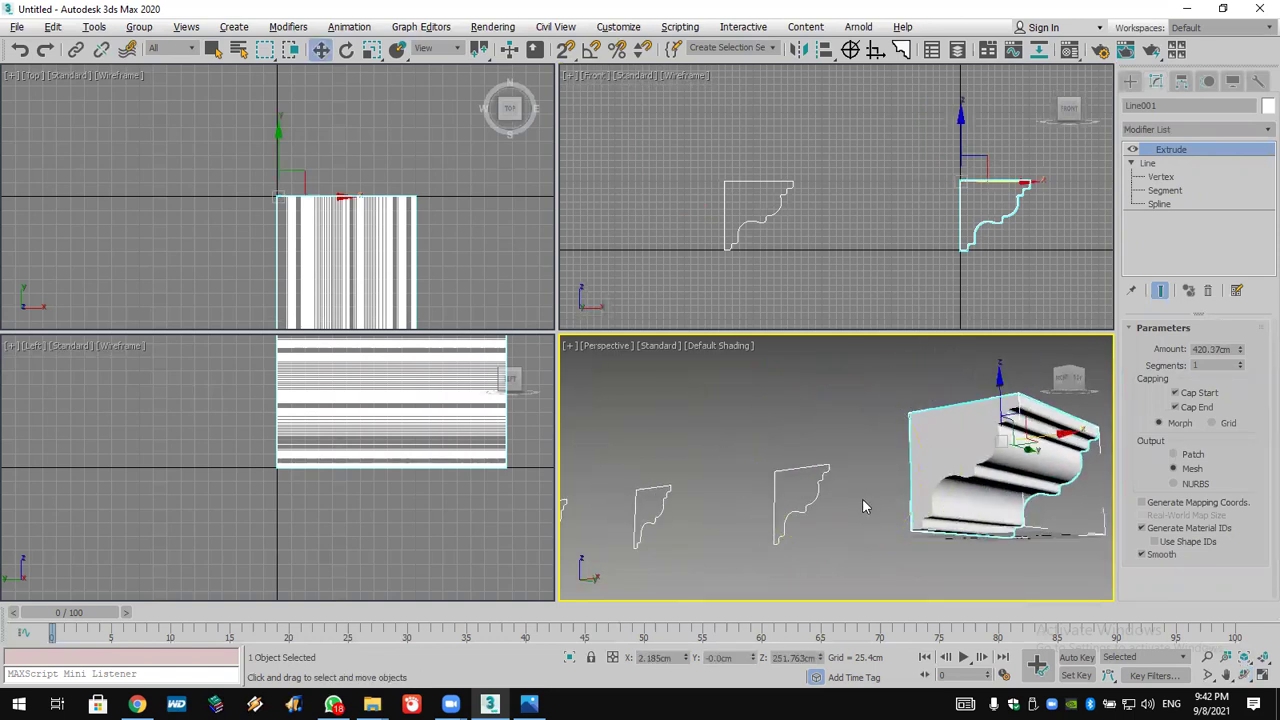
{"action": "left_click", "coordinate": [807, 514]}
{"action": "scroll", "coordinate": [807, 514], "scroll_direction": "up", "scroll_amount": 2}
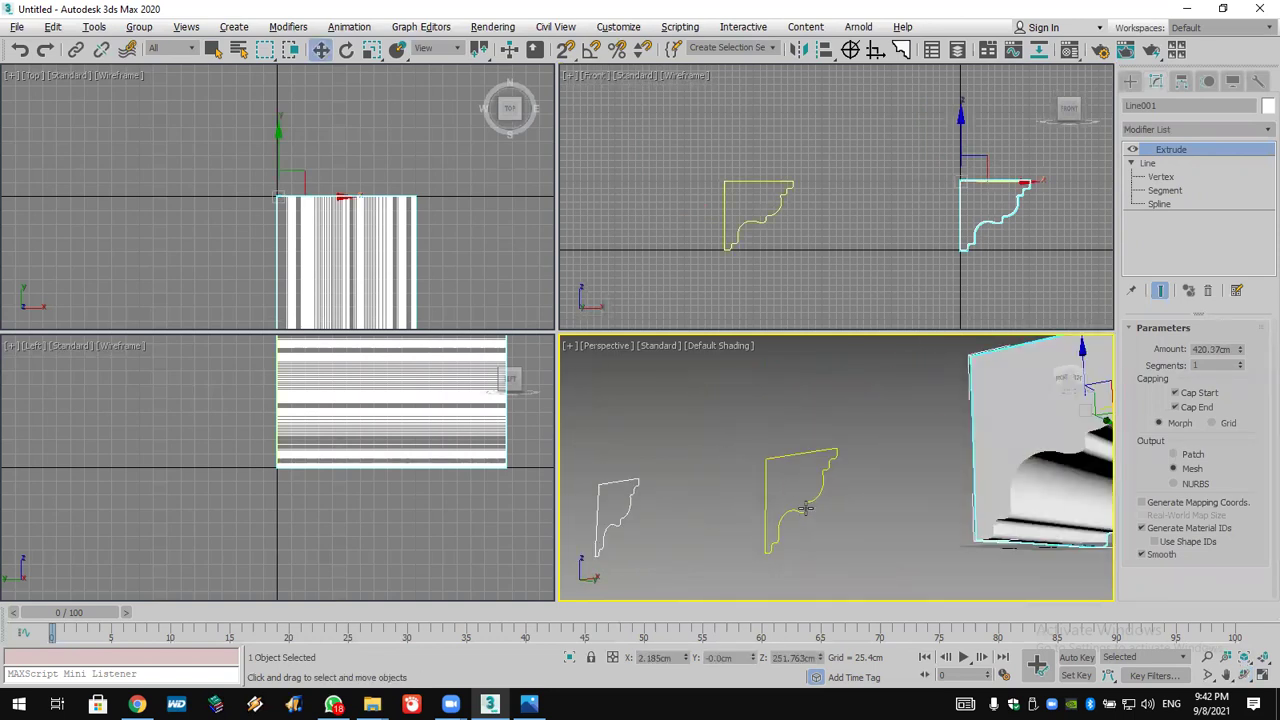
{"action": "left_click", "coordinate": [806, 508]}
{"action": "left_click", "coordinate": [1207, 130]}
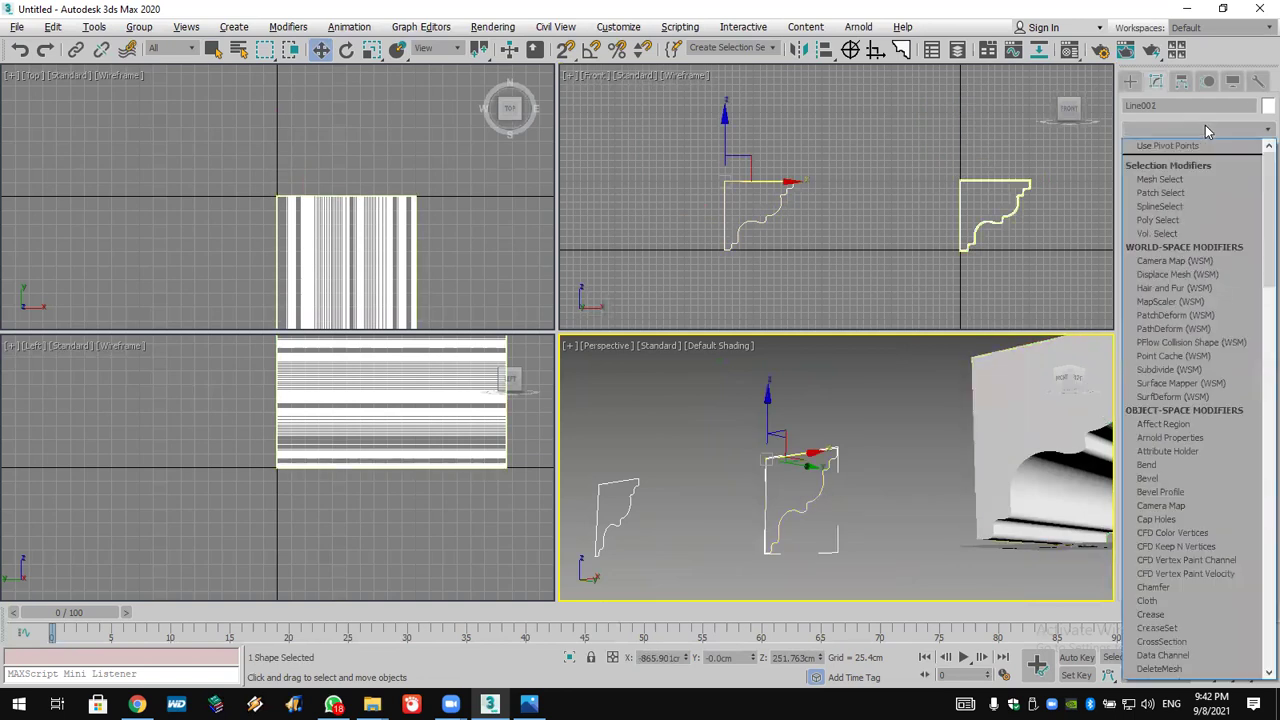
{"action": "key", "text": "l"}
{"action": "left_click", "coordinate": [1170, 145]}
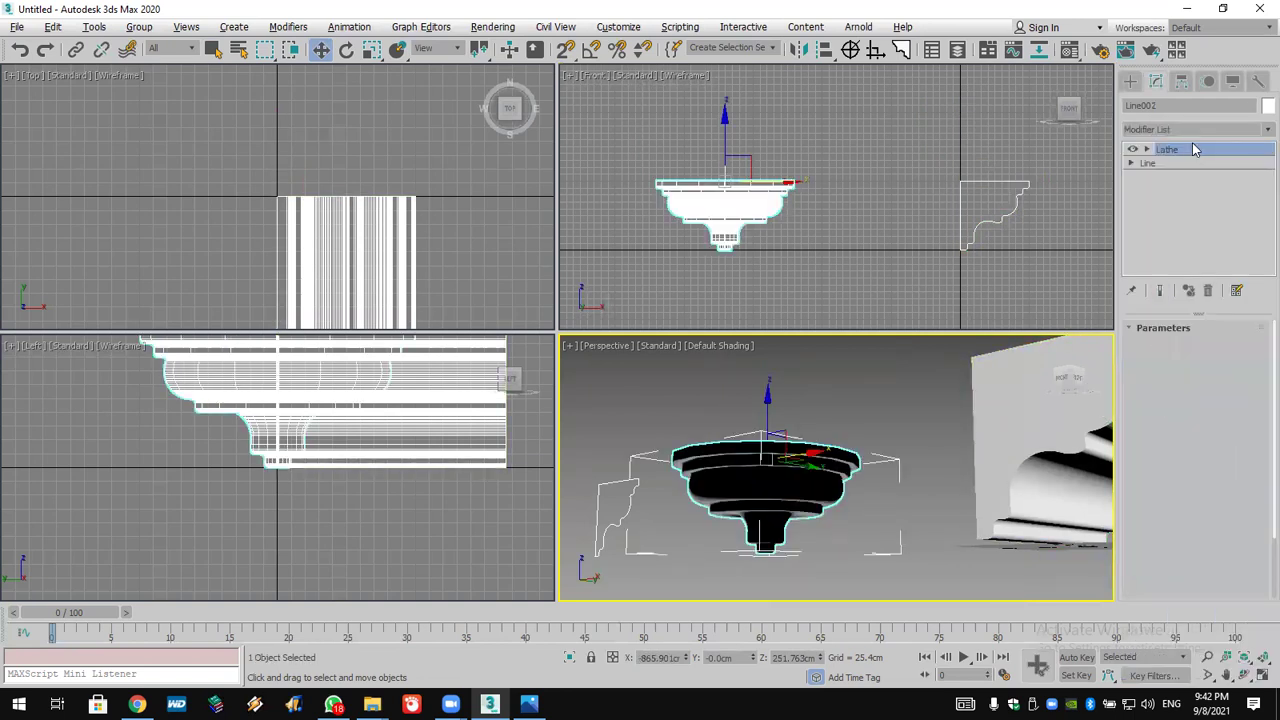
Shift the lathe's axis about 14 cm in the negative X direction
{"action": "left_click", "coordinate": [1146, 150]}
{"action": "left_click", "coordinate": [1172, 164]}
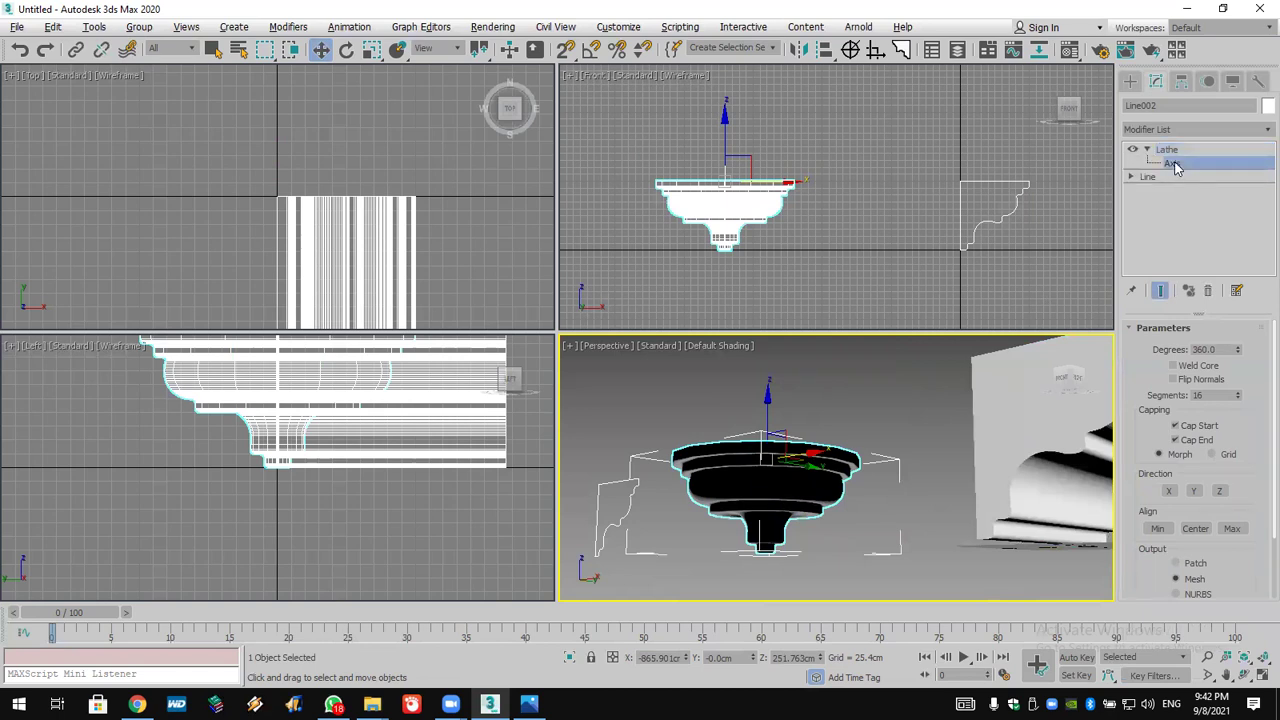
{"action": "left_click", "coordinate": [763, 181]}
{"action": "left_click_drag", "start_coordinate": [763, 181], "coordinate": [768, 188]}
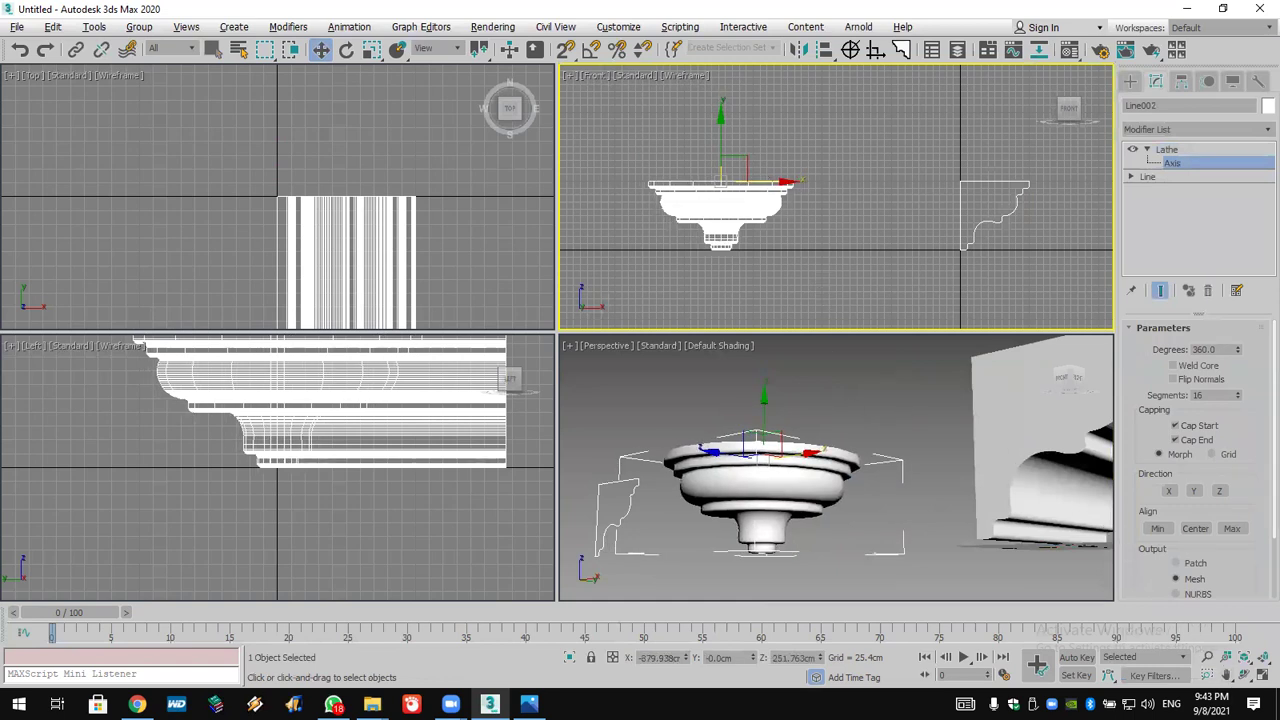
Reduce the lathed shape to 9 segments and turn off Smooth to give it faceted sides
{"action": "left_click", "coordinate": [1244, 675]}
{"action": "left_click_drag", "start_coordinate": [761, 493], "coordinate": [773, 238]}
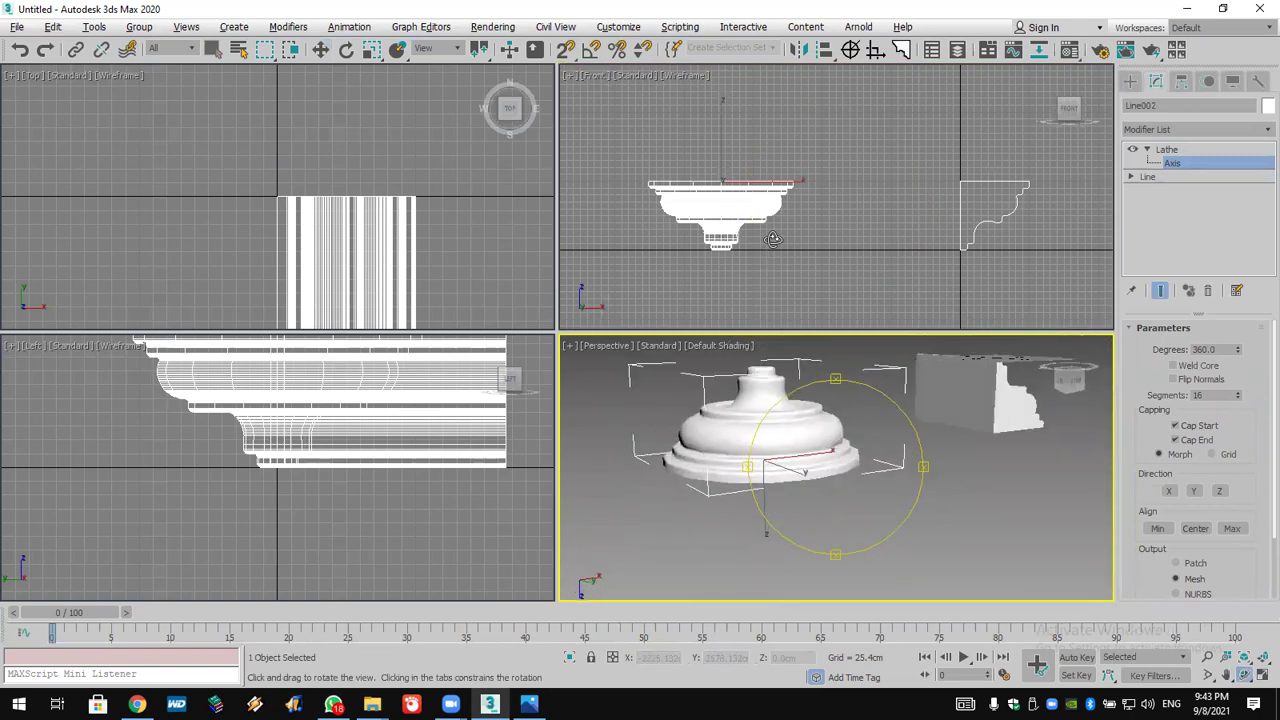
{"action": "left_click_drag", "start_coordinate": [773, 238], "coordinate": [835, 276]}
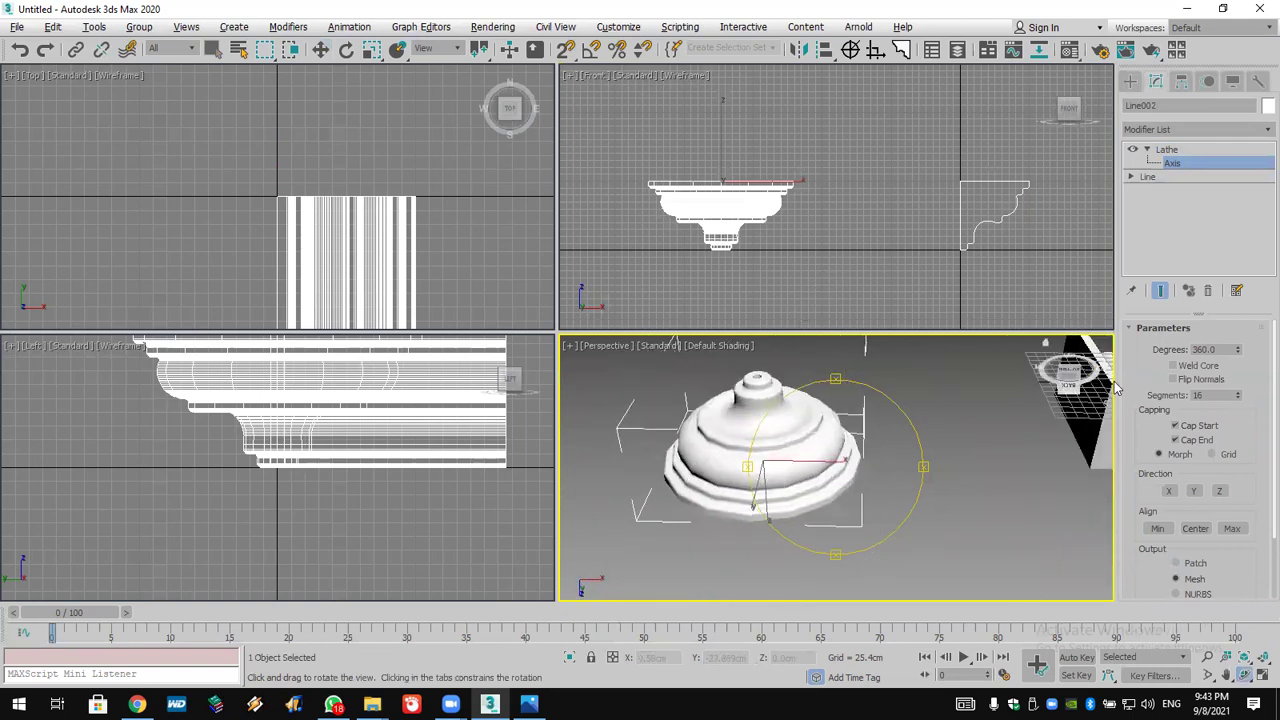
{"action": "left_click_drag", "start_coordinate": [1234, 397], "coordinate": [1240, 398]}
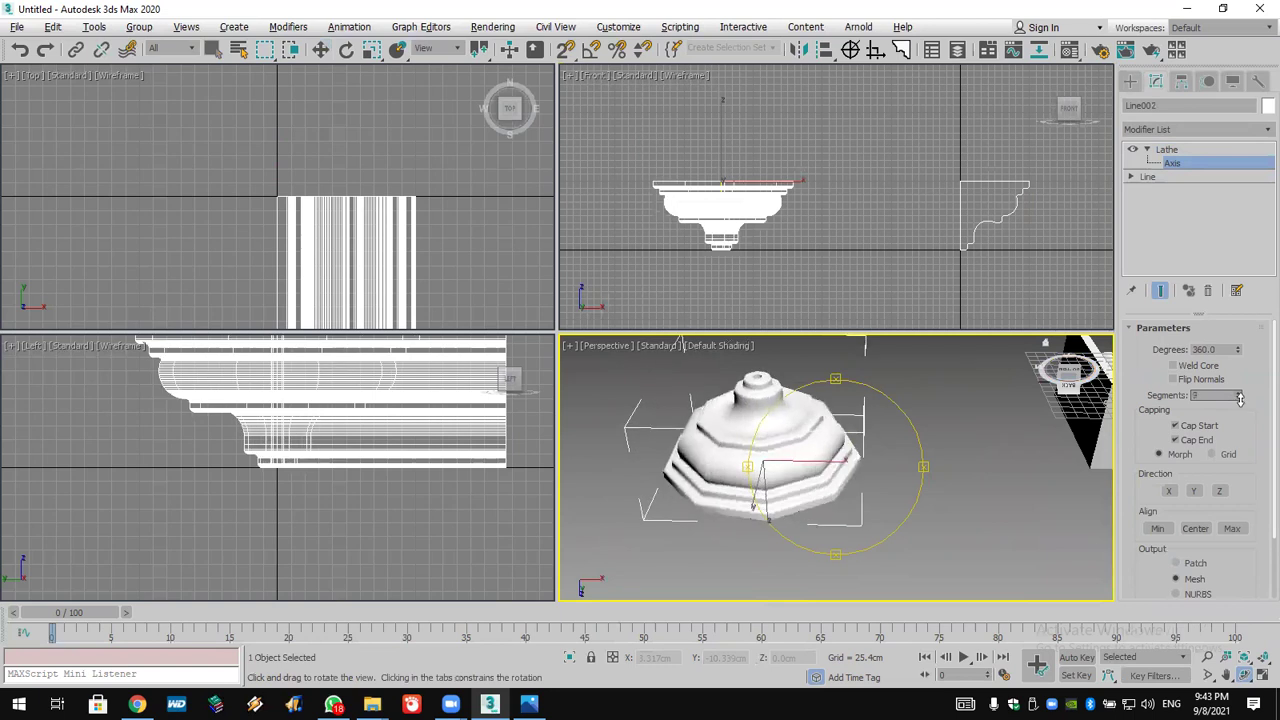
{"action": "scroll", "coordinate": [1160, 556], "scroll_direction": "down", "scroll_amount": 3}
{"action": "left_click", "coordinate": [1160, 588]}
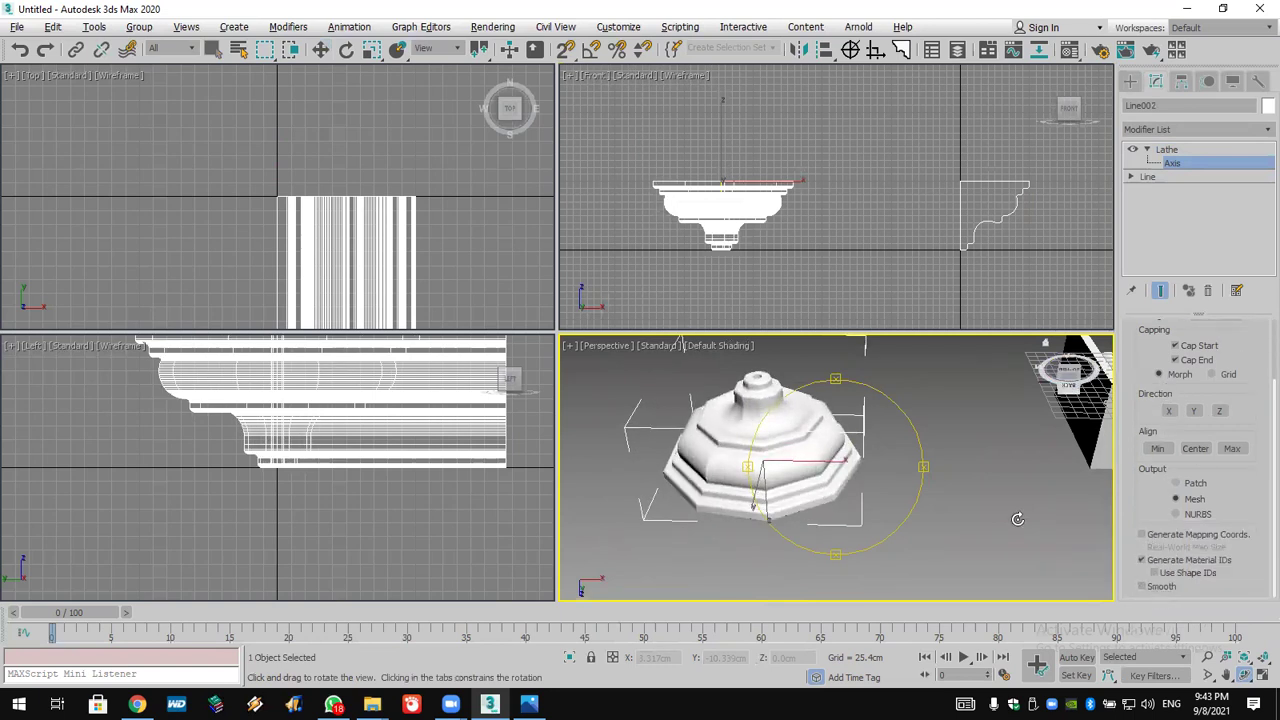
{"action": "scroll", "coordinate": [1014, 523], "scroll_direction": "up", "scroll_amount": 5}
{"action": "scroll", "coordinate": [751, 447], "scroll_direction": "down", "scroll_amount": 4}
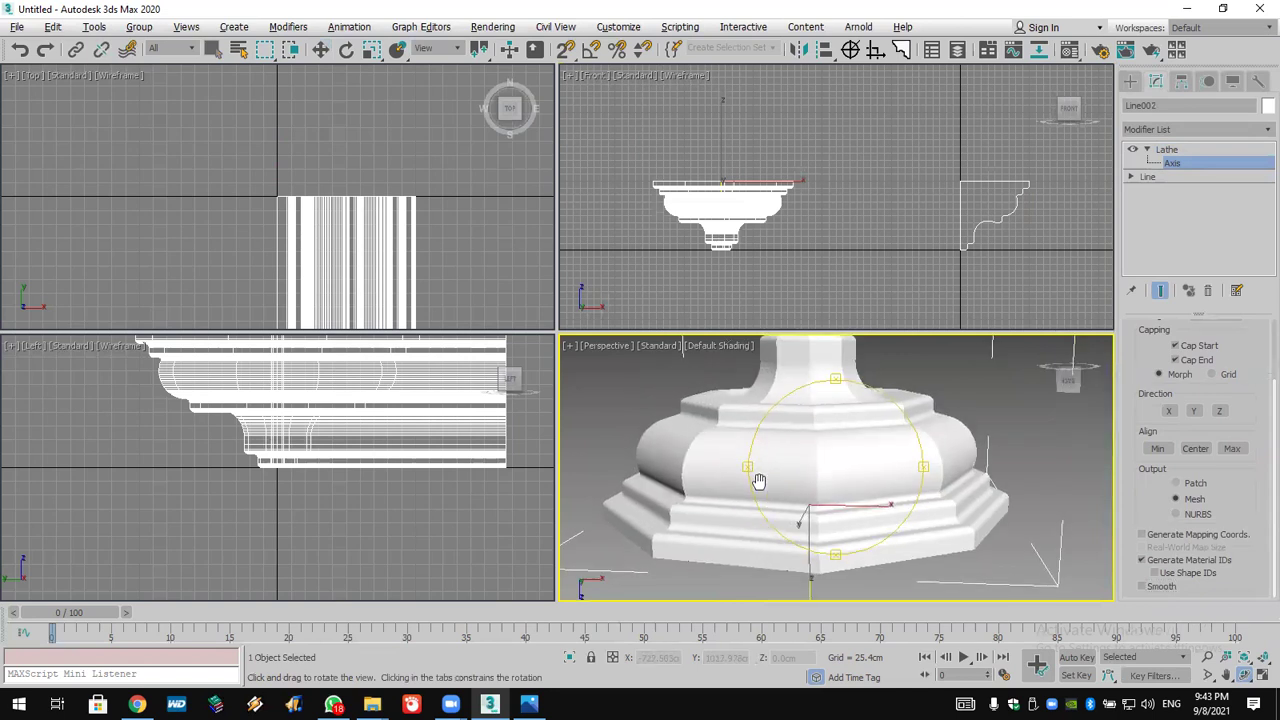
Delete the horizontal straight segment at the top of the second copied profile
{"action": "middle_click_drag", "start_coordinate": [575, 215], "coordinate": [797, 218]}
{"action": "scroll", "coordinate": [797, 218], "scroll_direction": "up", "scroll_amount": 4}
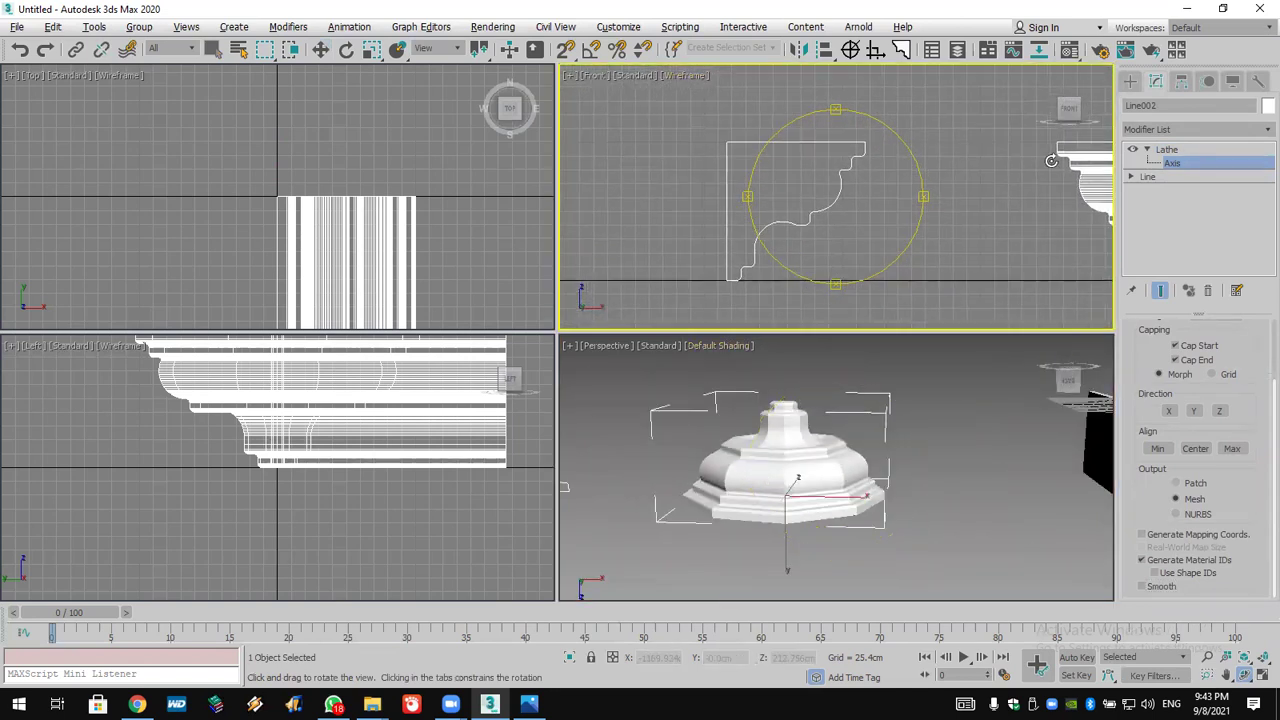
{"action": "key", "text": "w"}
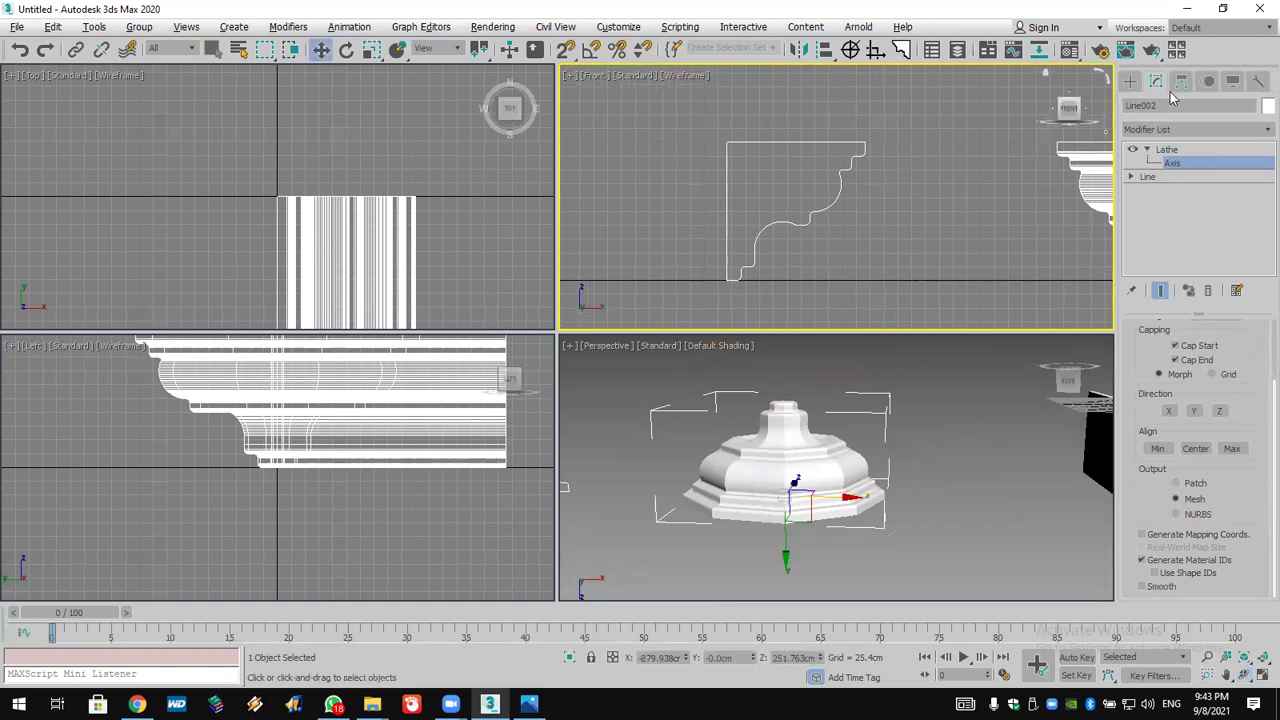
{"action": "left_click", "coordinate": [1130, 80]}
{"action": "left_click", "coordinate": [837, 194]}
{"action": "left_click", "coordinate": [1175, 80]}
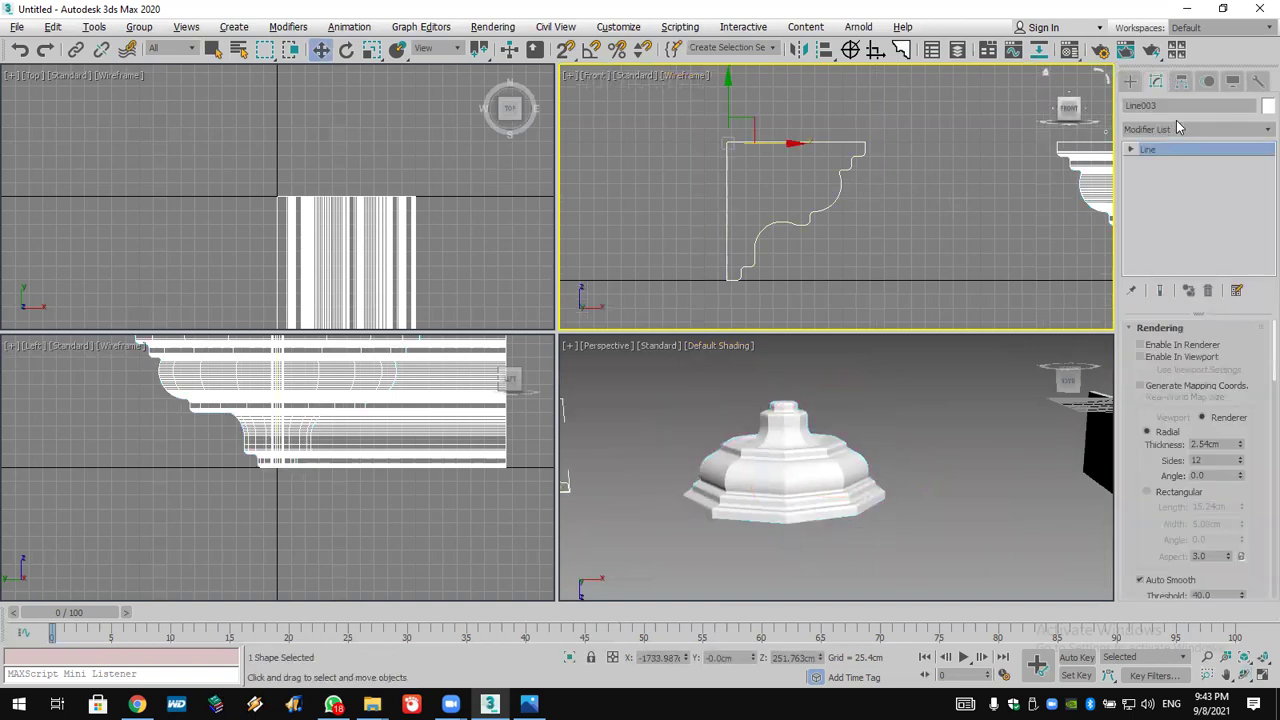
{"action": "left_click", "coordinate": [1131, 149]}
{"action": "left_click", "coordinate": [1164, 177]}
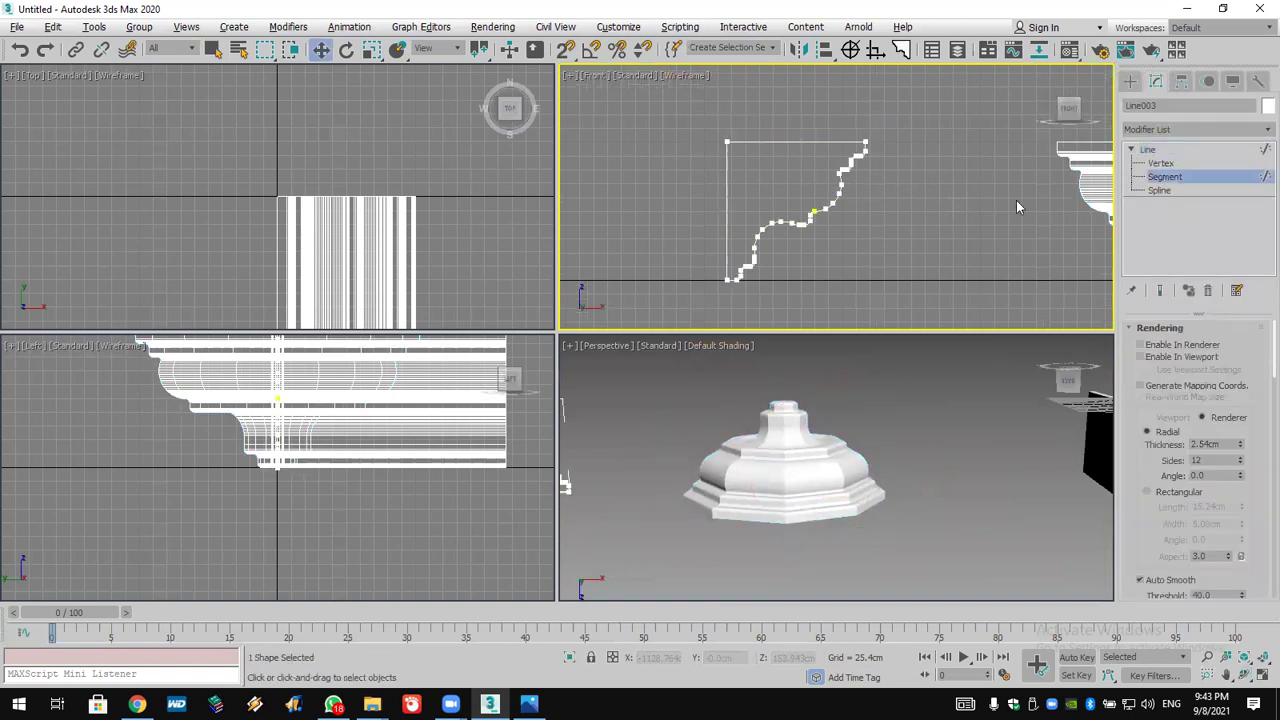
{"action": "middle_click_drag", "start_coordinate": [805, 208], "coordinate": [846, 212]}
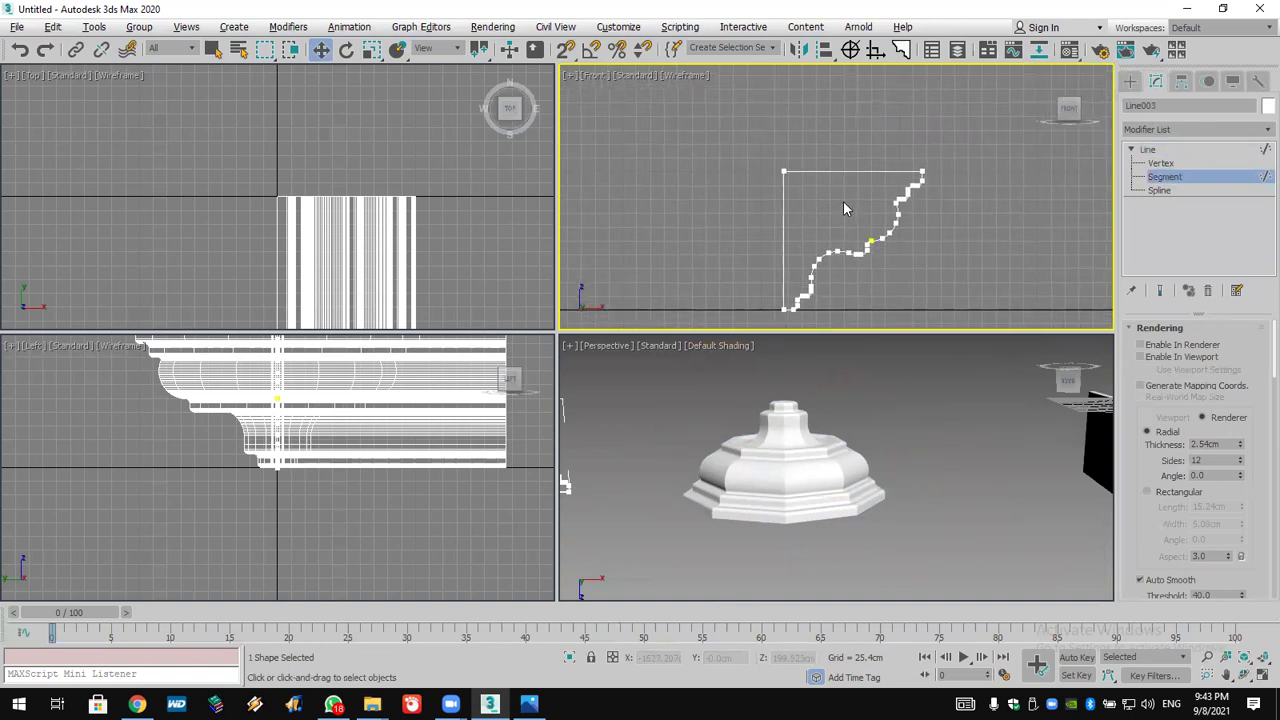
{"action": "left_click", "coordinate": [855, 172]}
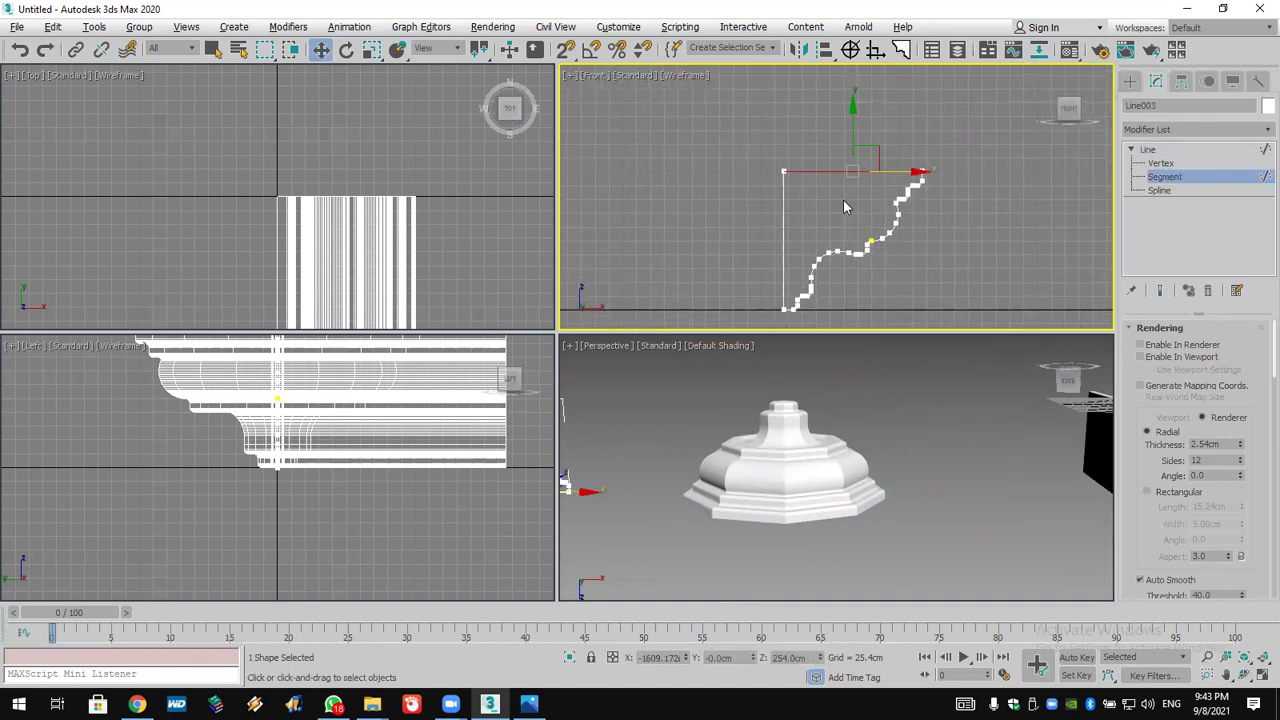
{"action": "key", "text": "Delete"}
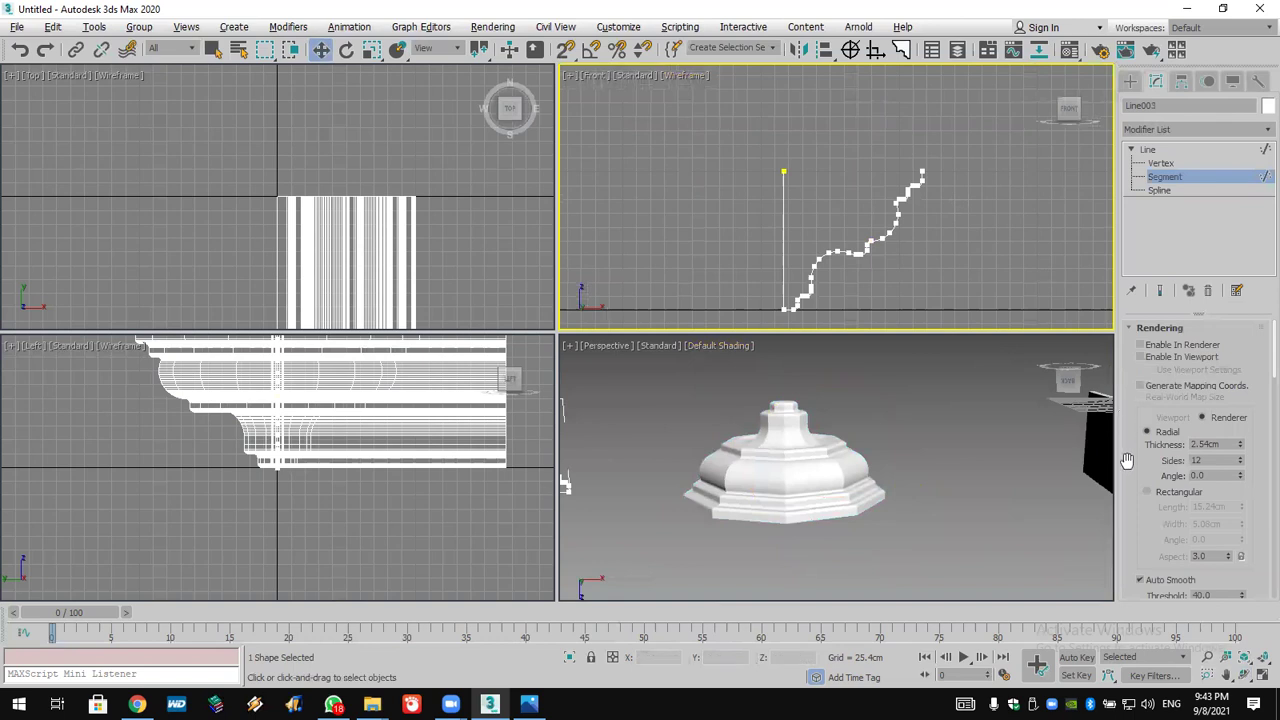
Try mirroring the second copied profile's spline horizontally as a copy and moving the copy upward
{"action": "left_click", "coordinate": [1160, 191]}
{"action": "left_click_drag", "start_coordinate": [1148, 476], "coordinate": [1226, 107]}
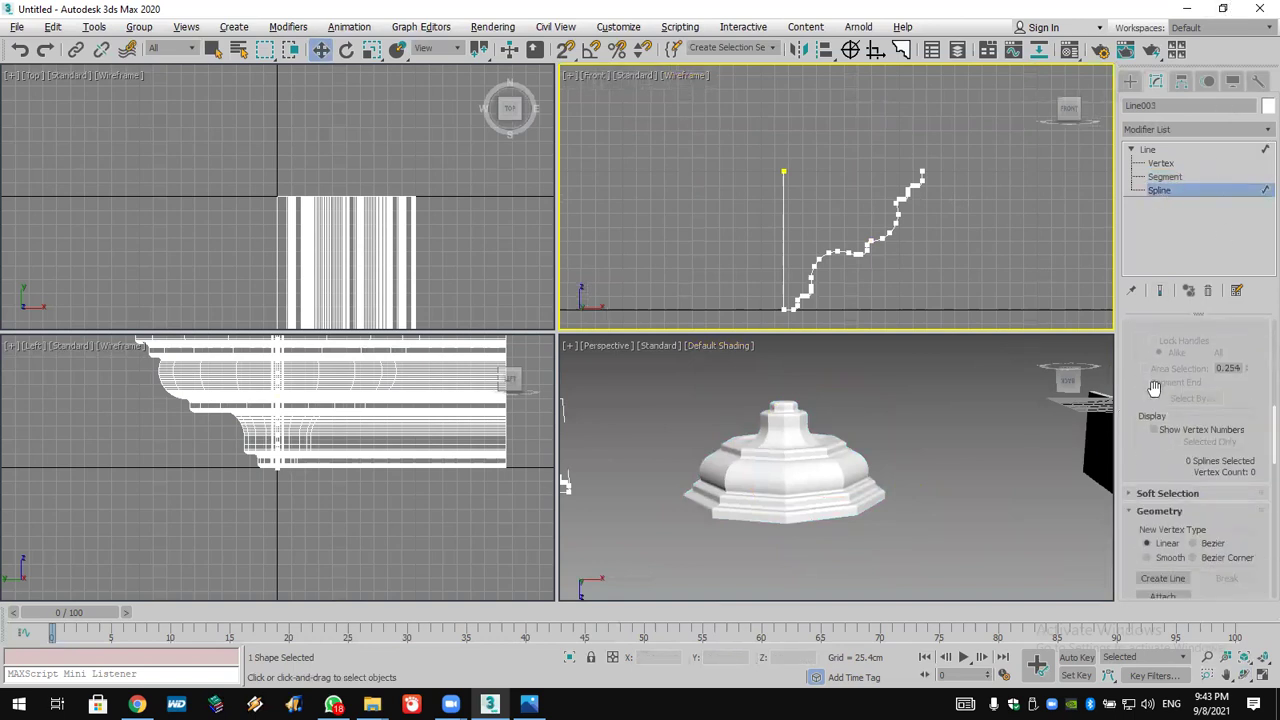
{"action": "scroll", "coordinate": [1237, 525], "scroll_direction": "down", "scroll_amount": 2}
{"action": "scroll", "coordinate": [1236, 528], "scroll_direction": "down", "scroll_amount": 5}
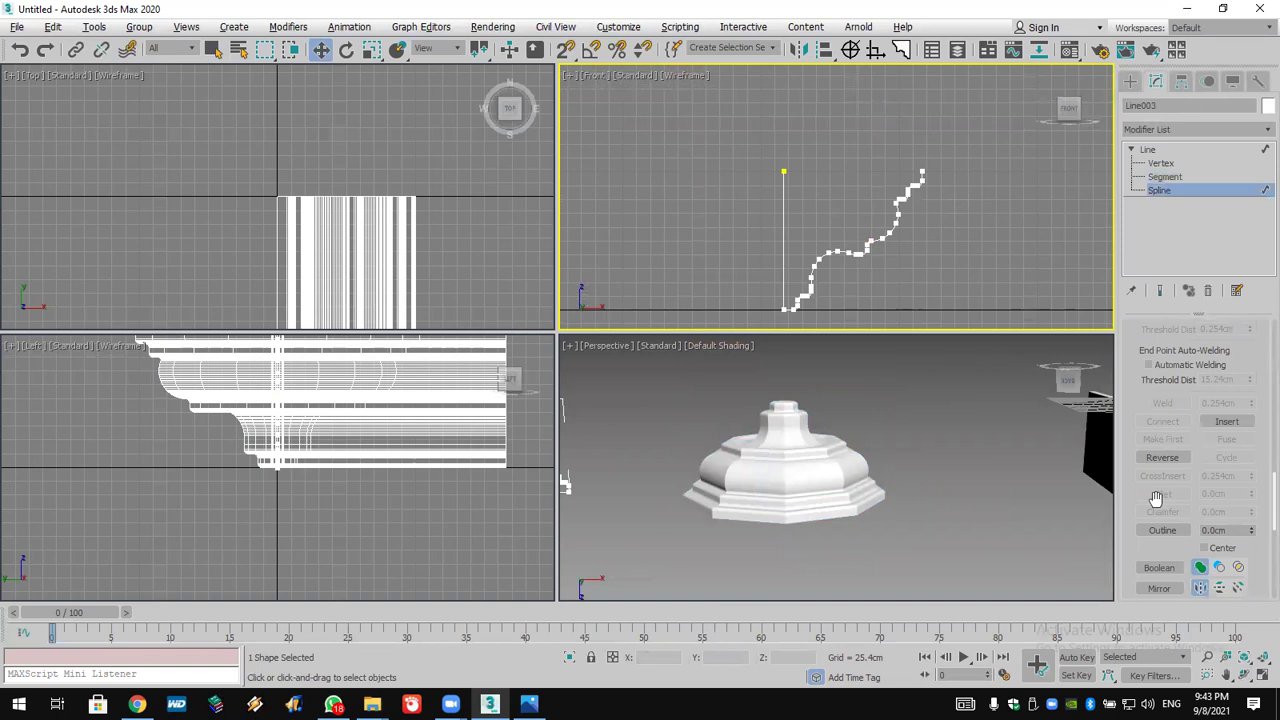
{"action": "scroll", "coordinate": [1165, 505], "scroll_direction": "down", "scroll_amount": 1}
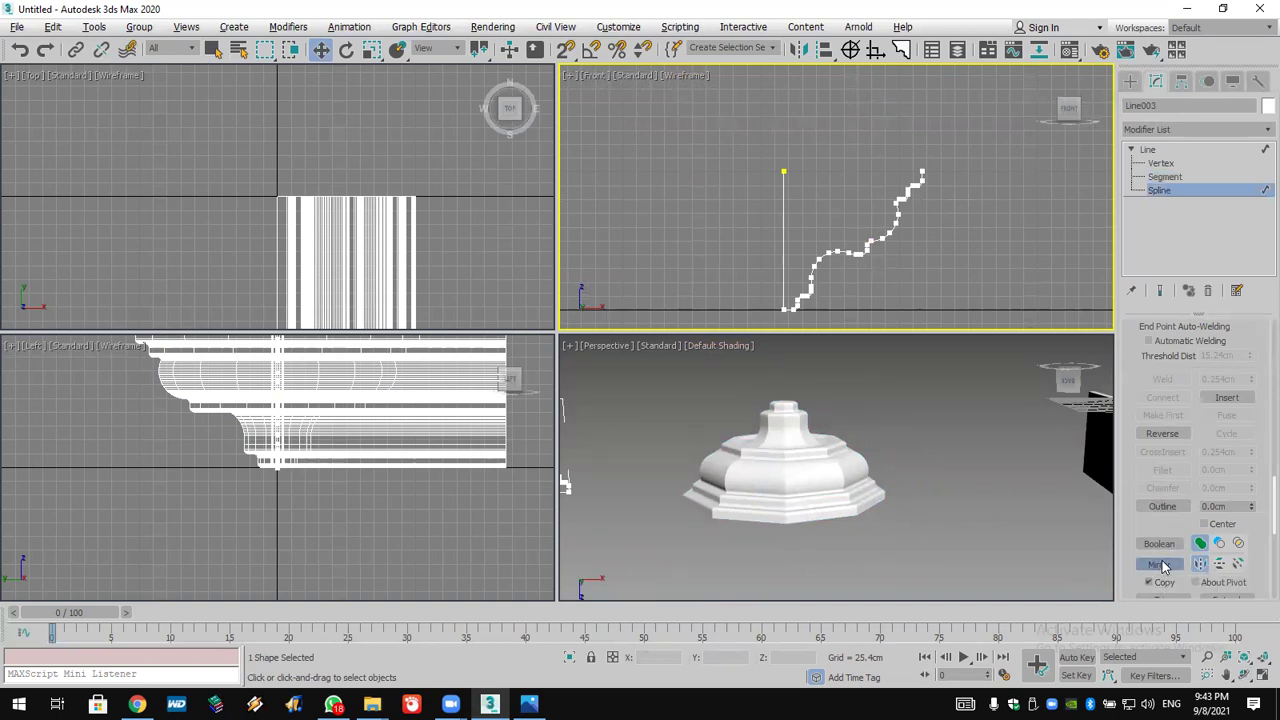
{"action": "left_click", "coordinate": [1159, 564]}
{"action": "left_click_drag", "start_coordinate": [848, 210], "coordinate": [845, 127]}
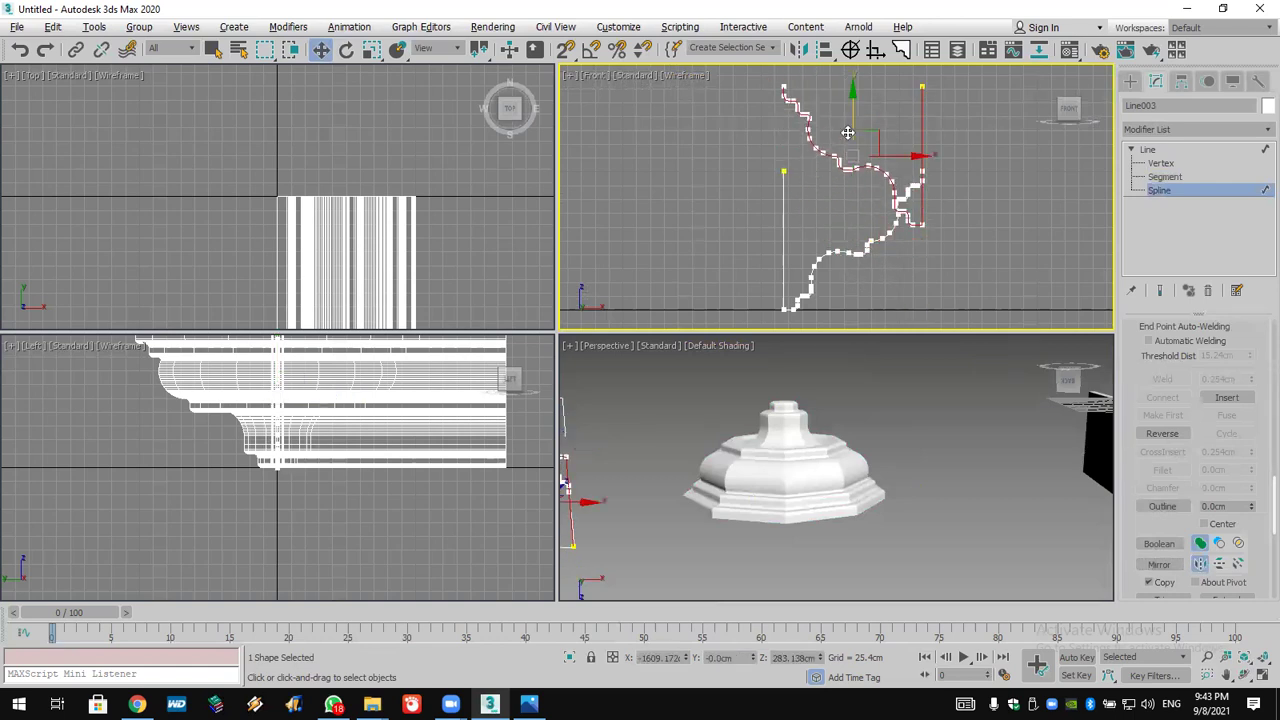
{"action": "left_click", "coordinate": [18, 50]}
{"action": "left_click", "coordinate": [18, 50]}
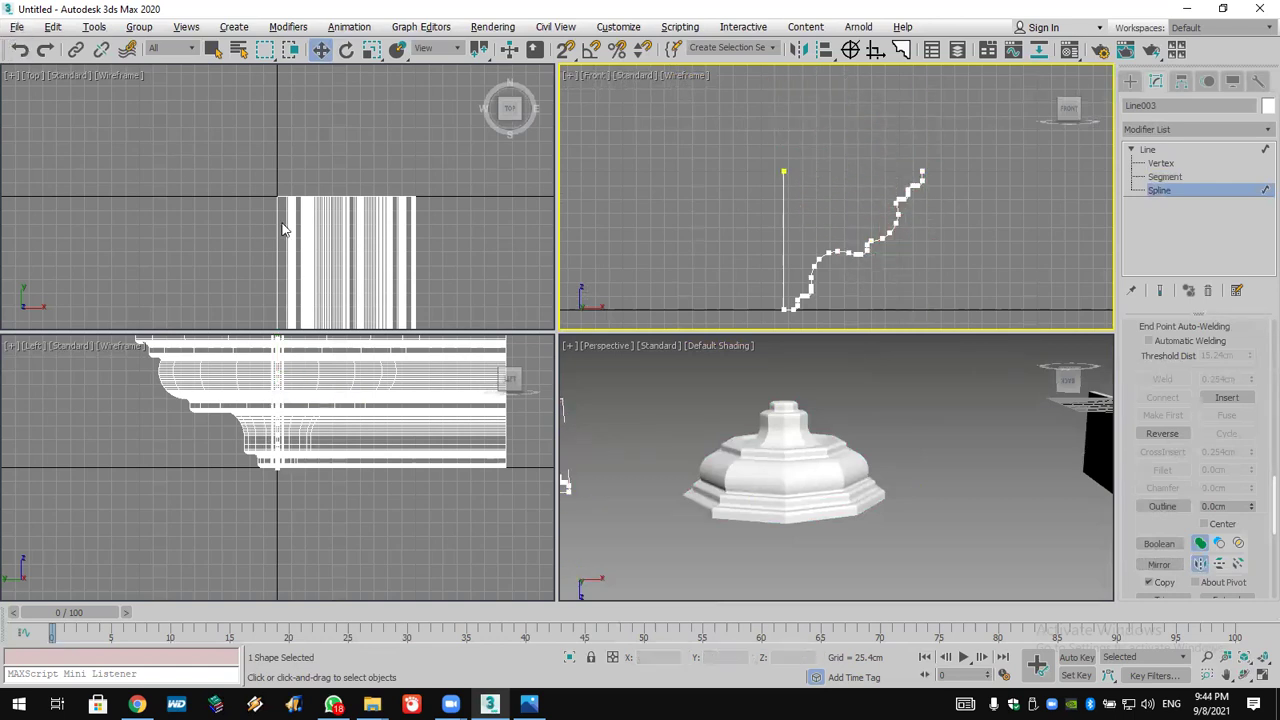
Mirror the profile spline vertically as a copy and move it up, snapping its open ends onto the original's upper vertices
{"action": "left_click", "coordinate": [1219, 564]}
{"action": "left_click", "coordinate": [1159, 565]}
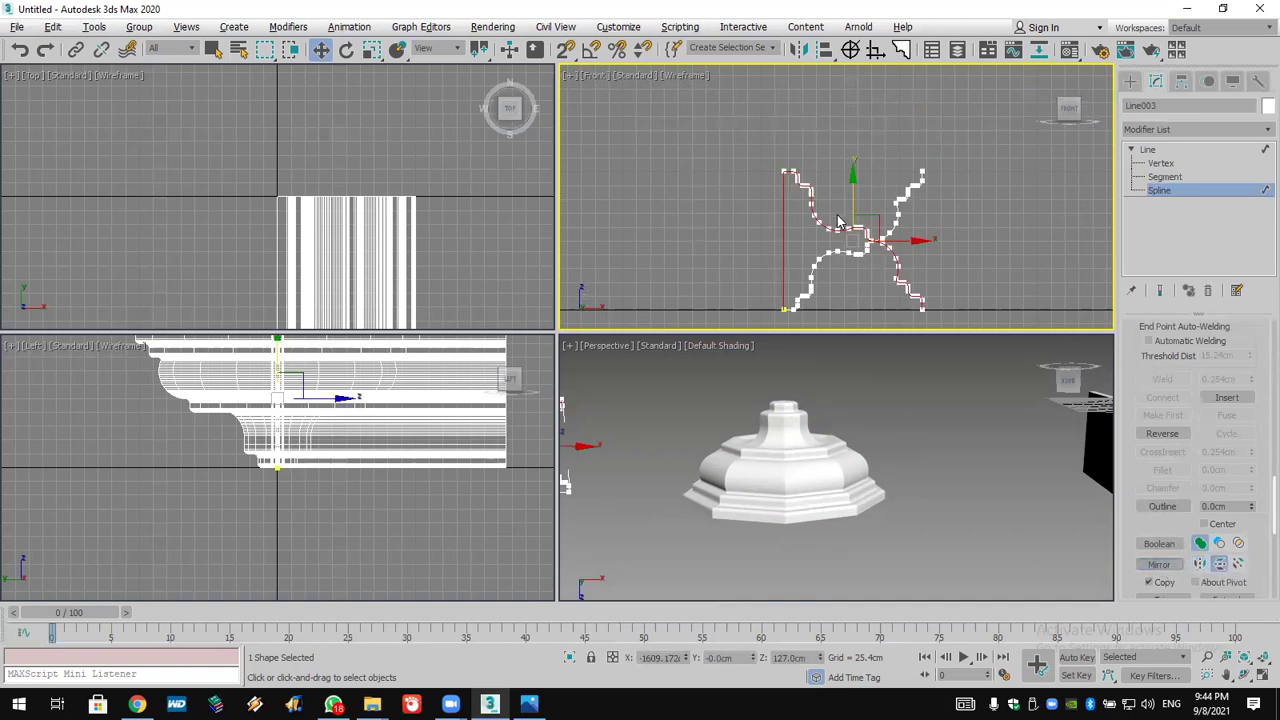
{"action": "left_click_drag", "start_coordinate": [851, 199], "coordinate": [787, 50]}
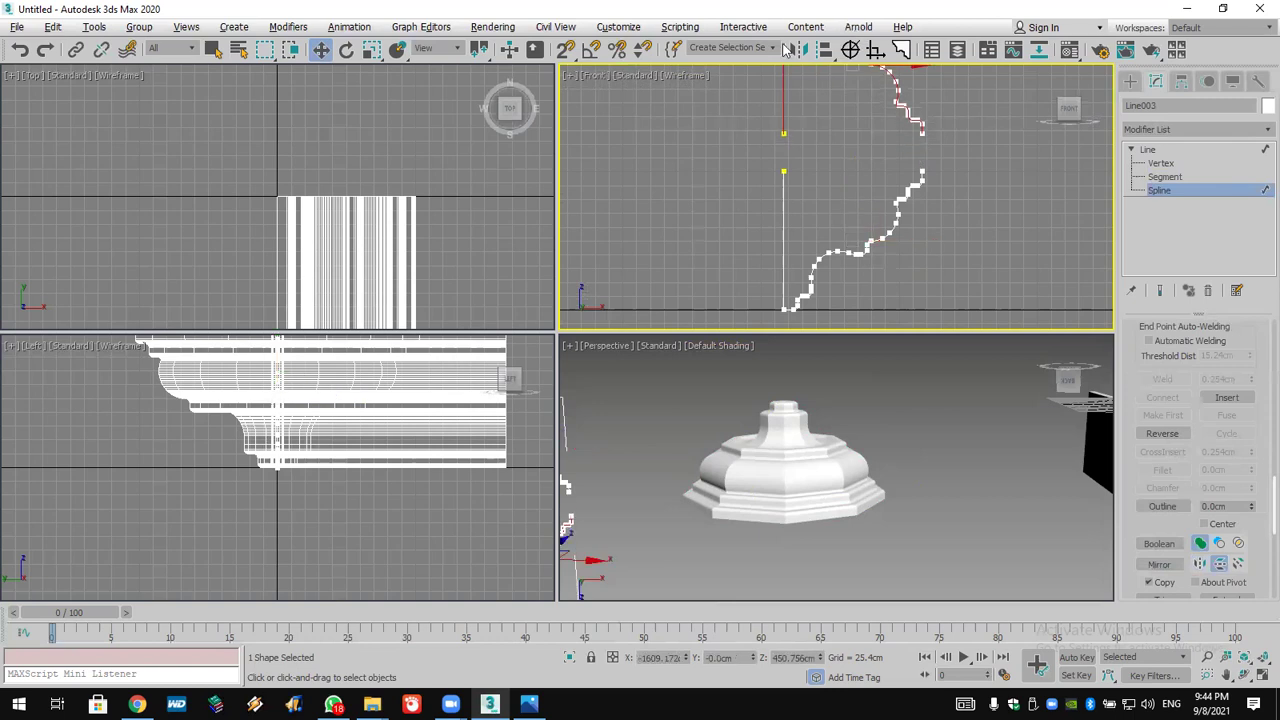
{"action": "right_click", "coordinate": [566, 50]}
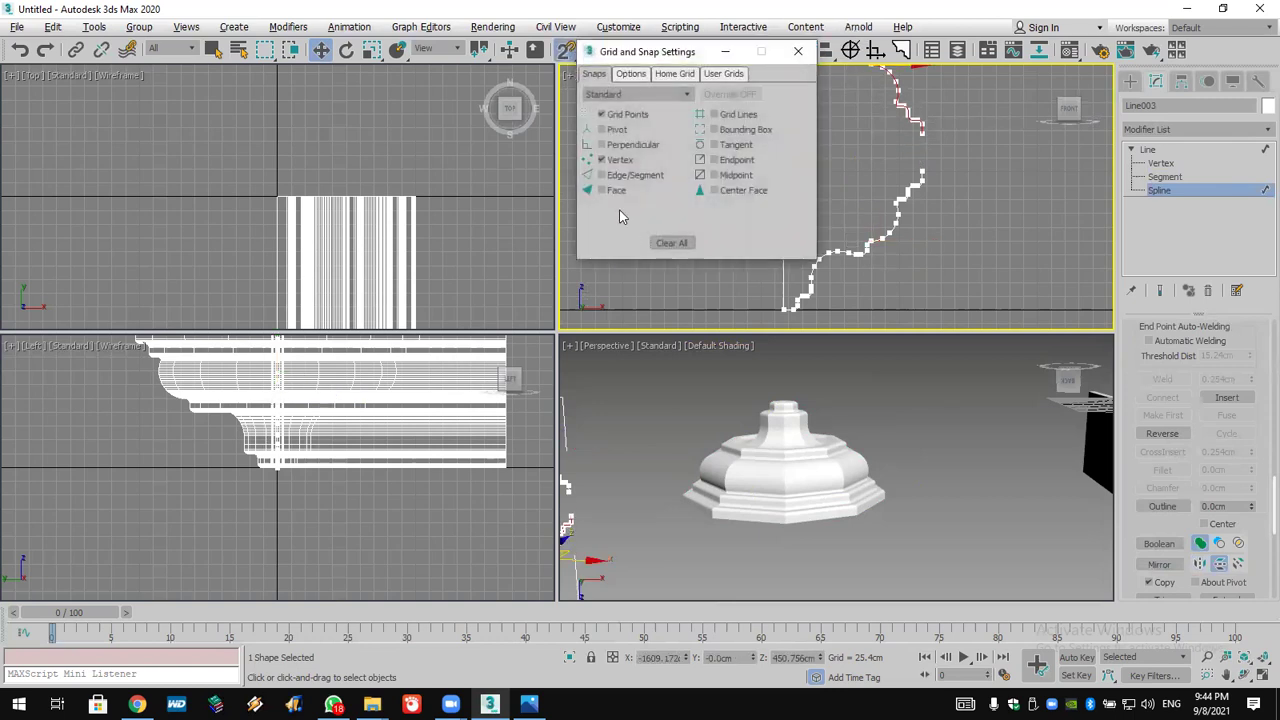
{"action": "left_click", "coordinate": [798, 51]}
{"action": "left_click_drag", "start_coordinate": [785, 137], "coordinate": [784, 168]}
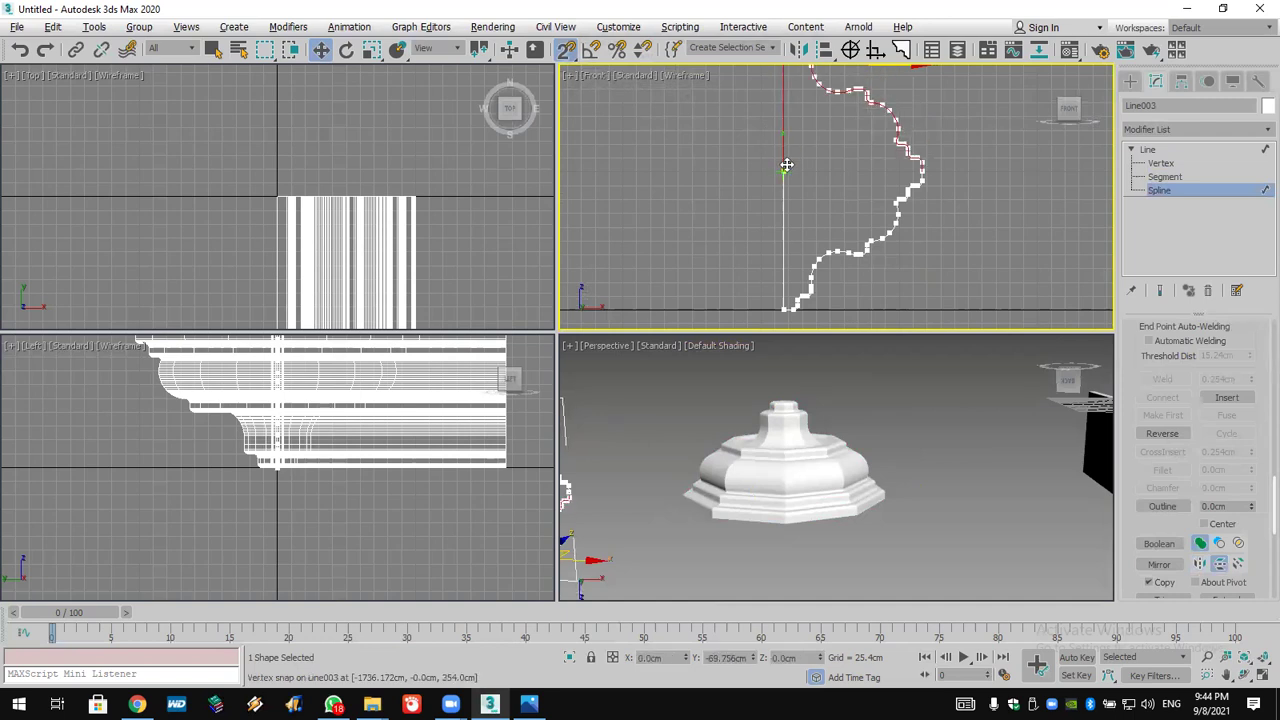
Weld the overlapping vertices where the original and mirrored splines meet
{"action": "left_click", "coordinate": [1162, 189]}
{"action": "left_click", "coordinate": [1161, 163]}
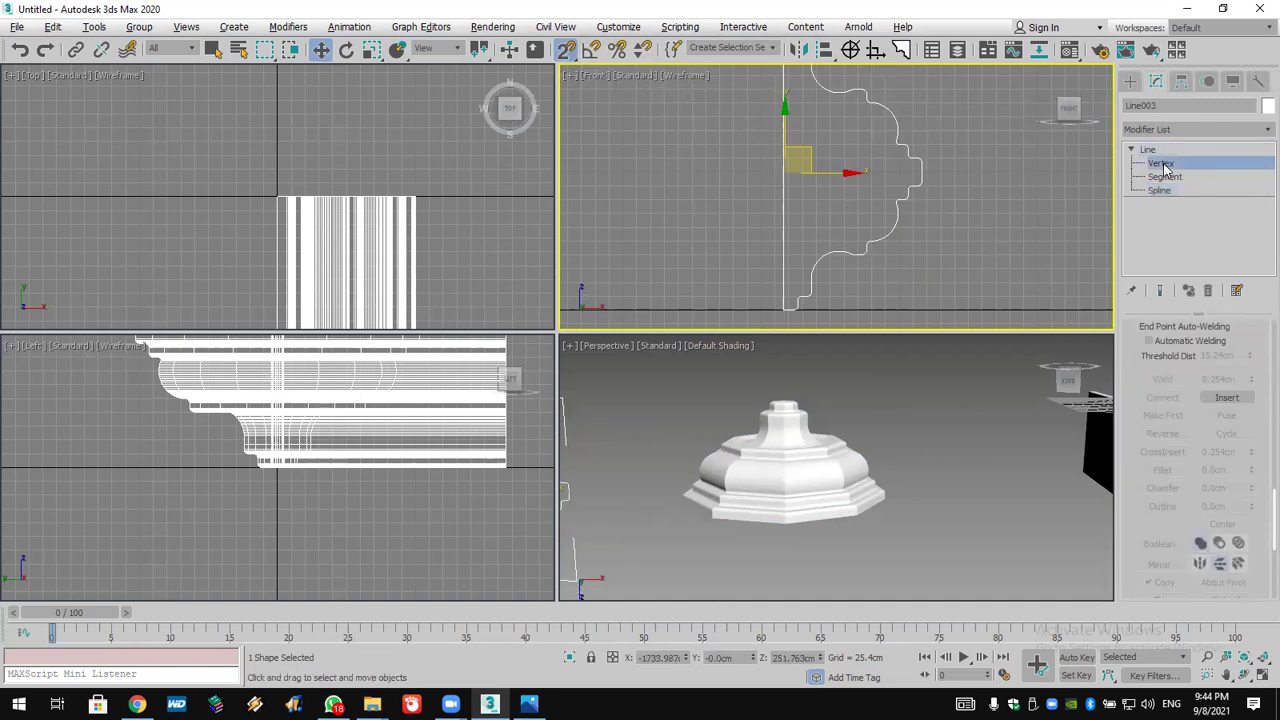
{"action": "left_click_drag", "start_coordinate": [973, 145], "coordinate": [653, 236]}
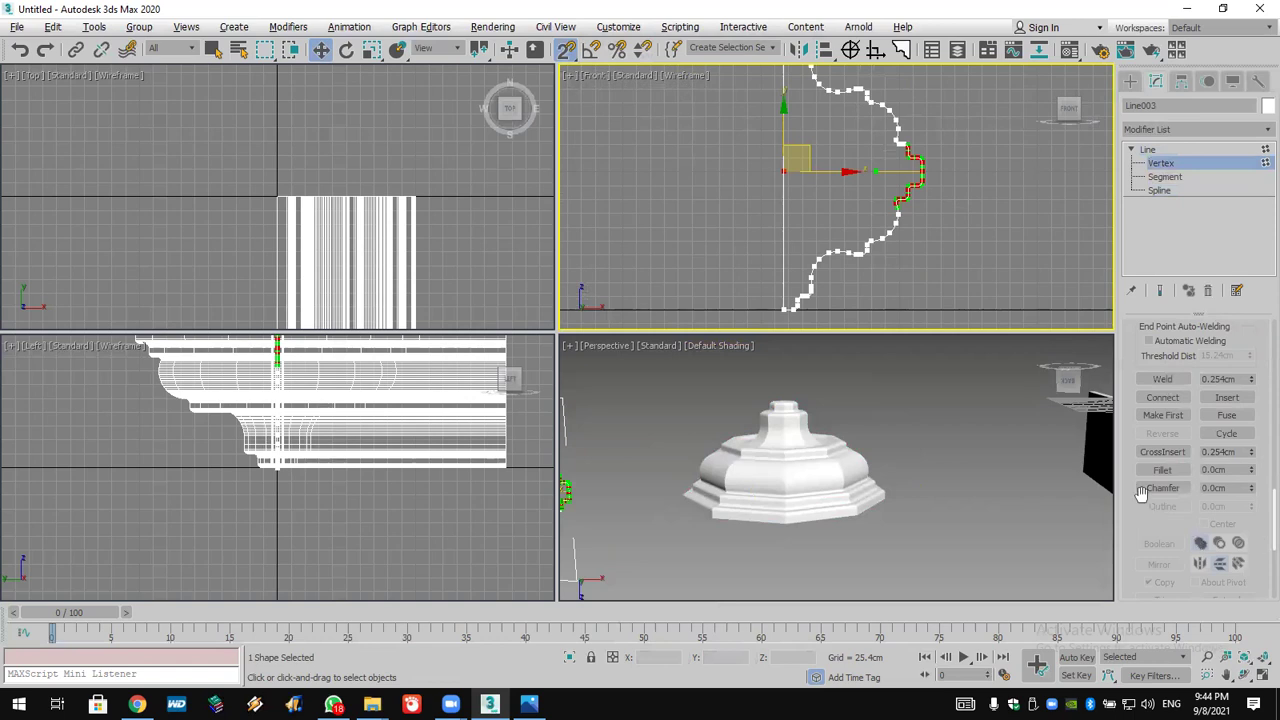
{"action": "left_click", "coordinate": [1164, 380]}
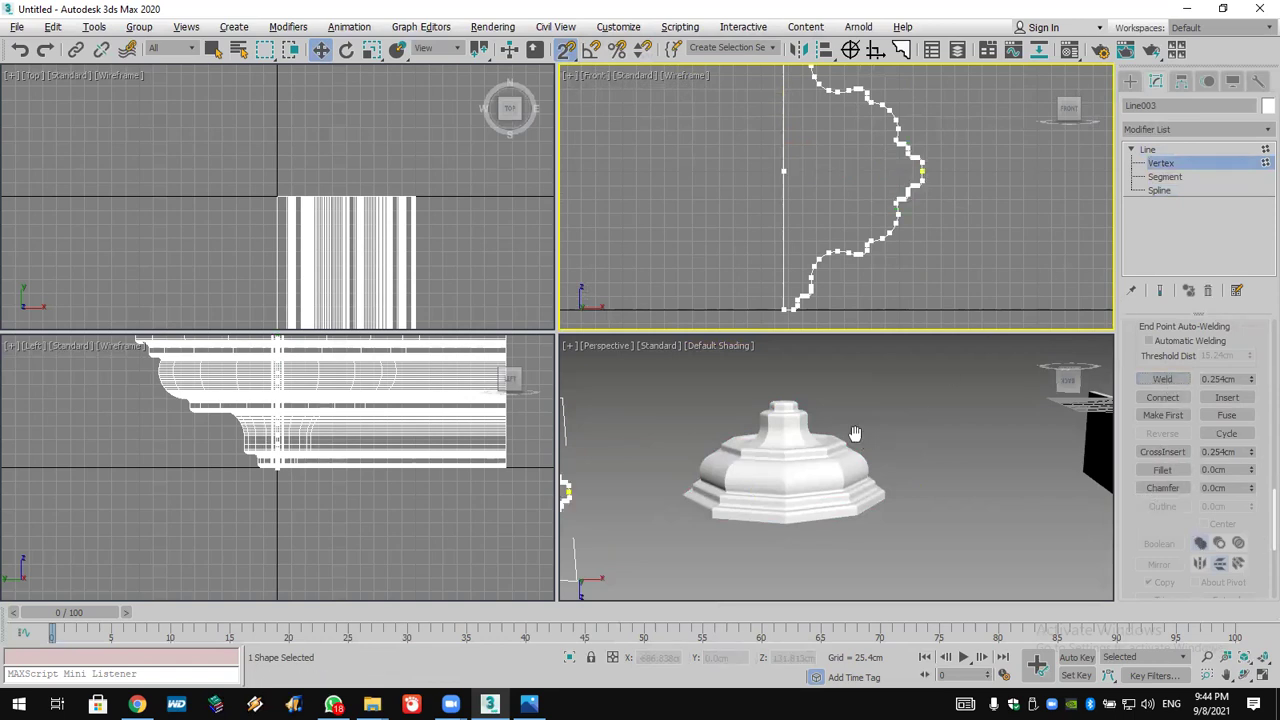
Apply a Lathe modifier to the mirrored profile and align its axis to Min
{"action": "scroll", "coordinate": [875, 446], "scroll_direction": "down", "scroll_amount": 5}
{"action": "scroll", "coordinate": [717, 474], "scroll_direction": "up", "scroll_amount": 5}
{"action": "middle_click_drag", "start_coordinate": [717, 474], "coordinate": [743, 456]}
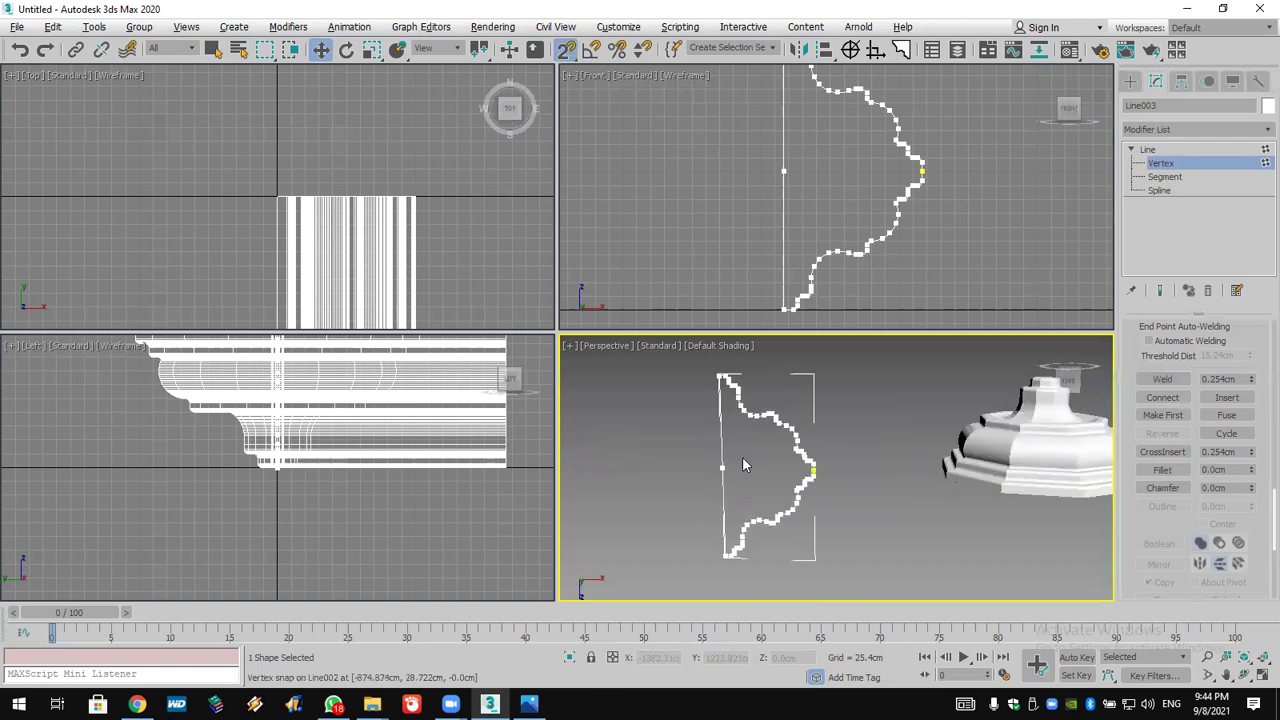
{"action": "left_click", "coordinate": [1213, 130]}
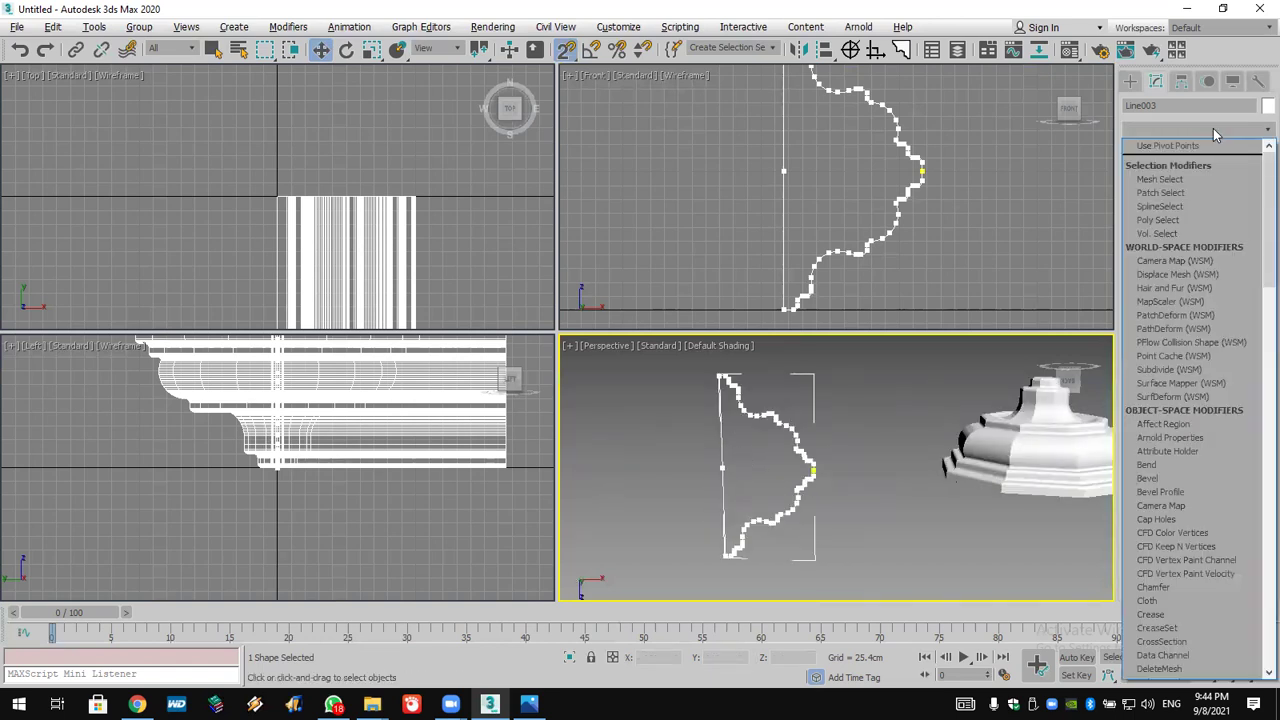
{"action": "key", "text": "l"}
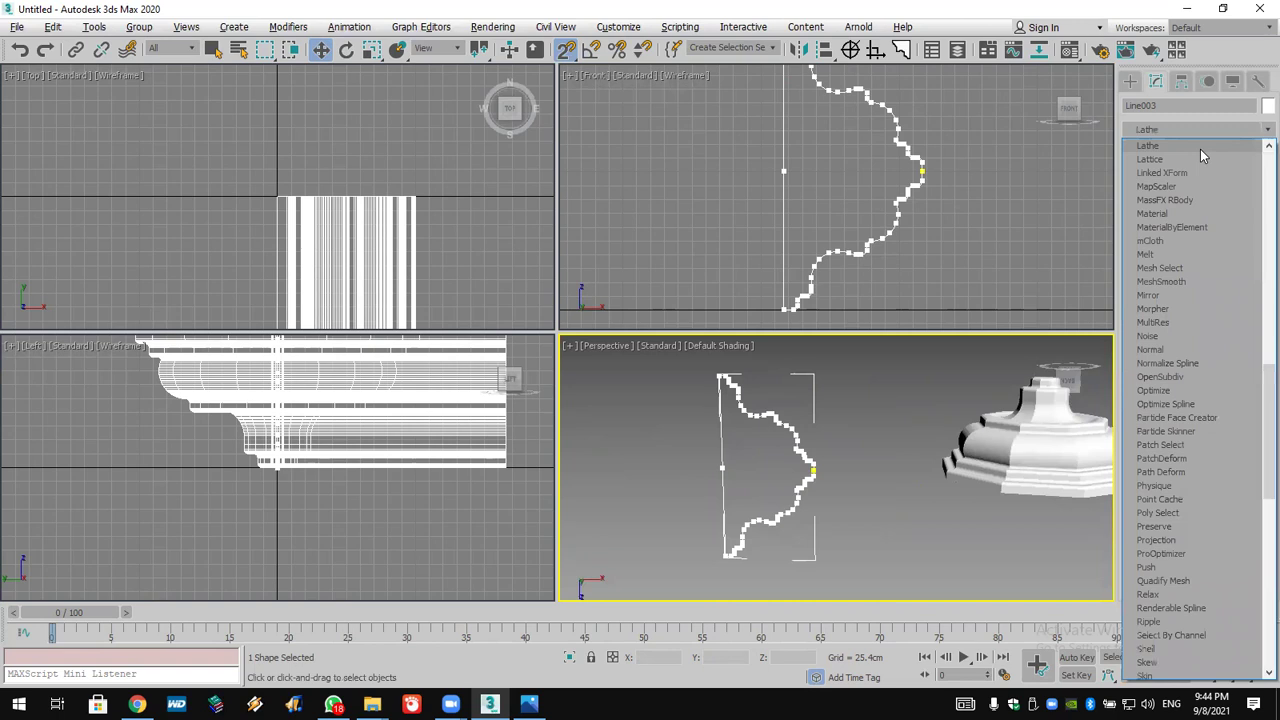
{"action": "left_click", "coordinate": [1200, 149]}
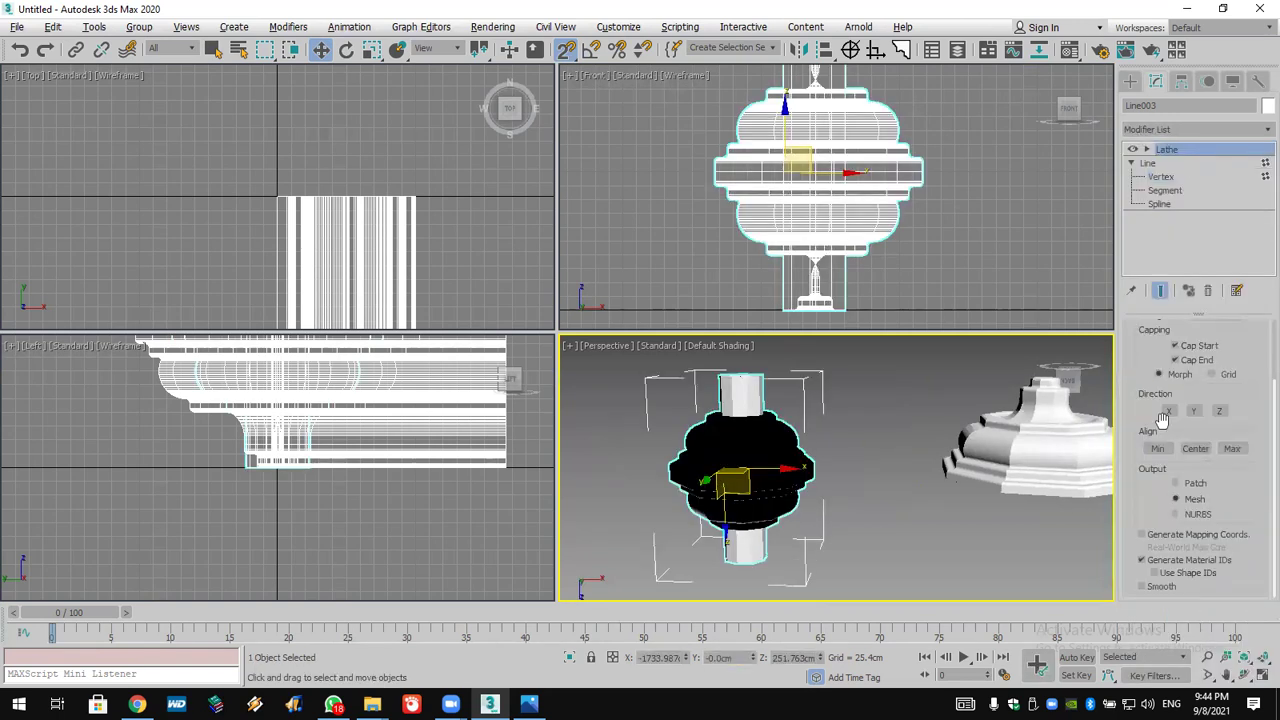
{"action": "left_click", "coordinate": [1158, 449]}
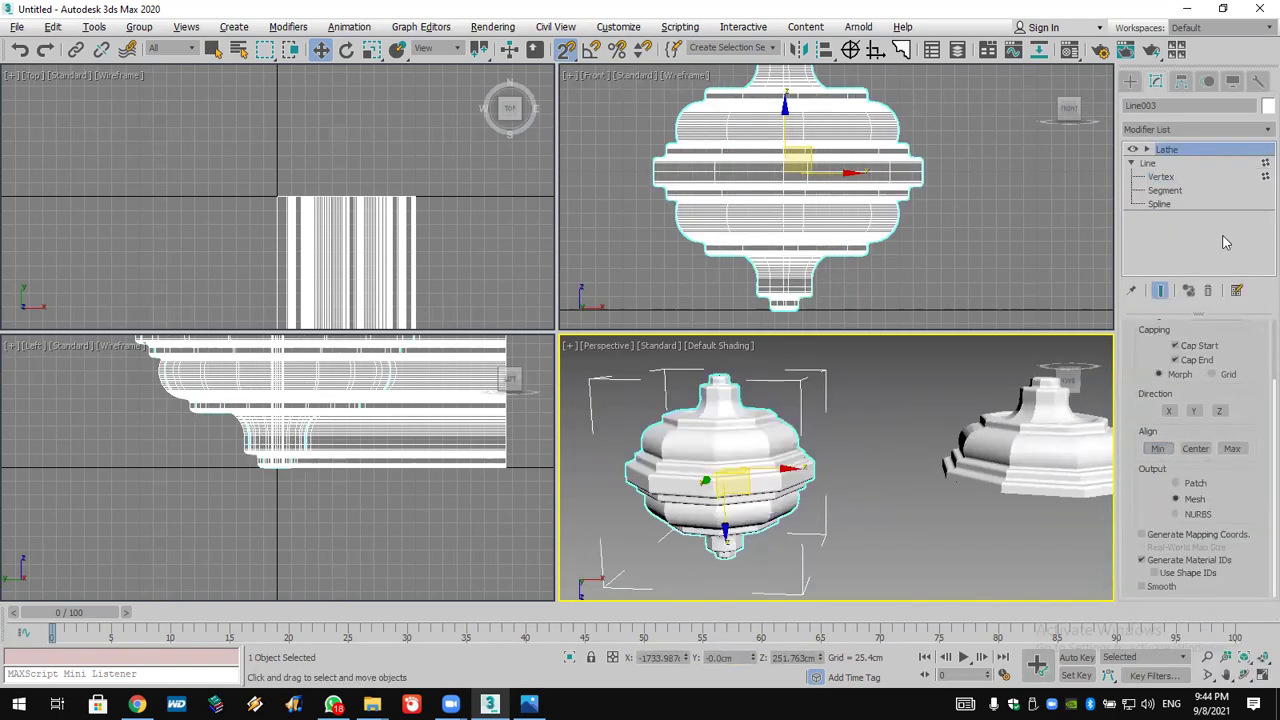
Remove the Lathe modifier from the mirrored profile
{"action": "left_click", "coordinate": [1209, 290]}
{"action": "key", "text": "1"}
{"action": "scroll", "coordinate": [1000, 220], "scroll_direction": "down", "scroll_amount": 3}
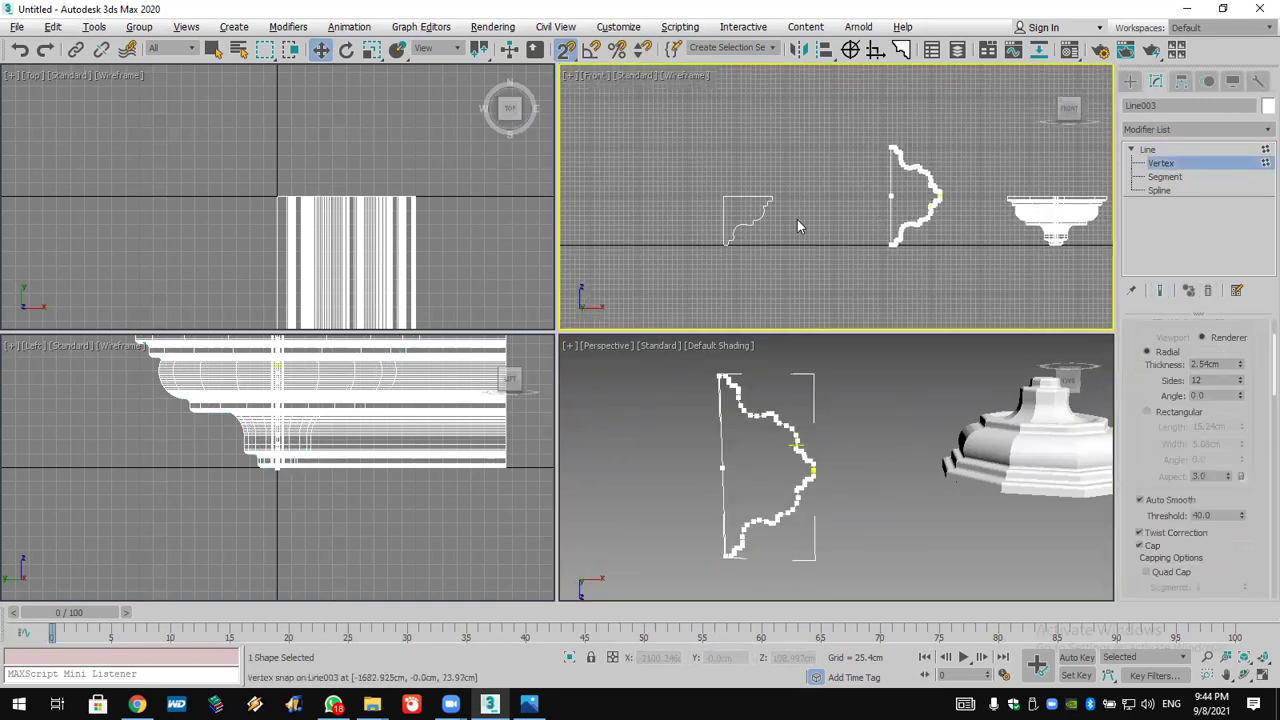
Draw a rectangle about 1127 cm long and 832 cm wide around the remaining copied profile in the Front view
{"action": "left_click", "coordinate": [1130, 80]}
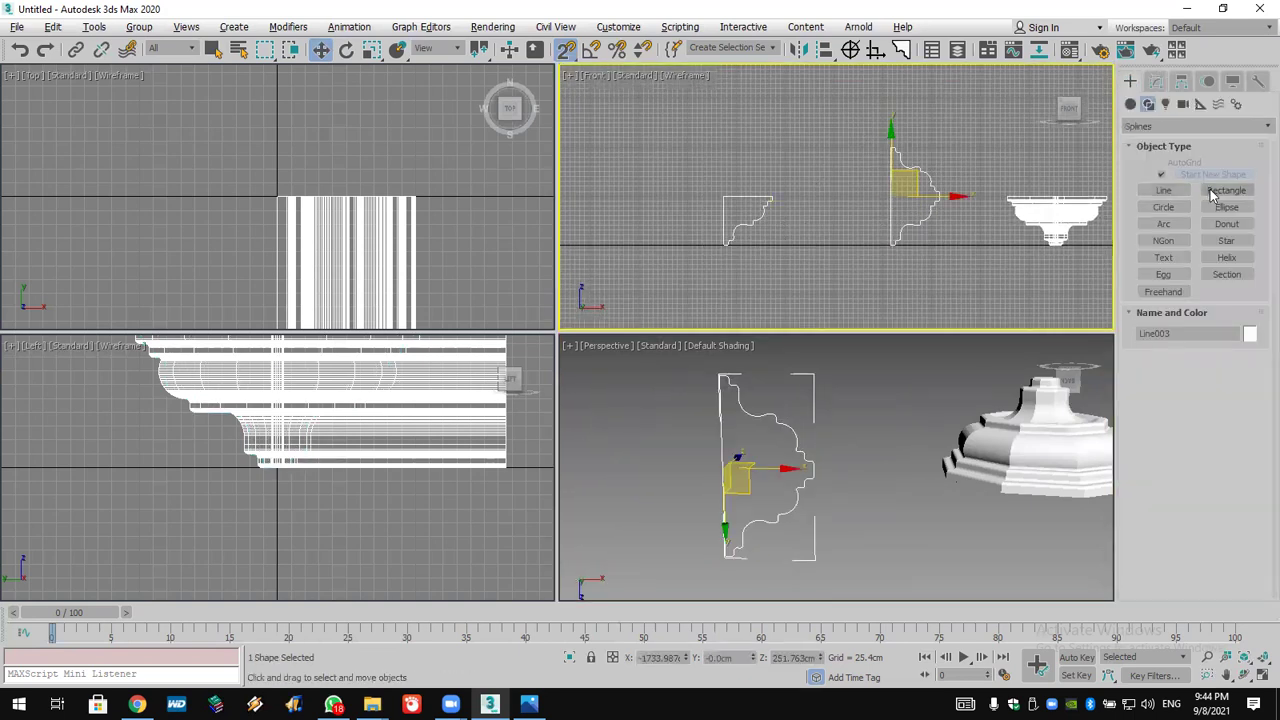
{"action": "left_click", "coordinate": [1214, 190]}
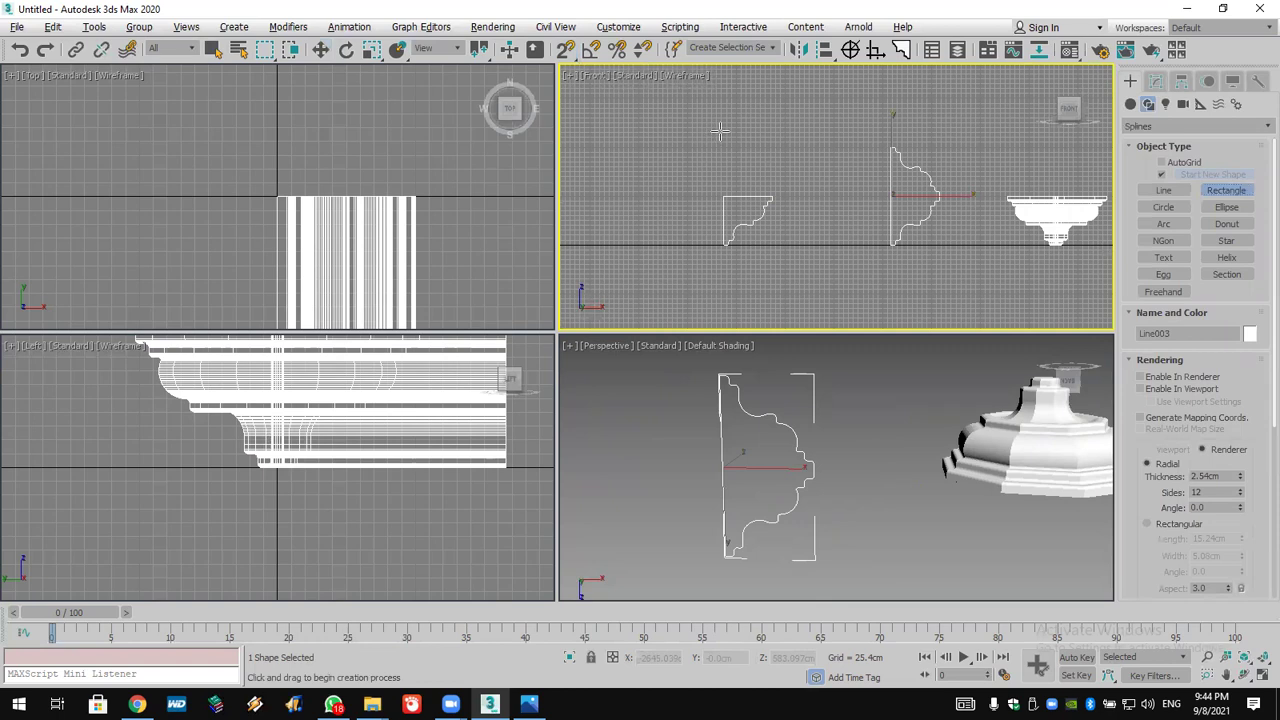
{"action": "left_click_drag", "start_coordinate": [708, 106], "coordinate": [868, 323]}
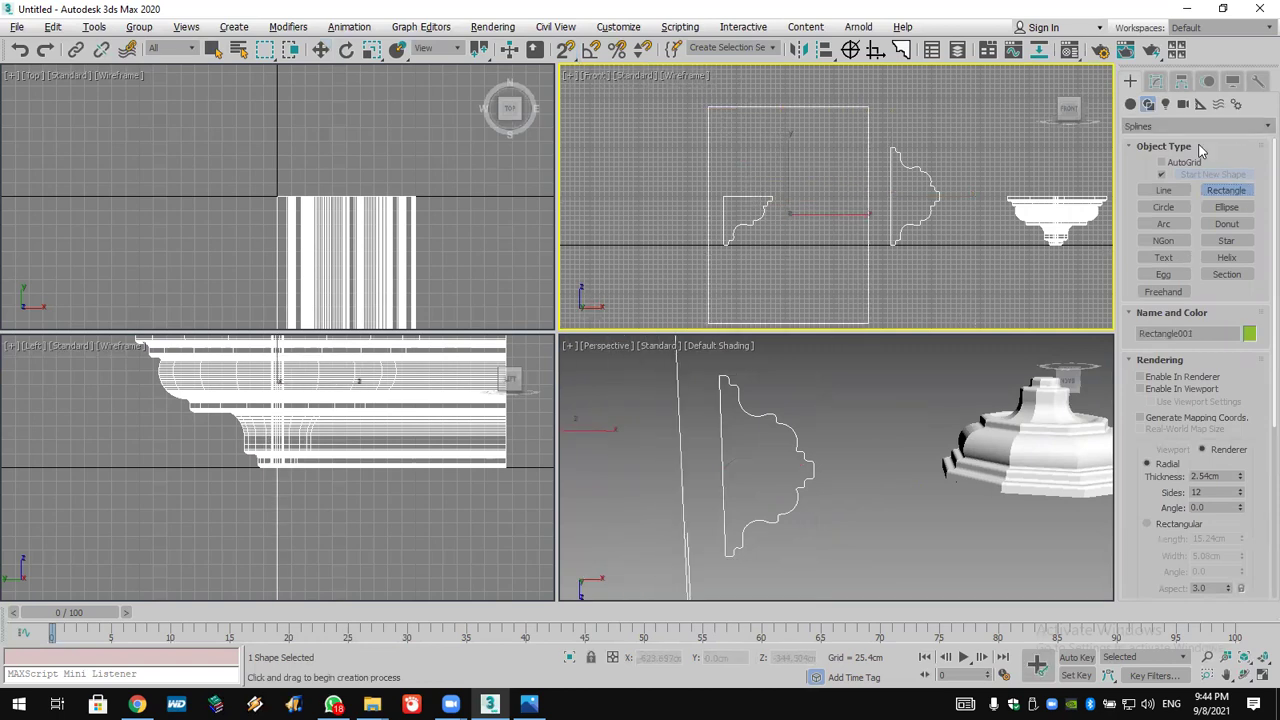
{"action": "right_click", "coordinate": [883, 360]}
{"action": "scroll", "coordinate": [883, 360], "scroll_direction": "down", "scroll_amount": 5}
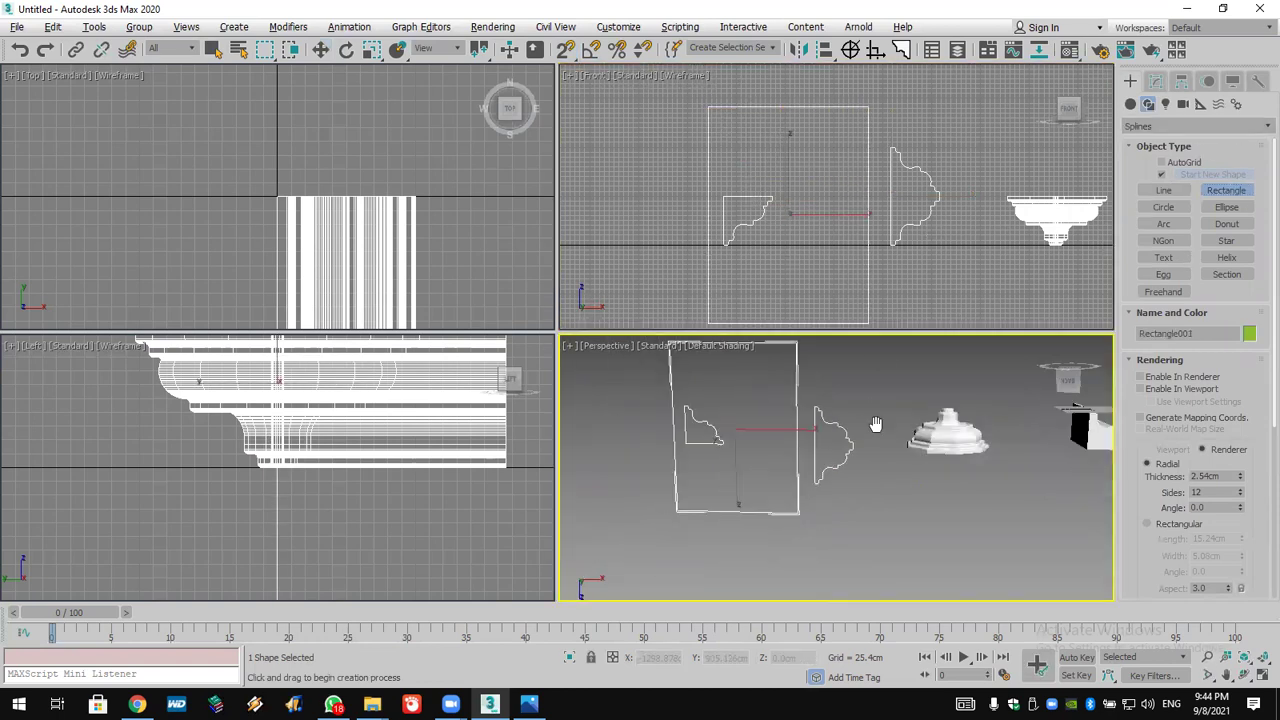
Apply a Sweep modifier to the rectangle, using the mirrored profile as an instanced custom section
{"action": "left_click", "coordinate": [1156, 81]}
{"action": "left_click", "coordinate": [1181, 129]}
{"action": "scroll", "coordinate": [1180, 250], "scroll_direction": "down", "scroll_amount": 15}
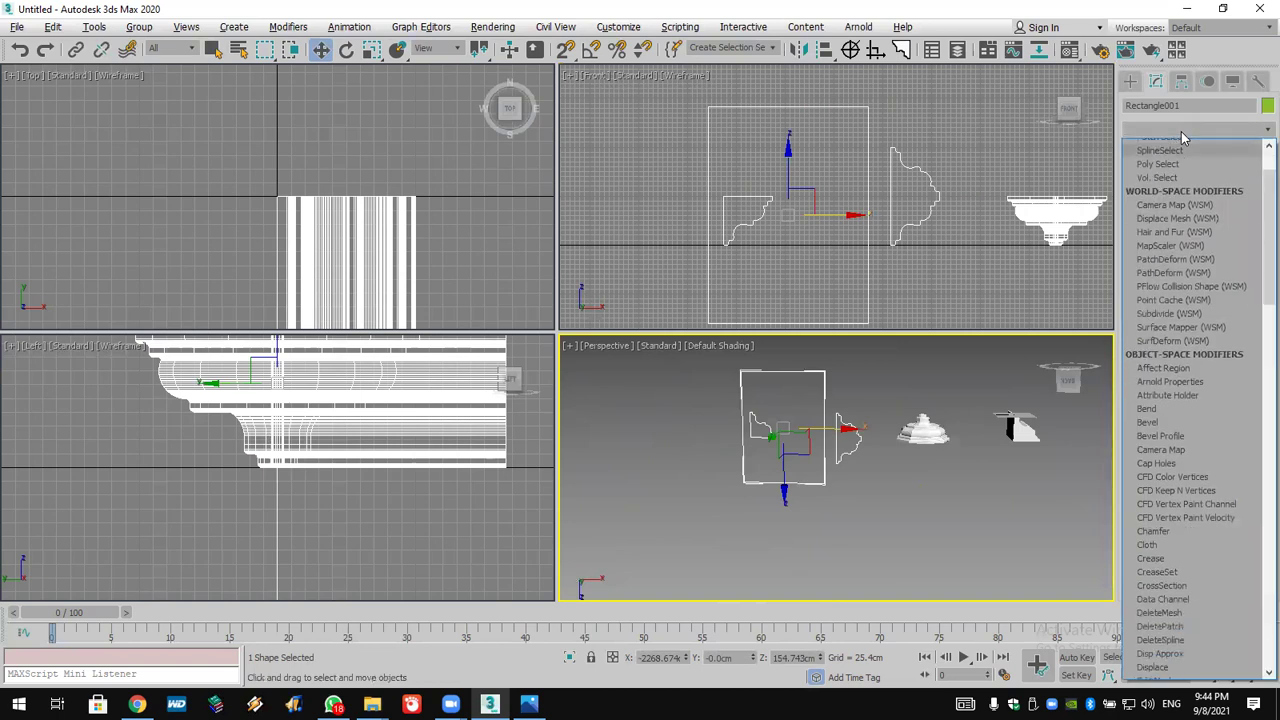
{"action": "left_click", "coordinate": [1170, 314]}
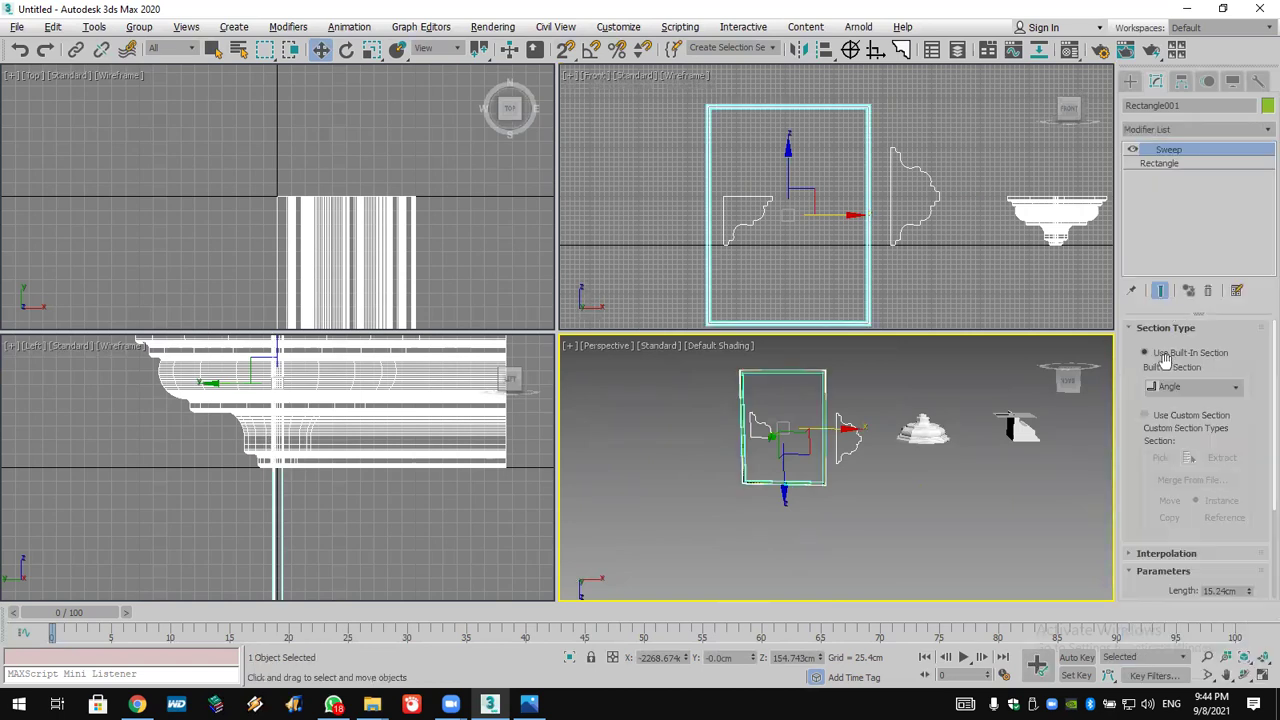
{"action": "left_click", "coordinate": [1146, 415]}
{"action": "left_click", "coordinate": [1160, 457]}
{"action": "left_click", "coordinate": [905, 222]}
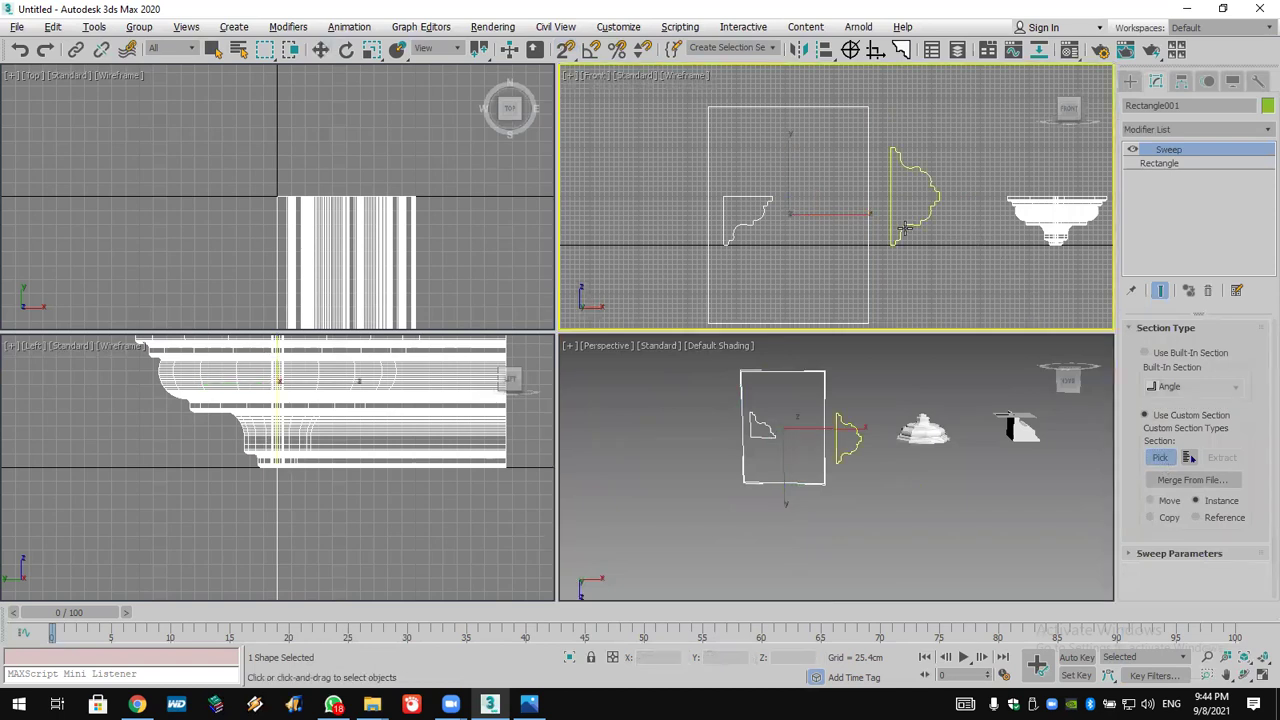
{"action": "scroll", "coordinate": [830, 362], "scroll_direction": "up", "scroll_amount": 4}
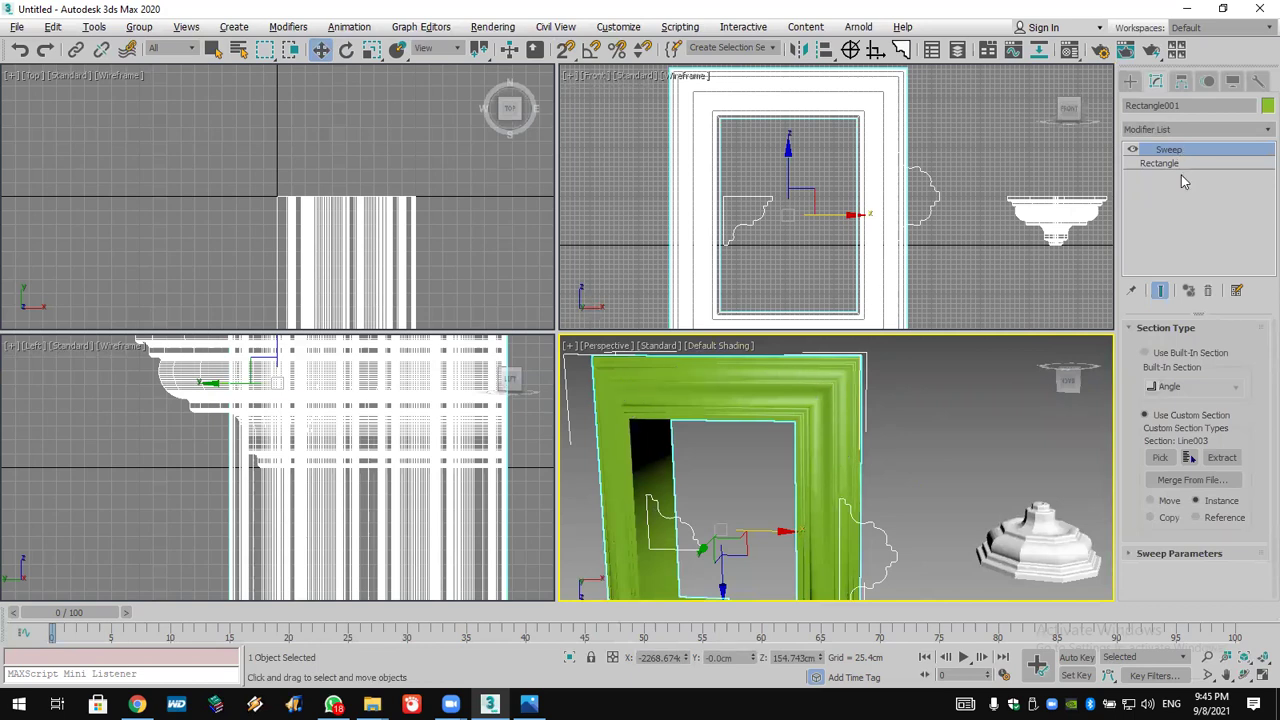
Remove the Sweep modifier and delete the rectangle
{"action": "left_click", "coordinate": [1207, 290]}
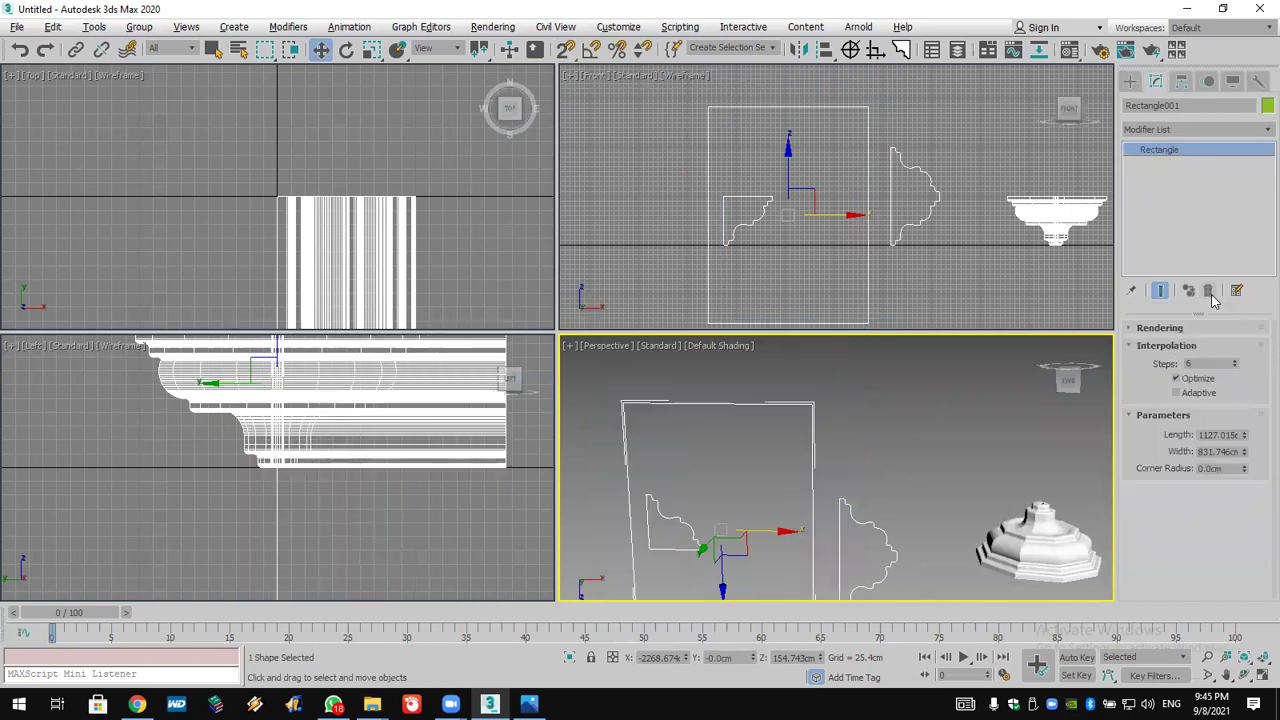
{"action": "key", "text": "Delete"}
Delete the two straight segments of the last copied profile, keeping only its curved molding line
{"action": "scroll", "coordinate": [762, 184], "scroll_direction": "up", "scroll_amount": 3}
{"action": "scroll", "coordinate": [762, 184], "scroll_direction": "up", "scroll_amount": 2}
{"action": "middle_click_drag", "start_coordinate": [762, 184], "coordinate": [834, 131]}
{"action": "left_click", "coordinate": [840, 178]}
{"action": "left_click", "coordinate": [1132, 150]}
{"action": "left_click", "coordinate": [1163, 177]}
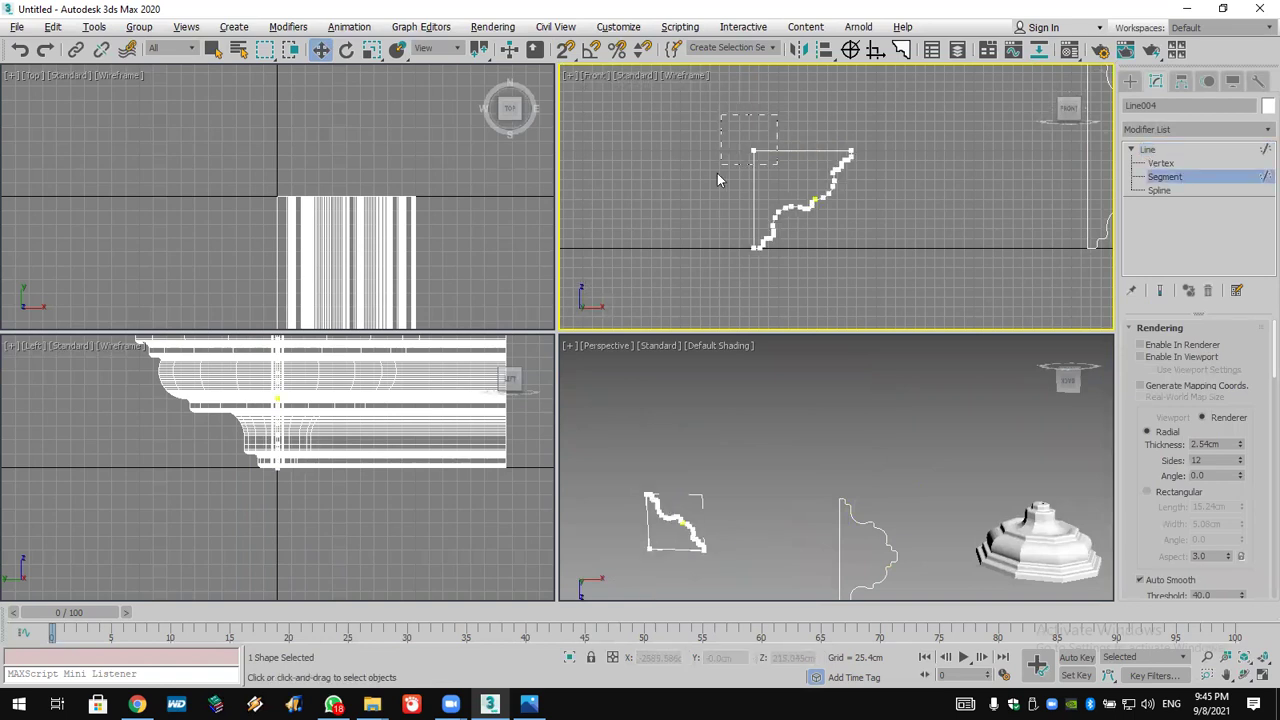
{"action": "left_click_drag", "start_coordinate": [717, 178], "coordinate": [712, 177]}
{"action": "key", "text": "Delete"}
Outline the open molding spline with a thin offset to turn it into a closed double-line profile
{"action": "scroll", "coordinate": [806, 197], "scroll_direction": "up", "scroll_amount": 4}
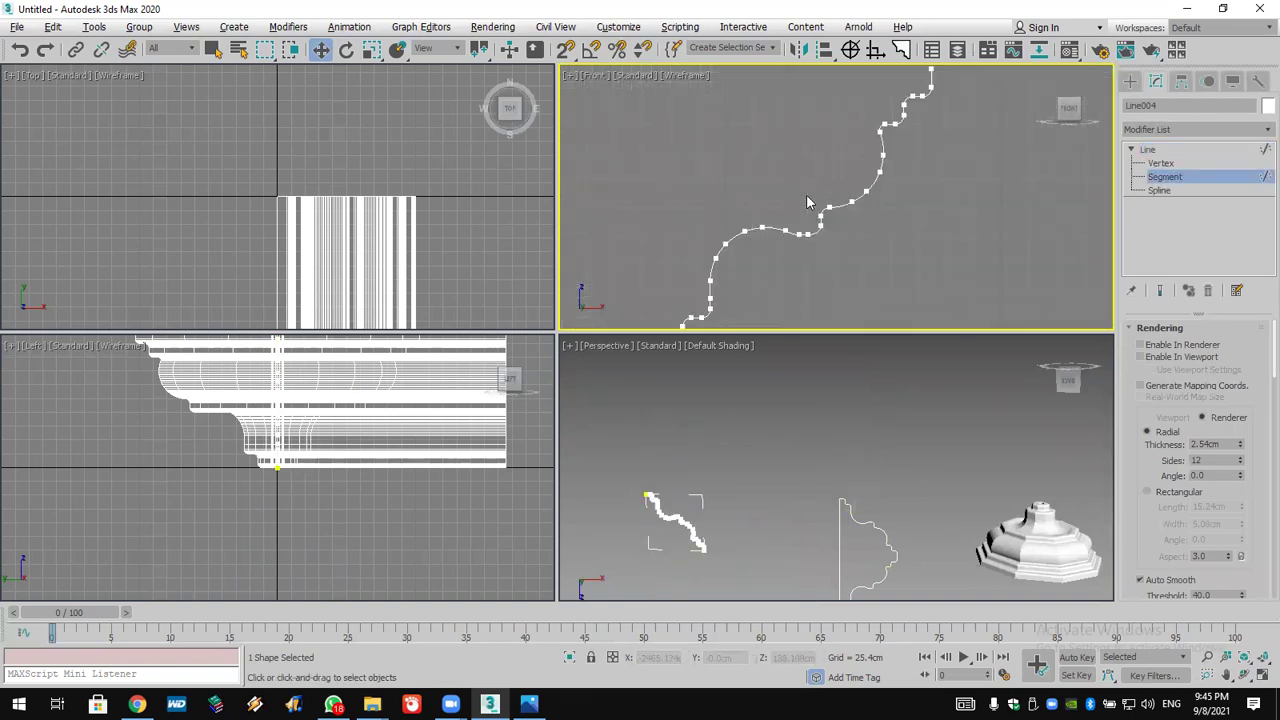
{"action": "left_click", "coordinate": [1186, 189]}
{"action": "left_click_drag", "start_coordinate": [1130, 480], "coordinate": [1159, 315]}
{"action": "scroll", "coordinate": [1159, 315], "scroll_direction": "up", "scroll_amount": 10}
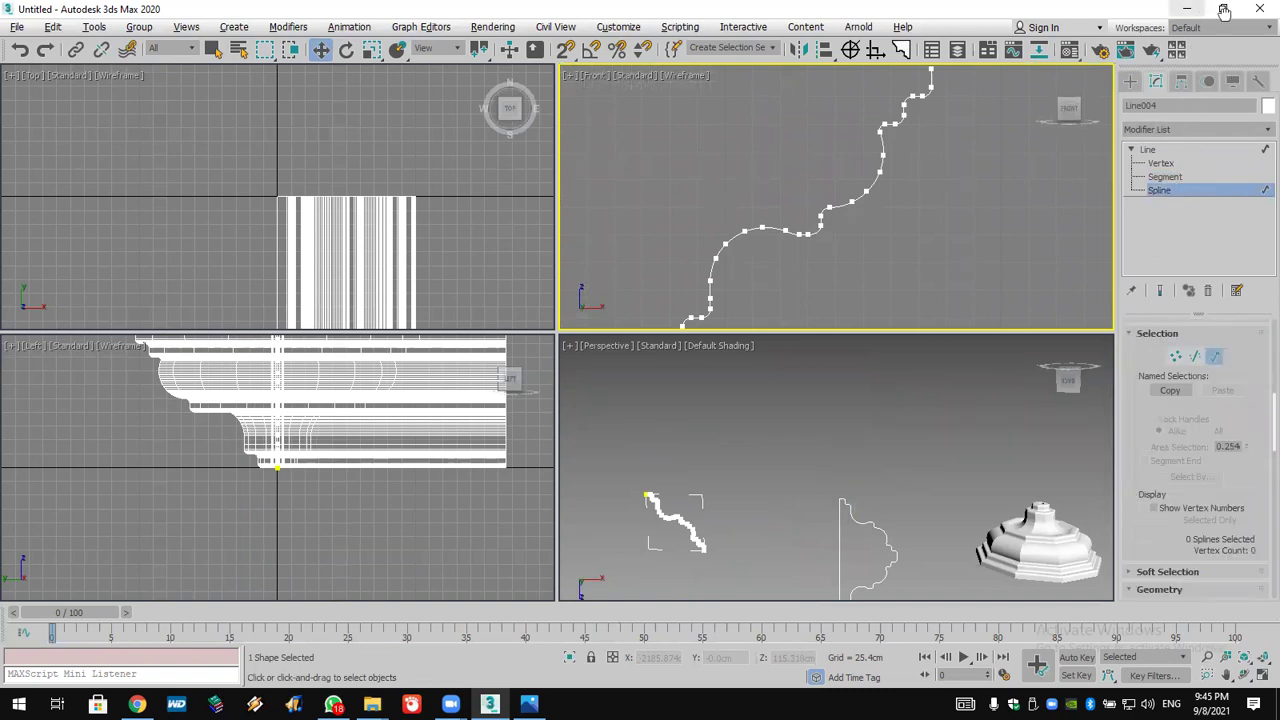
{"action": "scroll", "coordinate": [1216, 443], "scroll_direction": "down", "scroll_amount": 3}
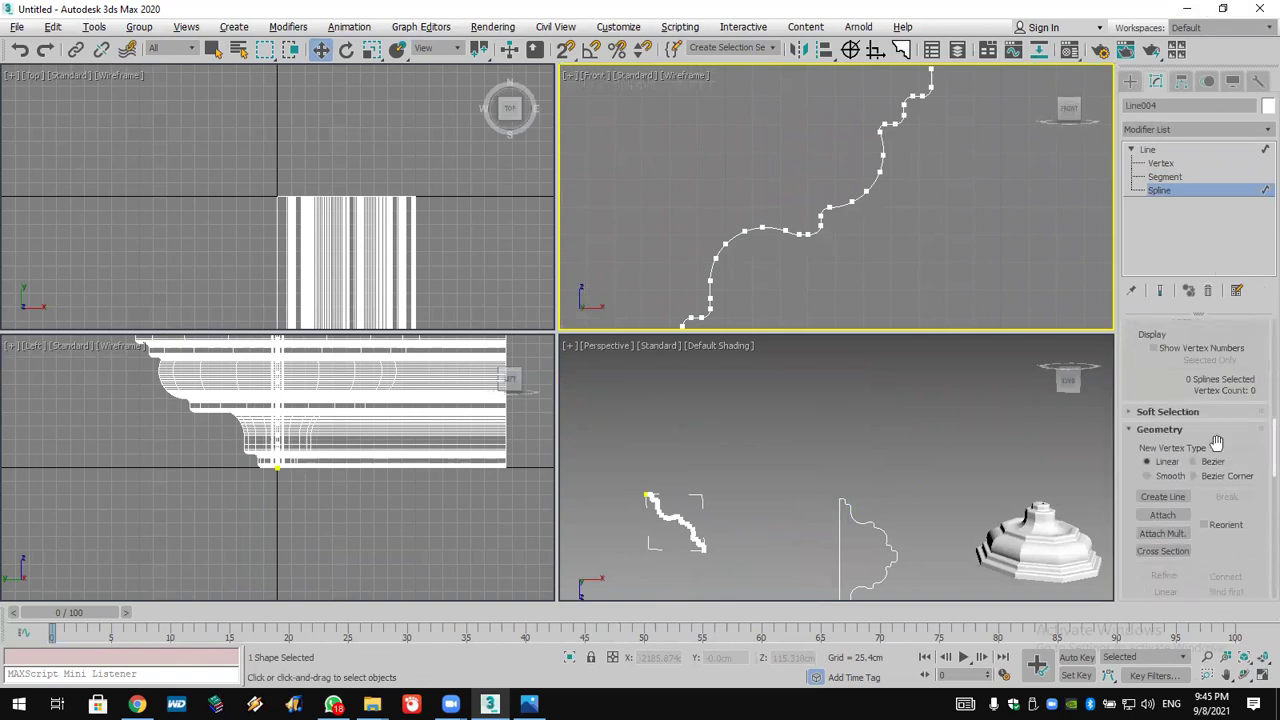
{"action": "left_click_drag", "start_coordinate": [1208, 594], "coordinate": [1243, 133]}
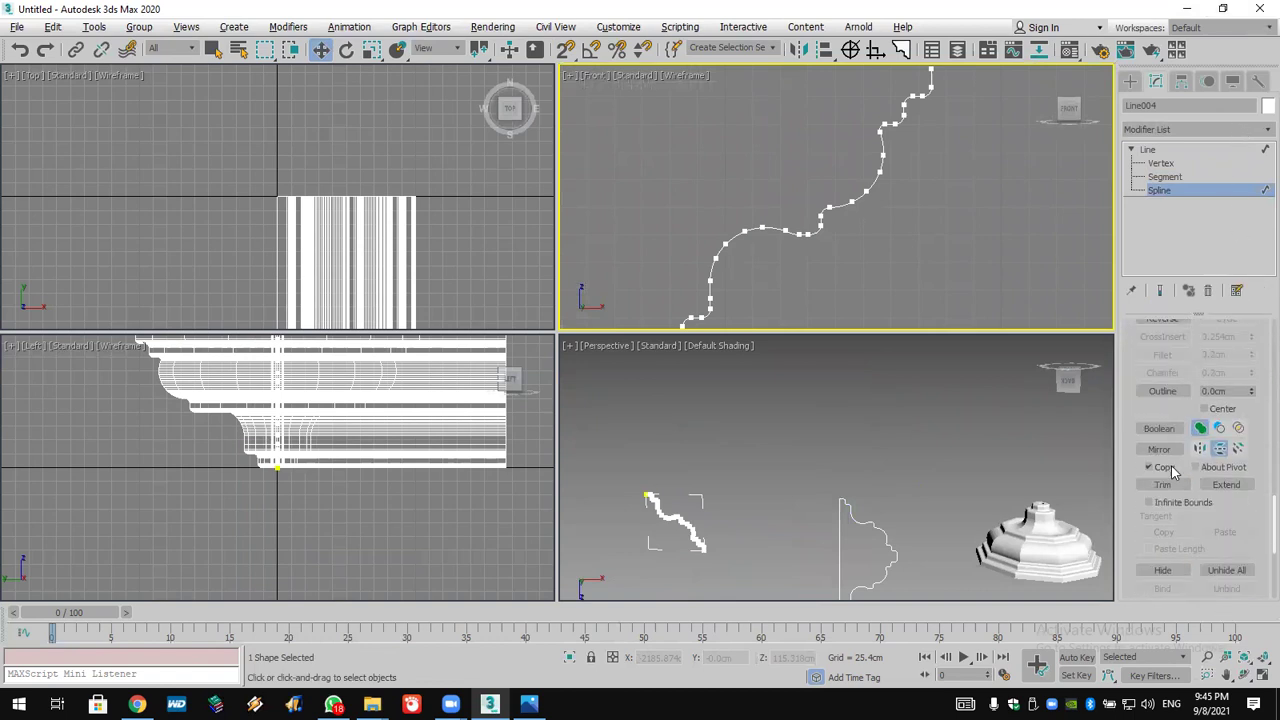
{"action": "left_click", "coordinate": [1162, 391]}
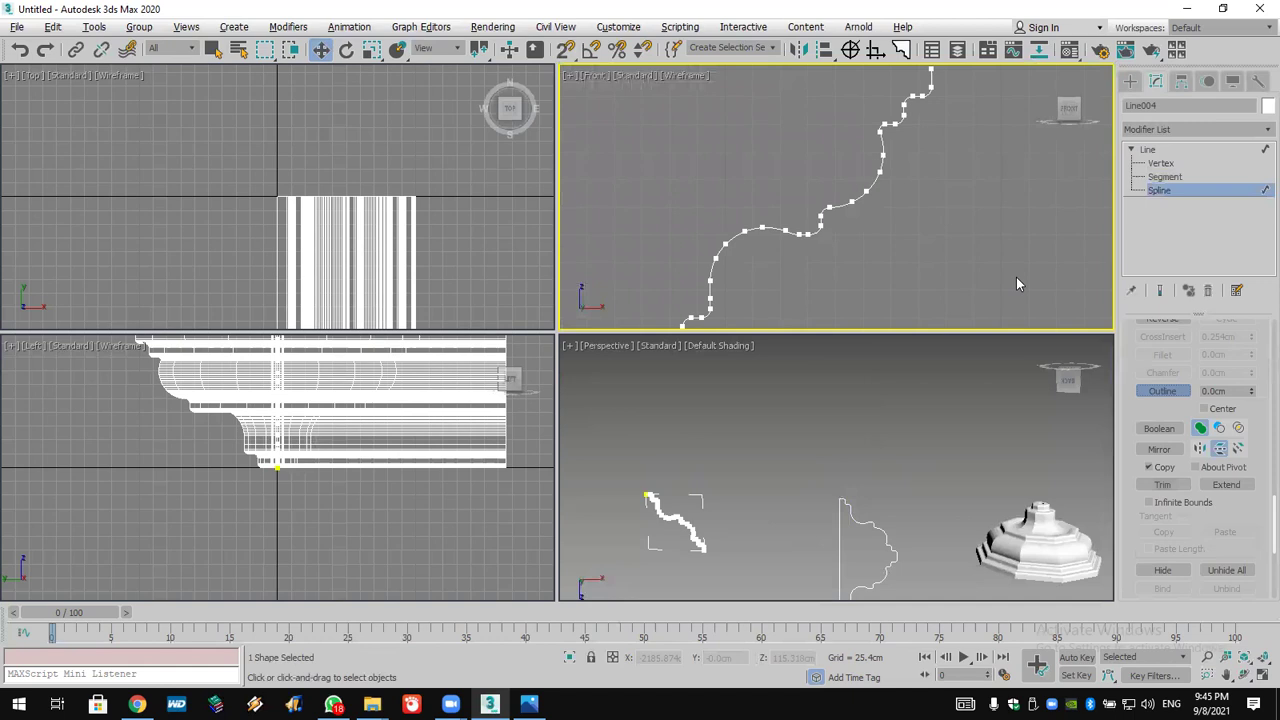
{"action": "left_click_drag", "start_coordinate": [807, 233], "coordinate": [813, 241]}
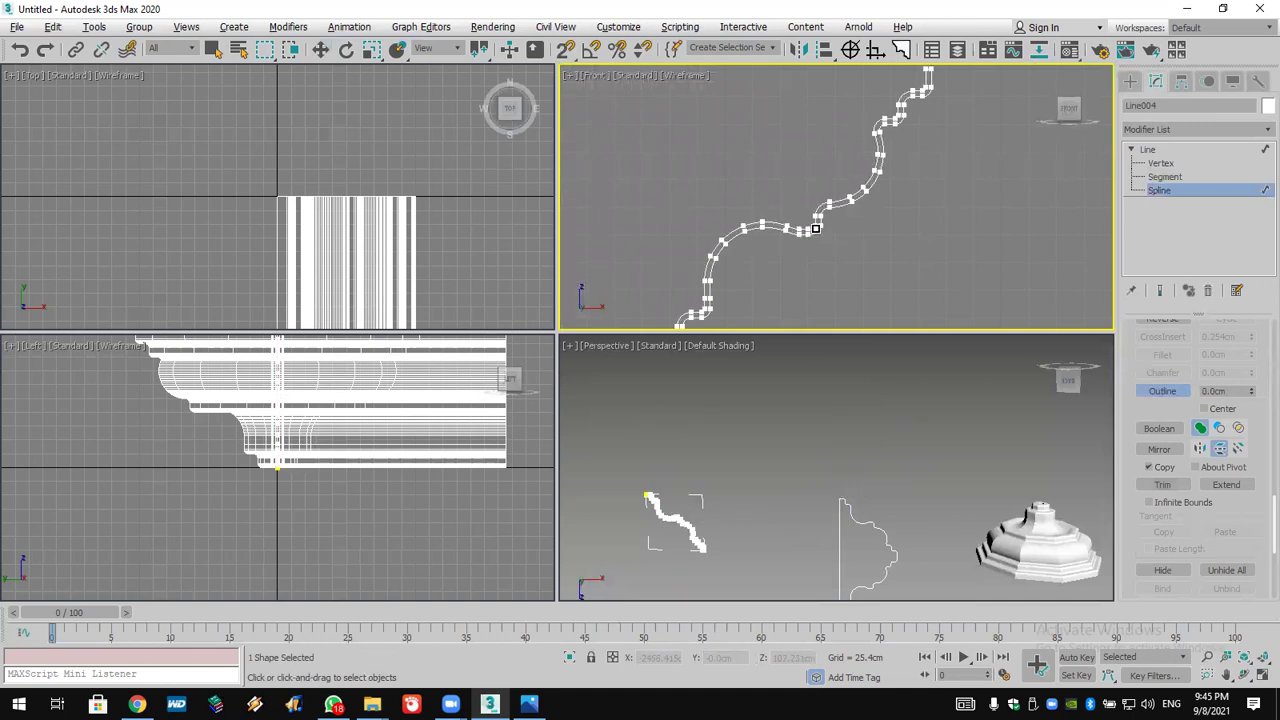
Extrude the outlined molding profile by about 829 cm
{"action": "left_click", "coordinate": [1197, 133]}
{"action": "key", "text": "e"}
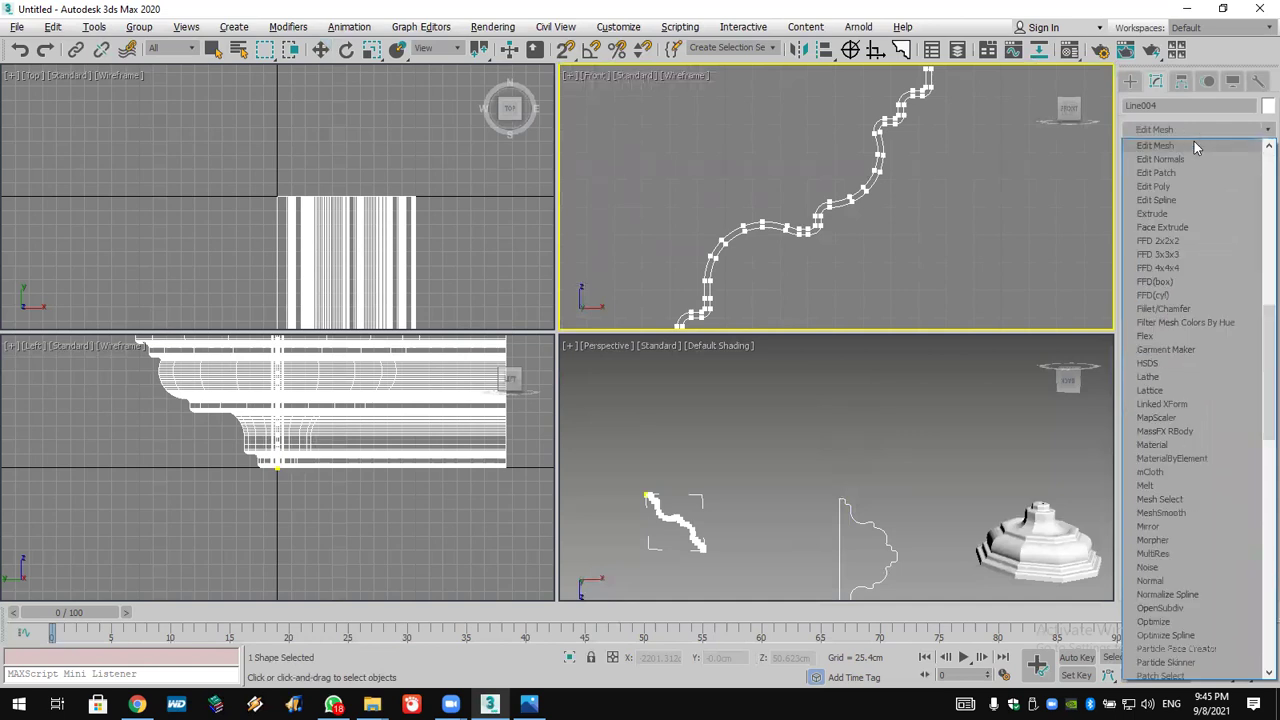
{"action": "left_click", "coordinate": [1186, 212]}
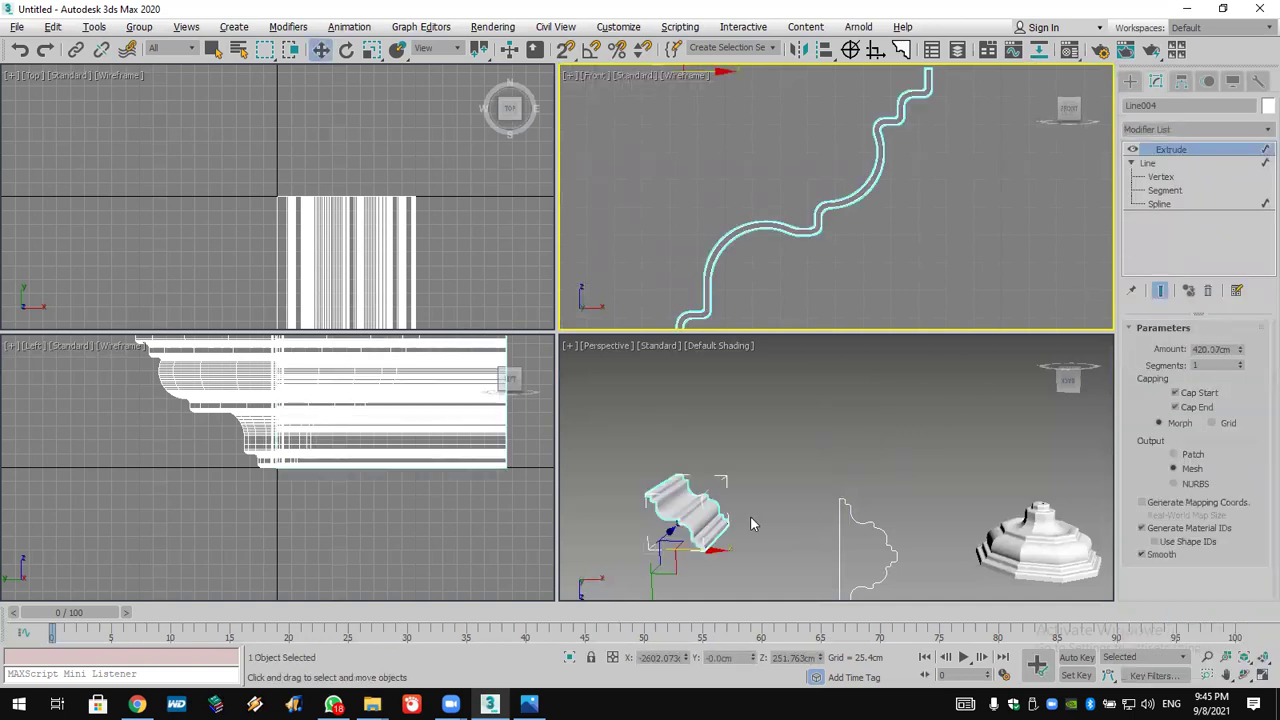
{"action": "scroll", "coordinate": [752, 524], "scroll_direction": "up", "scroll_amount": 5}
{"action": "middle_click_drag", "start_coordinate": [752, 524], "coordinate": [896, 484]}
{"action": "left_click_drag", "start_coordinate": [1240, 352], "coordinate": [1205, 90]}
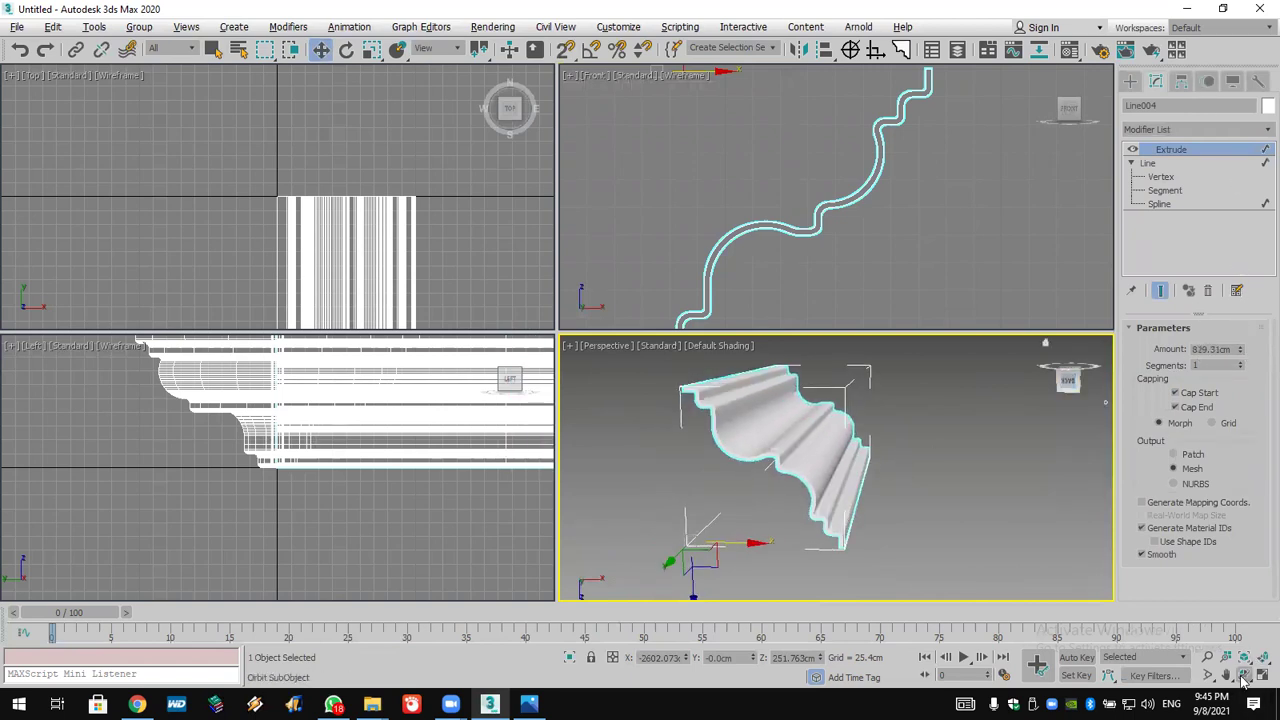
Examine the extruded molding, the mirrored profile and the other derived shapes in the Perspective view from several angles
{"action": "left_click", "coordinate": [1244, 678]}
{"action": "left_click_drag", "start_coordinate": [880, 490], "coordinate": [860, 510]}
{"action": "scroll", "coordinate": [871, 489], "scroll_direction": "down", "scroll_amount": 5}
{"action": "mouse_move", "coordinate": [976, 528]}
{"action": "left_mouse_down"}
{"action": "mouse_move", "coordinate": [951, 522]}
{"action": "mouse_move", "coordinate": [975, 554]}
{"action": "mouse_move", "coordinate": [979, 508]}
{"action": "left_mouse_up"}
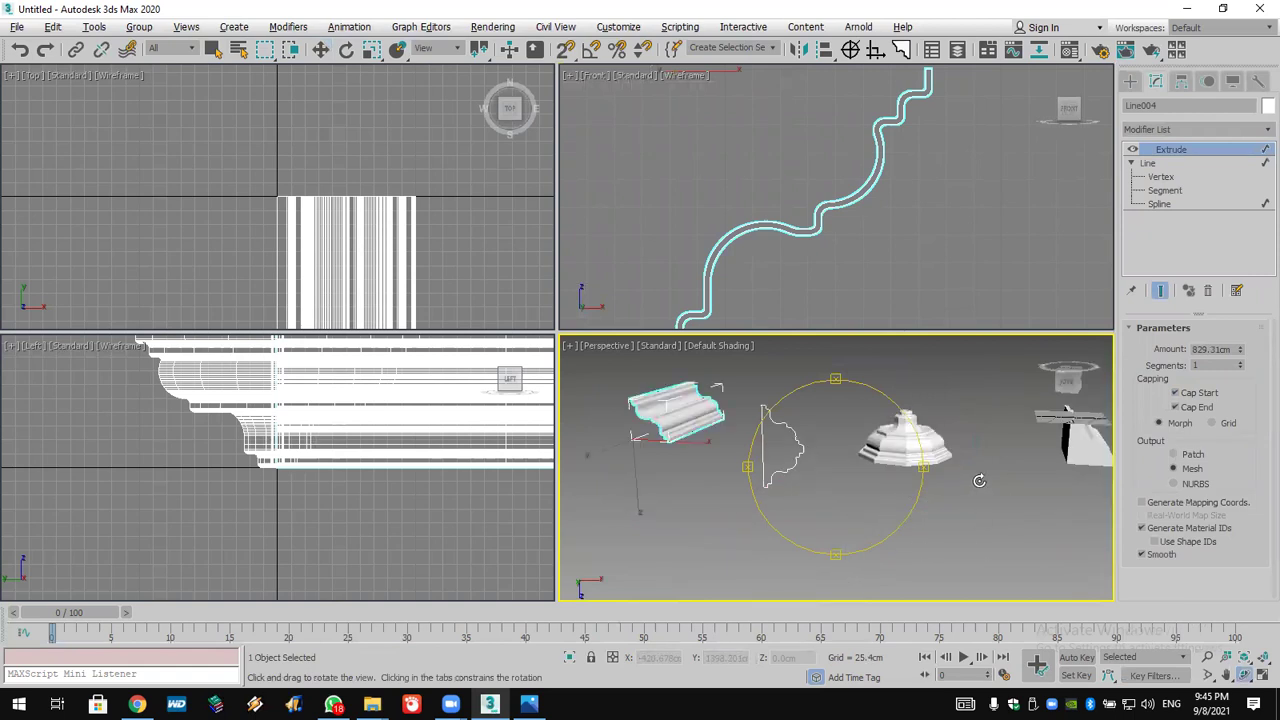
{"action": "left_click_drag", "start_coordinate": [972, 465], "coordinate": [946, 491]}
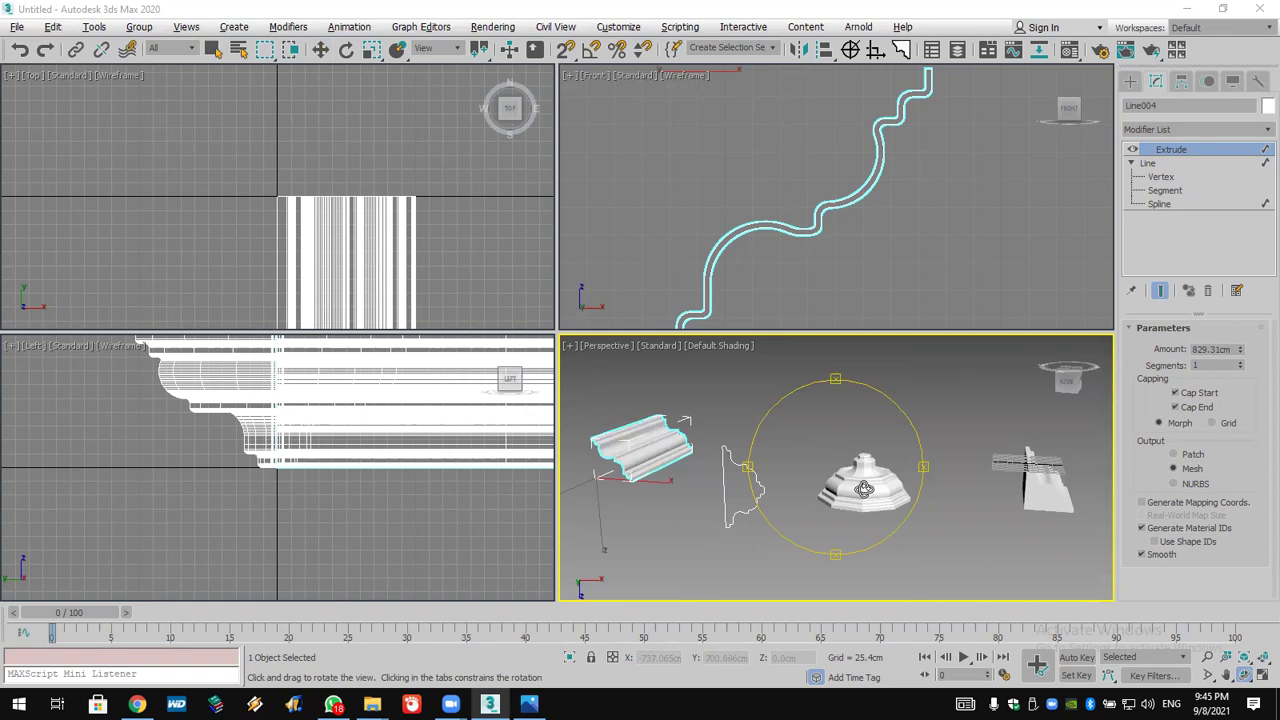
{"action": "left_click_drag", "start_coordinate": [736, 487], "coordinate": [720, 417]}
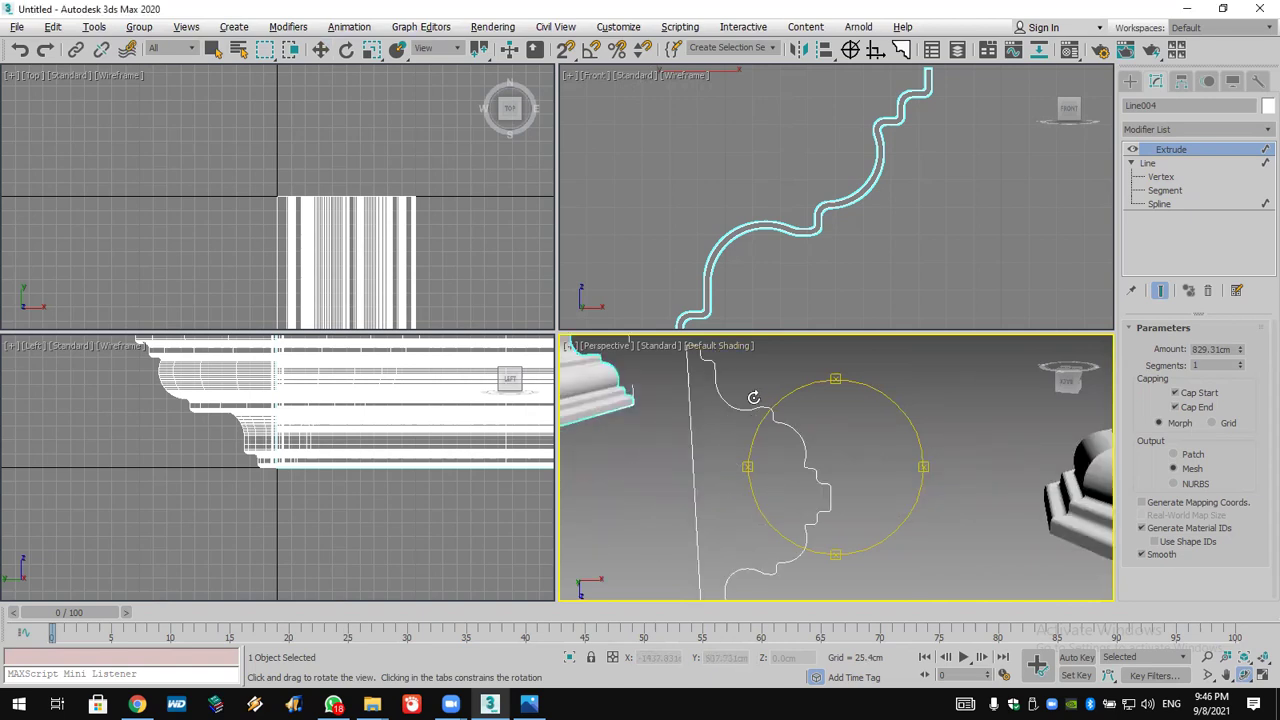
{"action": "left_click_drag", "start_coordinate": [766, 398], "coordinate": [762, 402]}
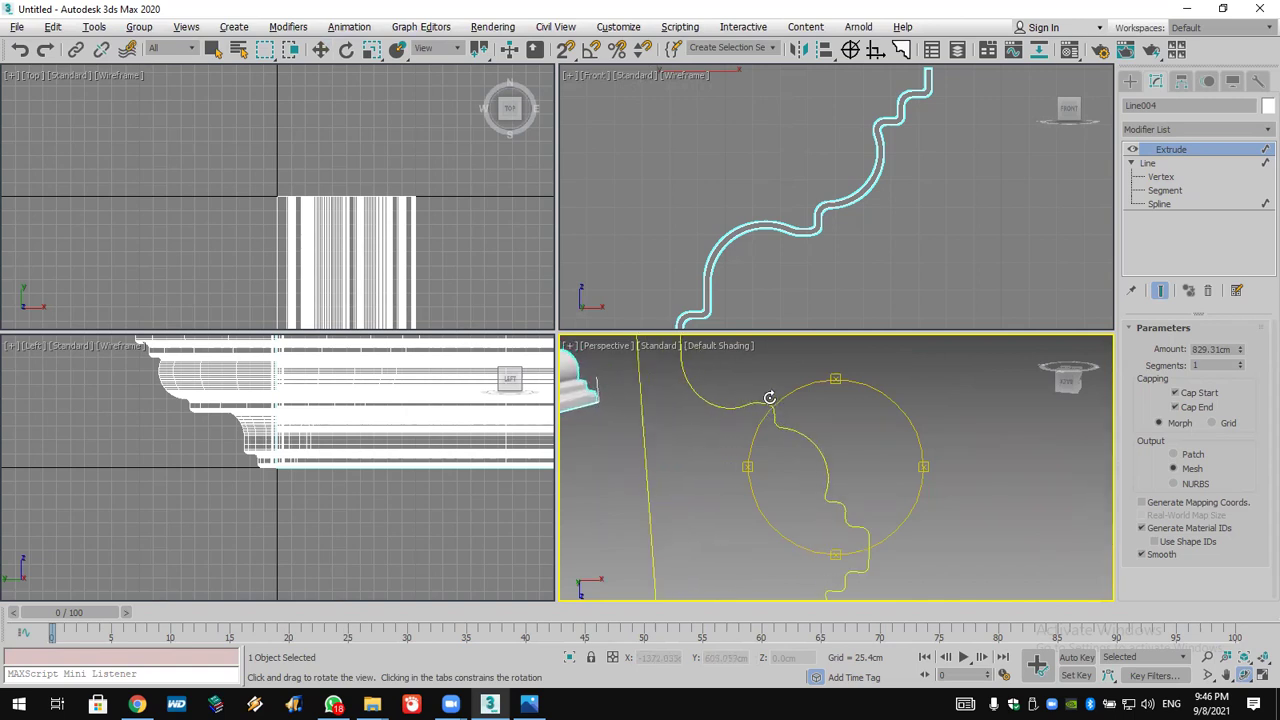
{"action": "left_click_drag", "start_coordinate": [740, 432], "coordinate": [743, 434]}
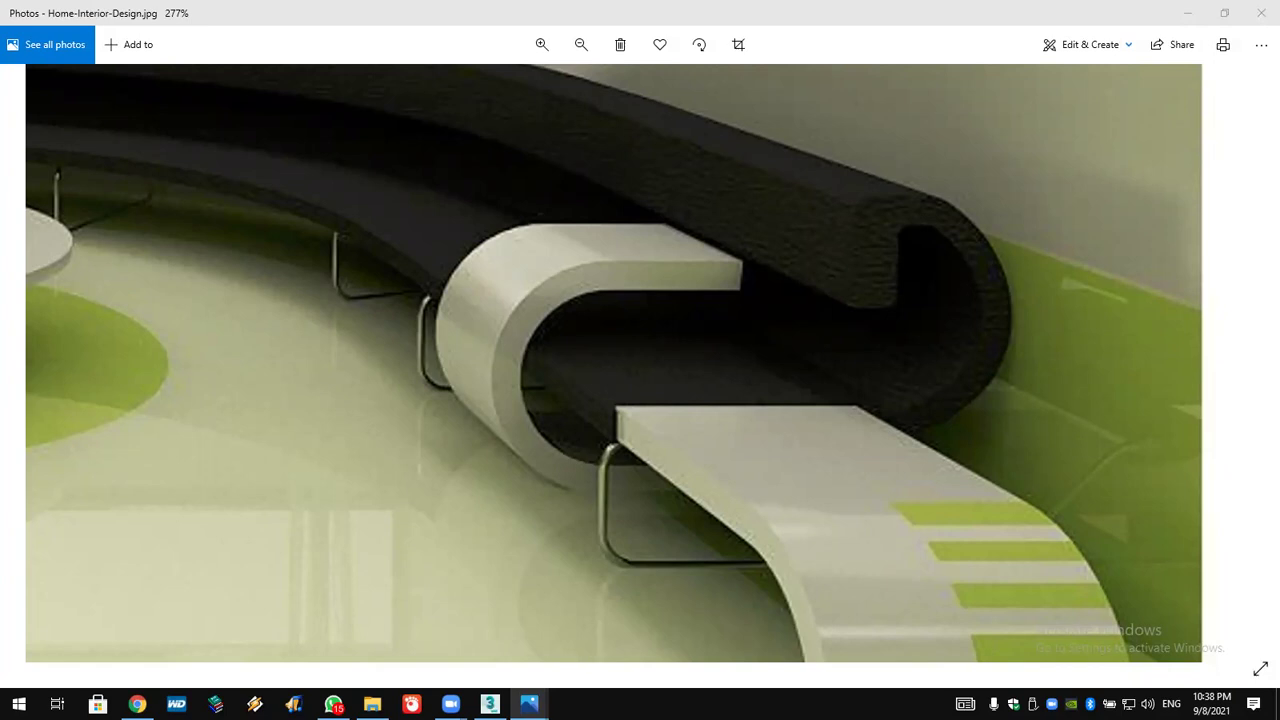
Draw a rectangle about 228.6 cm wide and 177.8 cm high in the Front view, with a corner radius of about 43.4 cm
{"action": "left_click", "coordinate": [1147, 105]}
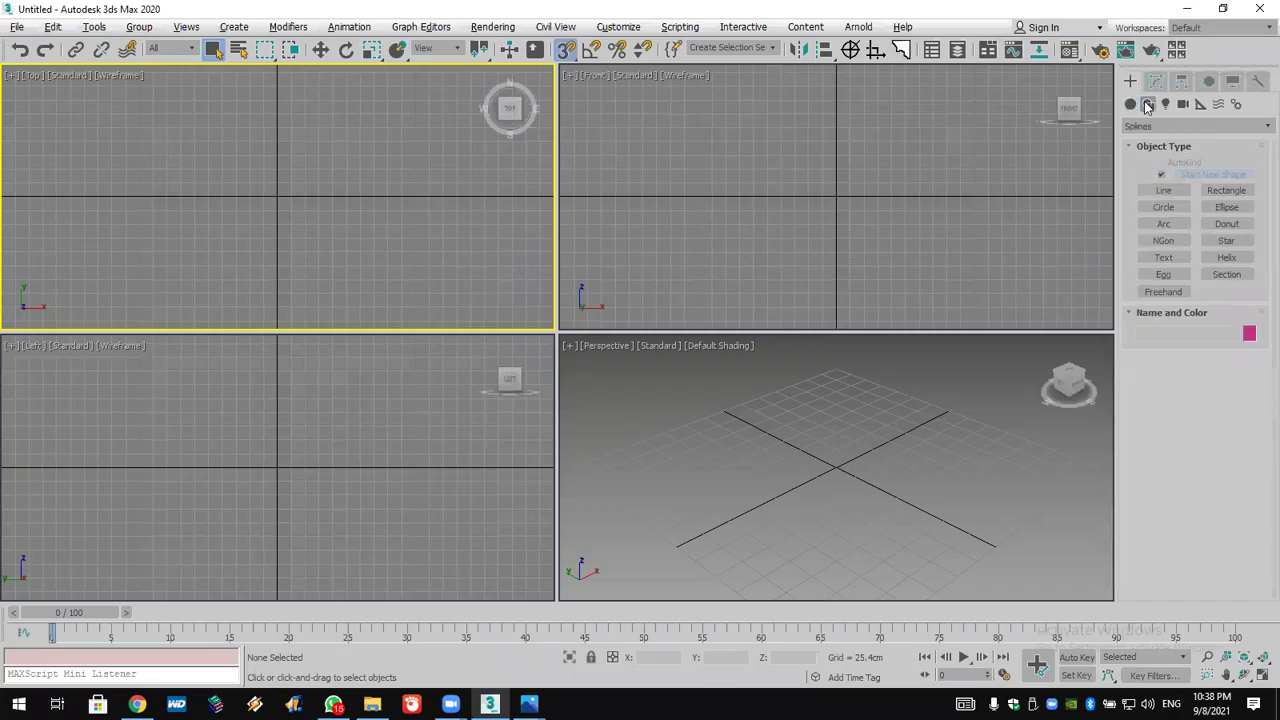
{"action": "left_click", "coordinate": [1225, 190]}
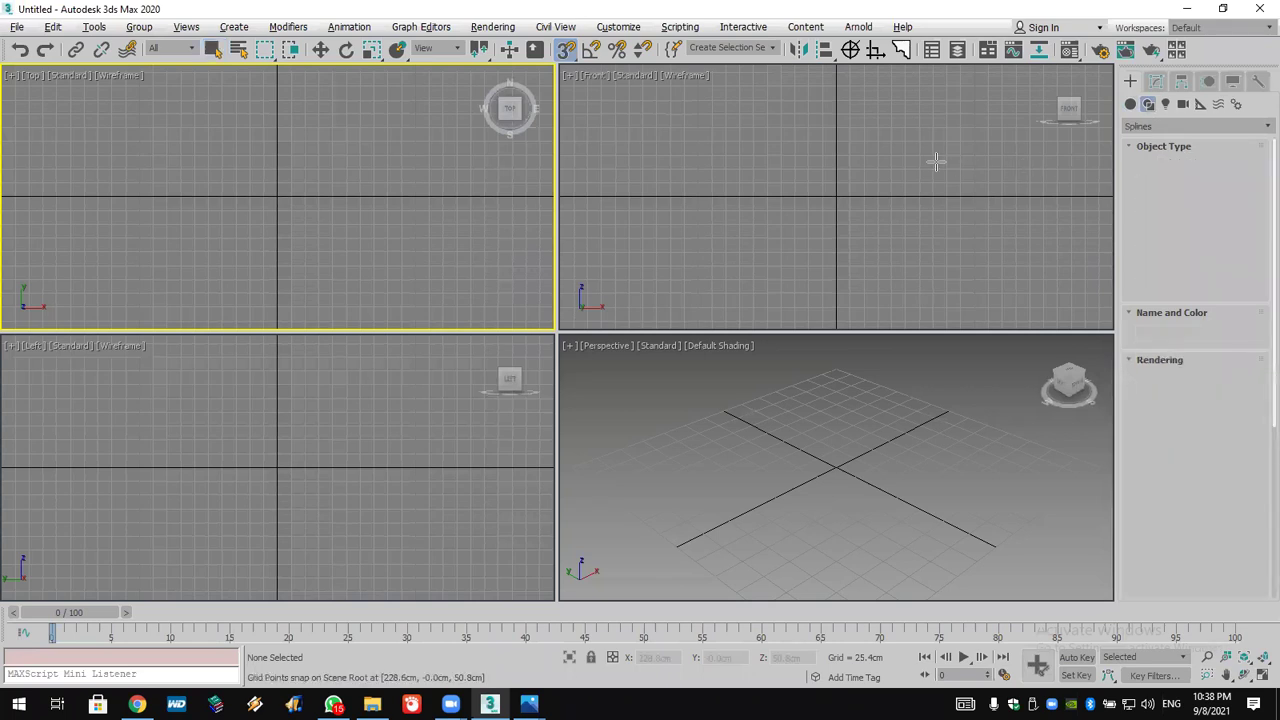
{"action": "left_click_drag", "start_coordinate": [794, 116], "coordinate": [919, 210]}
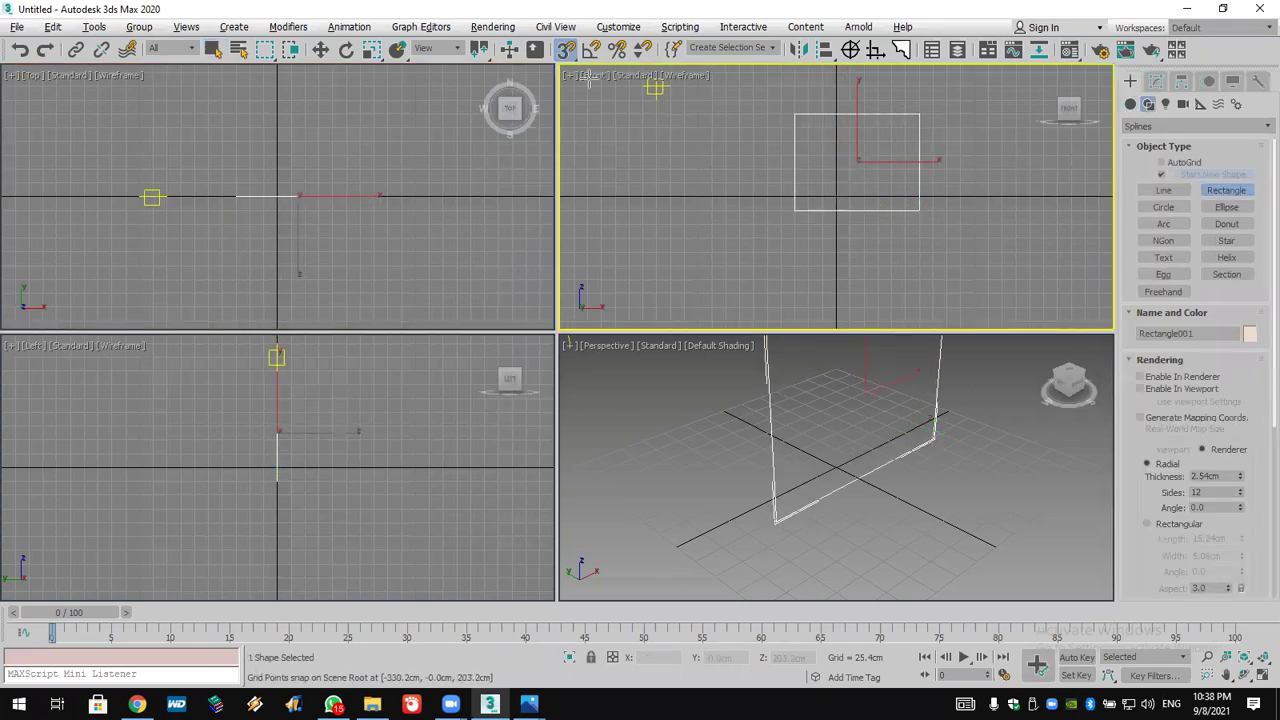
{"action": "middle_click_drag", "start_coordinate": [866, 206], "coordinate": [851, 226]}
{"action": "scroll", "coordinate": [851, 226], "scroll_direction": "up", "scroll_amount": 2}
{"action": "middle_click_drag", "start_coordinate": [854, 354], "coordinate": [897, 450], "text": "alt"}
{"action": "scroll", "coordinate": [1141, 568], "scroll_direction": "down", "scroll_amount": 5}
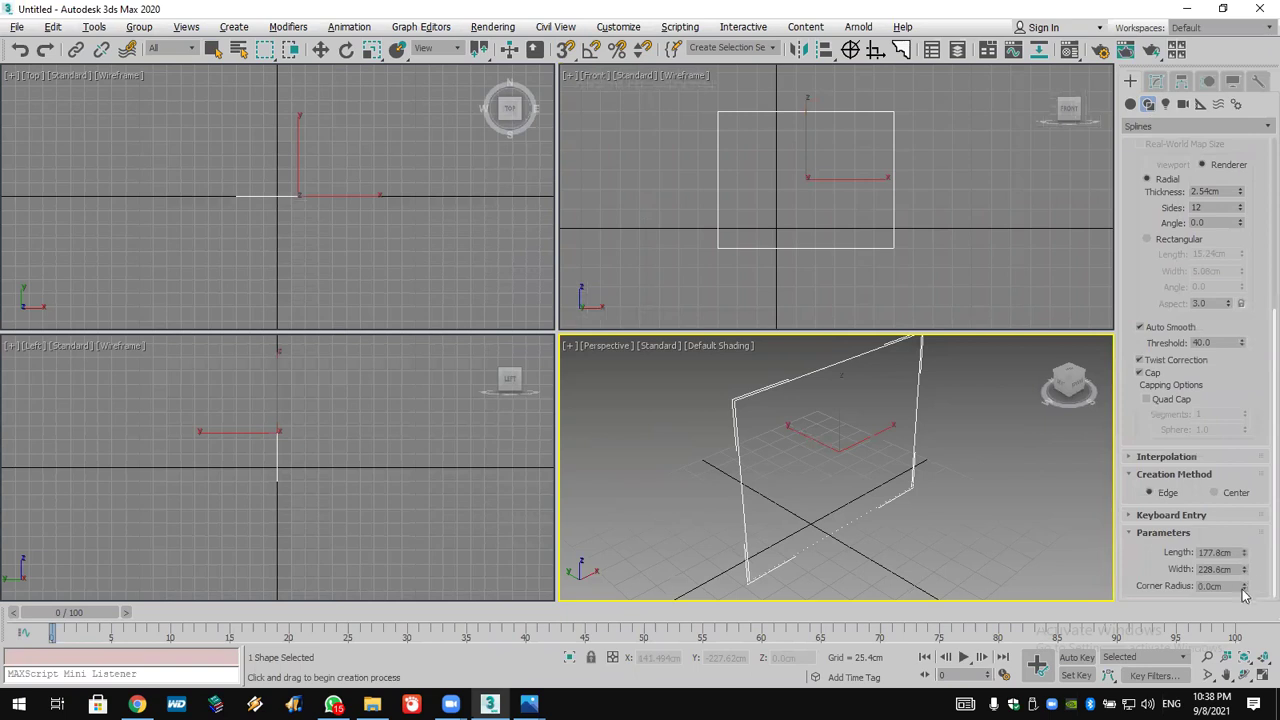
{"action": "left_click_drag", "start_coordinate": [1243, 590], "coordinate": [1249, 563]}
{"action": "left_click_drag", "start_coordinate": [22, 310], "coordinate": [19, 657]}
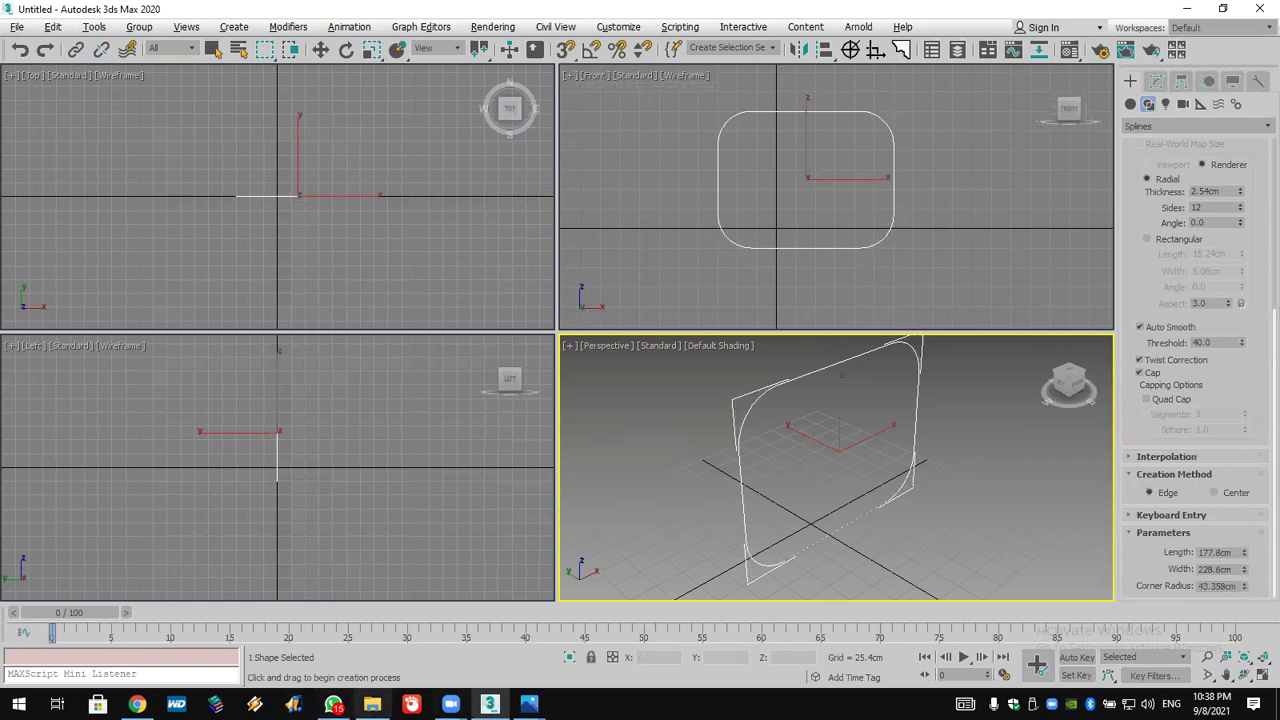
Make the rounded rectangle render in the viewport with a radial thickness of about 7.5 cm, and show the viewport statistics
{"action": "scroll", "coordinate": [1151, 297], "scroll_direction": "up", "scroll_amount": 5}
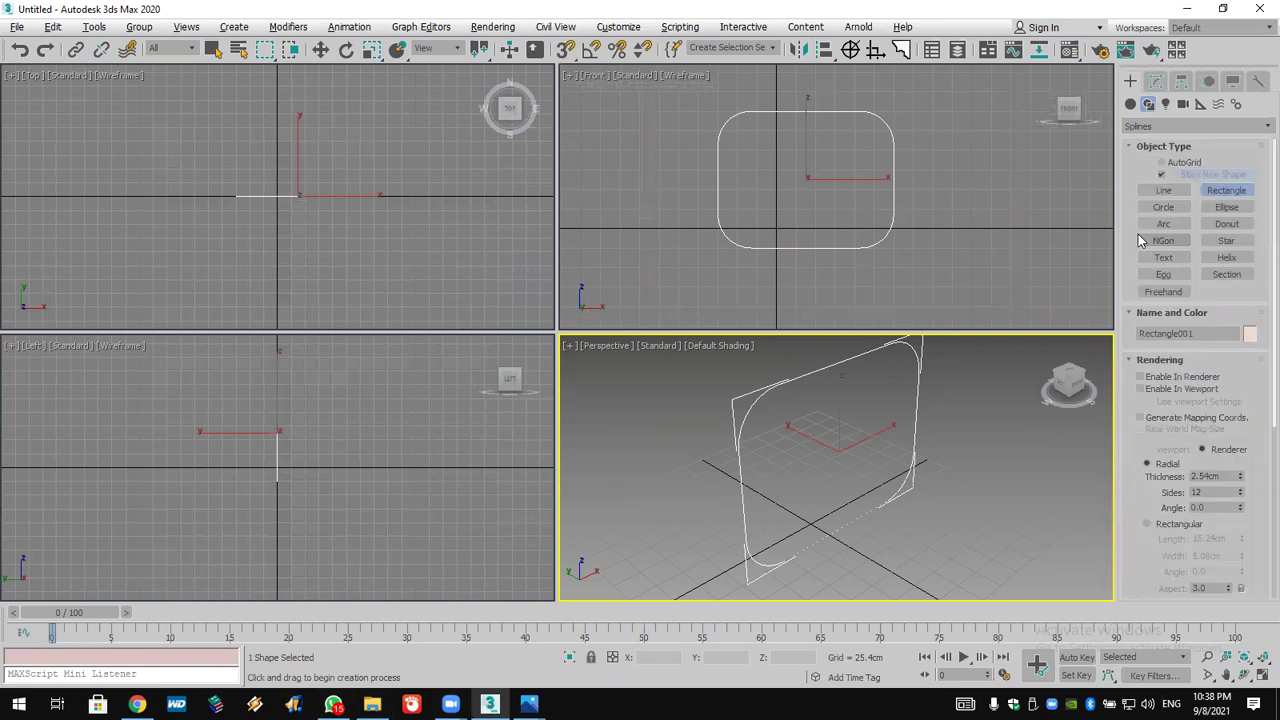
{"action": "left_click", "coordinate": [1160, 390]}
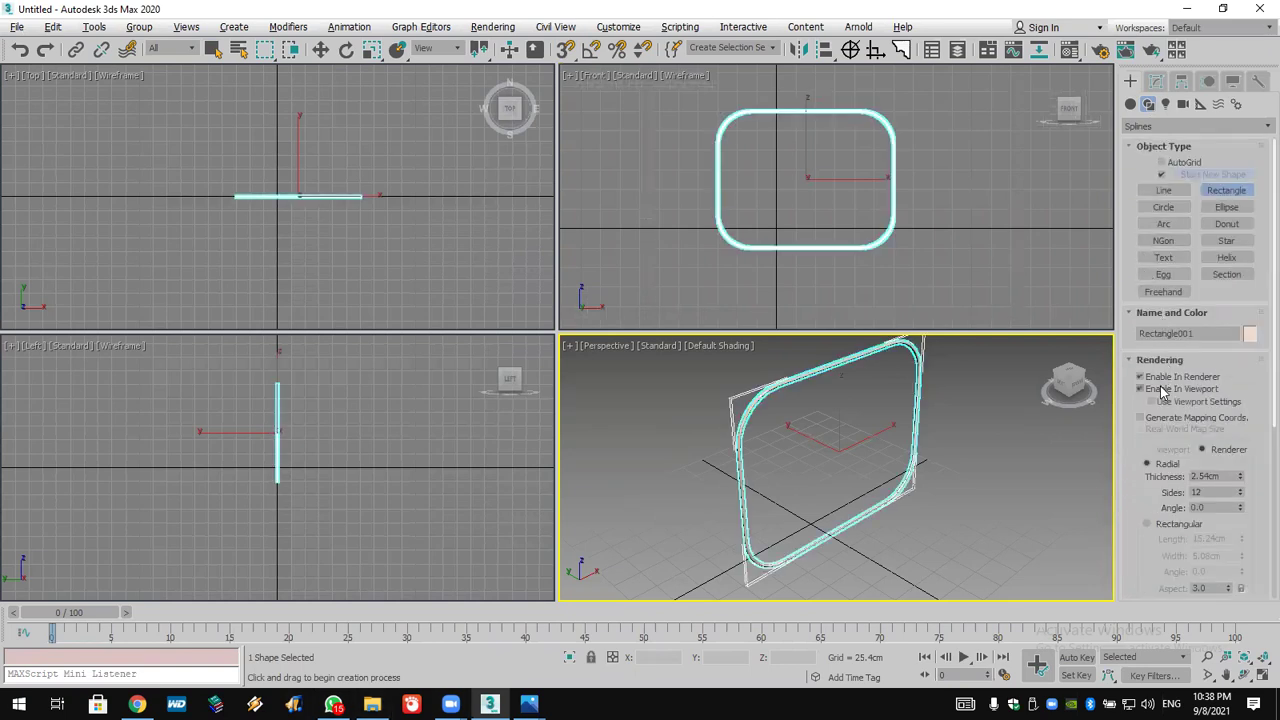
{"action": "left_click_drag", "start_coordinate": [1239, 477], "coordinate": [1240, 464]}
{"action": "left_click_drag", "start_coordinate": [1252, 332], "coordinate": [1247, 311]}
{"action": "key", "text": "7"}
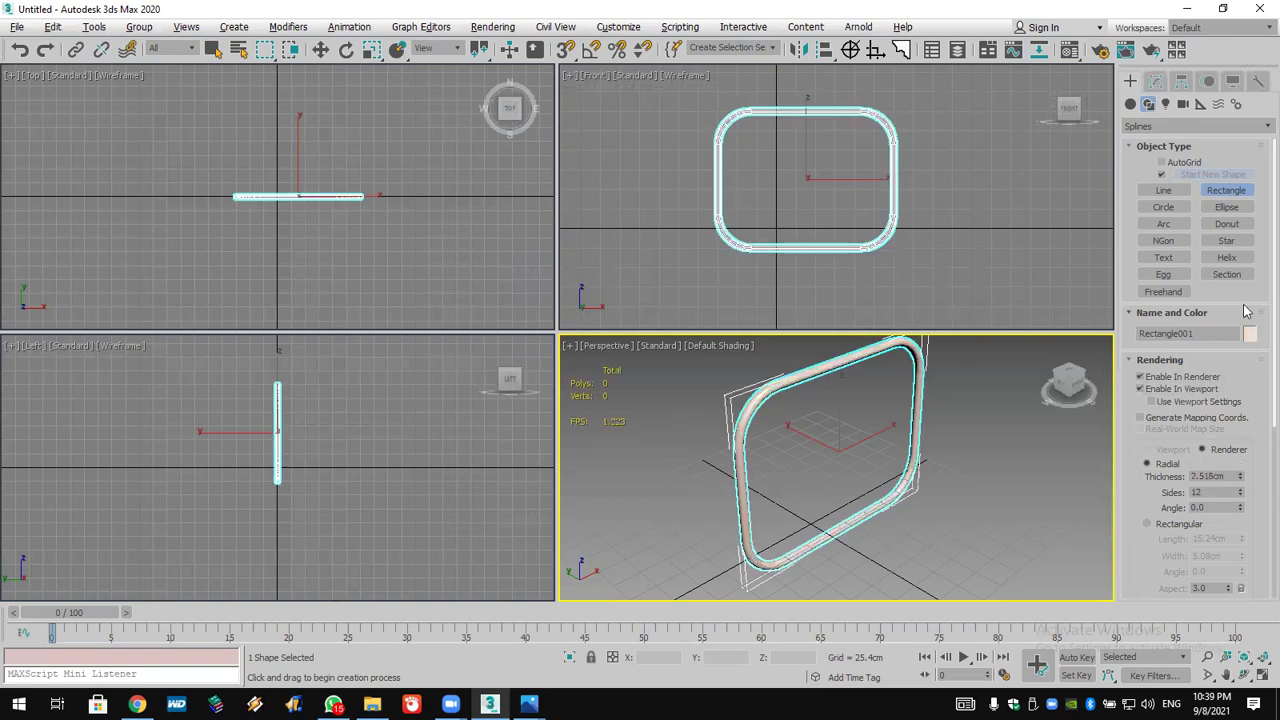
Delete the rounded rectangle
{"action": "middle_click_drag", "start_coordinate": [843, 431], "coordinate": [868, 434]}
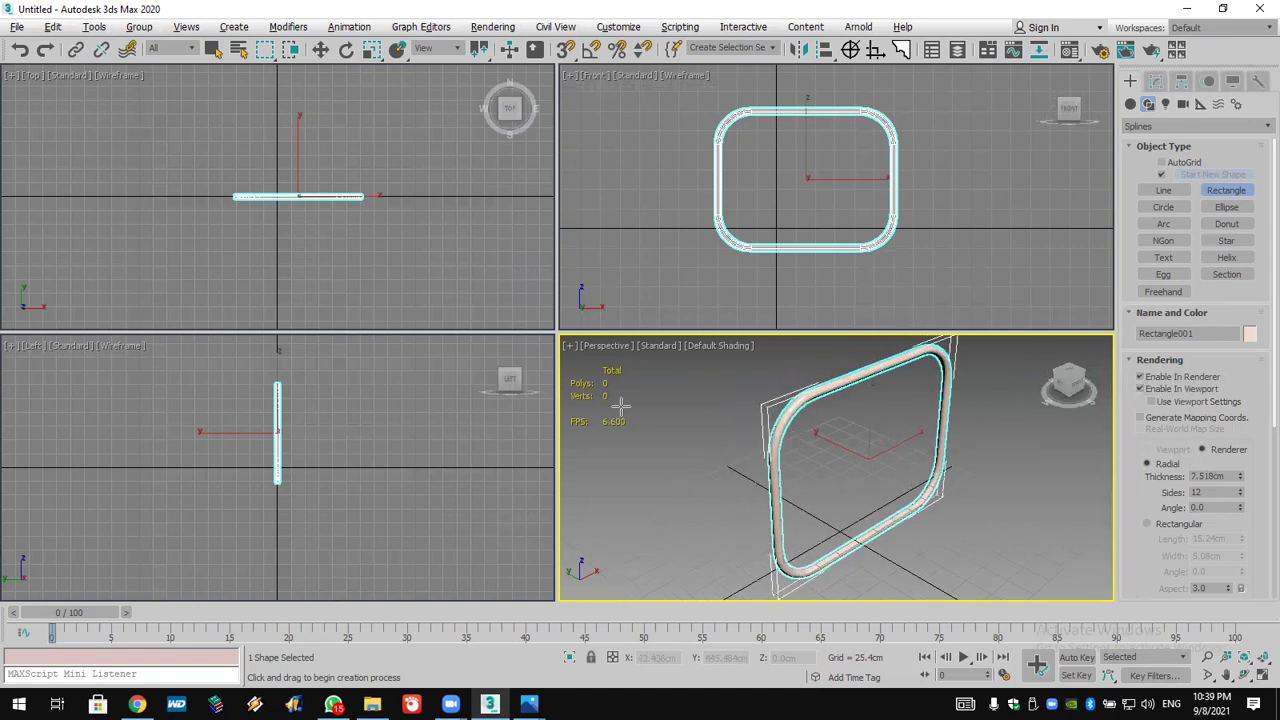
{"action": "left_click", "coordinate": [563, 105]}
{"action": "key", "text": "Delete"}
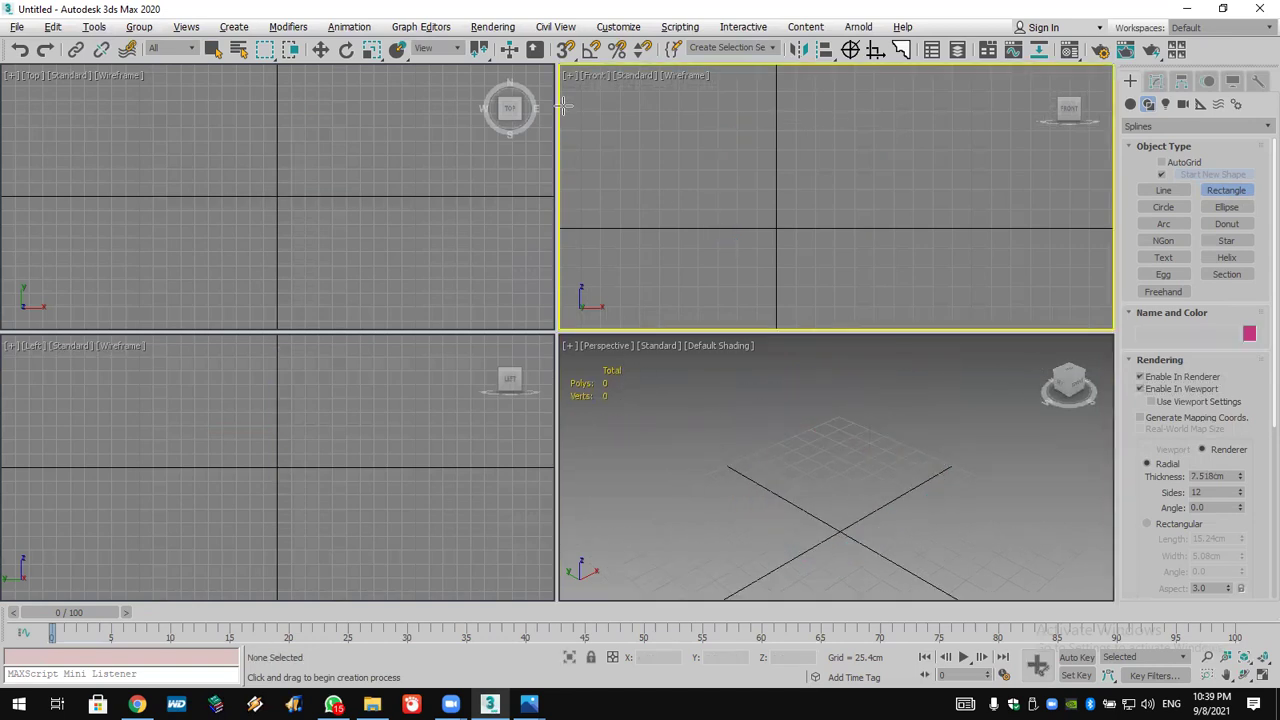
Draw a circle with a radius of about 114 cm in the Front view and turn off its viewport rendering
{"action": "middle_click_drag", "start_coordinate": [878, 208], "coordinate": [828, 247]}
{"action": "left_click", "coordinate": [1163, 207]}
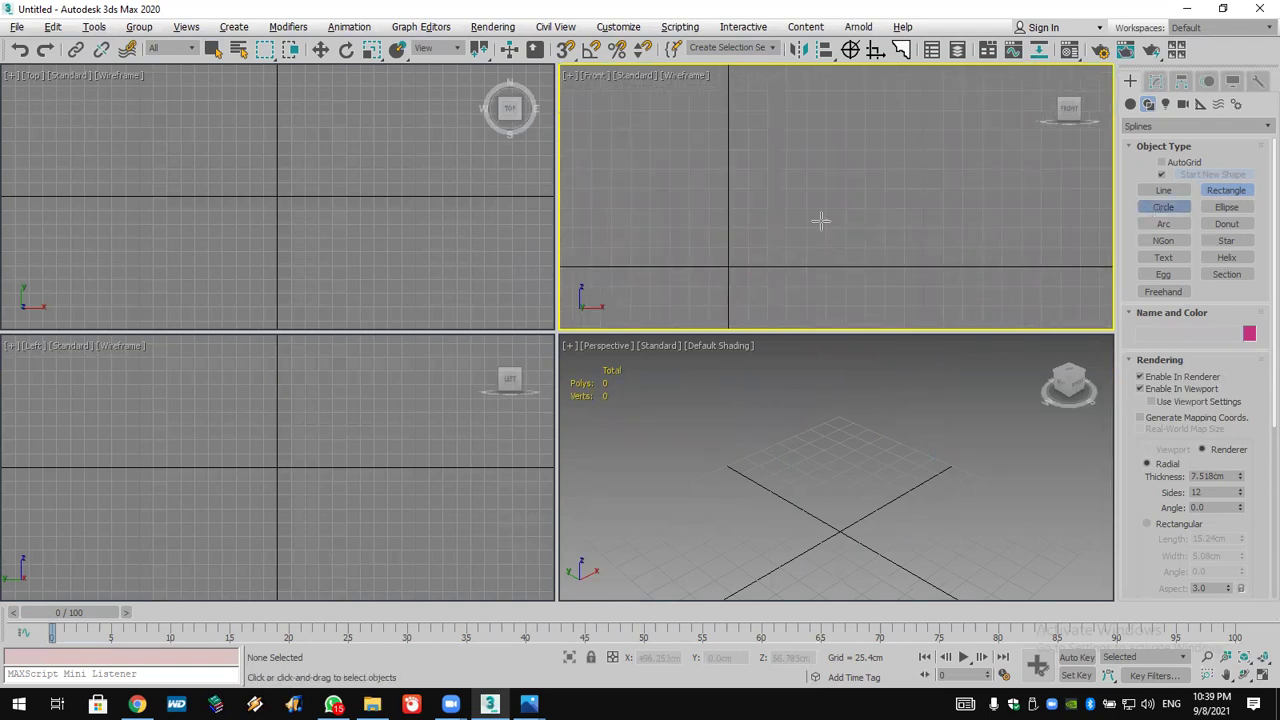
{"action": "left_click_drag", "start_coordinate": [839, 177], "coordinate": [873, 257]}
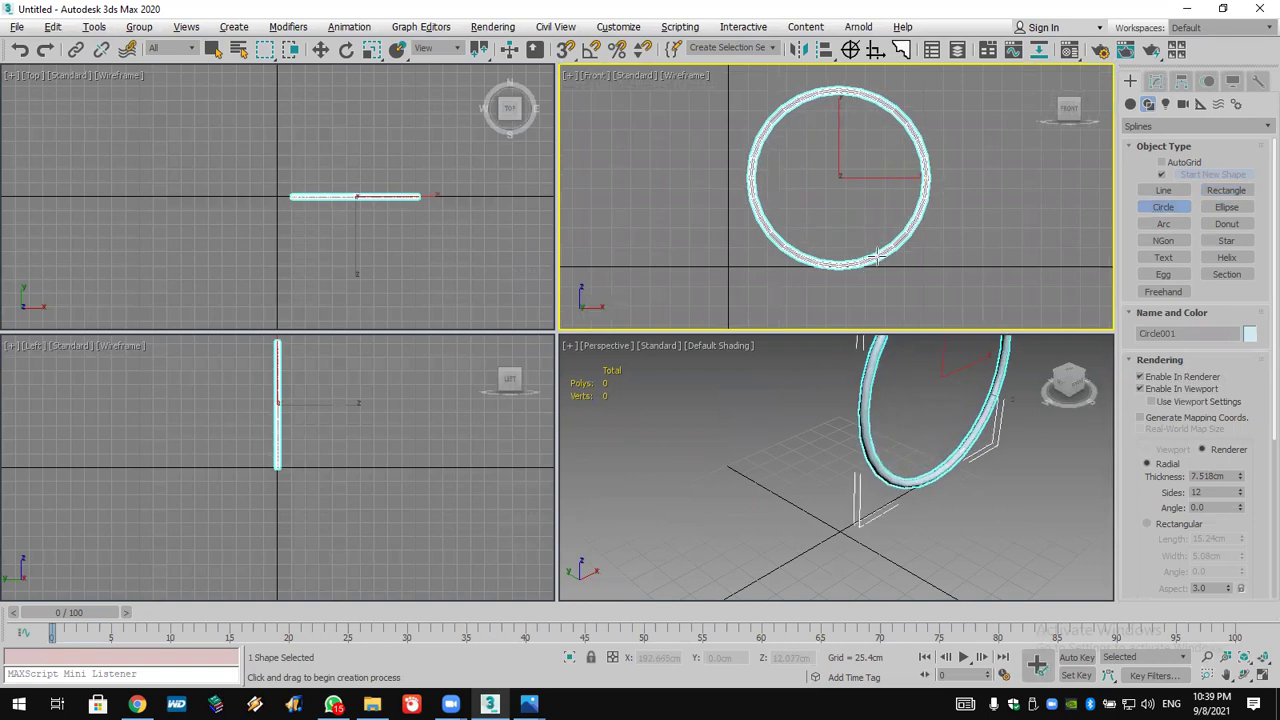
{"action": "left_click", "coordinate": [1158, 391]}
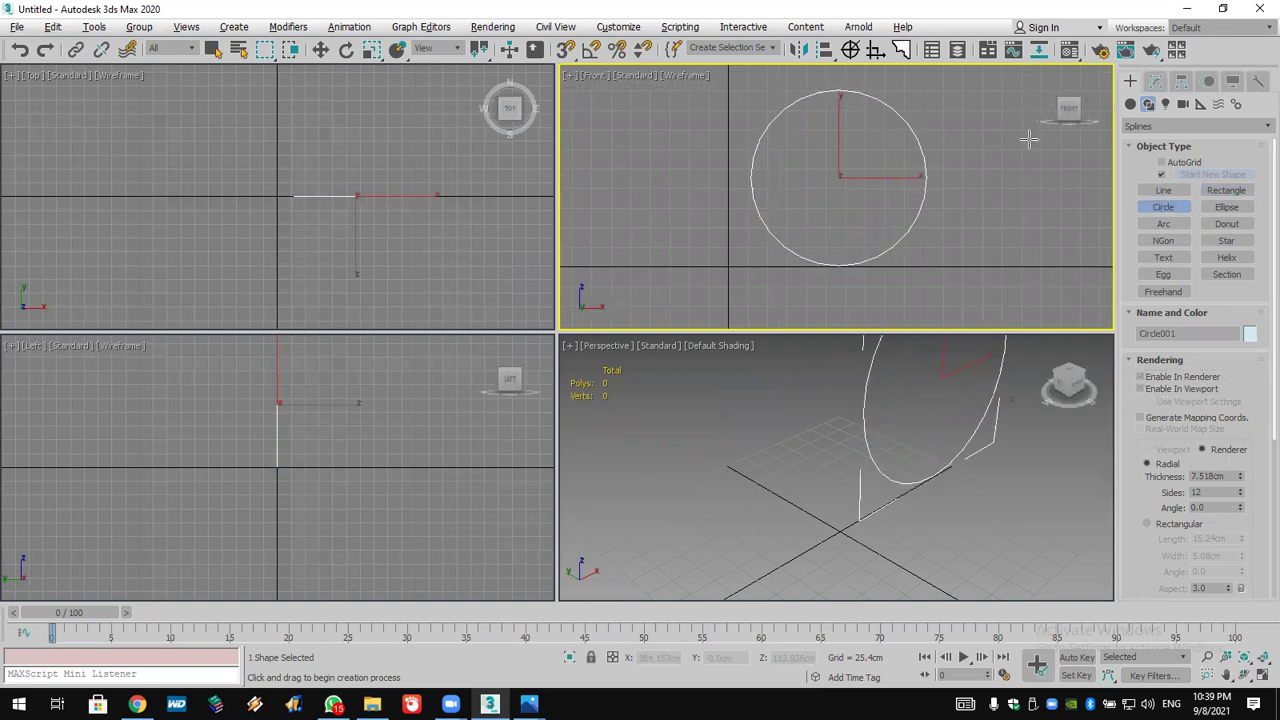
Add an Edit Spline modifier to the circle
{"action": "left_click", "coordinate": [1156, 81]}
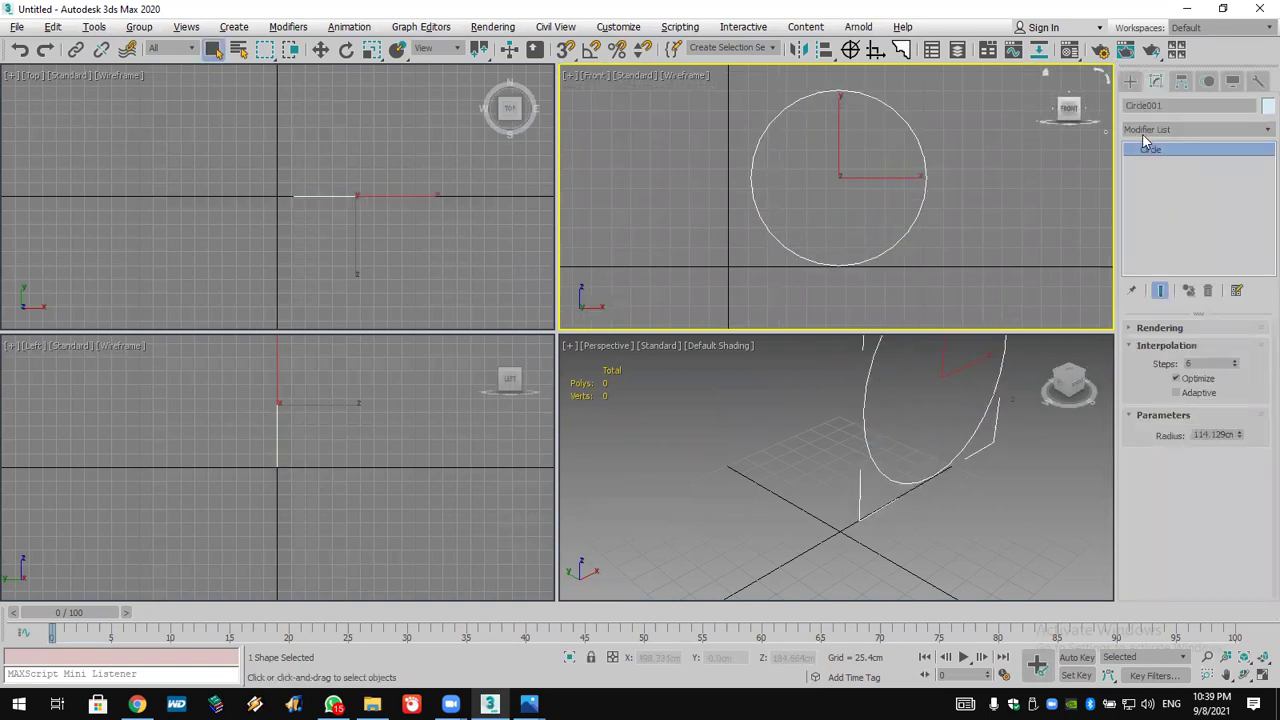
{"action": "left_click", "coordinate": [1145, 130]}
{"action": "scroll", "coordinate": [1145, 140], "scroll_direction": "down", "scroll_amount": 1}
{"action": "key", "text": "e"}
{"action": "key", "text": "e"}
{"action": "key", "text": "e"}
{"action": "key", "text": "e"}
{"action": "key", "text": "e"}
{"action": "key", "text": "Return"}
Delete the two segments forming the left half of the circle, keeping only the right-hand arc
{"action": "left_click", "coordinate": [1148, 150]}
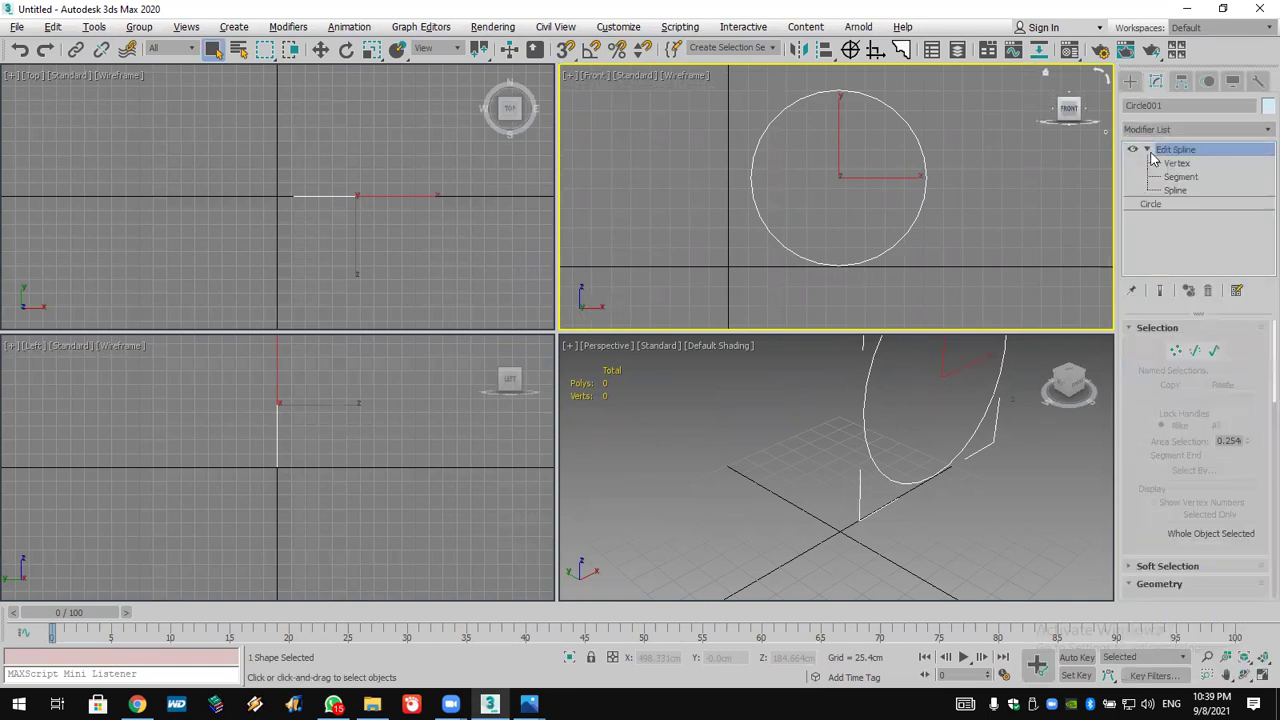
{"action": "left_click", "coordinate": [1176, 176]}
{"action": "left_click_drag", "start_coordinate": [746, 149], "coordinate": [799, 252]}
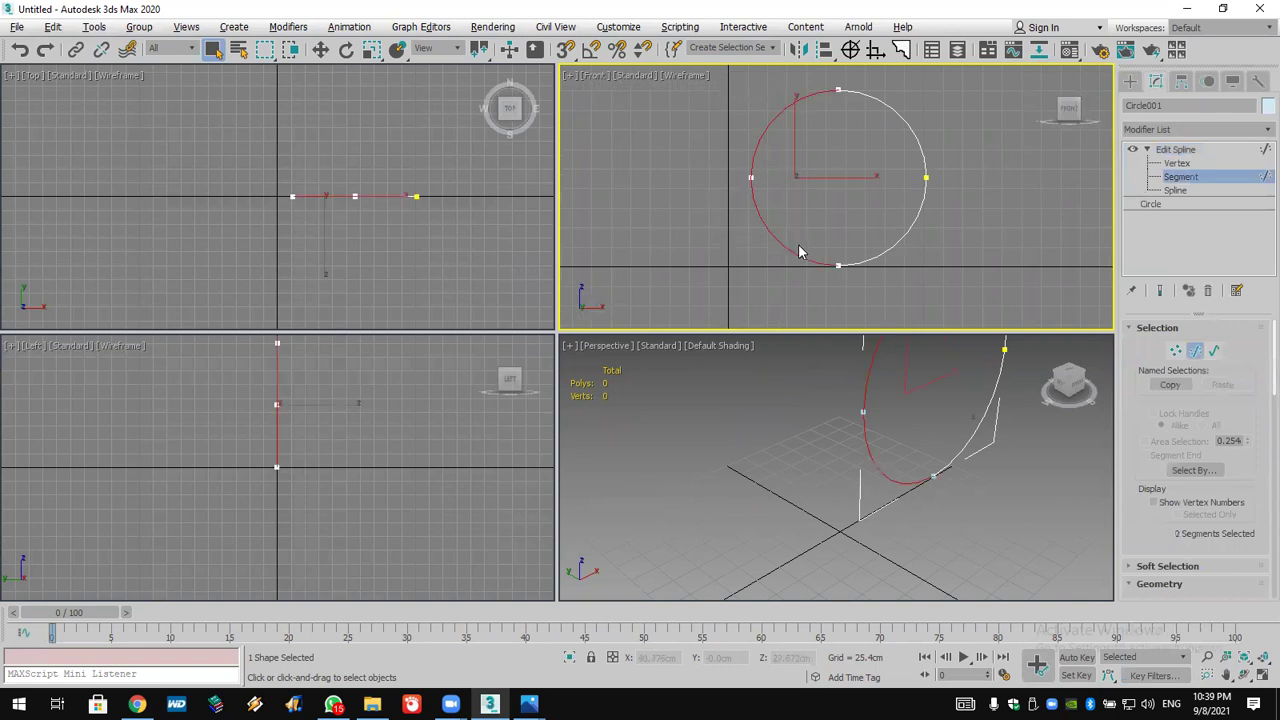
{"action": "key", "text": "Delete"}
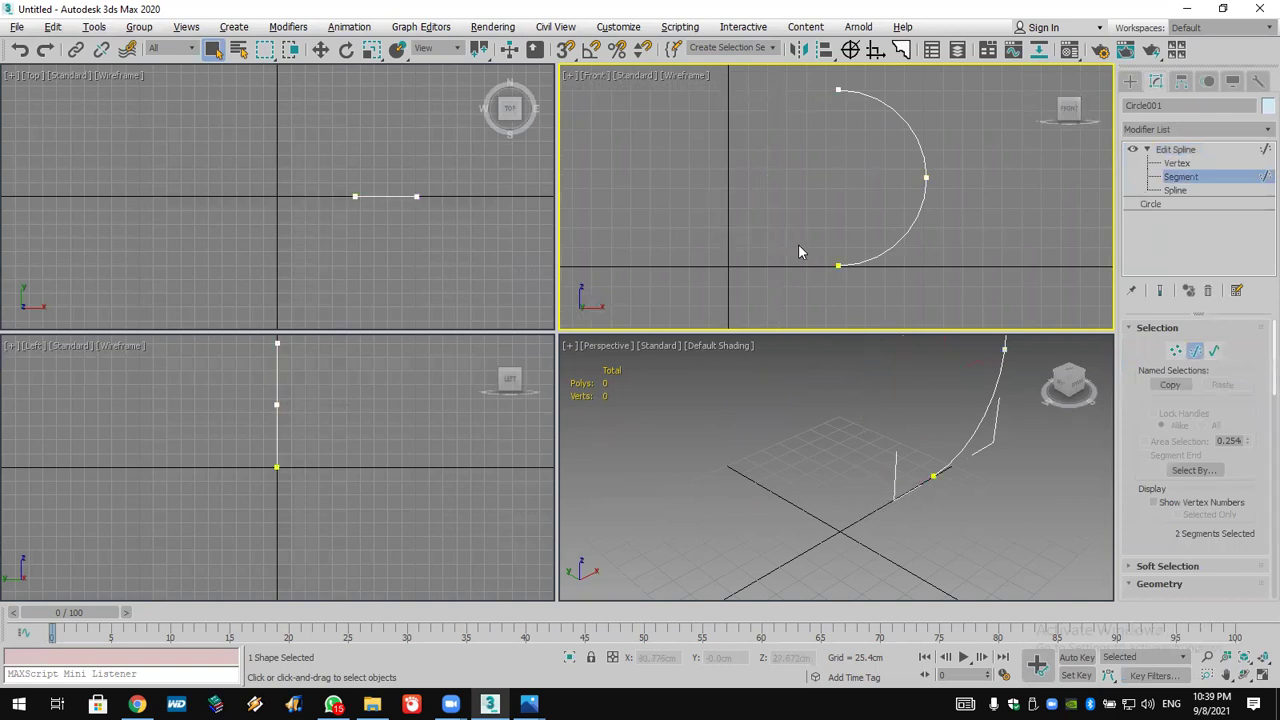
Switch to vertex editing and turn on 2D snapping to vertices together with orthogonal snapping
{"action": "left_click", "coordinate": [1177, 163]}
{"action": "left_click_drag", "start_coordinate": [565, 50], "coordinate": [565, 75]}
{"action": "right_click", "coordinate": [565, 52]}
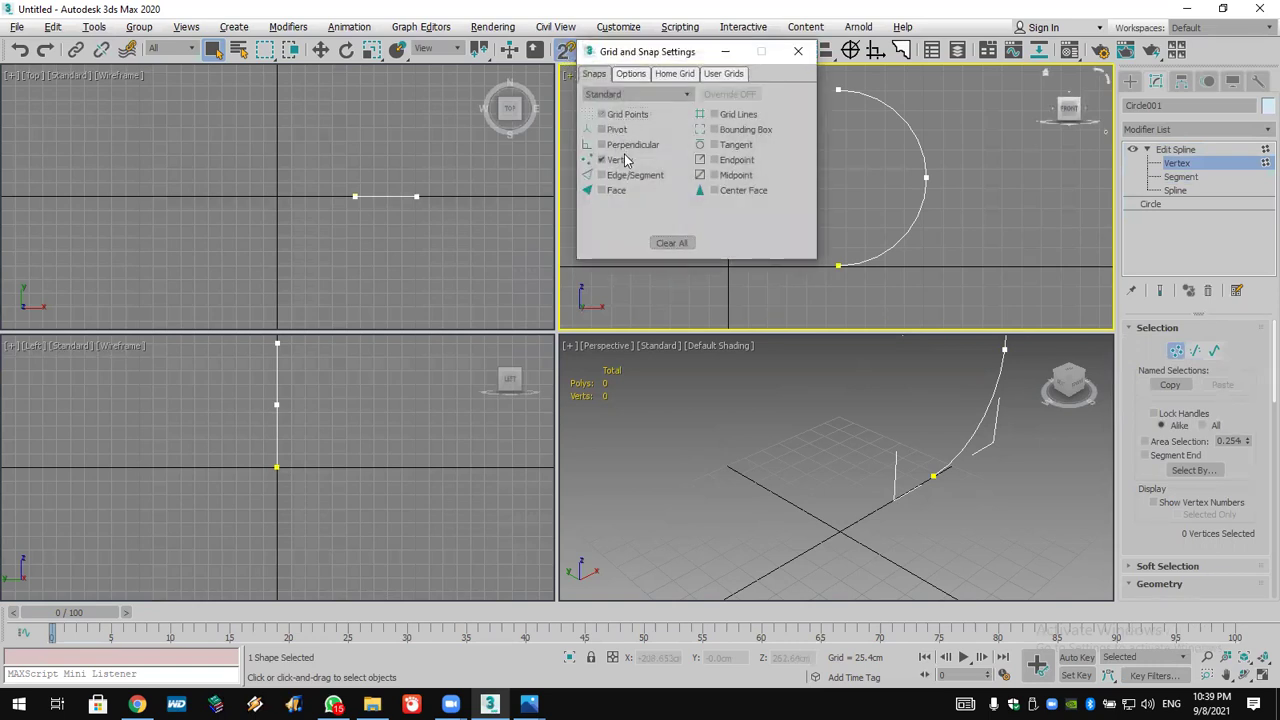
{"action": "left_click", "coordinate": [798, 51]}
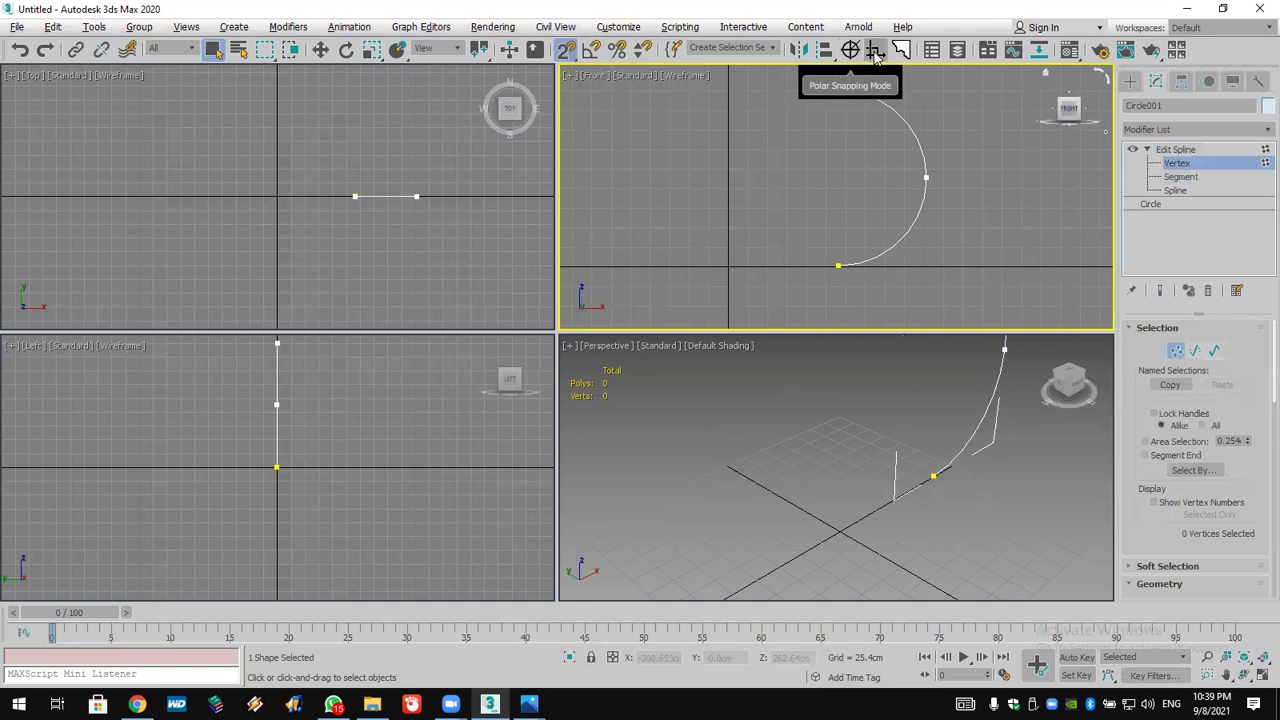
Create straight lines from the arc's ends: left and then down from the upper end, and a longer one left from the lower end
{"action": "scroll", "coordinate": [1187, 322], "scroll_direction": "down", "scroll_amount": 3}
{"action": "scroll", "coordinate": [1187, 322], "scroll_direction": "down", "scroll_amount": 3}
{"action": "scroll", "coordinate": [1196, 430], "scroll_direction": "up", "scroll_amount": 1}
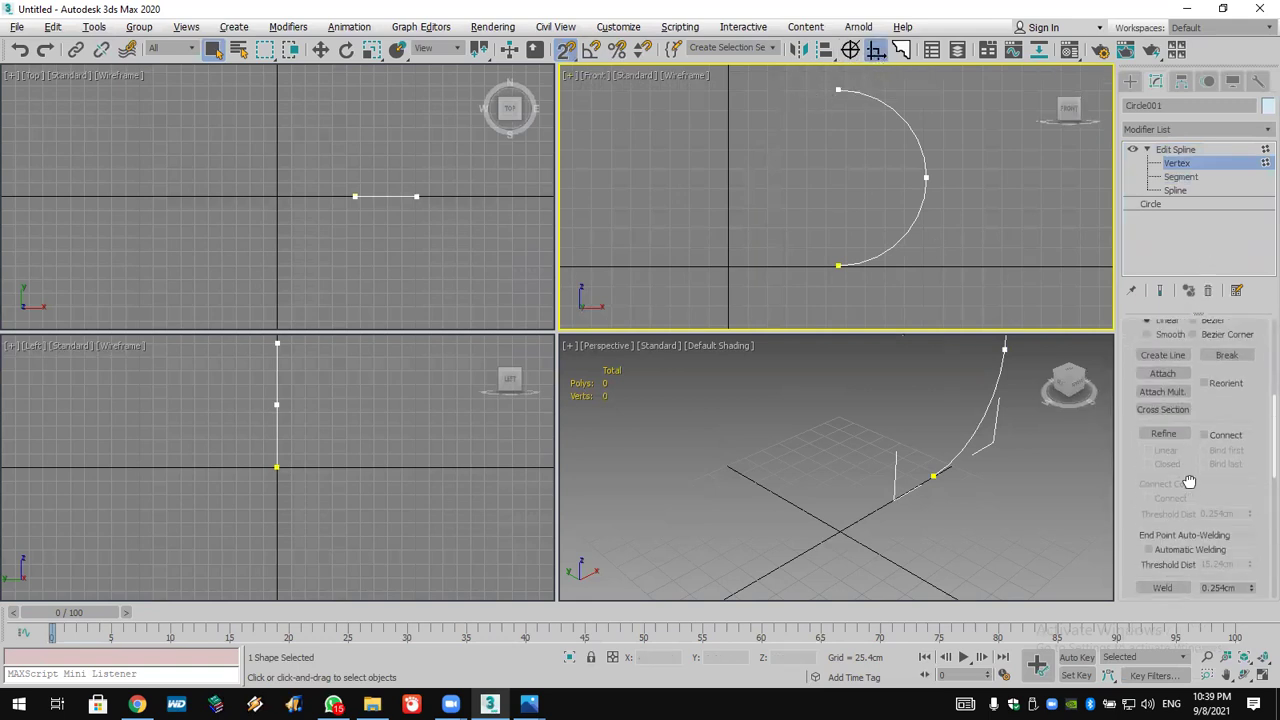
{"action": "left_click", "coordinate": [1164, 381]}
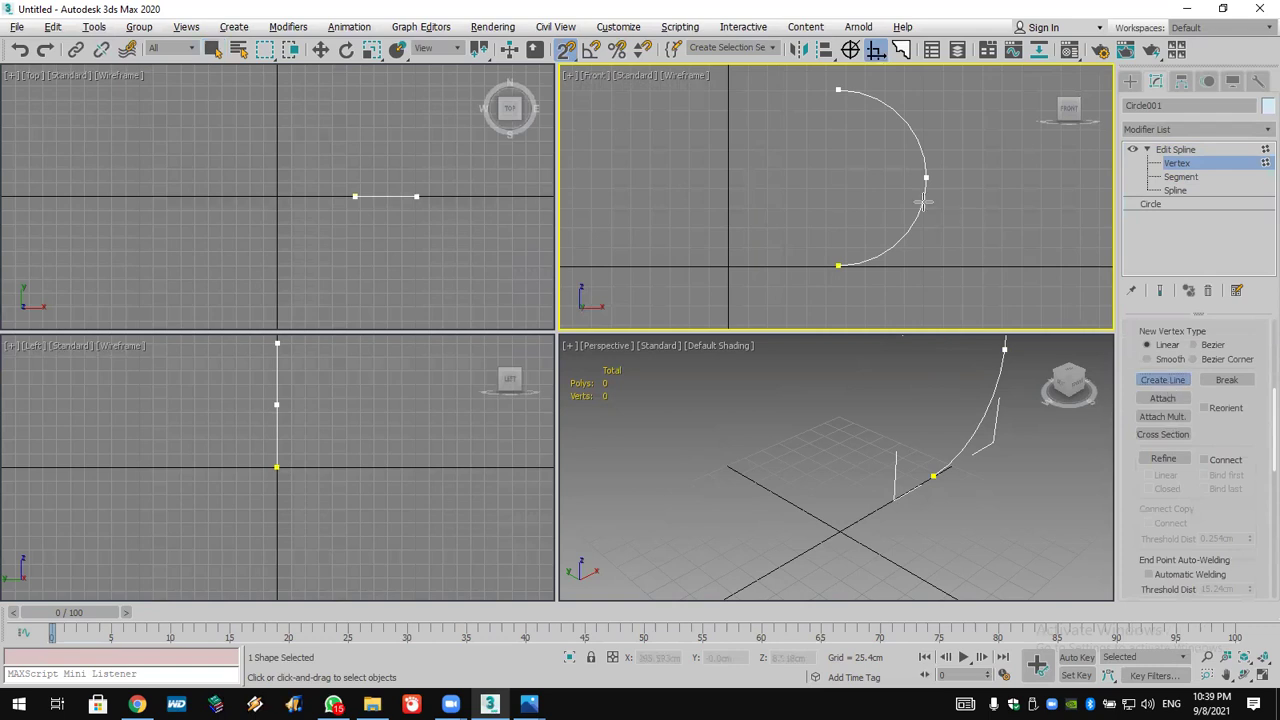
{"action": "left_click", "coordinate": [835, 90]}
{"action": "left_click", "coordinate": [778, 90]}
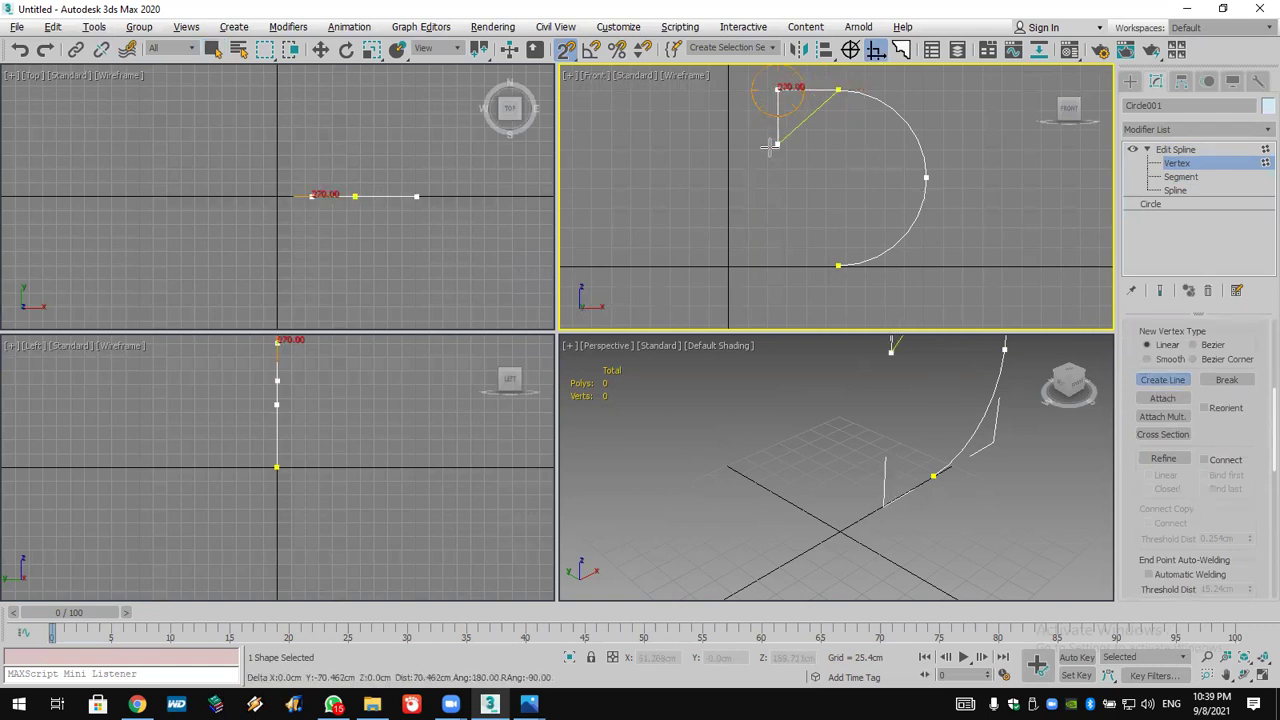
{"action": "left_click", "coordinate": [777, 155]}
{"action": "right_click", "coordinate": [790, 207]}
{"action": "left_click", "coordinate": [838, 265]}
{"action": "left_click", "coordinate": [665, 265]}
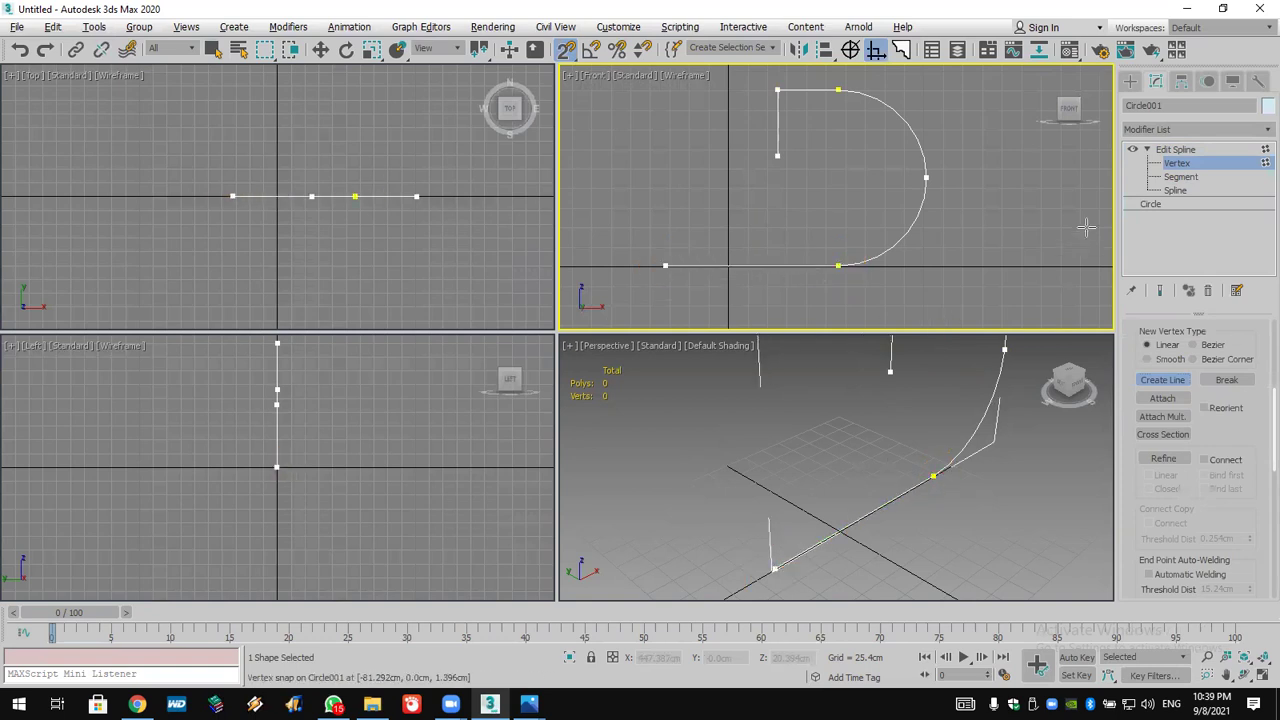
Weld all vertices of the shape with a 0.254 cm threshold, joining the straight lines to the arc
{"action": "key", "text": "w"}
{"action": "key", "text": "ctrl+a"}
{"action": "left_click_drag", "start_coordinate": [1194, 524], "coordinate": [1205, 398]}
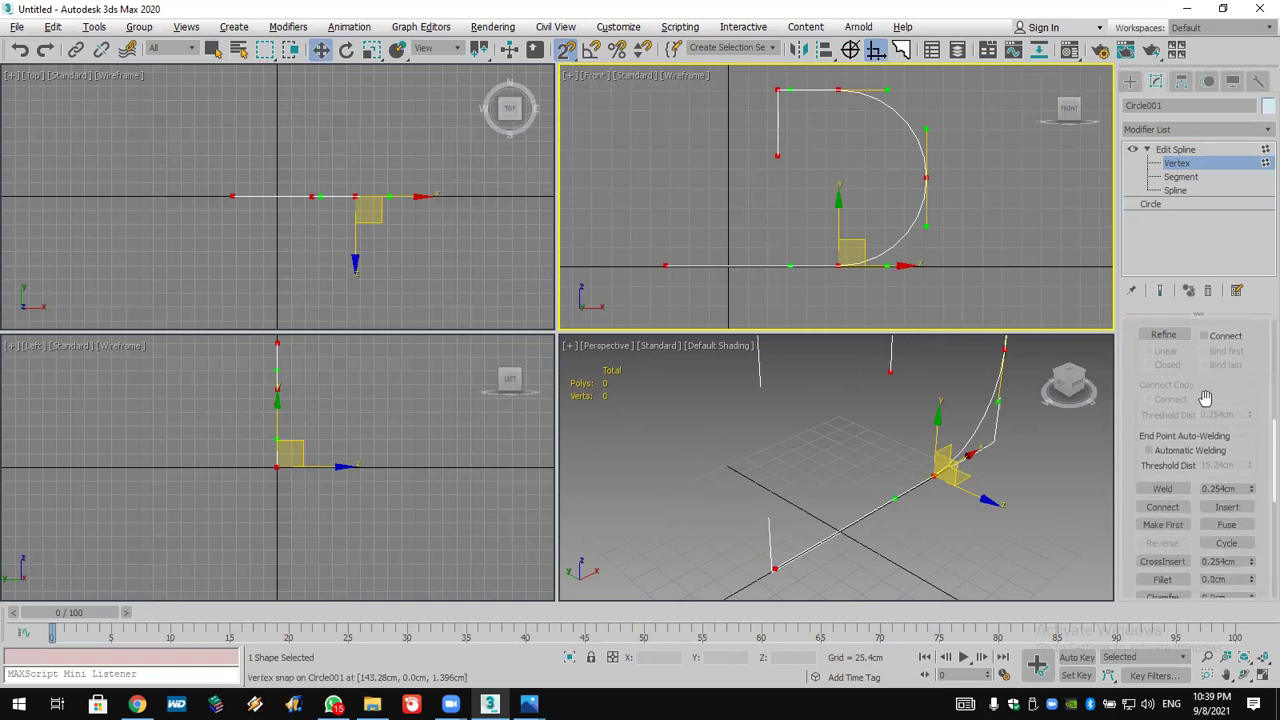
{"action": "left_click", "coordinate": [1163, 488]}
Outline the joined spline outward to make a closed profile of even thickness
{"action": "left_click", "coordinate": [1188, 191]}
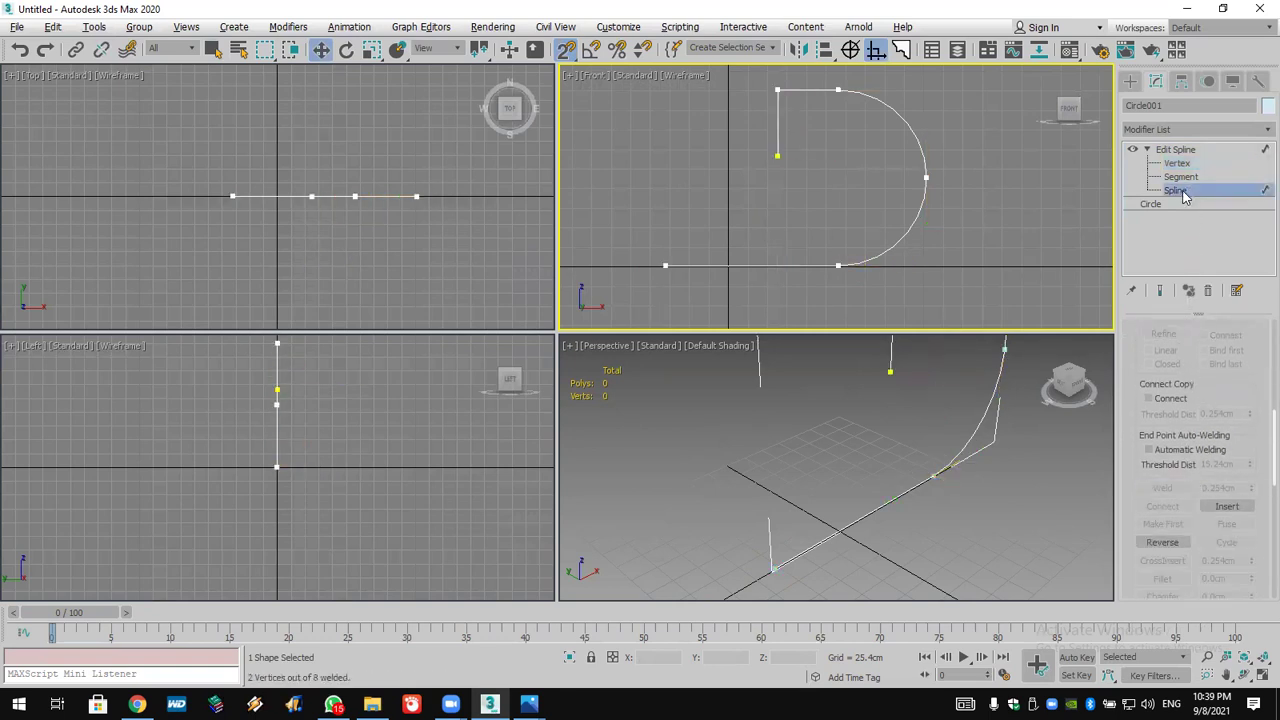
{"action": "scroll", "coordinate": [1156, 495], "scroll_direction": "down", "scroll_amount": 3}
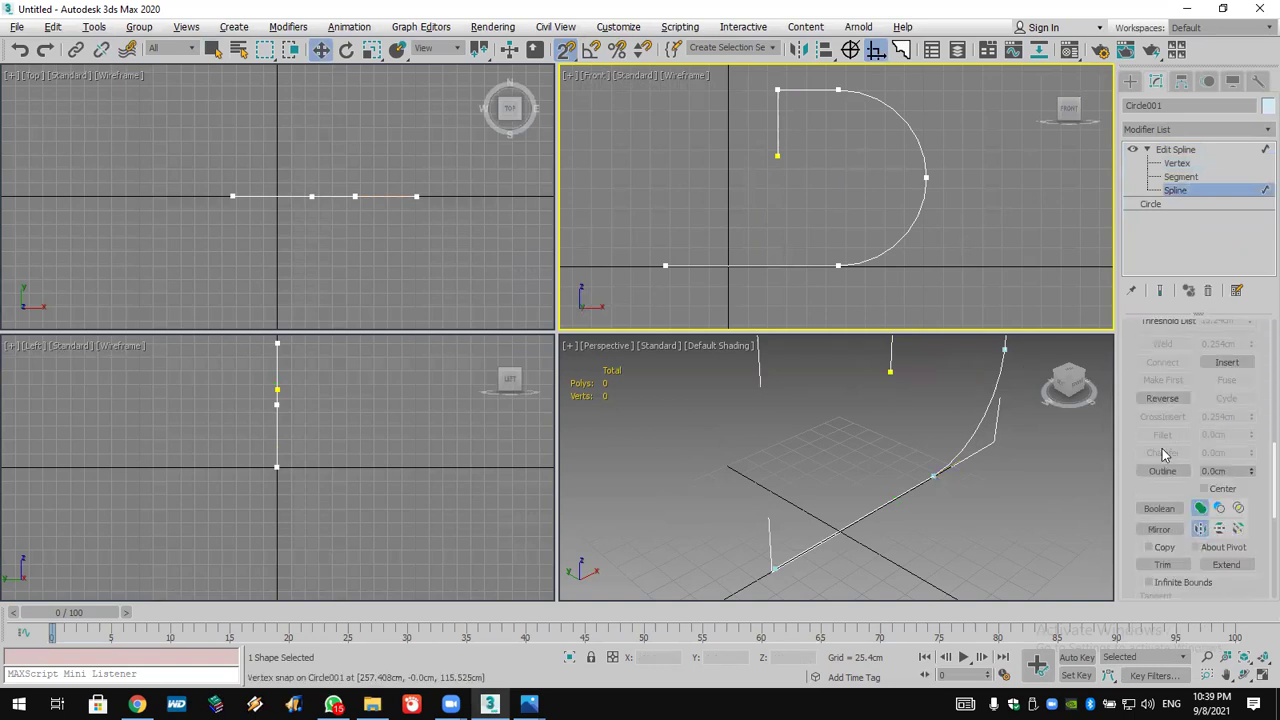
{"action": "left_click", "coordinate": [1161, 471]}
{"action": "left_click_drag", "start_coordinate": [727, 268], "coordinate": [742, 253]}
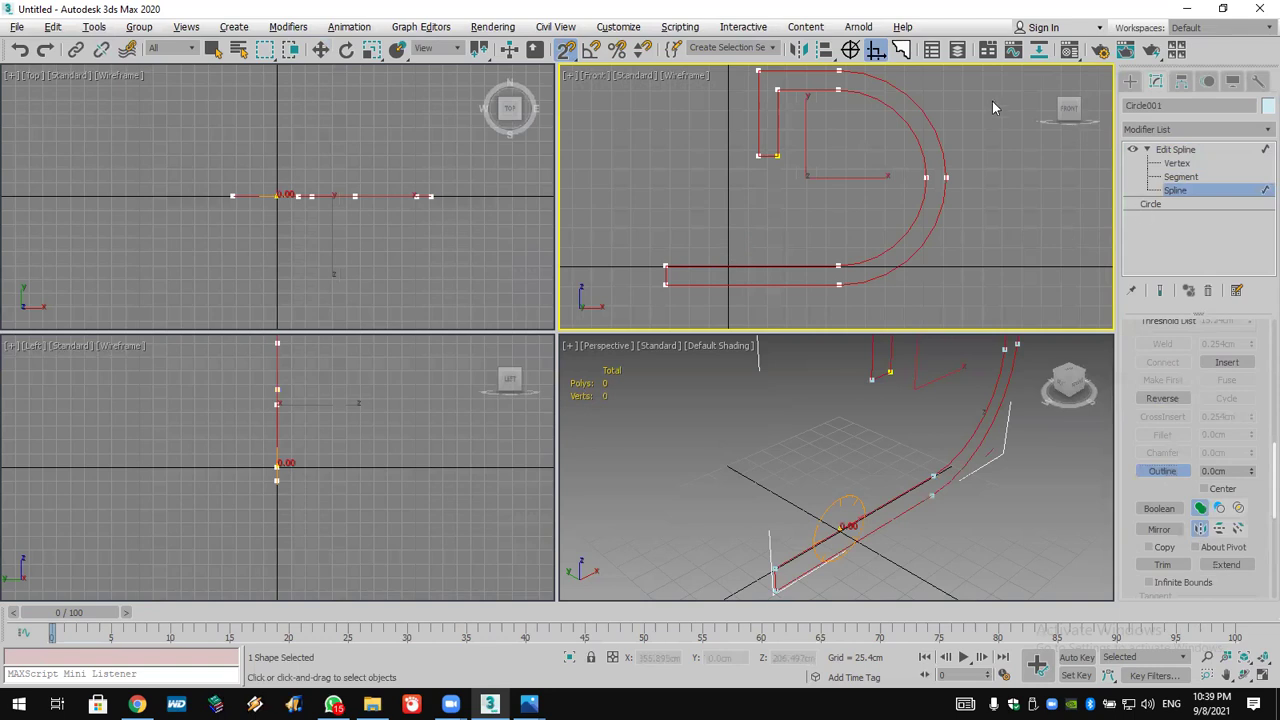
Extrude the closed seat profile by 2000 cm with 100 segments along its length
{"action": "left_click", "coordinate": [1144, 129]}
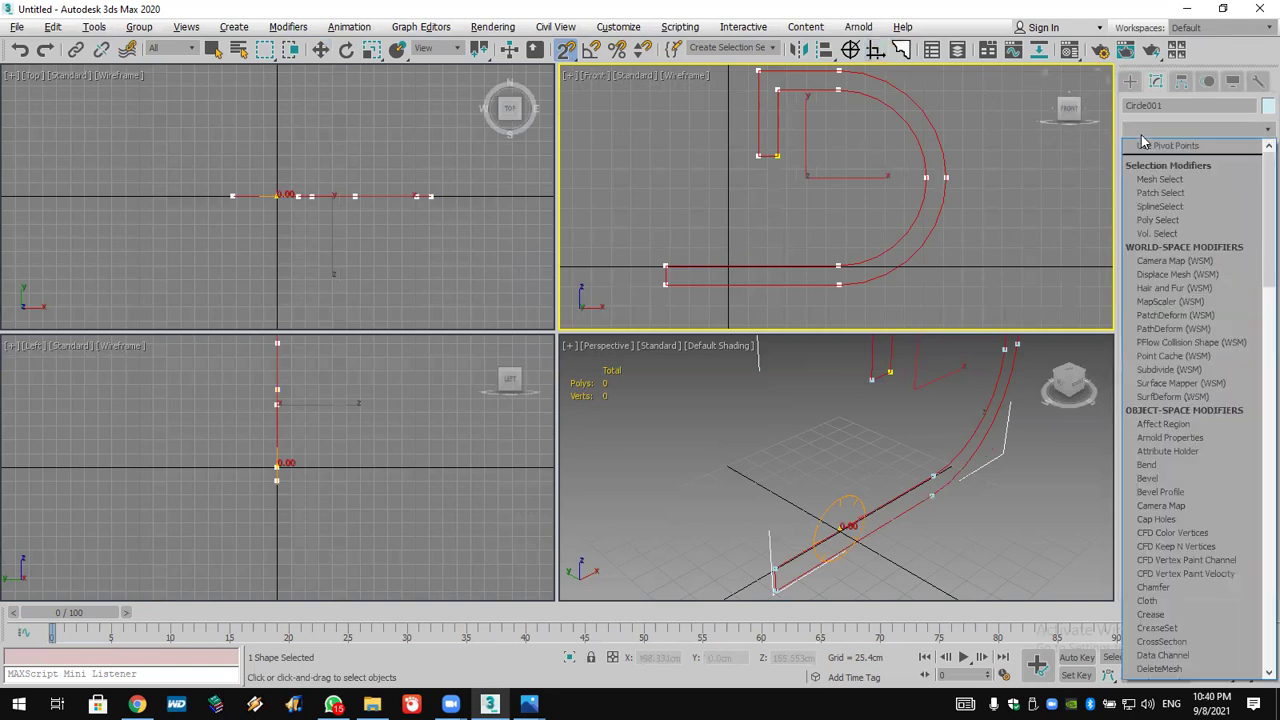
{"action": "scroll", "coordinate": [1160, 200], "scroll_direction": "down", "scroll_amount": 5}
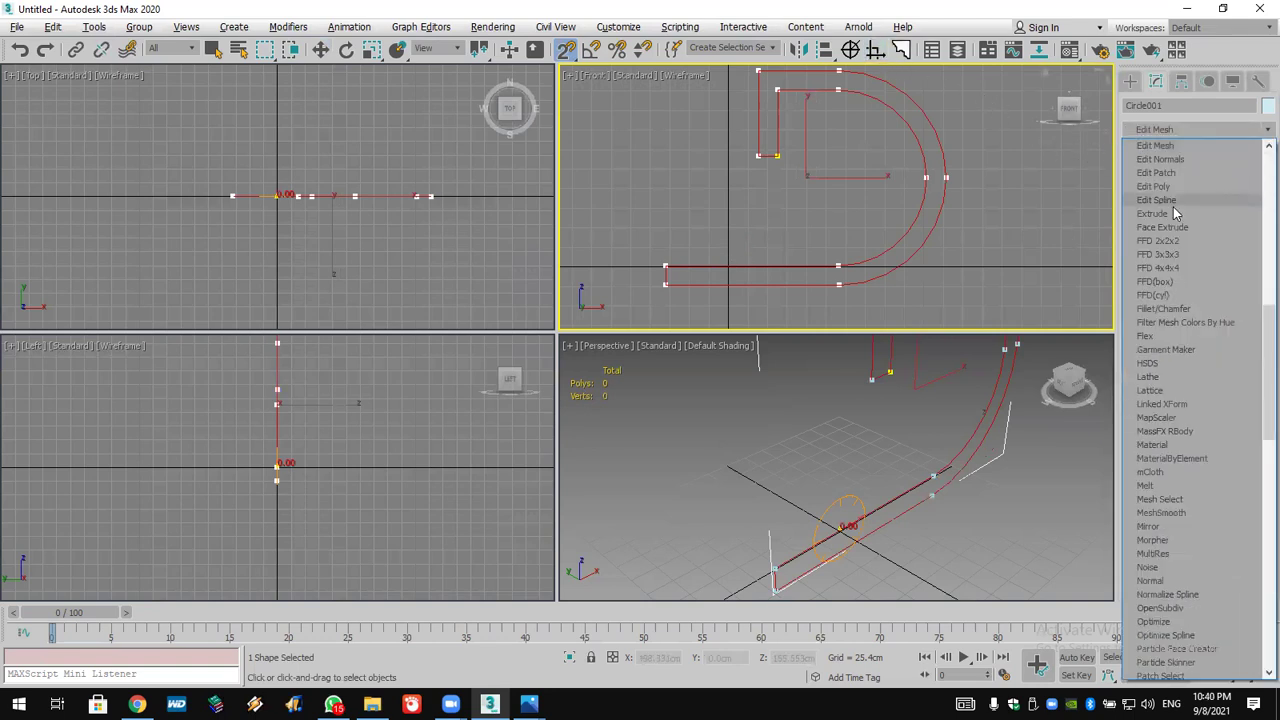
{"action": "left_click", "coordinate": [1064, 301]}
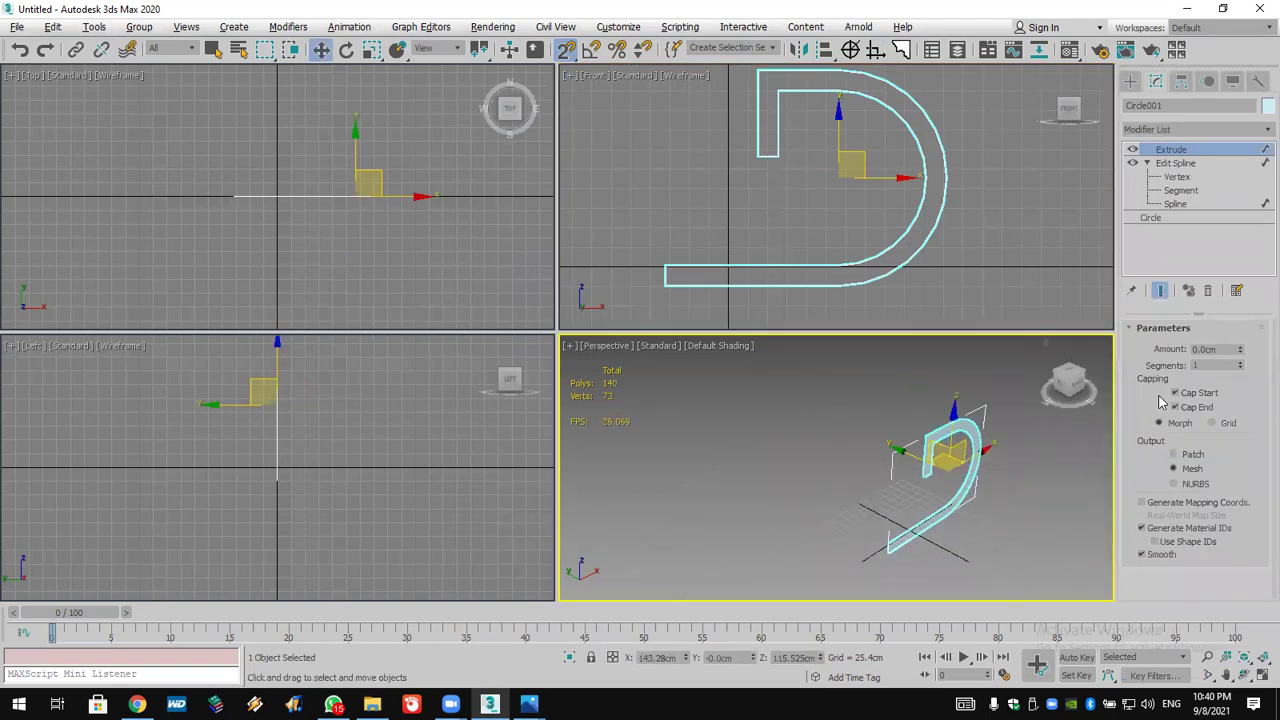
{"action": "left_click", "coordinate": [1227, 348]}
{"action": "type", "text": "2000"}
{"action": "key", "text": "Return"}
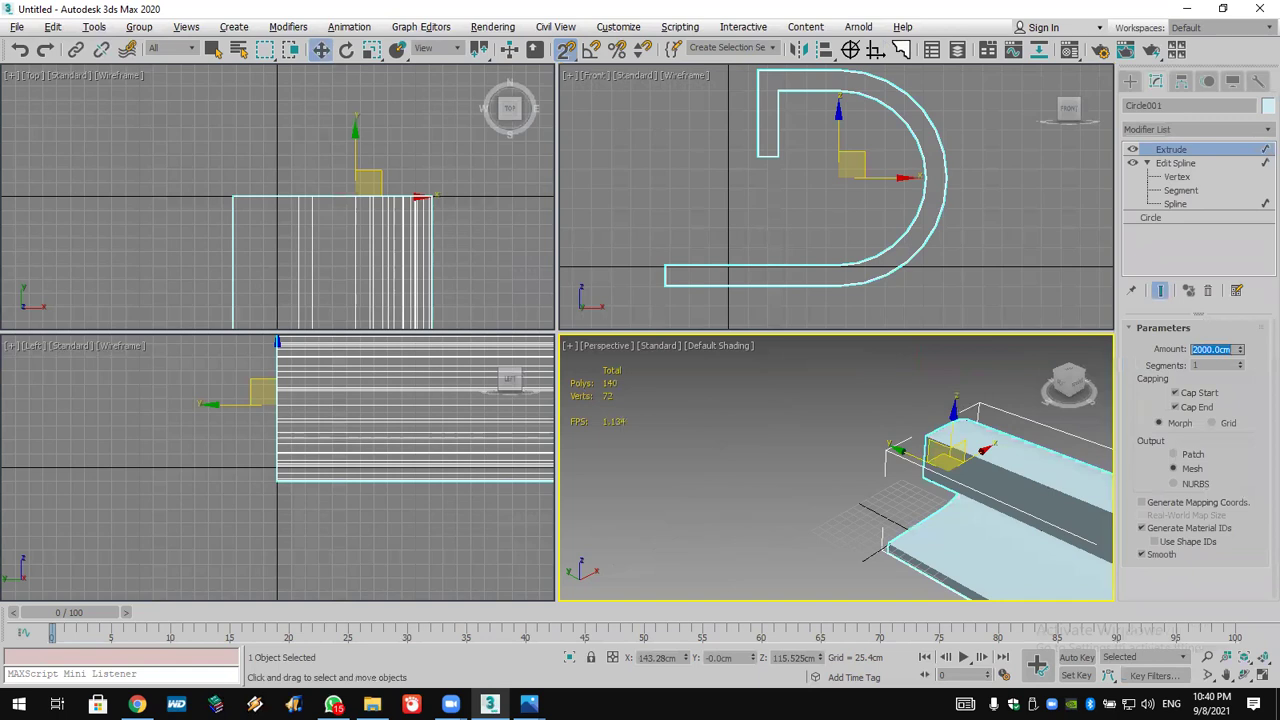
{"action": "key", "text": "Tab"}
{"action": "type", "text": "100"}
{"action": "key", "text": "Return"}
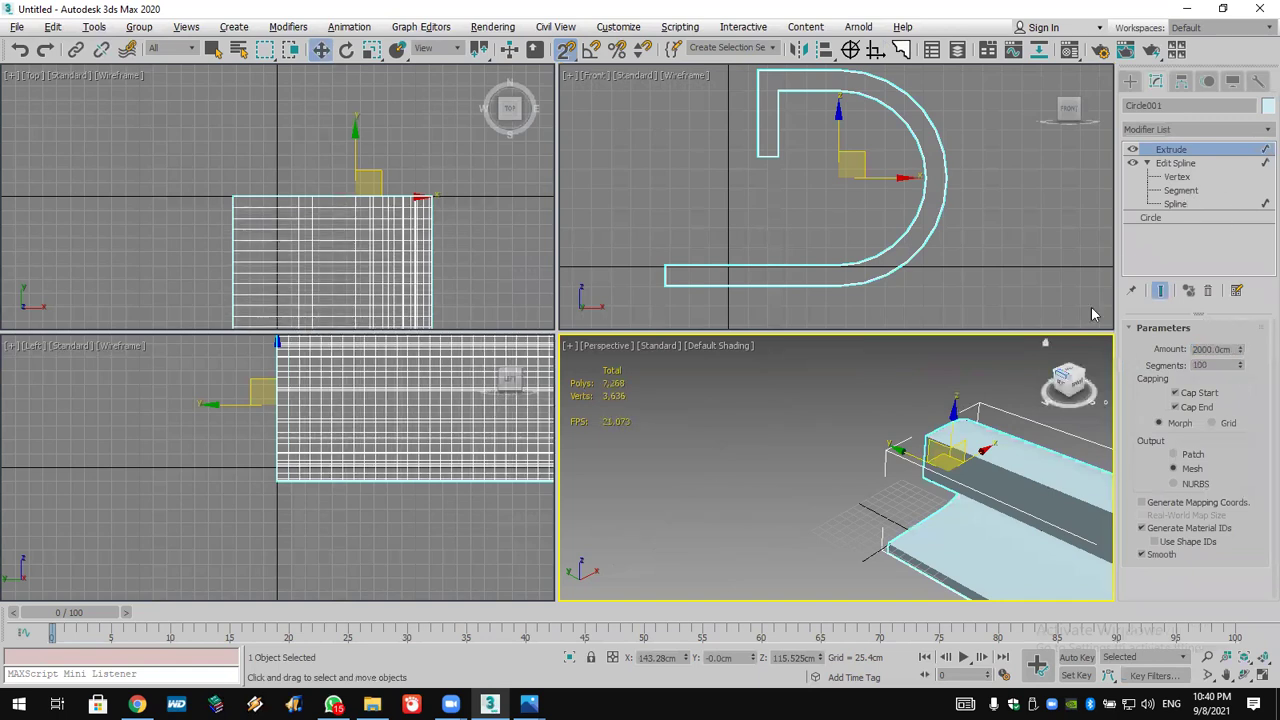
{"action": "scroll", "coordinate": [783, 420], "scroll_direction": "down", "scroll_amount": 5}
{"action": "scroll", "coordinate": [783, 420], "scroll_direction": "down", "scroll_amount": 1}
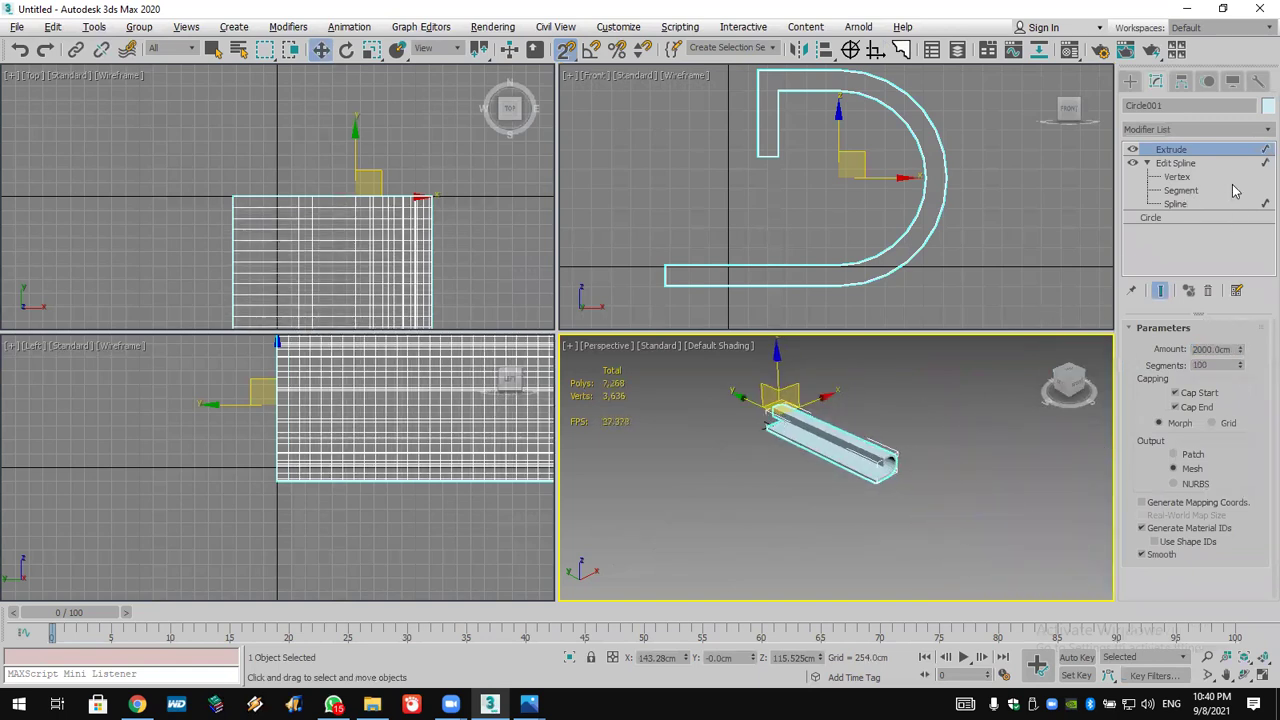
Add a Bend modifier to the extruded seat and set its angle to -90 around the Z axis
{"action": "left_click", "coordinate": [1210, 131]}
{"action": "scroll", "coordinate": [1190, 400], "scroll_direction": "down", "scroll_amount": 5}
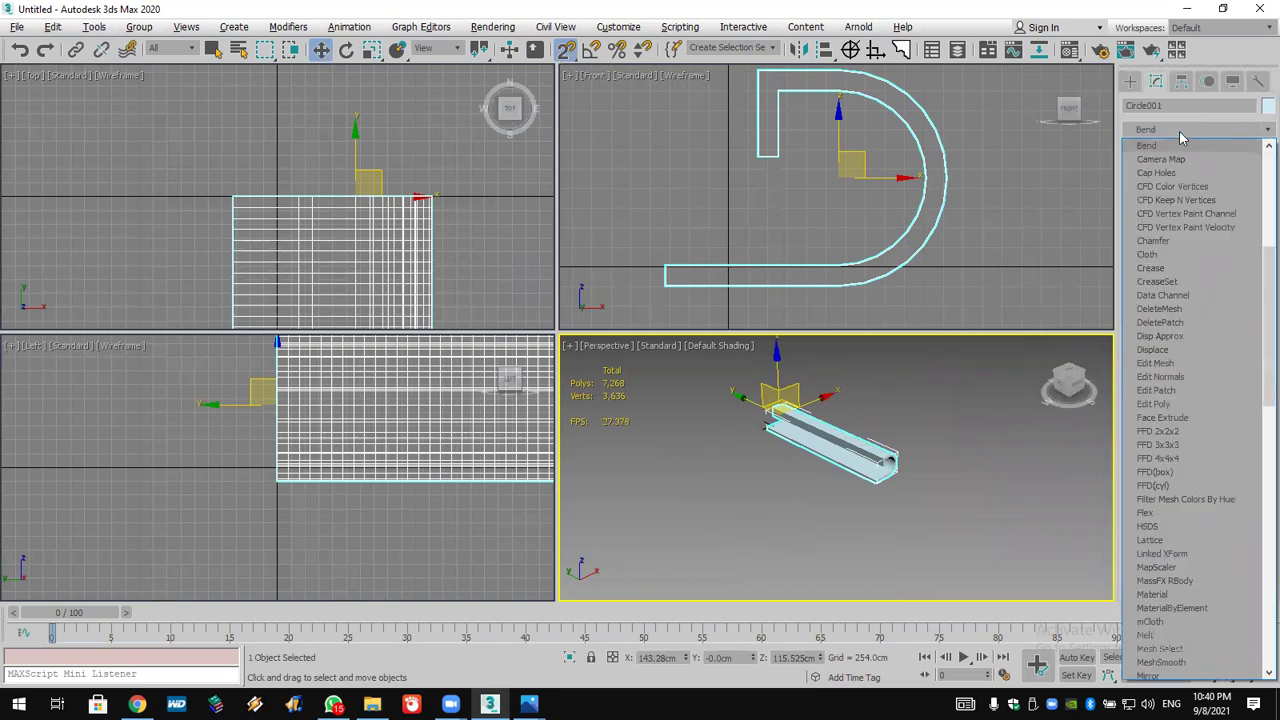
{"action": "left_click", "coordinate": [1177, 147]}
{"action": "left_click", "coordinate": [1206, 358]}
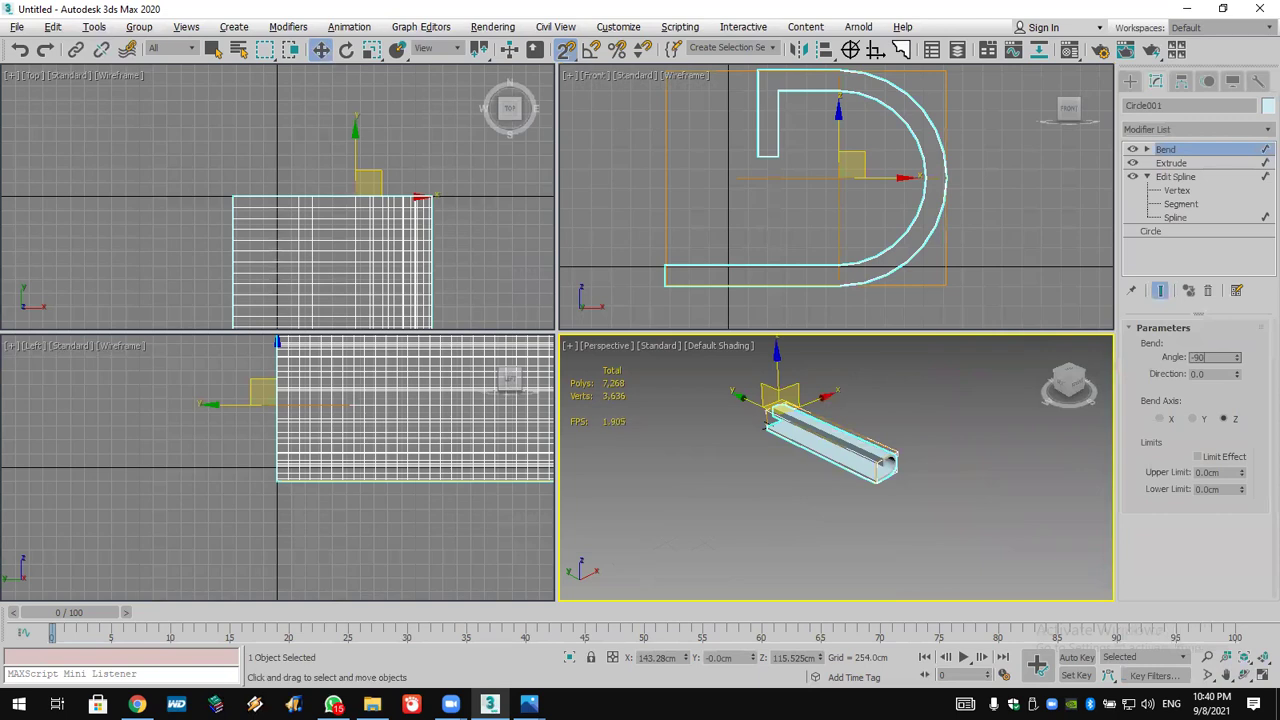
{"action": "type", "text": "-90"}
{"action": "key", "text": "Return"}
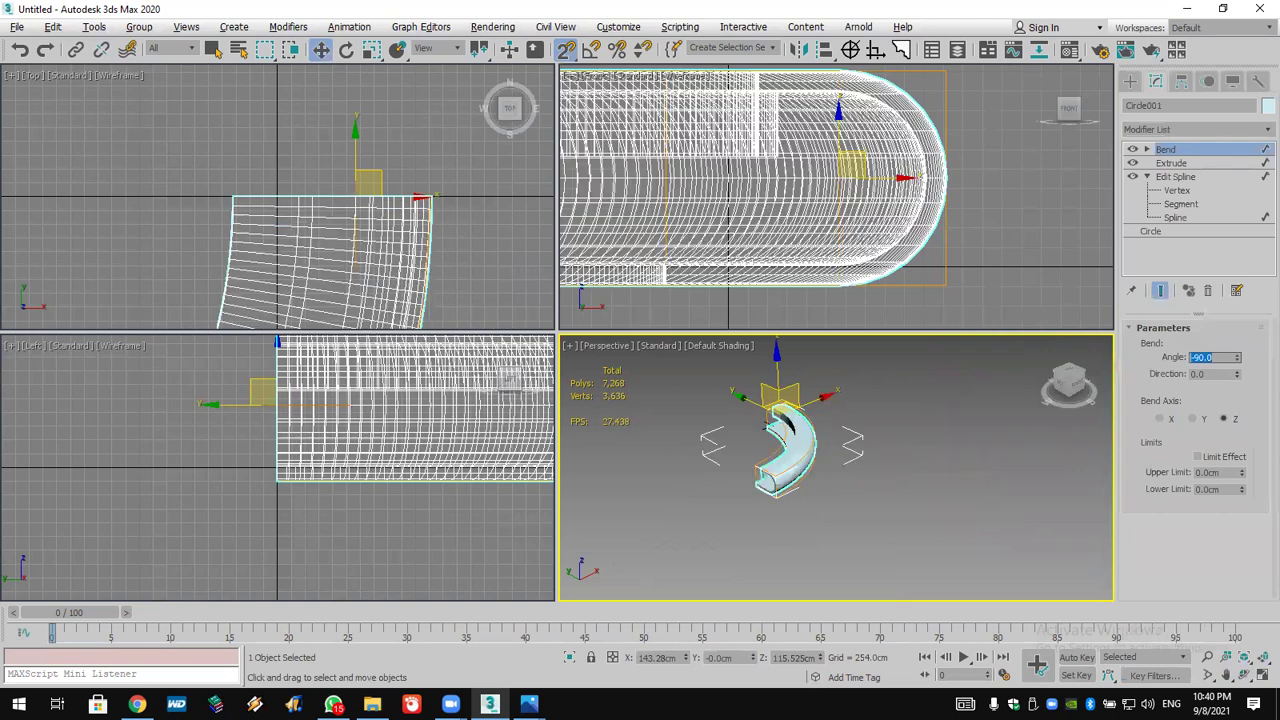
Limit the bend's effect to an upper limit of 1000 cm
{"action": "left_click", "coordinate": [1237, 472]}
{"action": "type", "text": "1000"}
{"action": "key", "text": "Return"}
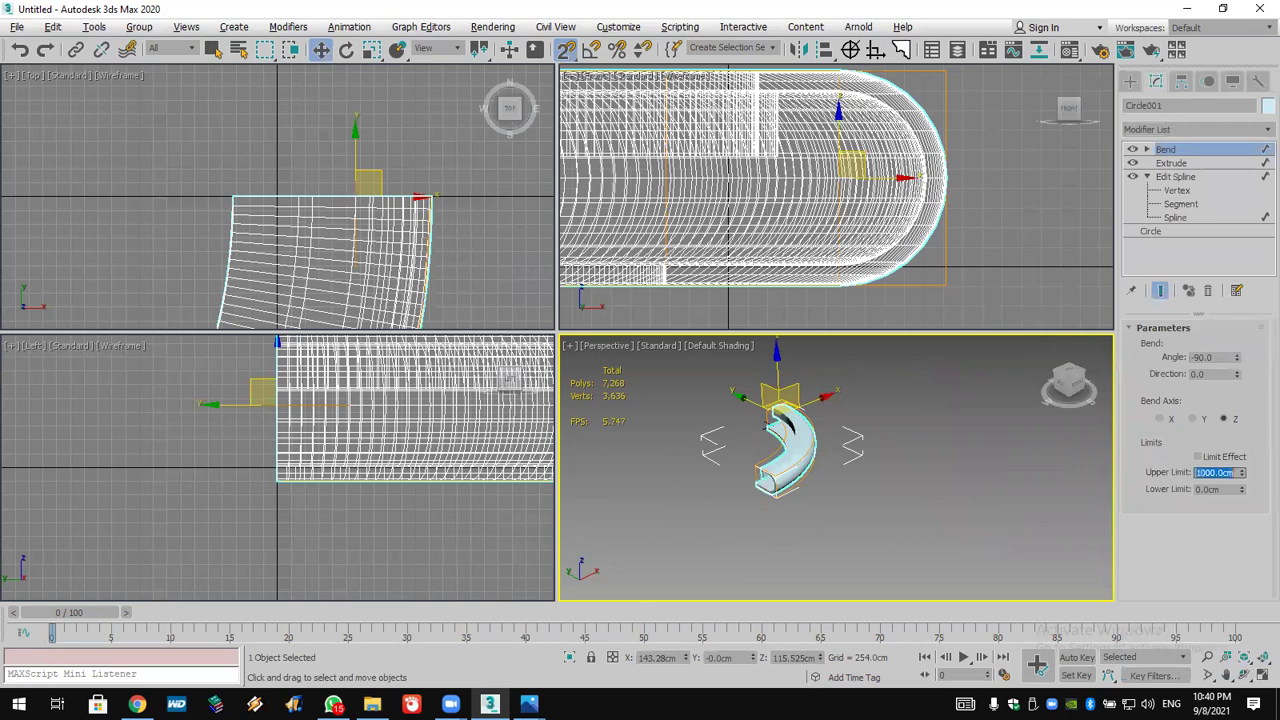
{"action": "left_click", "coordinate": [1230, 458]}
{"action": "left_click", "coordinate": [1244, 677]}
{"action": "left_click_drag", "start_coordinate": [820, 470], "coordinate": [762, 437]}
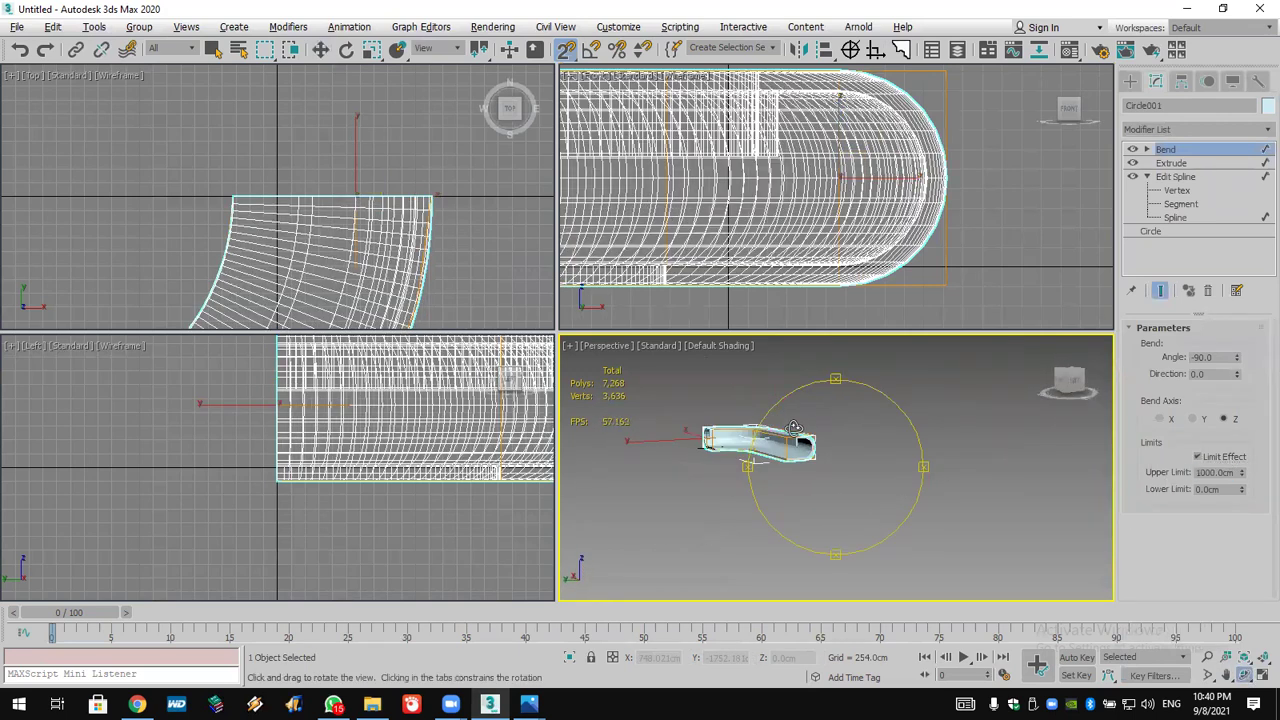
{"action": "scroll", "coordinate": [730, 440], "scroll_direction": "up", "scroll_amount": 6}
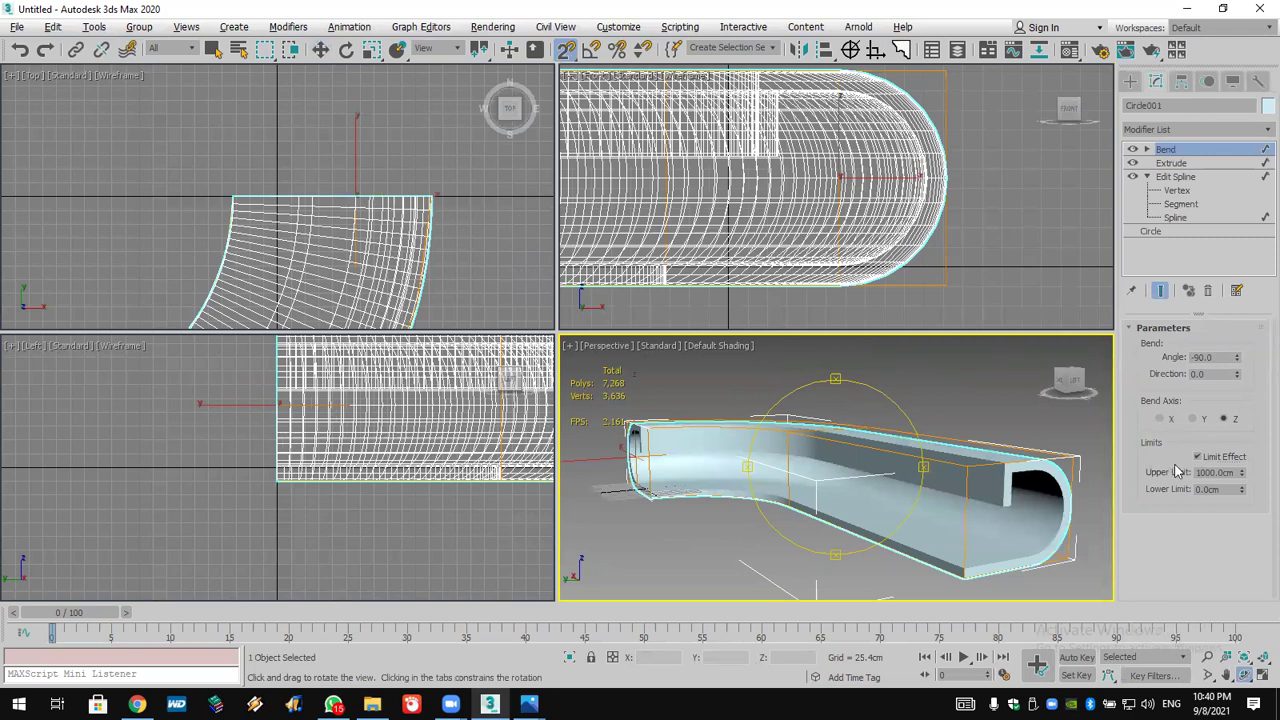
Compare the bent seat with the limit effect off and on, leaving the limit enabled
{"action": "left_click_drag", "start_coordinate": [1234, 470], "coordinate": [1178, 470]}
{"action": "left_click", "coordinate": [1218, 458]}
{"action": "left_click", "coordinate": [1218, 458]}
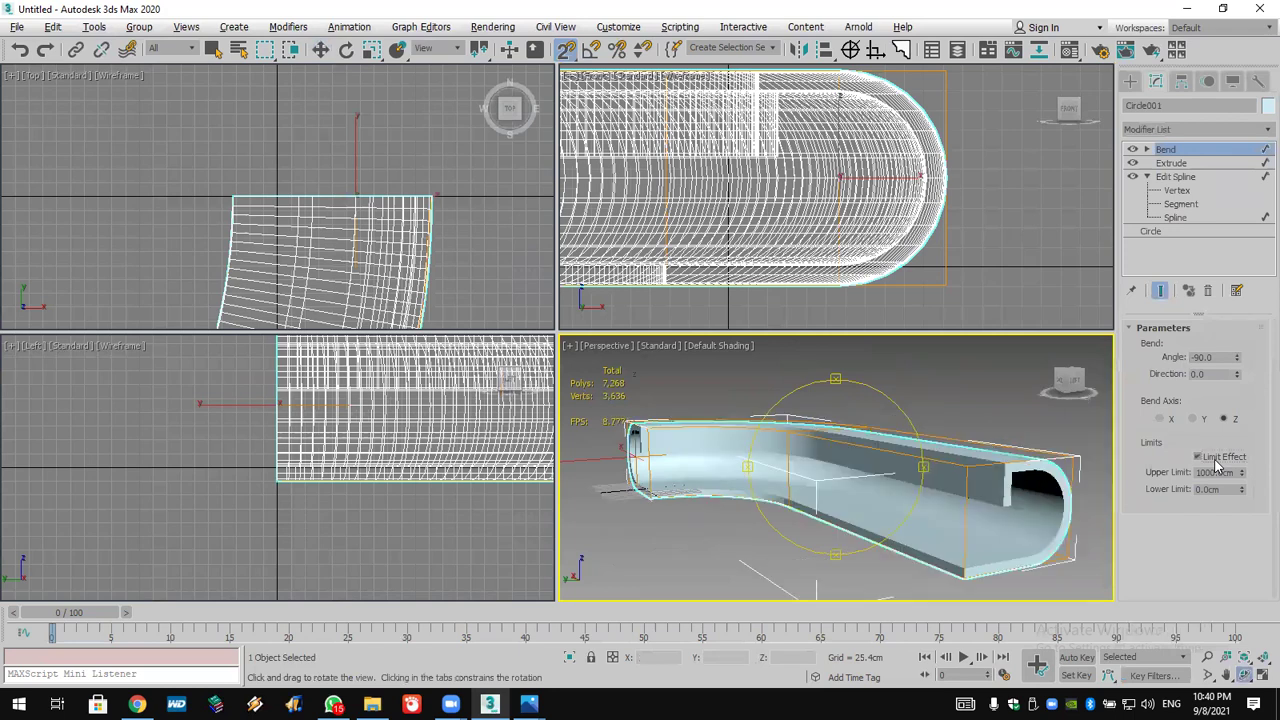
{"action": "left_click", "coordinate": [1218, 458]}
{"action": "left_click", "coordinate": [1218, 458]}
{"action": "left_click", "coordinate": [1218, 458]}
{"action": "left_click", "coordinate": [1218, 458]}
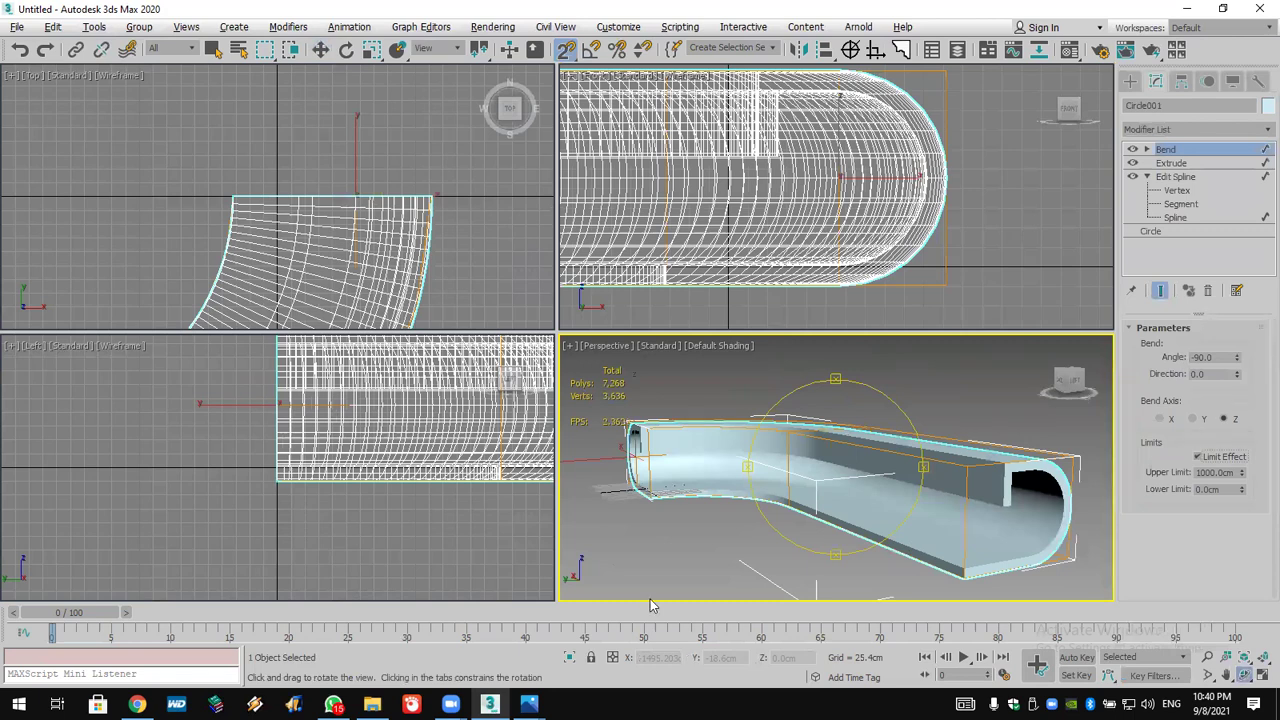
Check the reference photo in Photos, return to 3ds Max and delete the bent seat
{"action": "key", "text": "alt+Tab"}
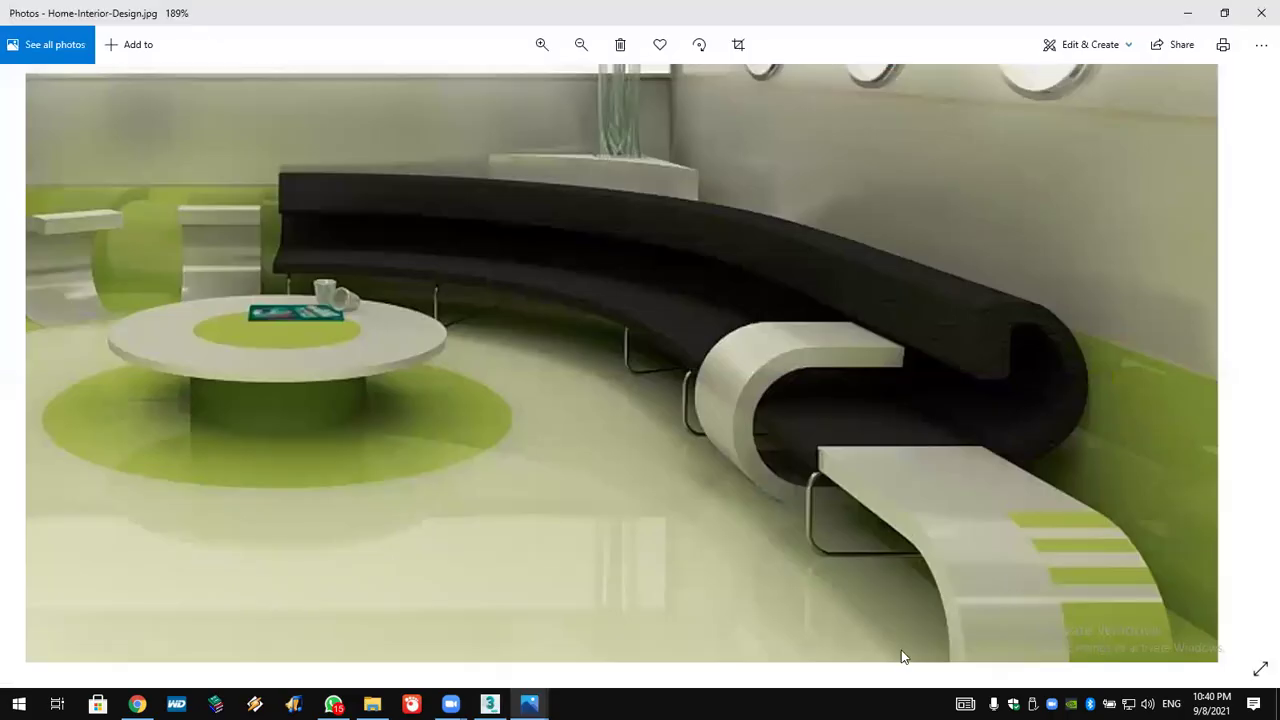
{"action": "left_click", "coordinate": [489, 704]}
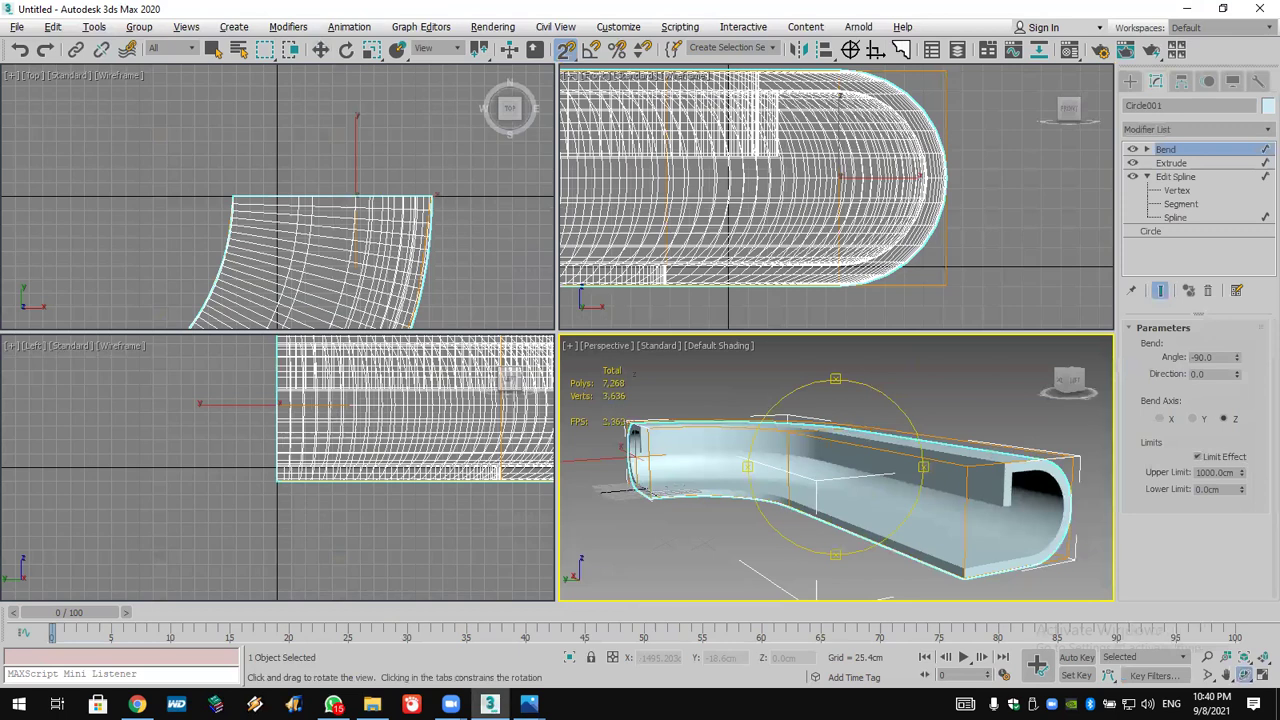
{"action": "key", "text": "Delete"}
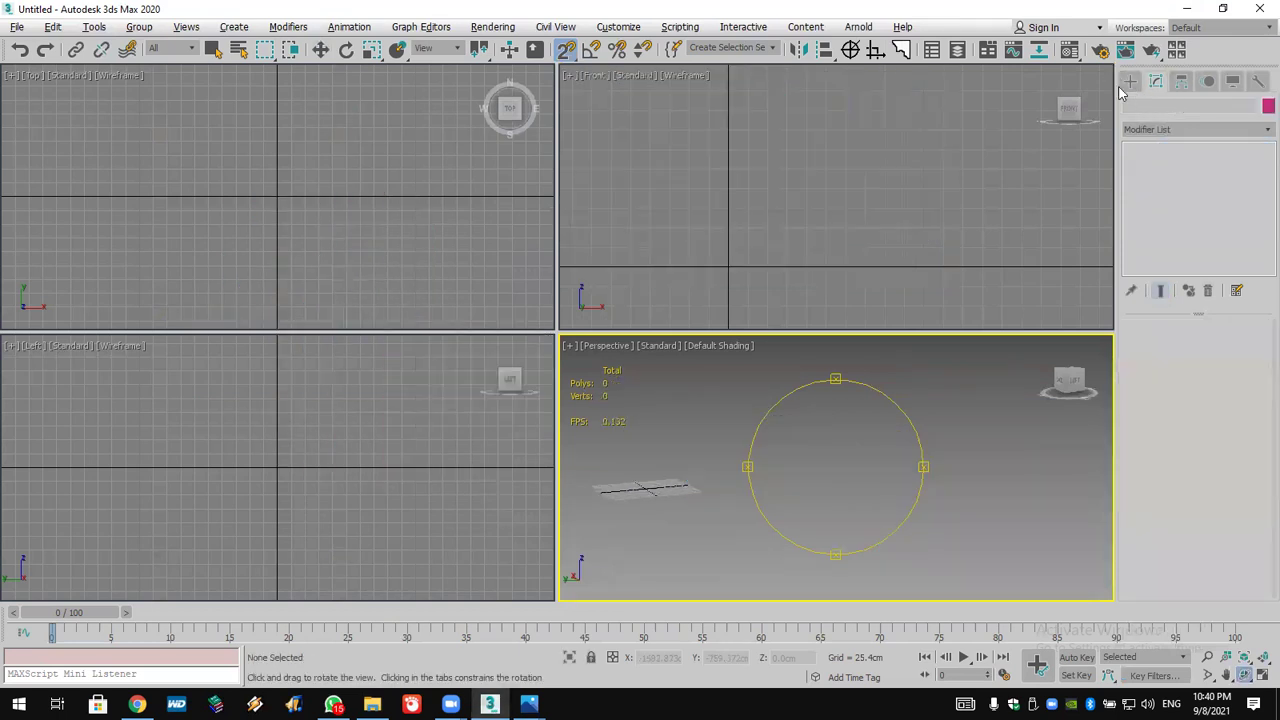
Draw an L-shaped line in the Front view with orthogonal snapping: a horizontal run to the right and a shorter vertical run down
{"action": "left_click", "coordinate": [1130, 81]}
{"action": "left_click", "coordinate": [1163, 190]}
{"action": "left_click", "coordinate": [875, 50]}
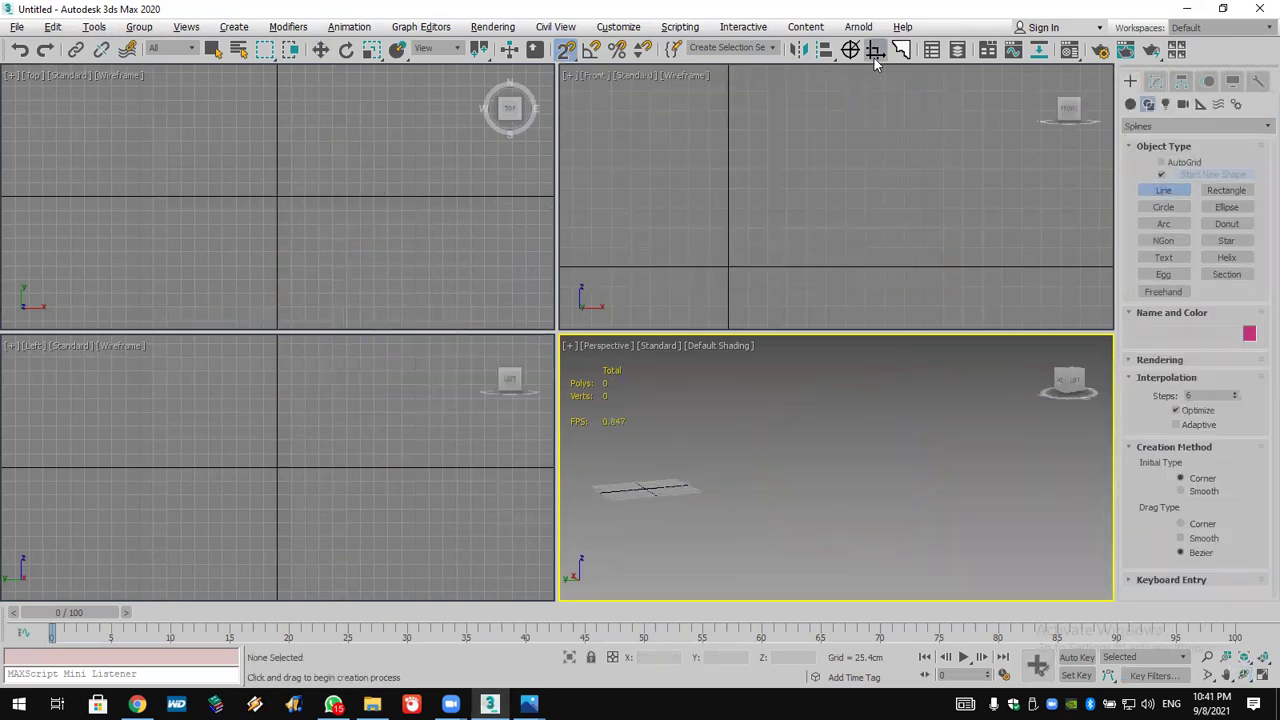
{"action": "left_click", "coordinate": [677, 131]}
{"action": "left_click", "coordinate": [840, 131]}
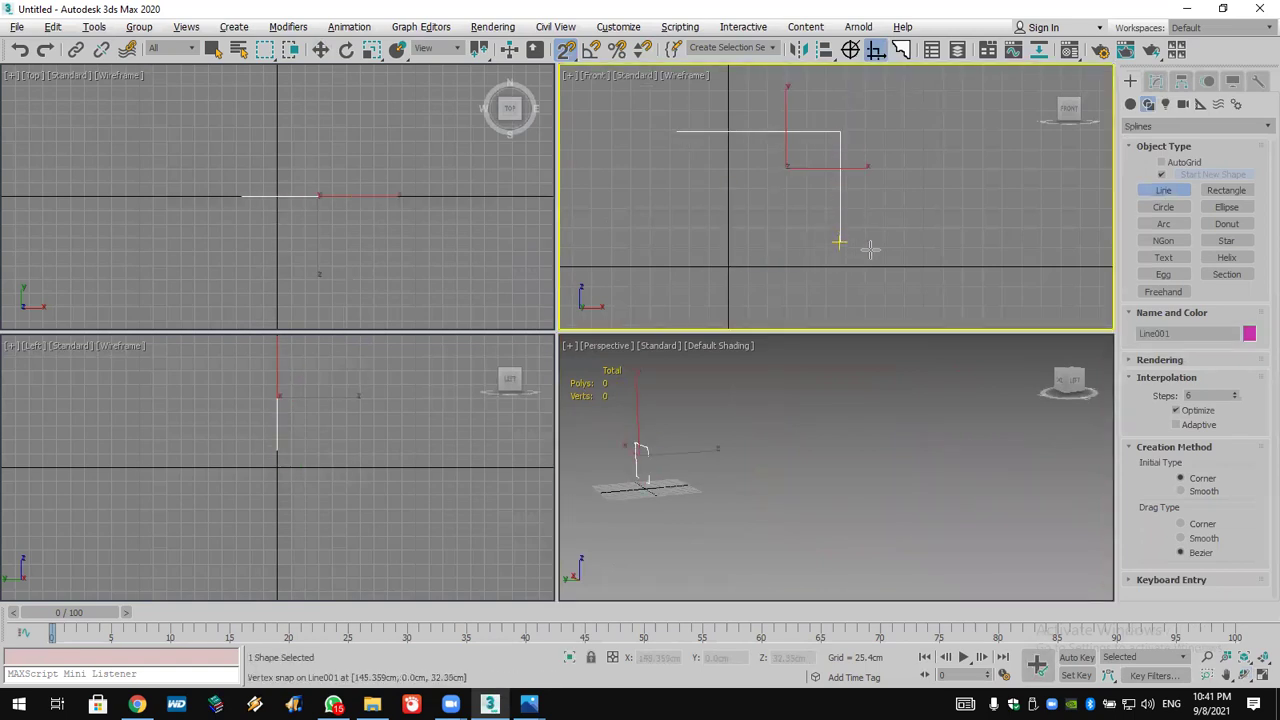
{"action": "middle_click_drag", "start_coordinate": [801, 216], "coordinate": [843, 263]}
{"action": "scroll", "coordinate": [843, 263], "scroll_direction": "up", "scroll_amount": 3}
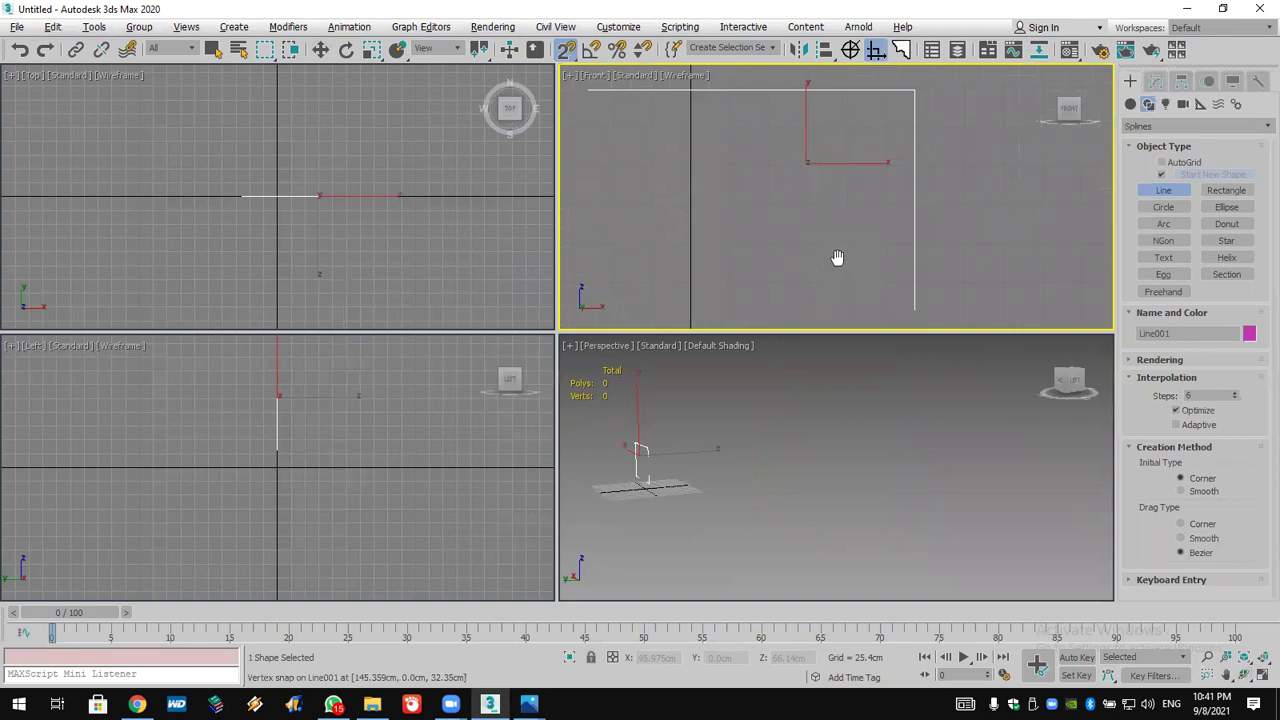
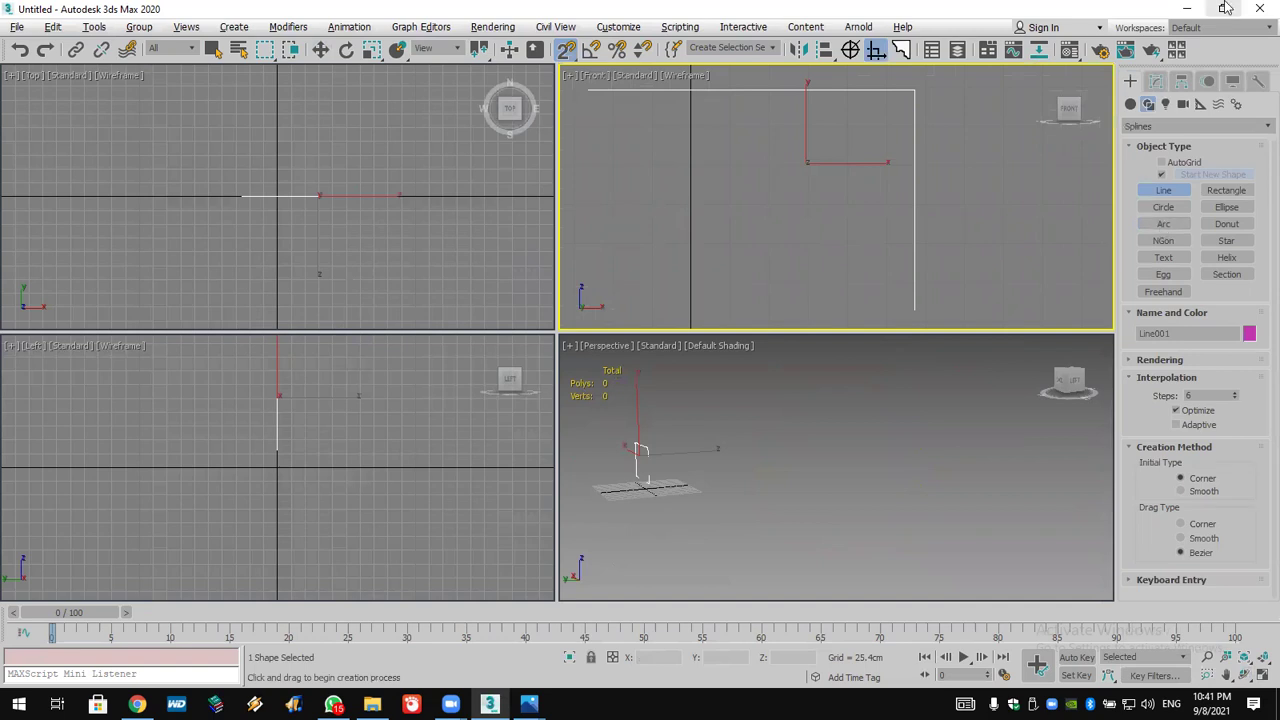
{"action": "middle_click_drag", "start_coordinate": [831, 357], "coordinate": [803, 401]}
{"action": "scroll", "coordinate": [745, 468], "scroll_direction": "up", "scroll_amount": 4}
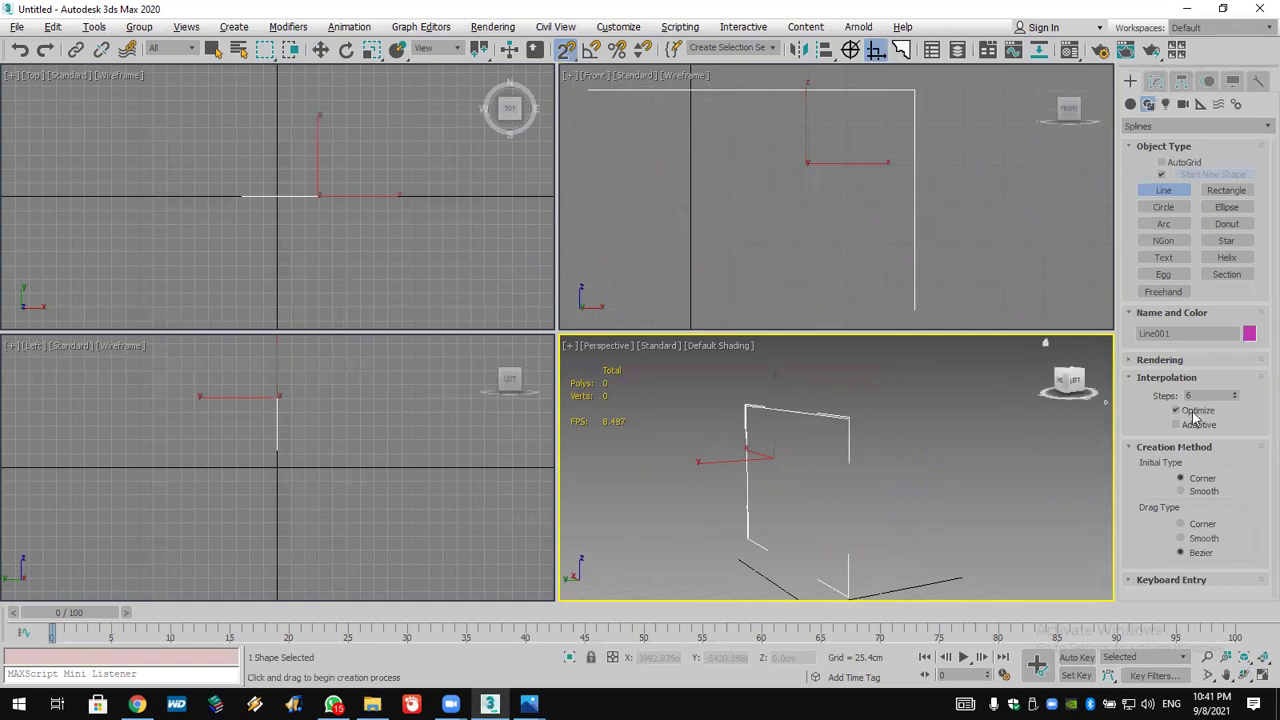
Fillet the line's upper-right corner vertex with a large radius, about 40% of the vertical leg's length
{"action": "left_click", "coordinate": [1155, 81]}
{"action": "key", "text": "1"}
{"action": "left_click_drag", "start_coordinate": [988, 80], "coordinate": [848, 126]}
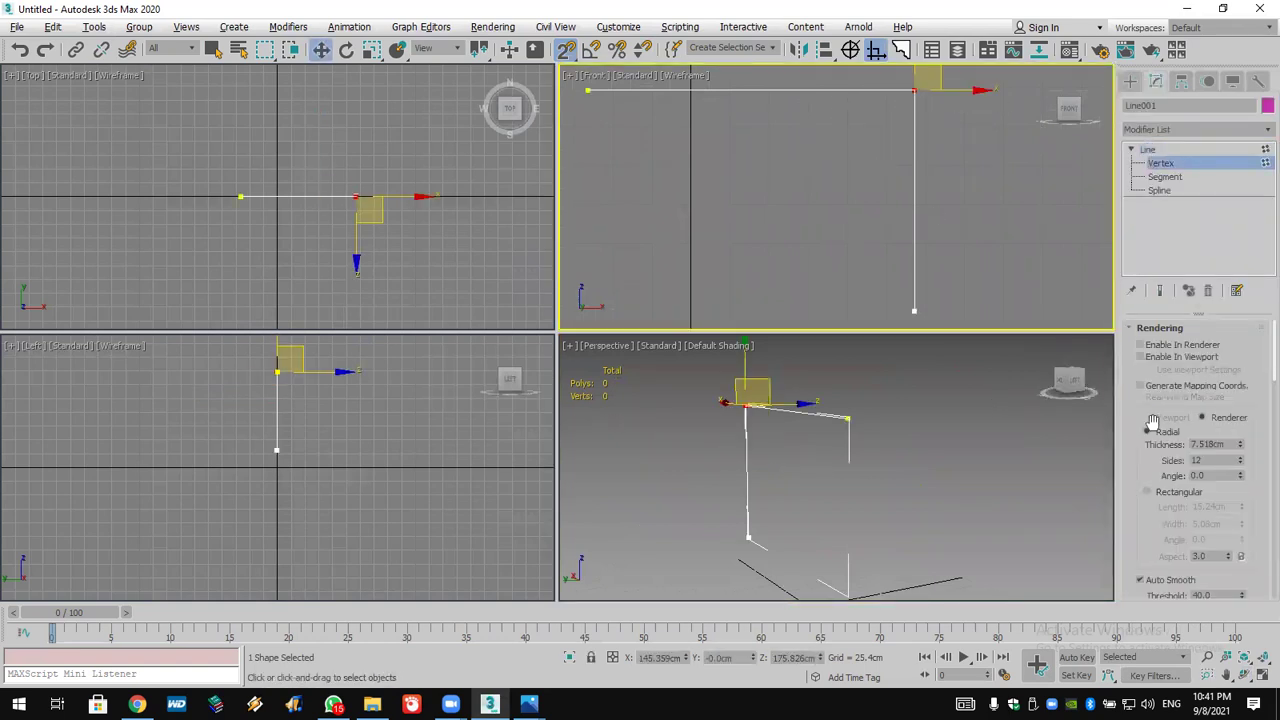
{"action": "left_click_drag", "start_coordinate": [1162, 496], "coordinate": [1165, 376]}
{"action": "scroll", "coordinate": [1165, 376], "scroll_direction": "down", "scroll_amount": 5}
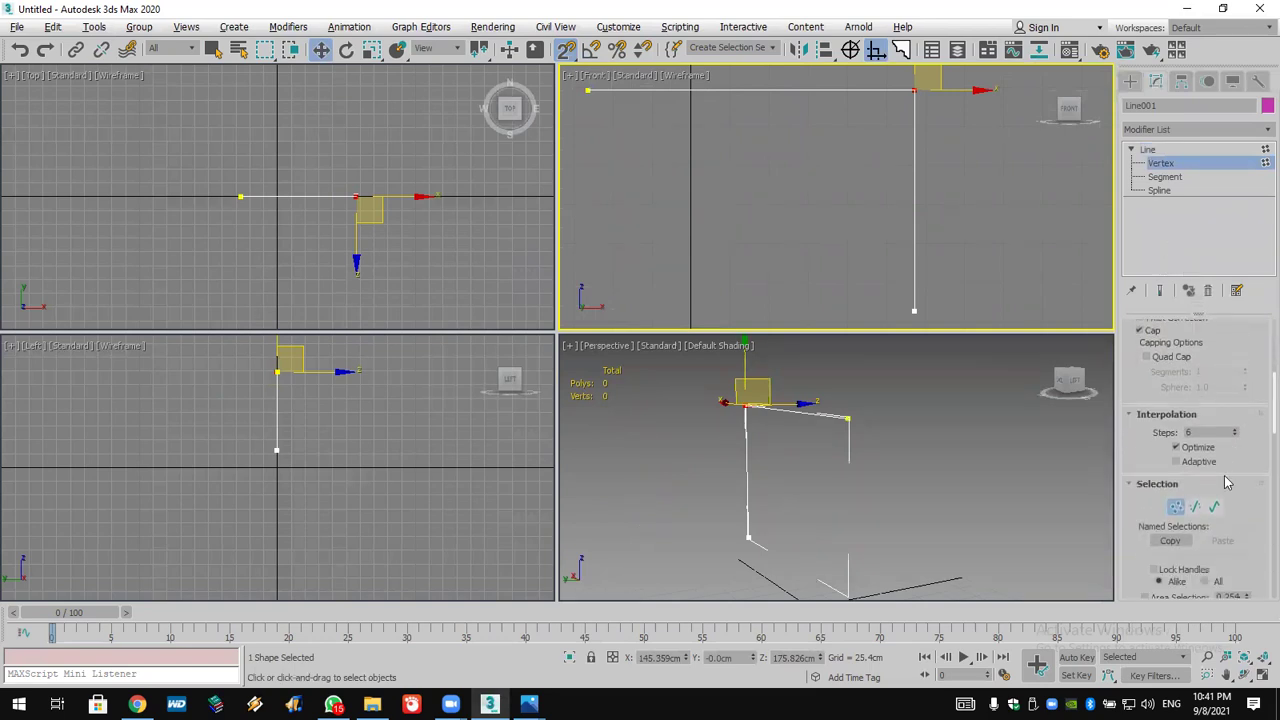
{"action": "scroll", "coordinate": [1140, 508], "scroll_direction": "down", "scroll_amount": 10}
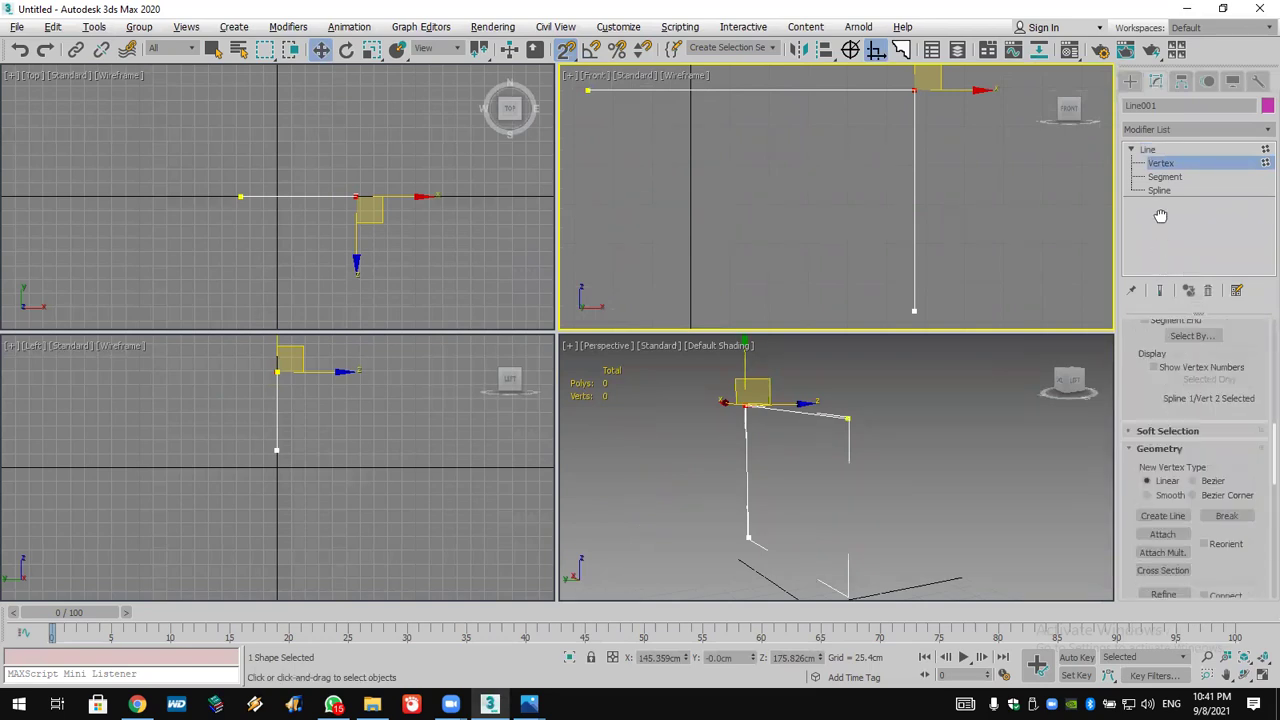
{"action": "scroll", "coordinate": [1195, 545], "scroll_direction": "down", "scroll_amount": 5}
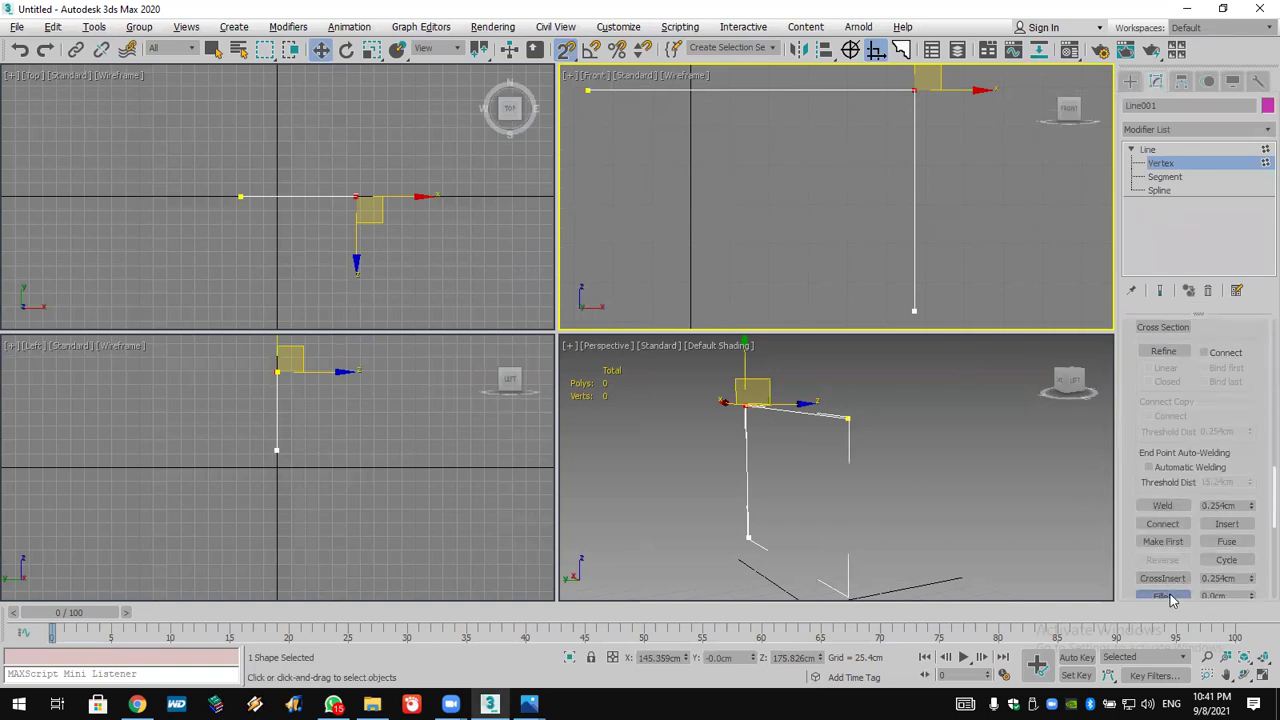
{"action": "left_click", "coordinate": [1162, 595]}
{"action": "left_click_drag", "start_coordinate": [916, 90], "coordinate": [912, 20]}
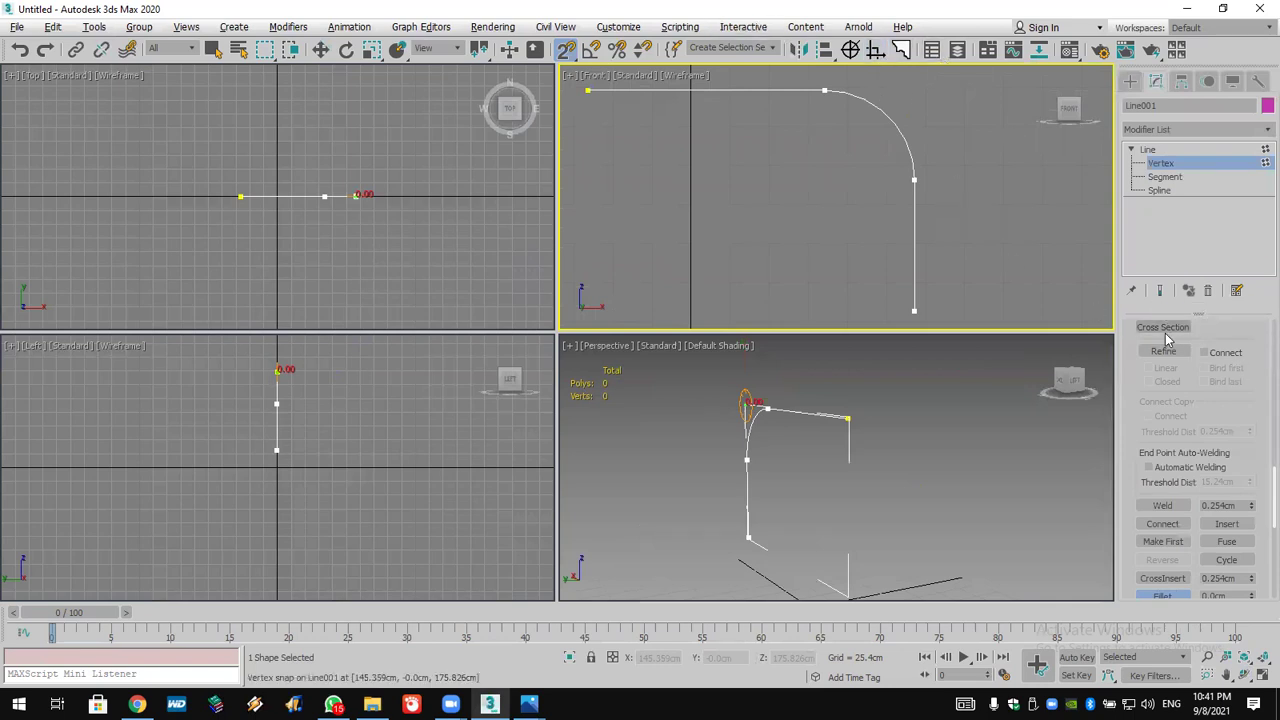
Turn on adaptive interpolation for the line to smooth its rounded corner
{"action": "scroll", "coordinate": [1152, 400], "scroll_direction": "up", "scroll_amount": 5}
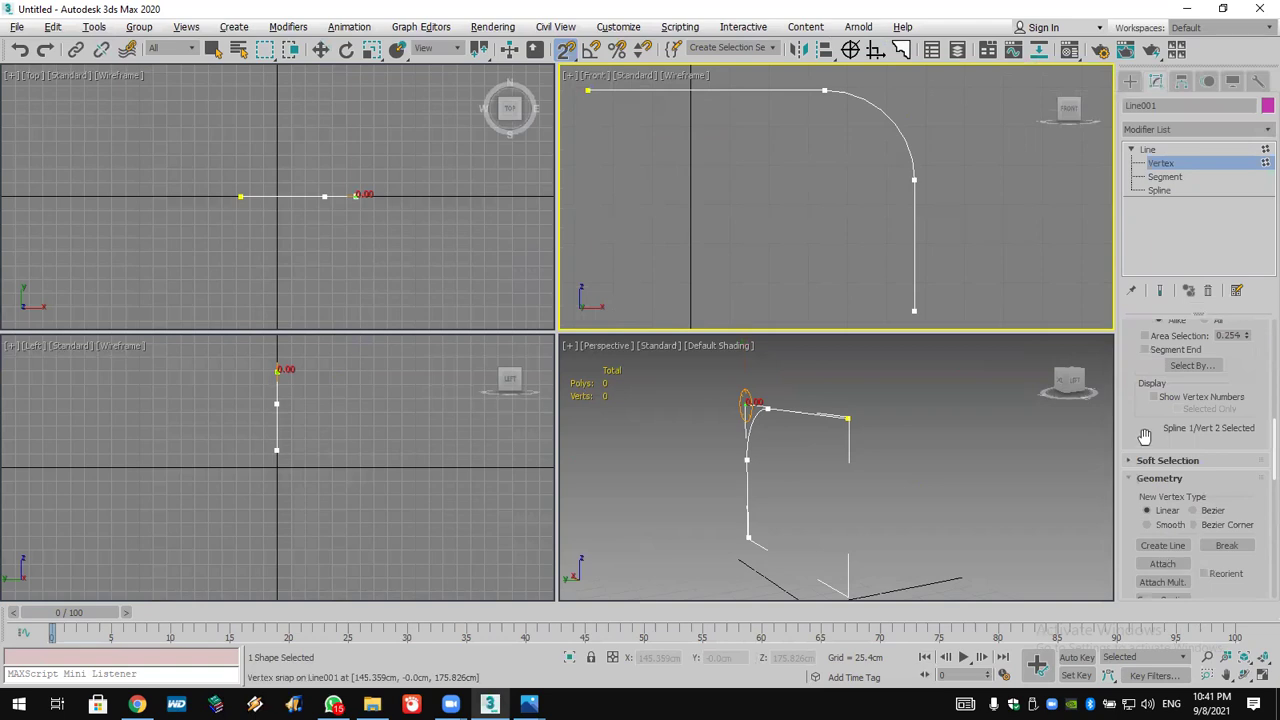
{"action": "scroll", "coordinate": [1145, 434], "scroll_direction": "up", "scroll_amount": 5}
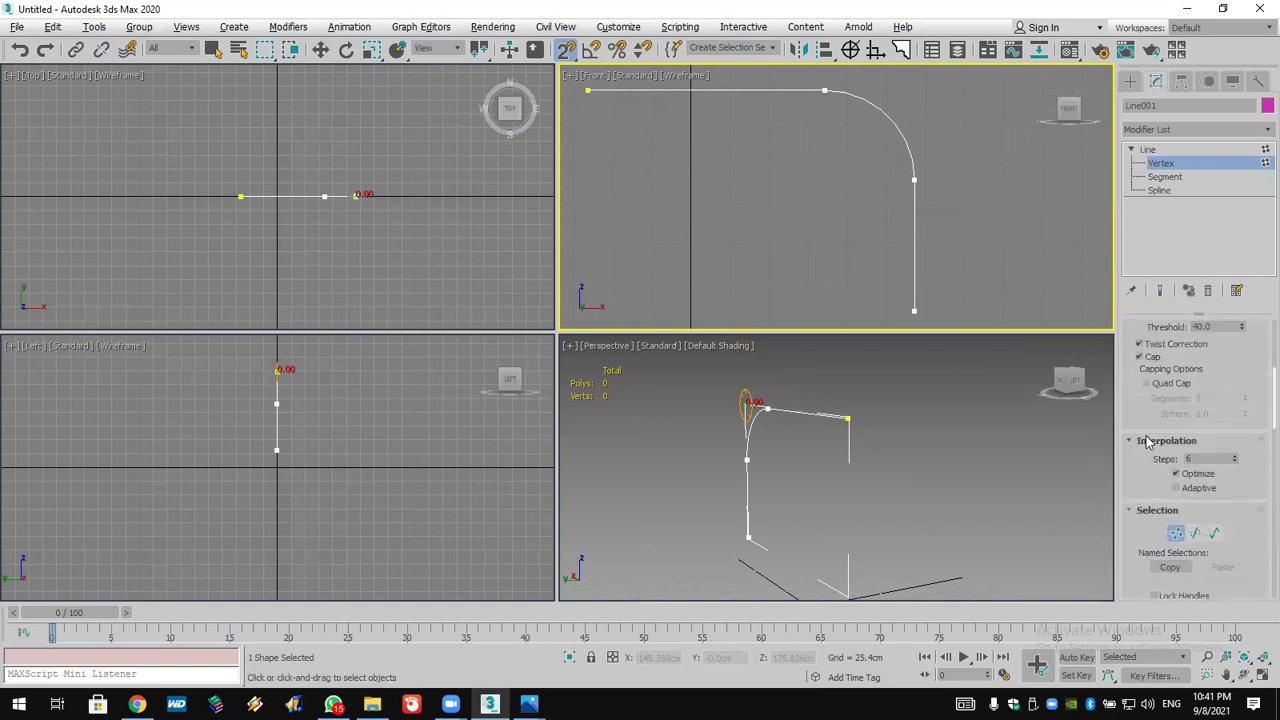
{"action": "left_click", "coordinate": [1191, 492]}
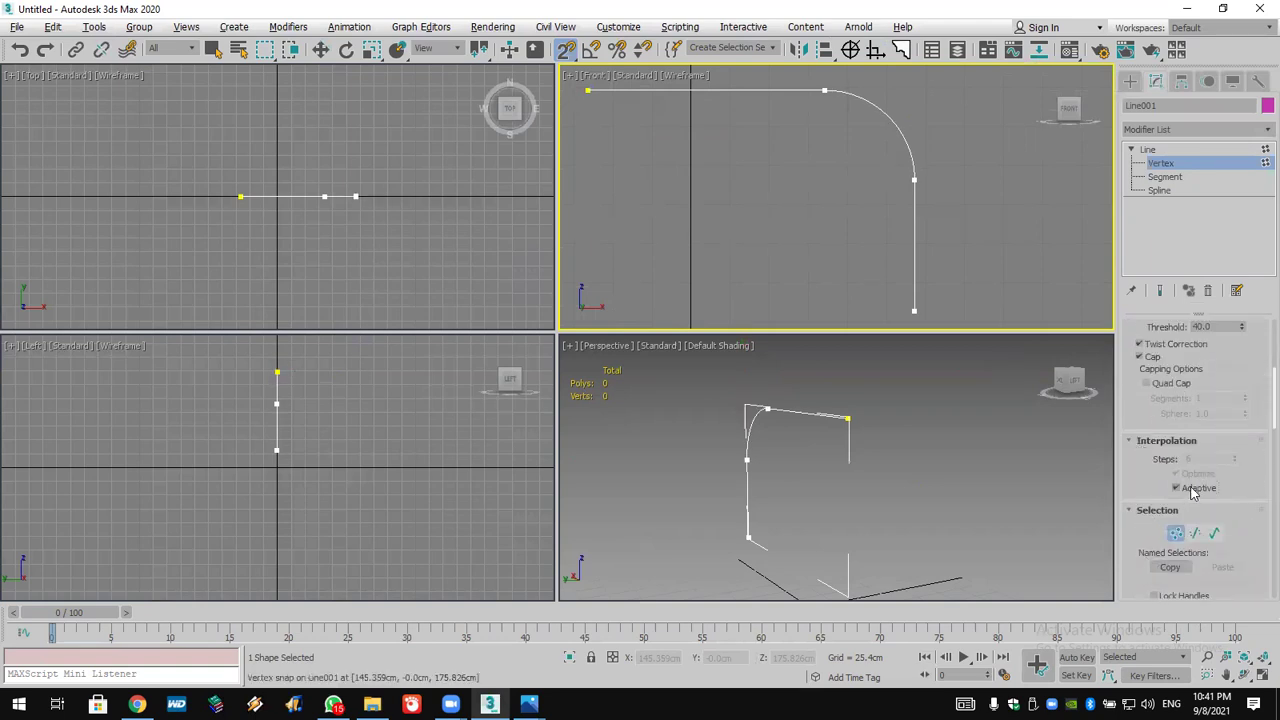
Make the line's thickness visible in both the renderer and the viewport
{"action": "scroll", "coordinate": [1137, 509], "scroll_direction": "up", "scroll_amount": 2}
{"action": "scroll", "coordinate": [1133, 450], "scroll_direction": "up", "scroll_amount": 2}
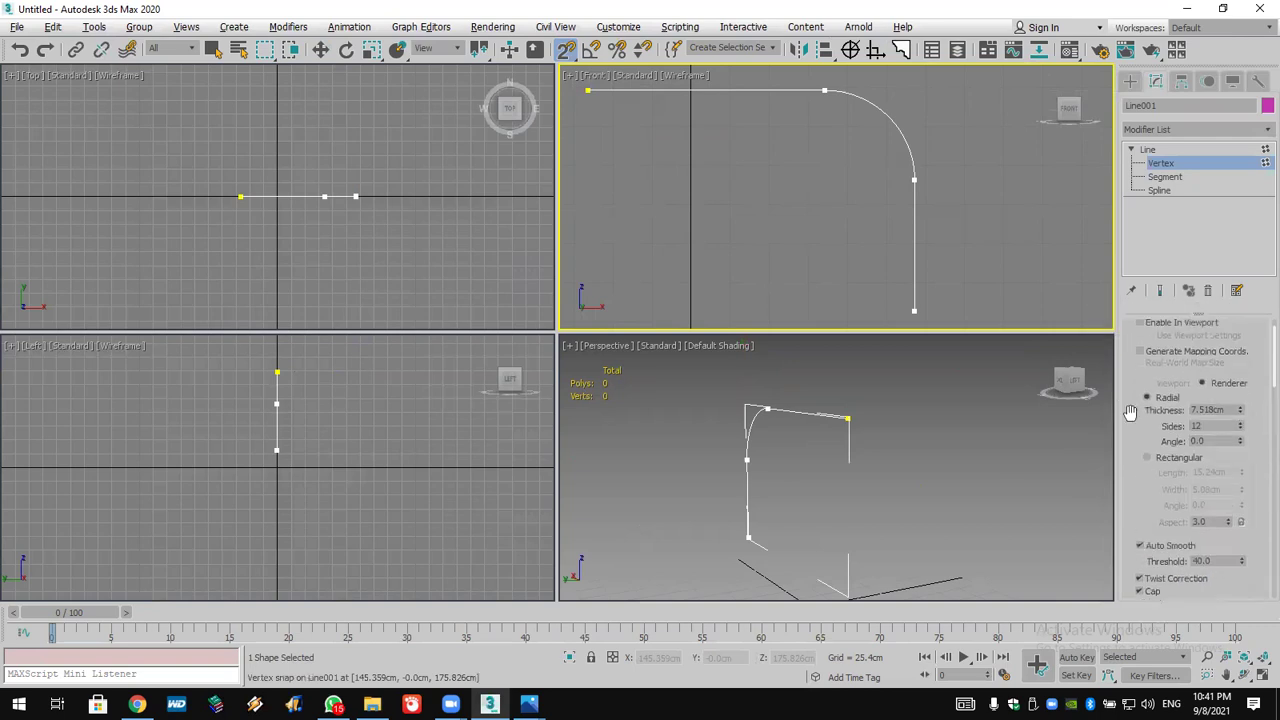
{"action": "scroll", "coordinate": [1141, 372], "scroll_direction": "up", "scroll_amount": 5}
{"action": "left_click", "coordinate": [1170, 345]}
{"action": "left_click", "coordinate": [1170, 357]}
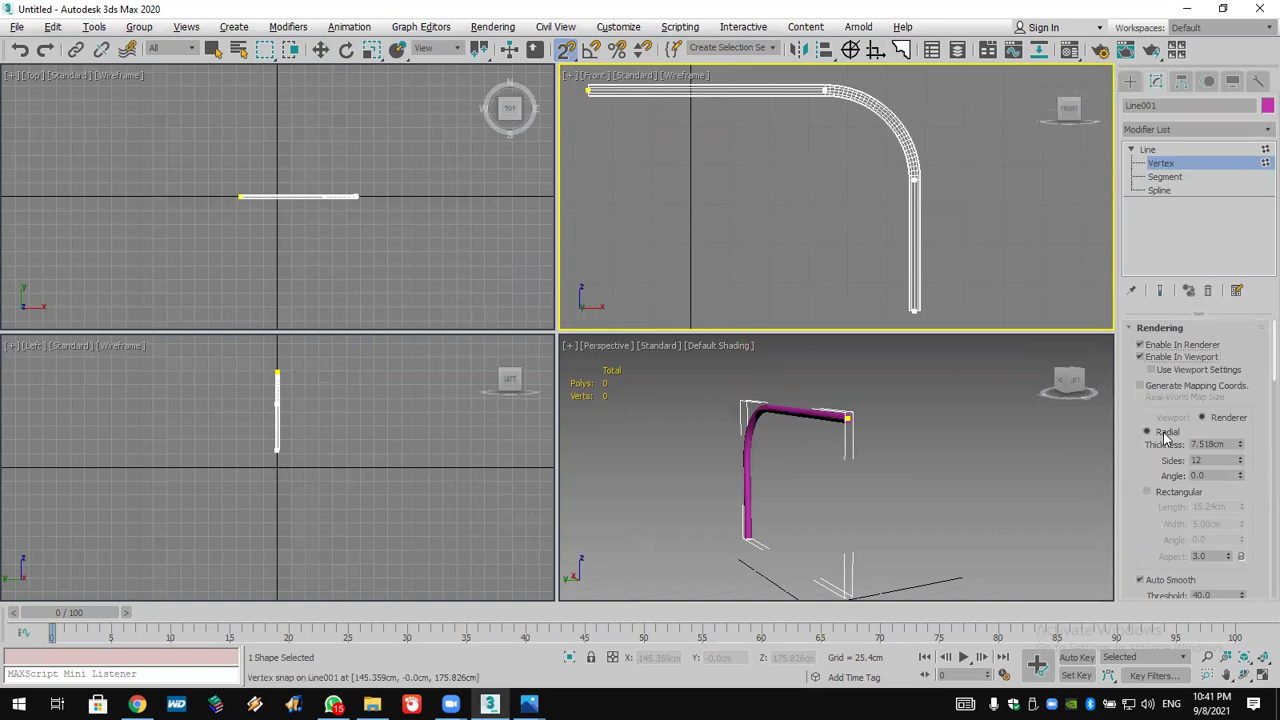
Give the line a rectangular cross-section with a length of about 101.5 cm and a width of about 13.6 cm
{"action": "left_click", "coordinate": [1168, 493]}
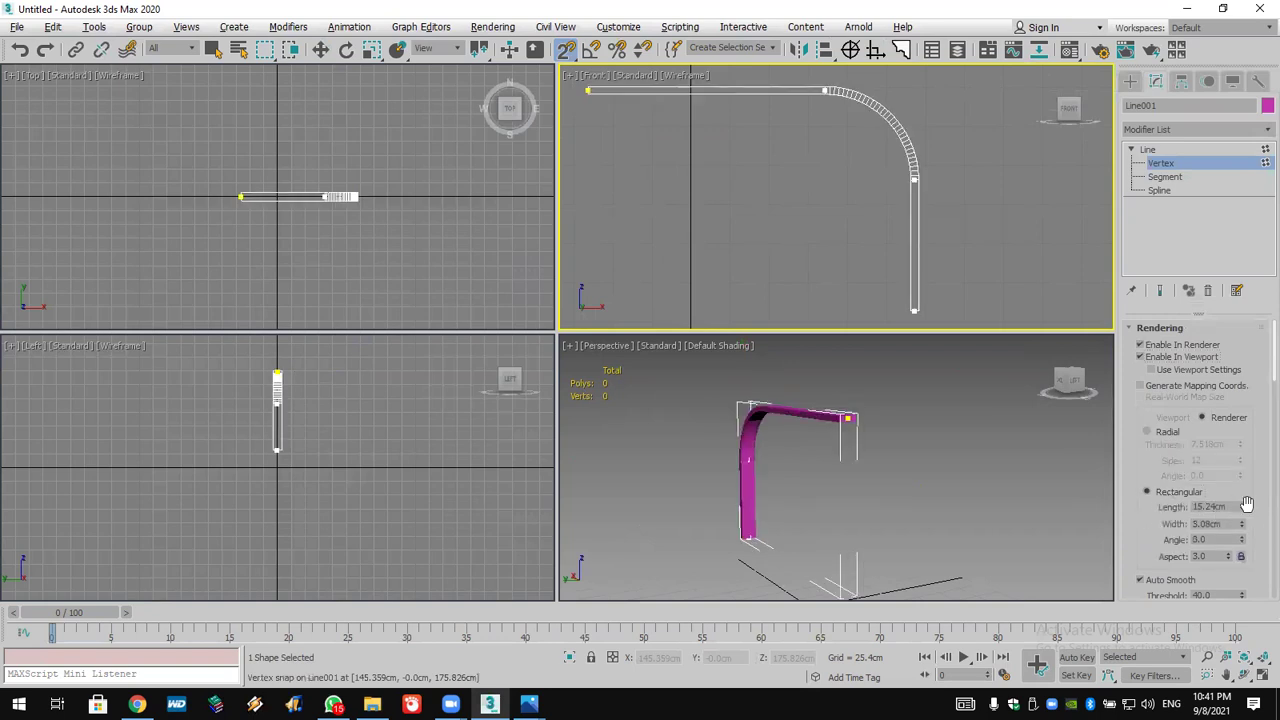
{"action": "left_click_drag", "start_coordinate": [1245, 509], "coordinate": [1242, 393]}
{"action": "left_click_drag", "start_coordinate": [1224, 236], "coordinate": [1258, 148]}
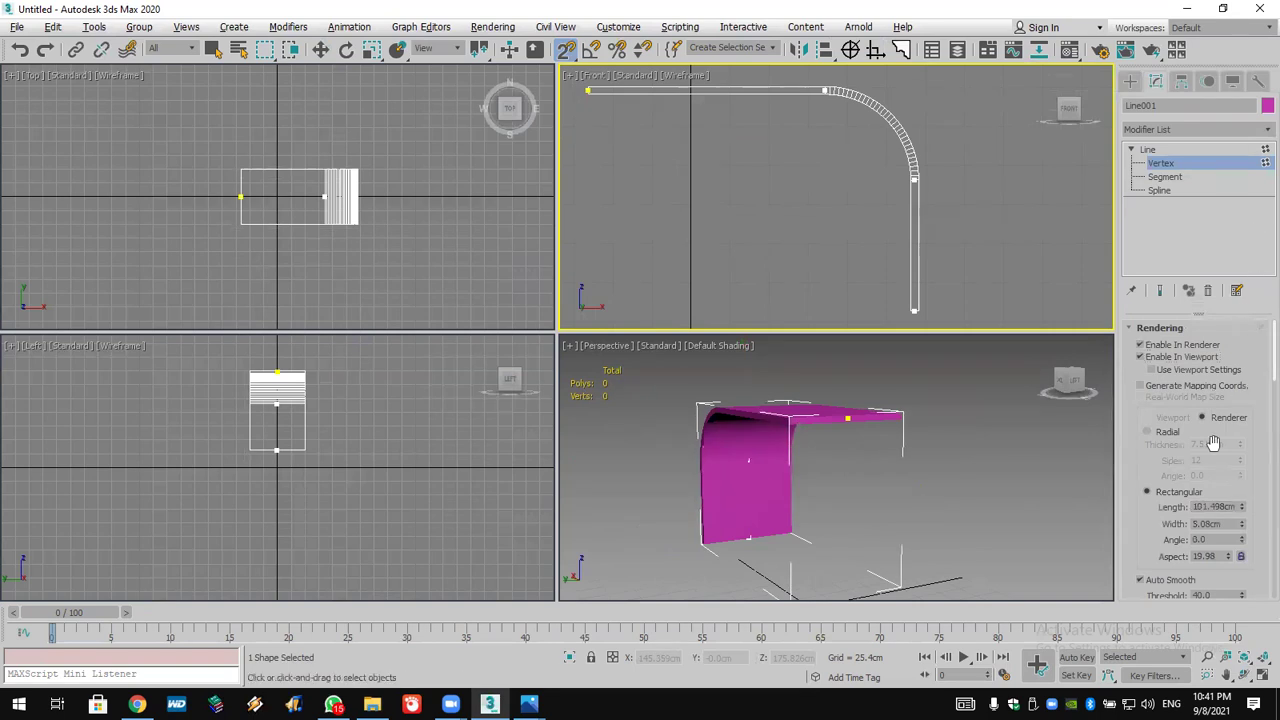
{"action": "left_click_drag", "start_coordinate": [1241, 524], "coordinate": [1246, 640]}
{"action": "left_click", "coordinate": [1245, 677]}
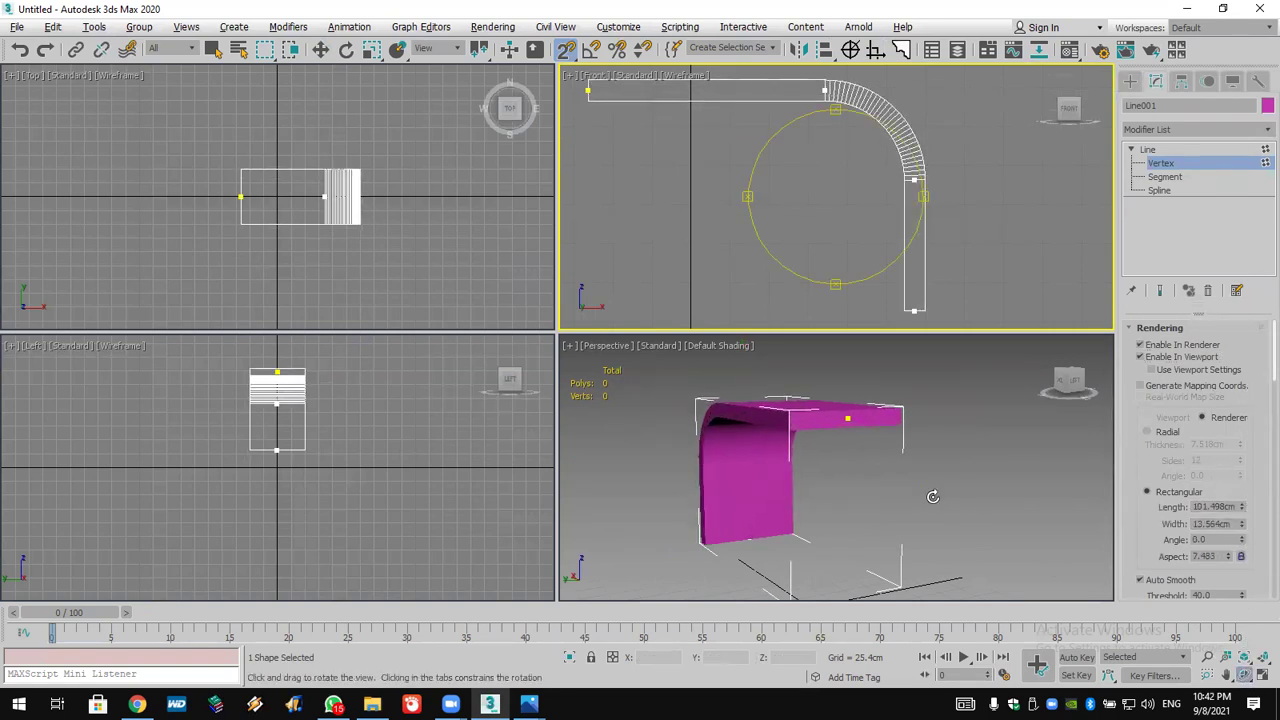
Increase the length of the line's rectangular cross-section to about 152.2 cm and inspect the curved table from several angles
{"action": "left_click_drag", "start_coordinate": [842, 462], "coordinate": [1014, 528]}
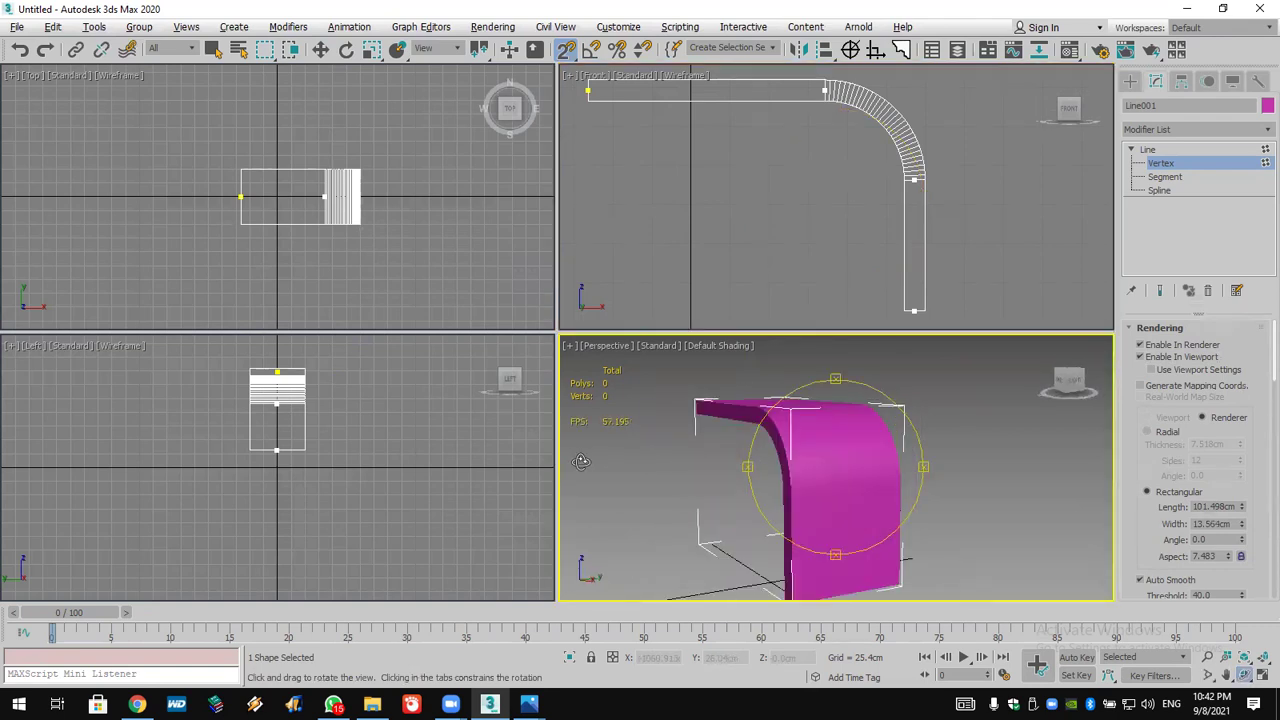
{"action": "left_click_drag", "start_coordinate": [1243, 512], "coordinate": [1231, 468]}
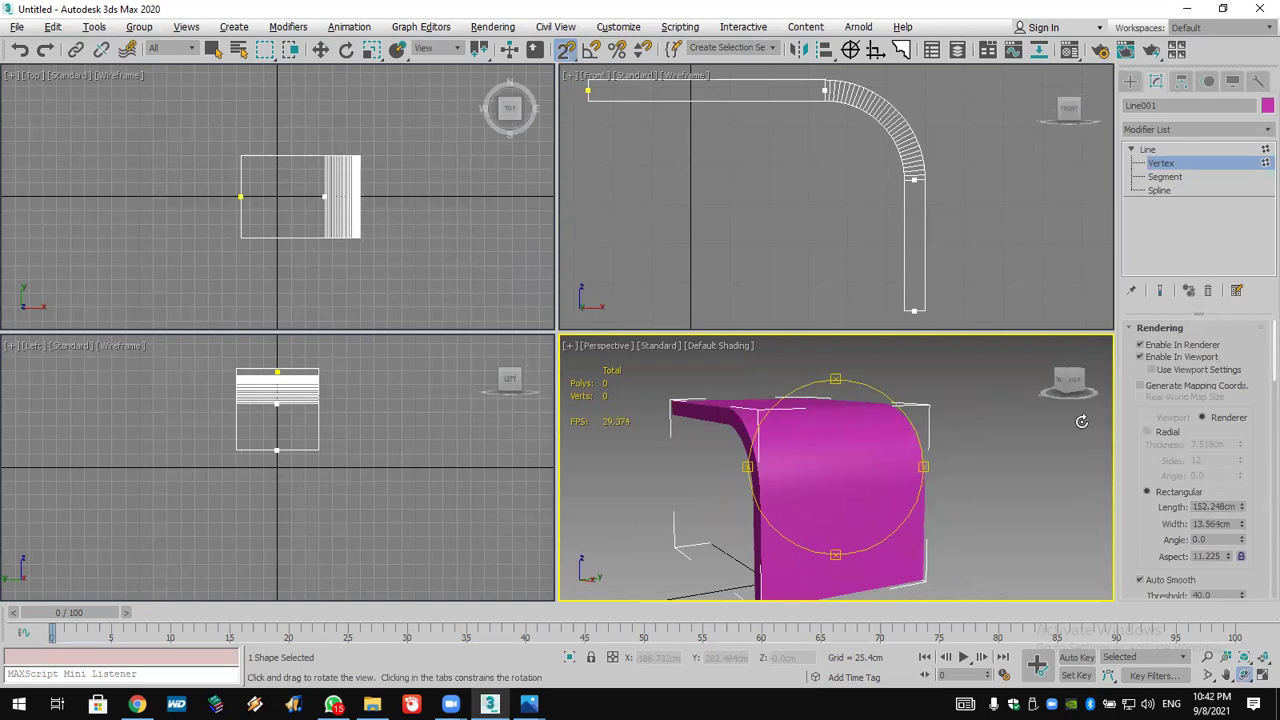
{"action": "left_click_drag", "start_coordinate": [780, 512], "coordinate": [827, 530]}
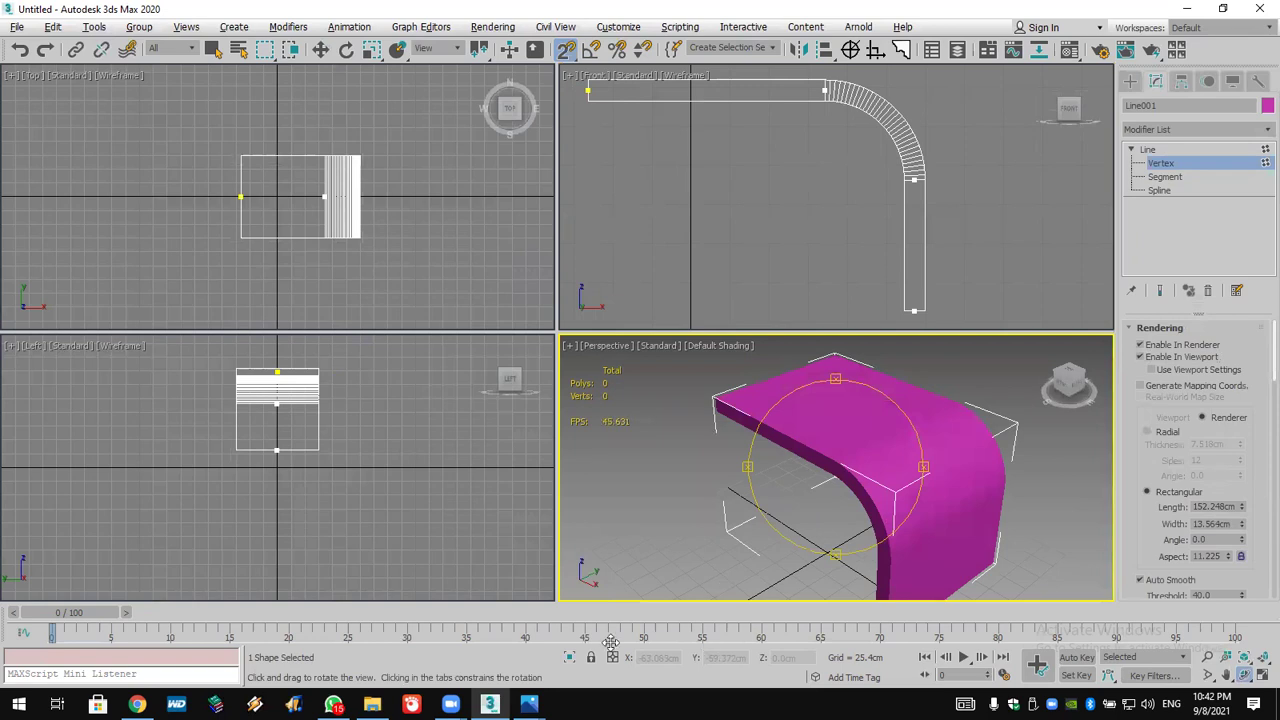
{"action": "left_click_drag", "start_coordinate": [767, 485], "coordinate": [792, 480]}
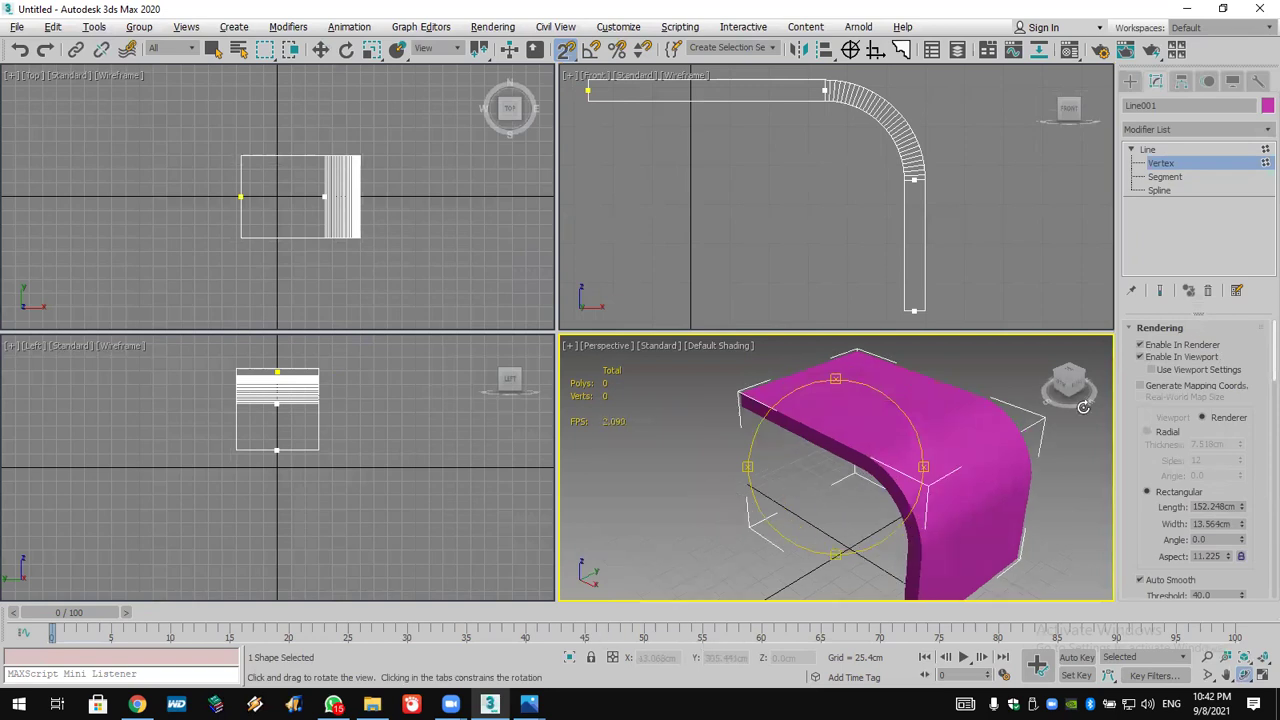
Turn off the line's visible thickness in the viewport and delete the line from the scene
{"action": "left_click", "coordinate": [1155, 358]}
{"action": "left_click", "coordinate": [1155, 358]}
{"action": "left_click", "coordinate": [1155, 358]}
{"action": "left_click", "coordinate": [1155, 358]}
{"action": "left_click", "coordinate": [1155, 358]}
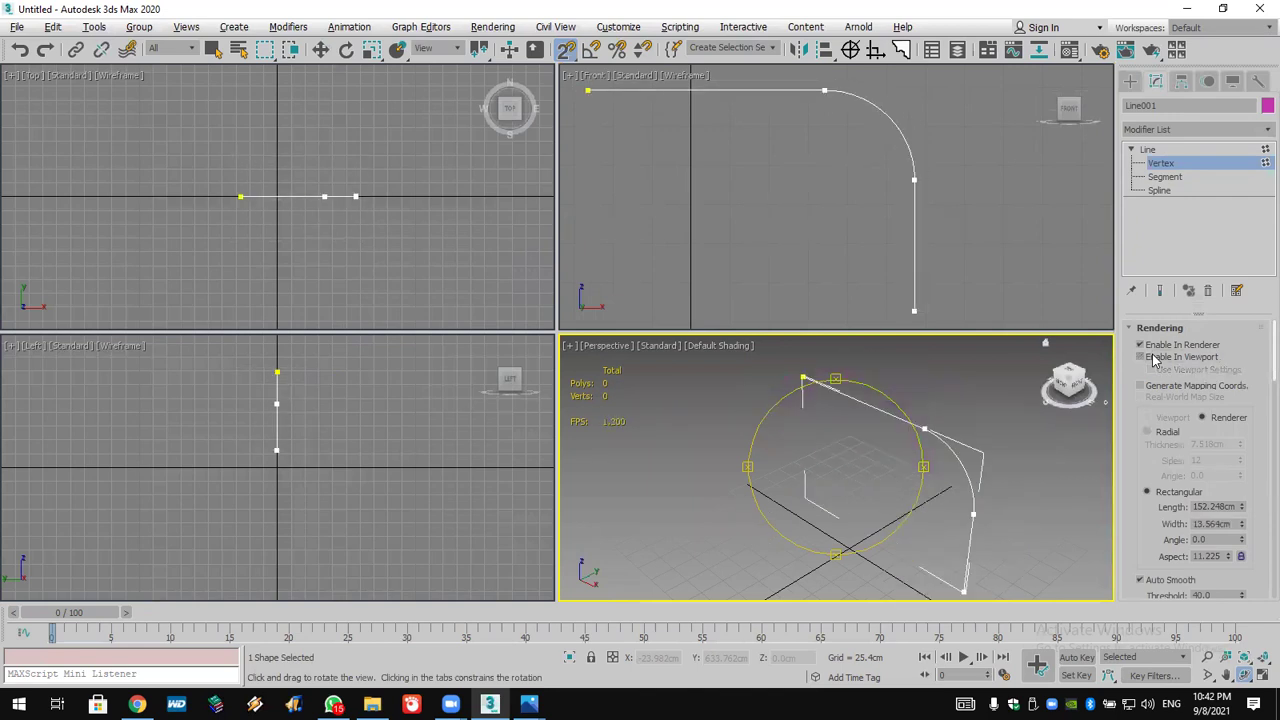
{"action": "left_click", "coordinate": [1131, 84]}
{"action": "key", "text": "Delete"}
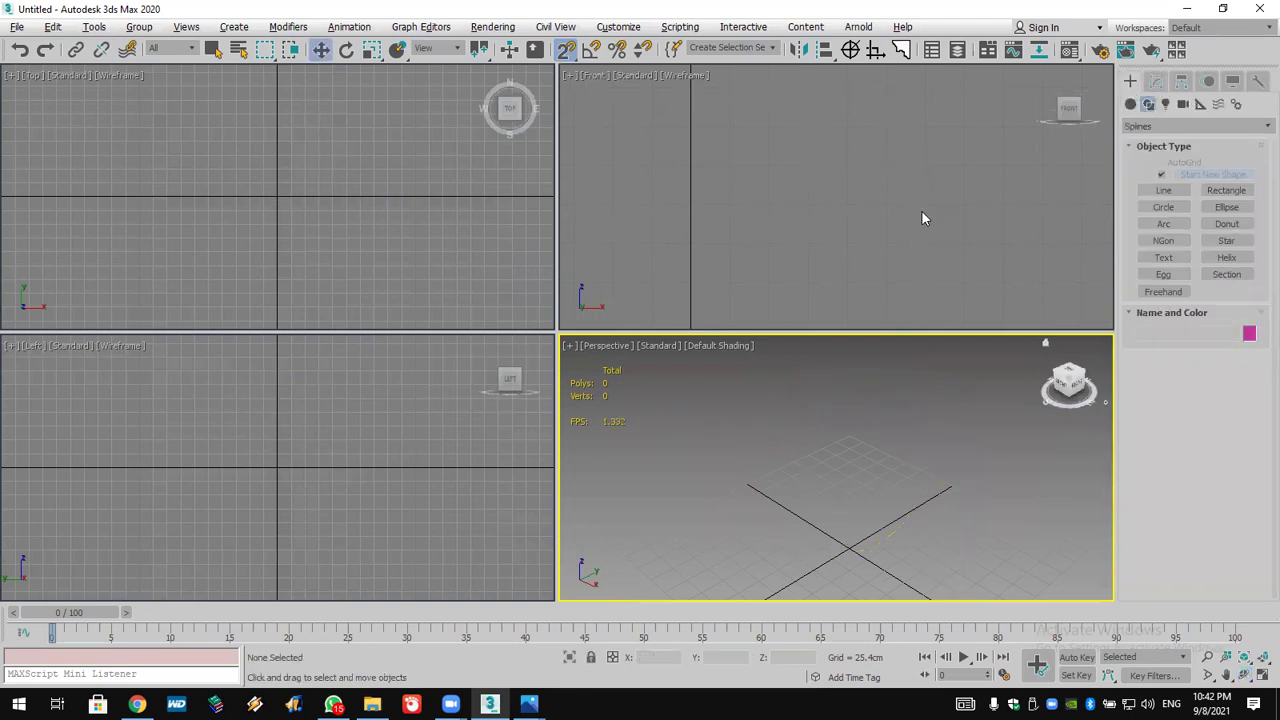
Check the C-shaped seats in Home-Interior-Design.jpg in Photos, and draw a circle of about 122 cm radius in the 3ds Max Front view
{"action": "left_click", "coordinate": [528, 703]}
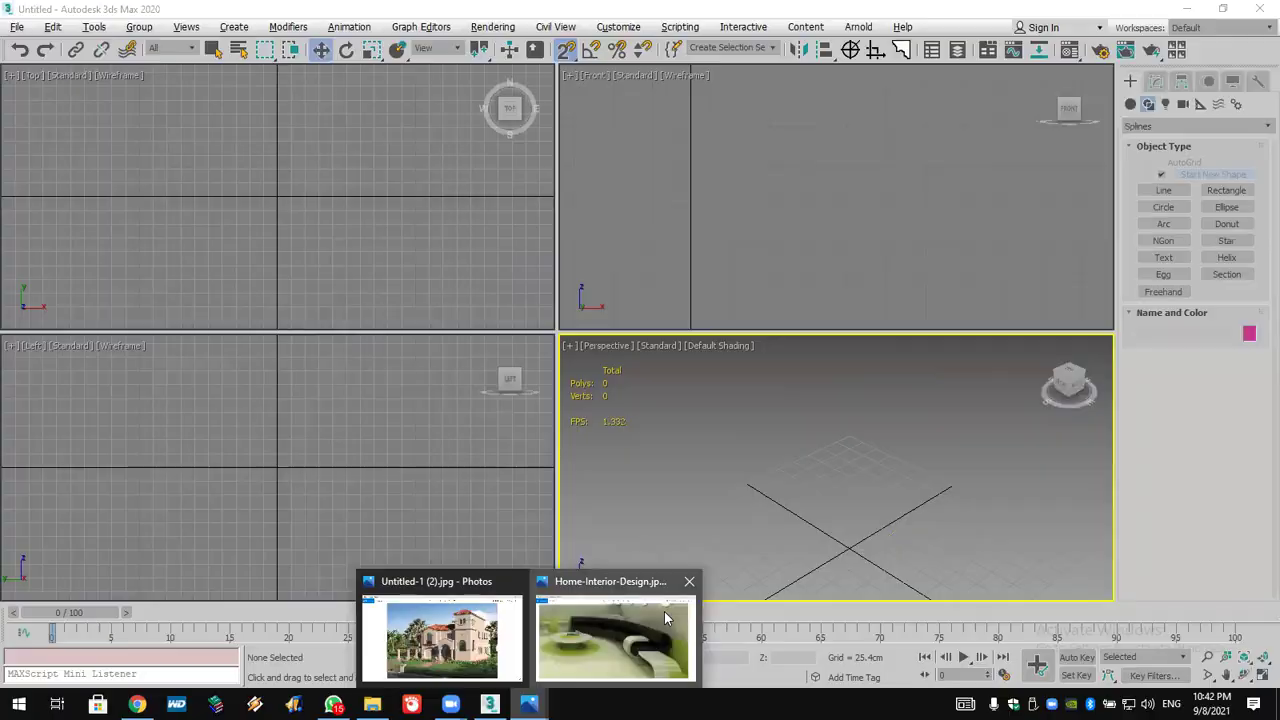
{"action": "left_click", "coordinate": [666, 618]}
{"action": "left_click_drag", "start_coordinate": [255, 371], "coordinate": [650, 466]}
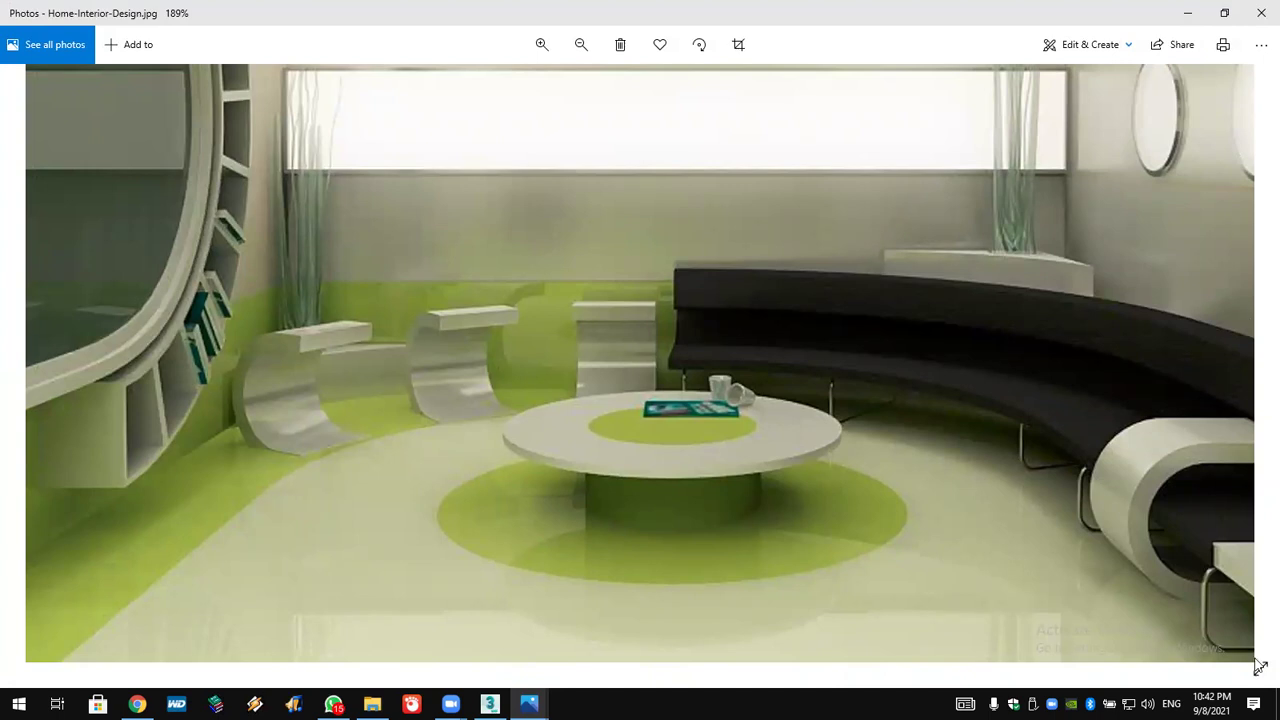
{"action": "key", "text": "alt+Tab"}
{"action": "left_click", "coordinate": [1163, 207]}
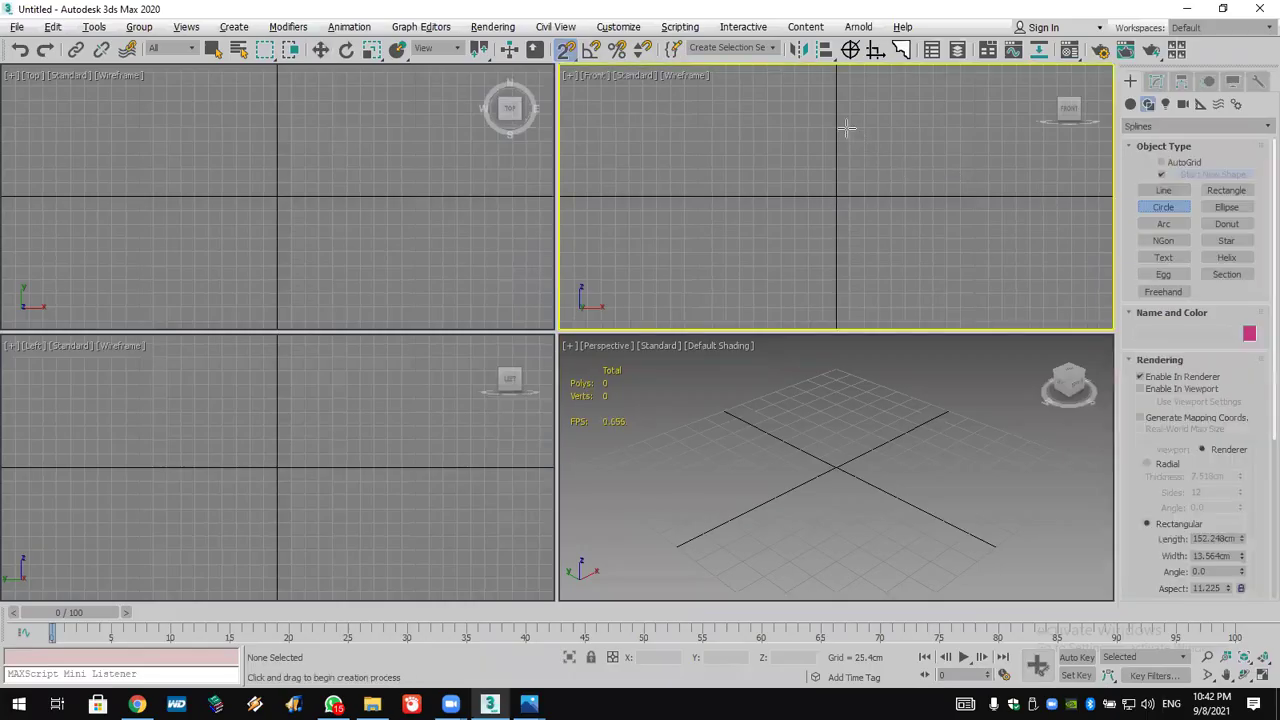
{"action": "left_click_drag", "start_coordinate": [846, 128], "coordinate": [893, 172]}
{"action": "middle_click_drag", "start_coordinate": [1008, 134], "coordinate": [1004, 212]}
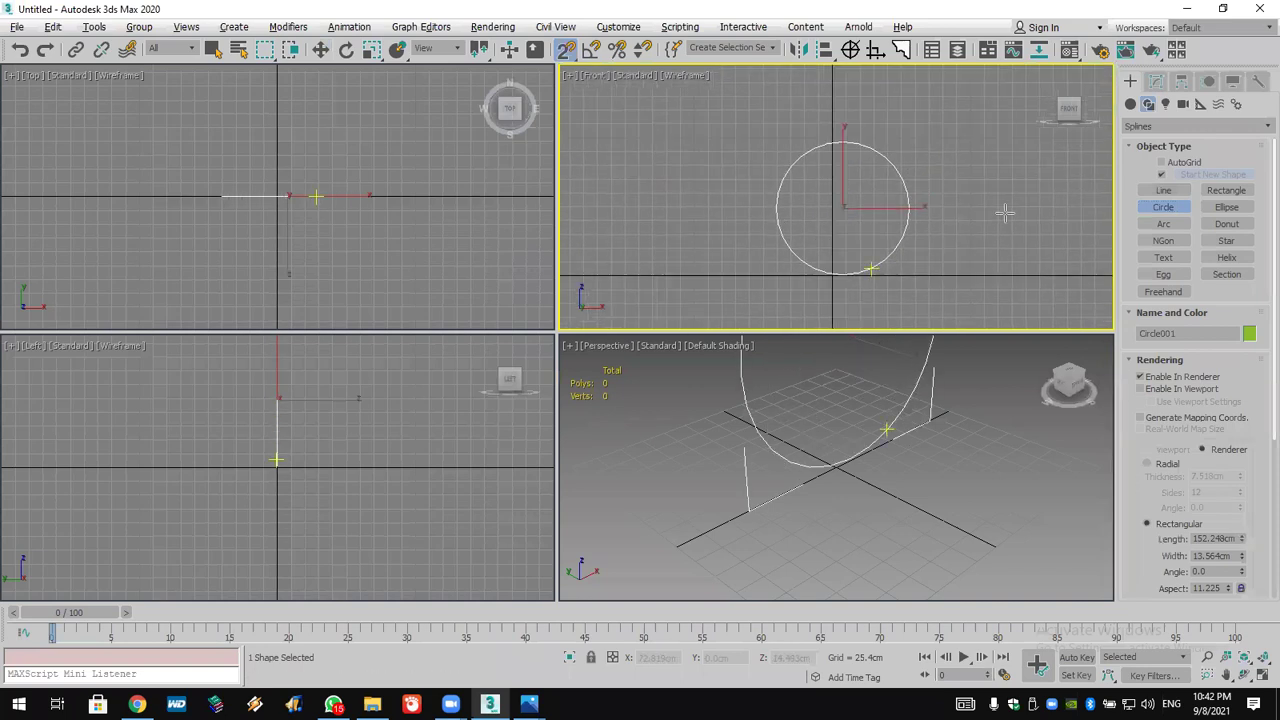
Apply an Edit Spline modifier to the circle
{"action": "left_click", "coordinate": [1155, 81]}
{"action": "left_click", "coordinate": [1155, 130]}
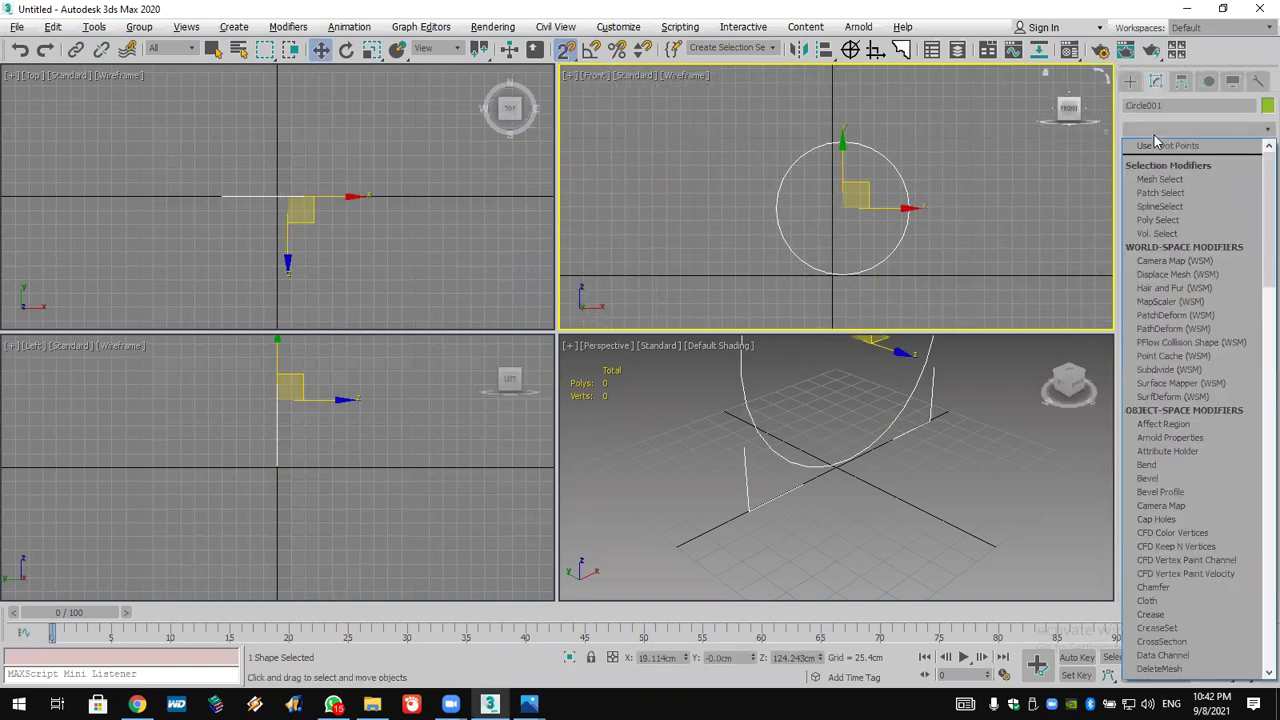
{"action": "key", "text": "e"}
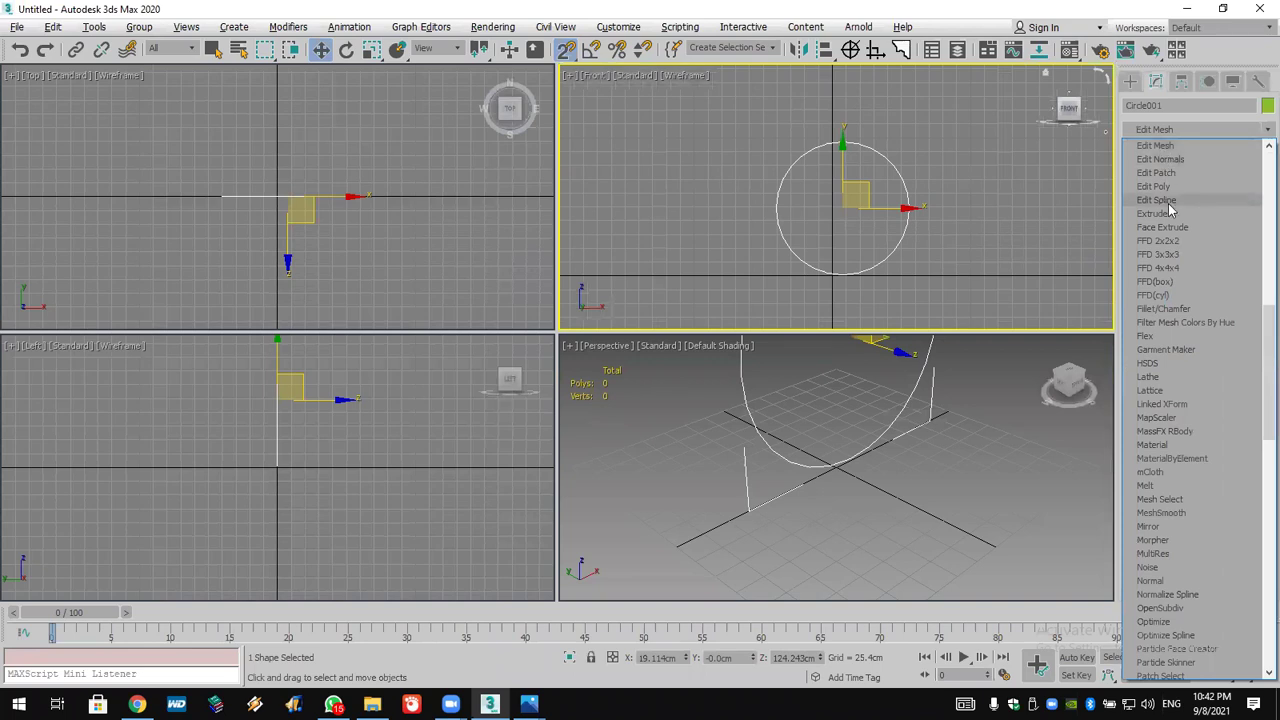
{"action": "left_click", "coordinate": [1171, 199]}
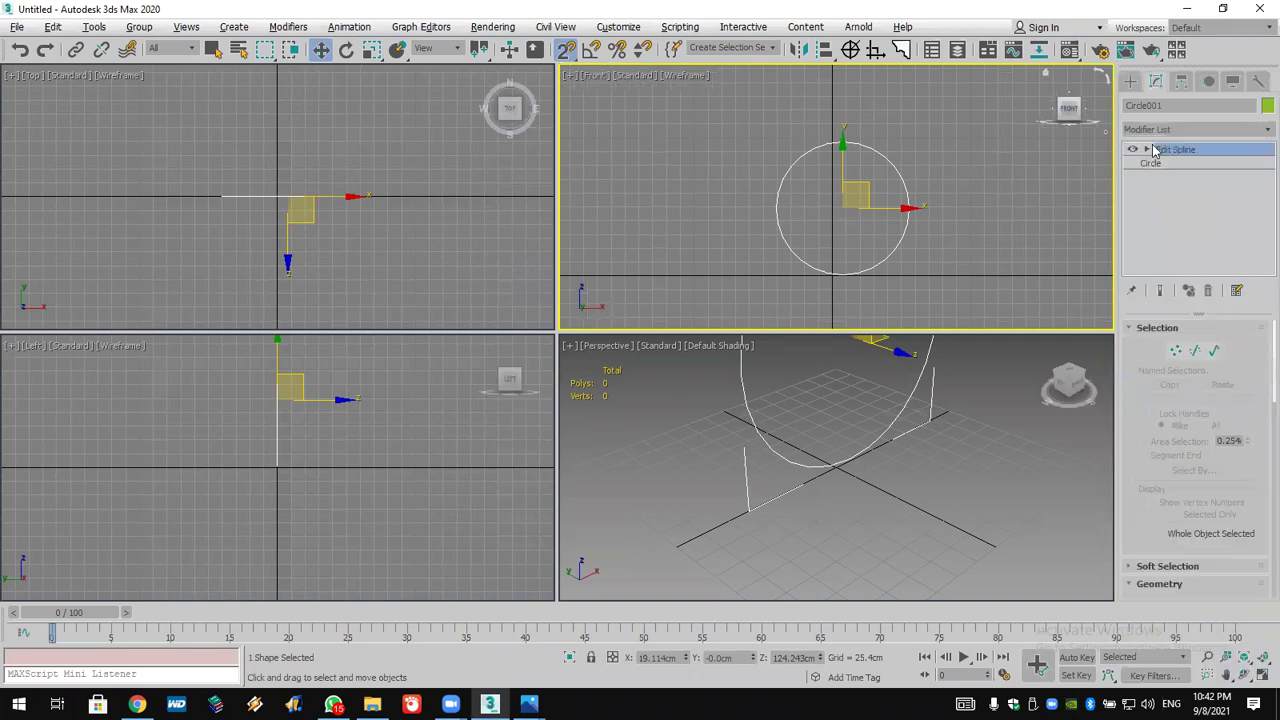
Delete the two segments on the circle's left side, keeping only the right half as an open arc
{"action": "left_click", "coordinate": [1148, 149]}
{"action": "left_click", "coordinate": [1176, 163]}
{"action": "left_click", "coordinate": [1180, 177]}
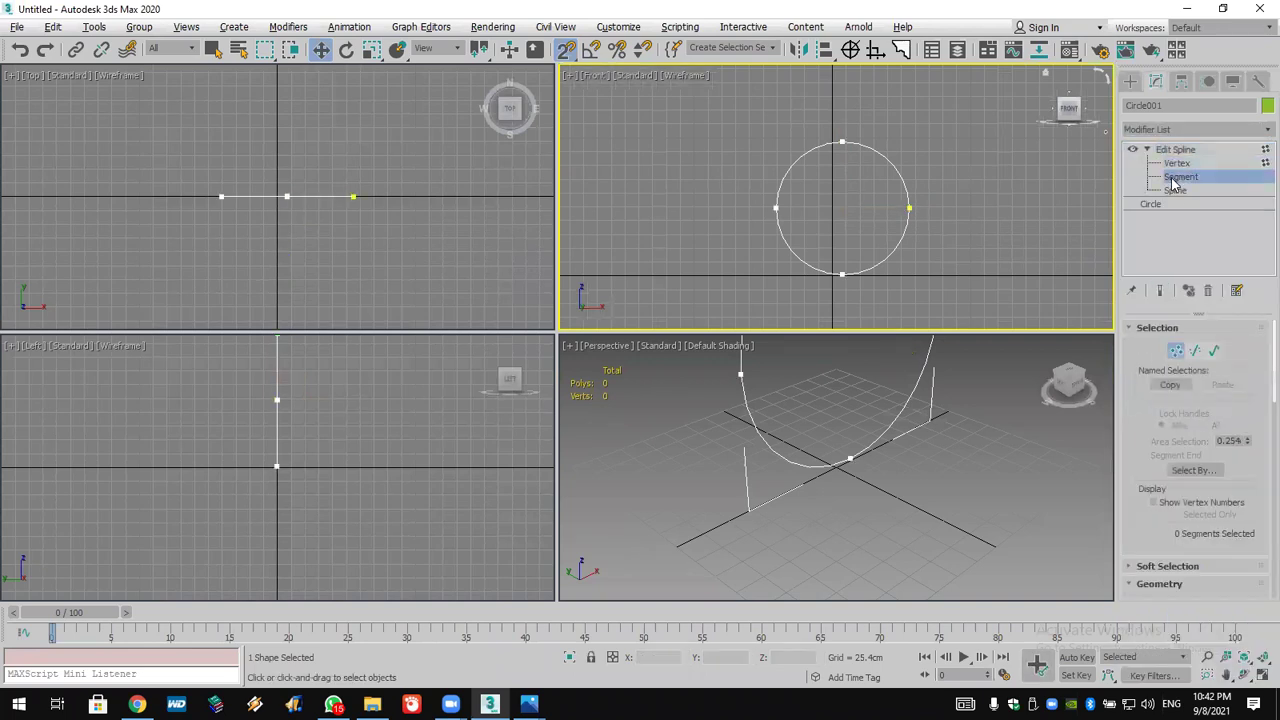
{"action": "left_click_drag", "start_coordinate": [792, 284], "coordinate": [794, 282]}
{"action": "key", "text": "Delete"}
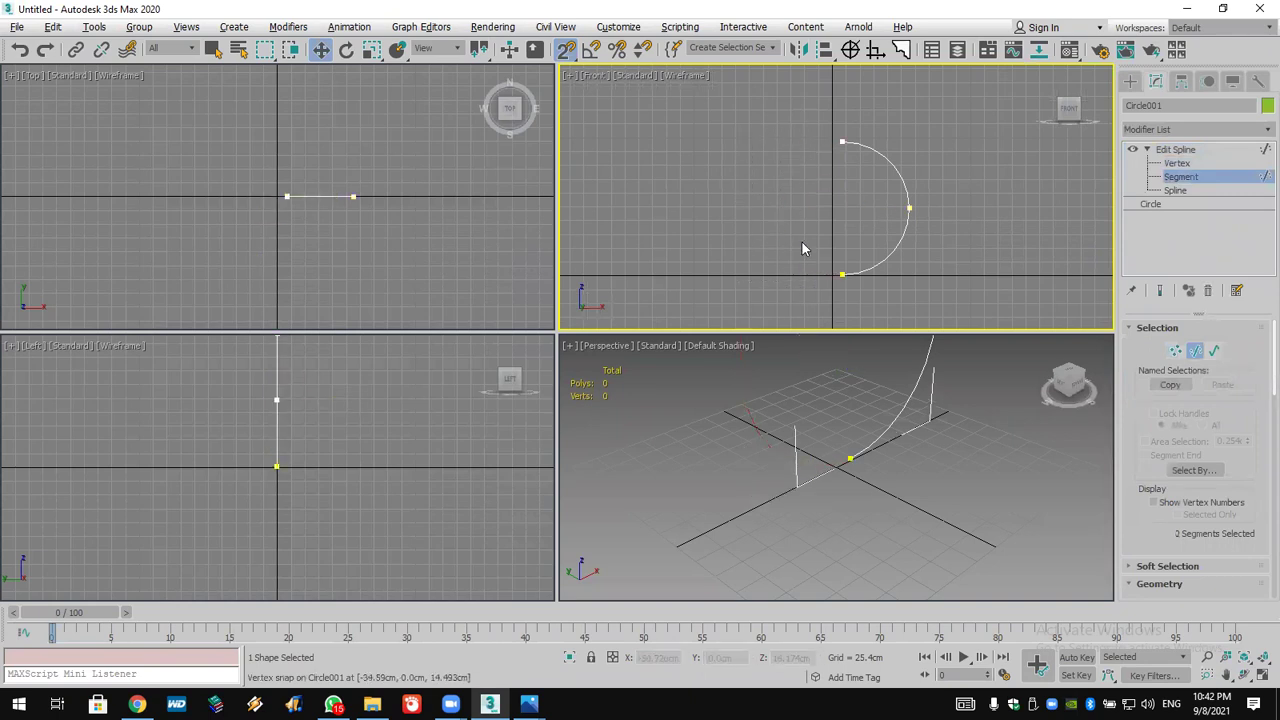
{"action": "middle_click_drag", "start_coordinate": [832, 184], "coordinate": [829, 163]}
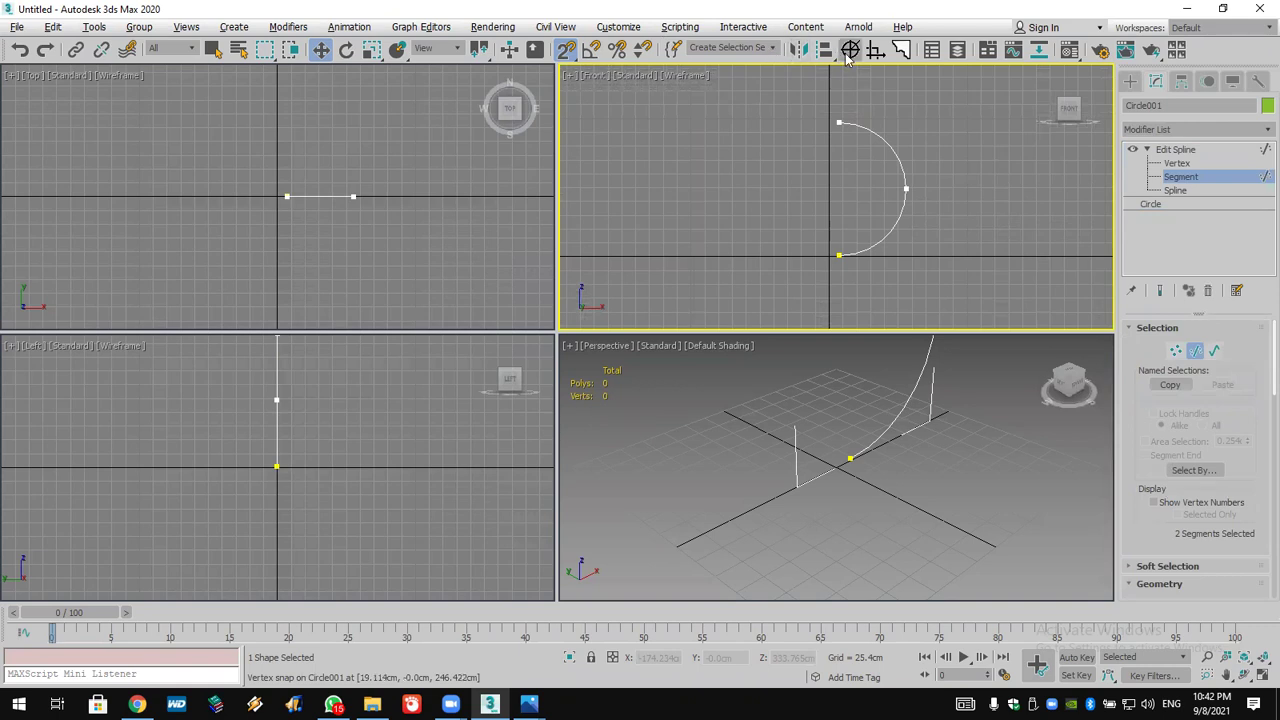
Enable axis constraints for snapping and add short horizontal lines extending left from the arc's upper and lower endpoints
{"action": "left_click", "coordinate": [876, 50]}
{"action": "left_click_drag", "start_coordinate": [1158, 389], "coordinate": [1178, 152]}
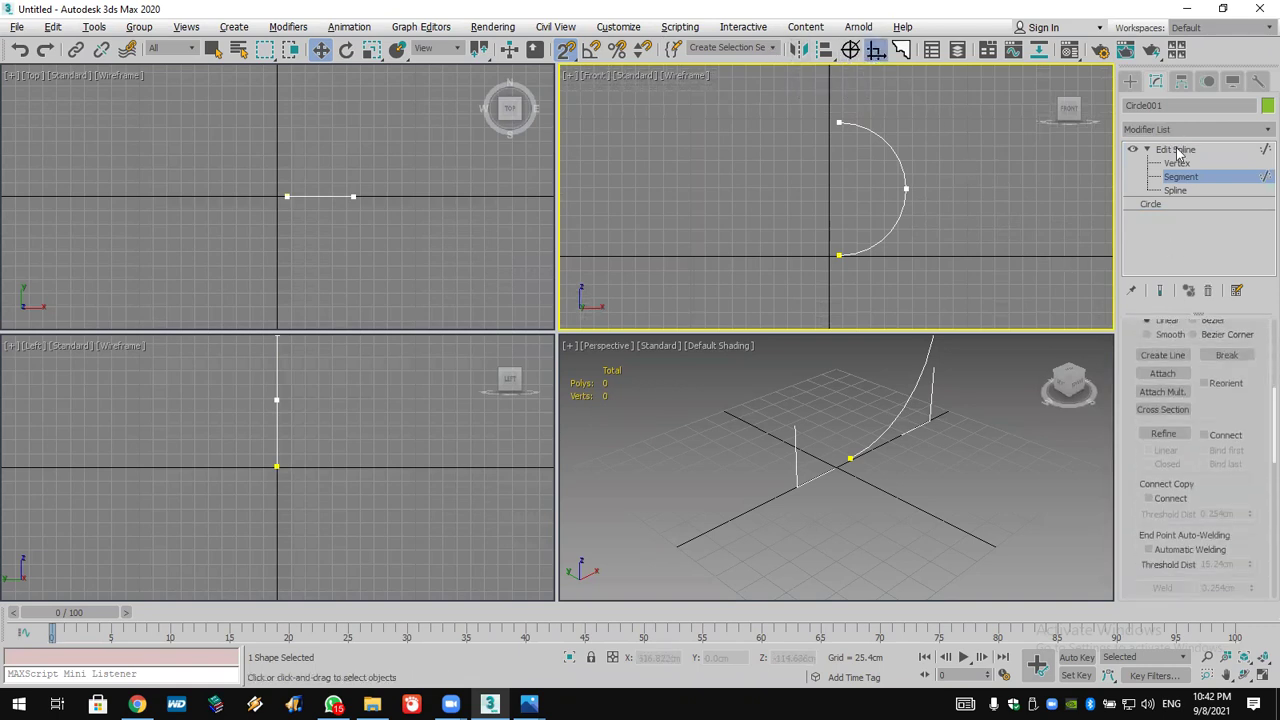
{"action": "left_click", "coordinate": [1162, 355]}
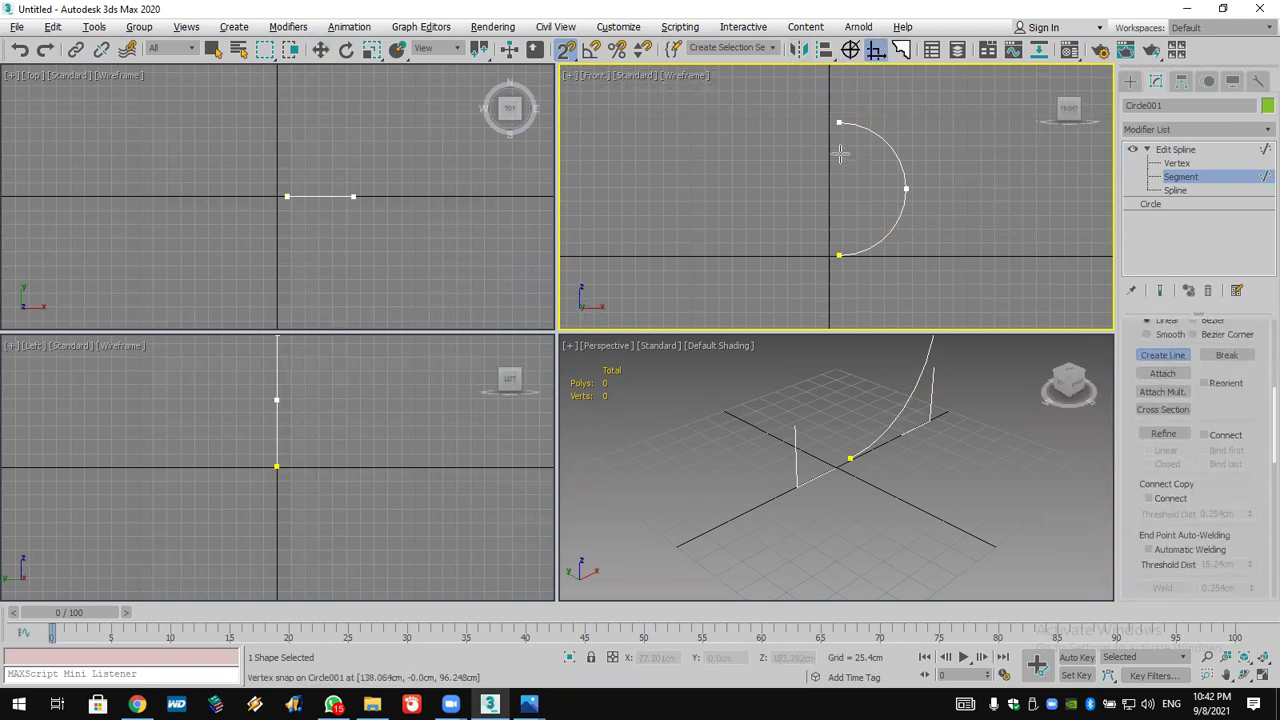
{"action": "left_click", "coordinate": [838, 124]}
{"action": "left_click", "coordinate": [811, 122]}
{"action": "right_click", "coordinate": [811, 122]}
{"action": "left_click", "coordinate": [839, 255]}
{"action": "left_click", "coordinate": [808, 255]}
{"action": "right_click", "coordinate": [808, 255]}
{"action": "right_click", "coordinate": [907, 262]}
Select all vertices of the C-shaped spline and weld them with a 0.254 cm threshold
{"action": "left_click", "coordinate": [1176, 163]}
{"action": "right_click", "coordinate": [905, 166]}
{"action": "key", "text": "Escape"}
{"action": "key", "text": "ctrl+a"}
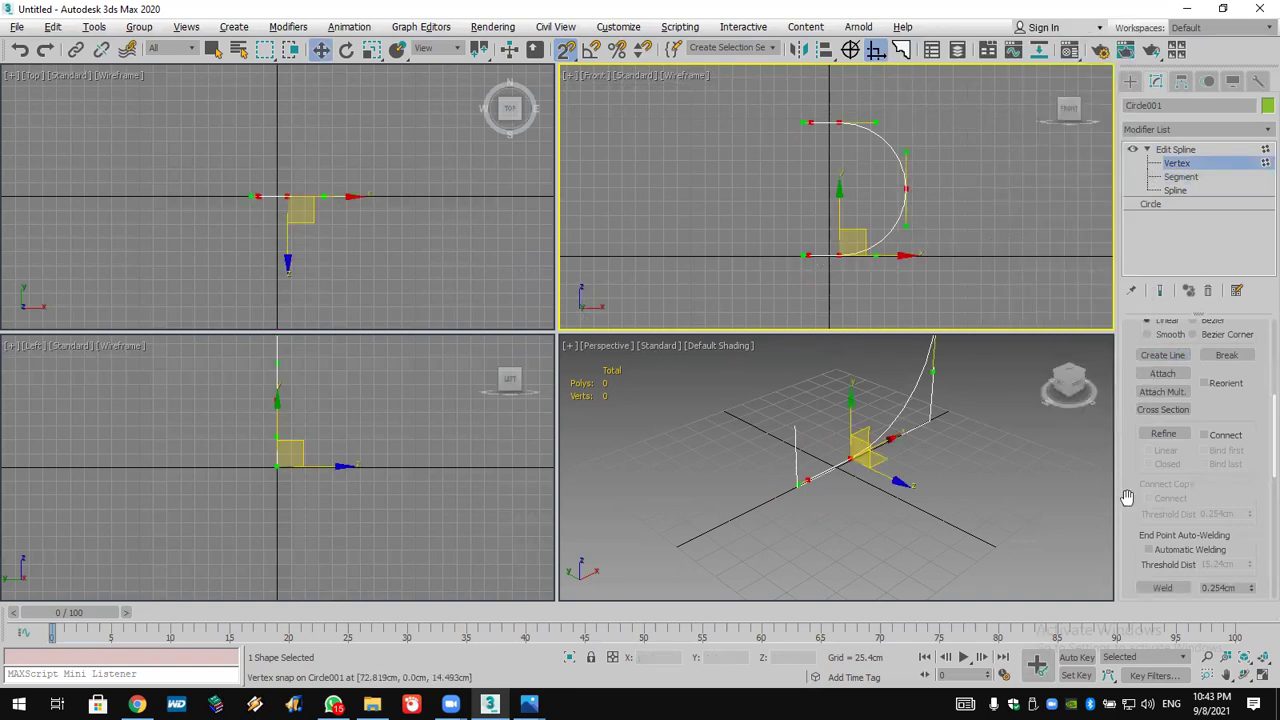
{"action": "scroll", "coordinate": [1131, 499], "scroll_direction": "down", "scroll_amount": 3}
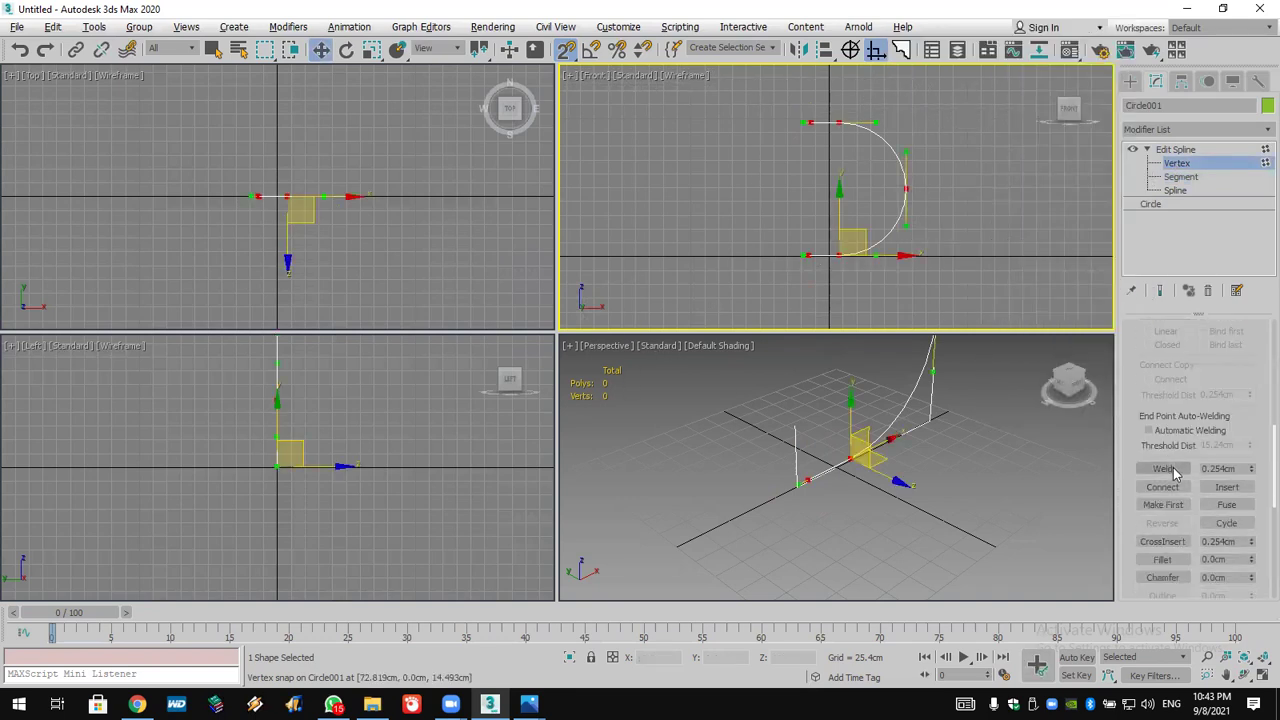
{"action": "left_click", "coordinate": [1165, 469]}
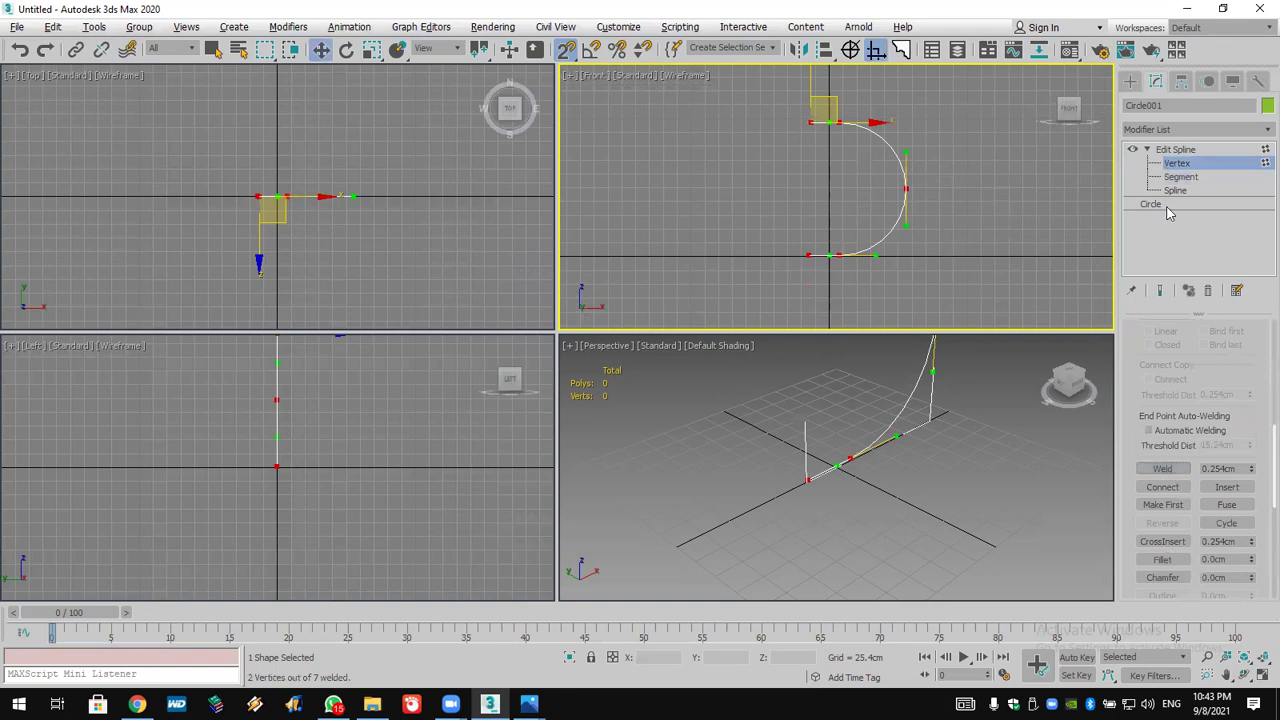
Show the base circle's thickness in the viewport, with a rectangular section about 199.4 cm long and 33.6 cm wide
{"action": "left_click", "coordinate": [1166, 207]}
{"action": "left_click", "coordinate": [762, 404]}
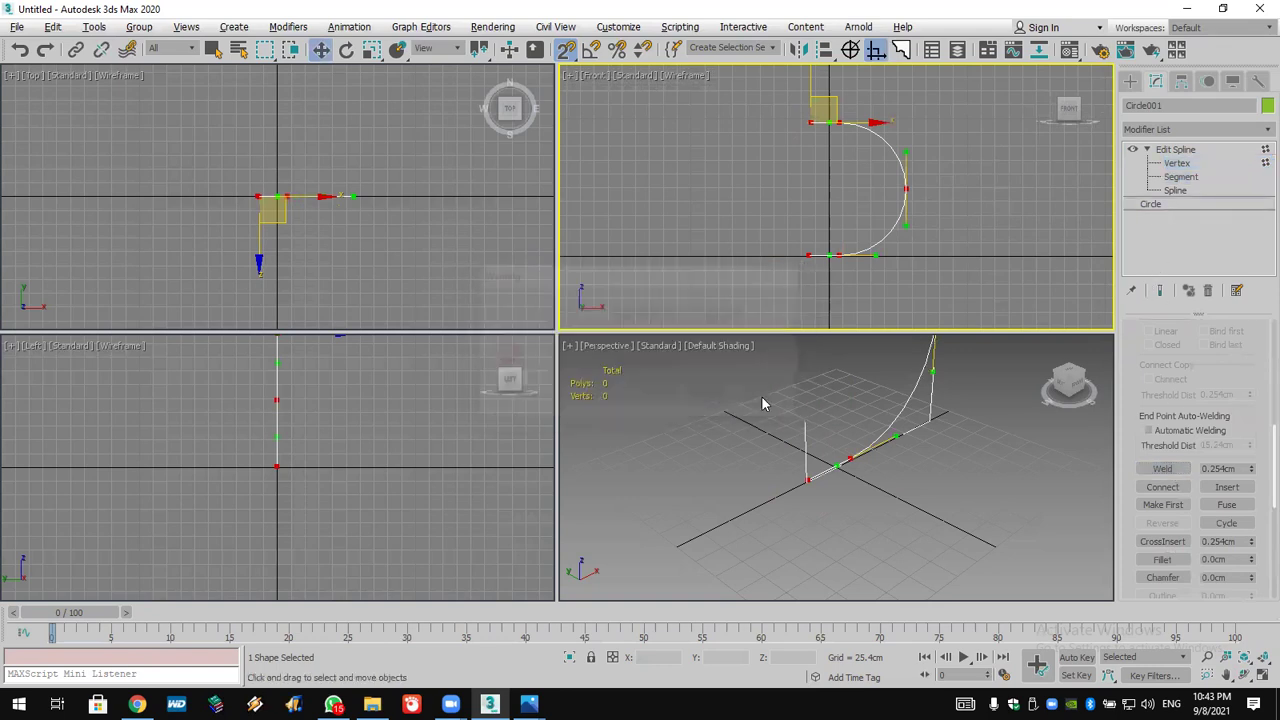
{"action": "left_click", "coordinate": [1158, 330]}
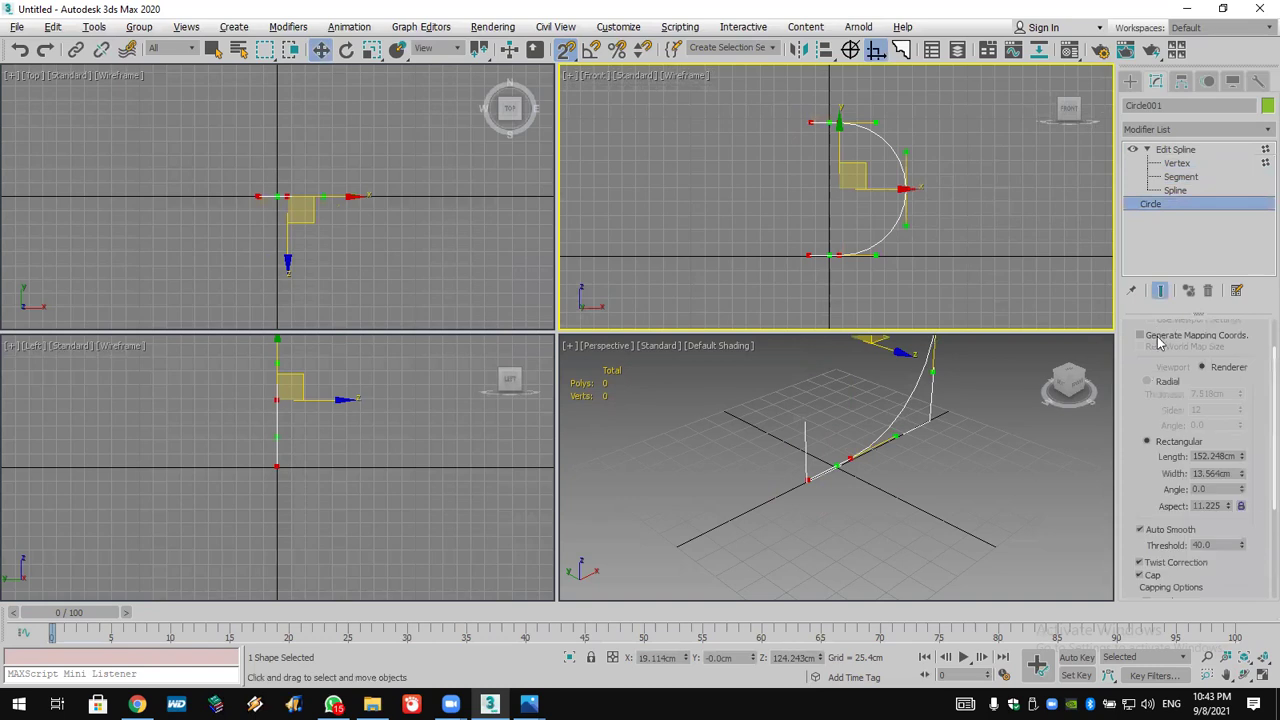
{"action": "left_click_drag", "start_coordinate": [1140, 365], "coordinate": [1137, 590]}
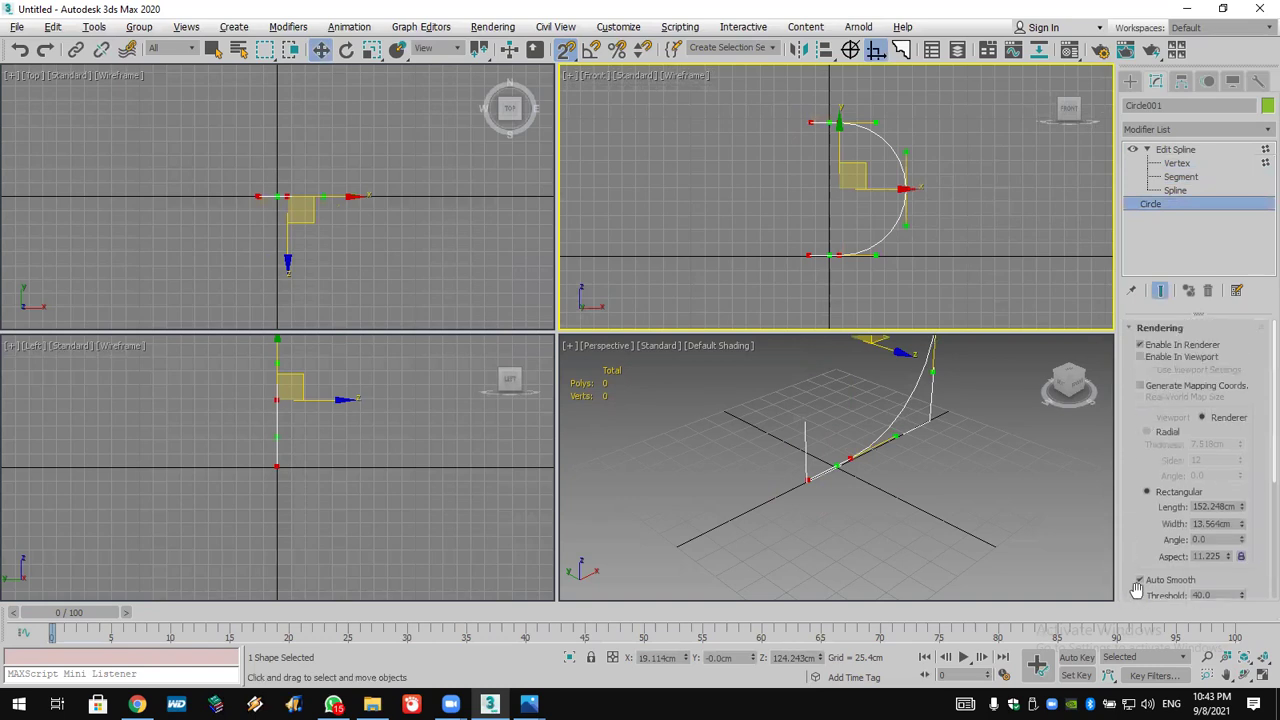
{"action": "left_click", "coordinate": [1140, 357]}
{"action": "middle_click_drag", "start_coordinate": [943, 430], "coordinate": [858, 528], "text": "alt"}
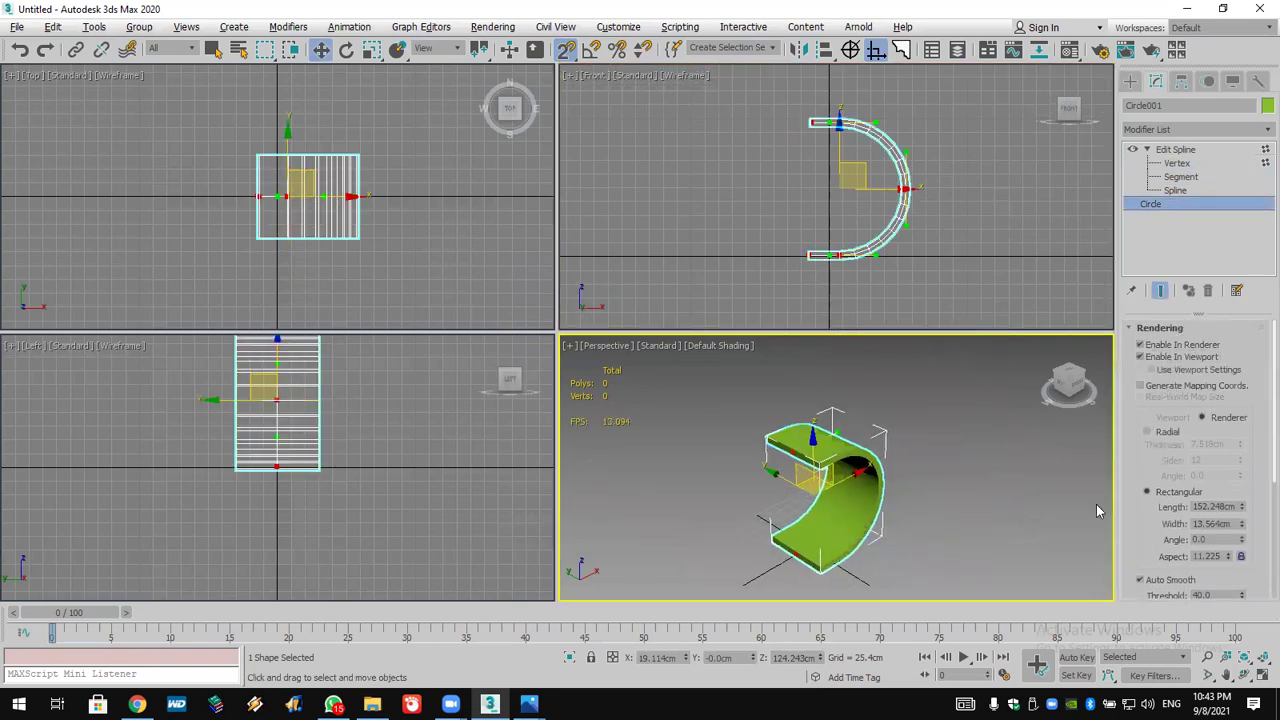
{"action": "left_click_drag", "start_coordinate": [1243, 511], "coordinate": [1245, 480]}
{"action": "left_click_drag", "start_coordinate": [1245, 532], "coordinate": [1228, 405]}
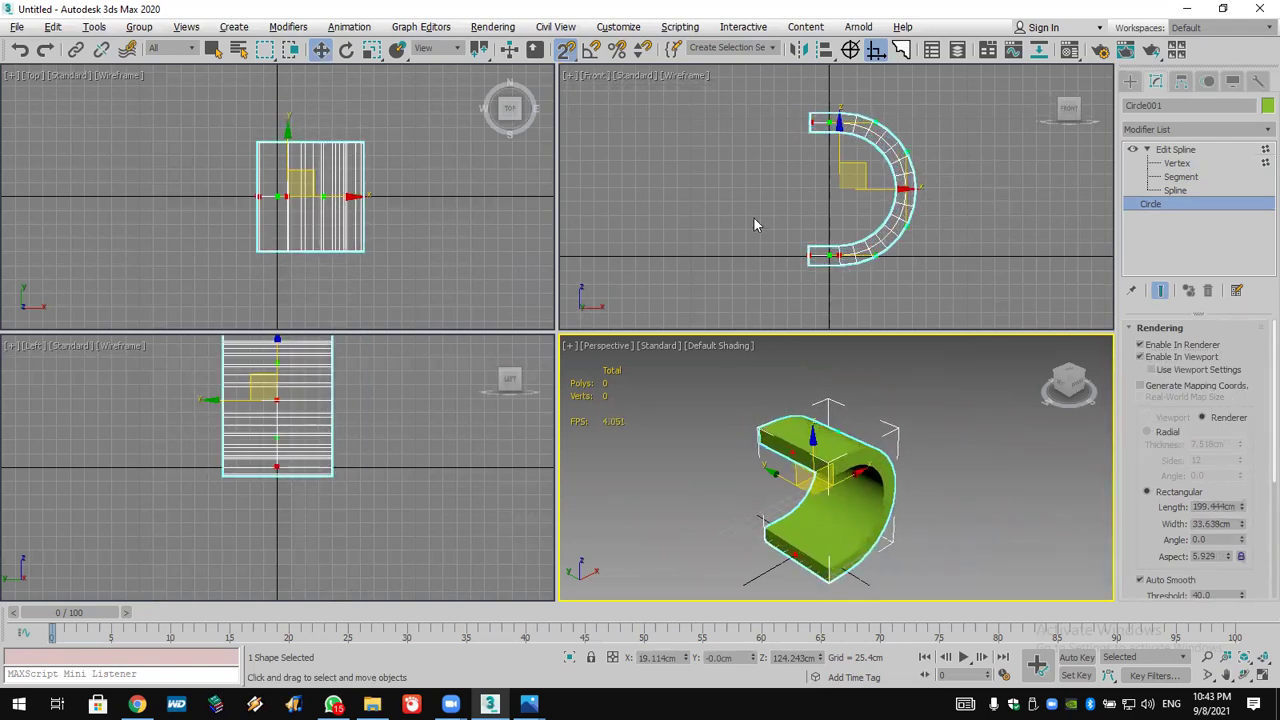
Start the standard-primitive Plane tool for a ground surface under the C-shaped seat
{"action": "left_click", "coordinate": [1130, 81]}
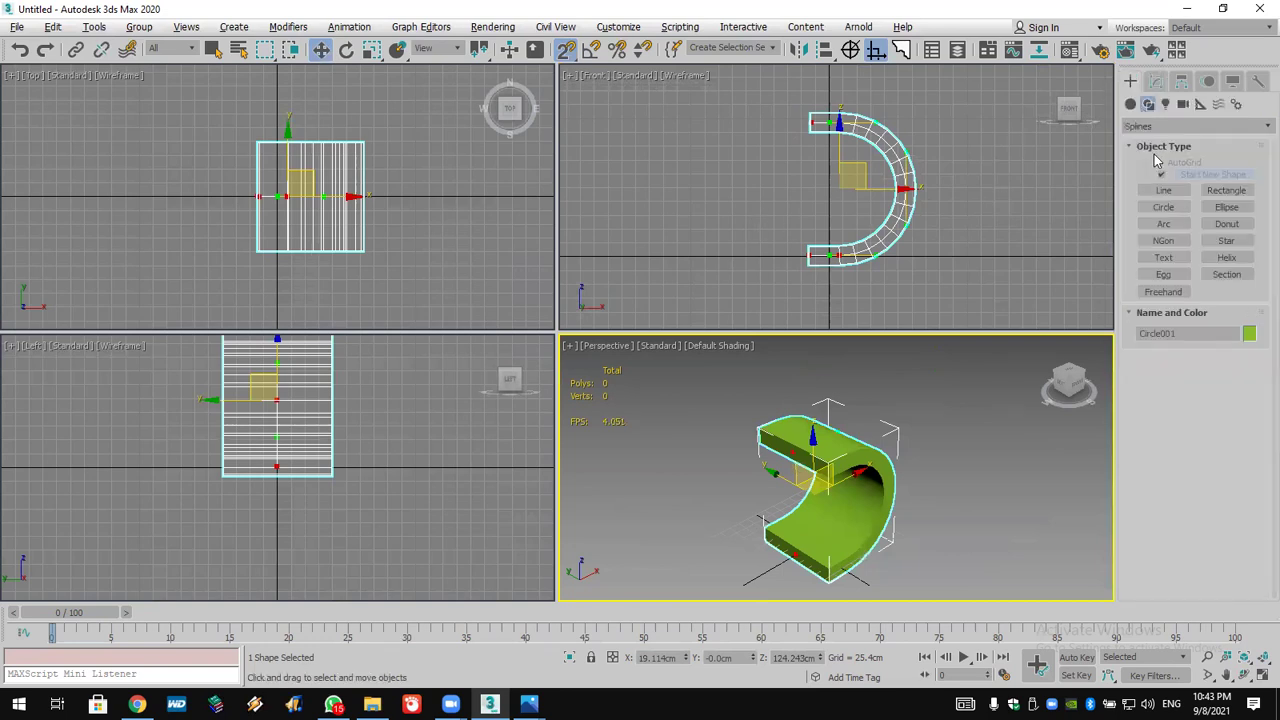
{"action": "left_click", "coordinate": [1130, 104]}
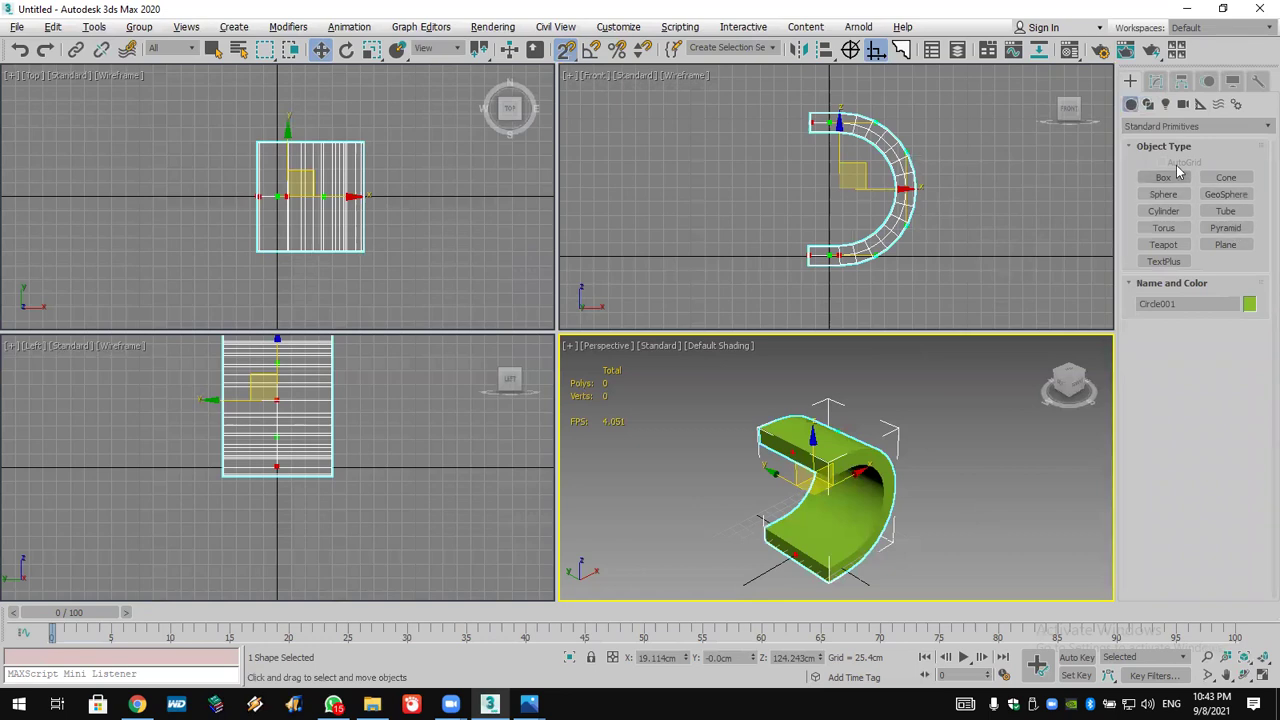
{"action": "left_click", "coordinate": [1222, 246]}
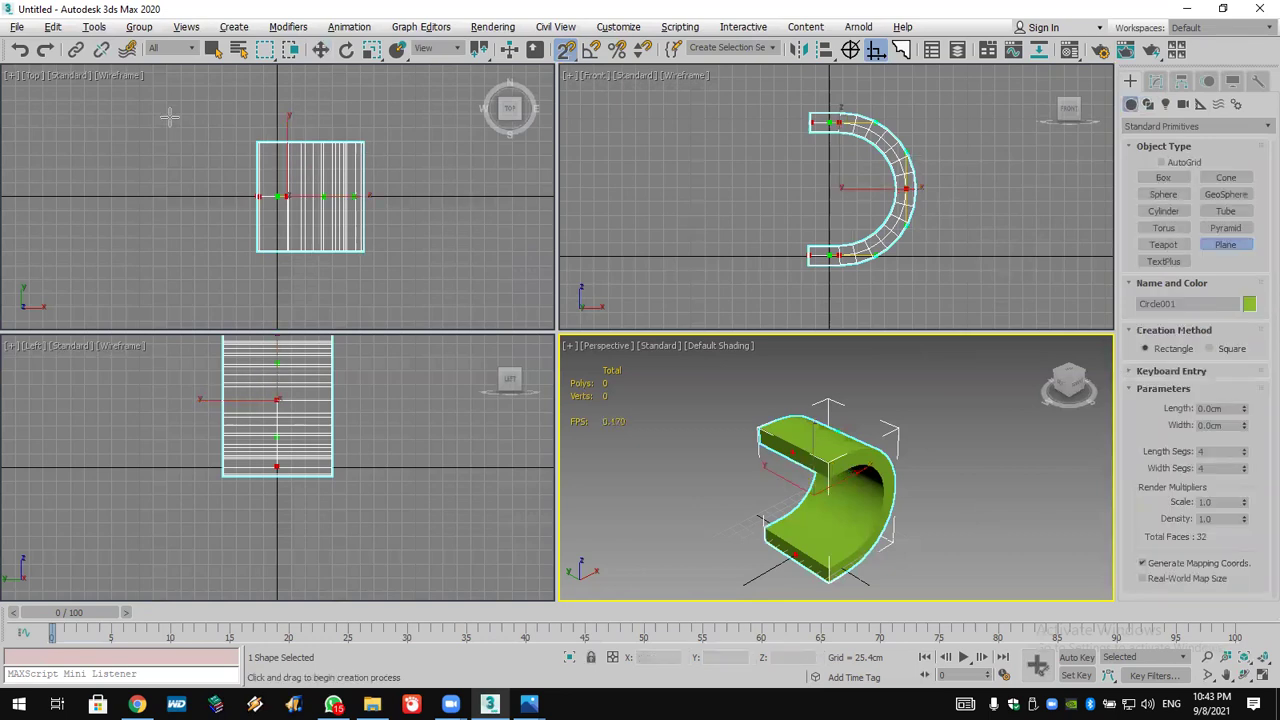
{"action": "left_click_drag", "start_coordinate": [169, 100], "coordinate": [170, 328]}
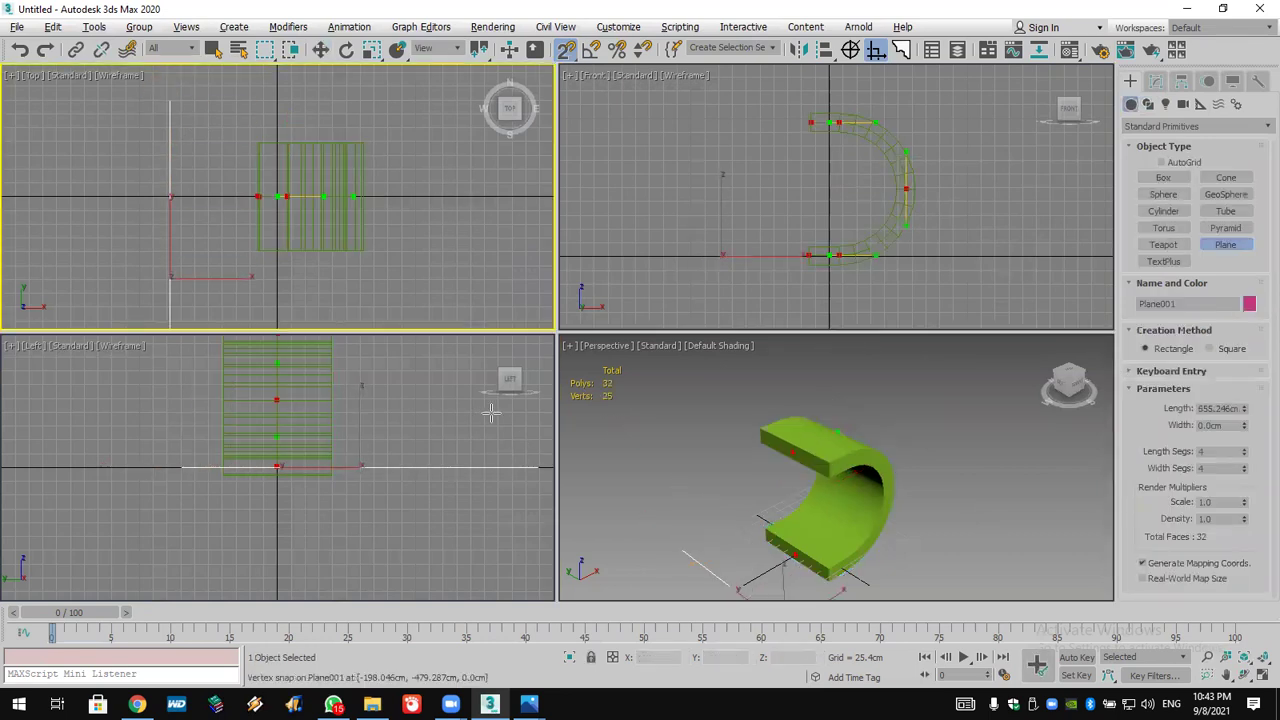
{"action": "right_click", "coordinate": [494, 412]}
{"action": "key", "text": "Delete"}
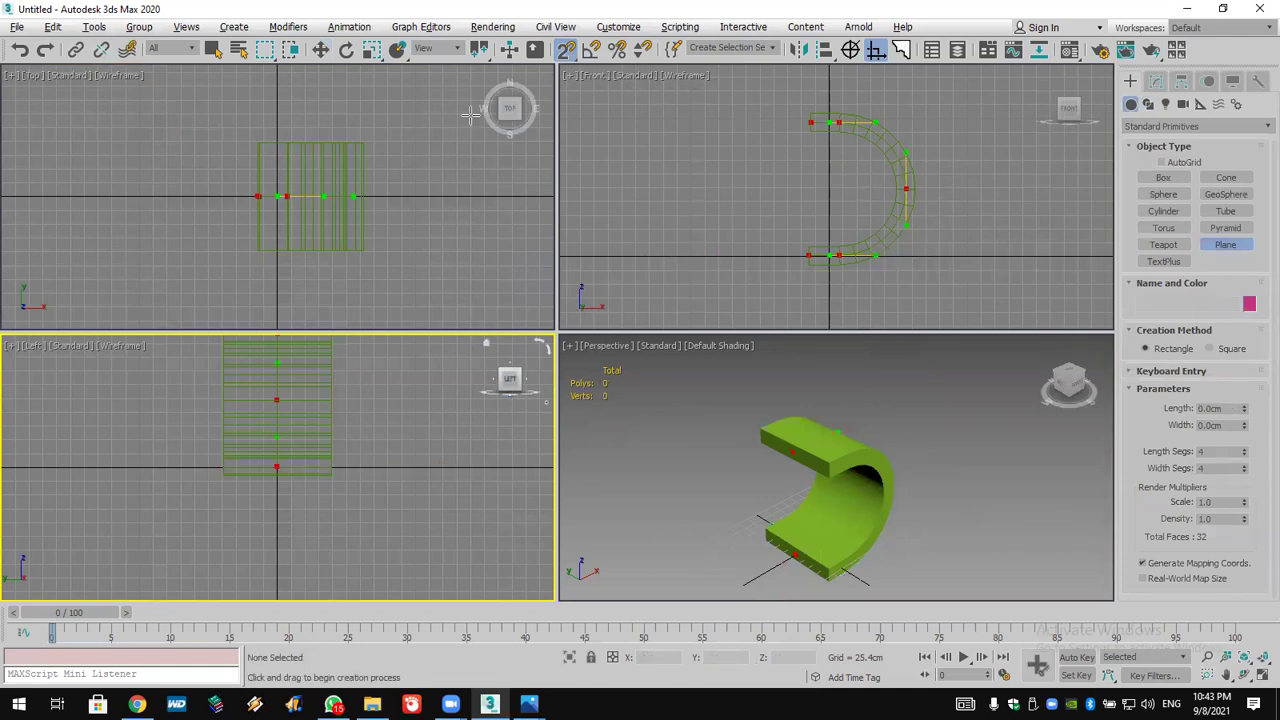
{"action": "key", "text": "ctrl+a"}
{"action": "scroll", "coordinate": [350, 165], "scroll_direction": "down", "scroll_amount": 2}
{"action": "mouse_move", "coordinate": [239, 103]}
{"action": "left_mouse_down"}
{"action": "mouse_move", "coordinate": [320, 200]}
{"action": "mouse_move", "coordinate": [401, 250]}
{"action": "left_mouse_up"}
{"action": "left_click_drag", "start_coordinate": [413, 205], "coordinate": [413, 205]}
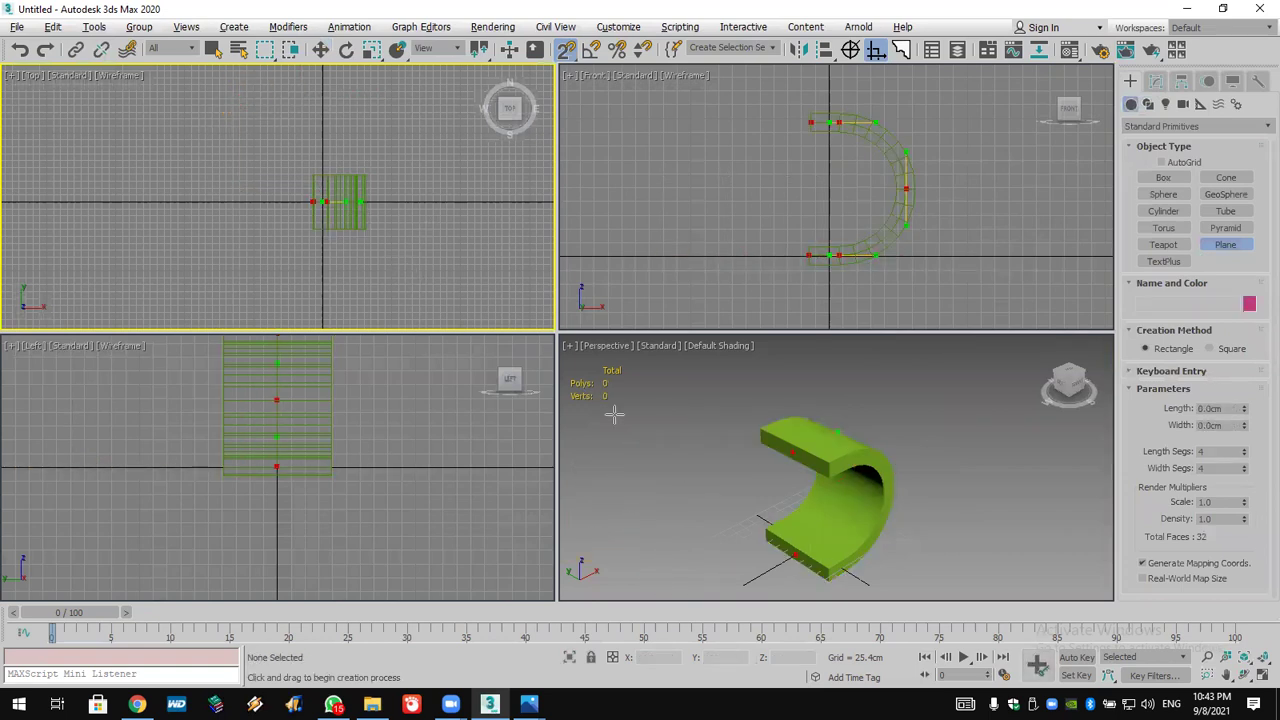
Turn off axis-constrained snapping and draw a ground plane about 1572.6 by 1943.7 cm around the seat in the Top view
{"action": "left_click", "coordinate": [875, 50]}
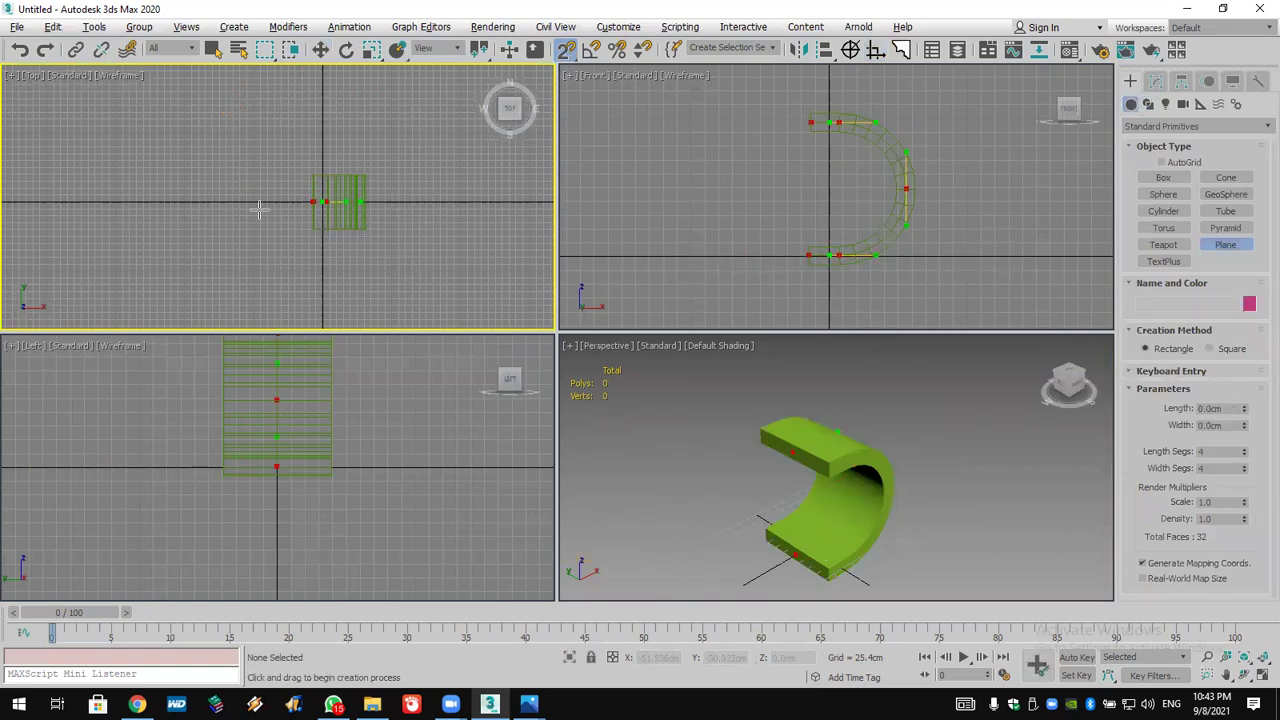
{"action": "left_click_drag", "start_coordinate": [208, 93], "coordinate": [735, 519]}
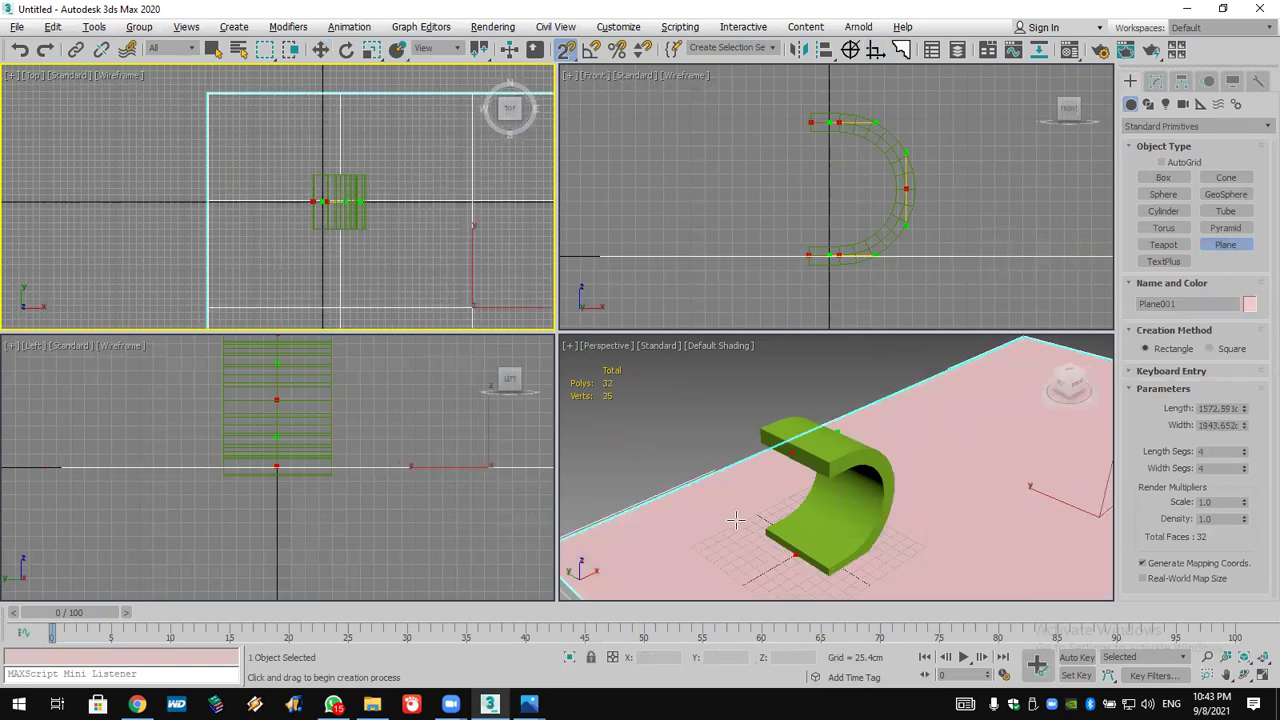
{"action": "left_click", "coordinate": [886, 521]}
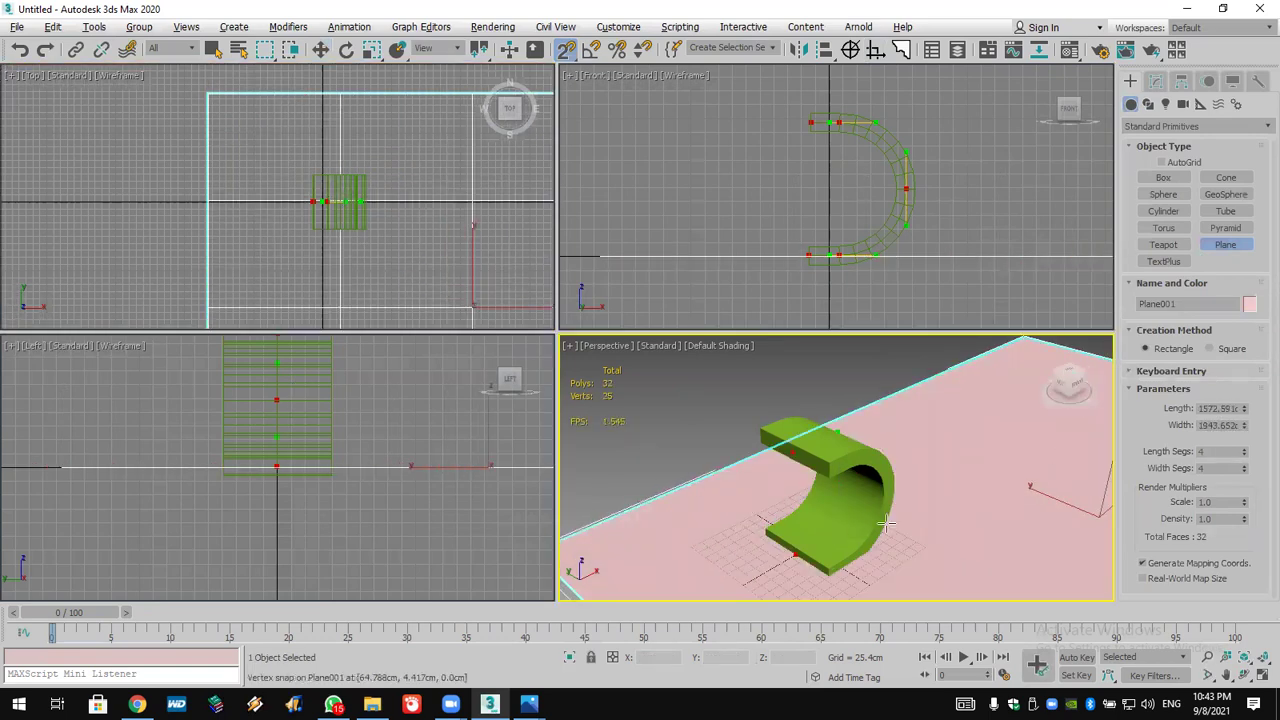
Turn off snapping and lower the C-shaped seat slightly in the Front view so its base sinks into the ground plane
{"action": "scroll", "coordinate": [886, 521], "scroll_direction": "up", "scroll_amount": 3}
{"action": "left_click", "coordinate": [320, 50]}
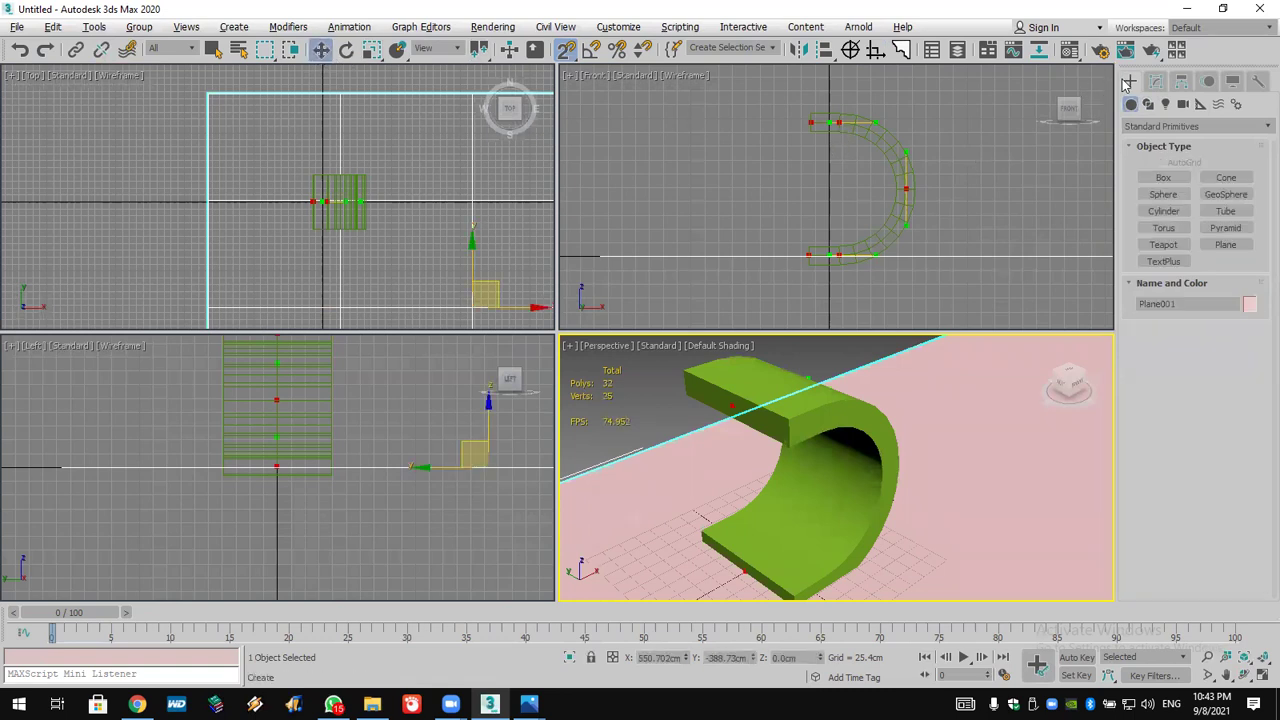
{"action": "left_click", "coordinate": [1090, 105]}
{"action": "left_click", "coordinate": [864, 135]}
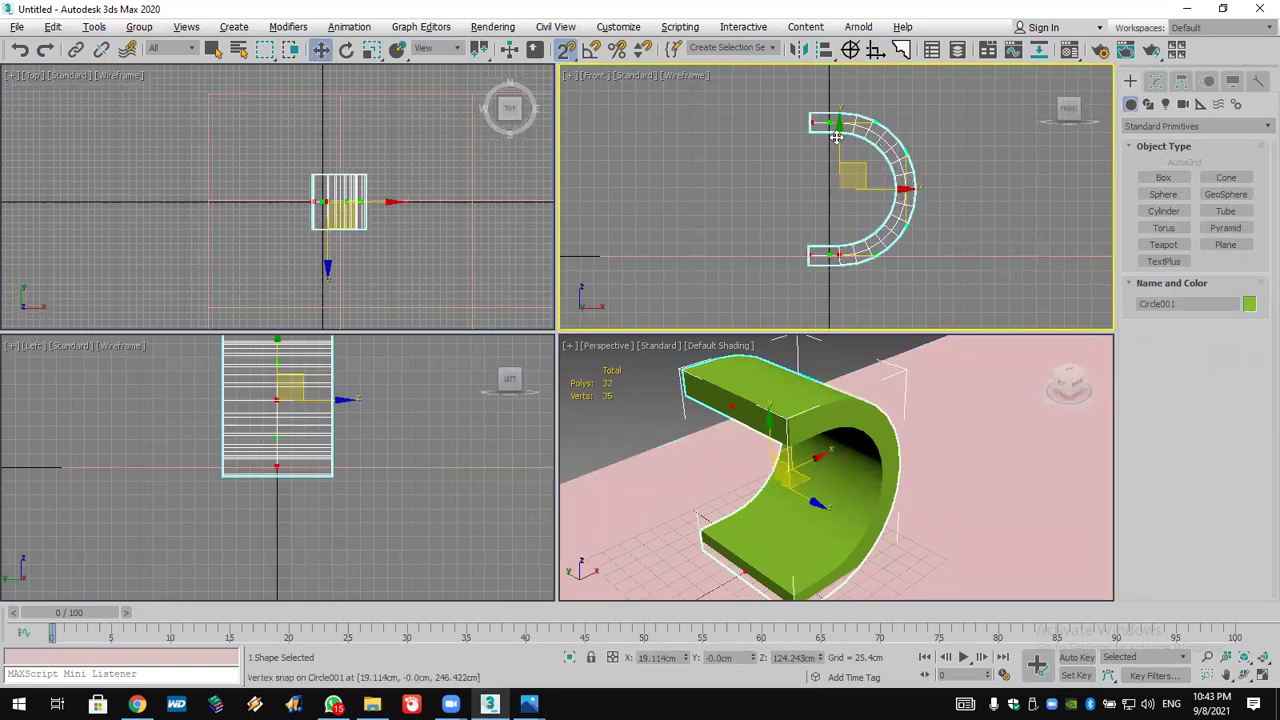
{"action": "left_click", "coordinate": [591, 50]}
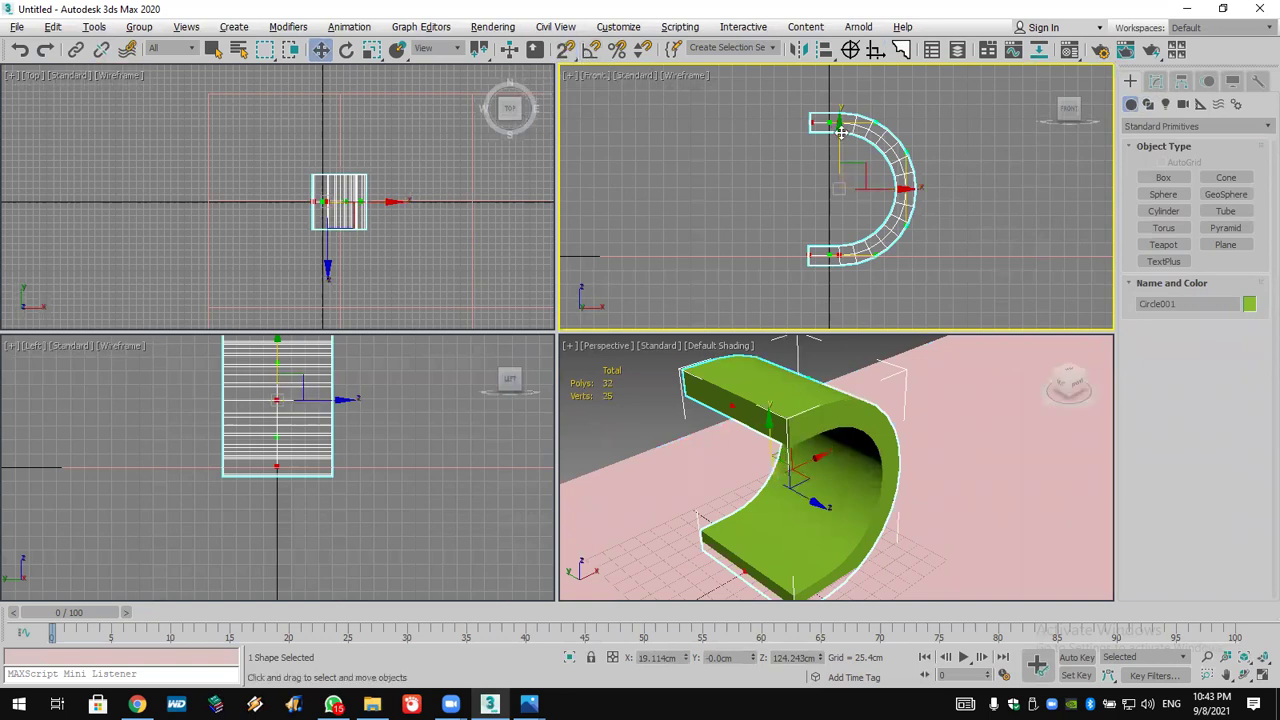
{"action": "left_click_drag", "start_coordinate": [840, 124], "coordinate": [842, 138]}
{"action": "left_click", "coordinate": [860, 300]}
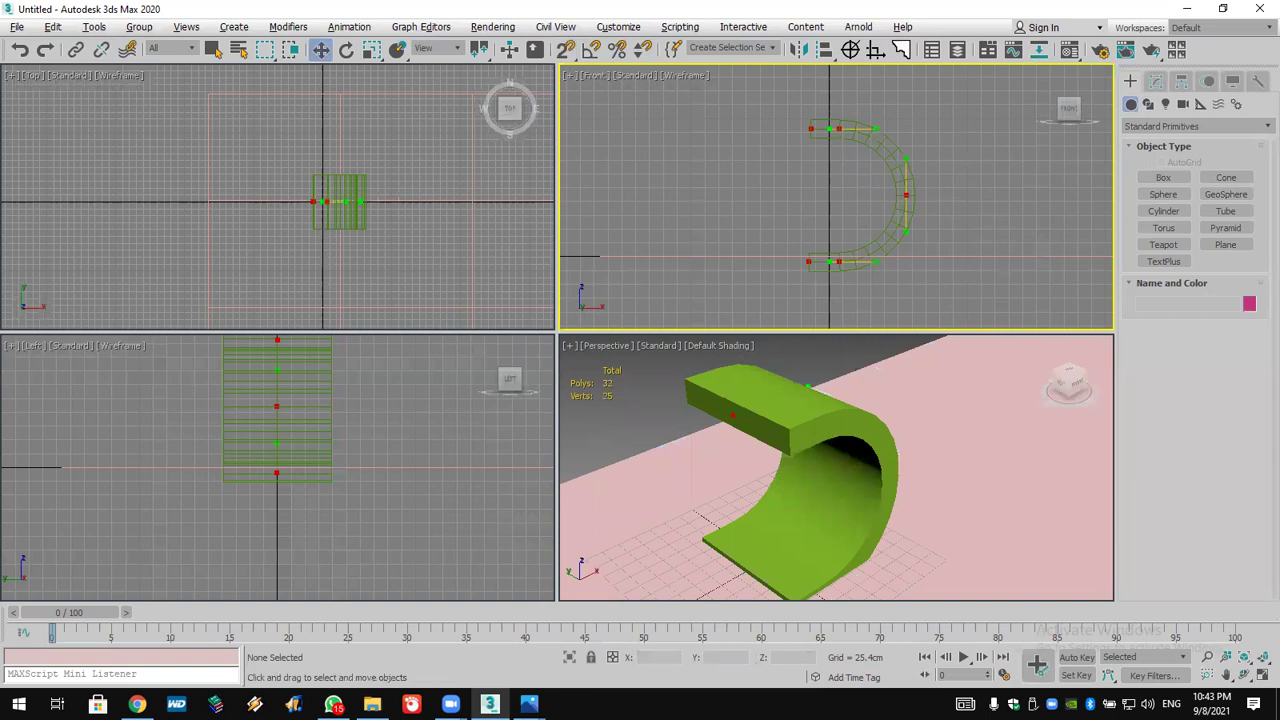
Switch to the reference photo in Photos, examine the whole room's walls and furniture, and close it
{"action": "key", "text": "alt+Tab"}
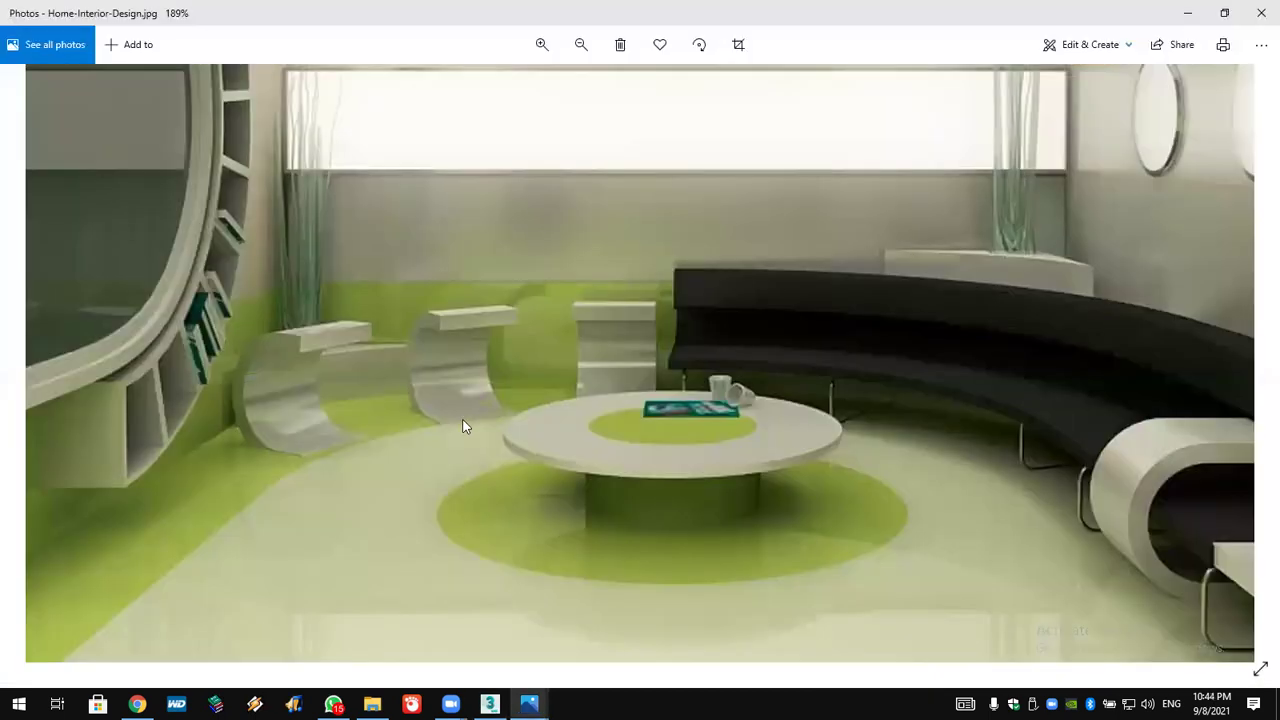
{"action": "scroll", "coordinate": [418, 421], "scroll_direction": "down", "scroll_amount": 5}
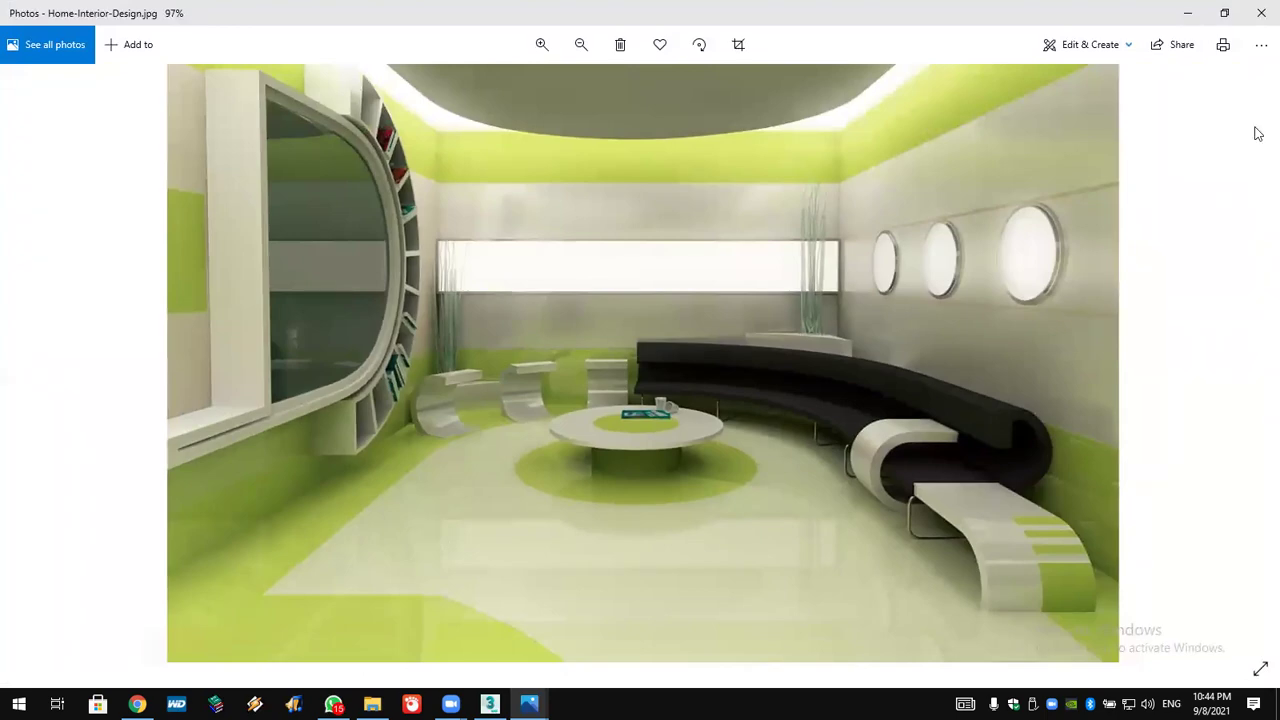
{"action": "left_click", "coordinate": [1261, 12]}
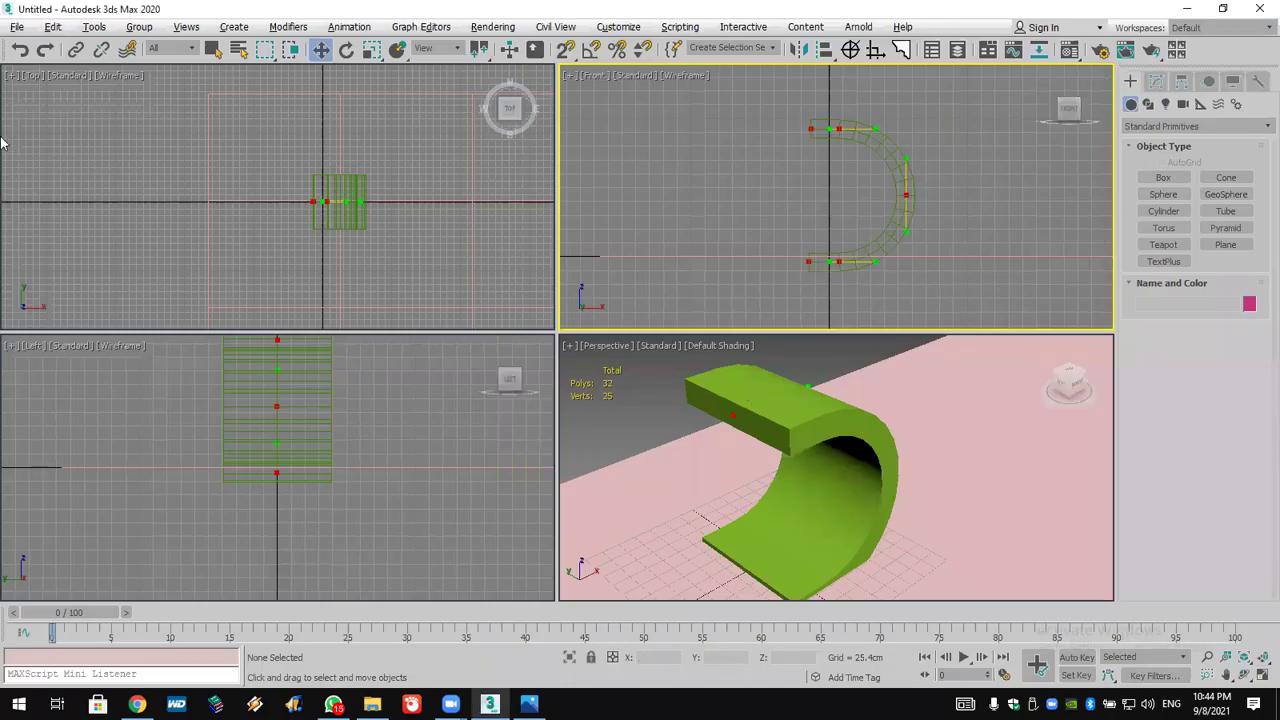
Reset to an empty scene without saving the seat scene, and make the Top view active
{"action": "left_click", "coordinate": [17, 27]}
{"action": "left_click", "coordinate": [35, 72]}
{"action": "left_click", "coordinate": [640, 377]}
{"action": "left_click", "coordinate": [584, 376]}
{"action": "left_click", "coordinate": [366, 209]}
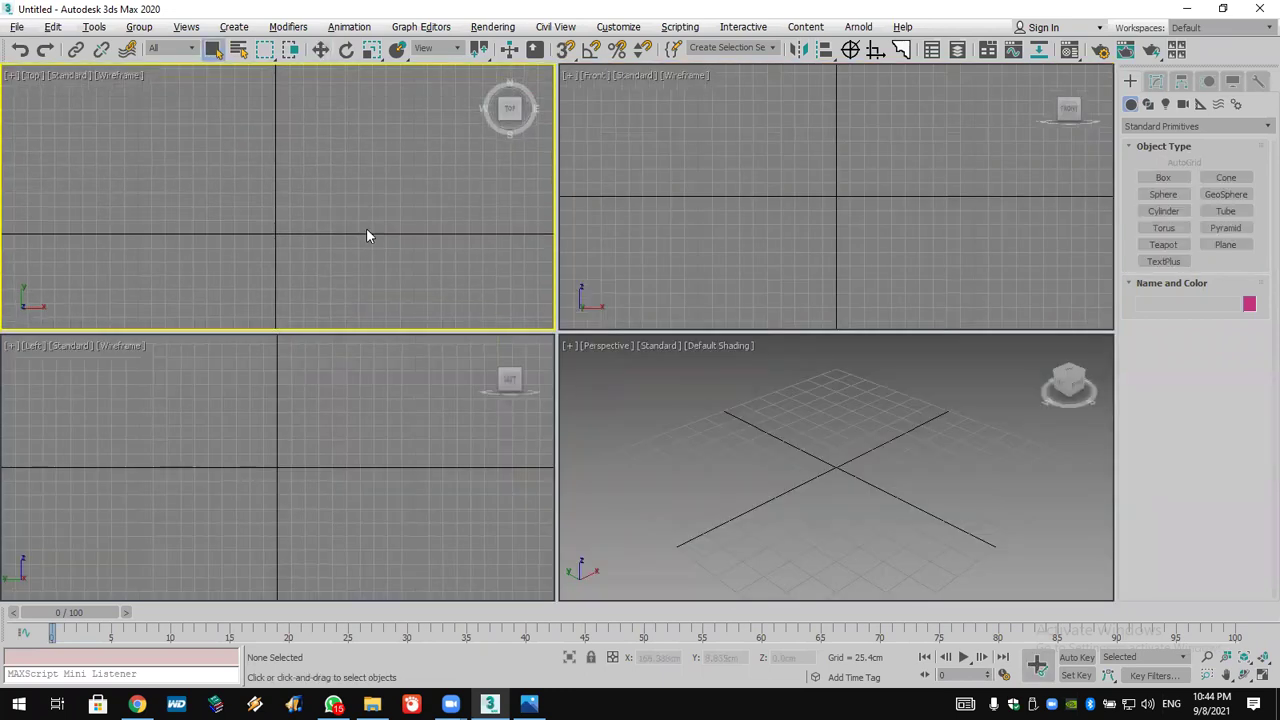
With 2D snapping to grid points and vertices, draw an open three-sided wall line about 381 cm per side in the Top view
{"action": "left_click", "coordinate": [1148, 104]}
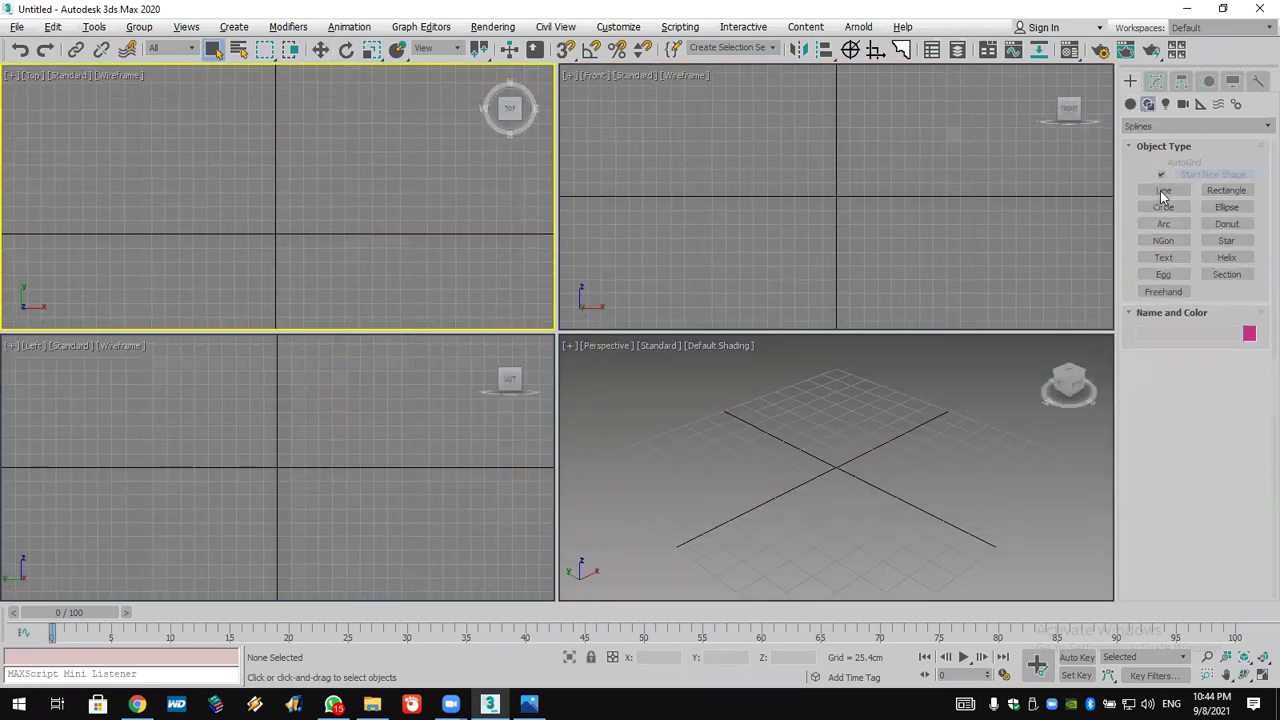
{"action": "left_click", "coordinate": [1163, 190]}
{"action": "left_click_drag", "start_coordinate": [565, 49], "coordinate": [565, 77]}
{"action": "right_click", "coordinate": [566, 50]}
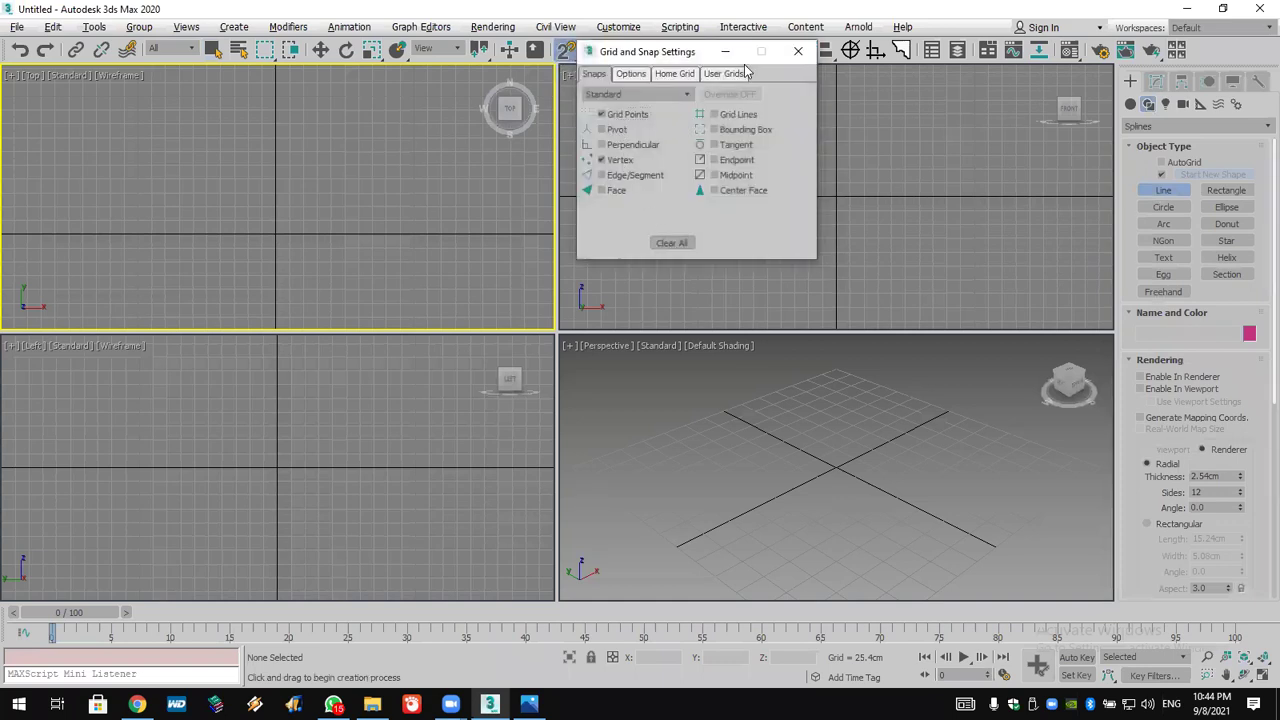
{"action": "left_click", "coordinate": [798, 51]}
{"action": "left_click", "coordinate": [179, 303]}
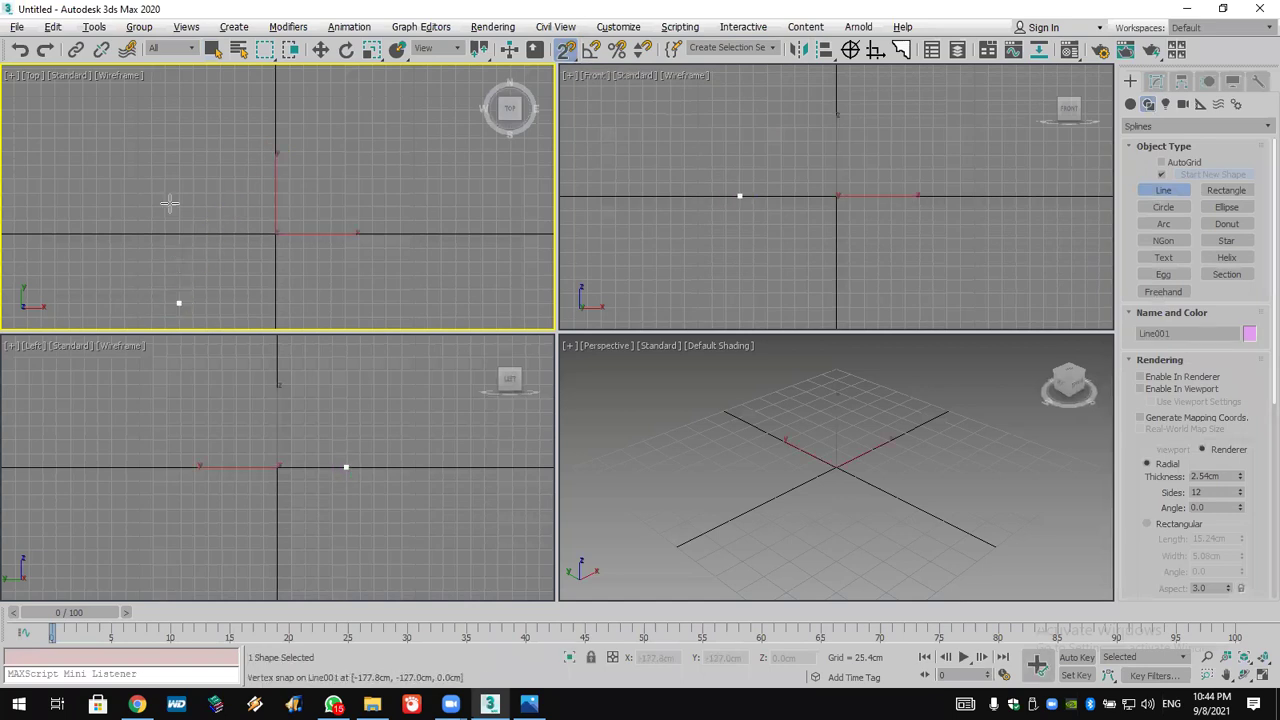
{"action": "left_click", "coordinate": [179, 96]}
{"action": "left_click", "coordinate": [385, 96]}
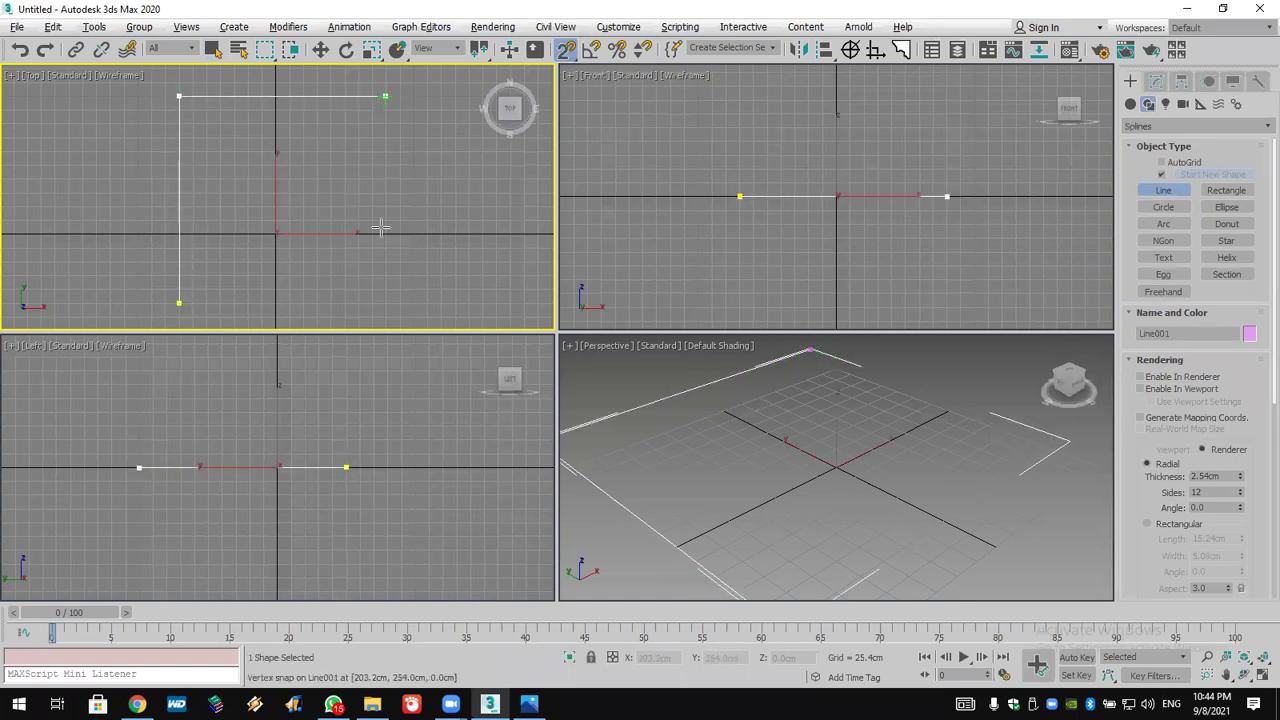
{"action": "left_click", "coordinate": [385, 302]}
{"action": "right_click", "coordinate": [402, 316]}
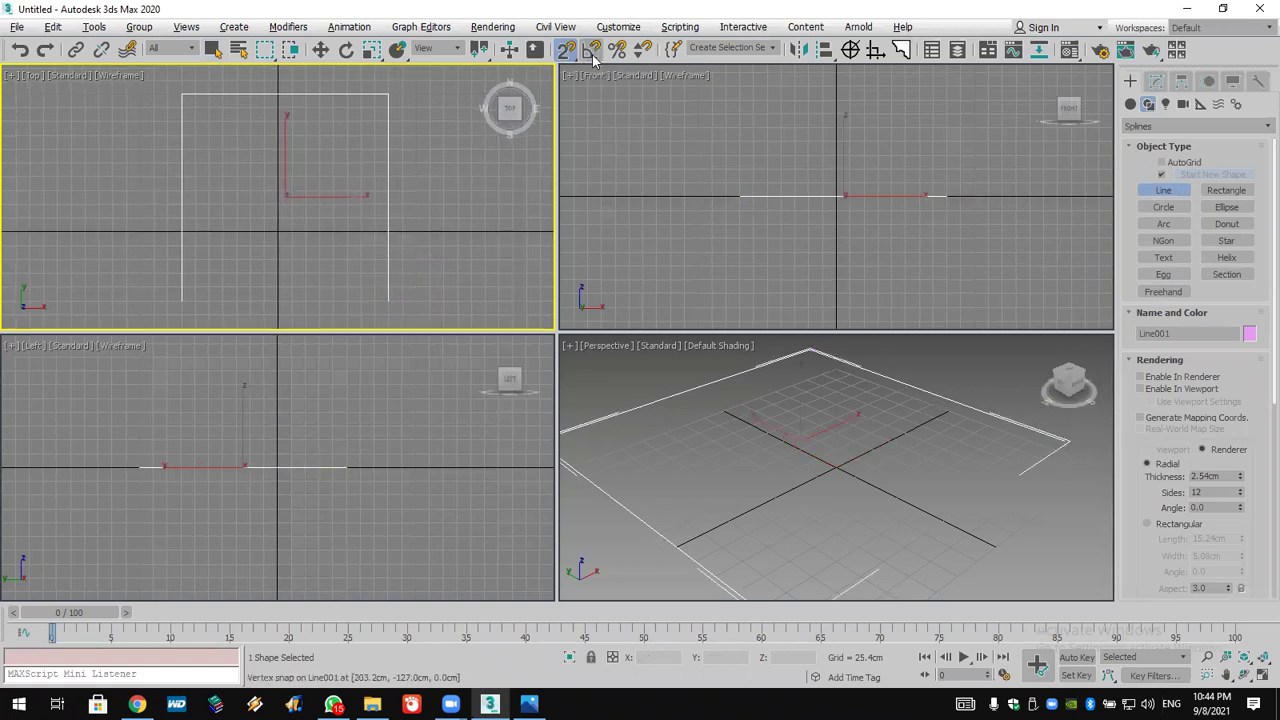
Turn off snapping and outline the wall line's spline by about 11.78 cm to give the walls thickness
{"action": "left_click", "coordinate": [1157, 82]}
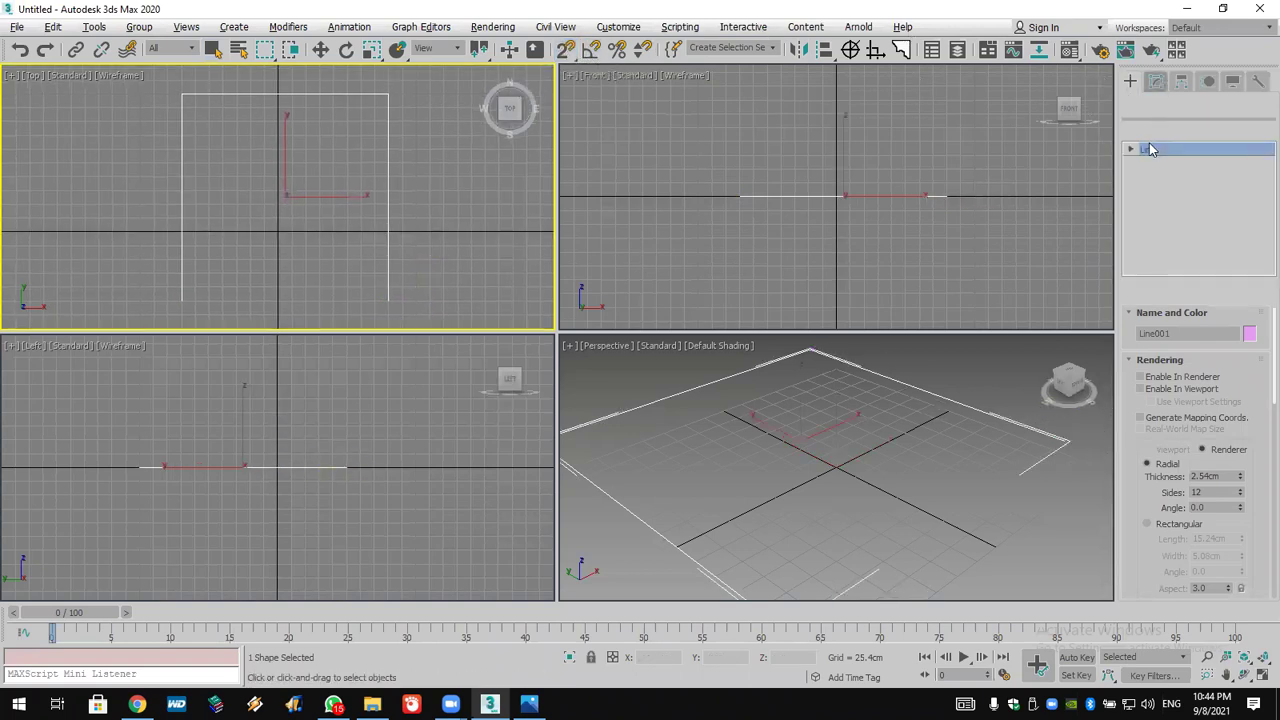
{"action": "left_click", "coordinate": [1131, 149]}
{"action": "left_click", "coordinate": [1162, 190]}
{"action": "scroll", "coordinate": [1182, 375], "scroll_direction": "down", "scroll_amount": 10}
{"action": "scroll", "coordinate": [1244, 430], "scroll_direction": "down", "scroll_amount": 4}
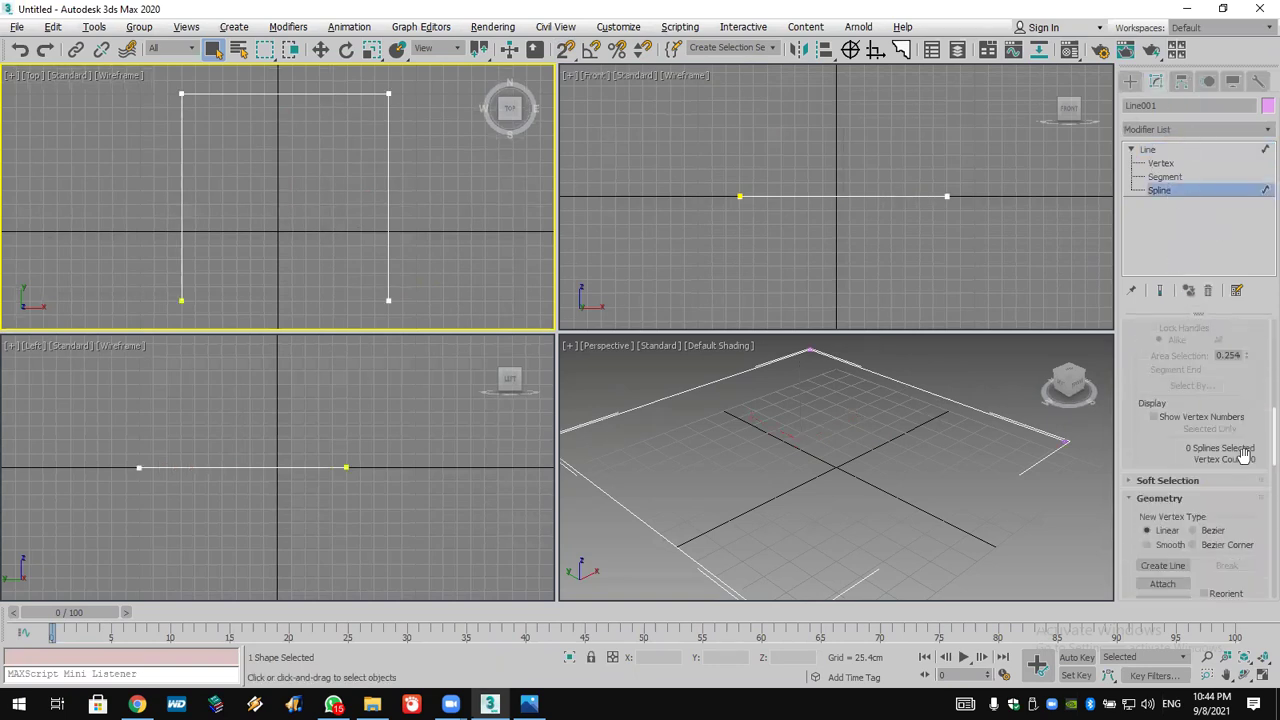
{"action": "scroll", "coordinate": [1170, 520], "scroll_direction": "down", "scroll_amount": 8}
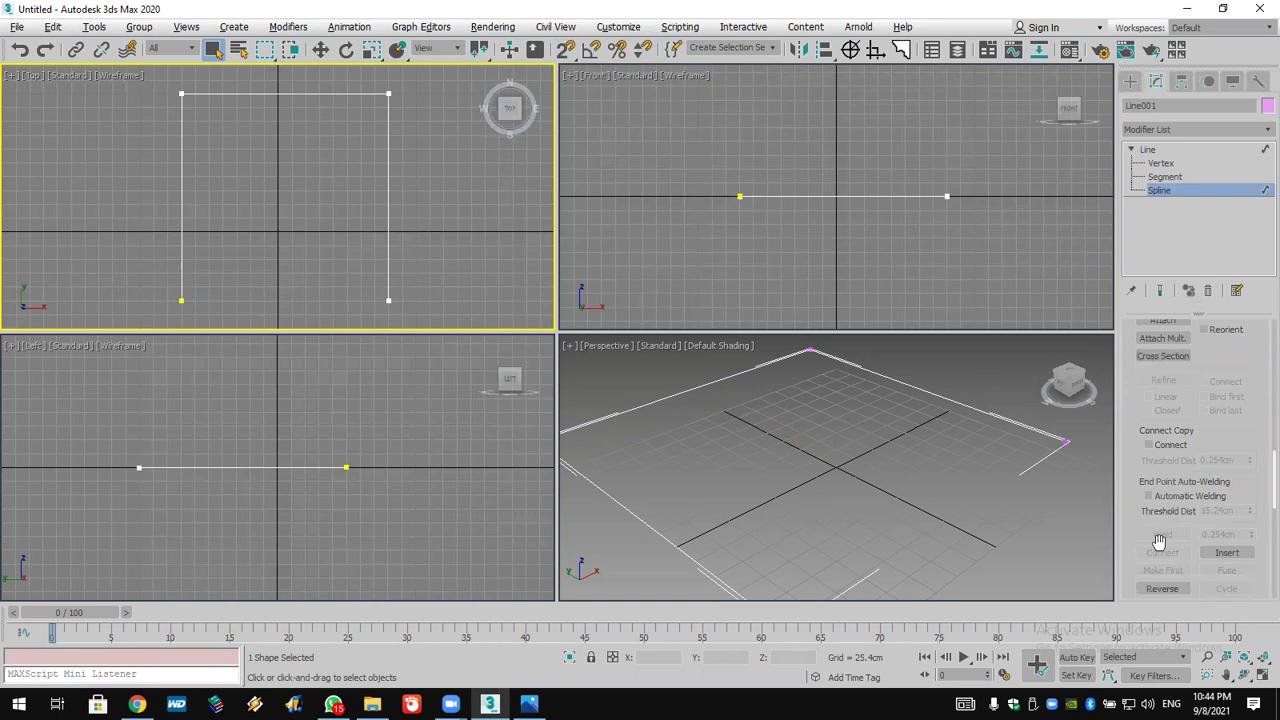
{"action": "left_click", "coordinate": [1170, 566]}
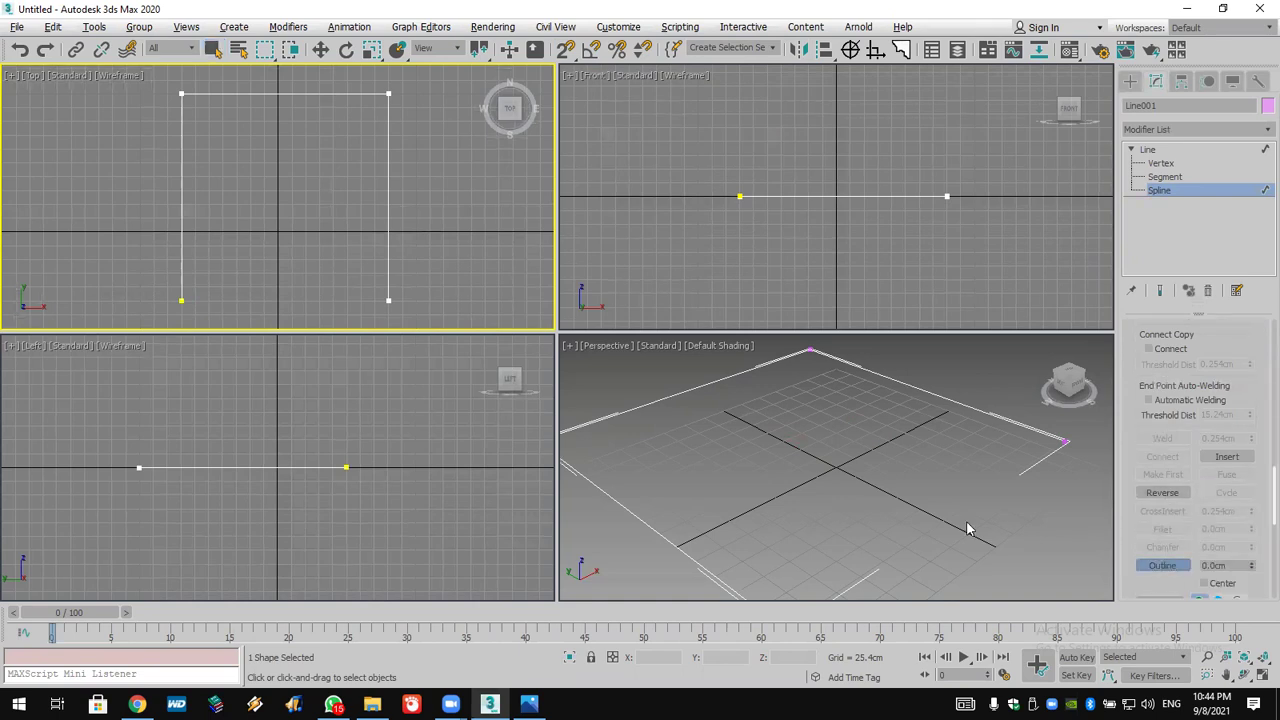
{"action": "left_click_drag", "start_coordinate": [385, 208], "coordinate": [385, 195]}
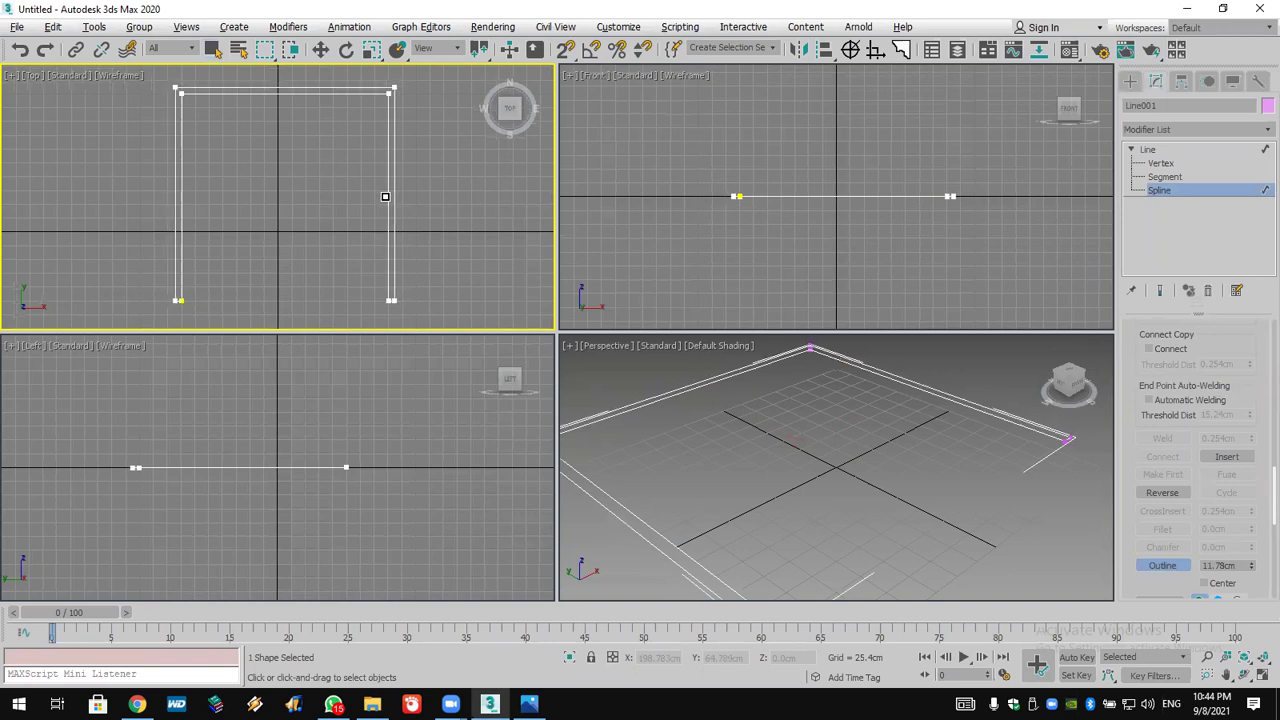
Extrude the wall outline about 43.18 cm and change its object color to green
{"action": "left_click", "coordinate": [1170, 130]}
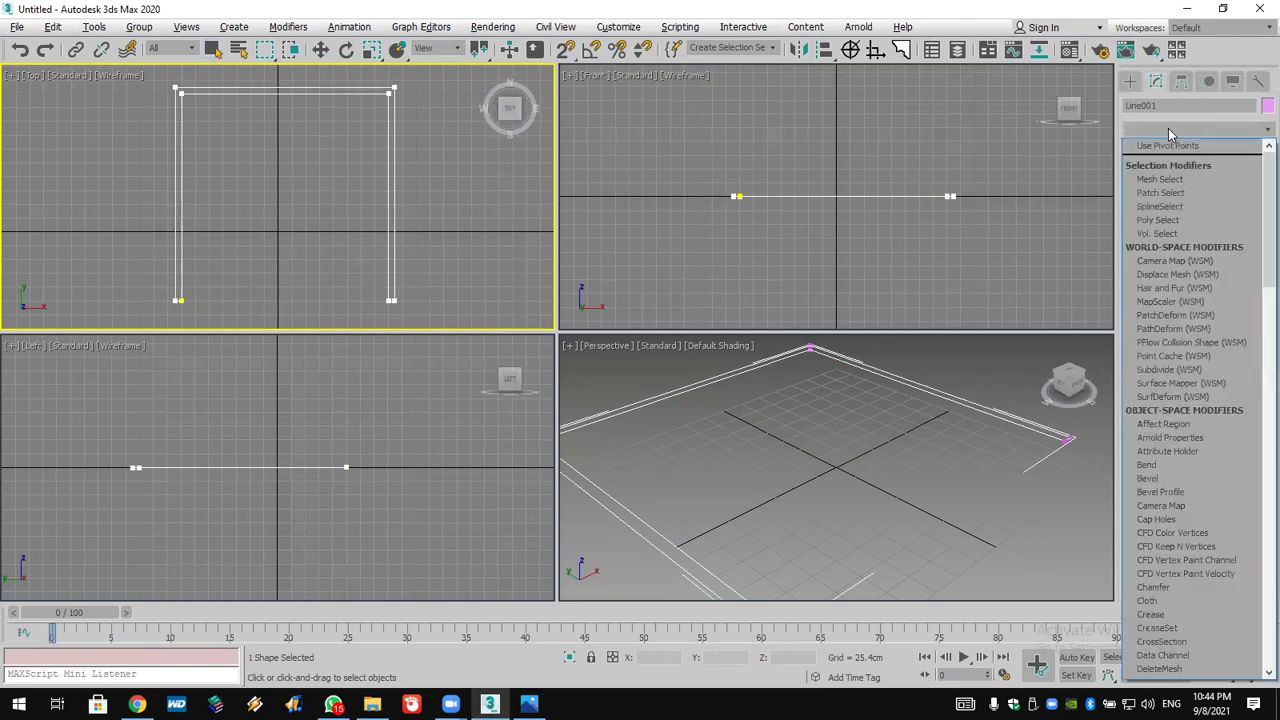
{"action": "scroll", "coordinate": [1185, 190], "scroll_direction": "down", "scroll_amount": 10}
{"action": "left_click", "coordinate": [1186, 215]}
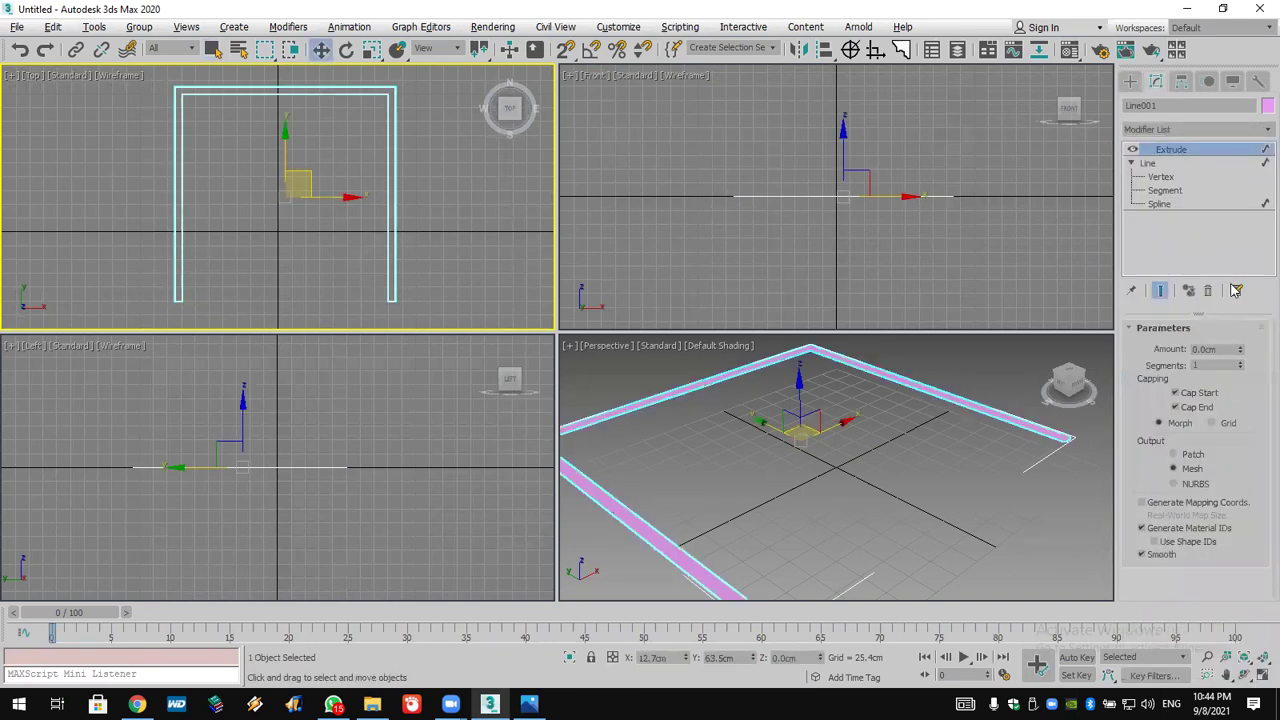
{"action": "left_click_drag", "start_coordinate": [1241, 353], "coordinate": [1247, 321]}
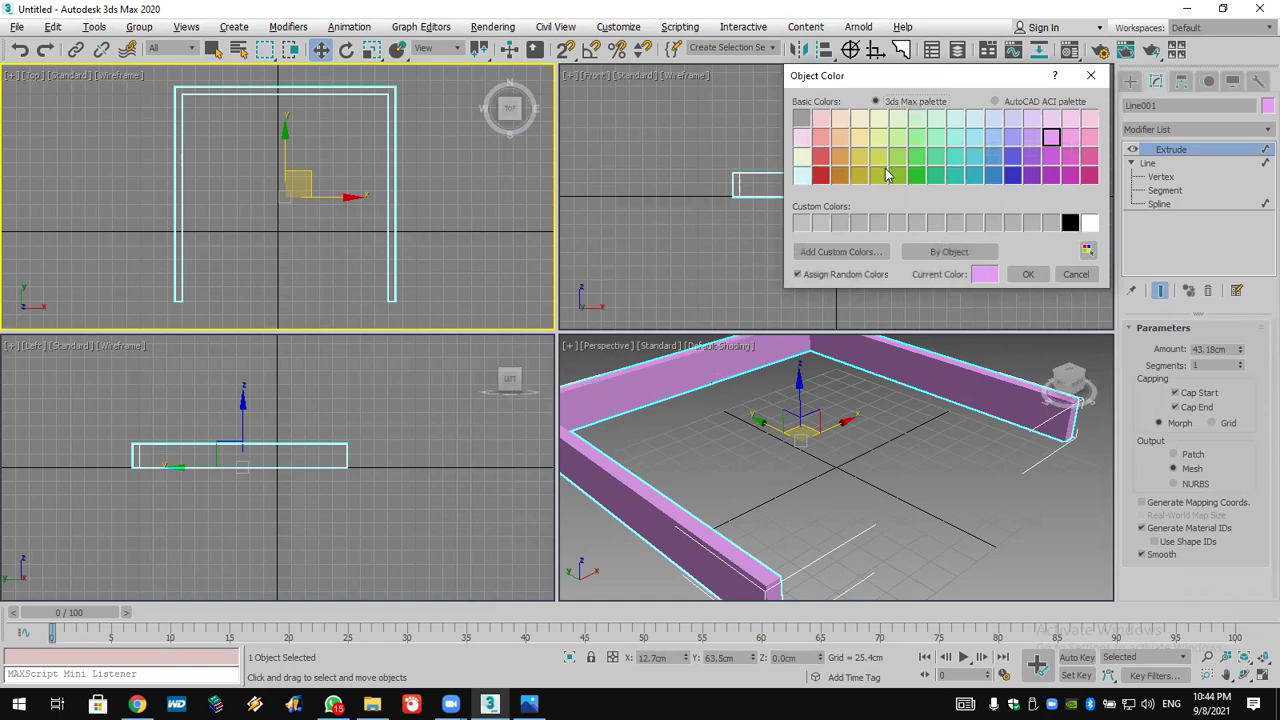
{"action": "left_click", "coordinate": [887, 175]}
{"action": "left_click", "coordinate": [1028, 274]}
With 3D snapping, make one copy of the green wall strip stacked directly on top of the original in the Front view
{"action": "left_click", "coordinate": [752, 177]}
{"action": "scroll", "coordinate": [752, 177], "scroll_direction": "up", "scroll_amount": 5}
{"action": "left_click_drag", "start_coordinate": [566, 50], "coordinate": [566, 110]}
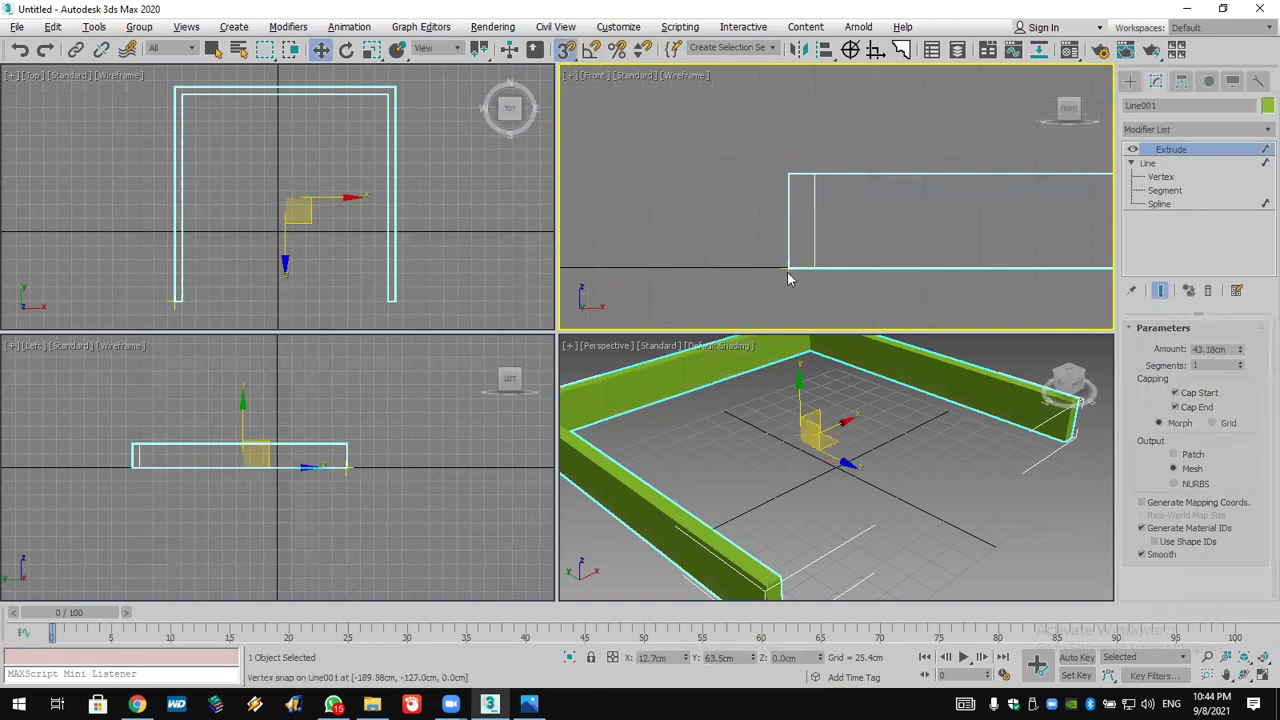
{"action": "mouse_move", "coordinate": [787, 271]}
{"action": "left_mouse_down", "text": "shift"}
{"action": "mouse_move", "coordinate": [871, 182]}
{"action": "mouse_move", "coordinate": [787, 162]}
{"action": "left_mouse_up", "text": "shift"}
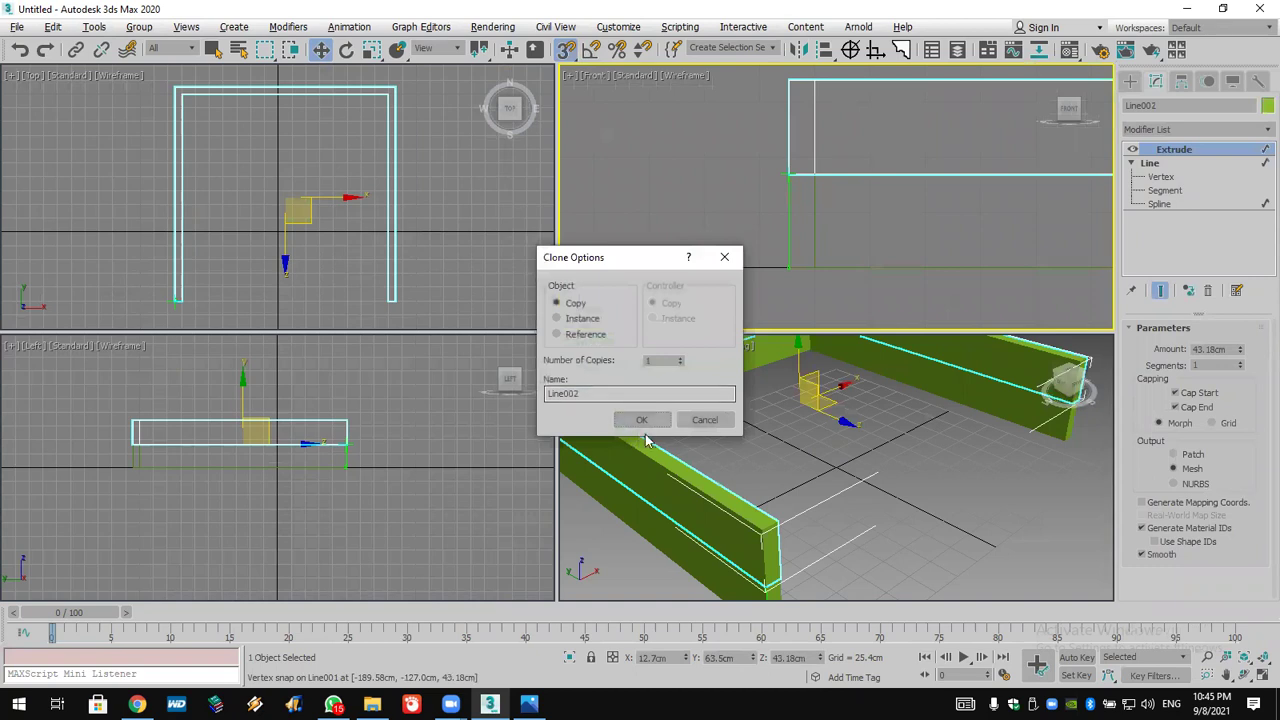
{"action": "left_click", "coordinate": [643, 421]}
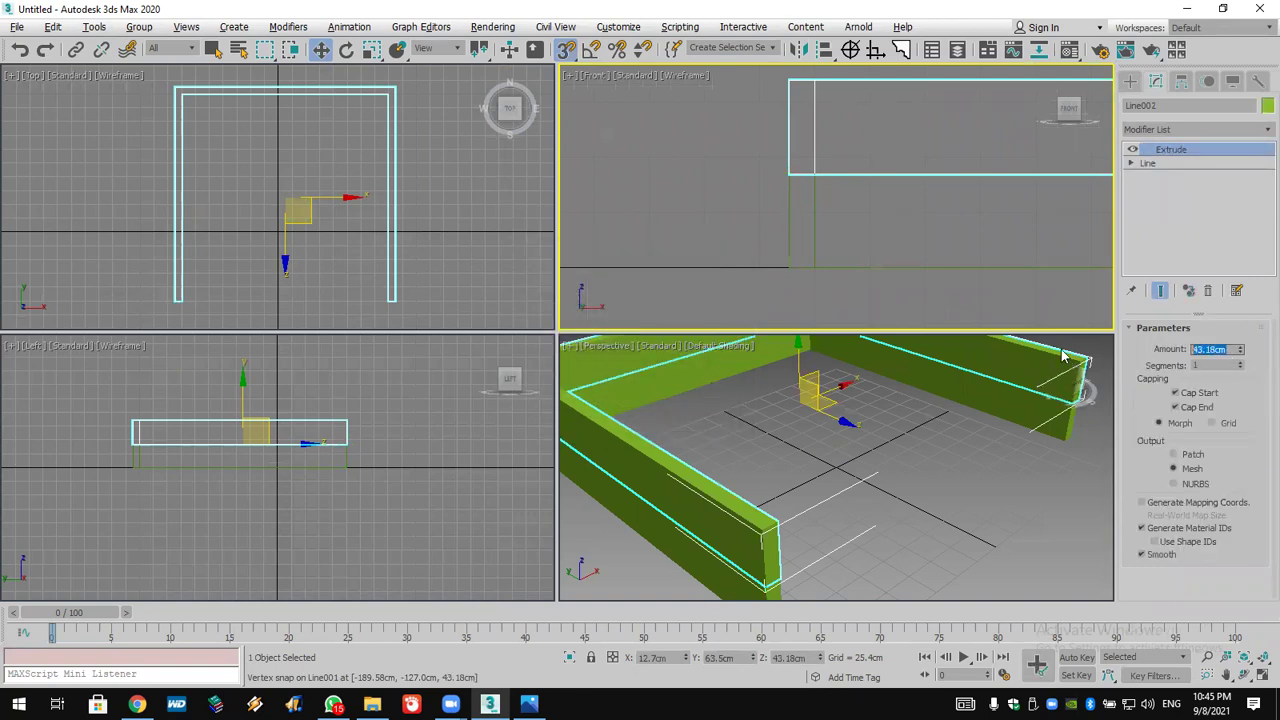
Set the upper copy's extrusion amount to 2 cm and change its object color to grey
{"action": "key", "text": "Return"}
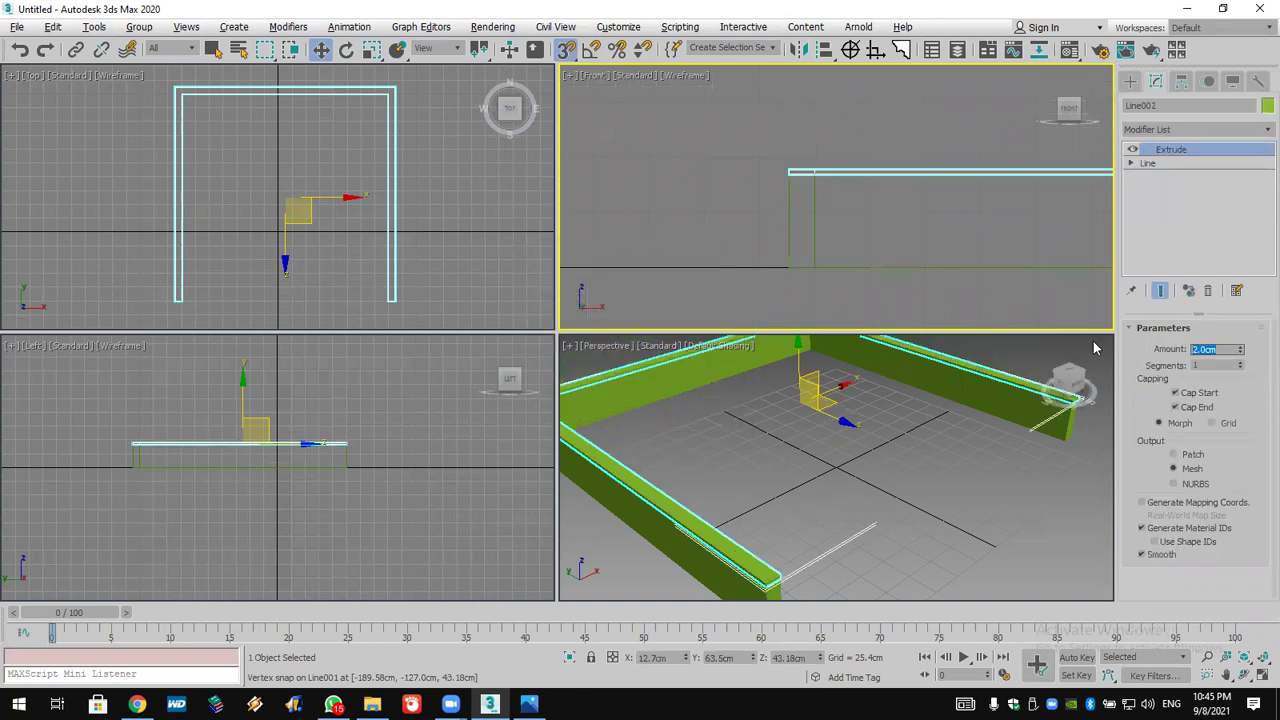
{"action": "left_click", "coordinate": [1266, 106]}
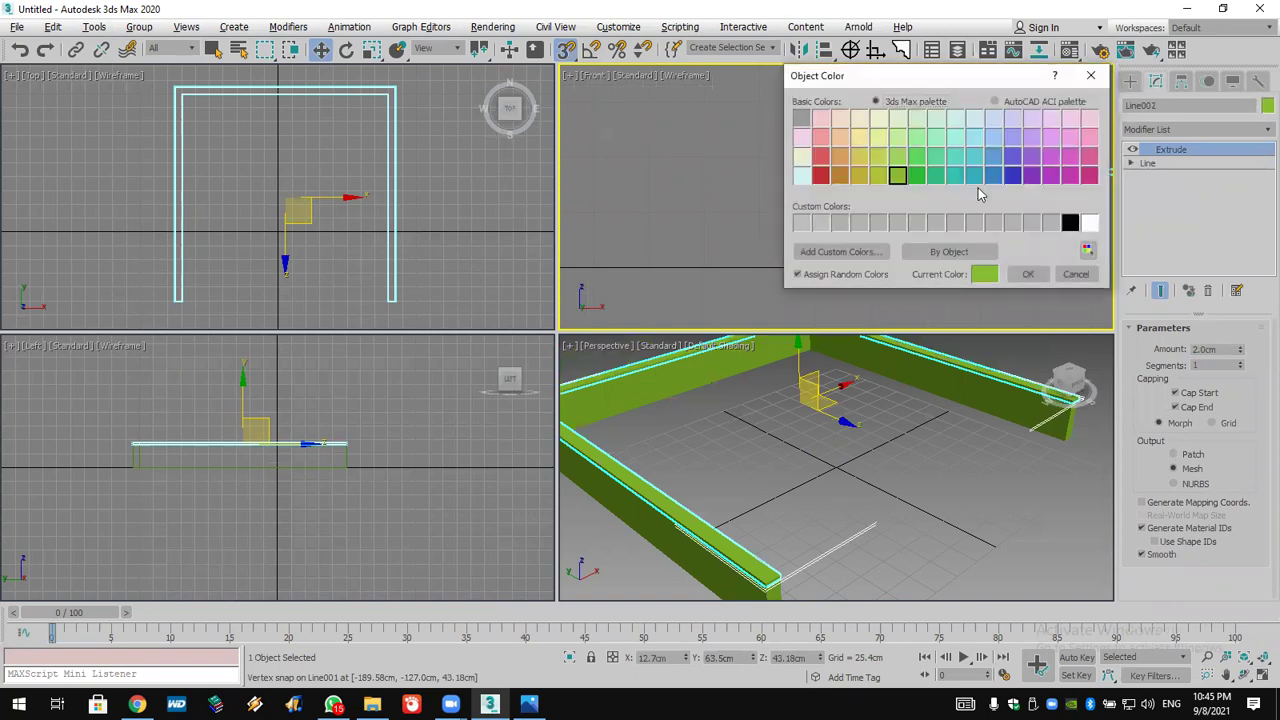
{"action": "left_click", "coordinate": [1028, 274]}
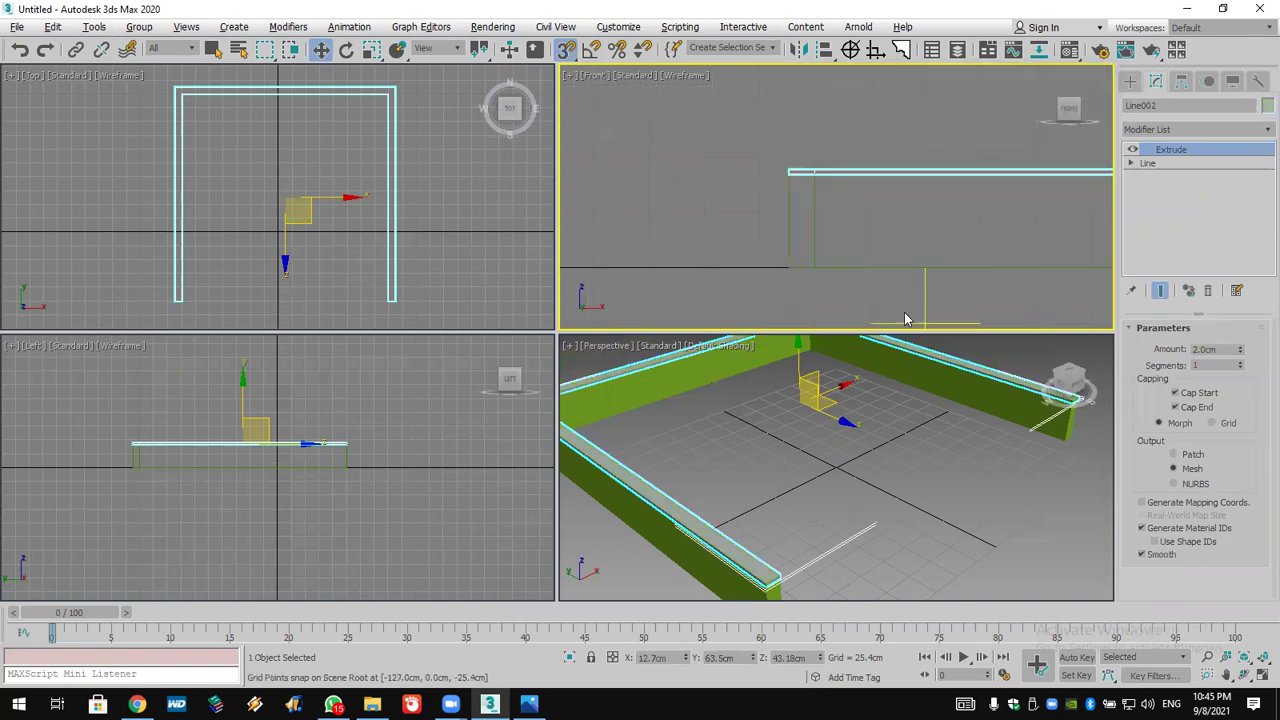
Select the green strip and its thin grey cap and stack five copies of the pair upward, snapped end to end
{"action": "mouse_move", "coordinate": [770, 155]}
{"action": "left_mouse_down"}
{"action": "mouse_move", "coordinate": [865, 315]}
{"action": "mouse_move", "coordinate": [800, 268]}
{"action": "mouse_move", "coordinate": [846, 129]}
{"action": "mouse_move", "coordinate": [791, 150]}
{"action": "left_mouse_up"}
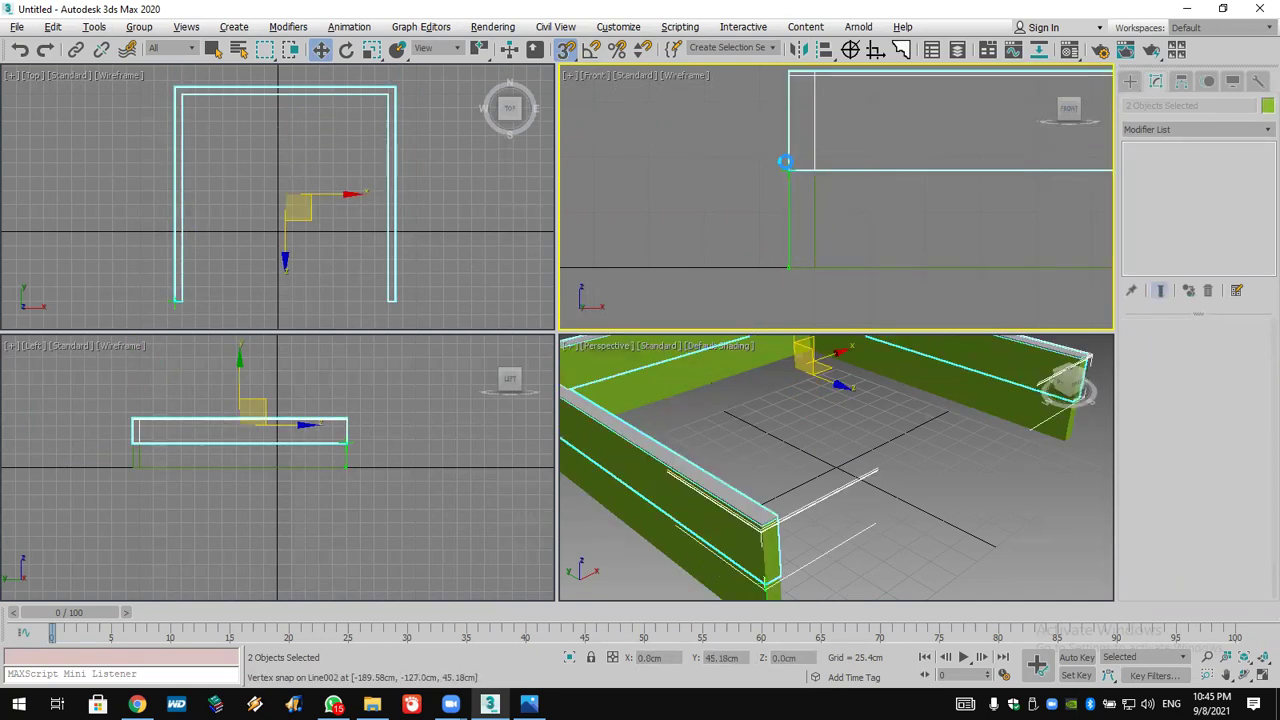
{"action": "left_click_drag", "start_coordinate": [785, 162], "coordinate": [799, 270], "text": "shift"}
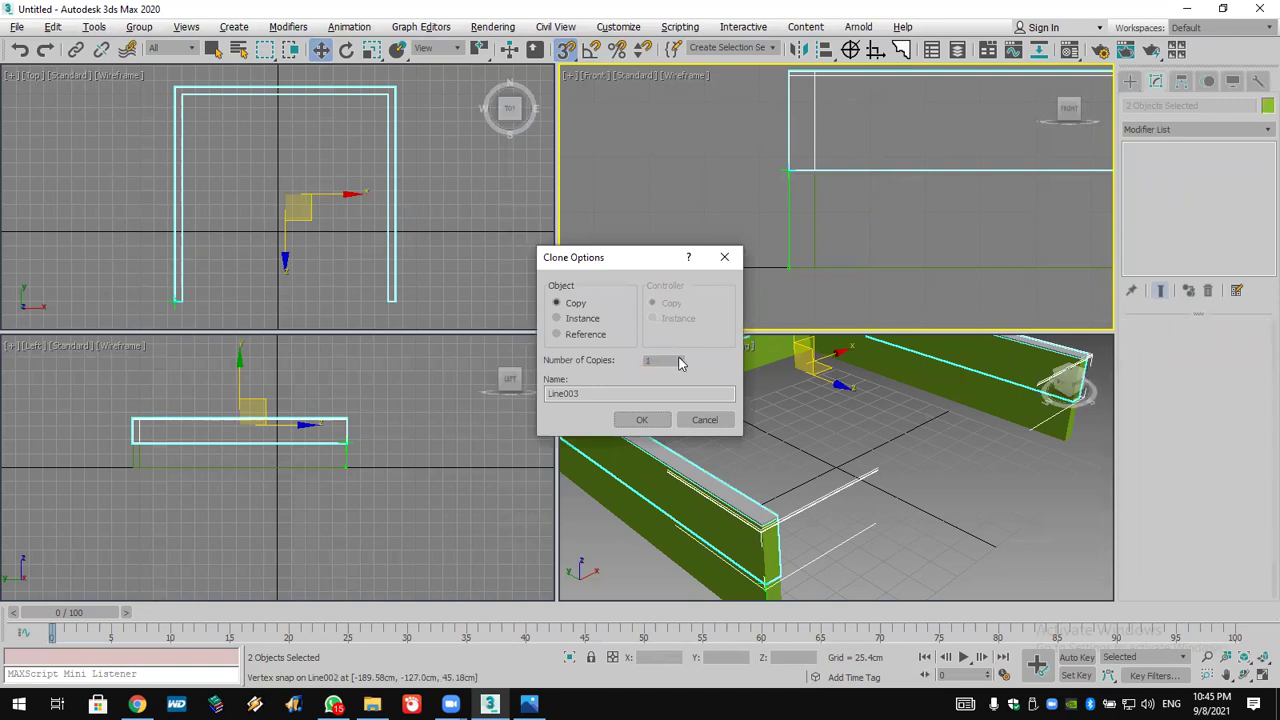
{"action": "left_click", "coordinate": [642, 419]}
Select the three green wall strips directly above the lowest one and change their object color to white
{"action": "mouse_move", "coordinate": [800, 423]}
{"action": "middle_mouse_down", "text": "alt"}
{"action": "mouse_move", "coordinate": [857, 423]}
{"action": "mouse_move", "coordinate": [908, 448]}
{"action": "mouse_move", "coordinate": [860, 481]}
{"action": "middle_mouse_up", "text": "alt"}
{"action": "scroll", "coordinate": [860, 481], "scroll_direction": "up", "scroll_amount": 3}
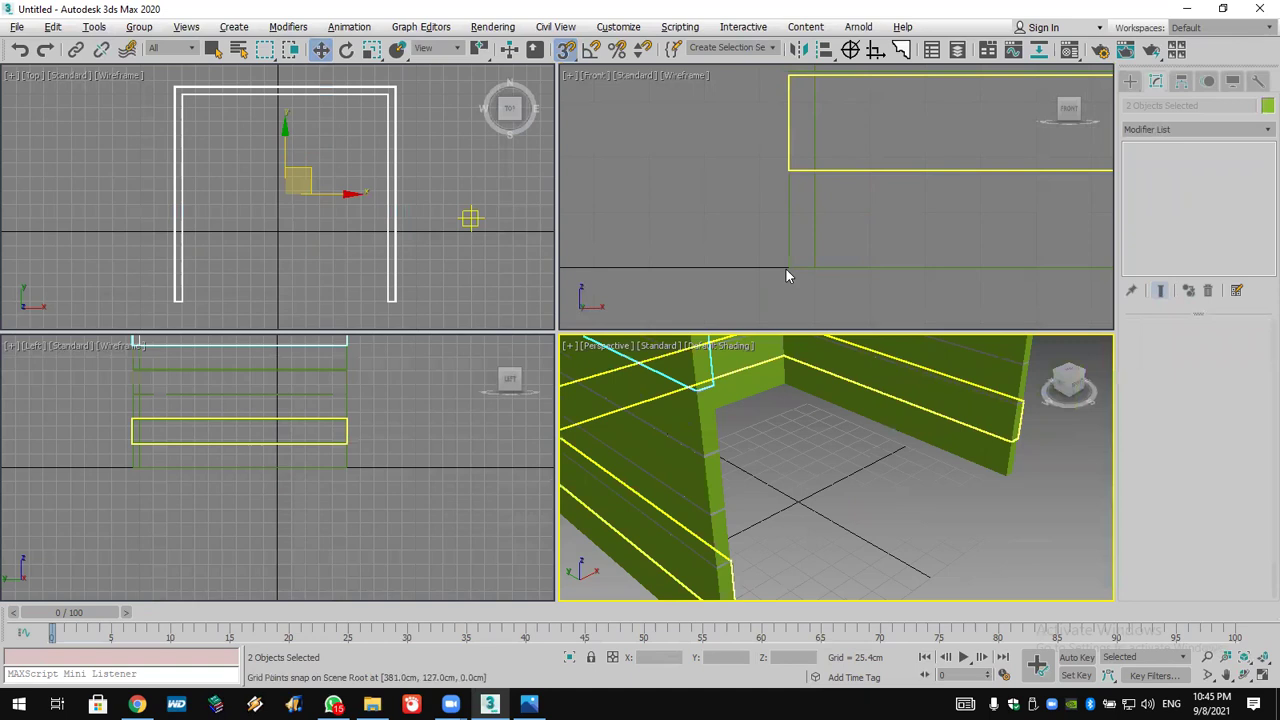
{"action": "left_click", "coordinate": [994, 411]}
{"action": "middle_click_drag", "start_coordinate": [960, 462], "coordinate": [949, 480], "text": "alt"}
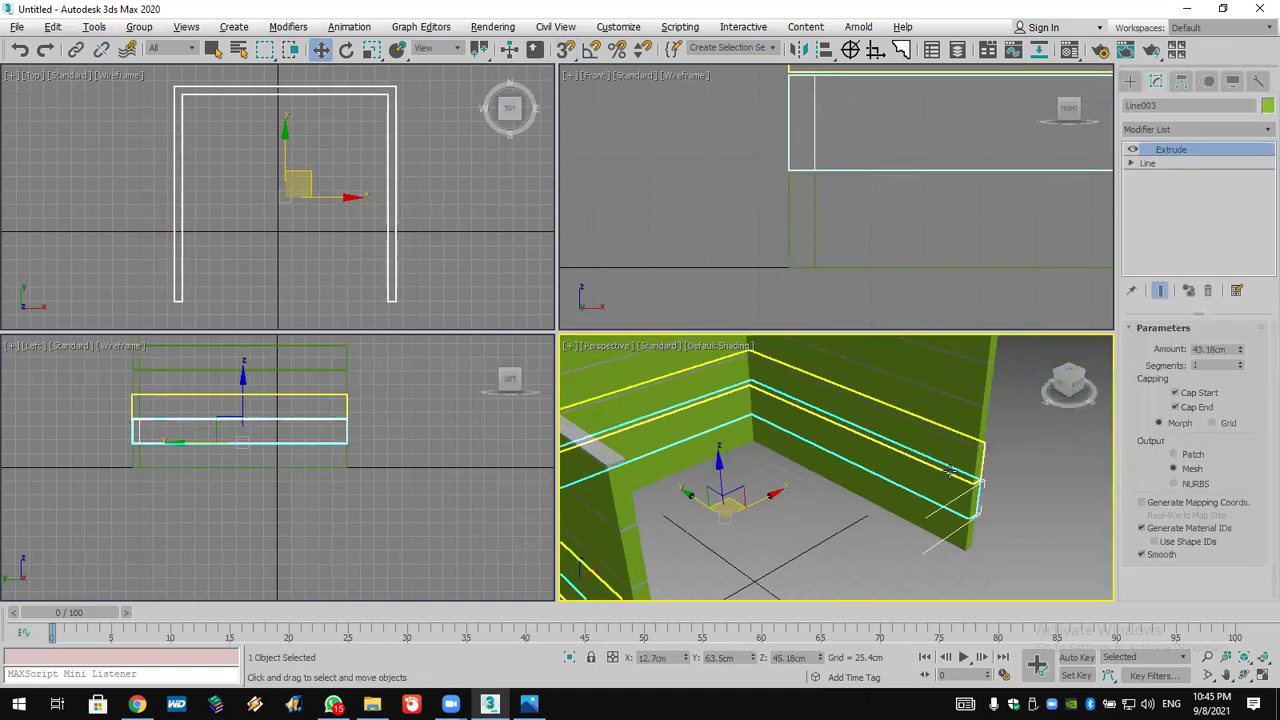
{"action": "left_click", "coordinate": [959, 455], "text": "ctrl"}
{"action": "left_click", "coordinate": [954, 409], "text": "ctrl"}
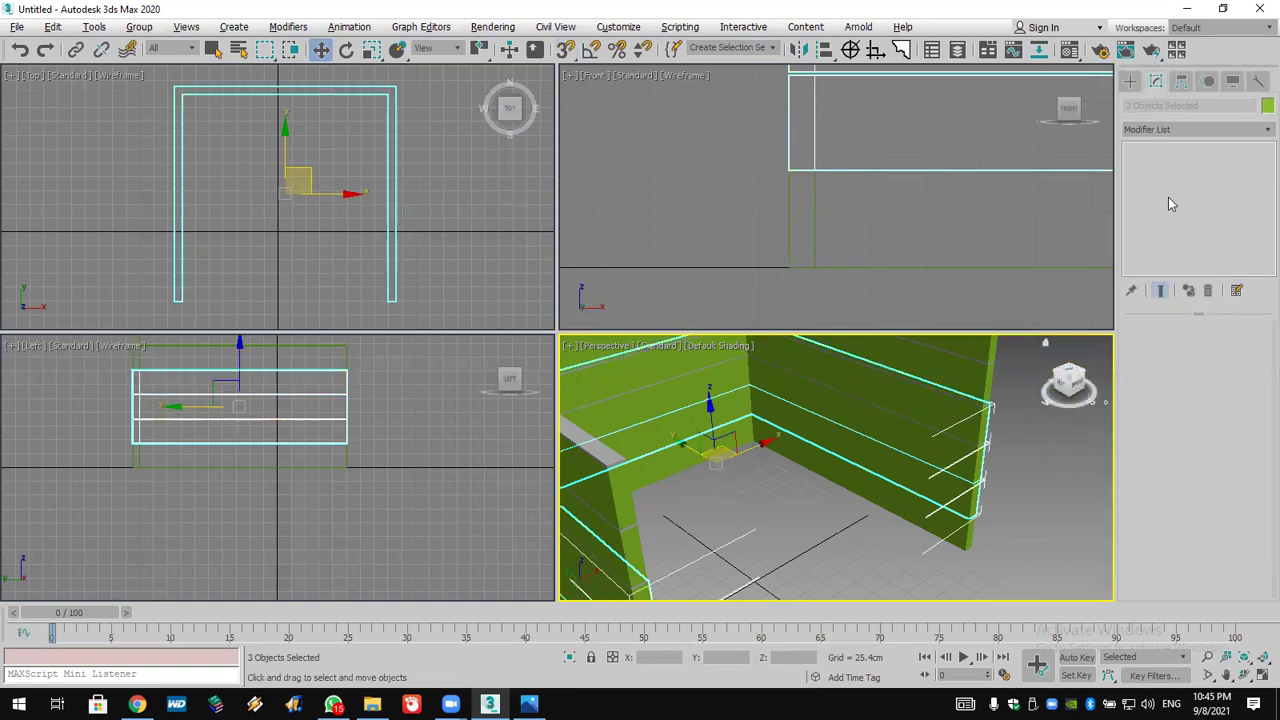
{"action": "left_click", "coordinate": [1090, 224]}
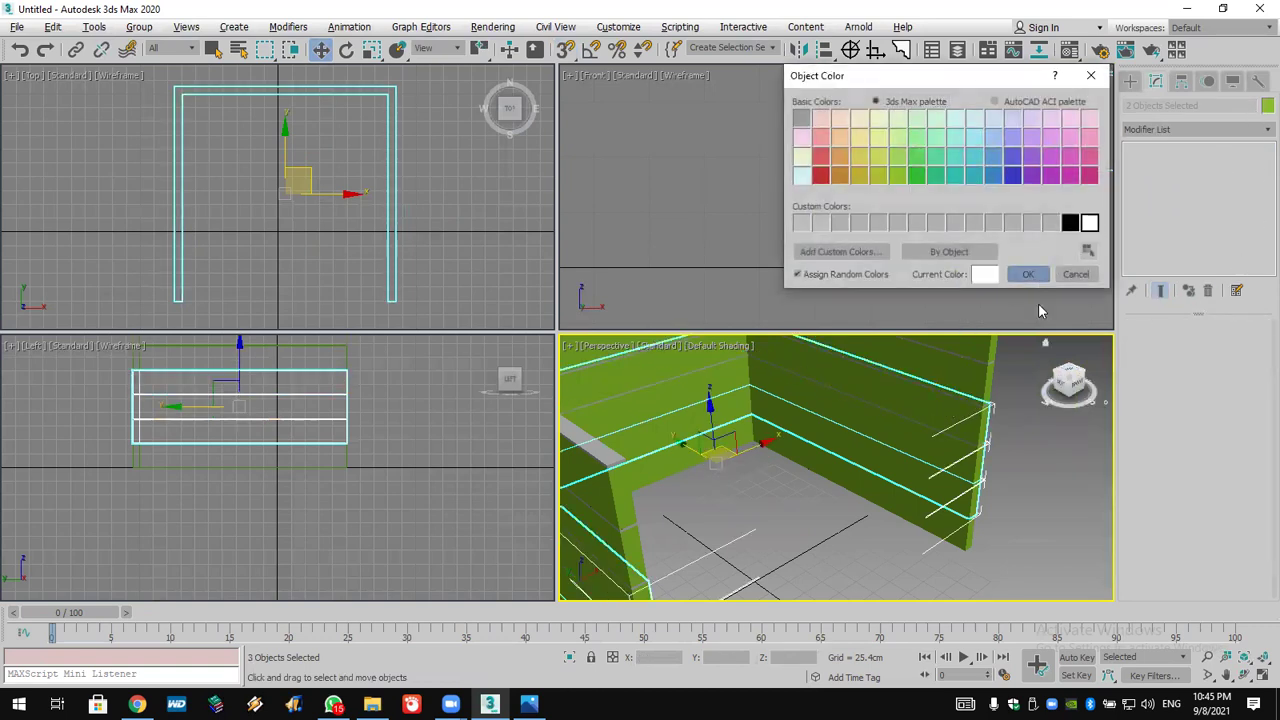
{"action": "left_click", "coordinate": [1028, 274]}
Delete the topmost green strip and its grey cap, and clear the selection
{"action": "left_click", "coordinate": [954, 372]}
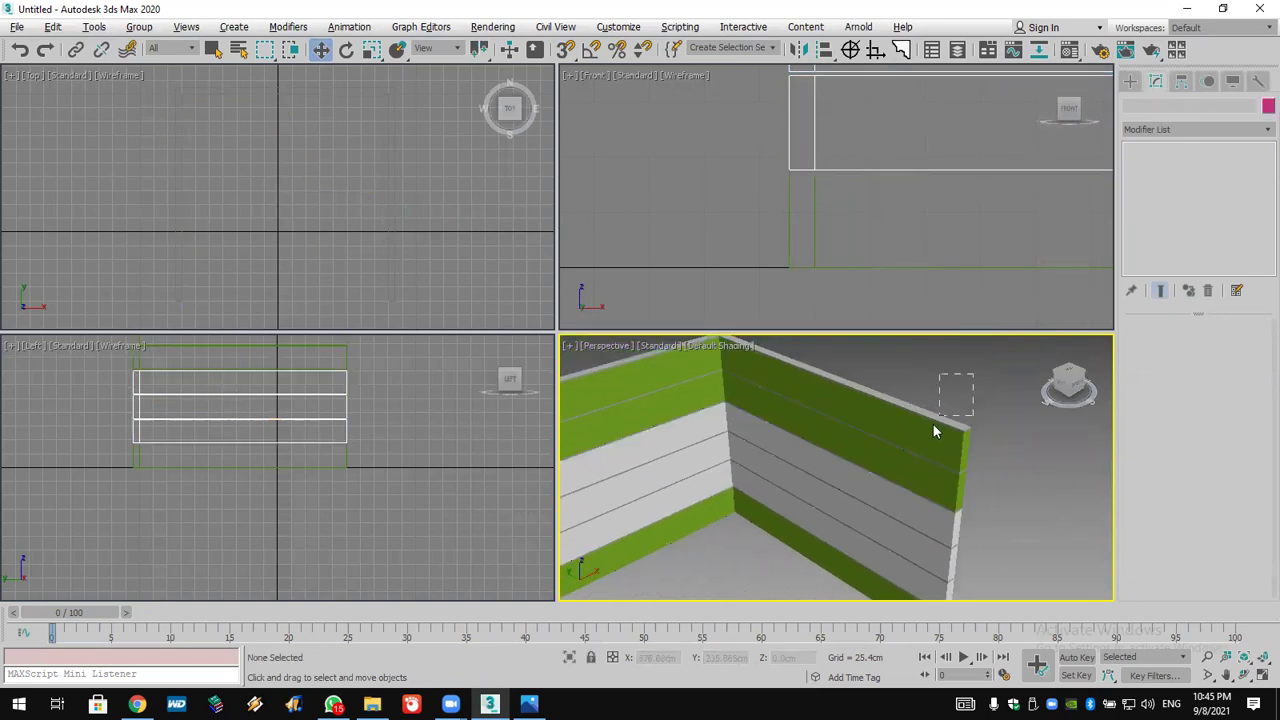
{"action": "left_click_drag", "start_coordinate": [933, 428], "coordinate": [927, 440]}
{"action": "key", "text": "ctrl+d"}
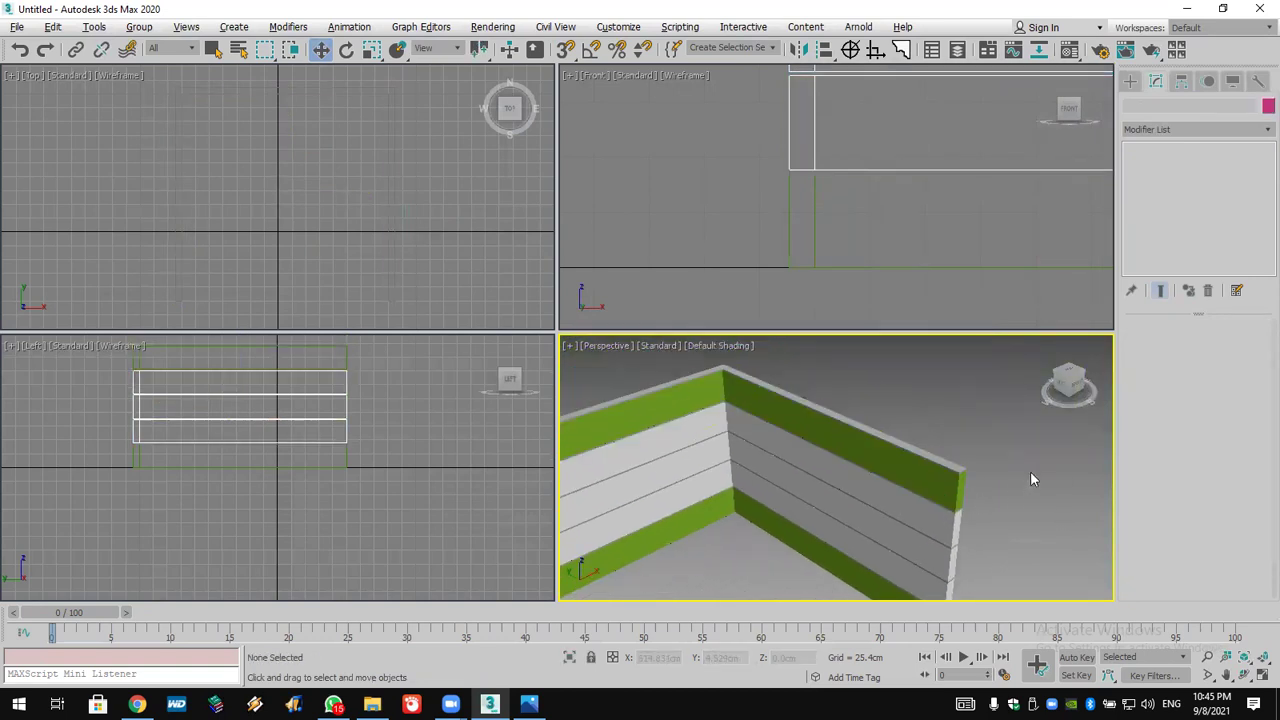
Examine the striped three-sided room from its open side, facing the back wall, and check its outline in plan
{"action": "scroll", "coordinate": [1045, 455], "scroll_direction": "down", "scroll_amount": 6}
{"action": "left_click", "coordinate": [1244, 675]}
{"action": "left_click_drag", "start_coordinate": [835, 482], "coordinate": [779, 445]}
{"action": "middle_click_drag", "start_coordinate": [908, 470], "coordinate": [820, 463]}
{"action": "scroll", "coordinate": [836, 466], "scroll_direction": "up", "scroll_amount": 5}
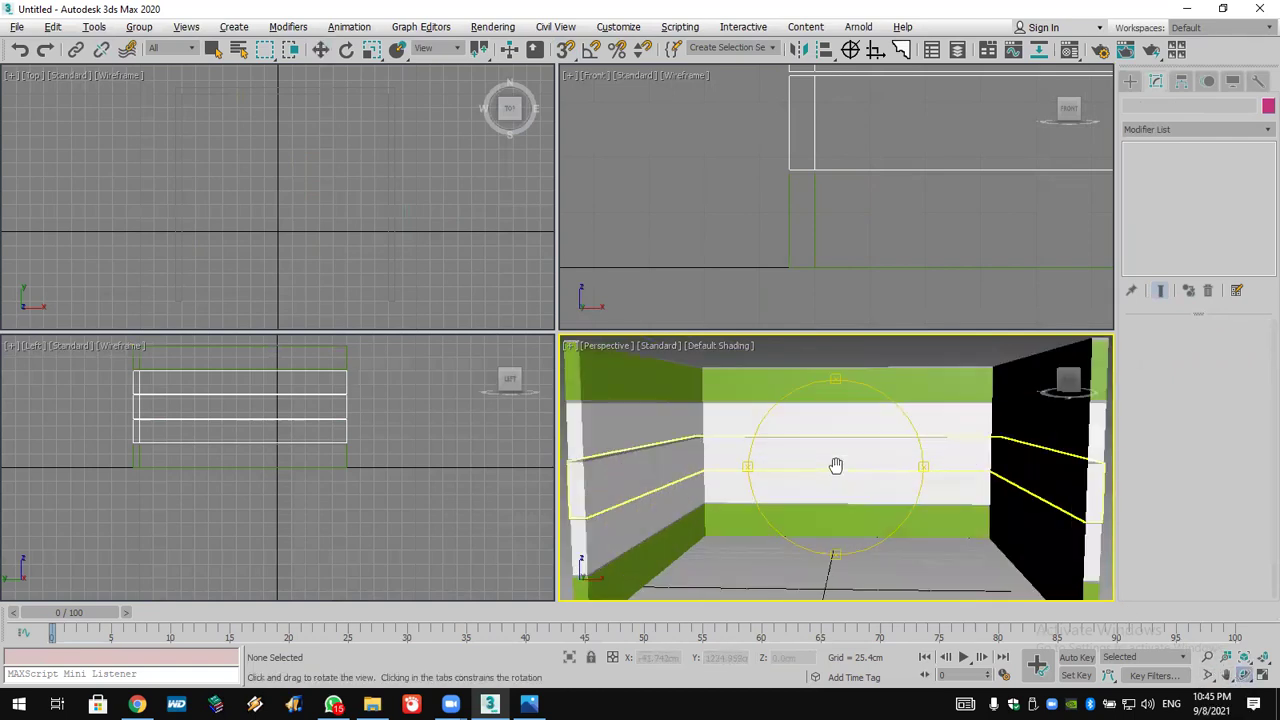
{"action": "left_click_drag", "start_coordinate": [845, 455], "coordinate": [843, 457]}
{"action": "right_click", "coordinate": [802, 276]}
{"action": "scroll", "coordinate": [434, 248], "scroll_direction": "down", "scroll_amount": 3}
{"action": "middle_click_drag", "start_coordinate": [434, 248], "coordinate": [432, 237]}
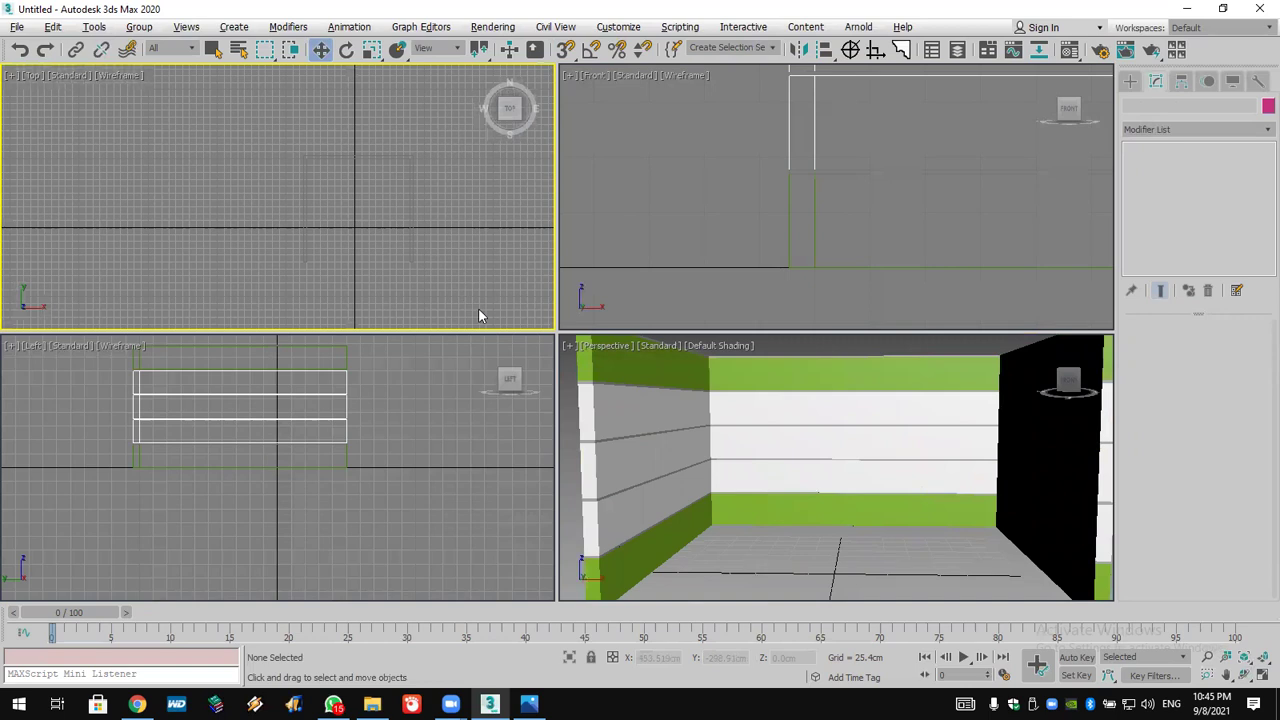
Enable vertex snapping and create a box about 393 by 405 cm covering the full wall outline in plan
{"action": "left_click", "coordinate": [1130, 80]}
{"action": "left_click", "coordinate": [1148, 104]}
{"action": "left_click", "coordinate": [1130, 104]}
{"action": "left_click", "coordinate": [1163, 177]}
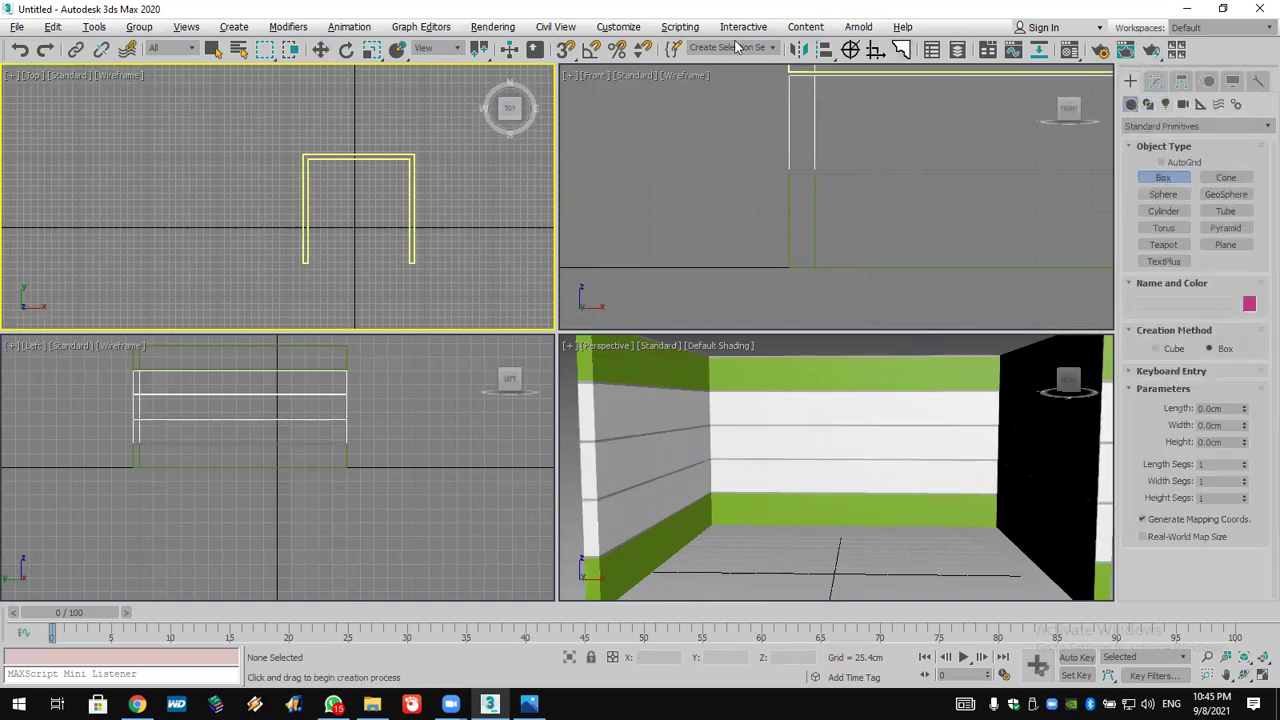
{"action": "right_click", "coordinate": [566, 49]}
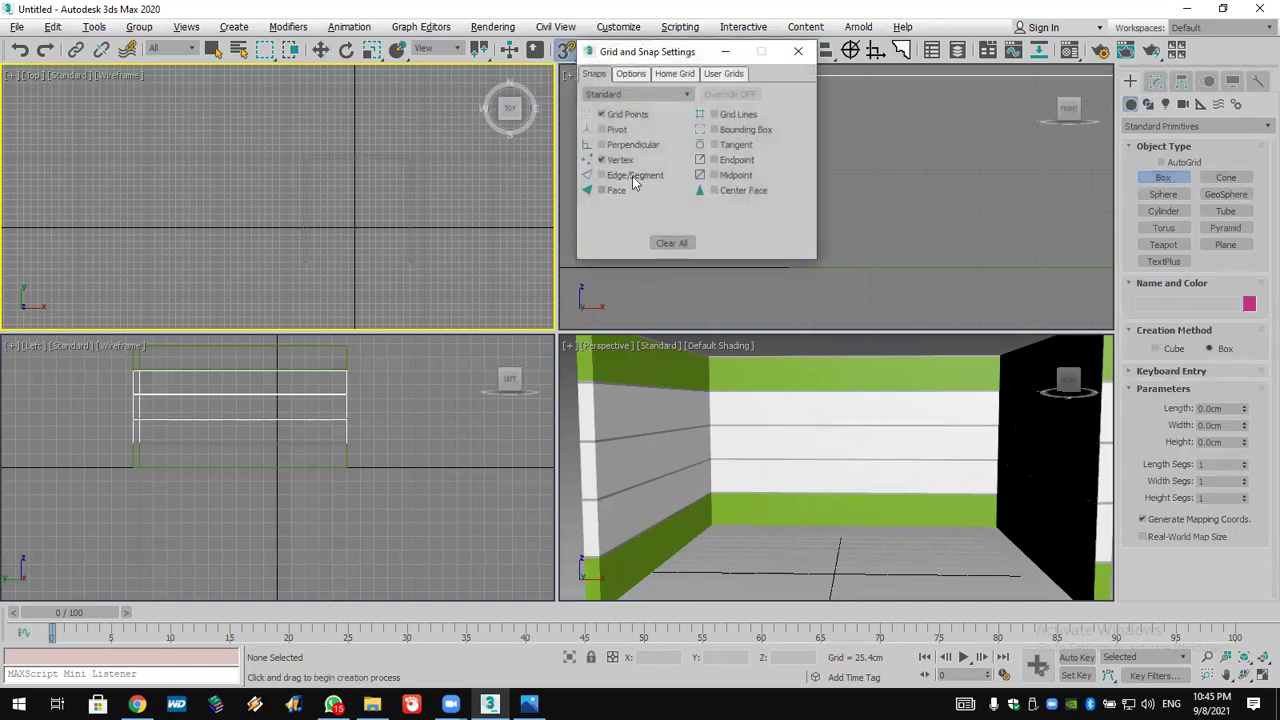
{"action": "left_click", "coordinate": [798, 51]}
{"action": "left_click_drag", "start_coordinate": [304, 156], "coordinate": [414, 263]}
{"action": "left_click", "coordinate": [418, 268]}
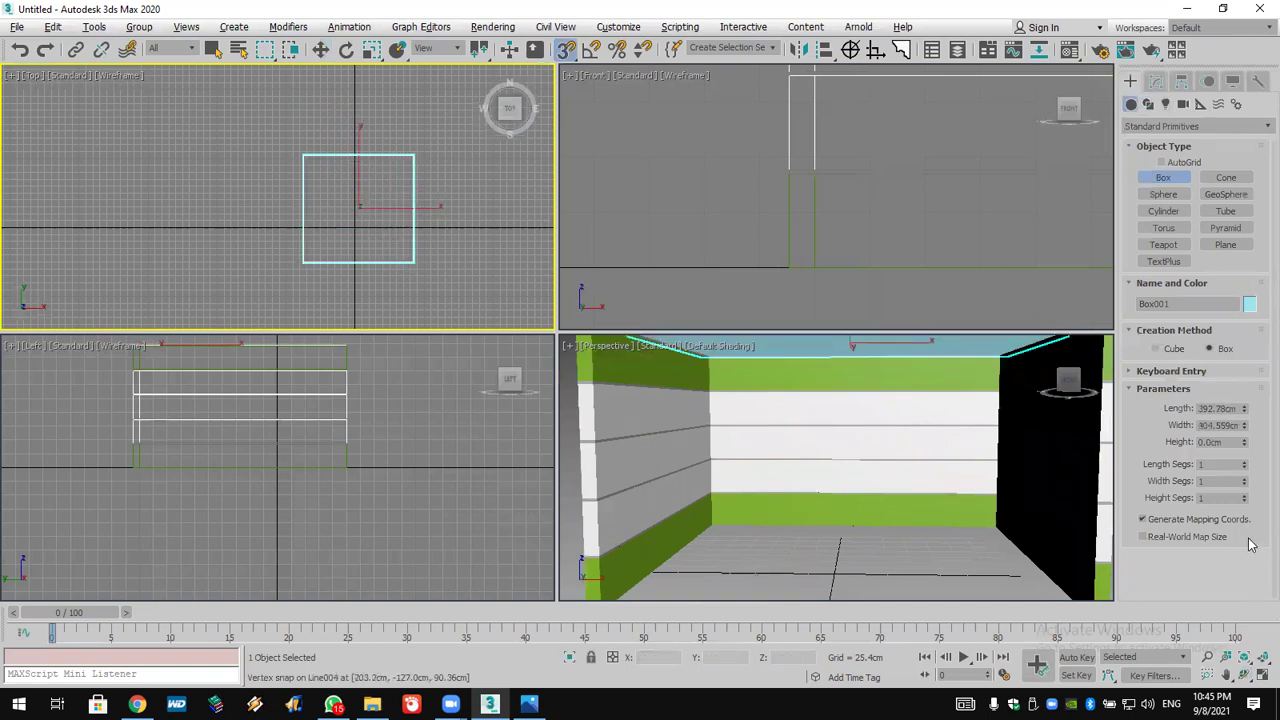
Set the ceiling box's height to 1 cm and change its object color to white
{"action": "double_click", "coordinate": [1226, 443]}
{"action": "type", "text": "1"}
{"action": "key", "text": "Return"}
{"action": "left_click", "coordinate": [1250, 304]}
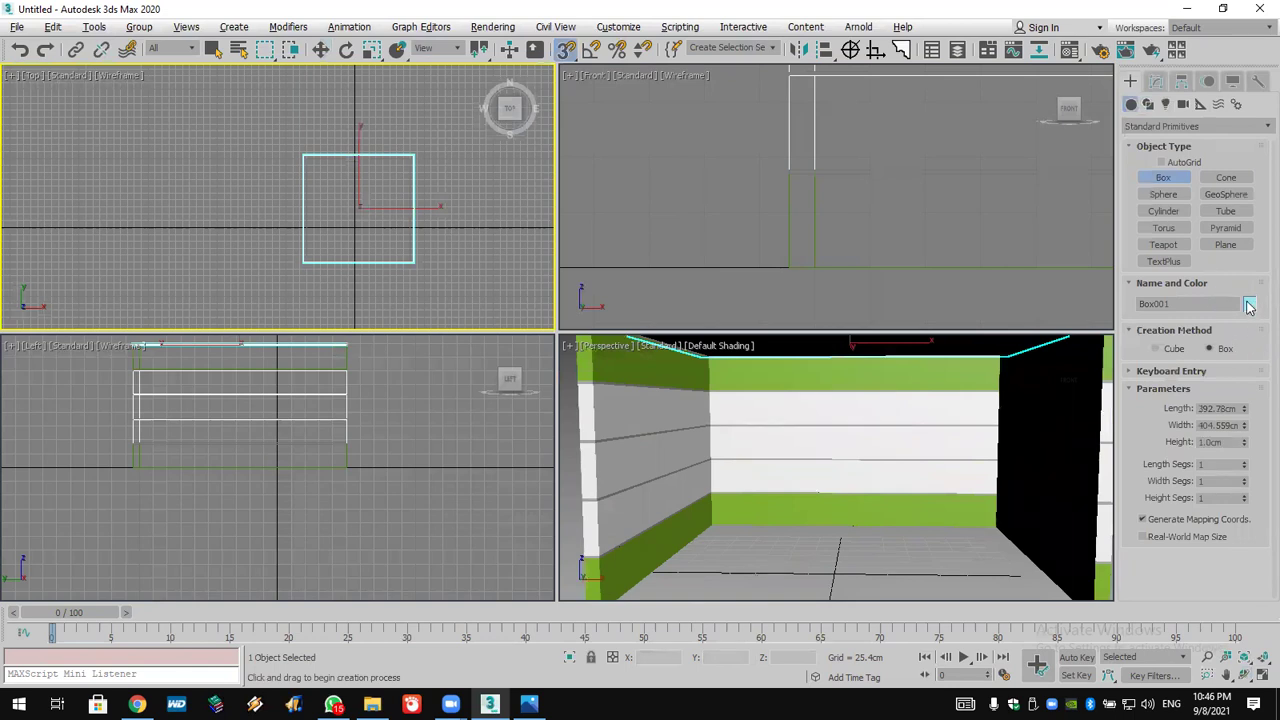
{"action": "left_click", "coordinate": [1090, 223]}
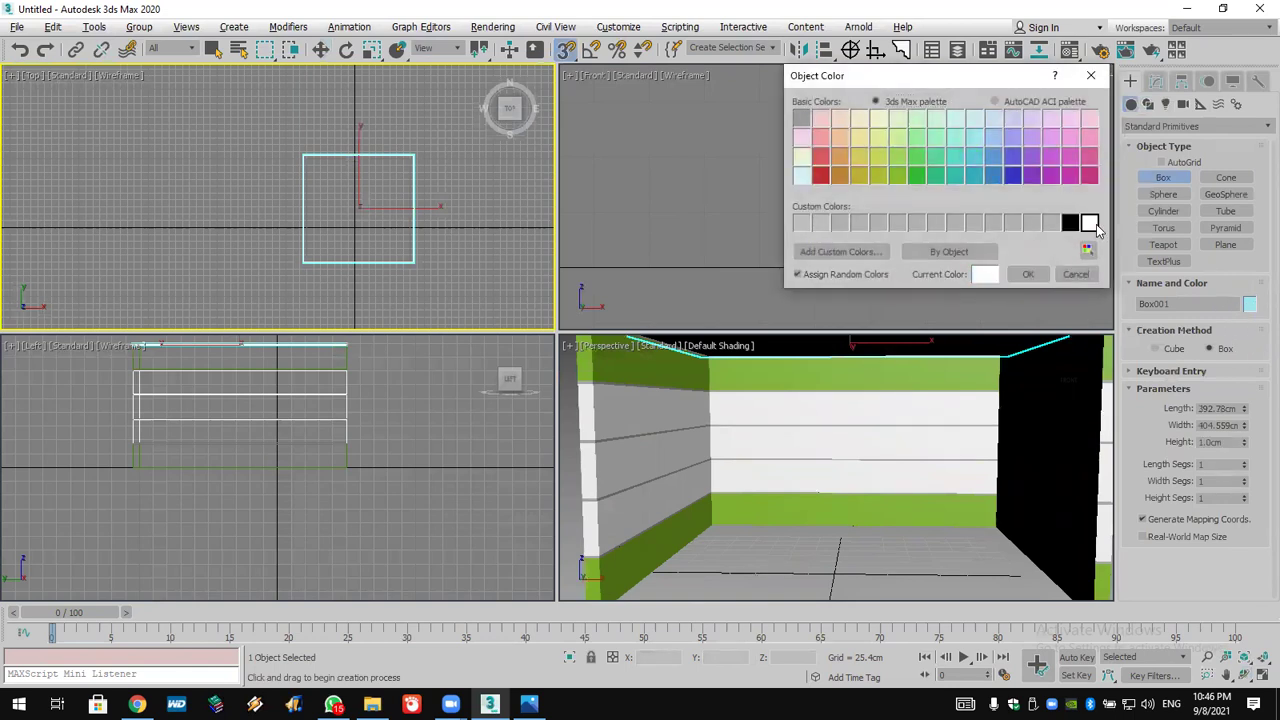
{"action": "left_click", "coordinate": [1028, 274]}
Turn snapping off and clone the white ceiling slab downward in the front view as one independent copy
{"action": "middle_click_drag", "start_coordinate": [886, 290], "coordinate": [795, 292]}
{"action": "scroll", "coordinate": [868, 272], "scroll_direction": "down", "scroll_amount": 6}
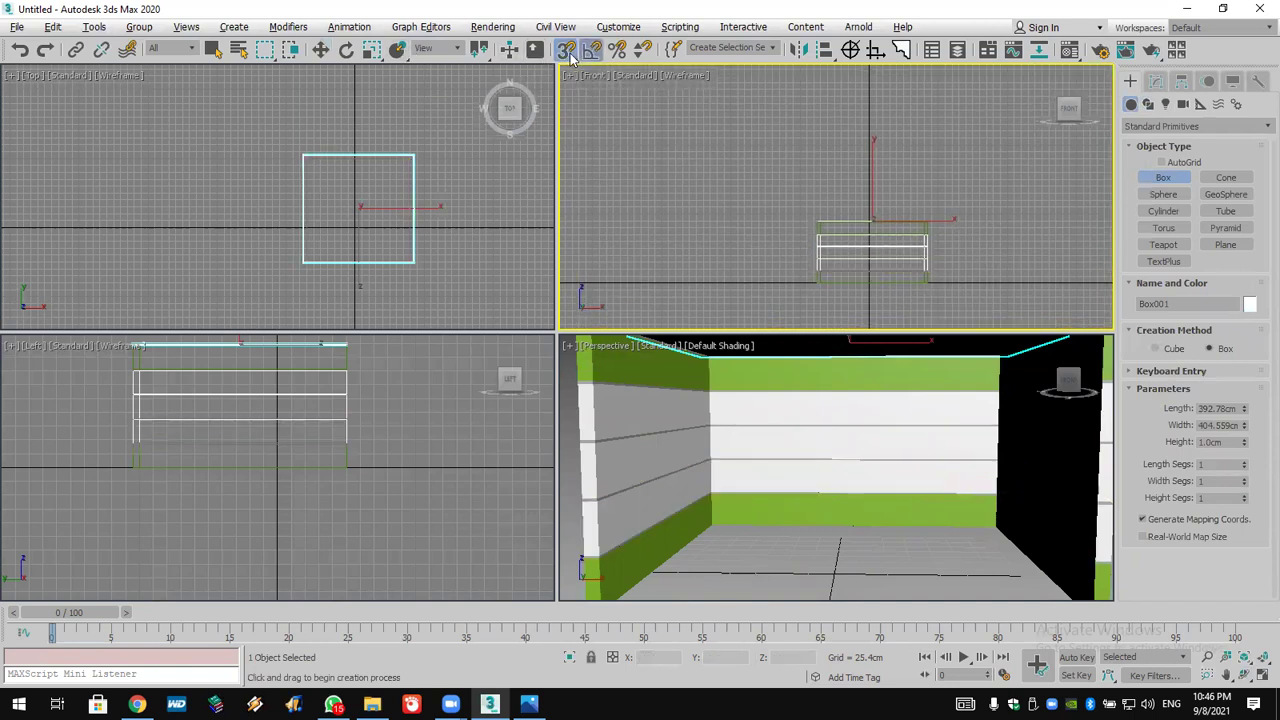
{"action": "left_click", "coordinate": [320, 50]}
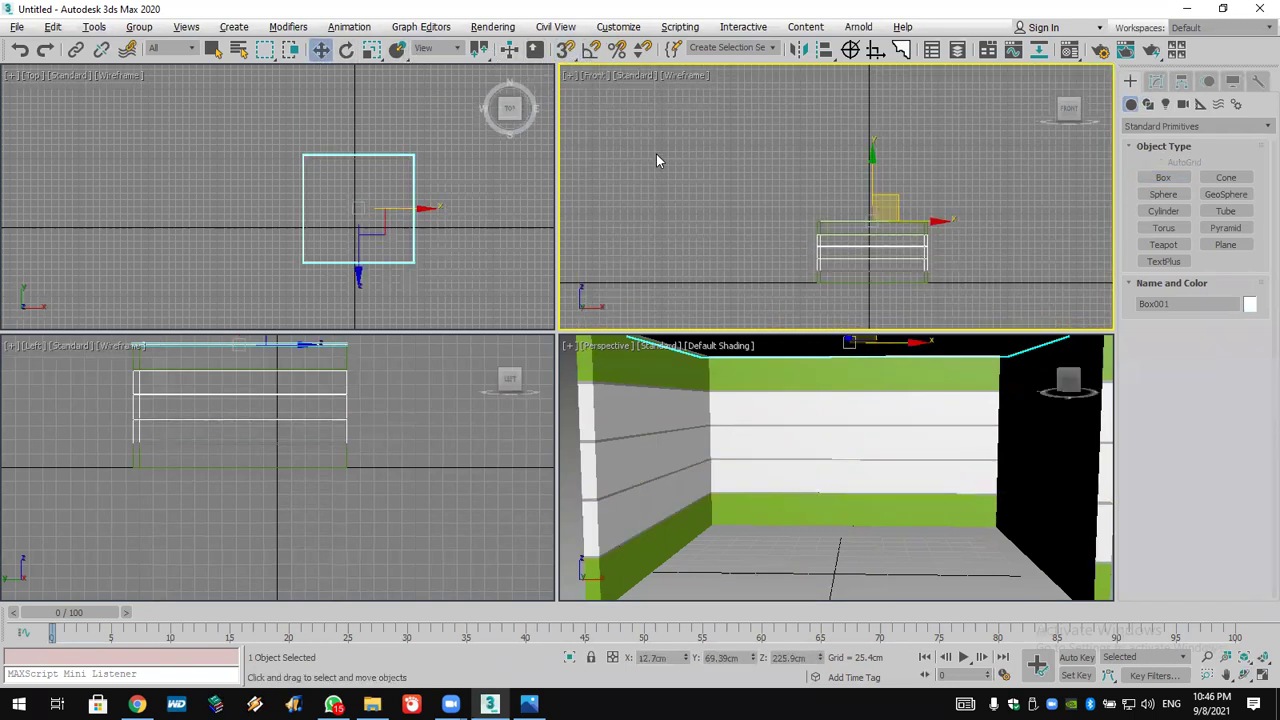
{"action": "right_click", "coordinate": [826, 192]}
{"action": "left_click", "coordinate": [857, 206]}
{"action": "left_click_drag", "start_coordinate": [871, 177], "coordinate": [873, 226], "text": "shift"}
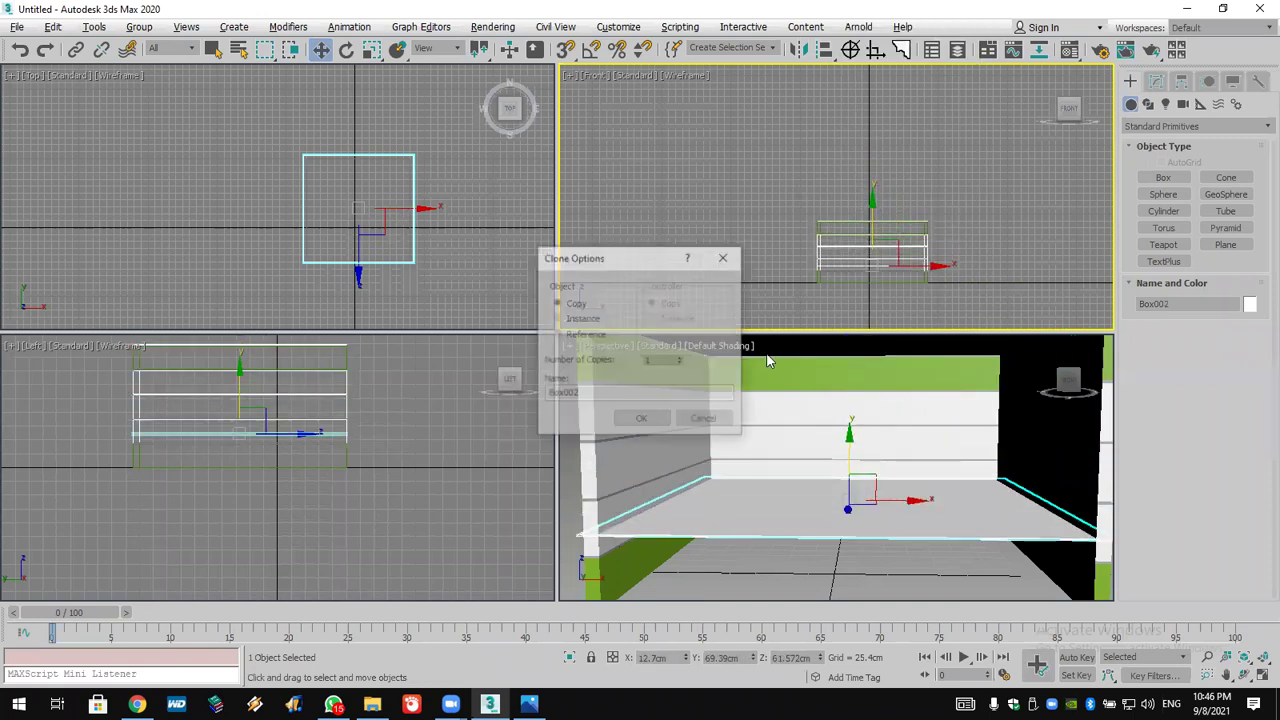
{"action": "left_click", "coordinate": [640, 421]}
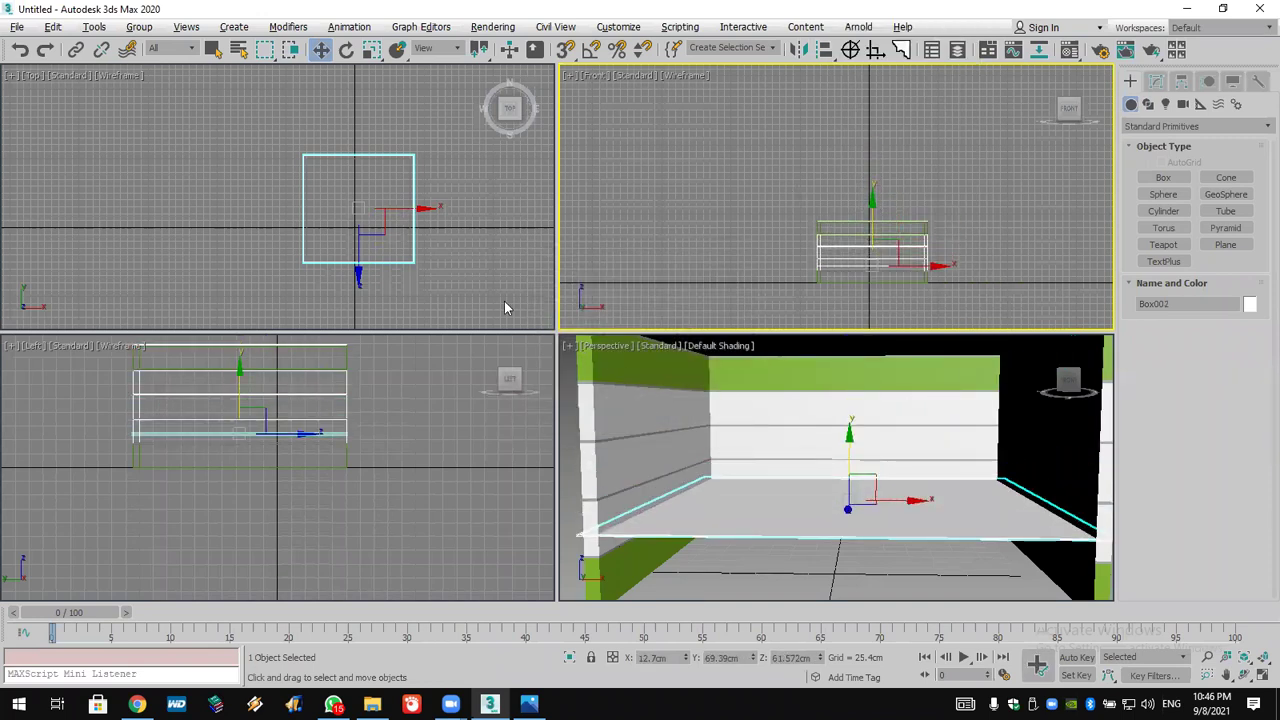
Set the copied slab's absolute Z position to 0 cm so it serves as the floor
{"action": "right_click", "coordinate": [321, 49]}
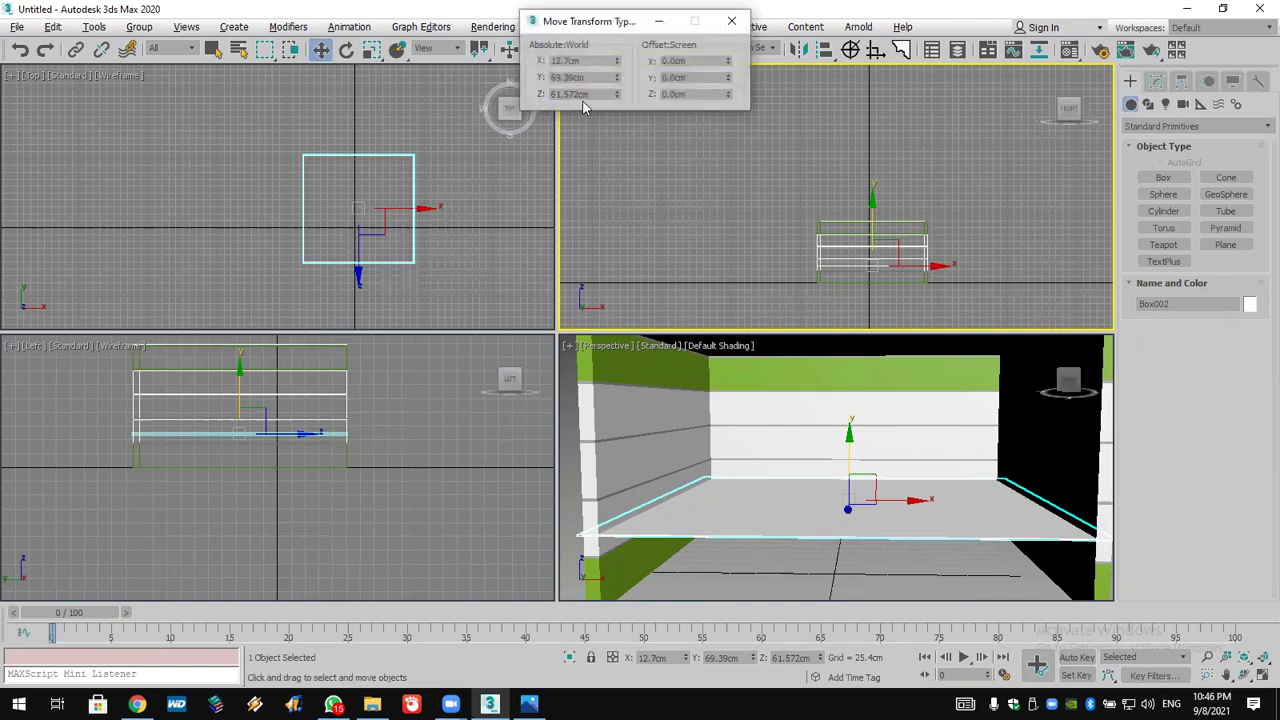
{"action": "double_click", "coordinate": [590, 93]}
{"action": "type", "text": "5"}
{"action": "key", "text": "Return"}
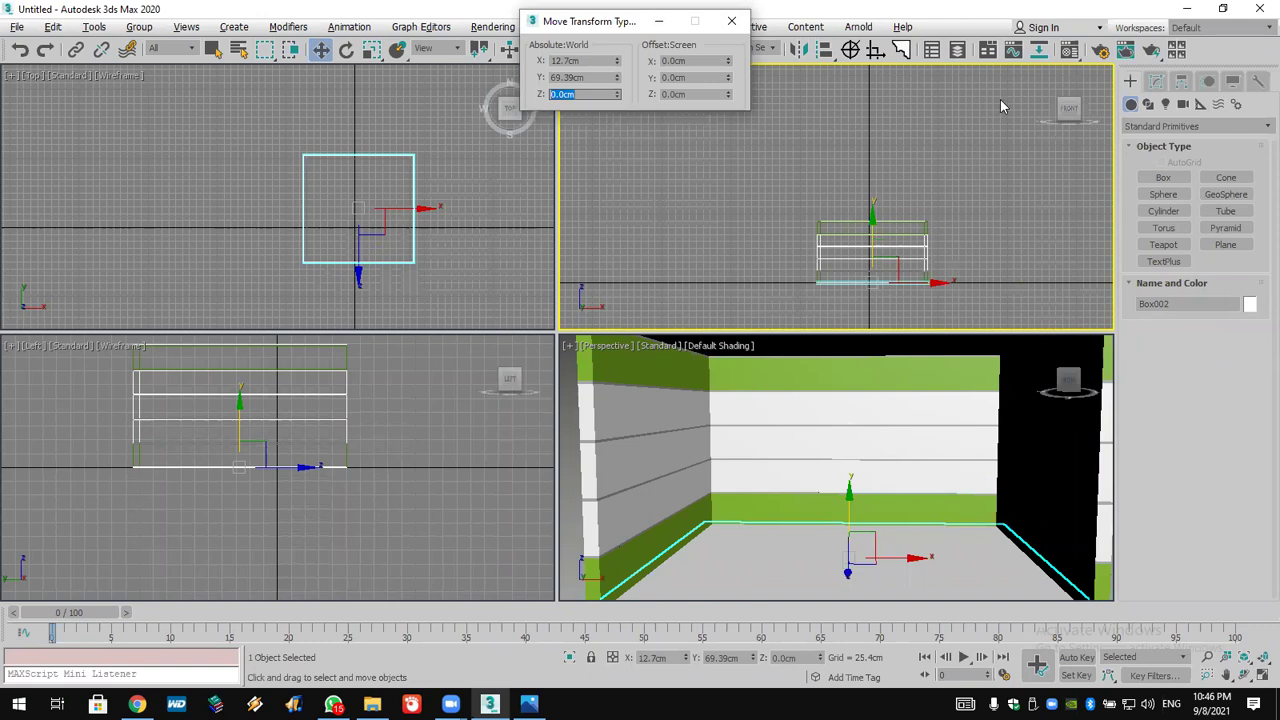
Select all walls, caps, ceiling and floor together and apply an Edit Mesh modifier to them
{"action": "middle_click_drag", "start_coordinate": [398, 254], "coordinate": [343, 226]}
{"action": "left_click", "coordinate": [385, 298]}
{"action": "left_click_drag", "start_coordinate": [385, 298], "coordinate": [251, 87]}
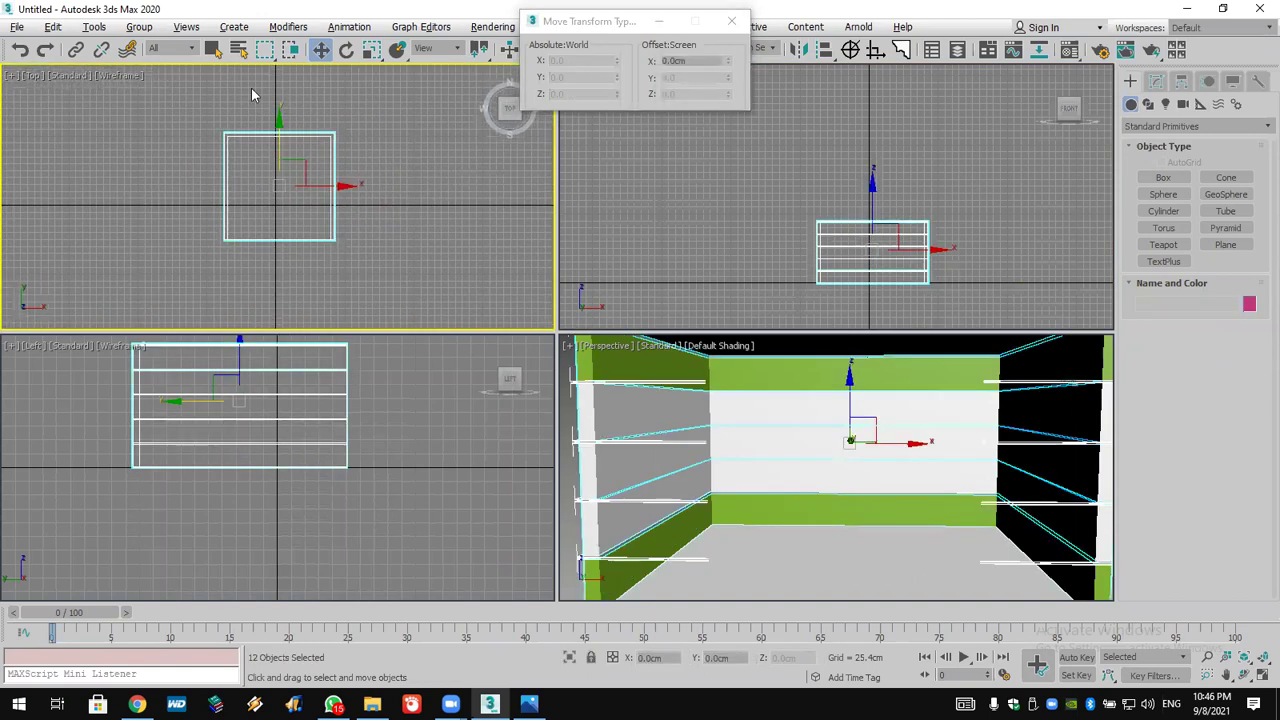
{"action": "middle_click_drag", "start_coordinate": [846, 441], "coordinate": [835, 437]}
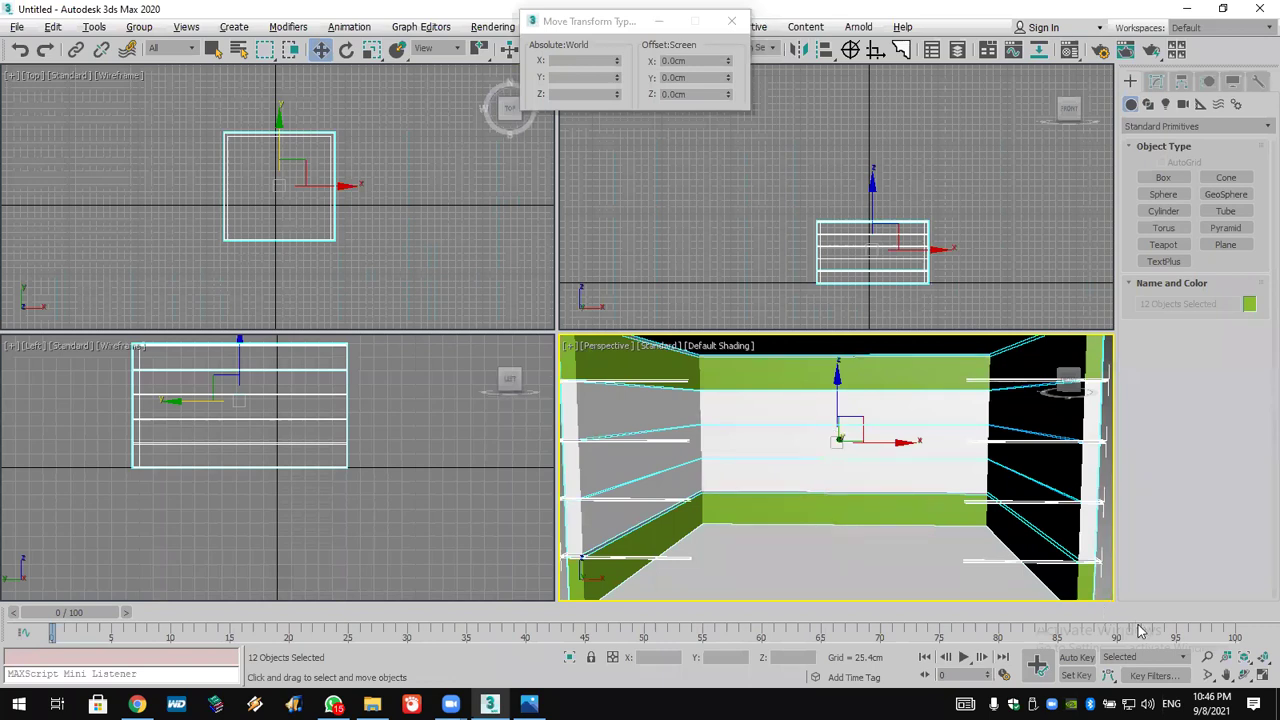
{"action": "left_click", "coordinate": [1244, 675]}
{"action": "left_click_drag", "start_coordinate": [862, 483], "coordinate": [883, 457]}
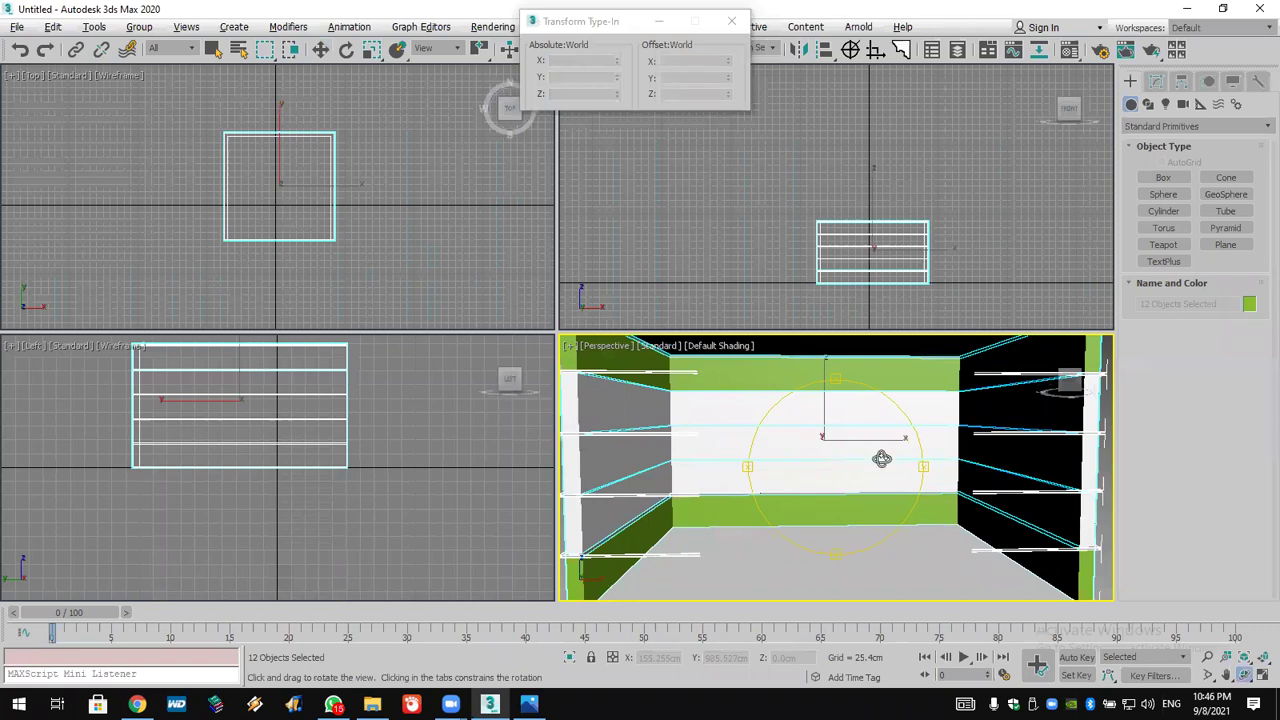
{"action": "left_click", "coordinate": [1156, 81]}
{"action": "left_click", "coordinate": [1165, 127]}
{"action": "type", "text": "edit"}
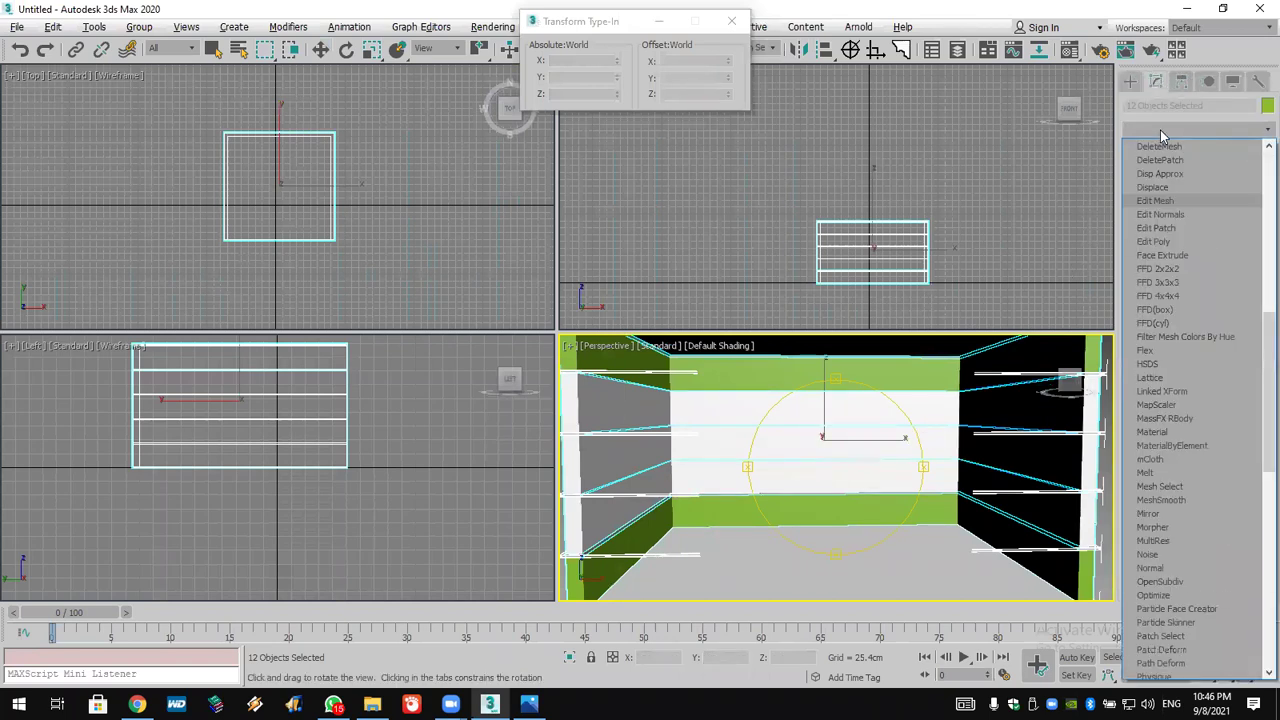
{"action": "left_click", "coordinate": [1160, 147]}
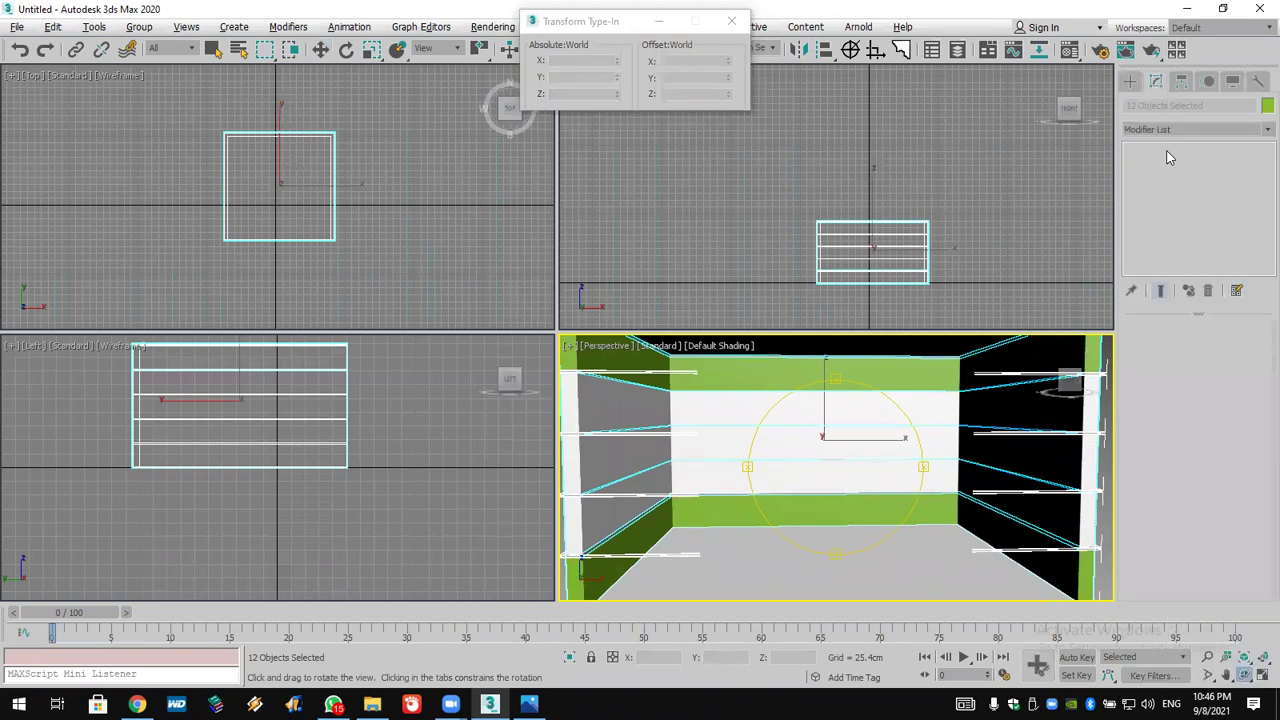
{"action": "left_click", "coordinate": [1147, 149]}
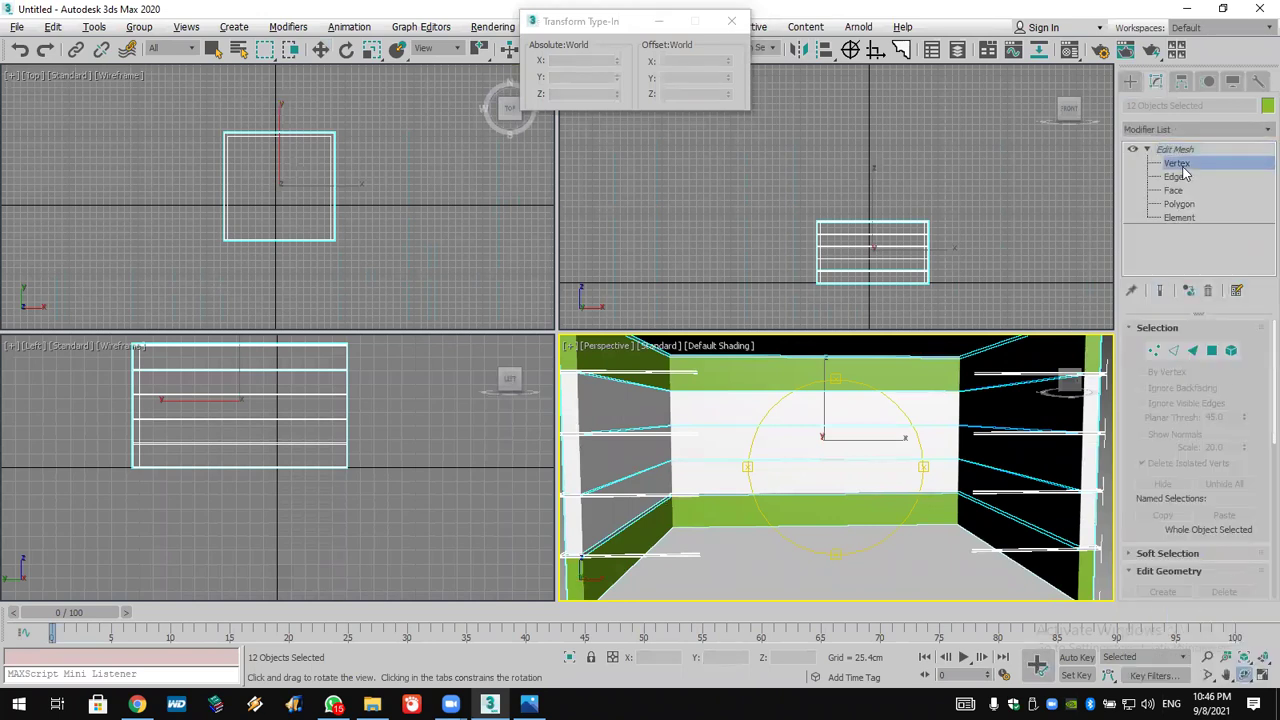
Select the vertices at the room's open end and move them outward to about Y -641.8 cm, lengthening the room
{"action": "left_click", "coordinate": [1176, 163]}
{"action": "left_click_drag", "start_coordinate": [375, 300], "coordinate": [300, 325]}
{"action": "scroll", "coordinate": [845, 491], "scroll_direction": "down", "scroll_amount": 2}
{"action": "middle_click_drag", "start_coordinate": [845, 491], "coordinate": [824, 467]}
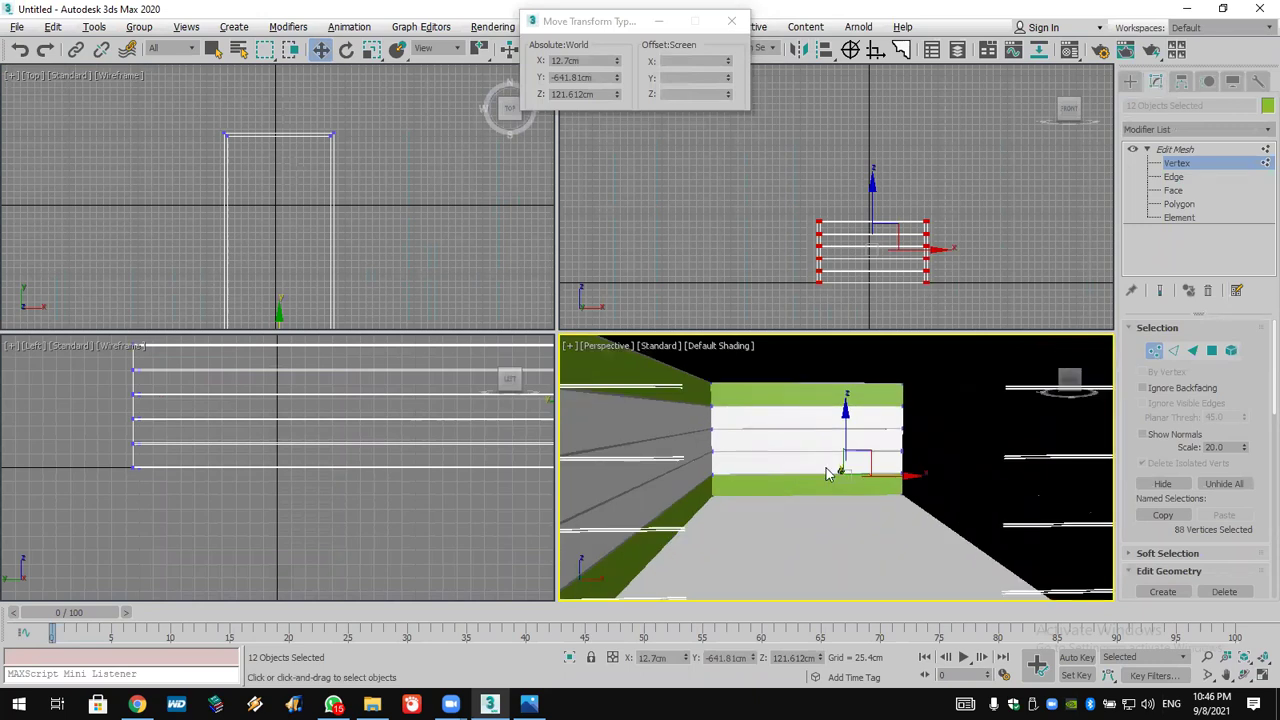
{"action": "scroll", "coordinate": [821, 470], "scroll_direction": "up", "scroll_amount": 2}
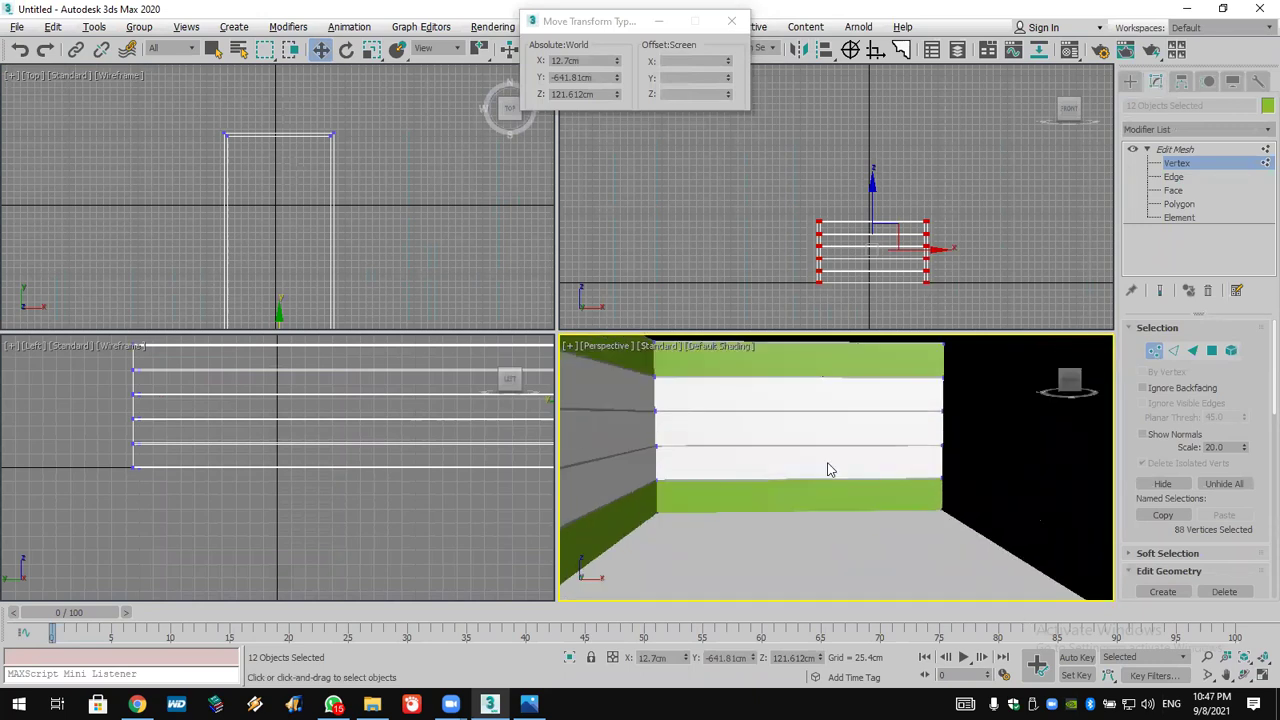
{"action": "left_click", "coordinate": [1244, 675]}
{"action": "left_click_drag", "start_coordinate": [849, 514], "coordinate": [840, 482]}
{"action": "key", "text": "w"}
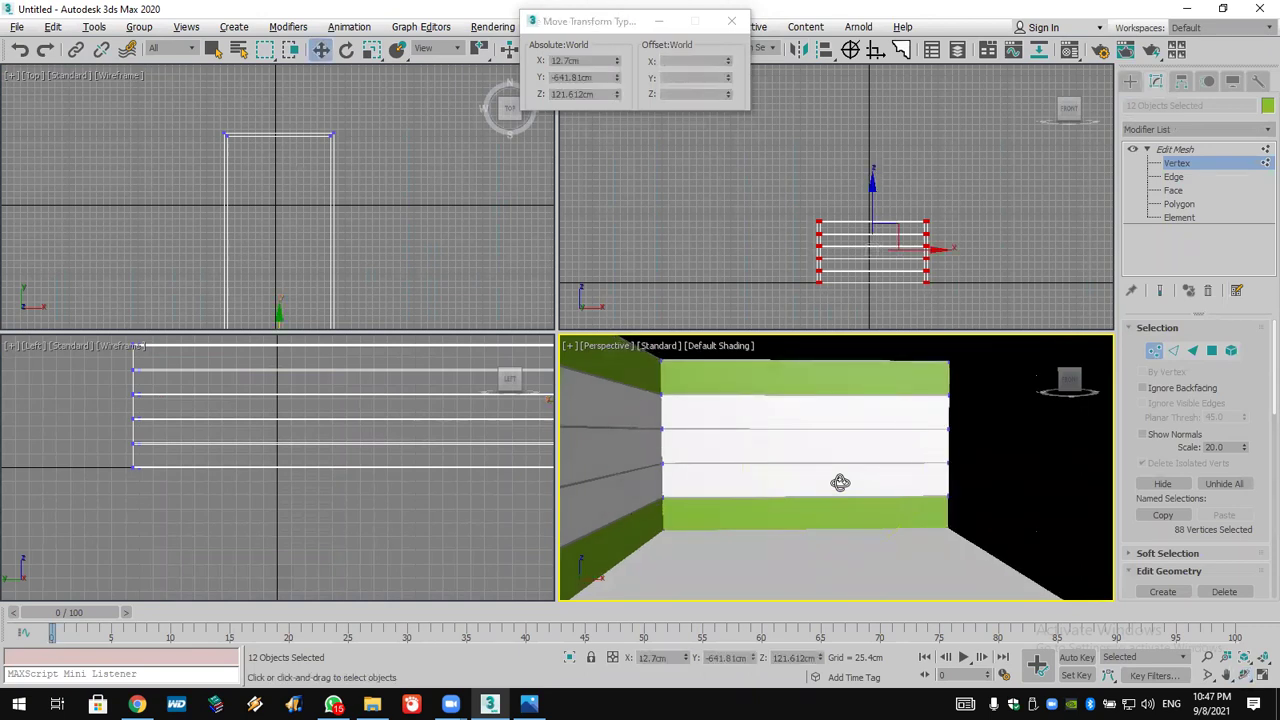
Set the perspective view to High Quality, turn its shadows off, illuminate it with default lights, and clear the vertex selection
{"action": "left_click", "coordinate": [662, 350]}
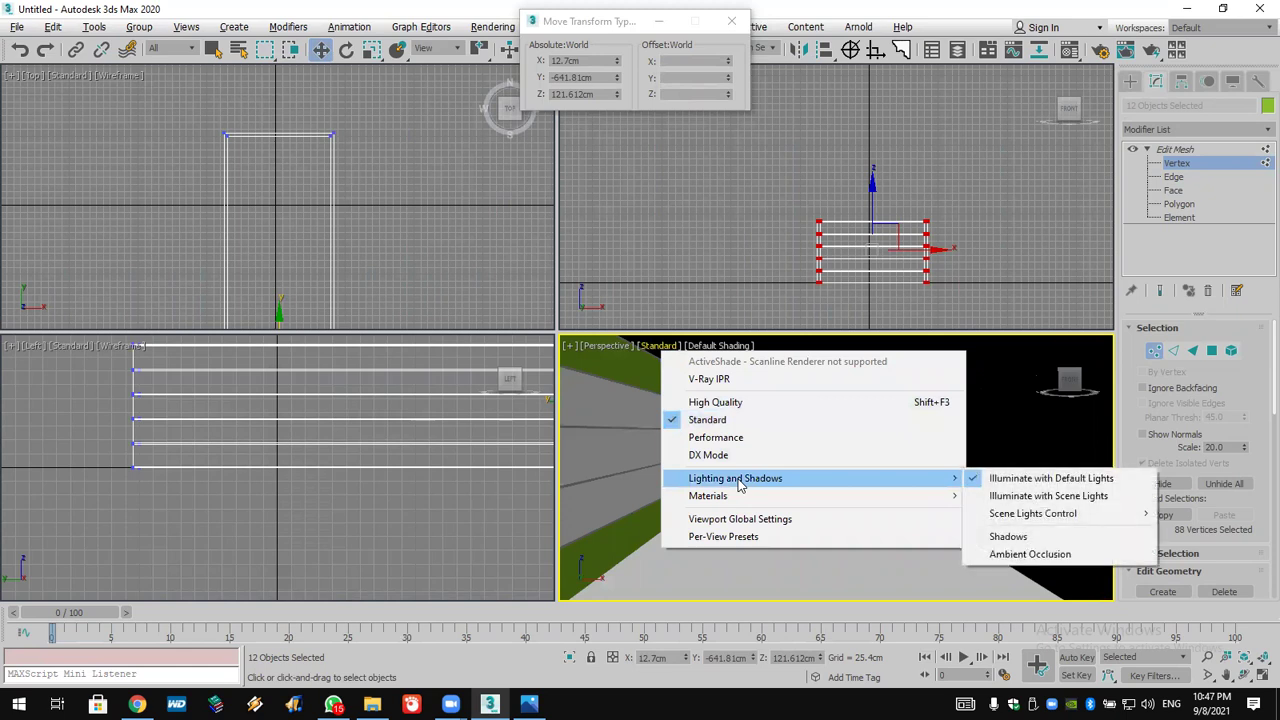
{"action": "left_click", "coordinate": [736, 401]}
{"action": "left_click", "coordinate": [662, 347]}
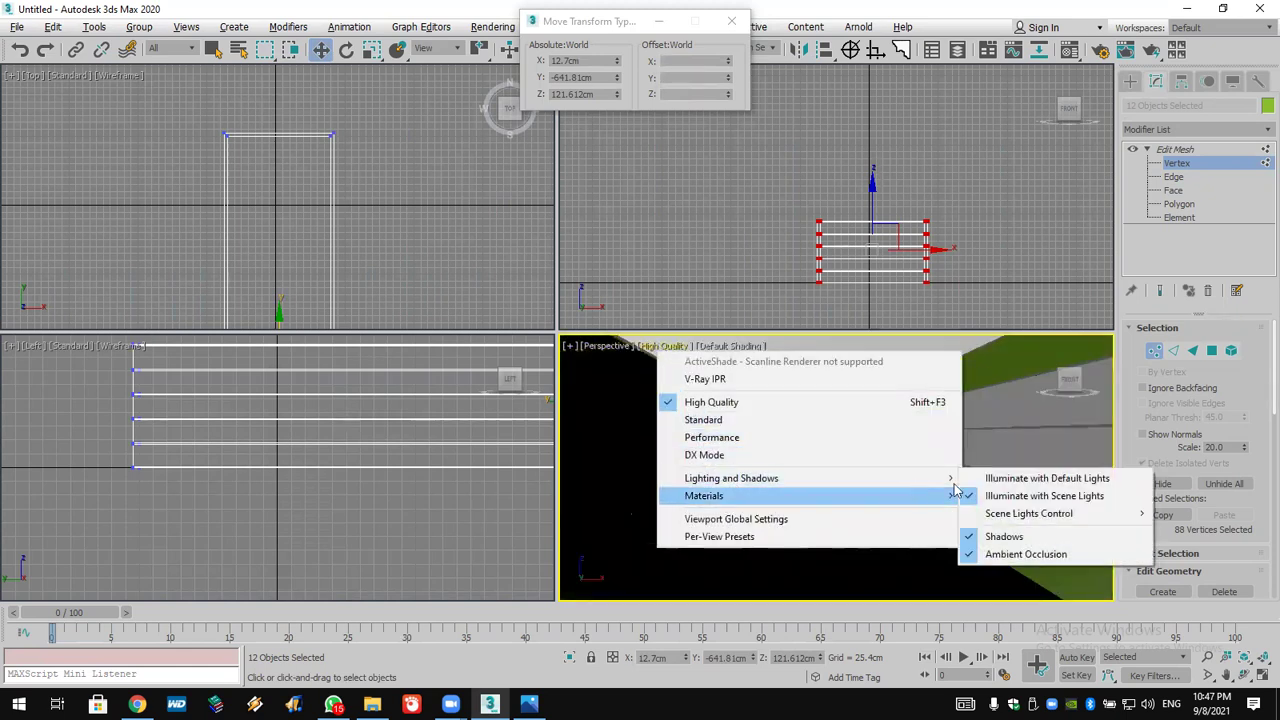
{"action": "left_click", "coordinate": [1003, 536]}
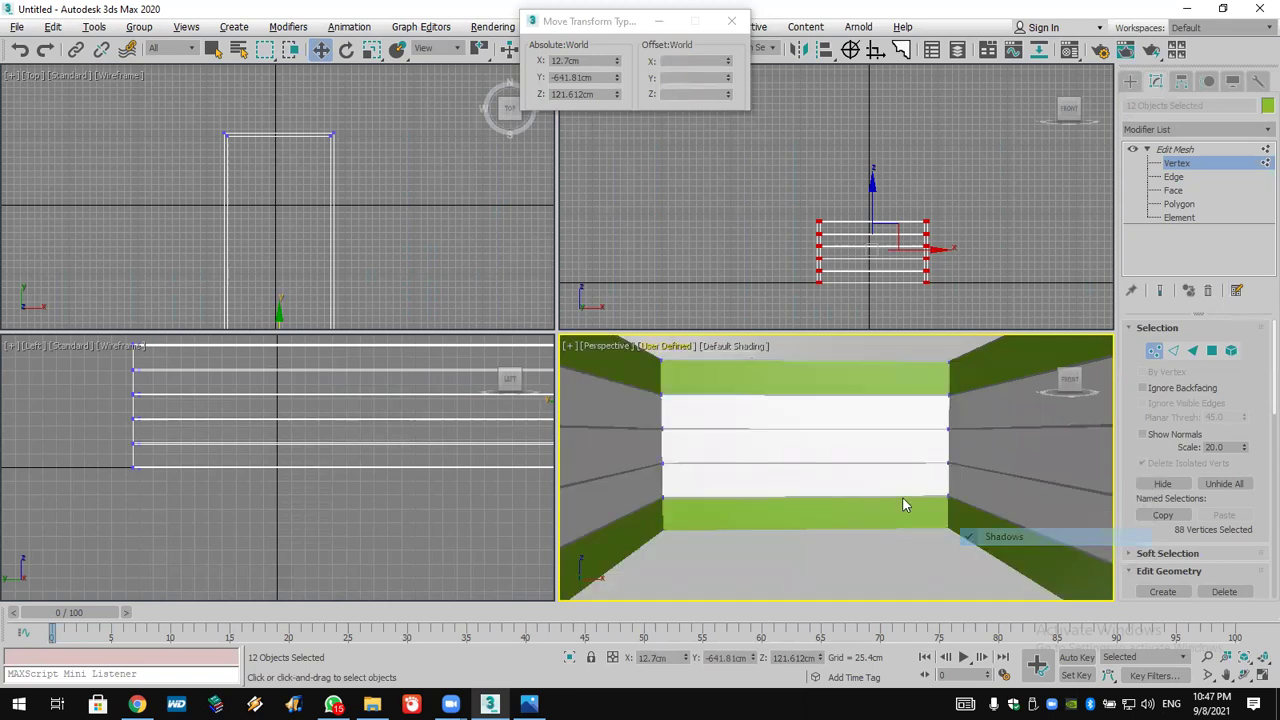
{"action": "left_click", "coordinate": [678, 347]}
{"action": "mouse_move", "coordinate": [952, 495]}
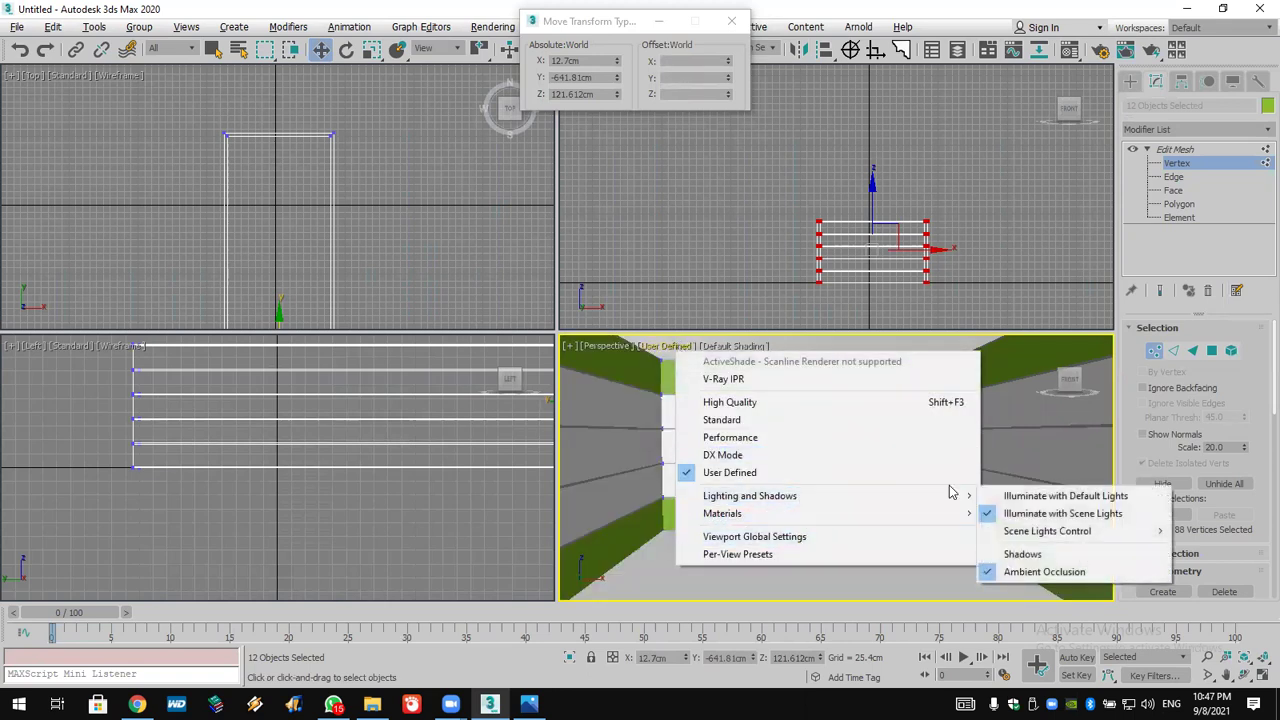
{"action": "left_click", "coordinate": [1012, 497]}
{"action": "left_click", "coordinate": [987, 284]}
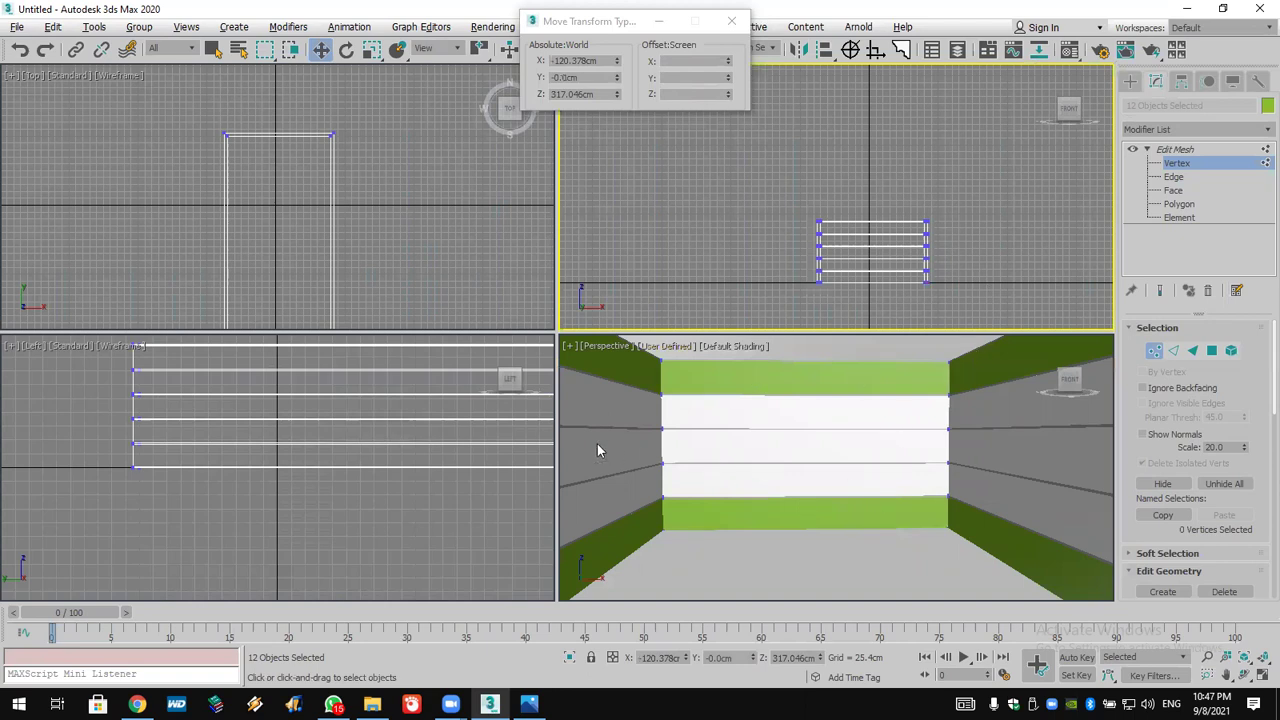
Leave vertex editing and draw a long rectangle spline in the middle of the floor, about half the room's width
{"action": "middle_click_drag", "start_coordinate": [412, 236], "coordinate": [426, 178]}
{"action": "left_click", "coordinate": [1130, 83]}
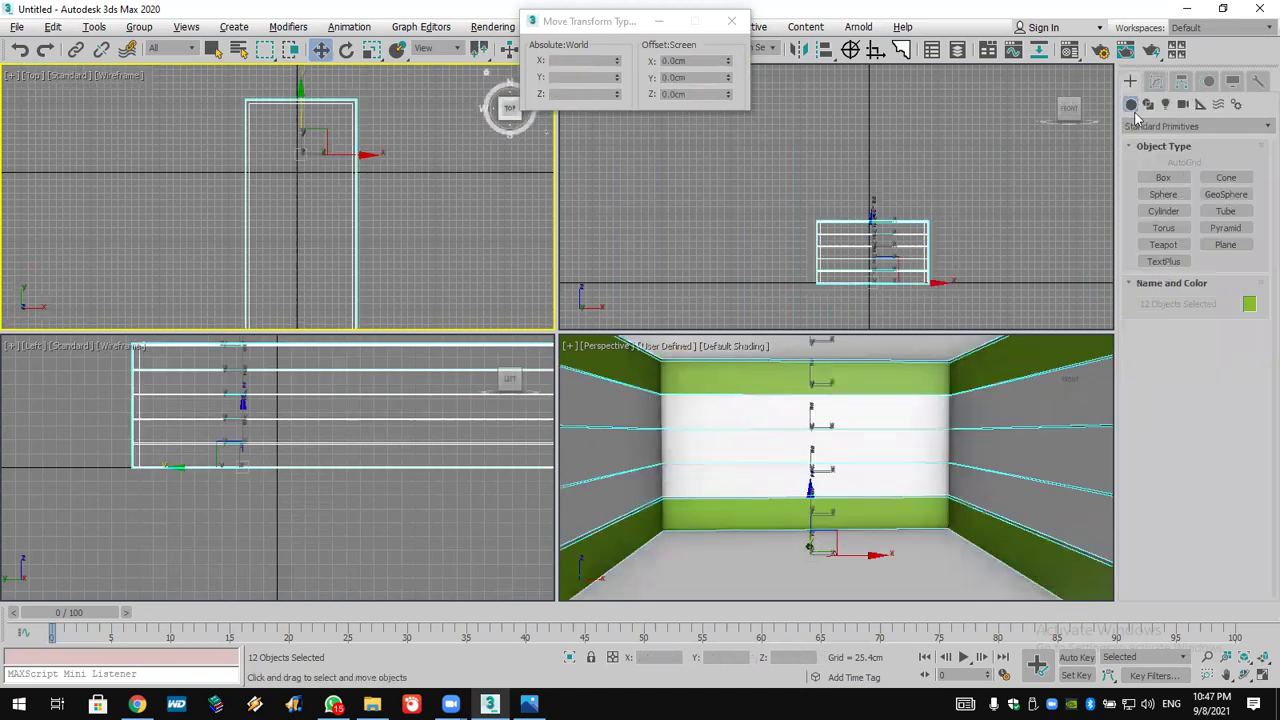
{"action": "left_click", "coordinate": [1148, 104]}
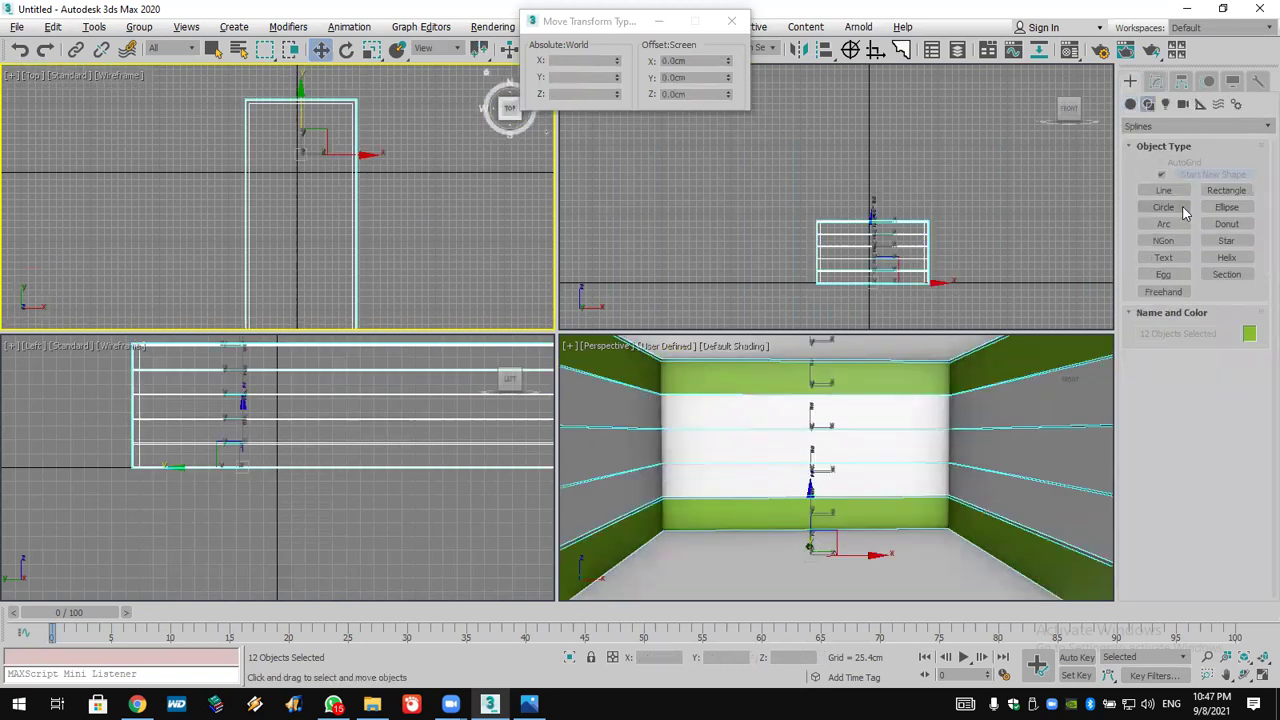
{"action": "left_click", "coordinate": [1226, 194]}
{"action": "left_click_drag", "start_coordinate": [272, 153], "coordinate": [327, 277]}
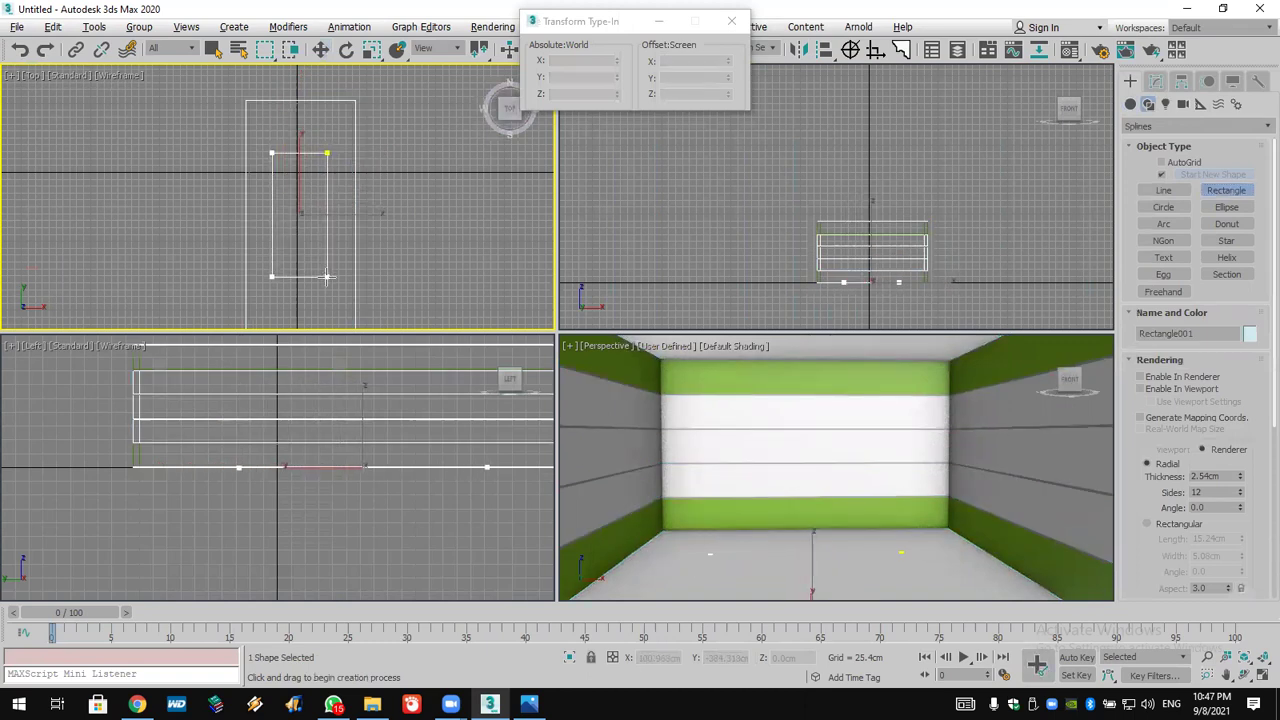
Enable midpoint snapping and draw a circle centred on the midpoint of the rectangle's far short edge, reaching its corner
{"action": "scroll", "coordinate": [340, 190], "scroll_direction": "up", "scroll_amount": 4}
{"action": "left_click", "coordinate": [733, 20]}
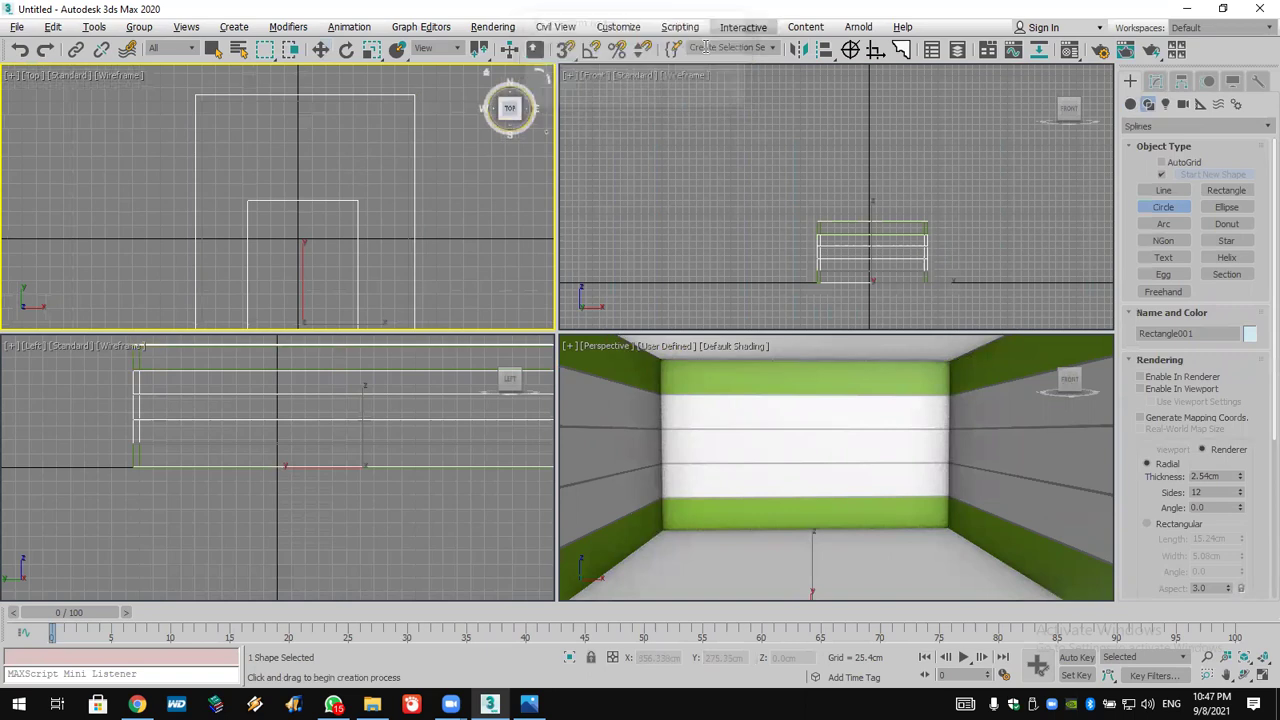
{"action": "left_click_drag", "start_coordinate": [565, 50], "coordinate": [565, 78]}
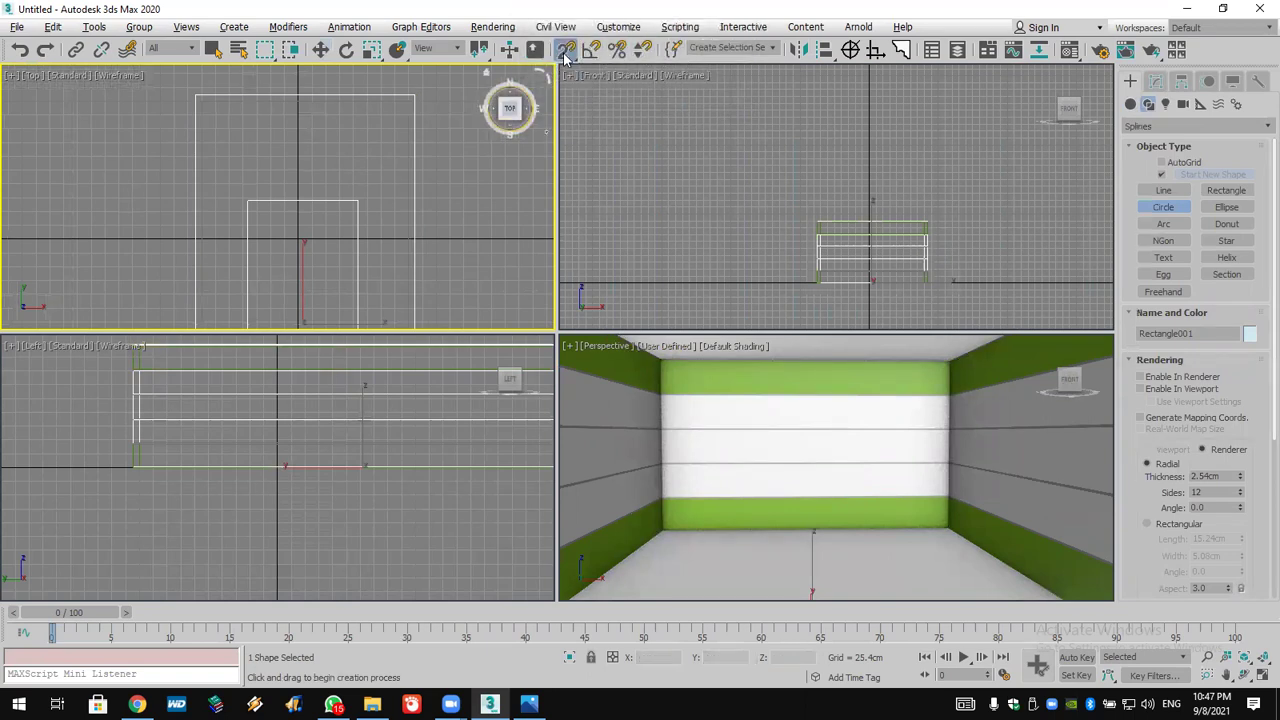
{"action": "right_click", "coordinate": [565, 50]}
{"action": "left_click", "coordinate": [730, 177]}
{"action": "left_click", "coordinate": [798, 51]}
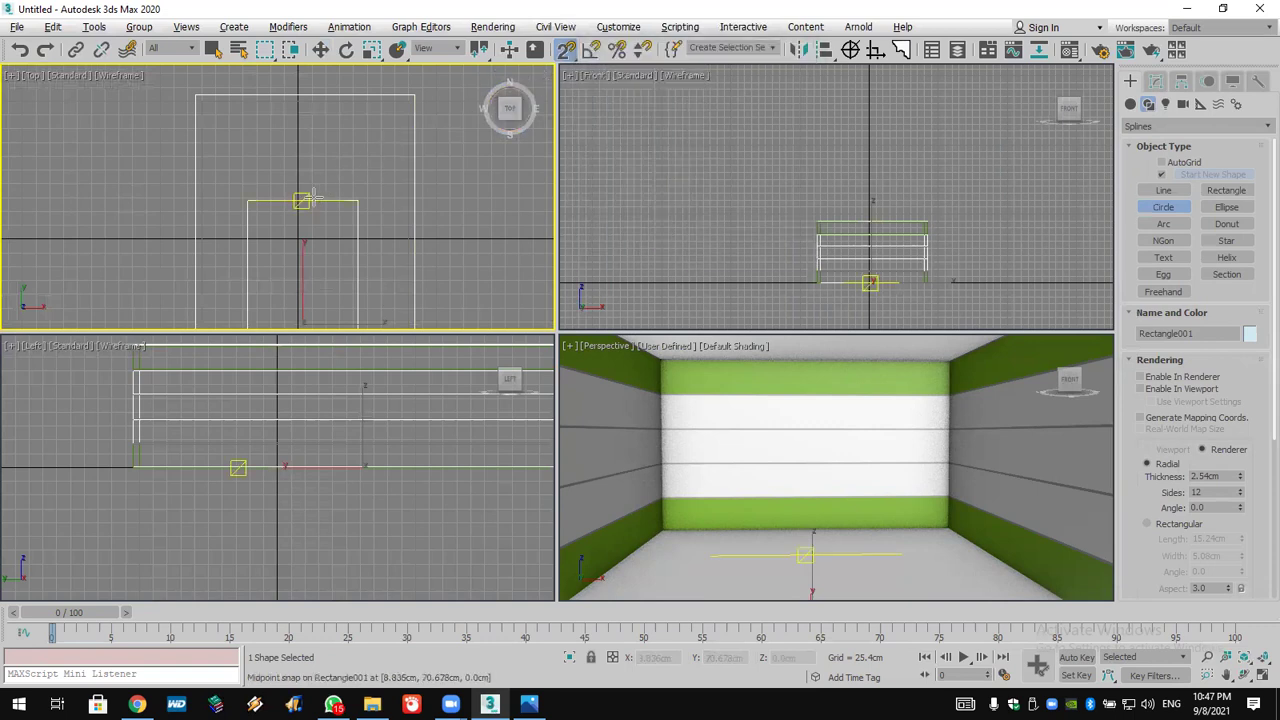
{"action": "left_click_drag", "start_coordinate": [301, 201], "coordinate": [358, 201]}
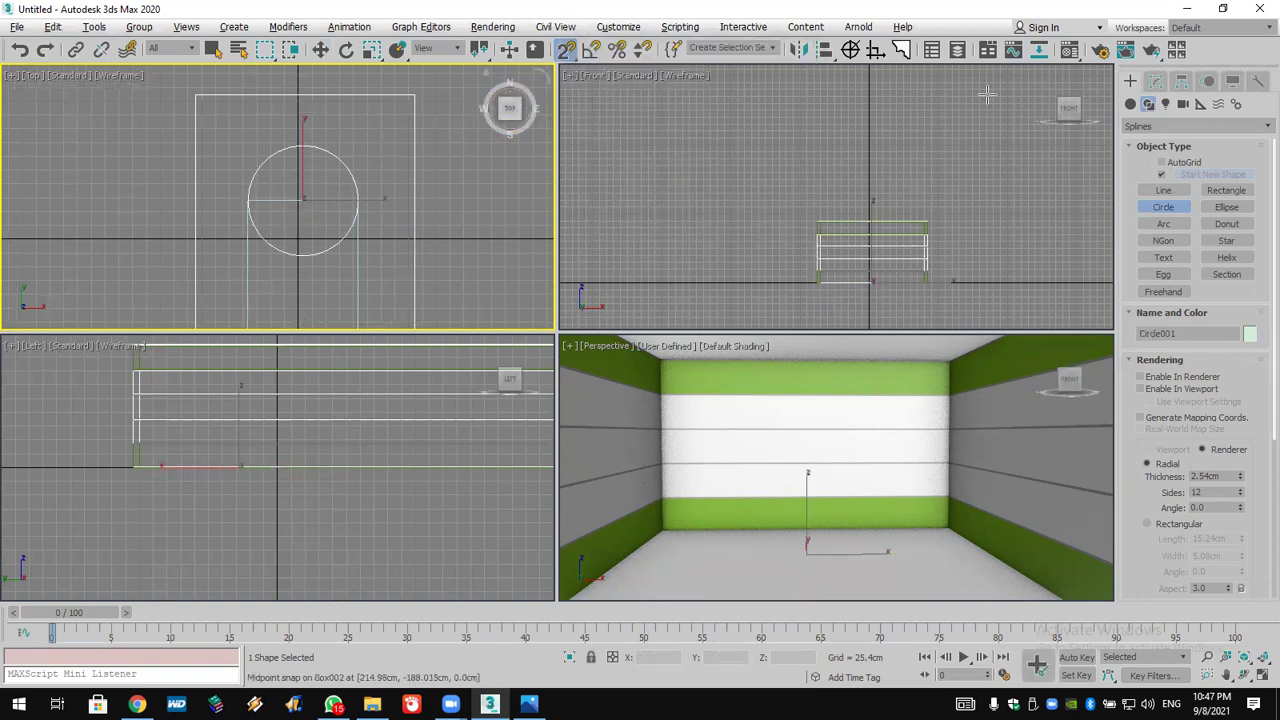
{"action": "left_click", "coordinate": [1155, 81]}
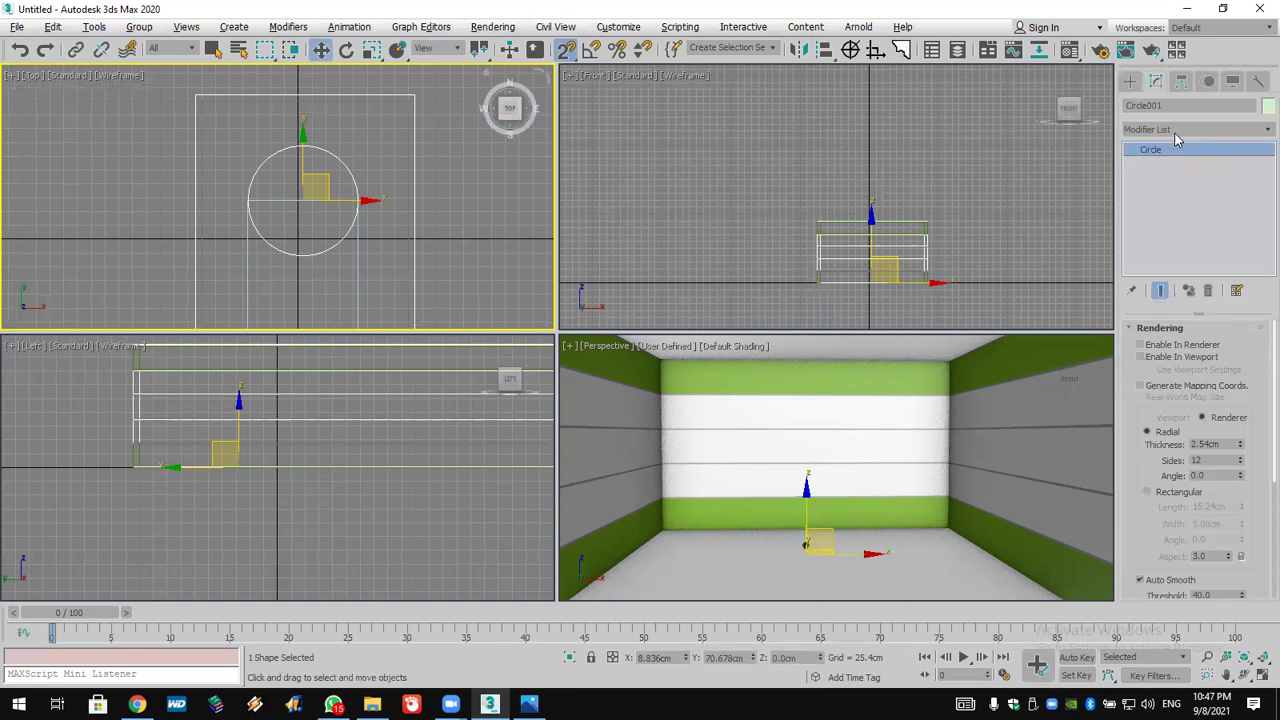
Add an Edit Spline modifier to the circle and attach the long rectangle to it
{"action": "key", "text": "e"}
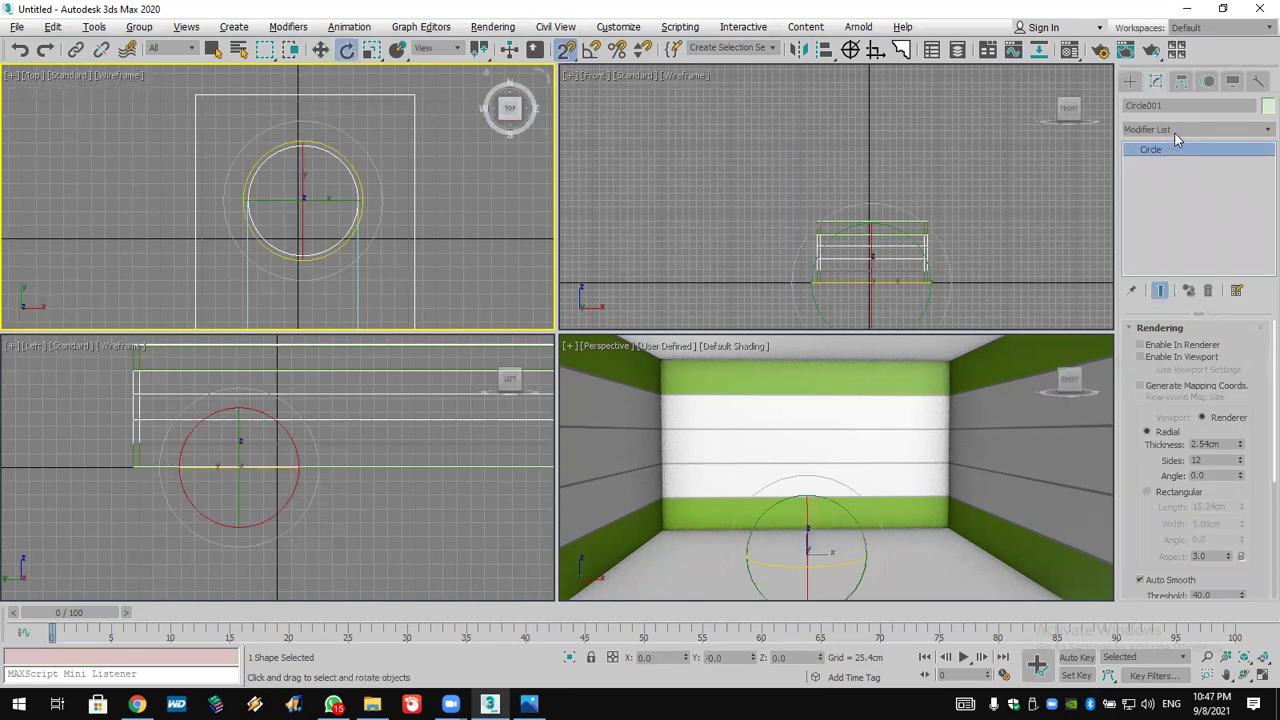
{"action": "left_click", "coordinate": [1177, 132]}
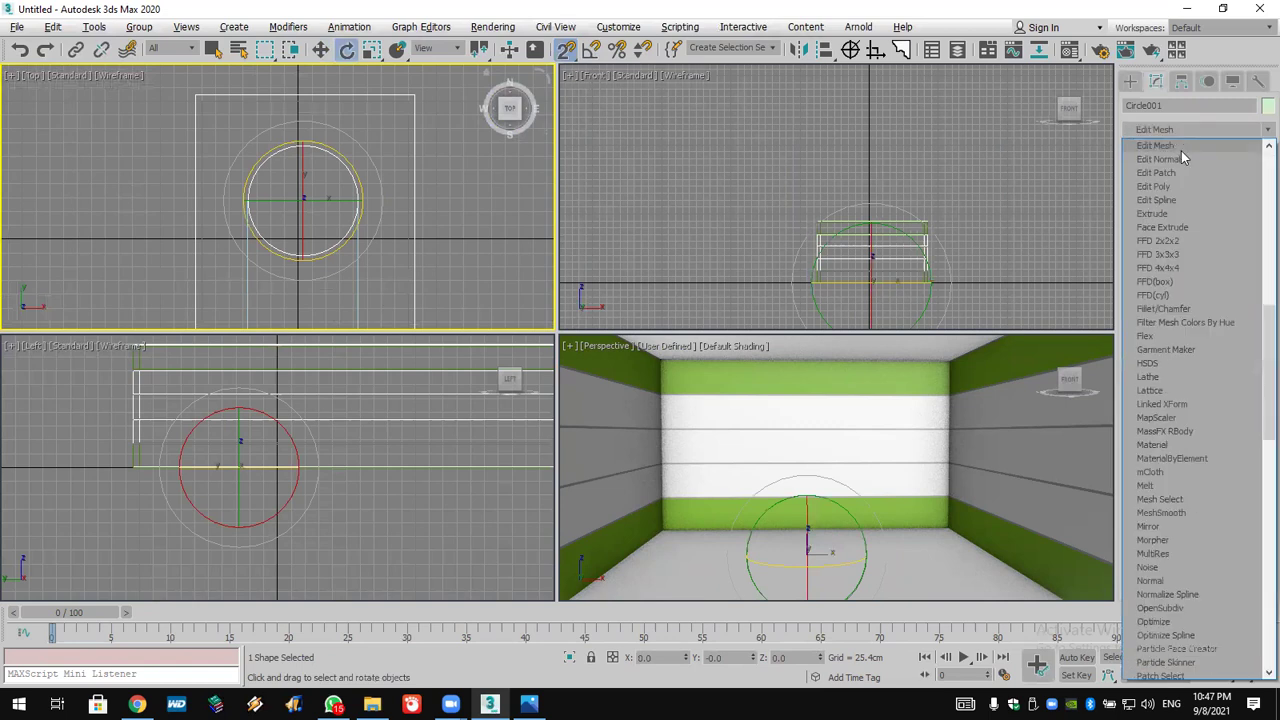
{"action": "left_click", "coordinate": [1173, 200]}
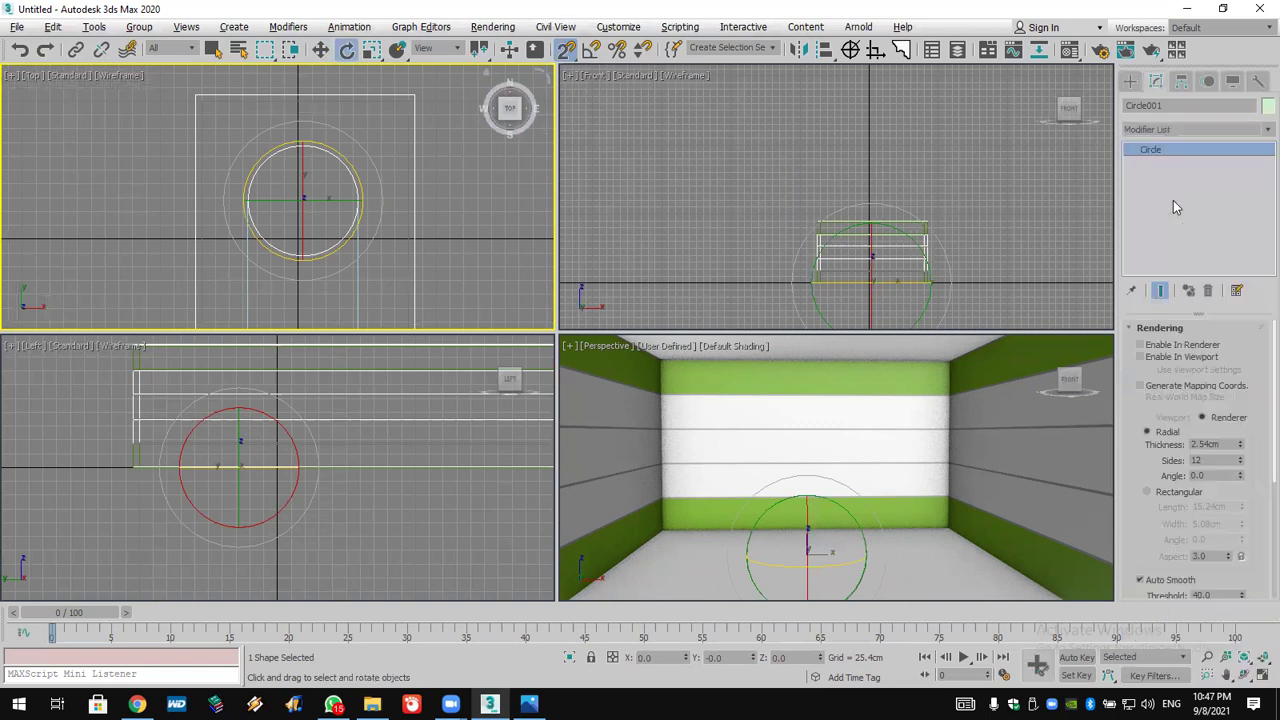
{"action": "left_click", "coordinate": [1162, 455]}
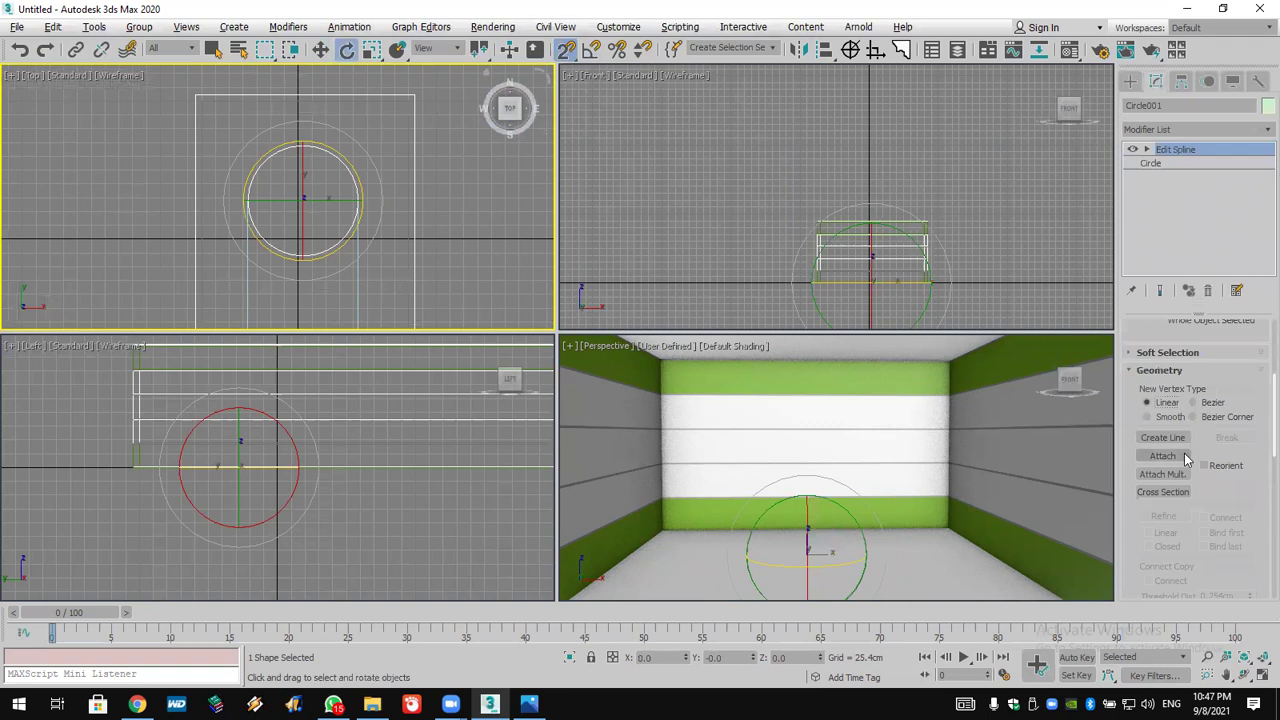
{"action": "left_click", "coordinate": [357, 270]}
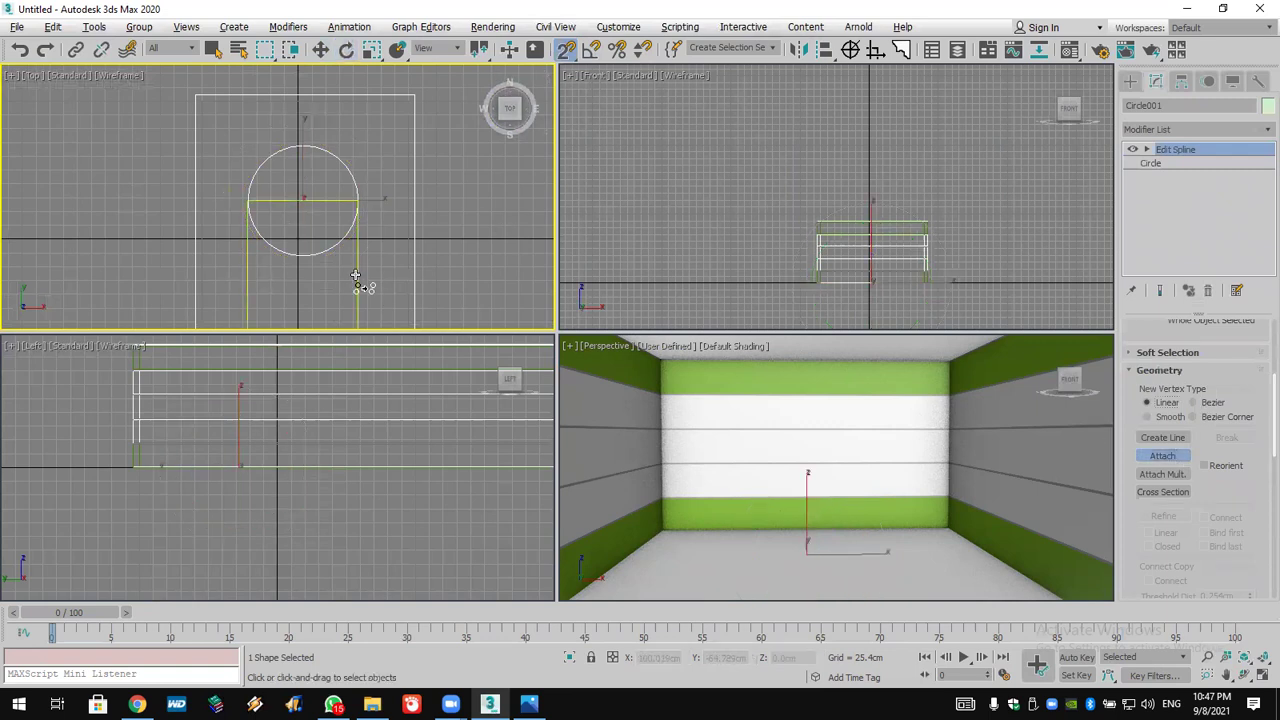
{"action": "key", "text": "w"}
In segment editing, delete the rectangle's short edge crossing the circle and the circle's lower half, leaving an arched outline
{"action": "left_click", "coordinate": [1147, 150]}
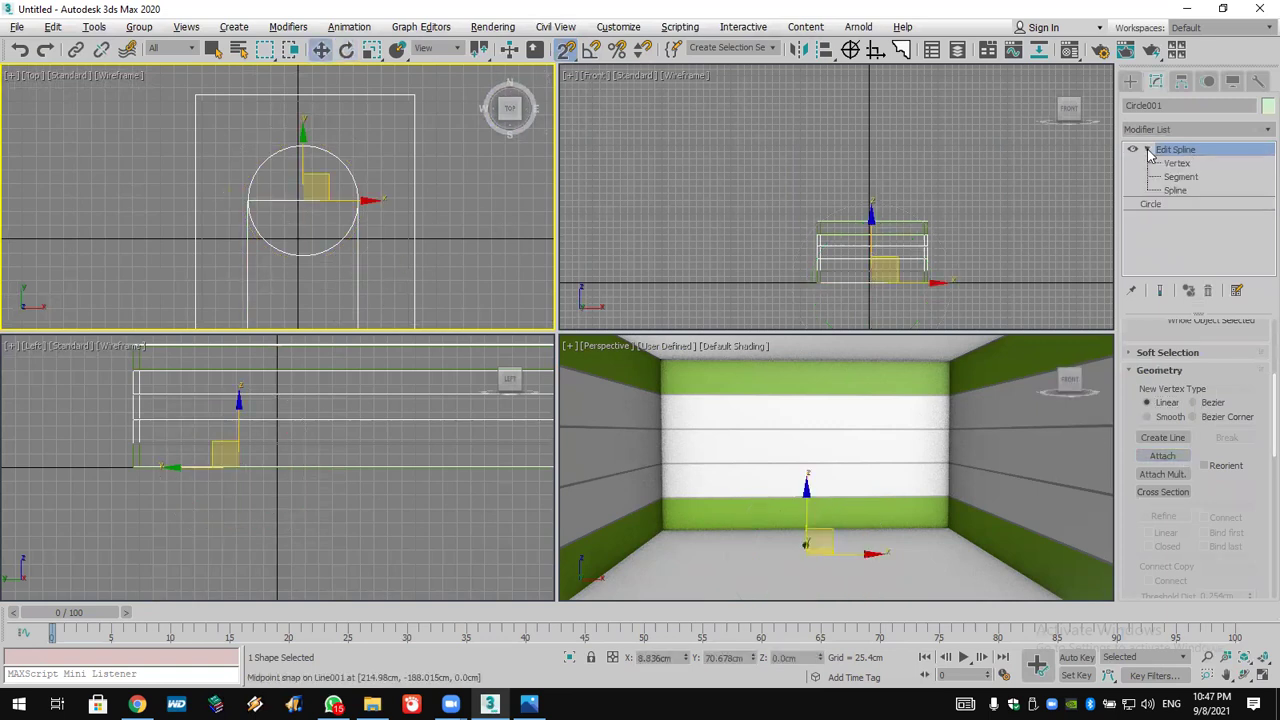
{"action": "left_click", "coordinate": [1180, 177]}
{"action": "left_click", "coordinate": [292, 201]}
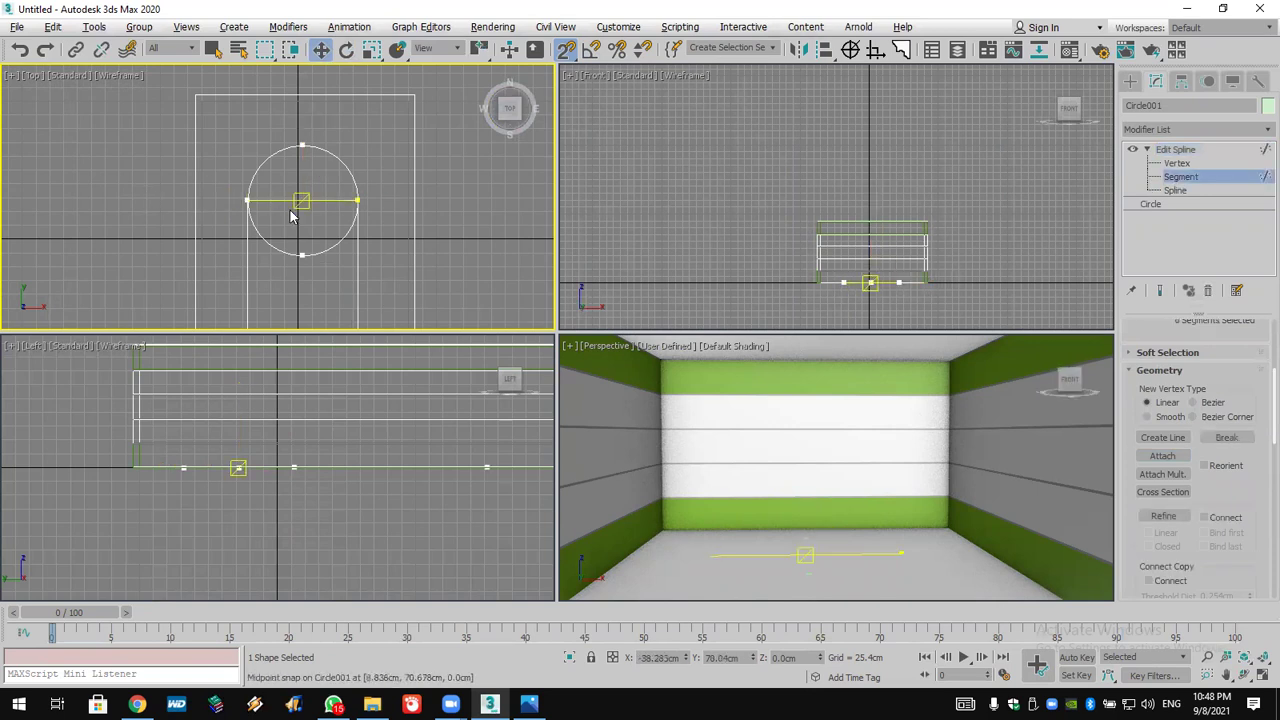
{"action": "right_click", "coordinate": [288, 205]}
{"action": "left_click", "coordinate": [410, 170]}
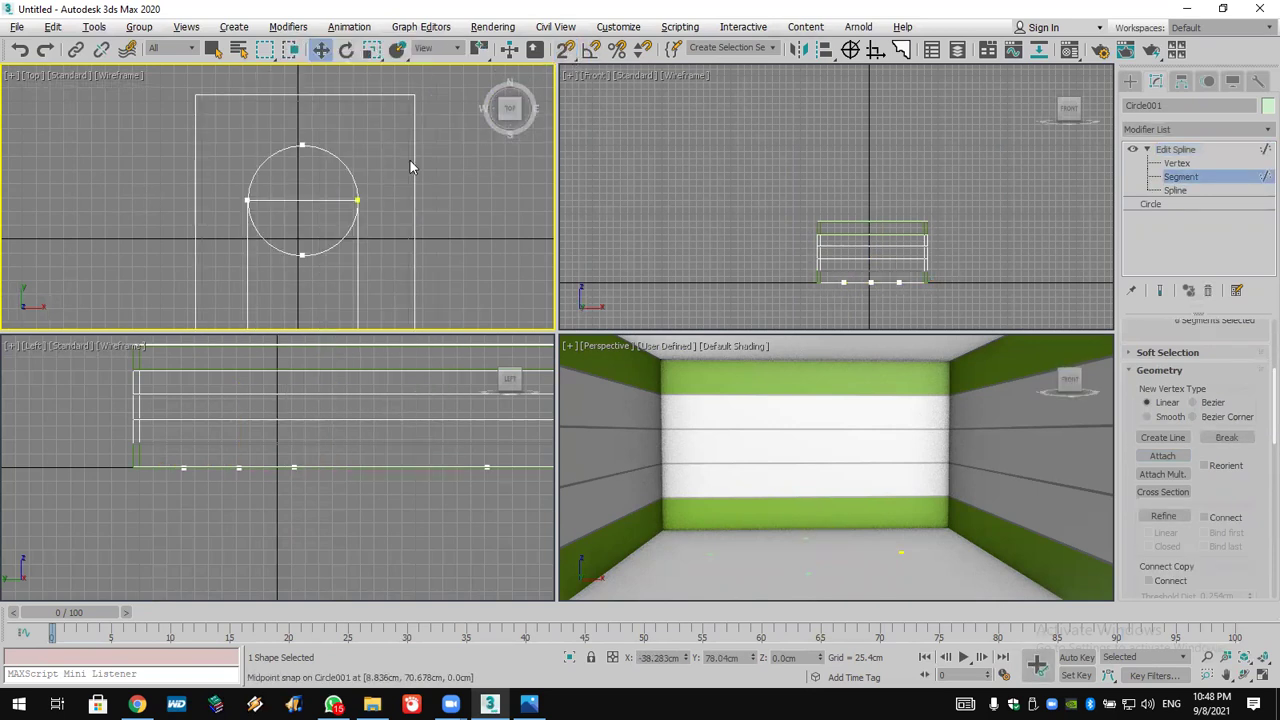
{"action": "left_click_drag", "start_coordinate": [310, 228], "coordinate": [286, 277]}
{"action": "key", "text": "Delete"}
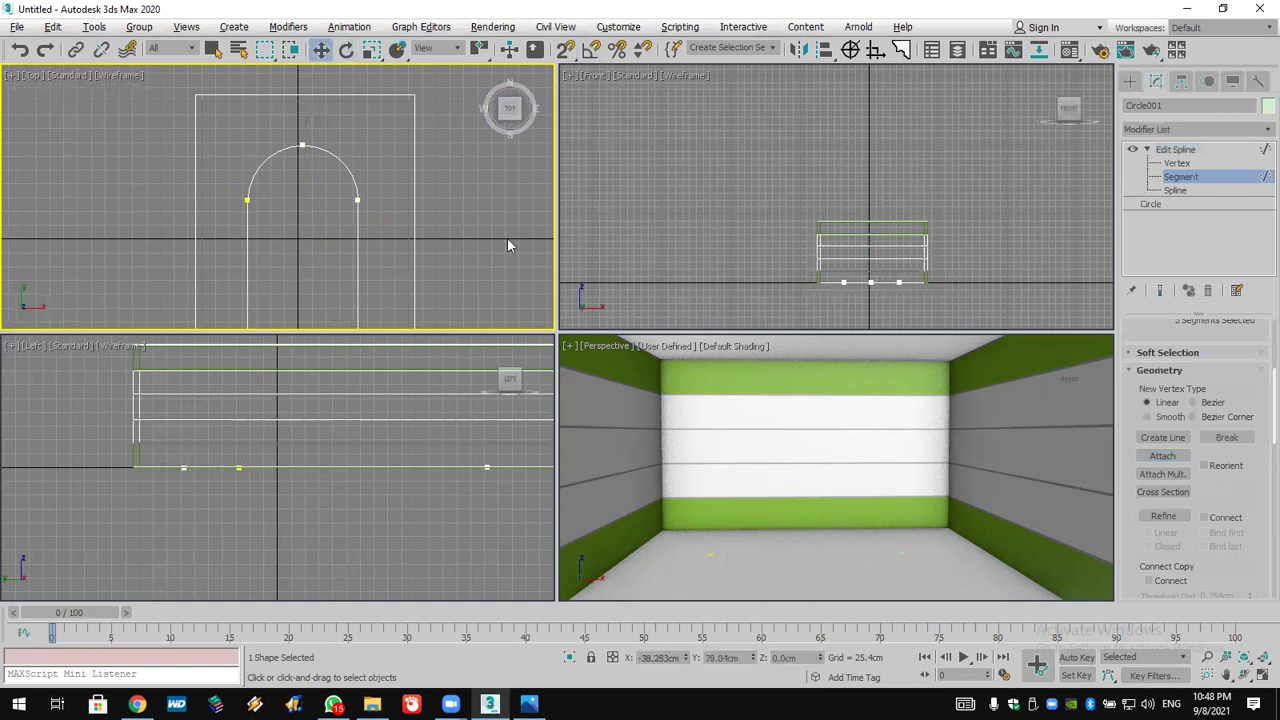
Select the overlapping vertices at both joints between the arch and the straight sides and weld them
{"action": "left_click", "coordinate": [1177, 163]}
{"action": "left_click_drag", "start_coordinate": [202, 234], "coordinate": [205, 232]}
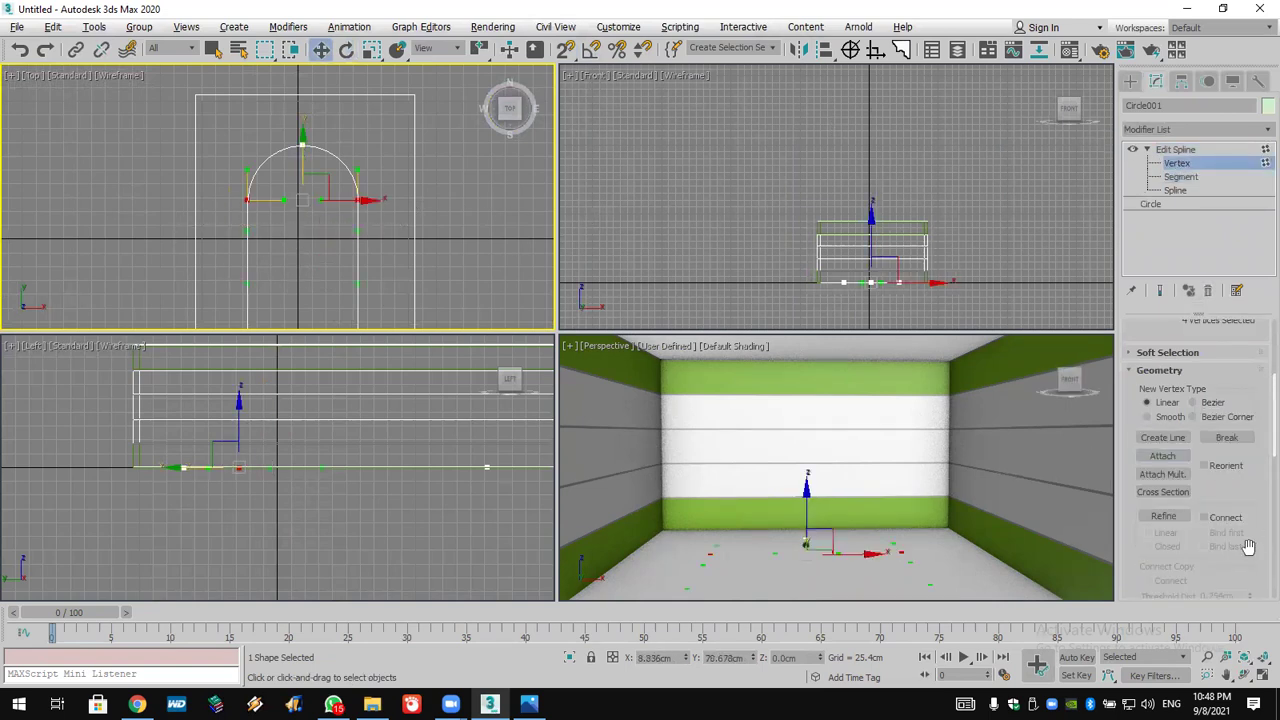
{"action": "scroll", "coordinate": [1248, 546], "scroll_direction": "down", "scroll_amount": 5}
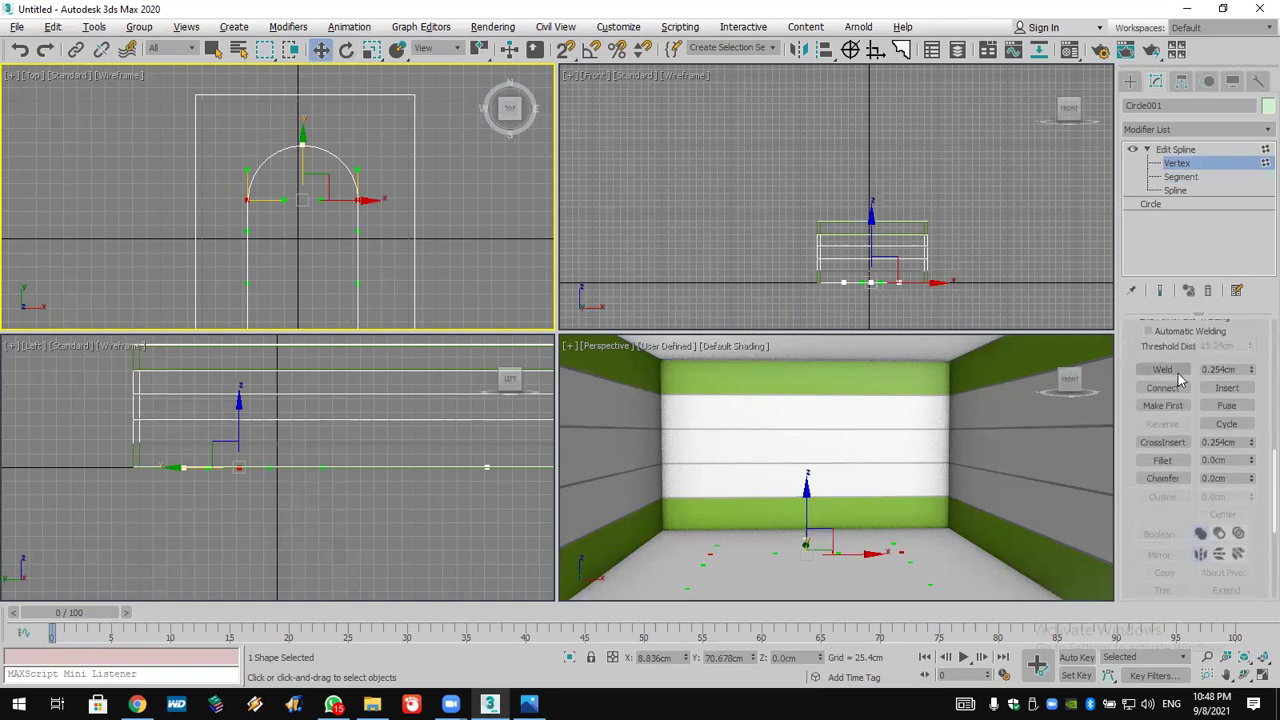
{"action": "left_click", "coordinate": [1178, 373]}
Chamfer the outline's lower-left corner vertex by about 126.6 cm in the top view
{"action": "scroll", "coordinate": [373, 227], "scroll_direction": "down", "scroll_amount": 3}
{"action": "middle_click_drag", "start_coordinate": [322, 328], "coordinate": [320, 238]}
{"action": "scroll", "coordinate": [313, 256], "scroll_direction": "up", "scroll_amount": 3}
{"action": "left_click", "coordinate": [295, 237]}
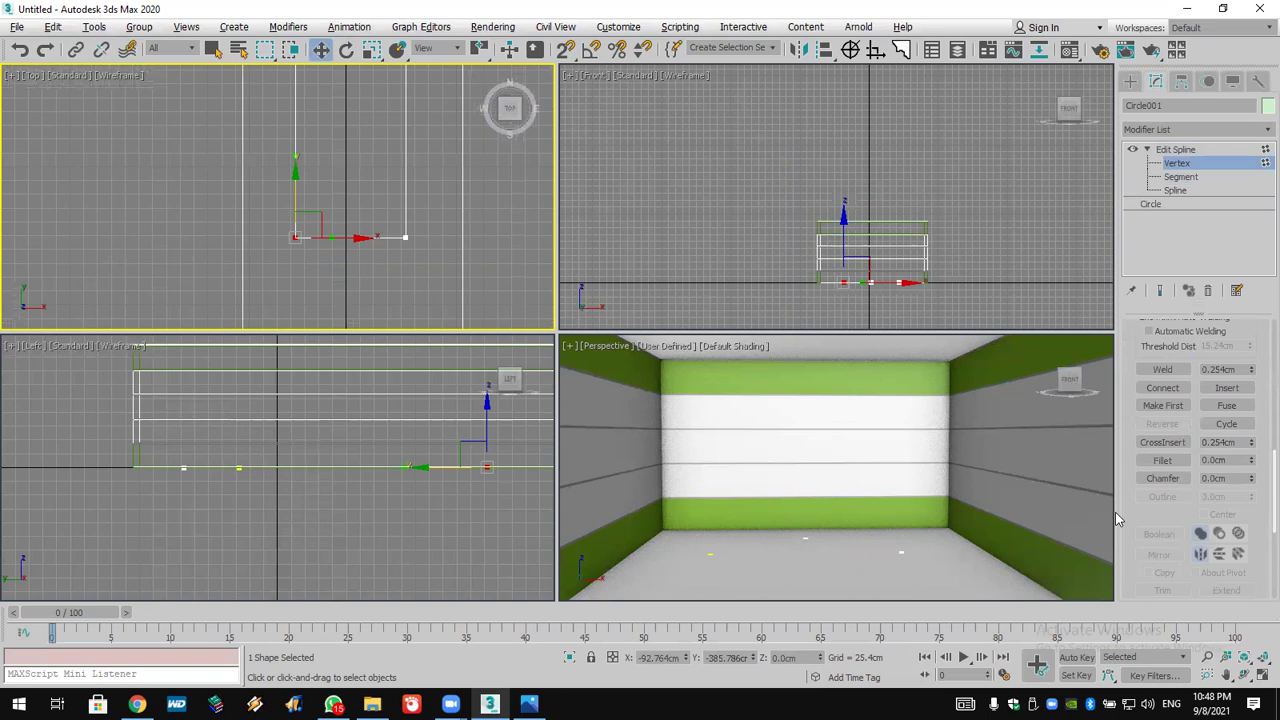
{"action": "left_click_drag", "start_coordinate": [1157, 512], "coordinate": [1157, 502]}
{"action": "left_click", "coordinate": [1162, 468]}
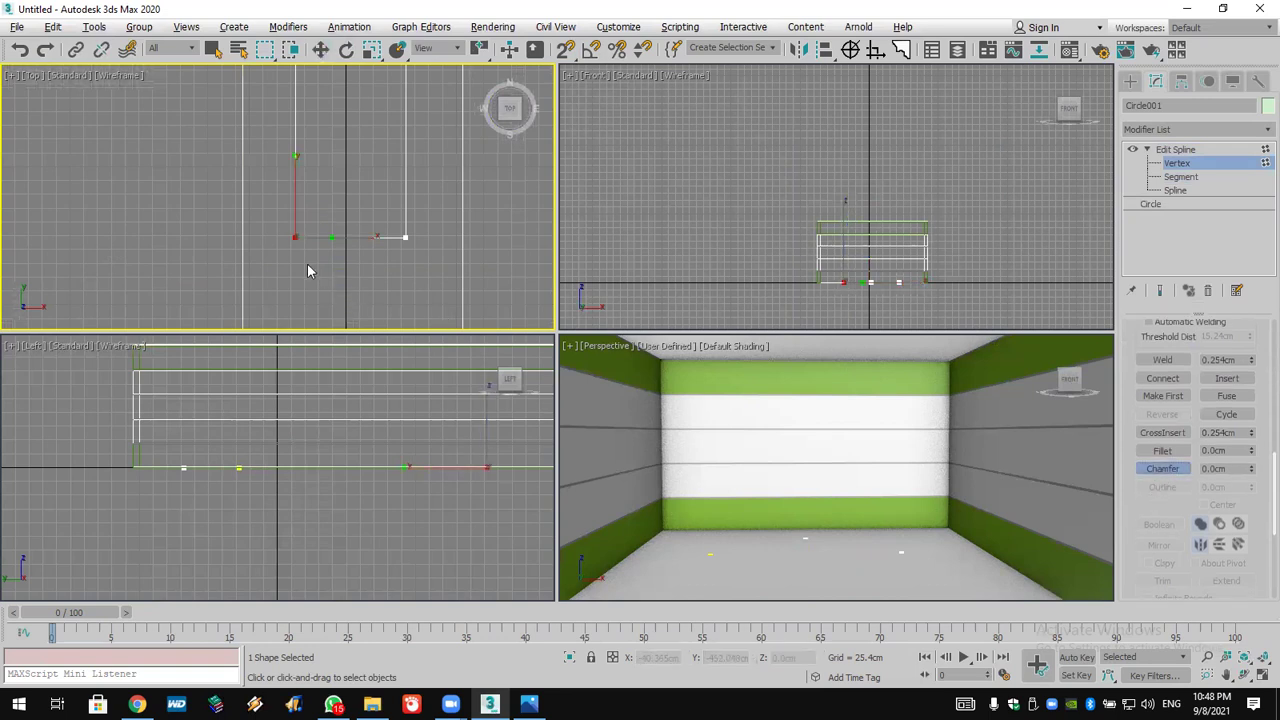
{"action": "left_click_drag", "start_coordinate": [295, 241], "coordinate": [332, 162]}
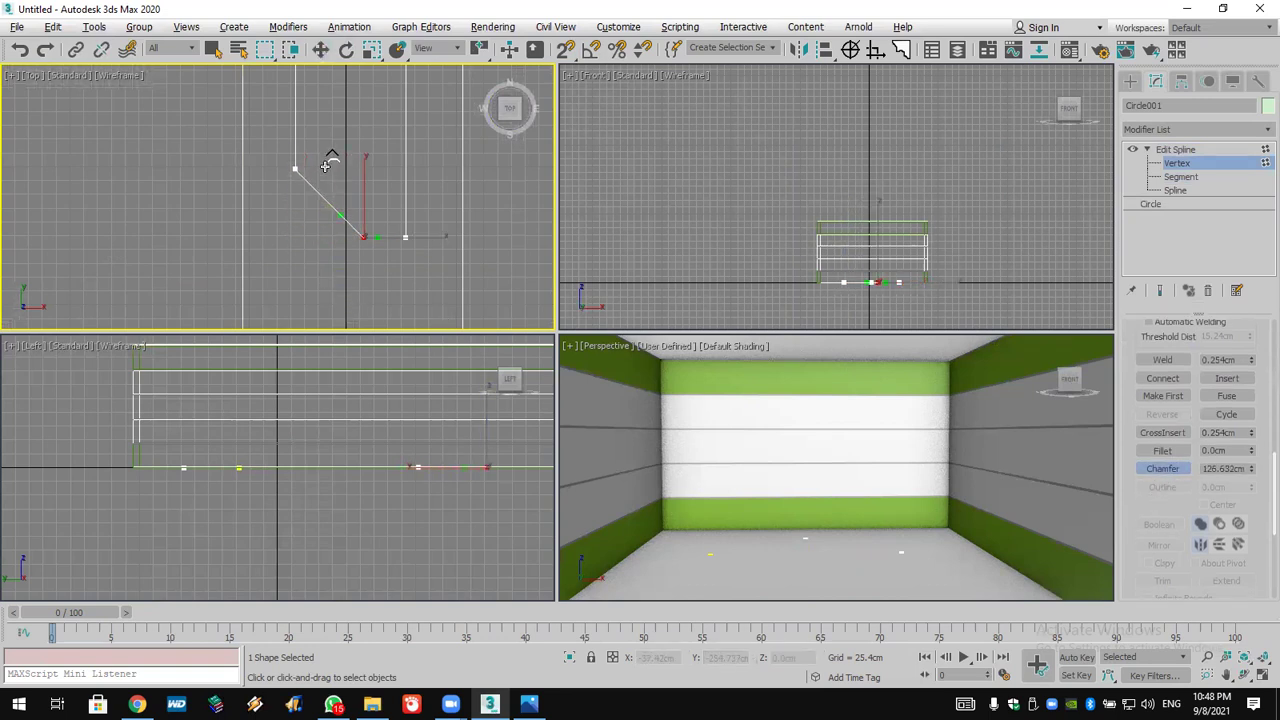
Apply an Extrude modifier to the arched outline with an amount of 2 cm
{"action": "left_click", "coordinate": [1187, 130]}
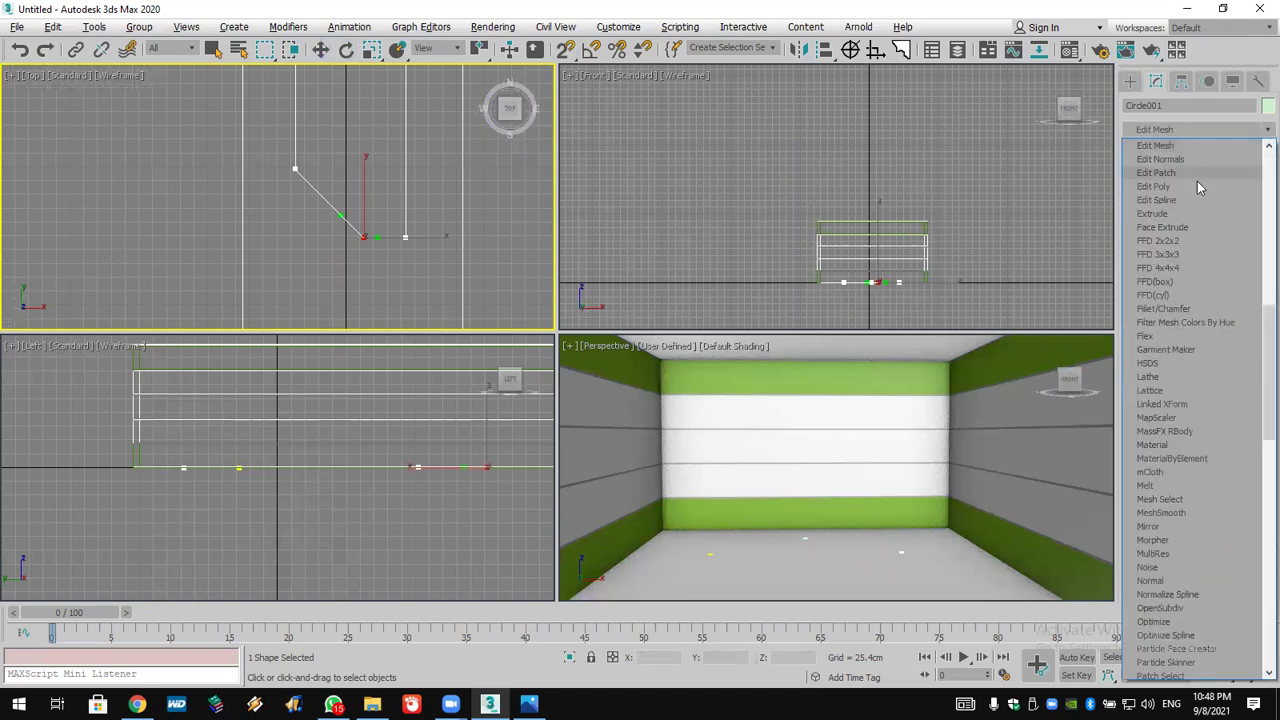
{"action": "left_click", "coordinate": [1184, 225]}
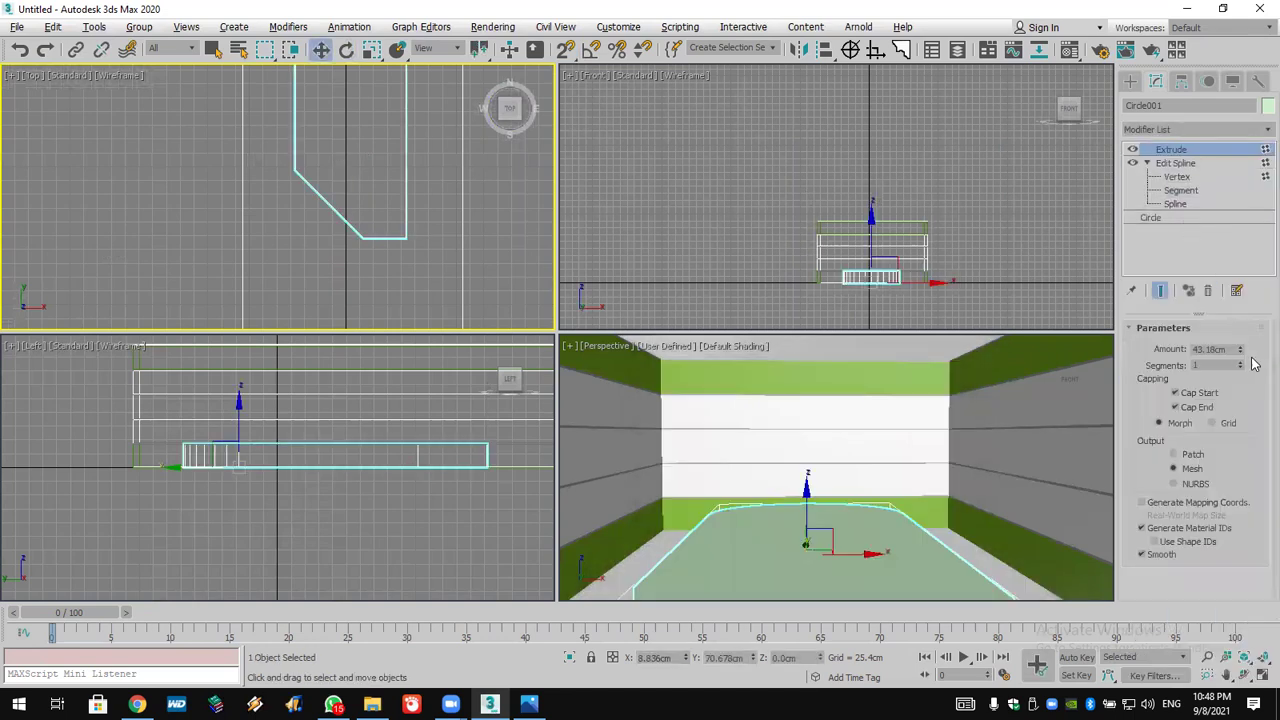
{"action": "type", "text": "2"}
{"action": "key", "text": "Return"}
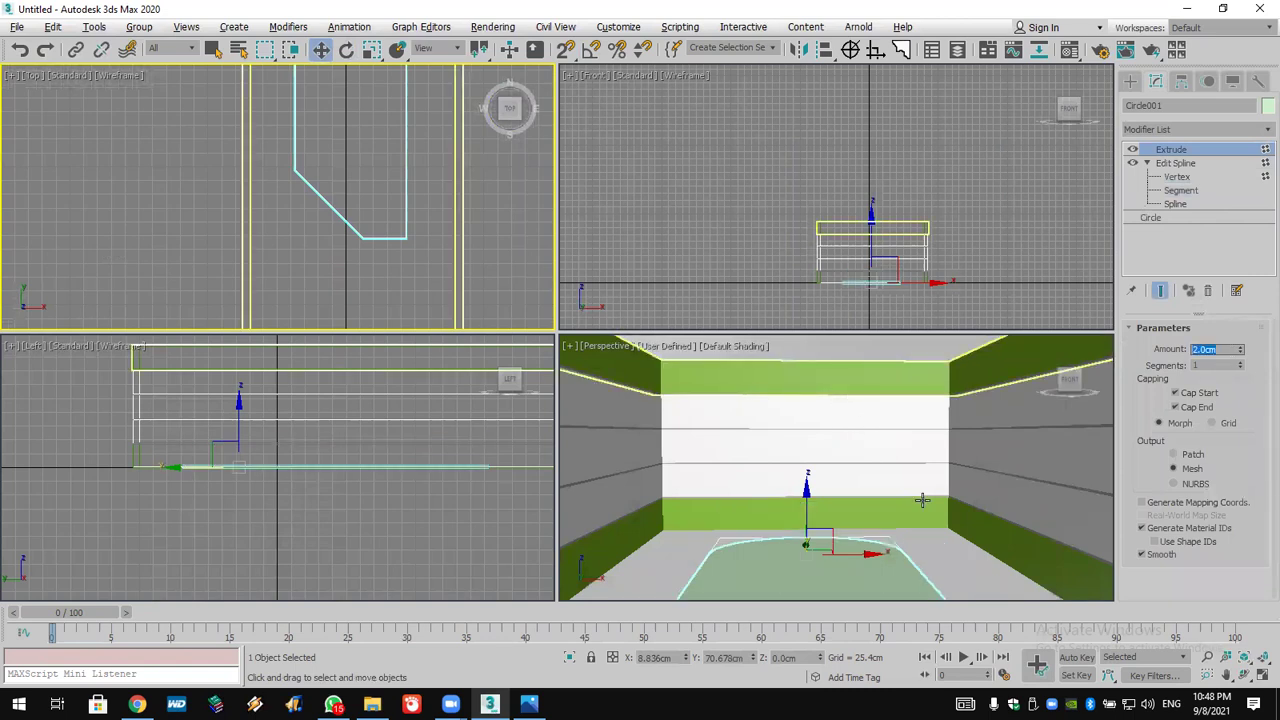
Copy the extruded floor shape straight up to about Z 196.8 cm, just below the ceiling, as one independent copy
{"action": "left_click", "coordinate": [1244, 675]}
{"action": "left_click", "coordinate": [802, 457]}
{"action": "left_click_drag", "start_coordinate": [802, 457], "coordinate": [805, 450]}
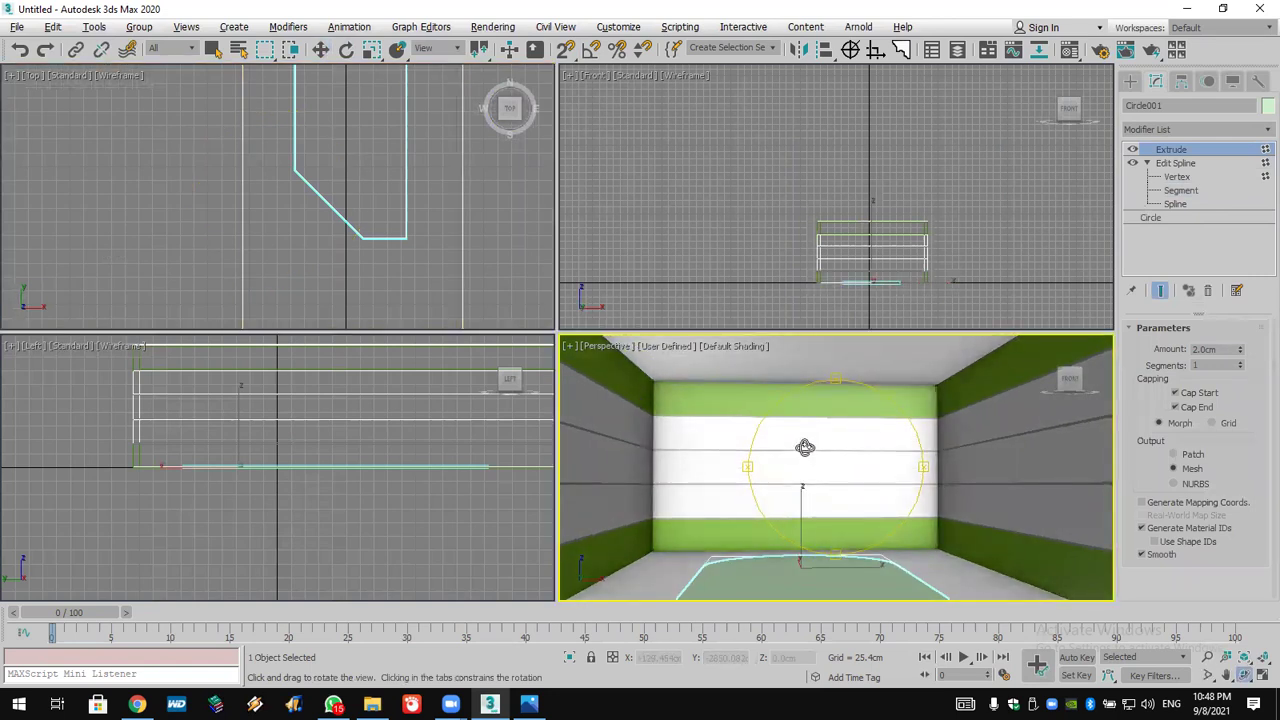
{"action": "key", "text": "w"}
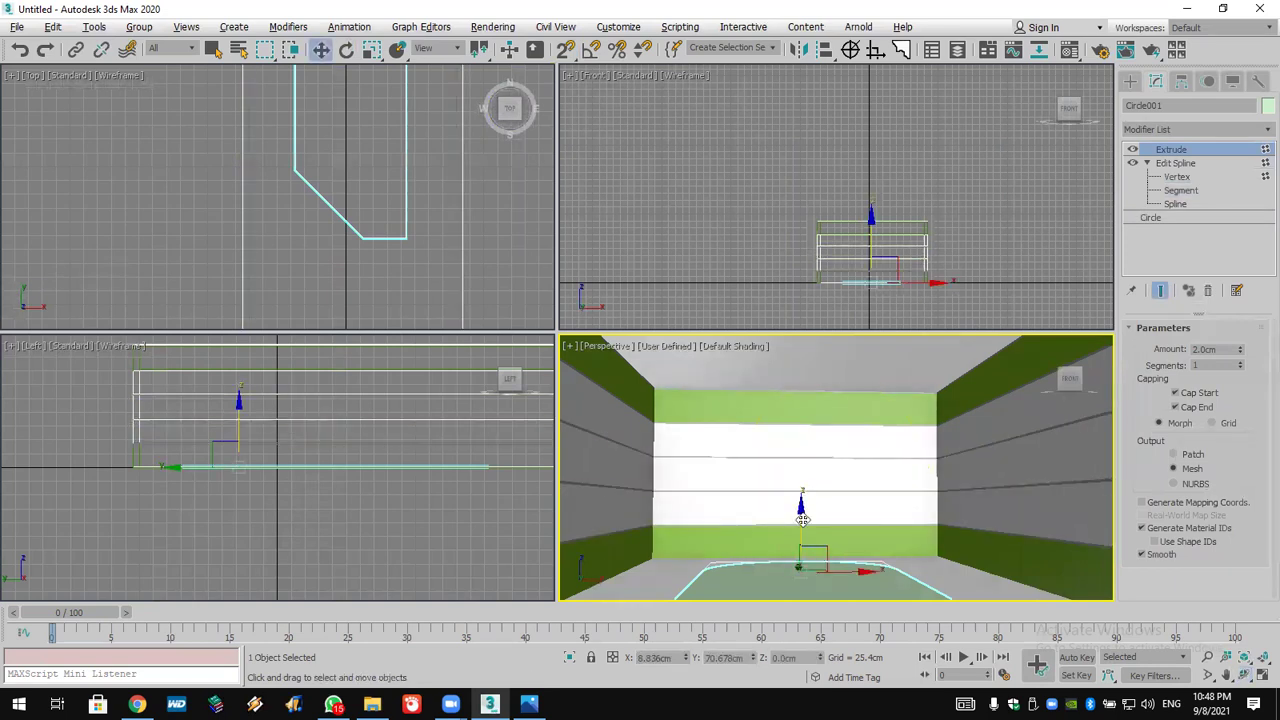
{"action": "left_click_drag", "start_coordinate": [800, 525], "coordinate": [816, 341], "text": "shift"}
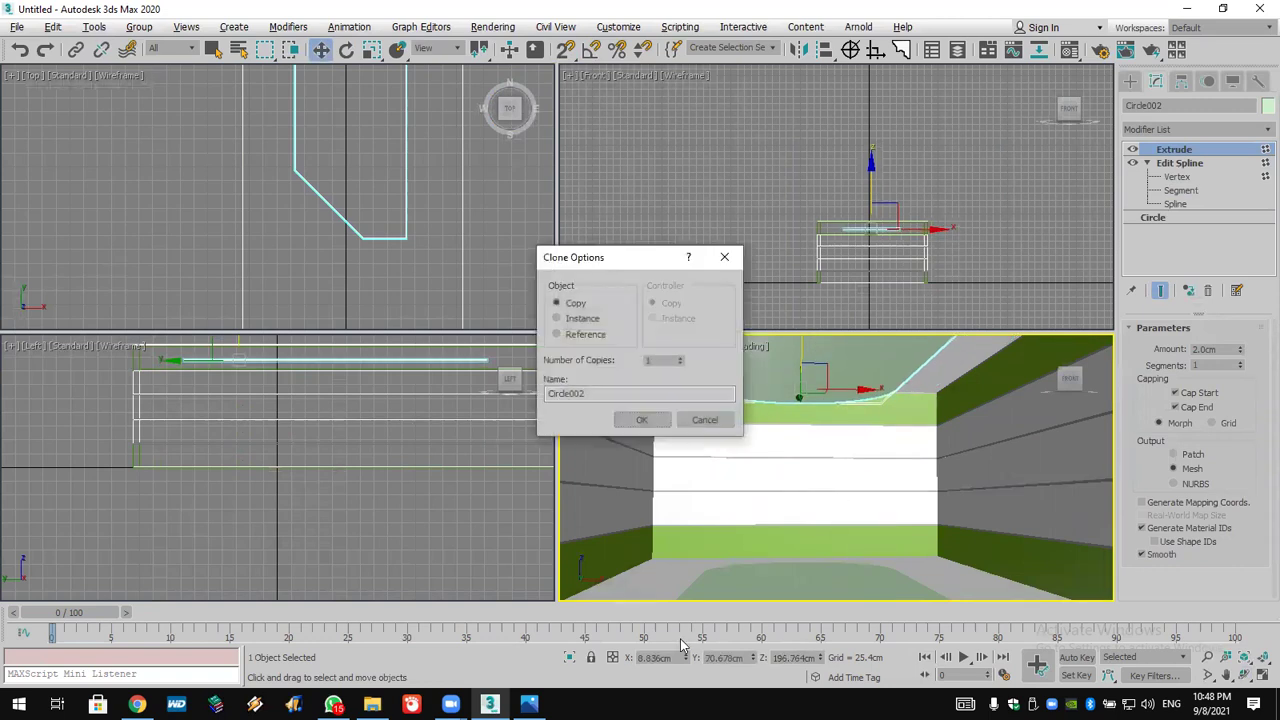
{"action": "left_click", "coordinate": [648, 428]}
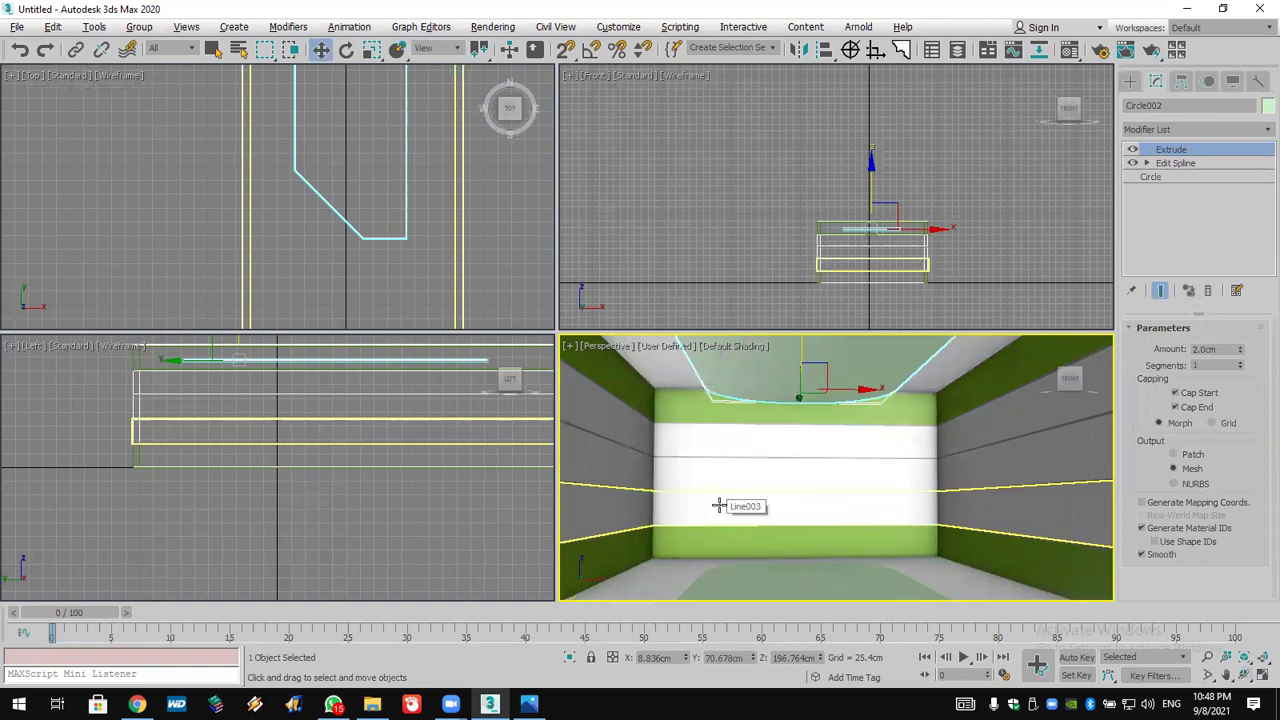
{"action": "scroll", "coordinate": [743, 500], "scroll_direction": "down", "scroll_amount": 5}
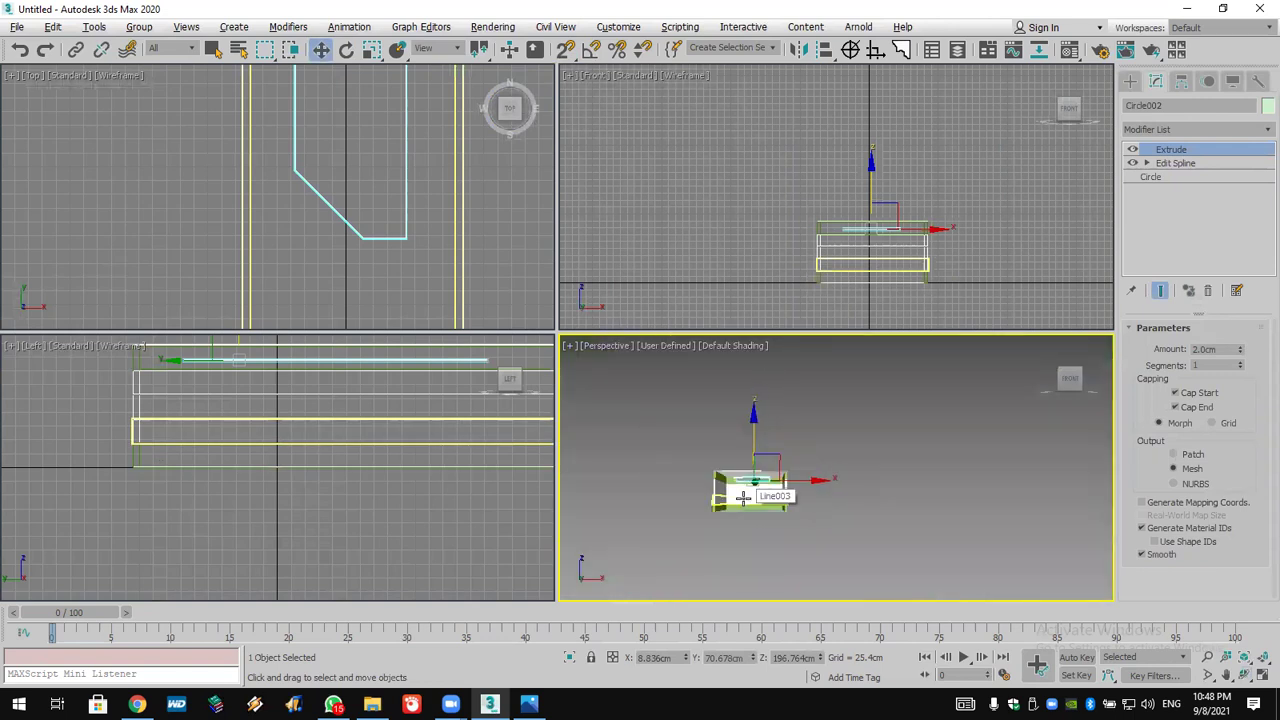
{"action": "scroll", "coordinate": [743, 497], "scroll_direction": "up", "scroll_amount": 5}
{"action": "scroll", "coordinate": [702, 395], "scroll_direction": "up", "scroll_amount": 2}
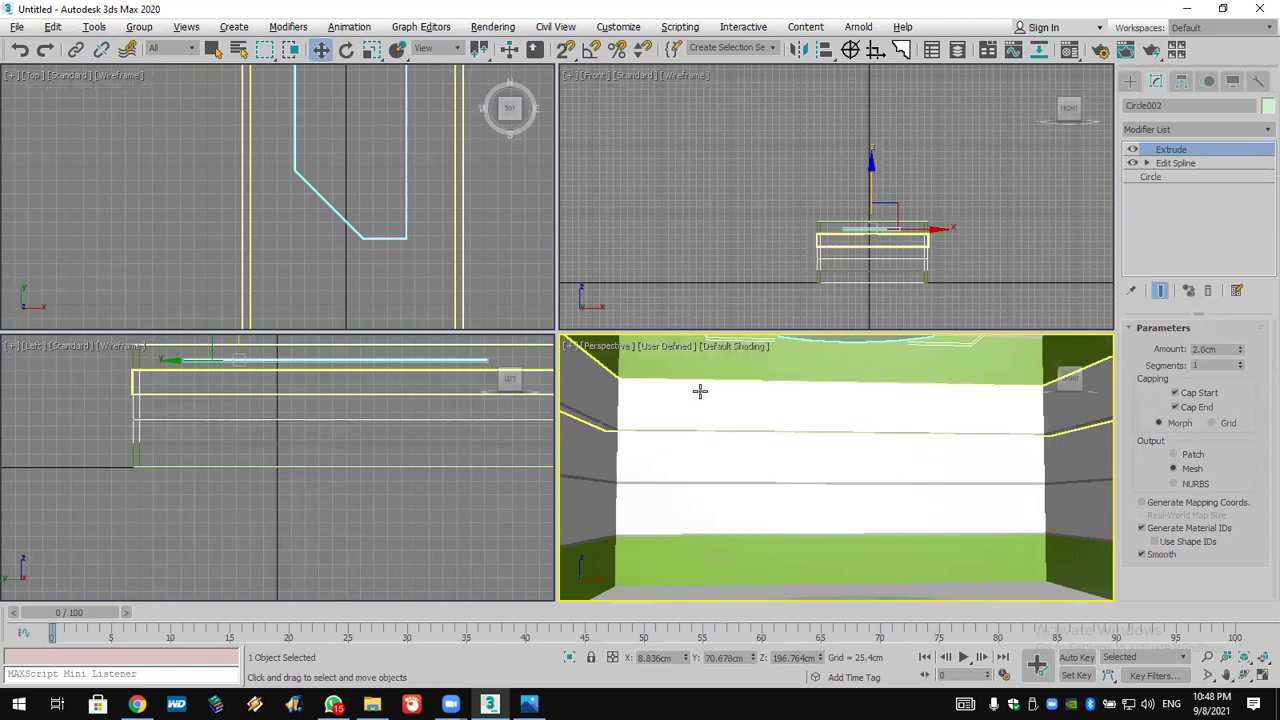
{"action": "middle_click_drag", "start_coordinate": [705, 401], "coordinate": [704, 440]}
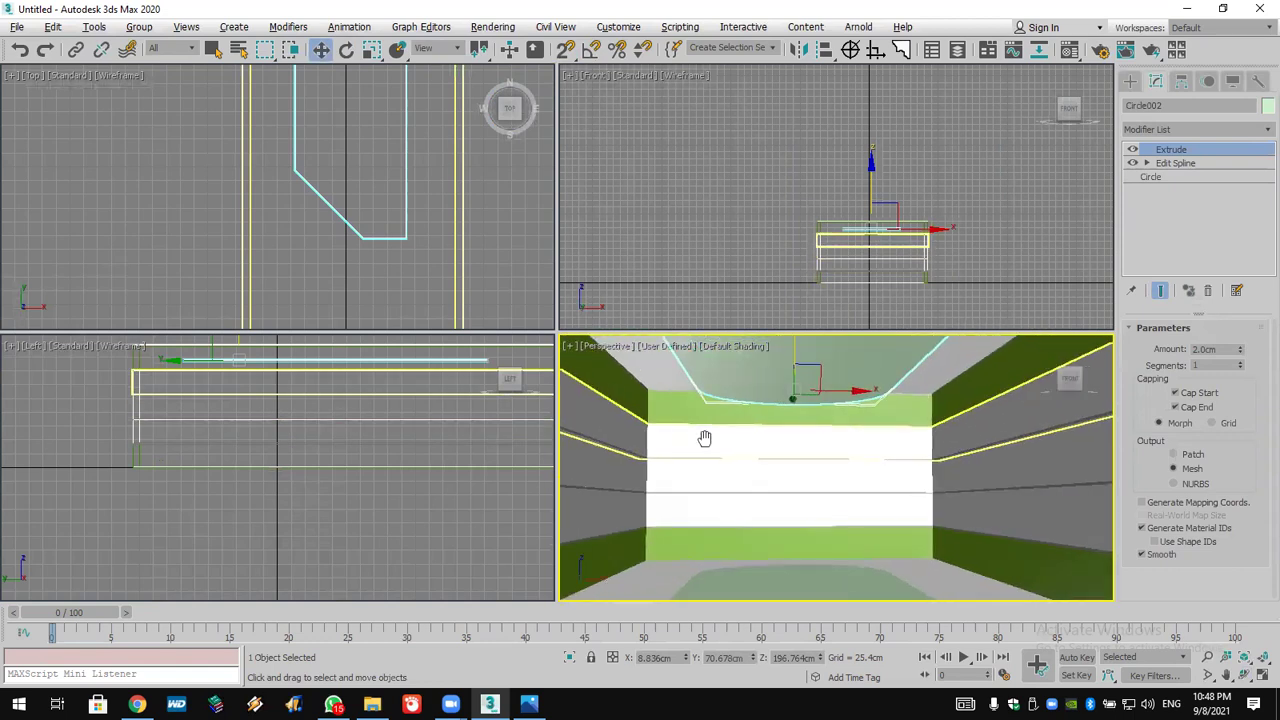
{"action": "left_click", "coordinate": [676, 350]}
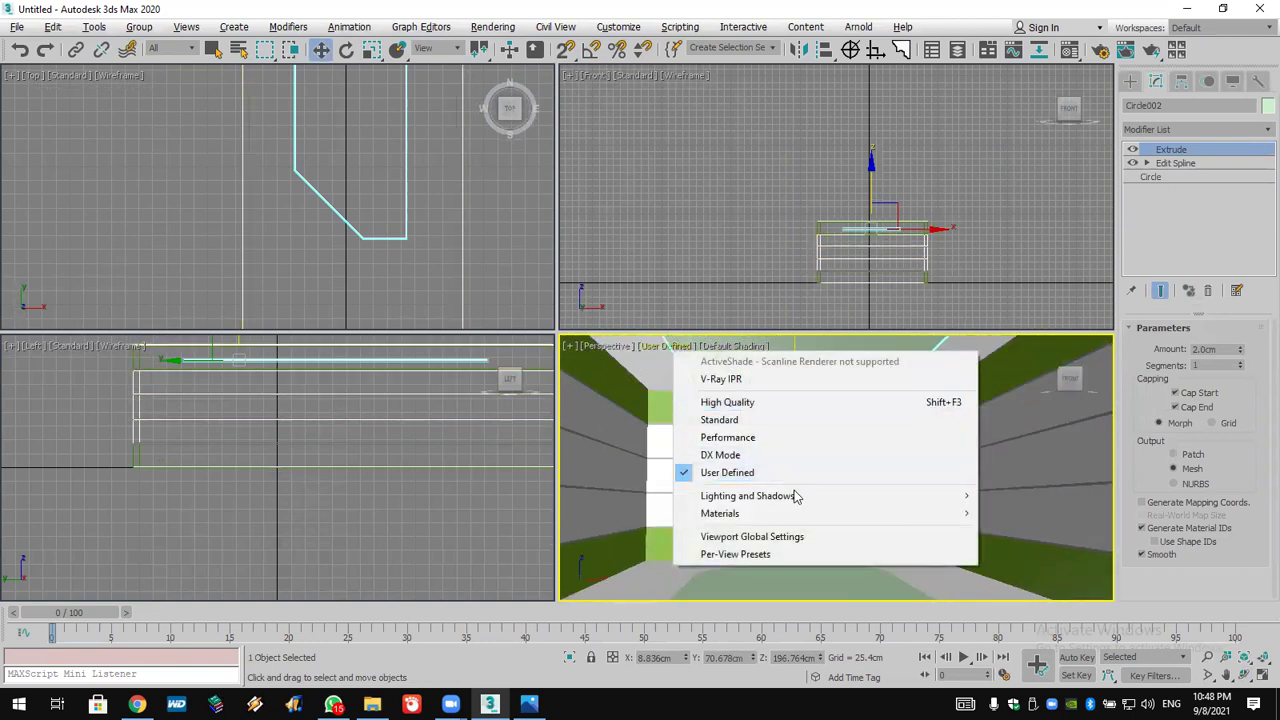
{"action": "mouse_move", "coordinate": [946, 497]}
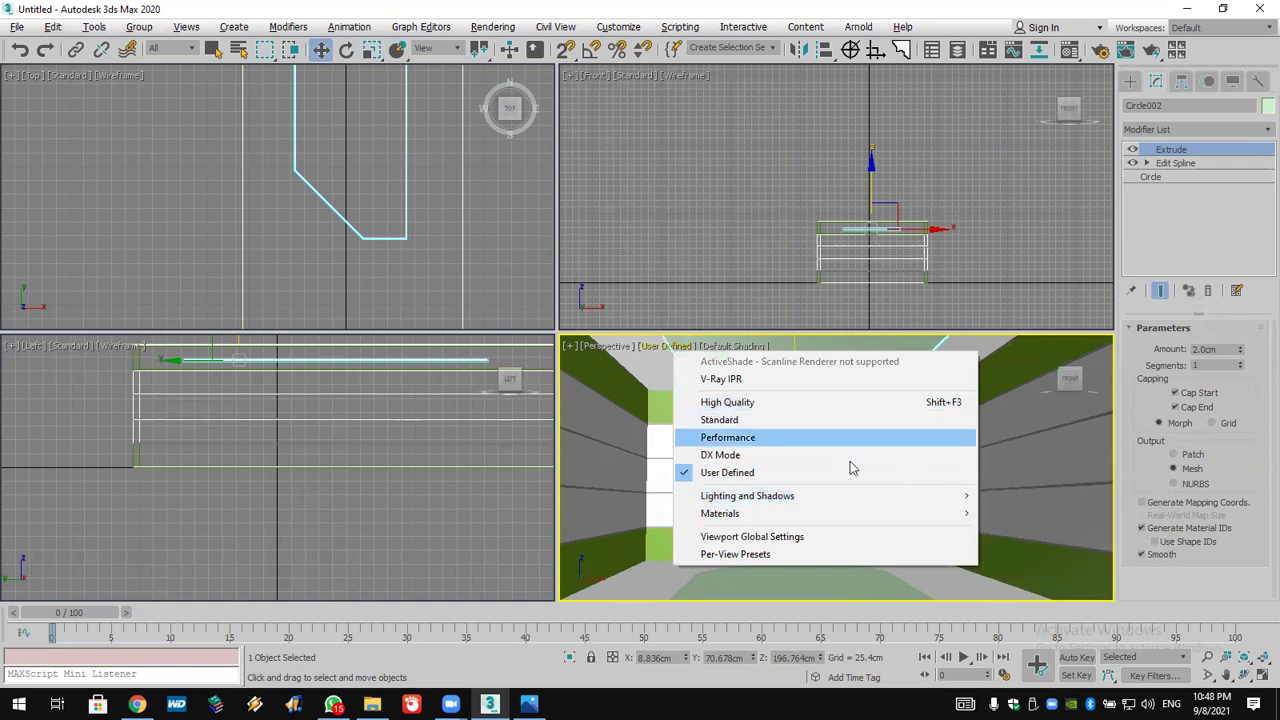
{"action": "left_click", "coordinate": [740, 305]}
Select all room pieces and move the vertices at the open end outward to about Y -677.4 cm, lengthening the room
{"action": "scroll", "coordinate": [376, 269], "scroll_direction": "down", "scroll_amount": 5}
{"action": "left_click", "coordinate": [394, 281]}
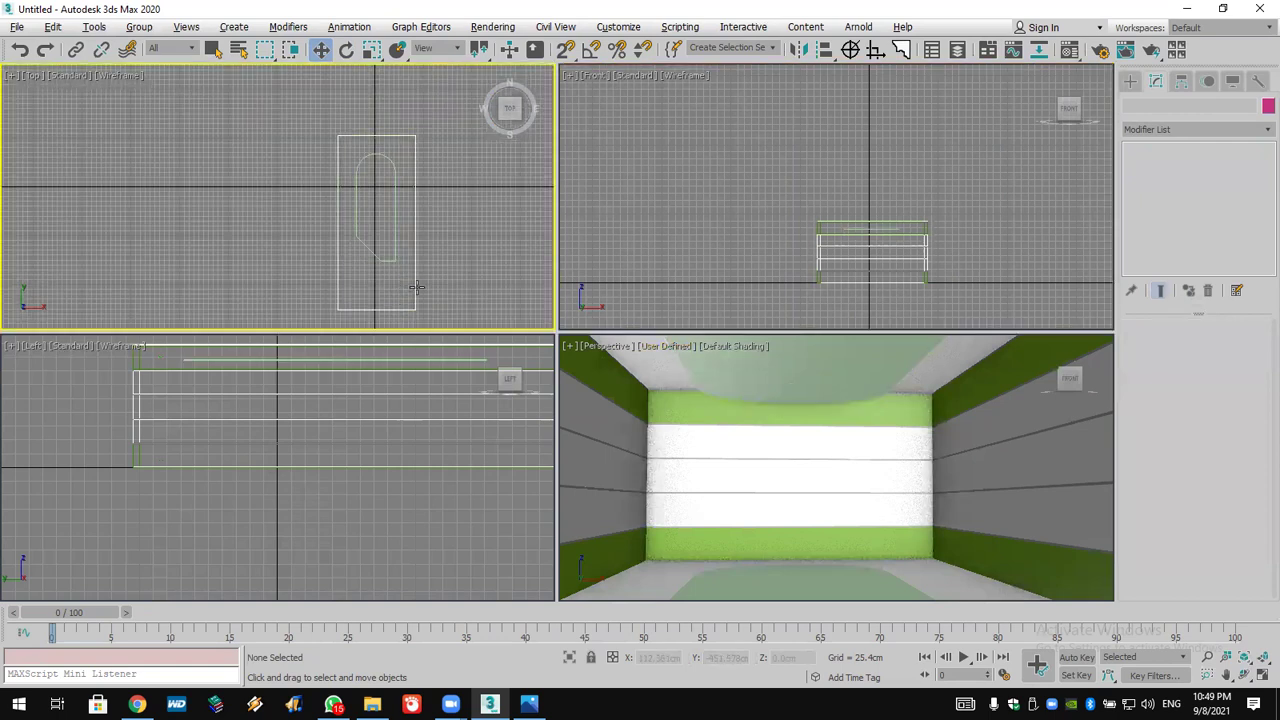
{"action": "left_click_drag", "start_coordinate": [424, 325], "coordinate": [306, 297]}
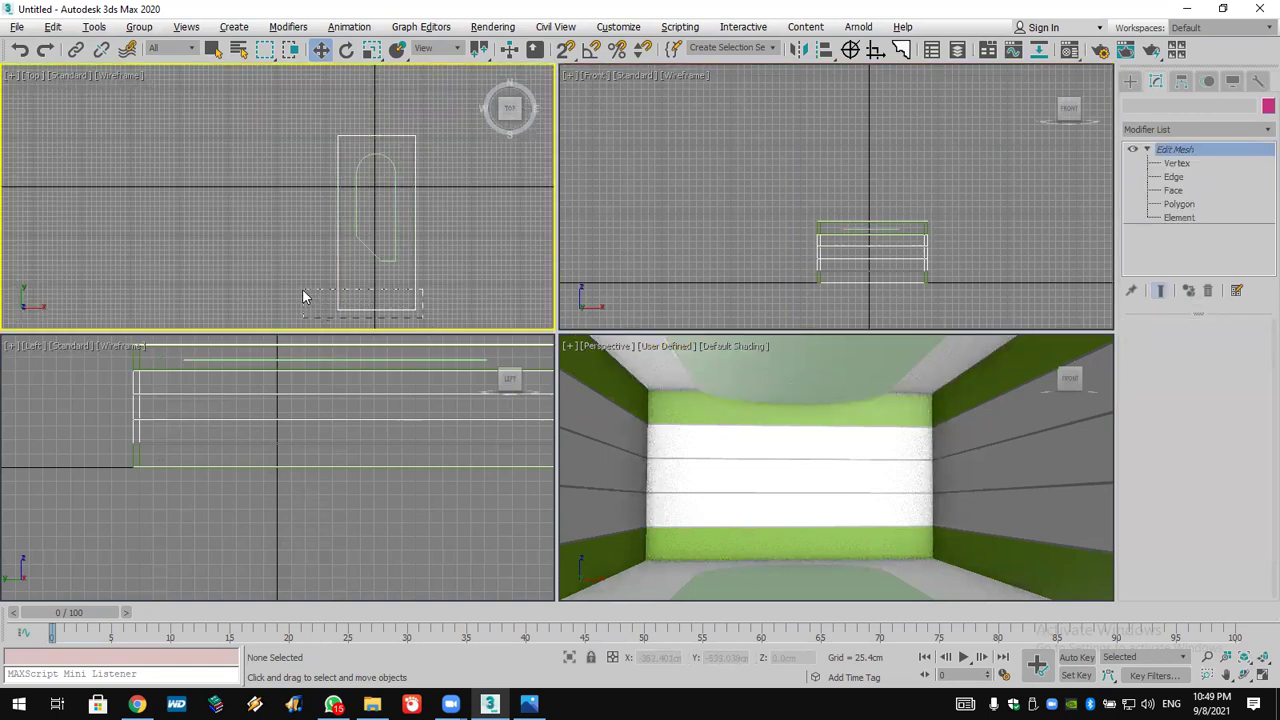
{"action": "left_click", "coordinate": [1176, 163]}
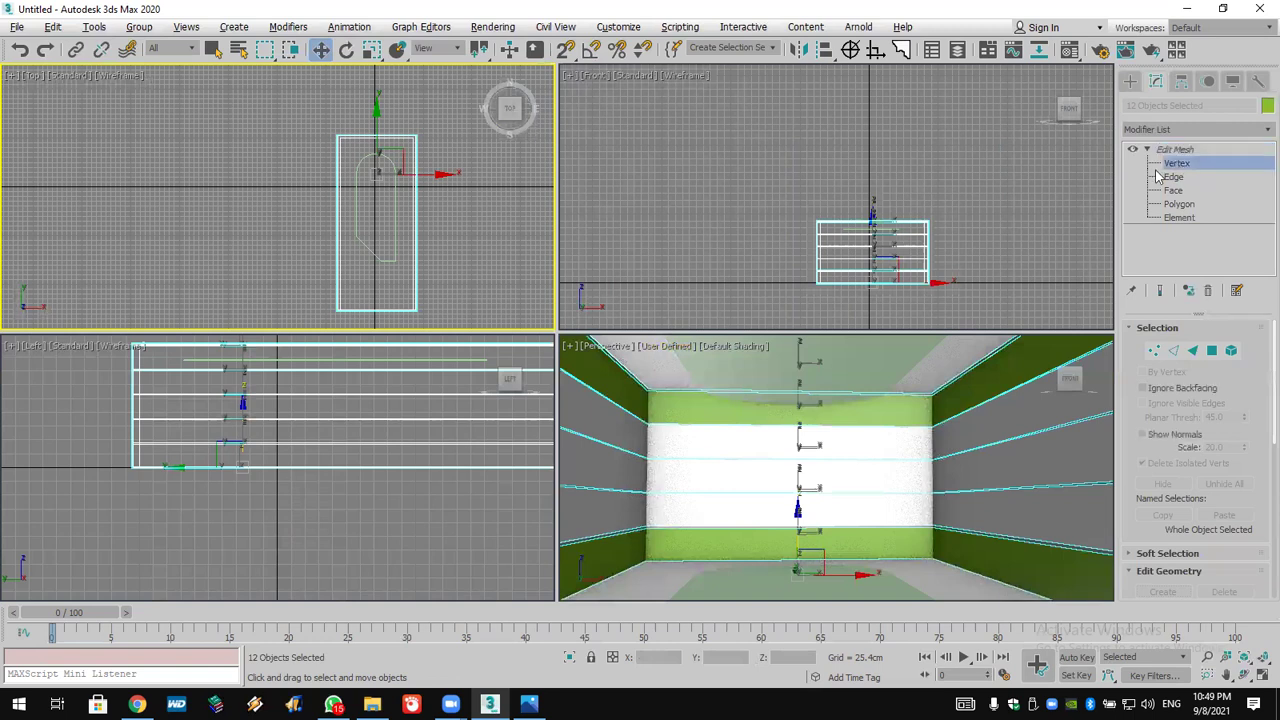
{"action": "left_click_drag", "start_coordinate": [281, 358], "coordinate": [283, 356]}
{"action": "left_click_drag", "start_coordinate": [380, 280], "coordinate": [402, 304]}
{"action": "right_click", "coordinate": [701, 452]}
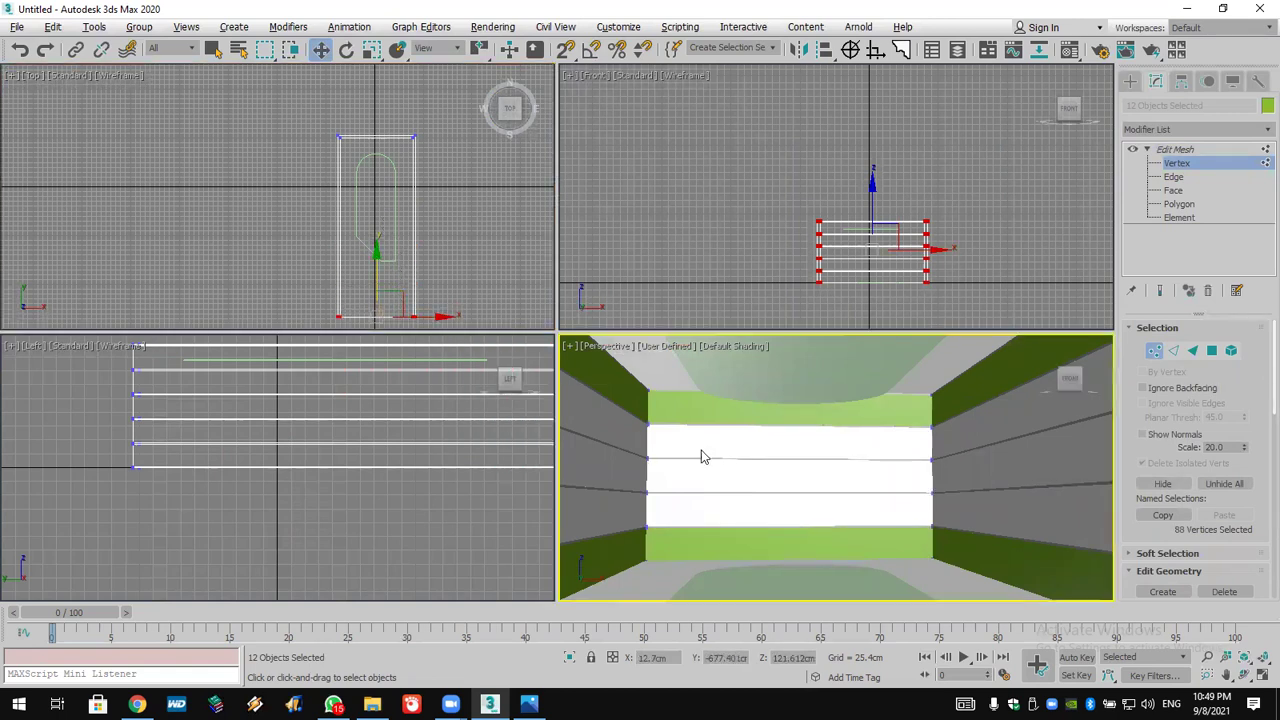
{"action": "middle_click_drag", "start_coordinate": [712, 453], "coordinate": [720, 449]}
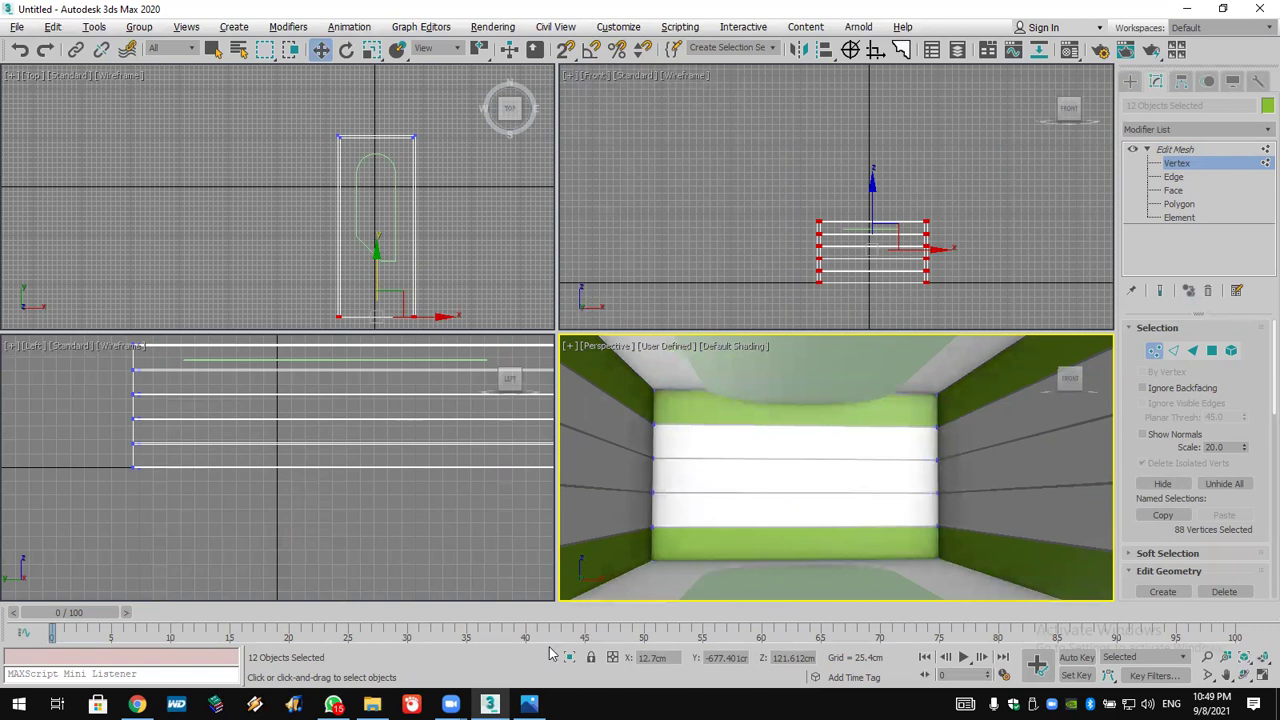
Open the reference photo Home-Interior-Design from the desktop, examine the room's ceiling, floor and furniture shapes, and return to 3ds Max
{"action": "left_click", "coordinate": [529, 704]}
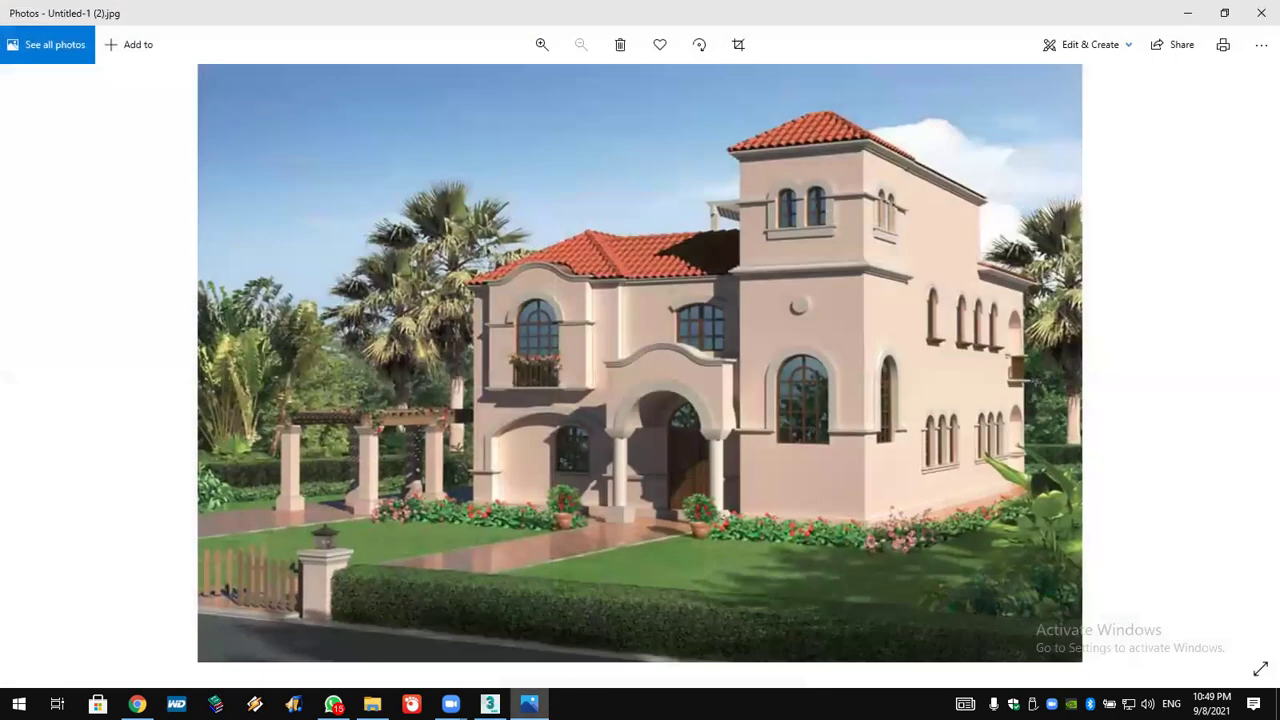
{"action": "key", "text": "super+d"}
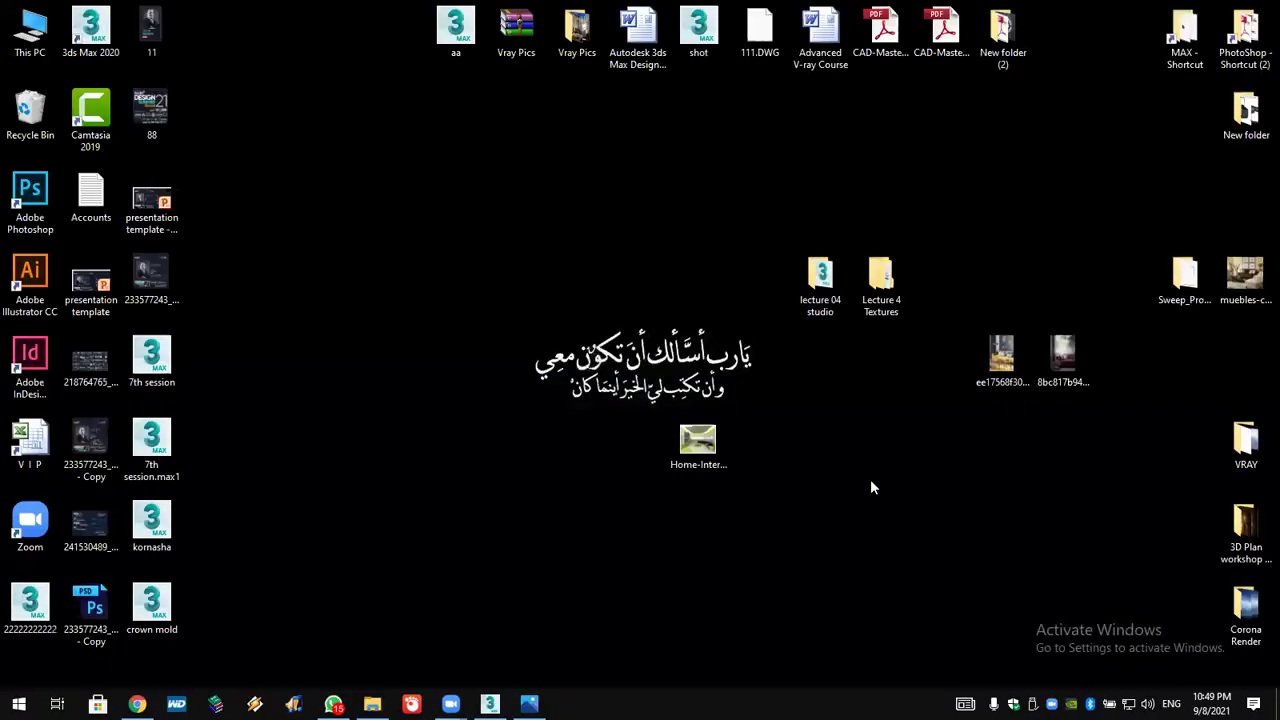
{"action": "double_click", "coordinate": [700, 441]}
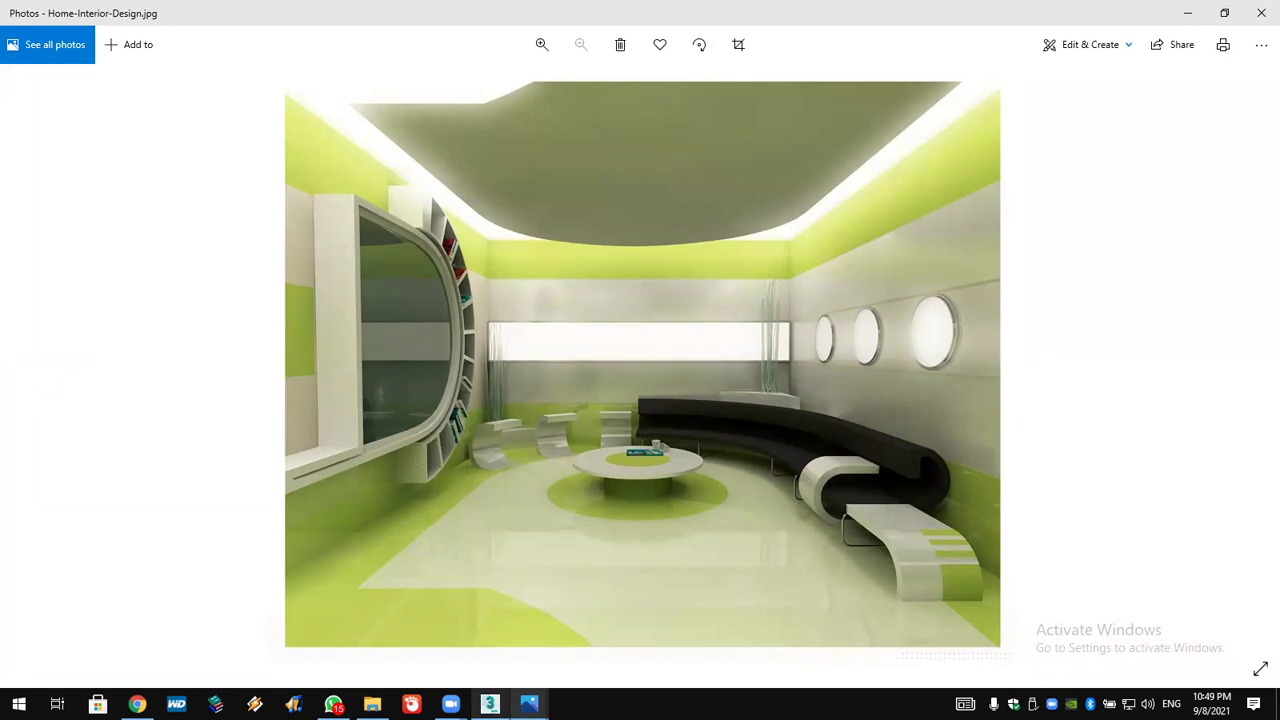
{"action": "left_click", "coordinate": [490, 704]}
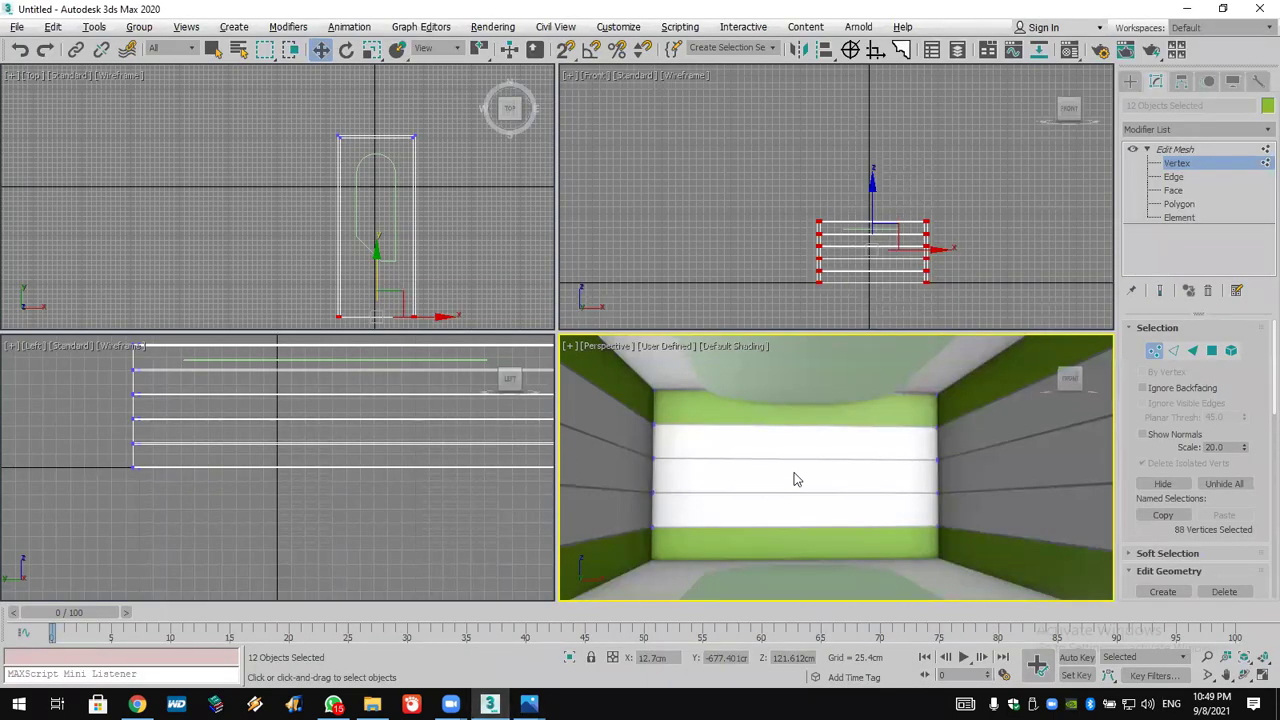
Leave vertex editing of the room pieces and start a new, empty scene
{"action": "middle_click_drag", "start_coordinate": [803, 486], "coordinate": [815, 485]}
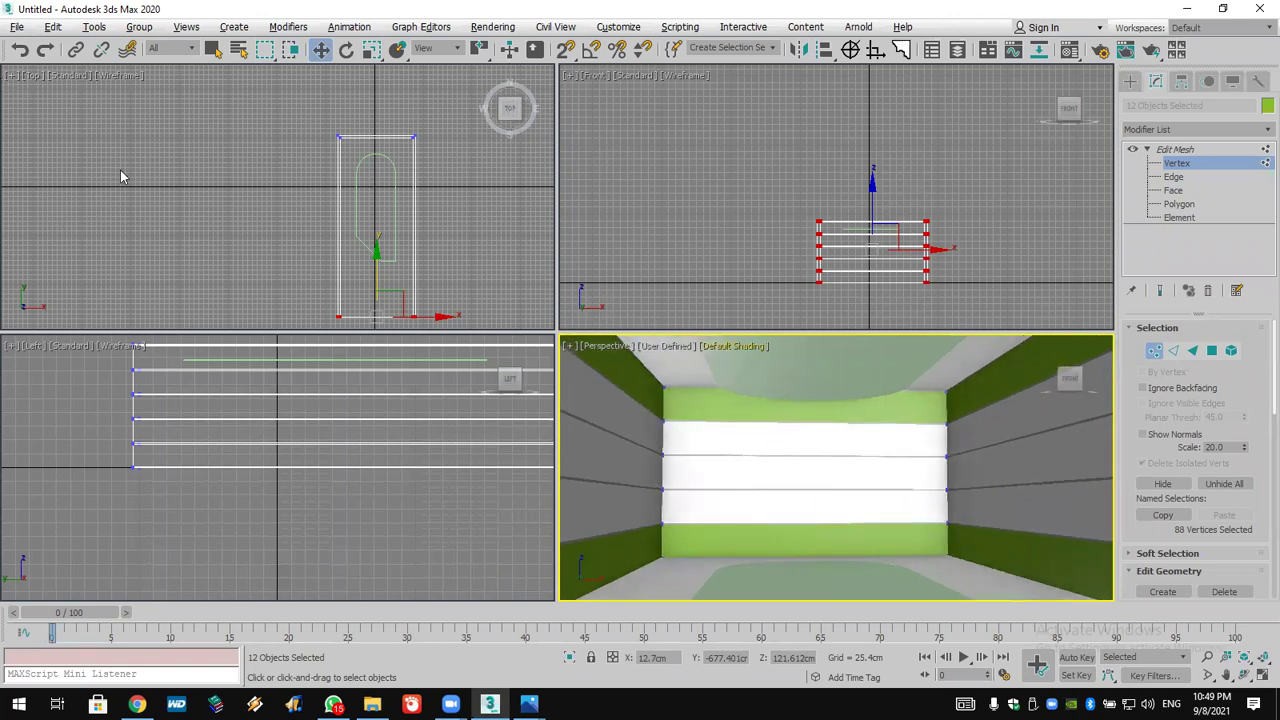
{"action": "left_click", "coordinate": [1130, 80]}
{"action": "right_click", "coordinate": [1035, 182]}
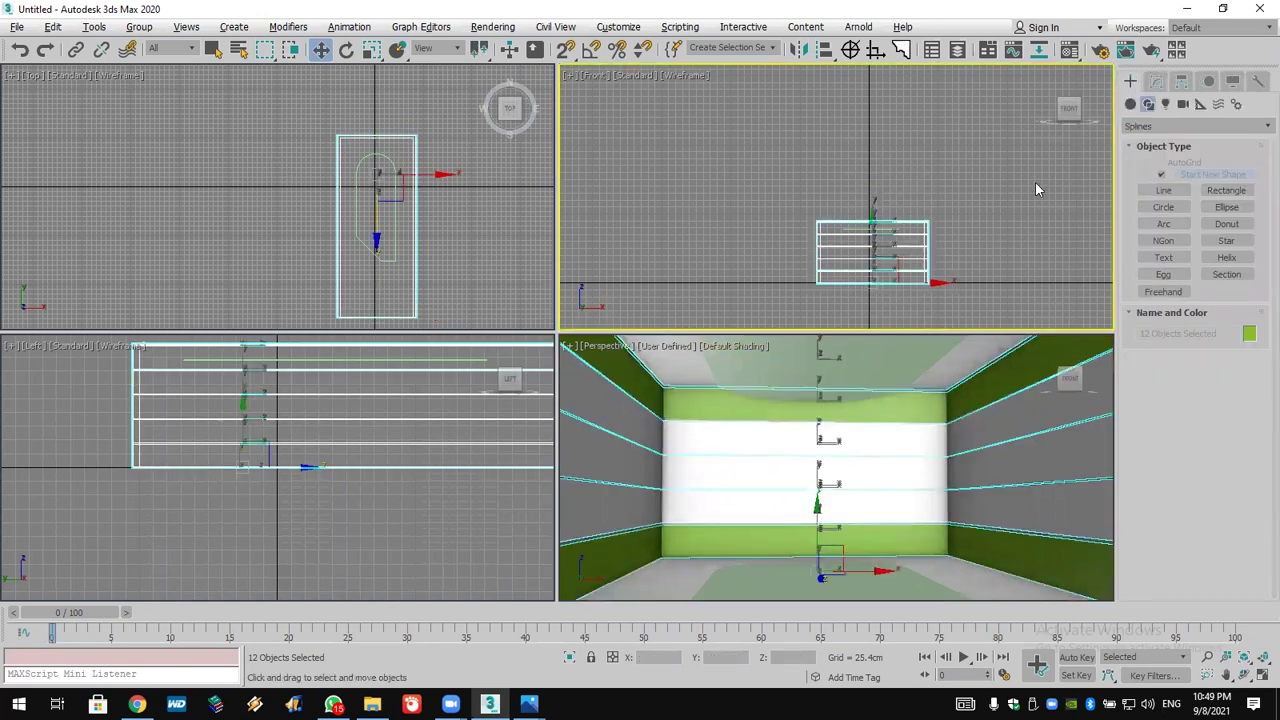
{"action": "key", "text": "ctrl+n"}
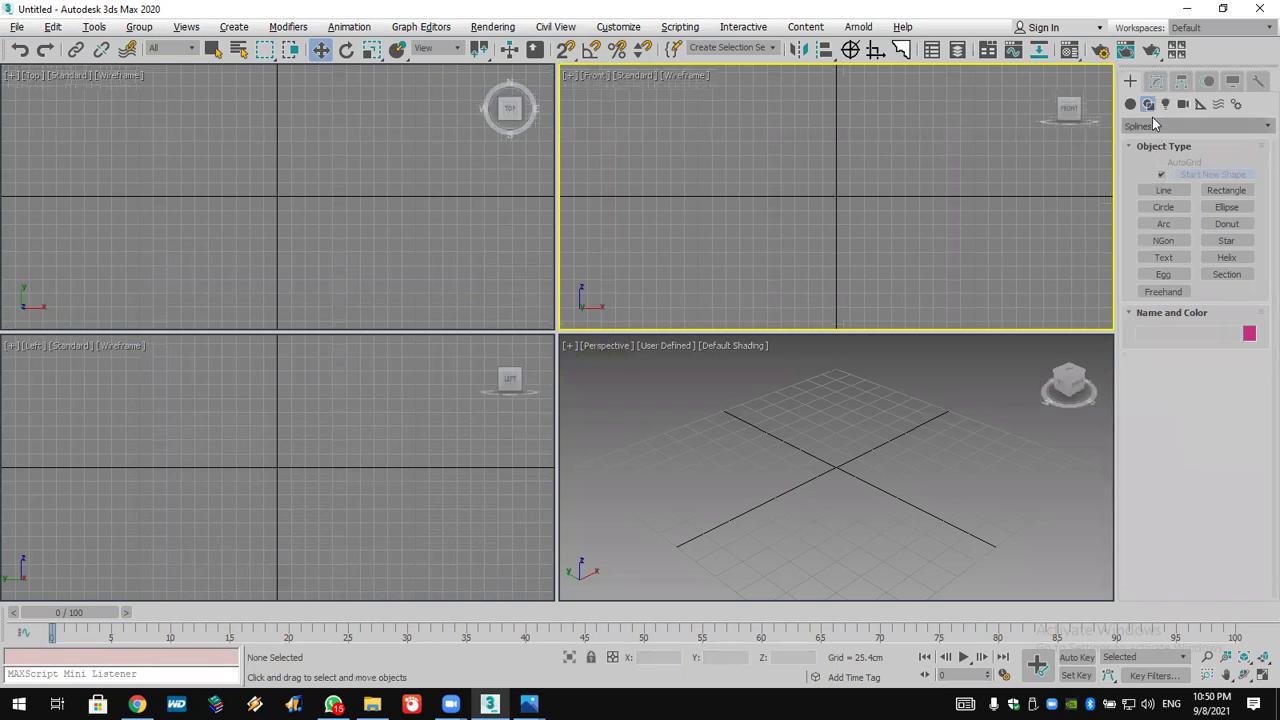
Draw a Donut spline in the Front view with radii of about 182.3 cm and 119.6 cm
{"action": "left_click", "coordinate": [1218, 226]}
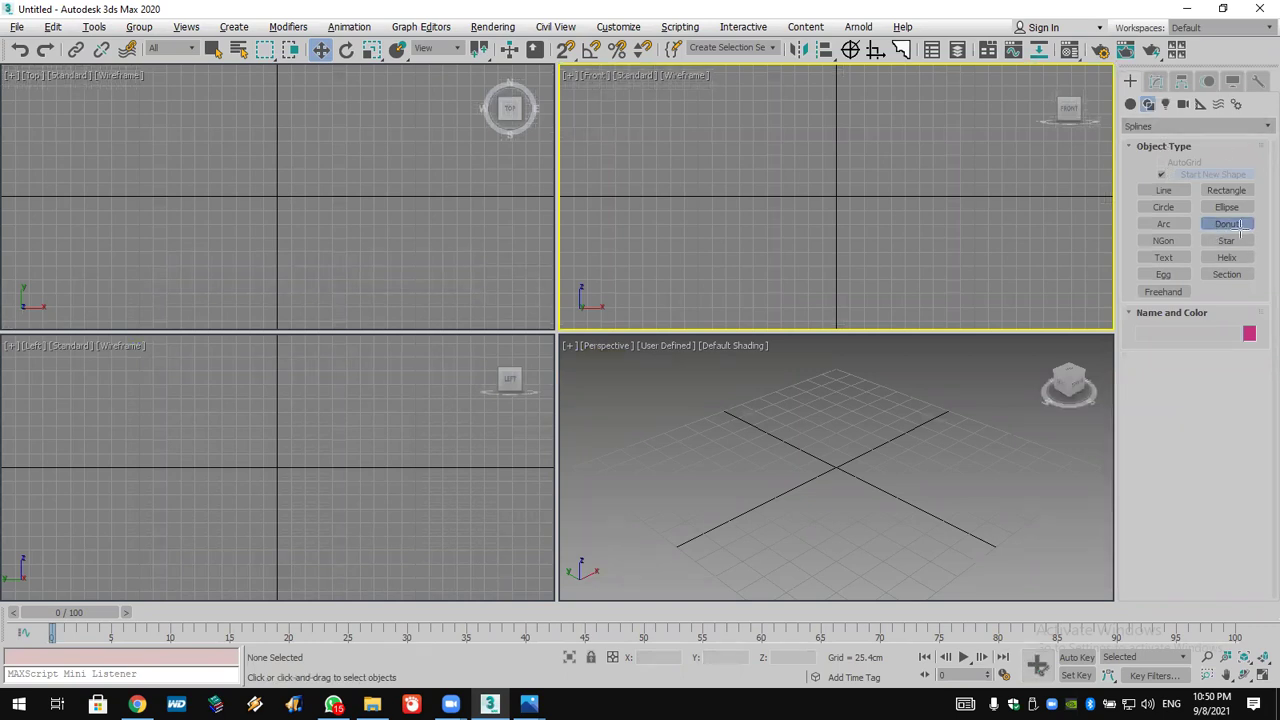
{"action": "left_click_drag", "start_coordinate": [837, 143], "coordinate": [867, 236]}
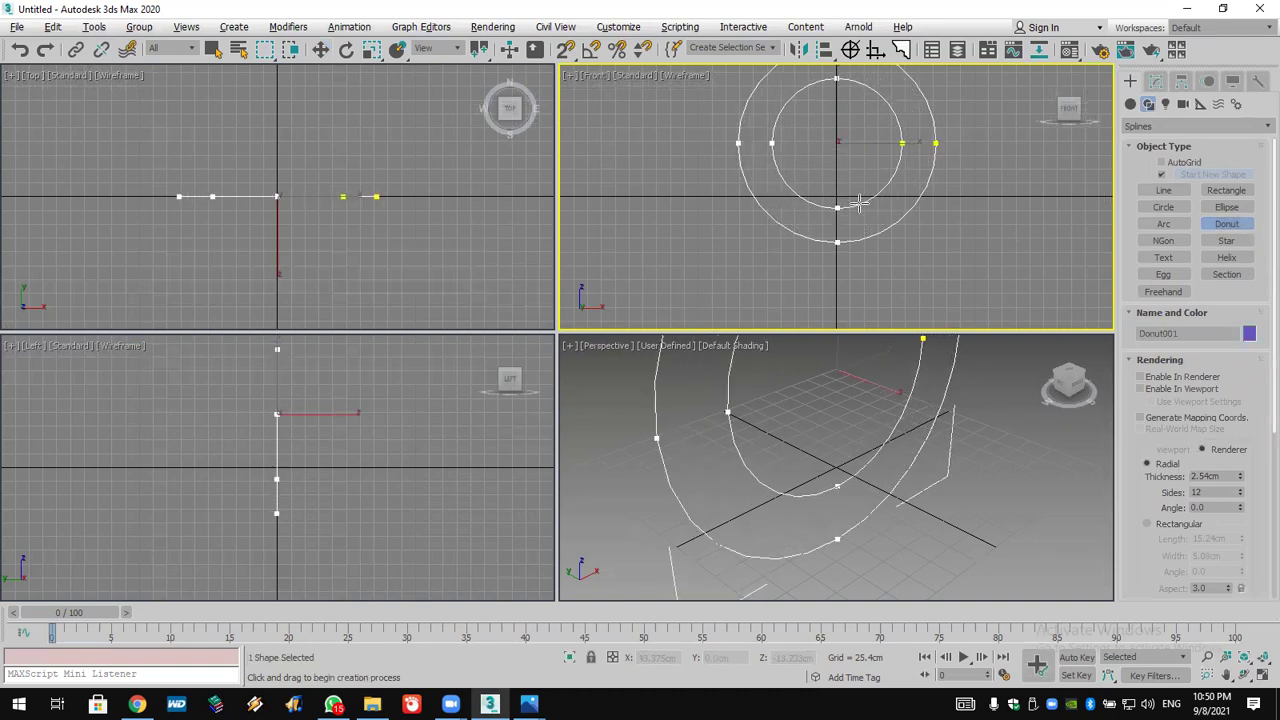
{"action": "left_click", "coordinate": [860, 203]}
{"action": "middle_click_drag", "start_coordinate": [860, 203], "coordinate": [845, 250]}
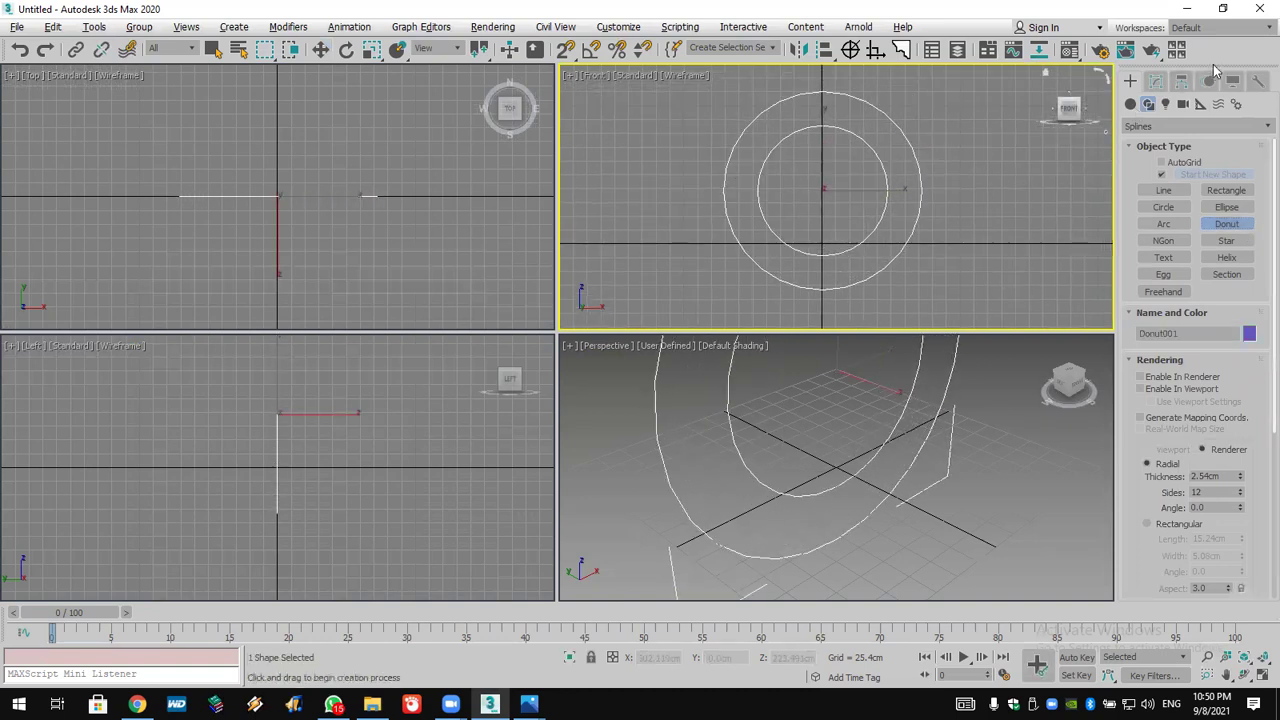
Apply an Edit Spline modifier to the donut and delete the four segments of its left half
{"action": "left_click", "coordinate": [1156, 81]}
{"action": "left_click", "coordinate": [1170, 129]}
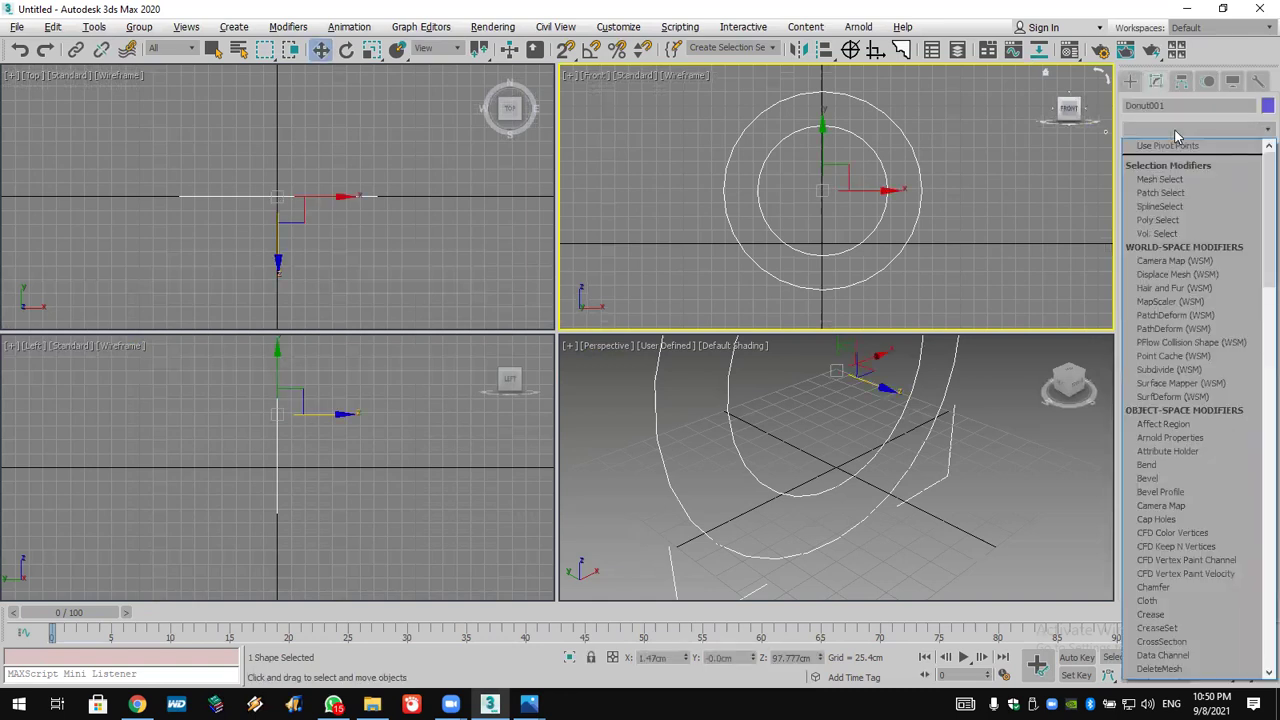
{"action": "scroll", "coordinate": [1176, 135], "scroll_direction": "down", "scroll_amount": 1}
{"action": "key", "text": "e"}
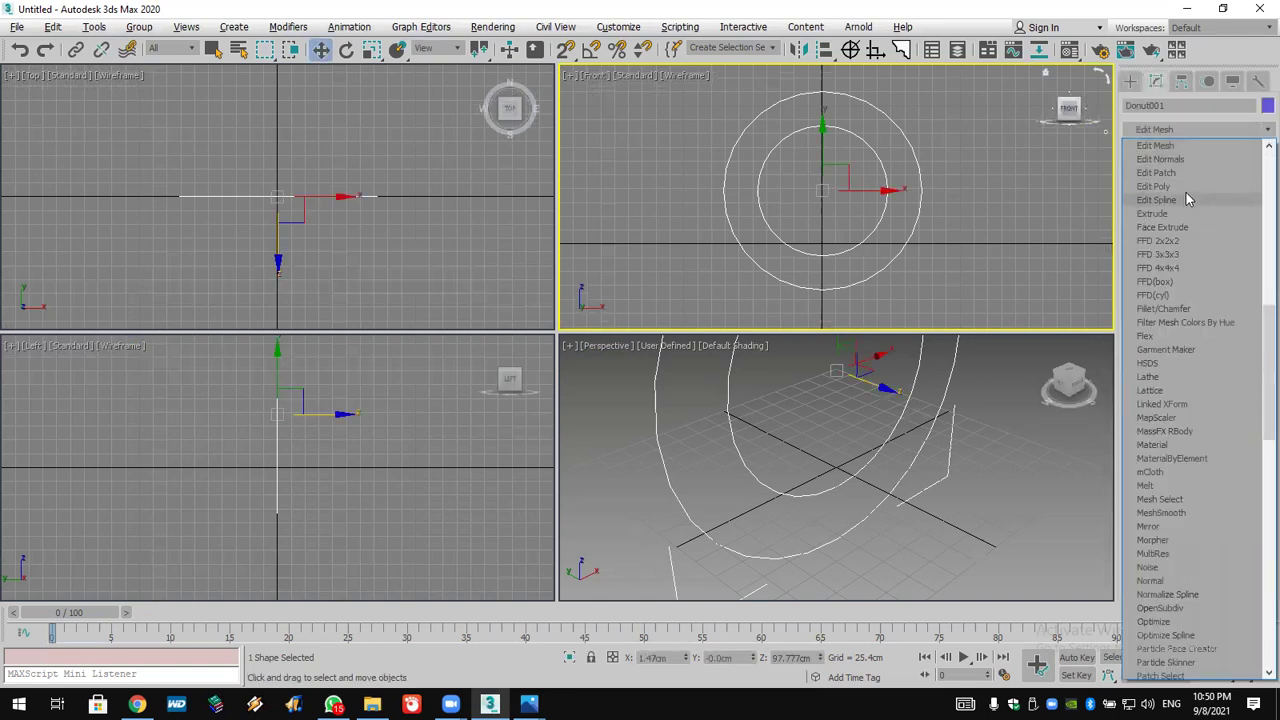
{"action": "left_click", "coordinate": [1181, 199]}
{"action": "left_click", "coordinate": [1147, 149]}
{"action": "left_click", "coordinate": [1190, 177]}
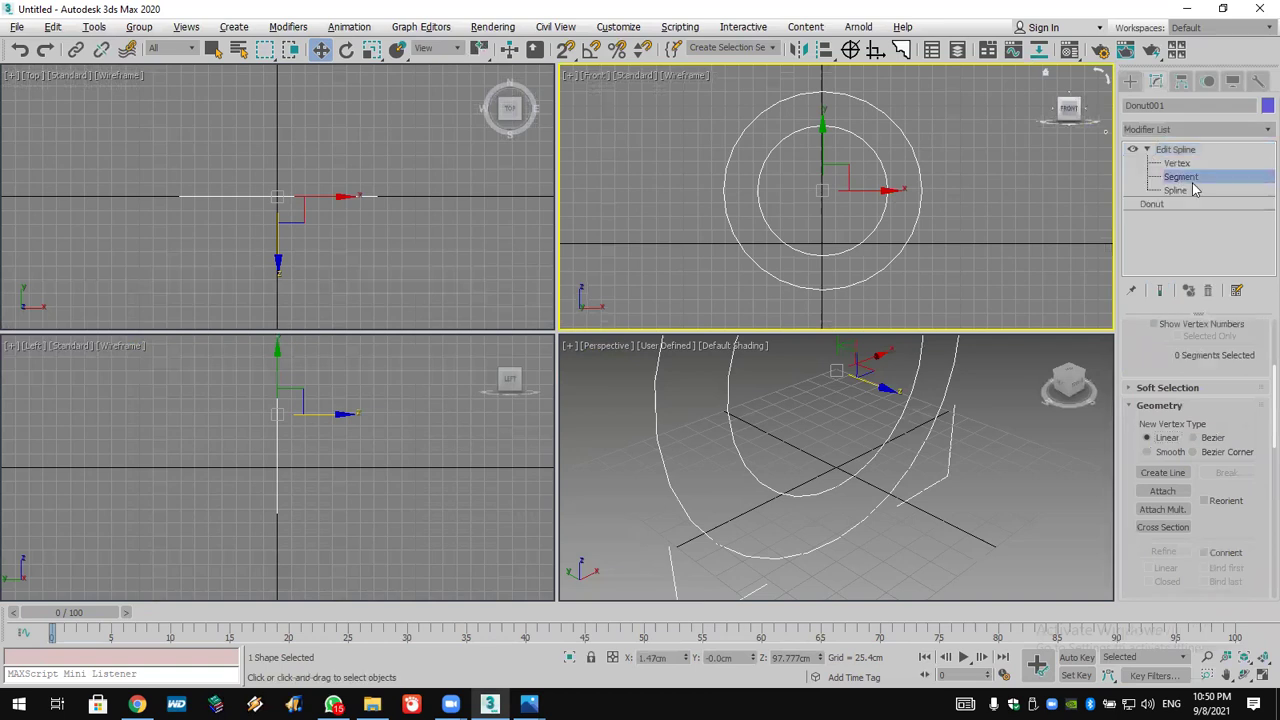
{"action": "left_click_drag", "start_coordinate": [777, 255], "coordinate": [786, 300]}
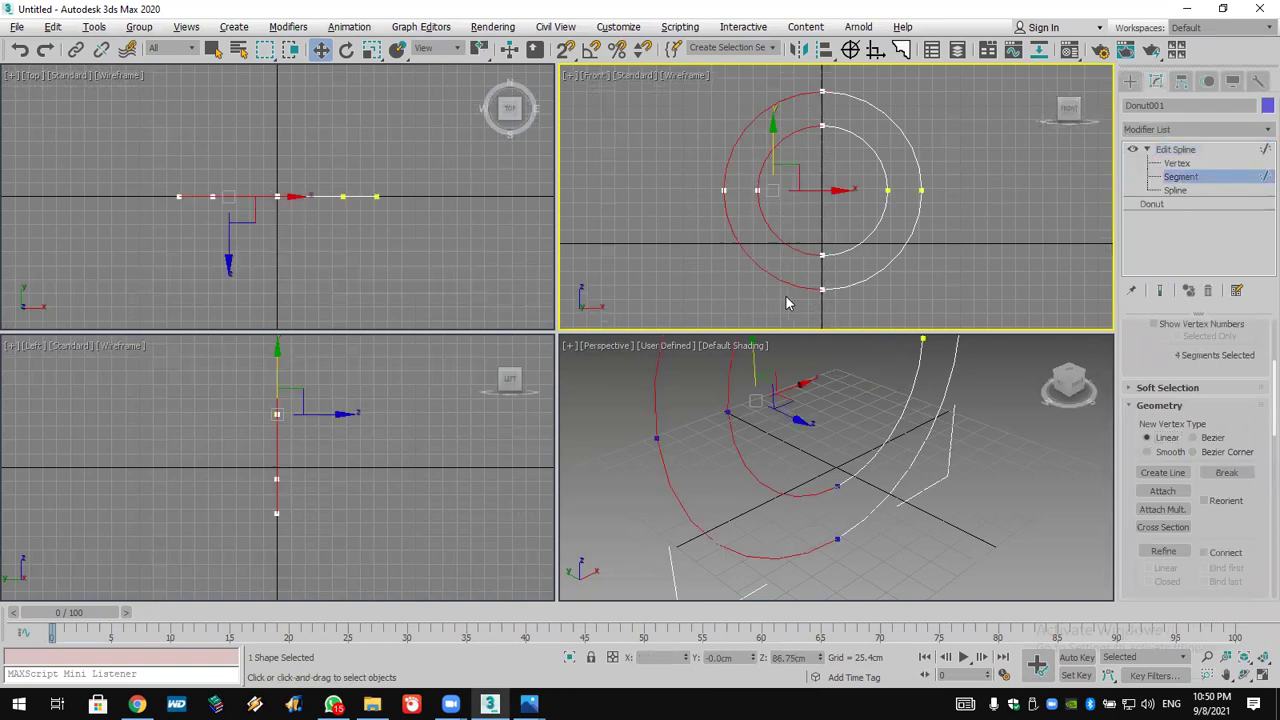
{"action": "key", "text": "Delete"}
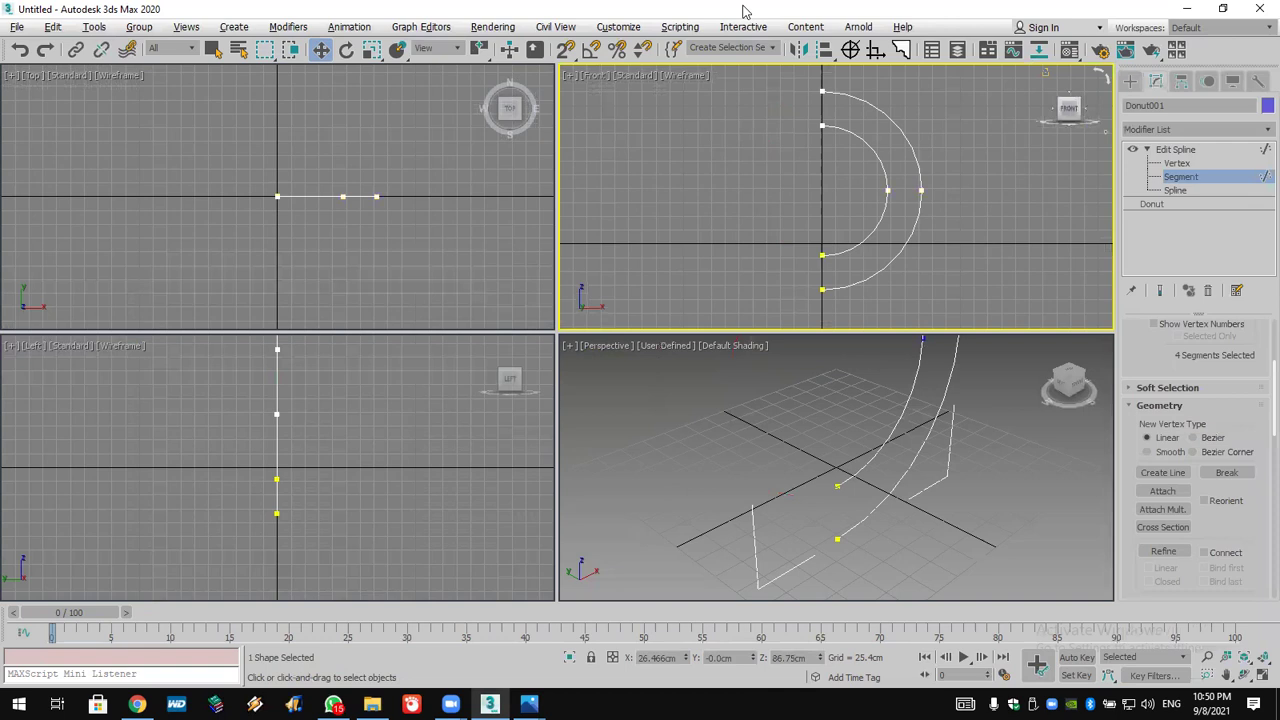
Close both open ends of the half ring with straight lines snapped to the arc end vertices
{"action": "right_click", "coordinate": [566, 55]}
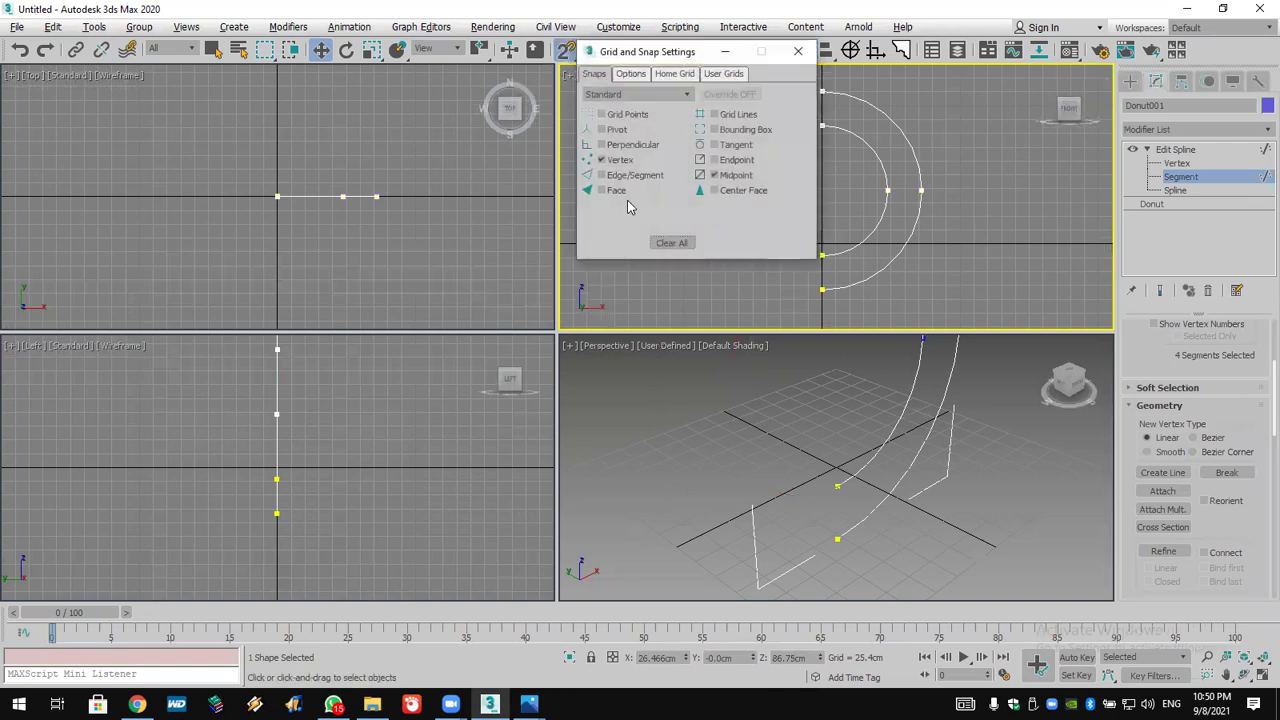
{"action": "left_click", "coordinate": [798, 51]}
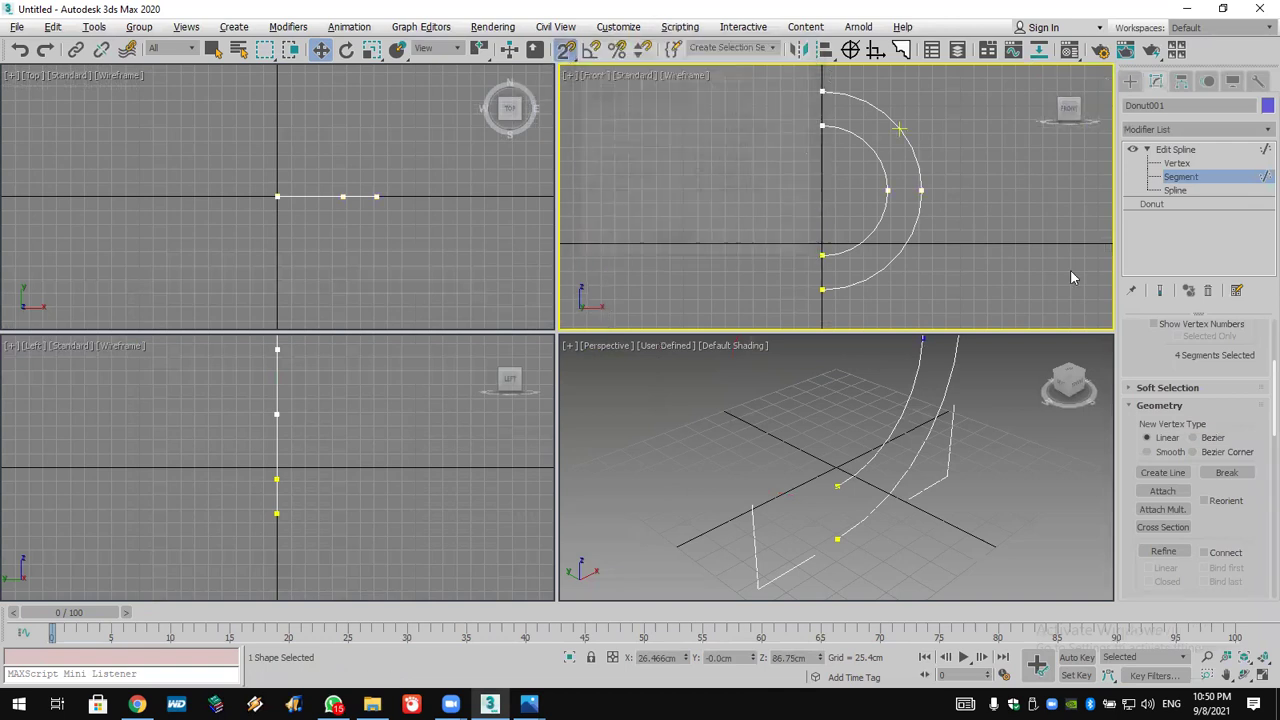
{"action": "left_click_drag", "start_coordinate": [1214, 573], "coordinate": [1204, 457]}
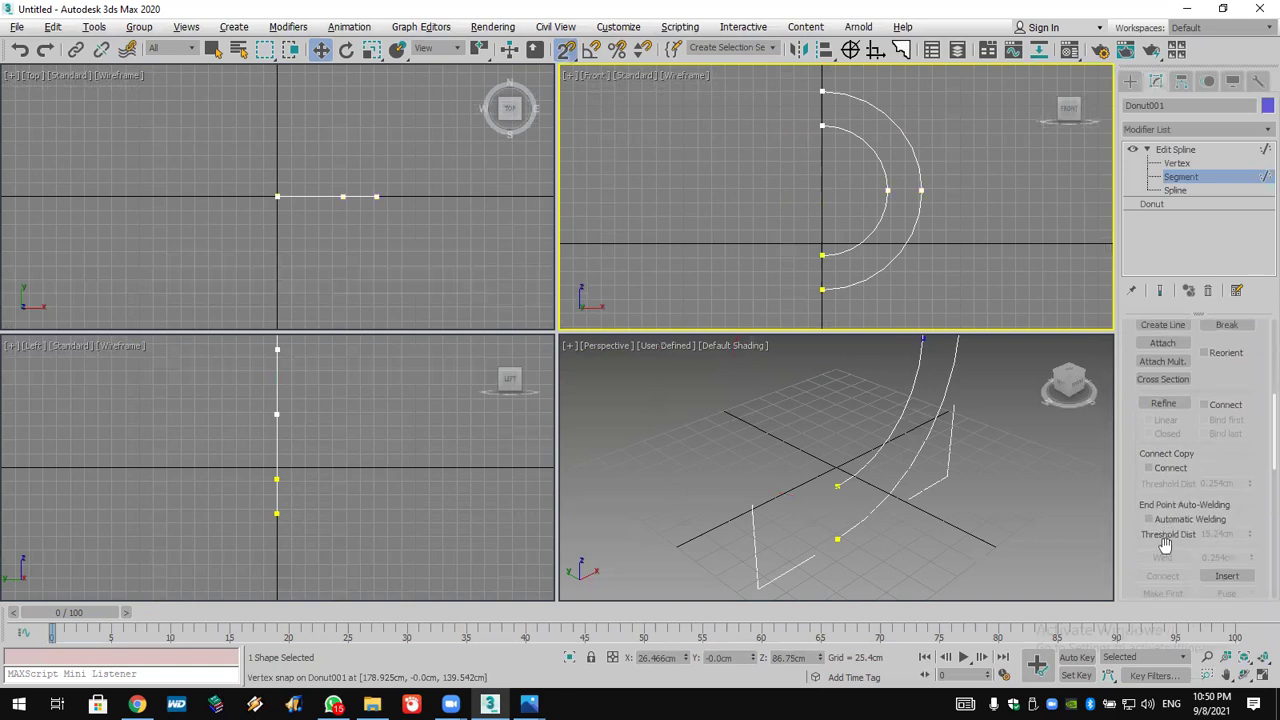
{"action": "scroll", "coordinate": [1172, 540], "scroll_direction": "down", "scroll_amount": 3}
{"action": "scroll", "coordinate": [1171, 540], "scroll_direction": "up", "scroll_amount": 3}
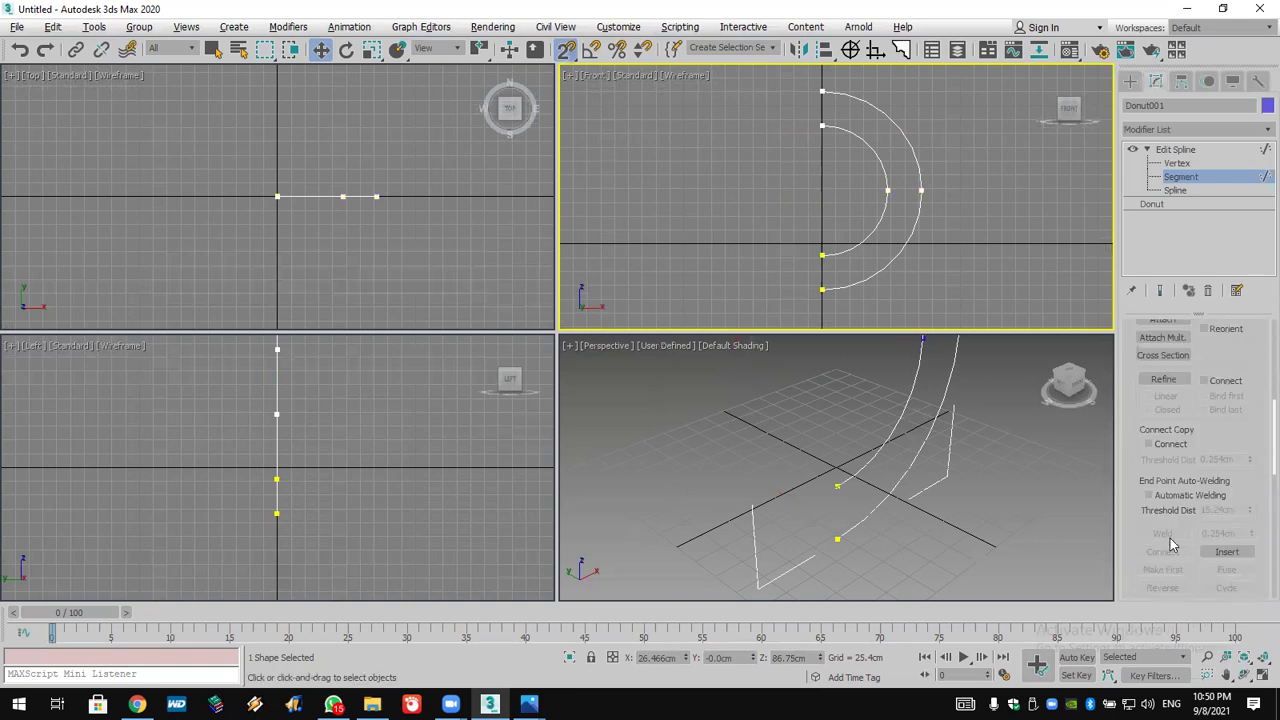
{"action": "left_click", "coordinate": [822, 92]}
{"action": "left_click", "coordinate": [822, 255]}
{"action": "left_click", "coordinate": [822, 289]}
{"action": "right_click", "coordinate": [814, 287]}
Select all vertices of the half ring and weld them with a 0.254 cm threshold
{"action": "key", "text": "1"}
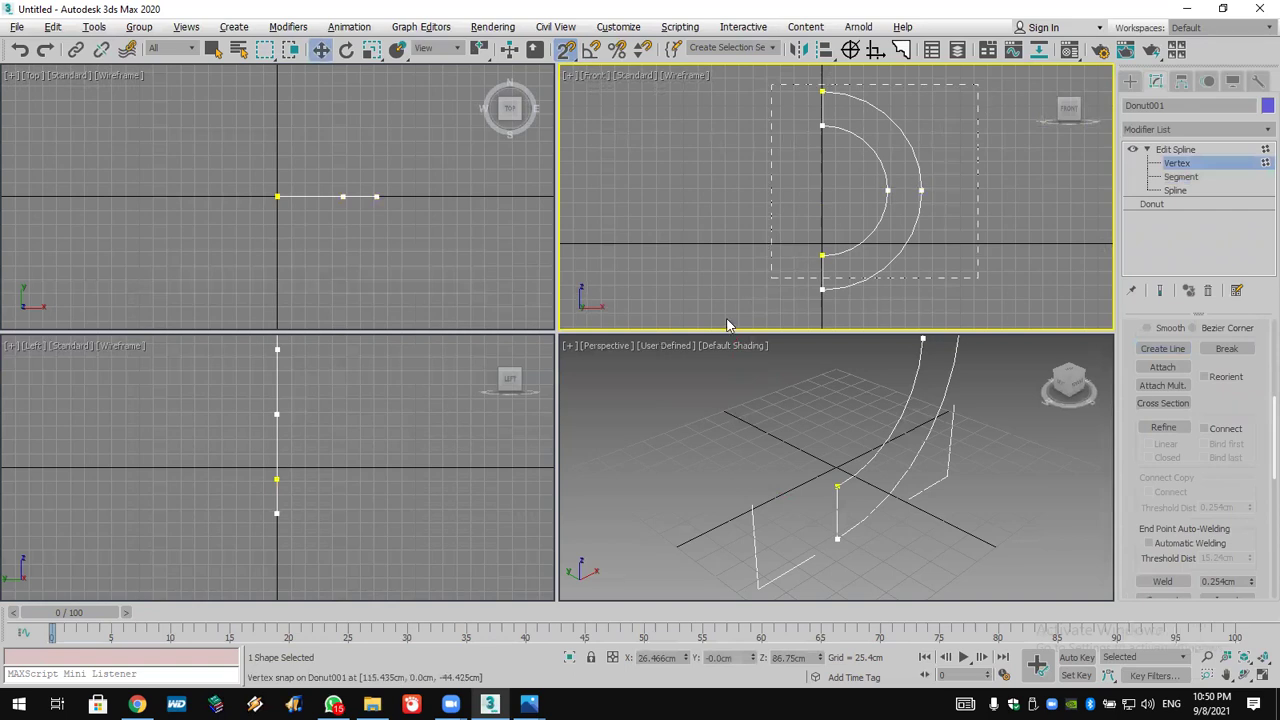
{"action": "key", "text": "ctrl+a"}
{"action": "left_click_drag", "start_coordinate": [1228, 518], "coordinate": [1231, 430]}
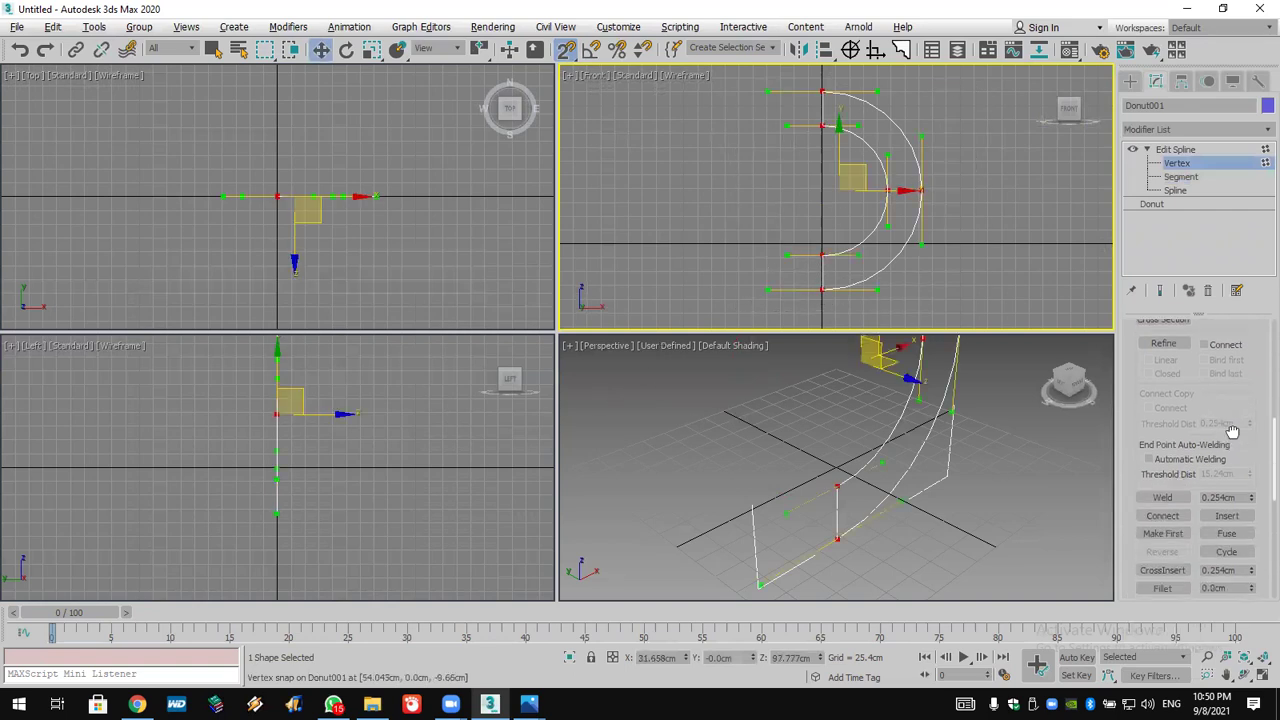
{"action": "left_click", "coordinate": [1165, 496]}
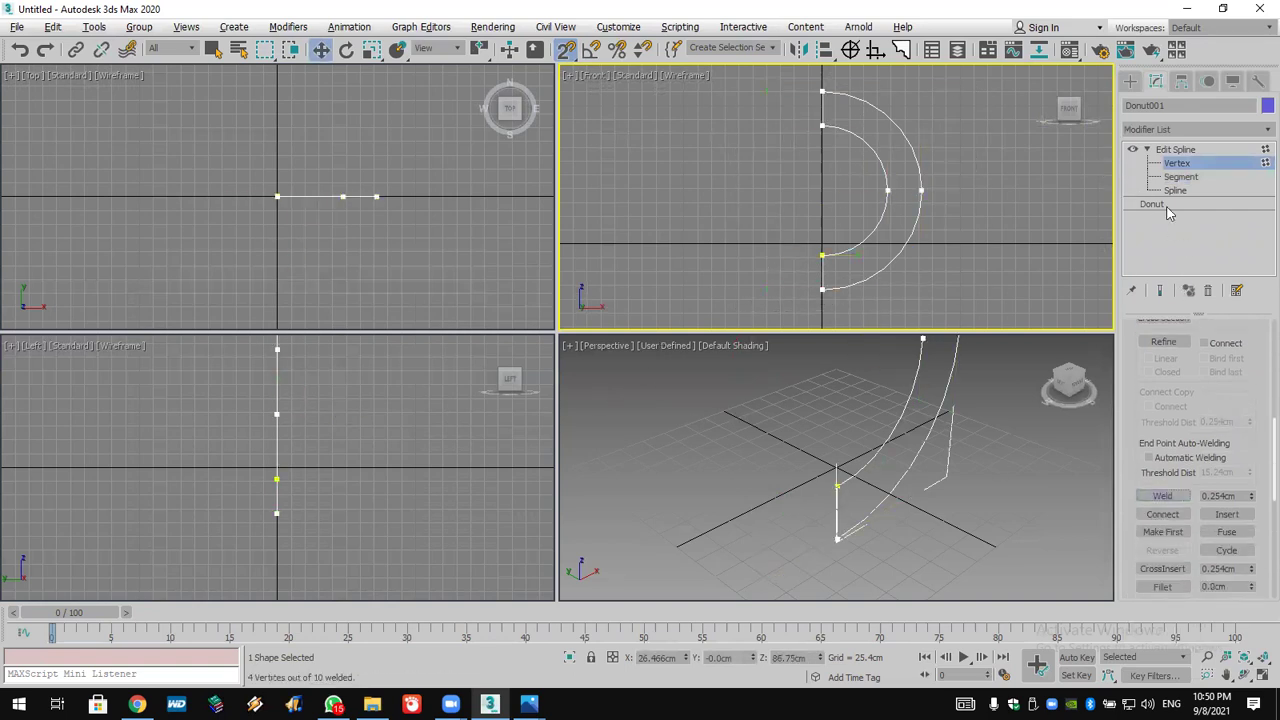
Turn on adaptive interpolation for the base donut so its curves become smoother
{"action": "left_click", "coordinate": [1160, 205]}
{"action": "left_click", "coordinate": [709, 398]}
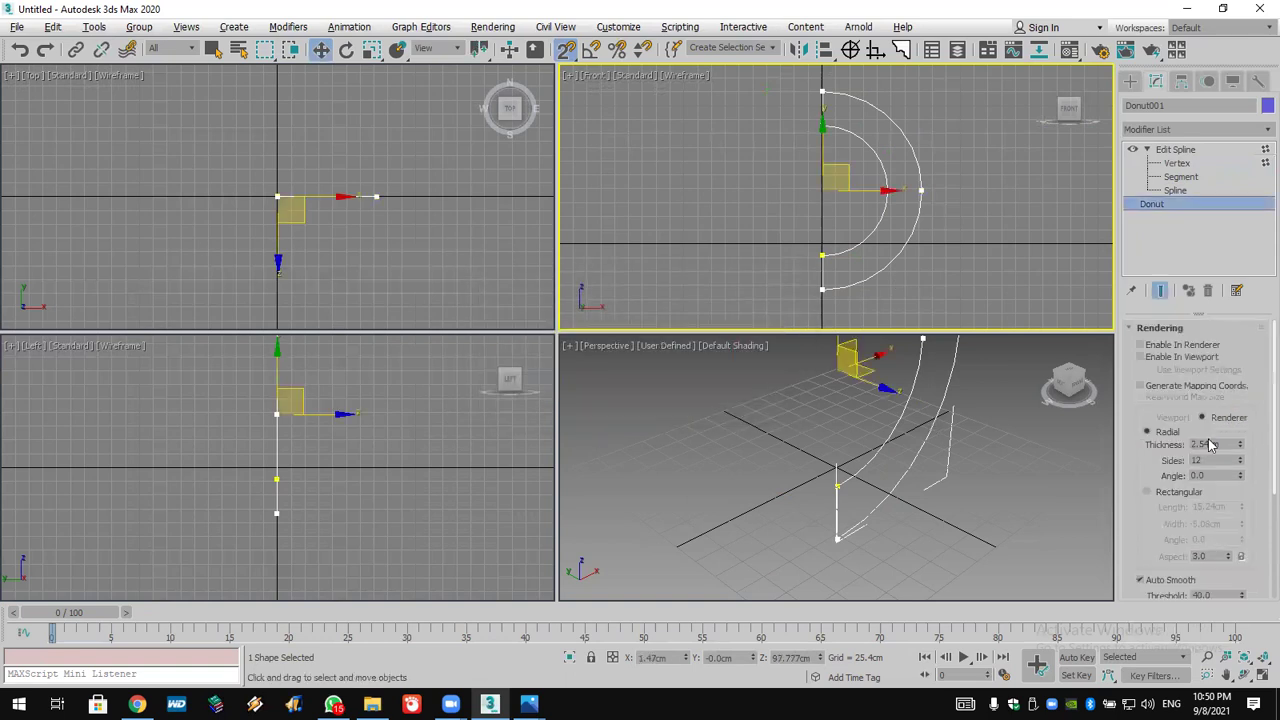
{"action": "scroll", "coordinate": [1178, 415], "scroll_direction": "down", "scroll_amount": 4}
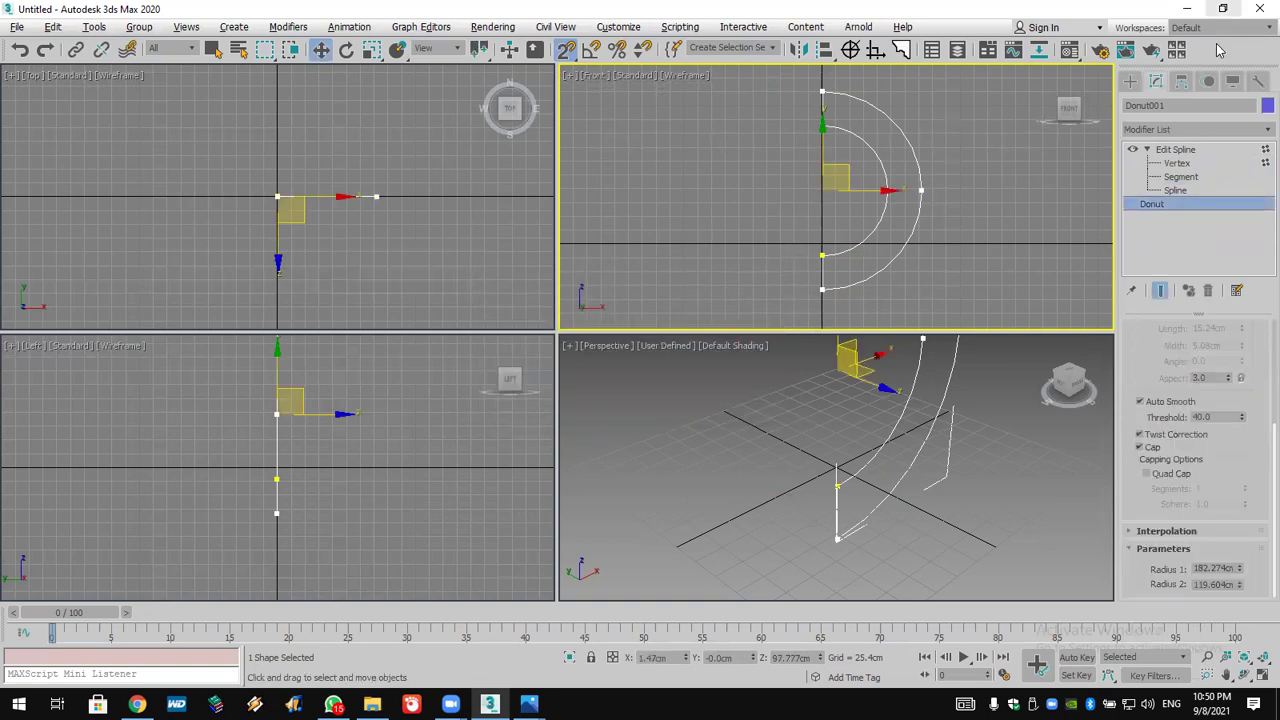
{"action": "left_click", "coordinate": [1236, 532]}
{"action": "left_click", "coordinate": [1200, 579]}
{"action": "middle_click_drag", "start_coordinate": [870, 434], "coordinate": [778, 508], "text": "alt"}
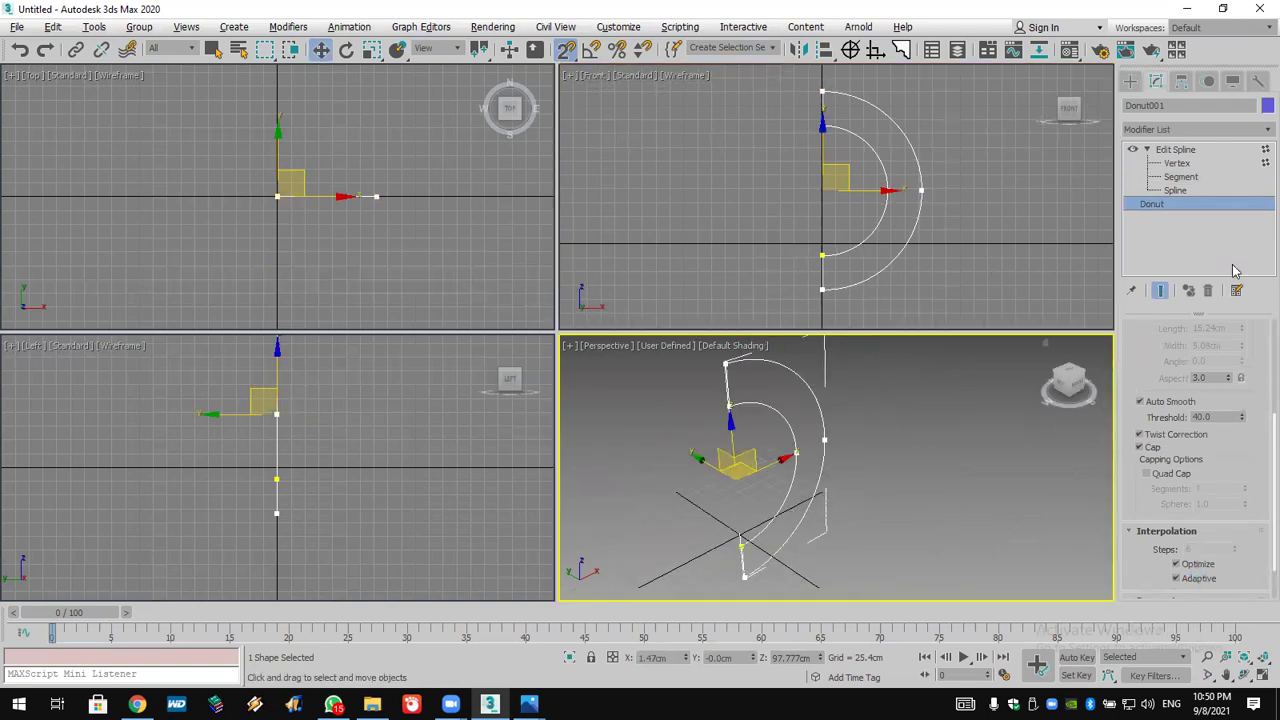
Enable the donut in renderer and viewport with a rectangular section about 56.2 cm long and 10.3 cm wide
{"action": "scroll", "coordinate": [1148, 348], "scroll_direction": "up", "scroll_amount": 5}
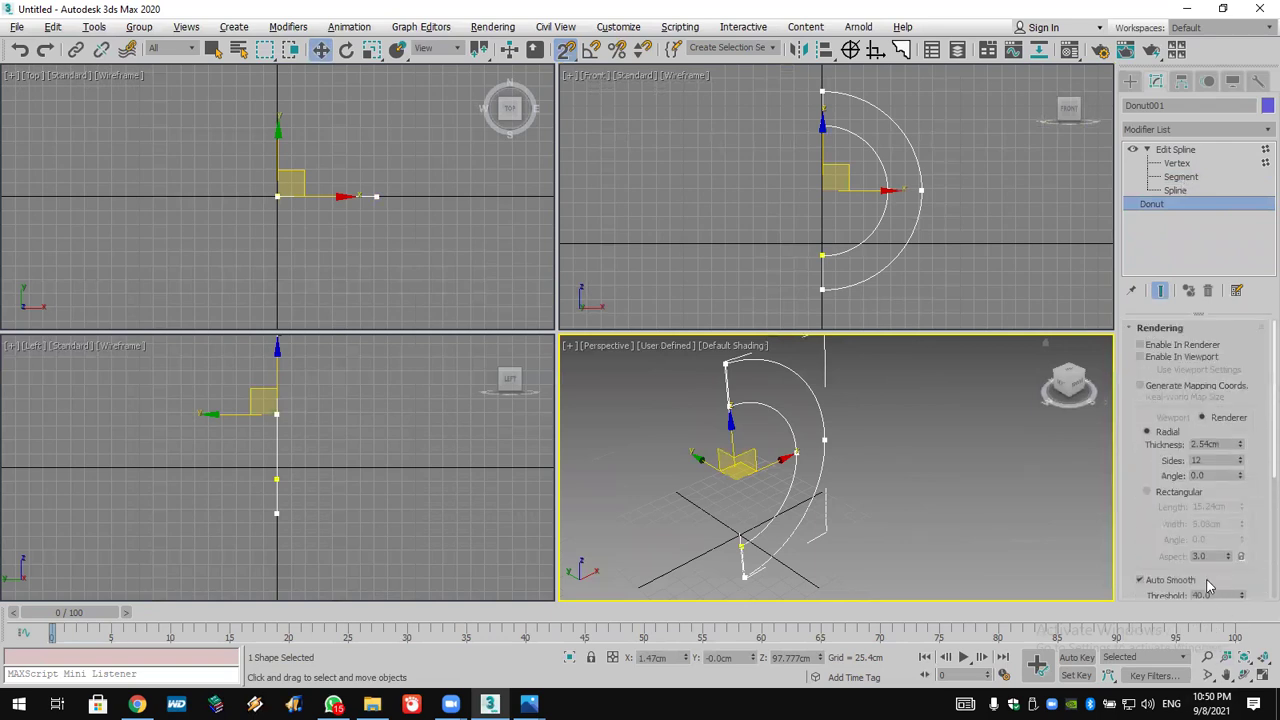
{"action": "left_click", "coordinate": [1177, 362]}
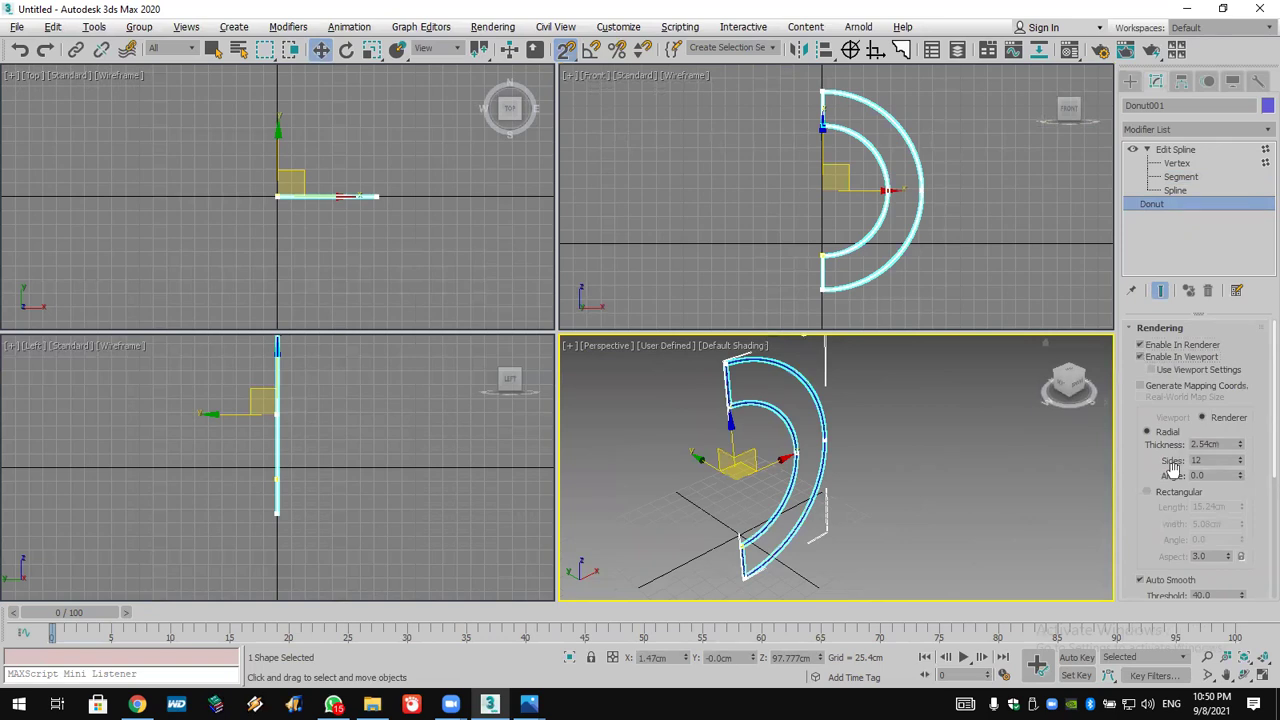
{"action": "left_click", "coordinate": [1168, 492]}
{"action": "left_click_drag", "start_coordinate": [1243, 509], "coordinate": [1240, 325]}
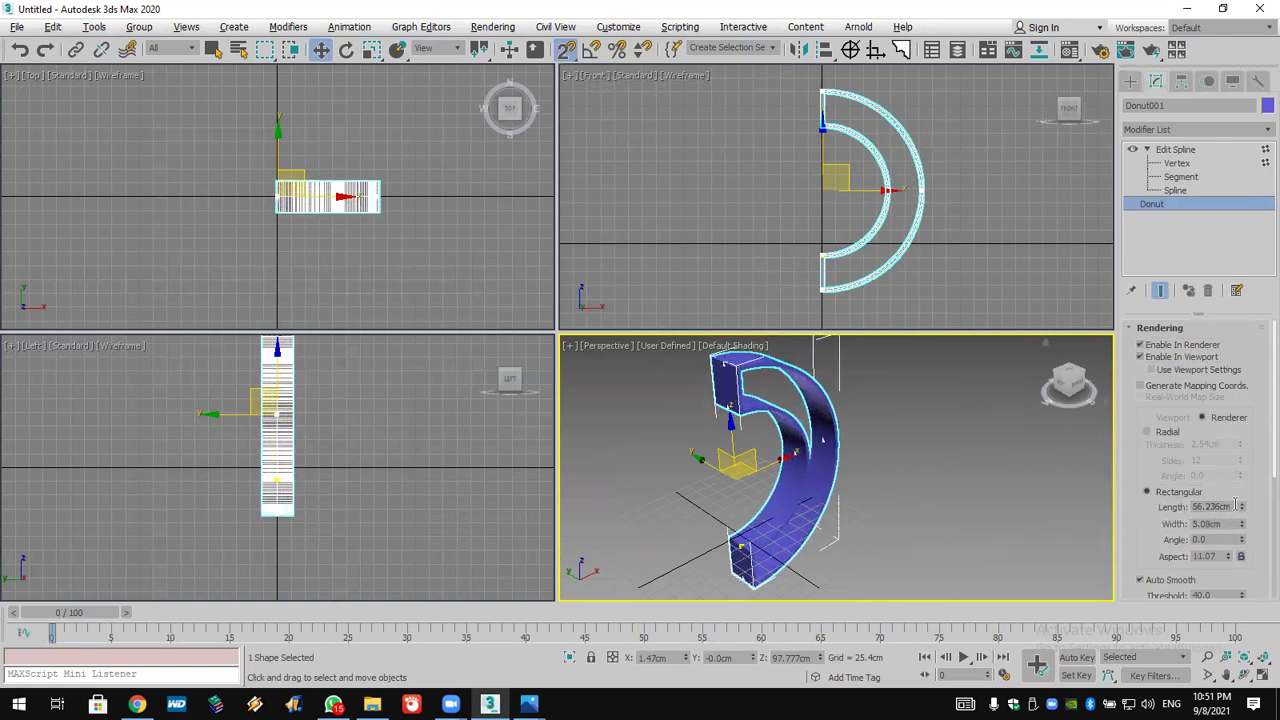
{"action": "left_click_drag", "start_coordinate": [1245, 529], "coordinate": [1248, 412]}
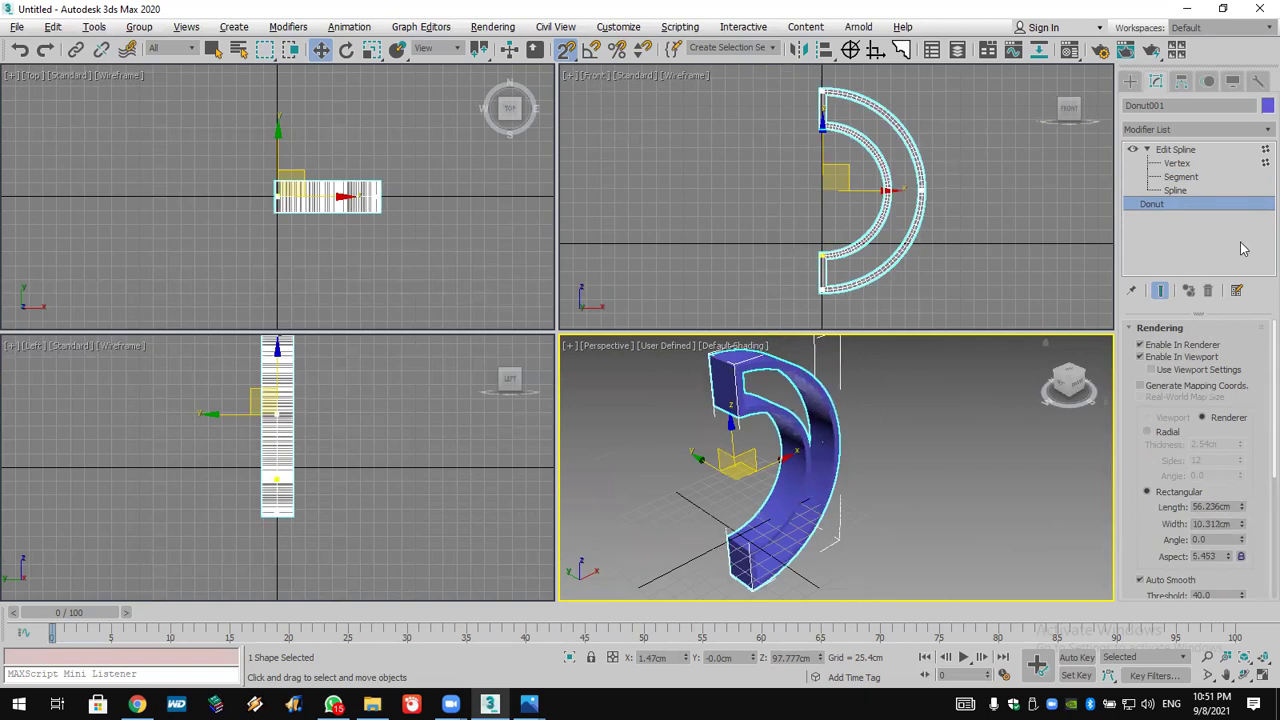
Change the half ring's object color to white
{"action": "left_click", "coordinate": [1266, 105]}
{"action": "left_click", "coordinate": [1089, 223]}
{"action": "left_click", "coordinate": [1029, 276]}
{"action": "left_click", "coordinate": [866, 252]}
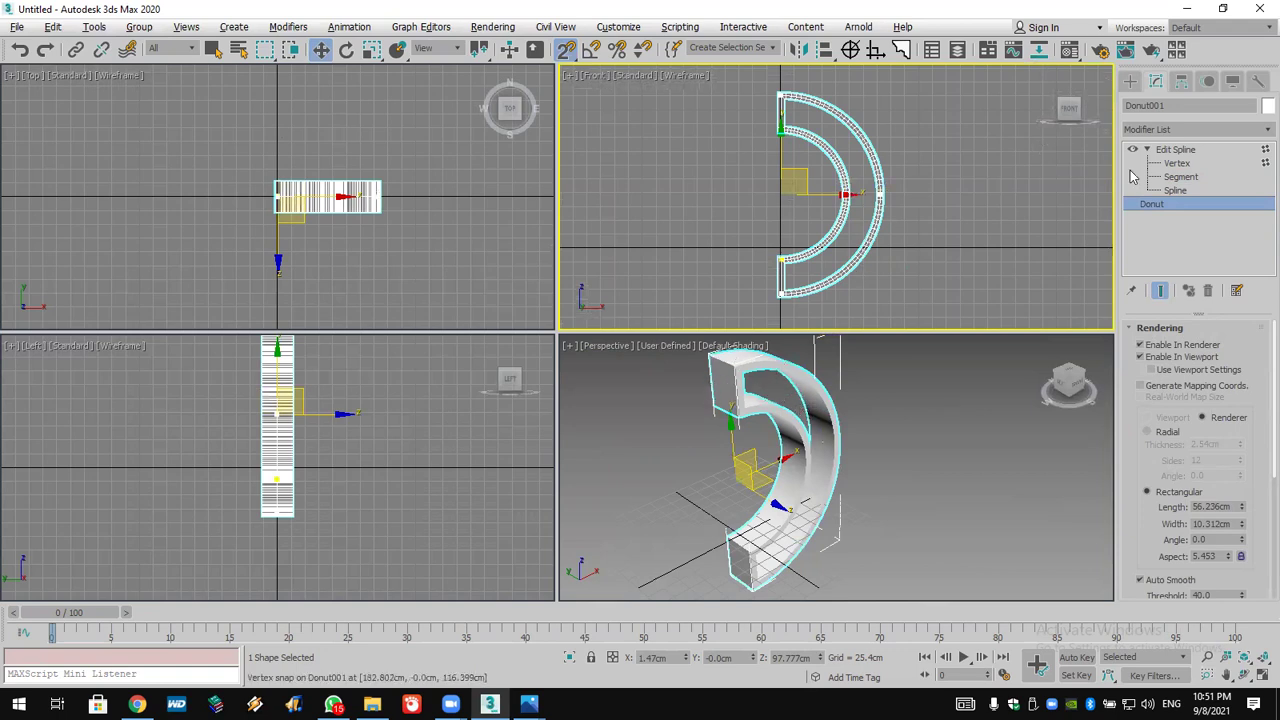
Draw a horizontal divider line snapped between the inner and outer arcs at the middle of the half ring
{"action": "left_click", "coordinate": [1130, 81]}
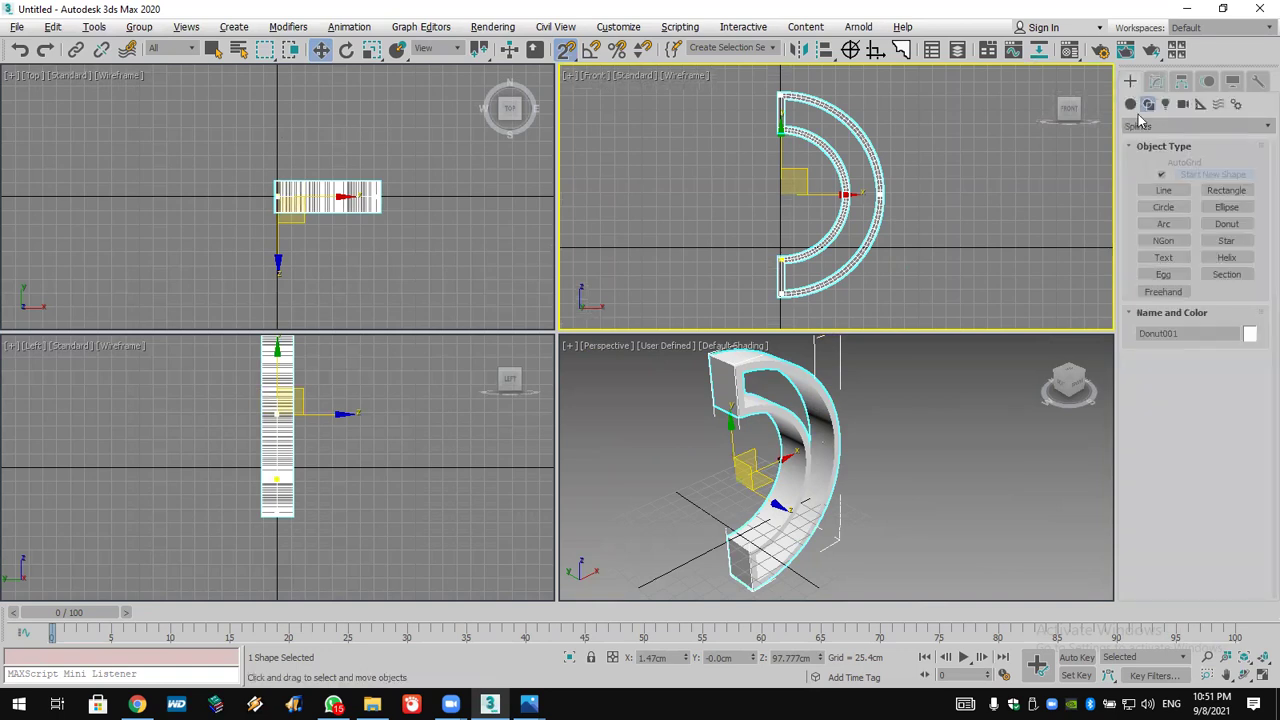
{"action": "left_click", "coordinate": [1160, 195]}
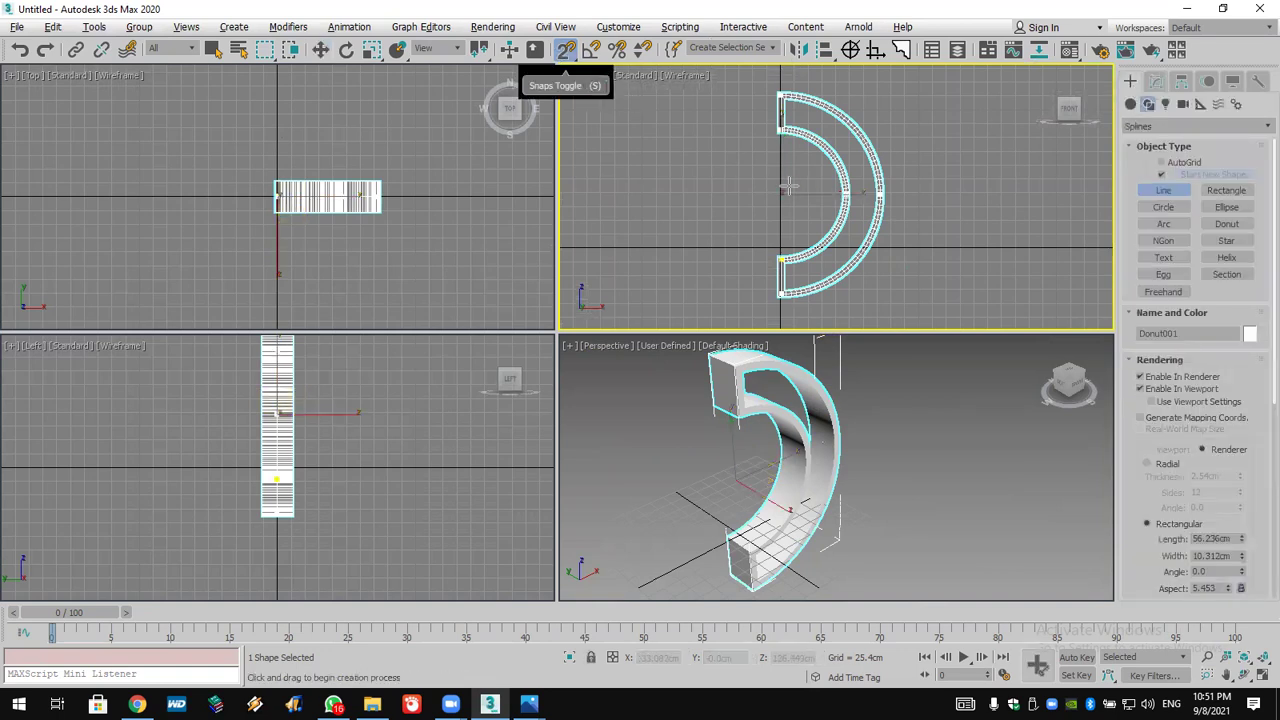
{"action": "left_click", "coordinate": [843, 193]}
{"action": "left_click", "coordinate": [881, 193]}
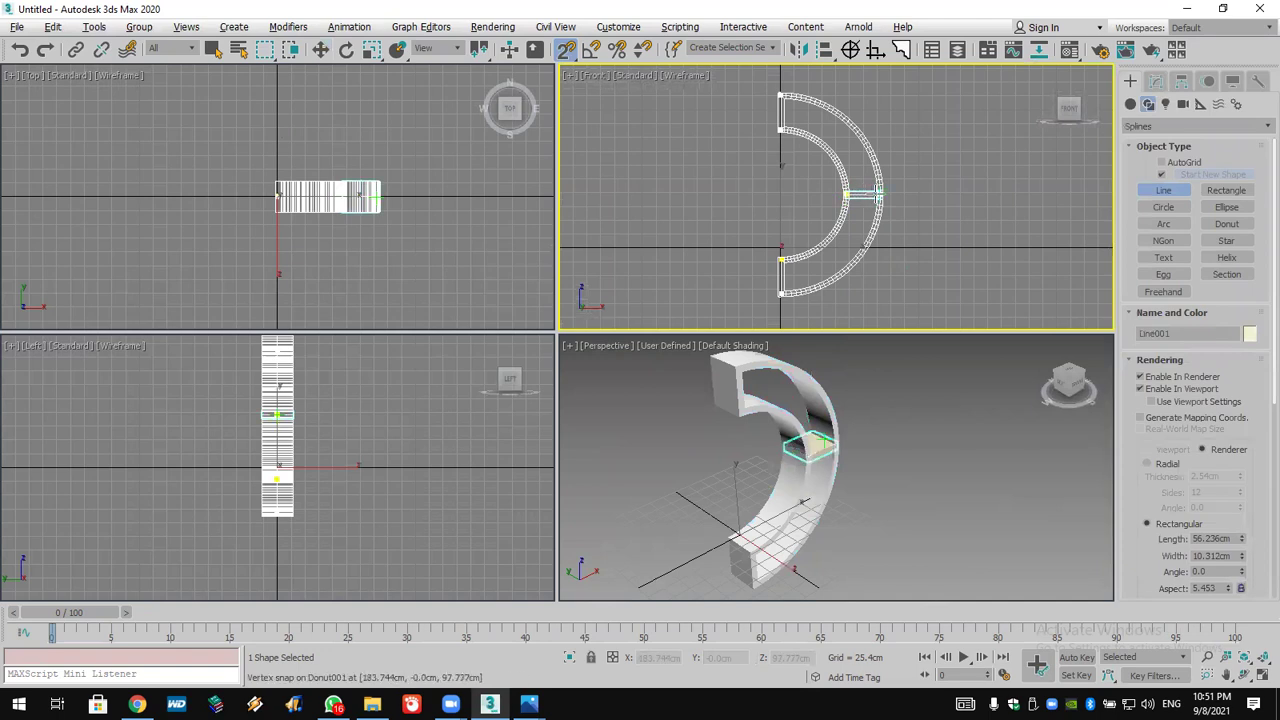
Move the divider's pivot to the center of the half ring by snapping it to the ring's pivot
{"action": "left_click", "coordinate": [1182, 81]}
{"action": "left_click", "coordinate": [1195, 191]}
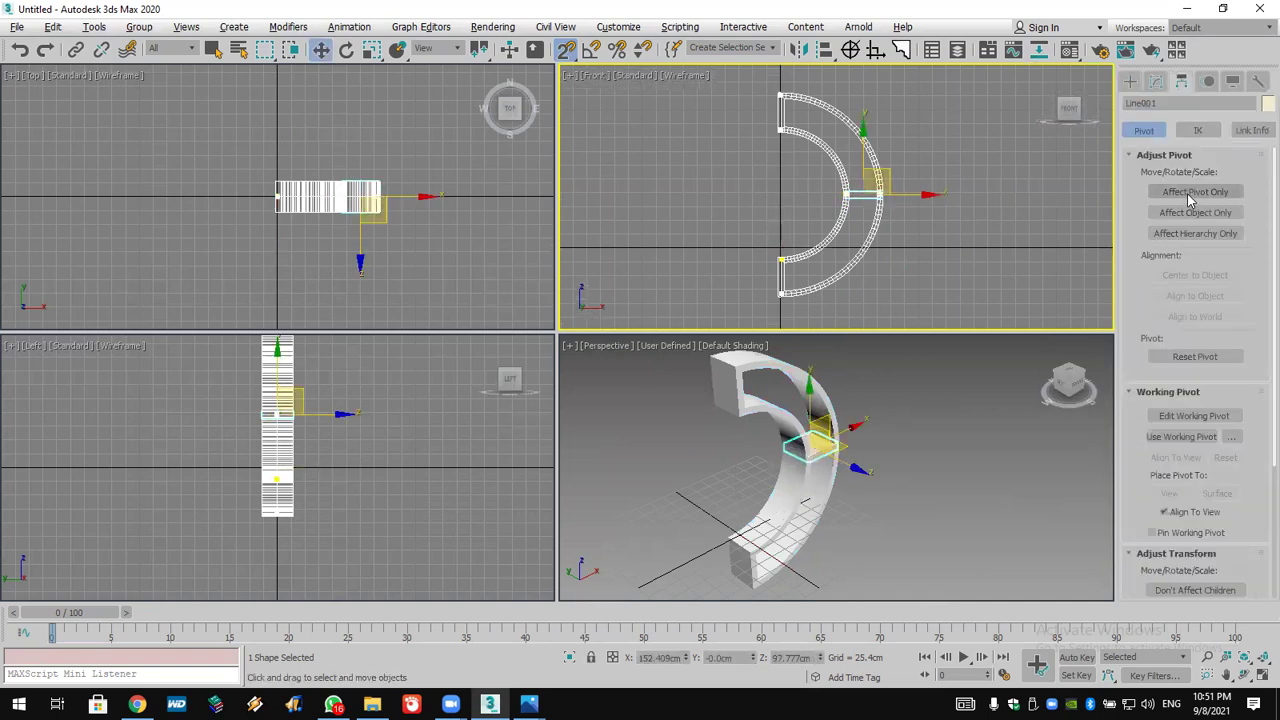
{"action": "right_click", "coordinate": [565, 49]}
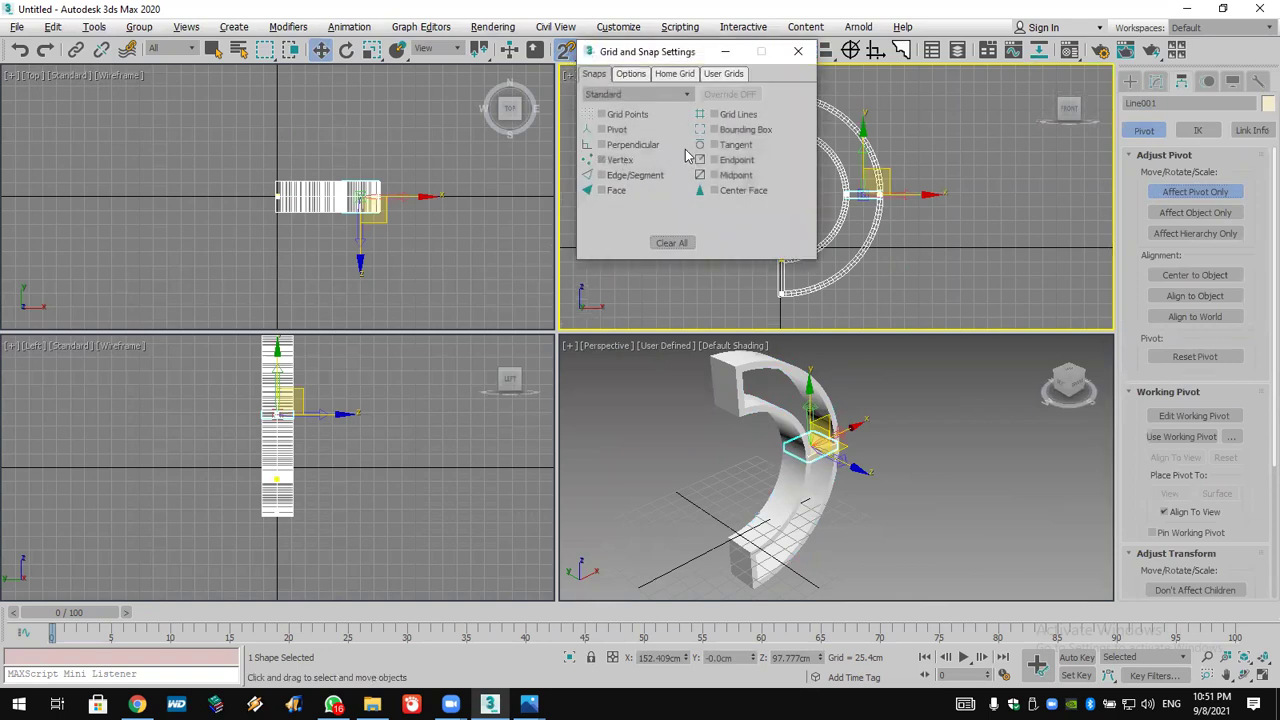
{"action": "left_click", "coordinate": [798, 51]}
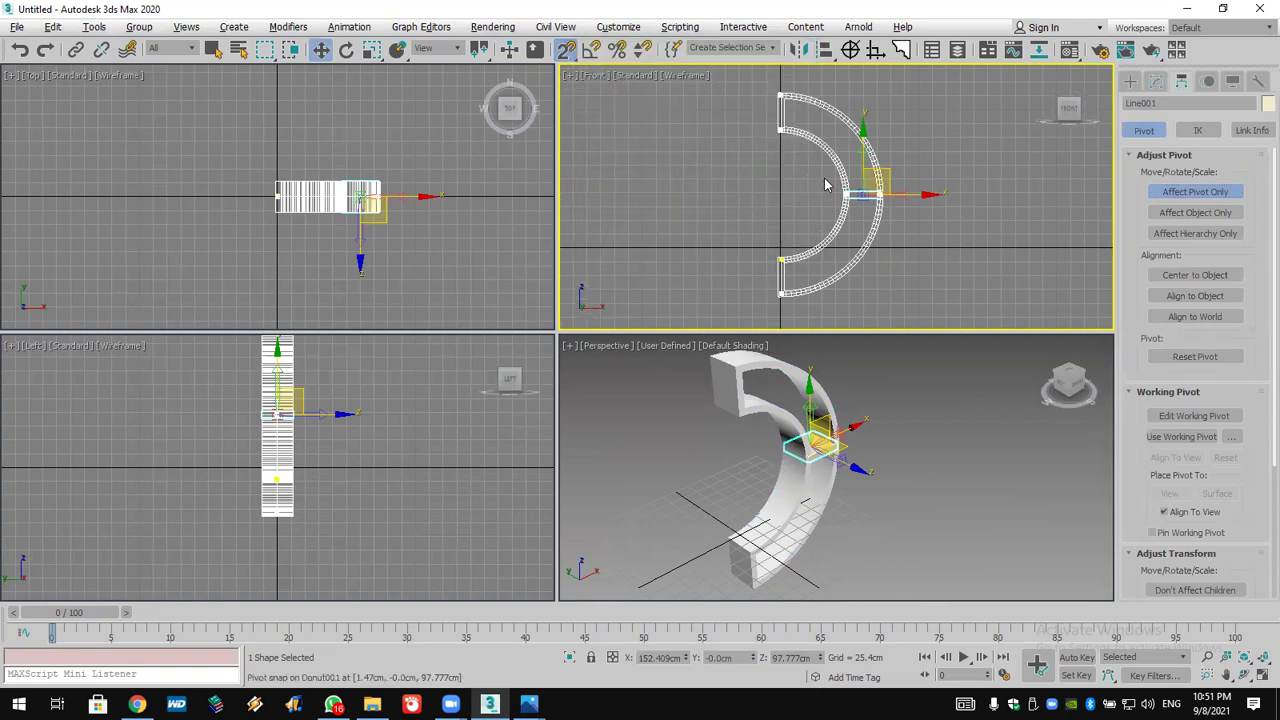
{"action": "left_click_drag", "start_coordinate": [868, 199], "coordinate": [781, 195]}
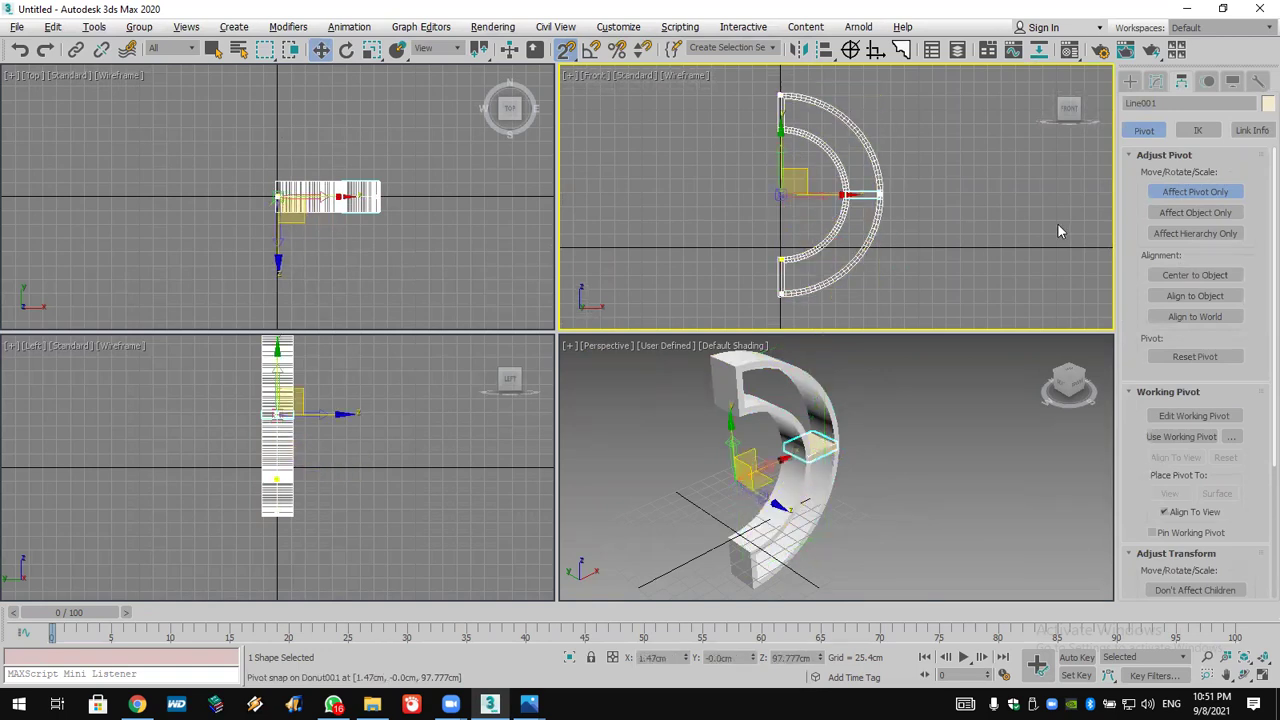
{"action": "left_click", "coordinate": [1173, 194]}
Rotate the divider toward the half ring's upper end and clone six copies around the ring's center, spaced evenly about 20 degrees apart
{"action": "left_click", "coordinate": [588, 57]}
{"action": "left_click", "coordinate": [346, 50]}
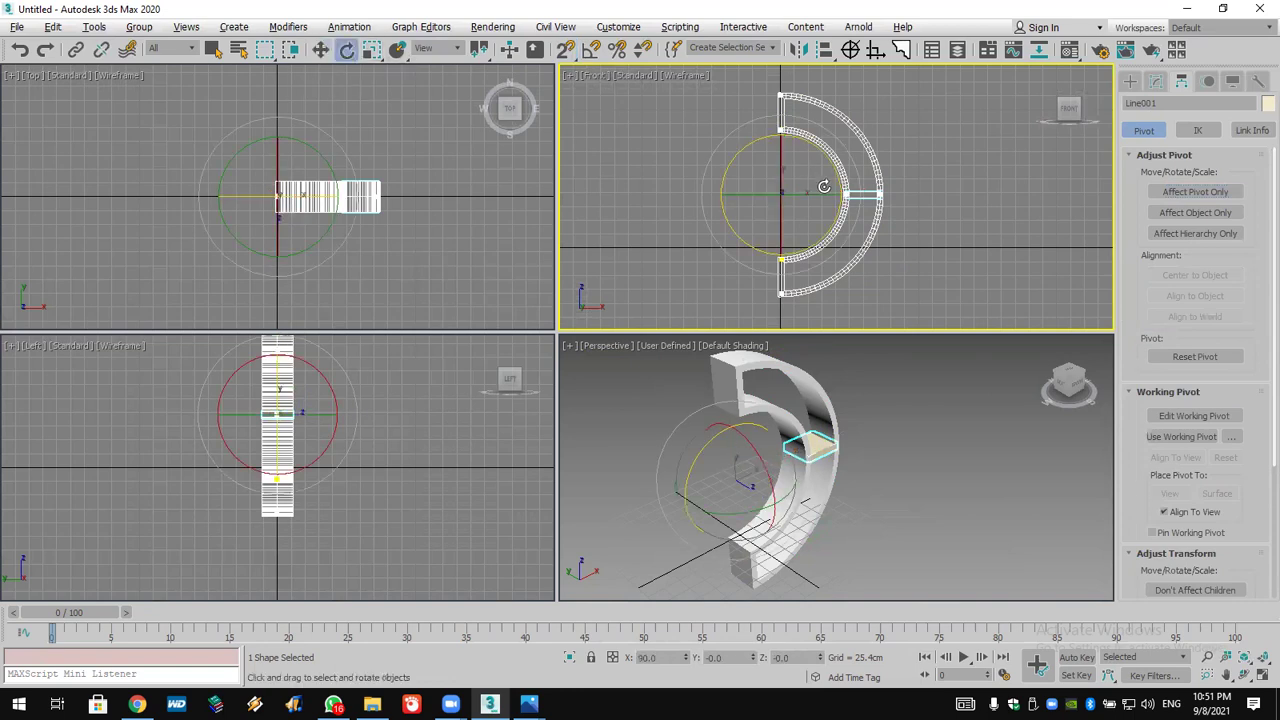
{"action": "mouse_move", "coordinate": [836, 171]}
{"action": "left_mouse_down", "text": "shift"}
{"action": "mouse_move", "coordinate": [828, 130]}
{"action": "mouse_move", "coordinate": [803, 108]}
{"action": "left_mouse_up", "text": "shift"}
{"action": "key", "text": "Escape"}
{"action": "mouse_move", "coordinate": [830, 169]}
{"action": "left_mouse_down"}
{"action": "mouse_move", "coordinate": [836, 150]}
{"action": "mouse_move", "coordinate": [818, 120]}
{"action": "mouse_move", "coordinate": [822, 170]}
{"action": "mouse_move", "coordinate": [800, 210]}
{"action": "left_mouse_up"}
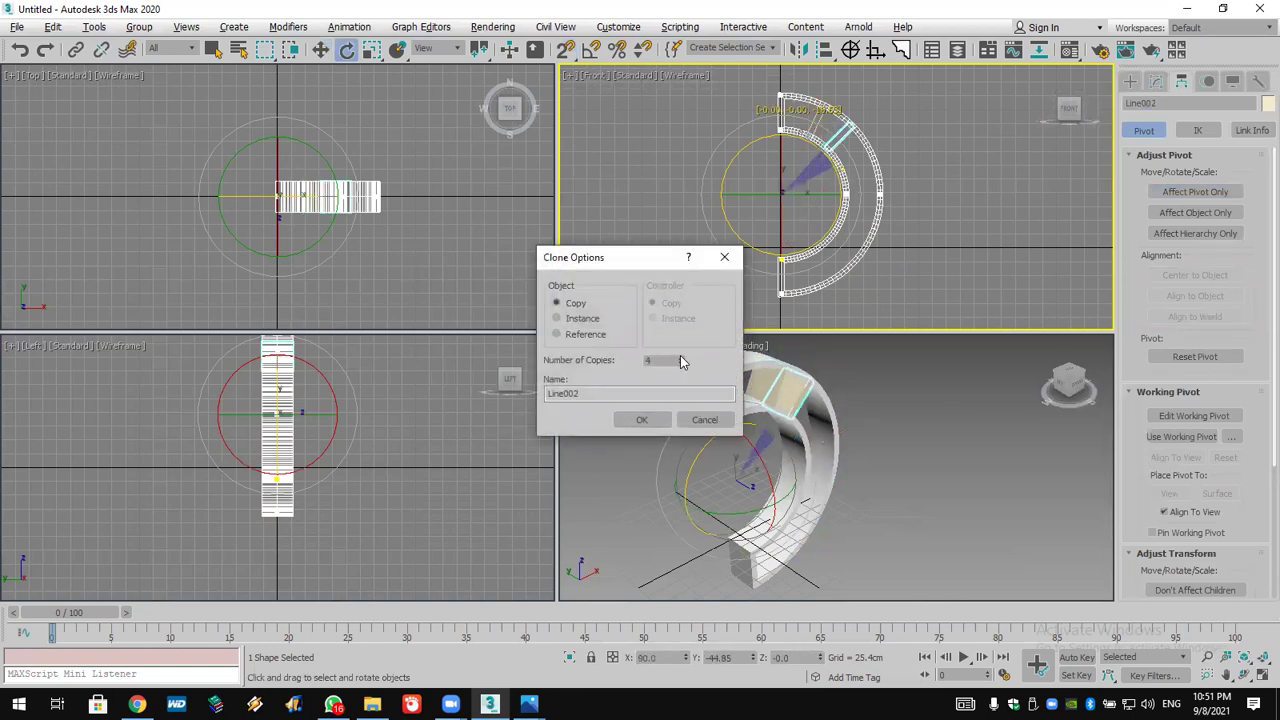
{"action": "left_click", "coordinate": [641, 418]}
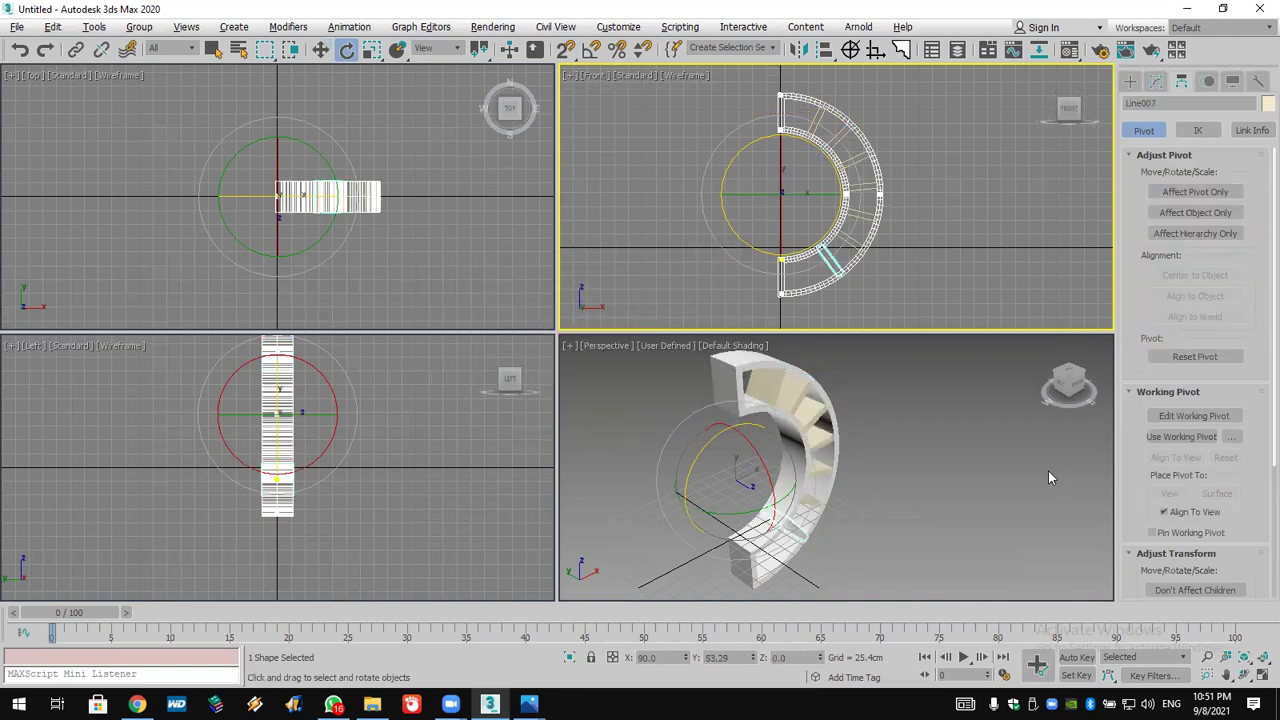
Show the polygon and vertex statistics and examine the divided half ring from the front in the perspective view
{"action": "left_click", "coordinate": [1048, 478]}
{"action": "left_click", "coordinate": [1244, 675]}
{"action": "left_click_drag", "start_coordinate": [826, 468], "coordinate": [872, 446]}
{"action": "key", "text": "7"}
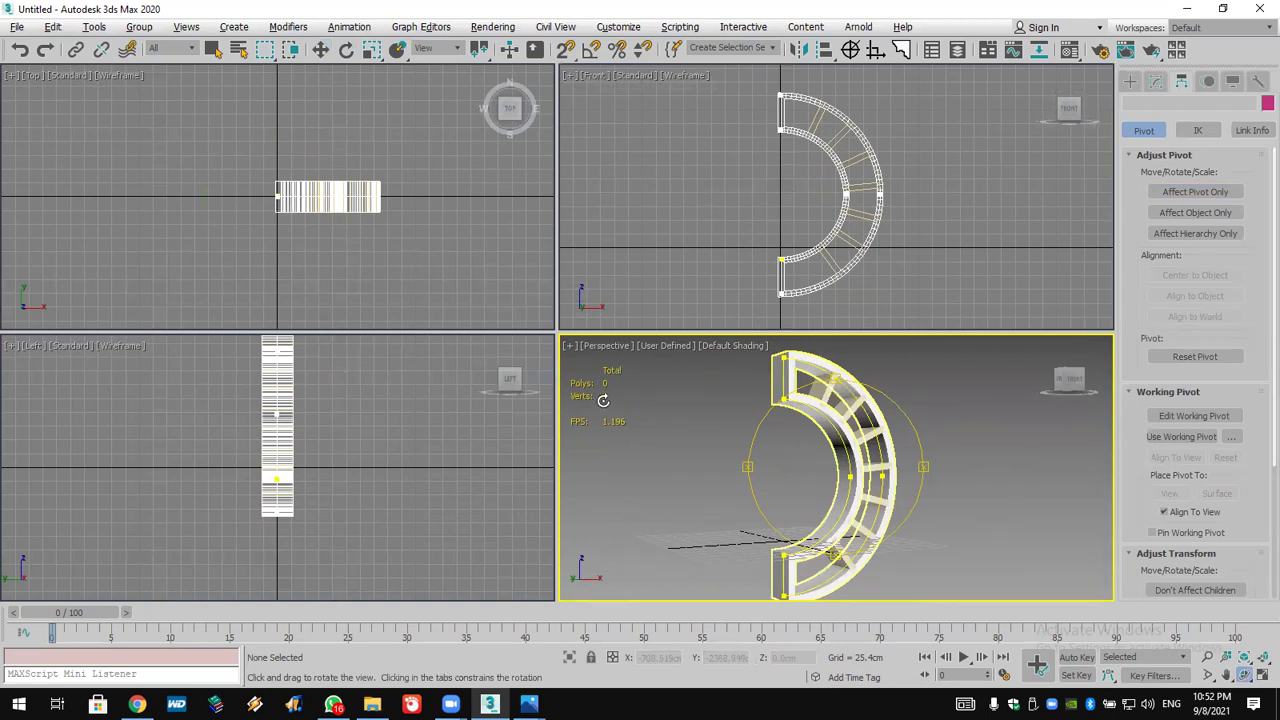
{"action": "left_click_drag", "start_coordinate": [826, 430], "coordinate": [868, 455]}
{"action": "key", "text": "e"}
Attach all seven divider lines, Line001 to Line007, to the half-ring spline with Attach Multiple
{"action": "left_click", "coordinate": [886, 457]}
{"action": "left_click", "coordinate": [1155, 81]}
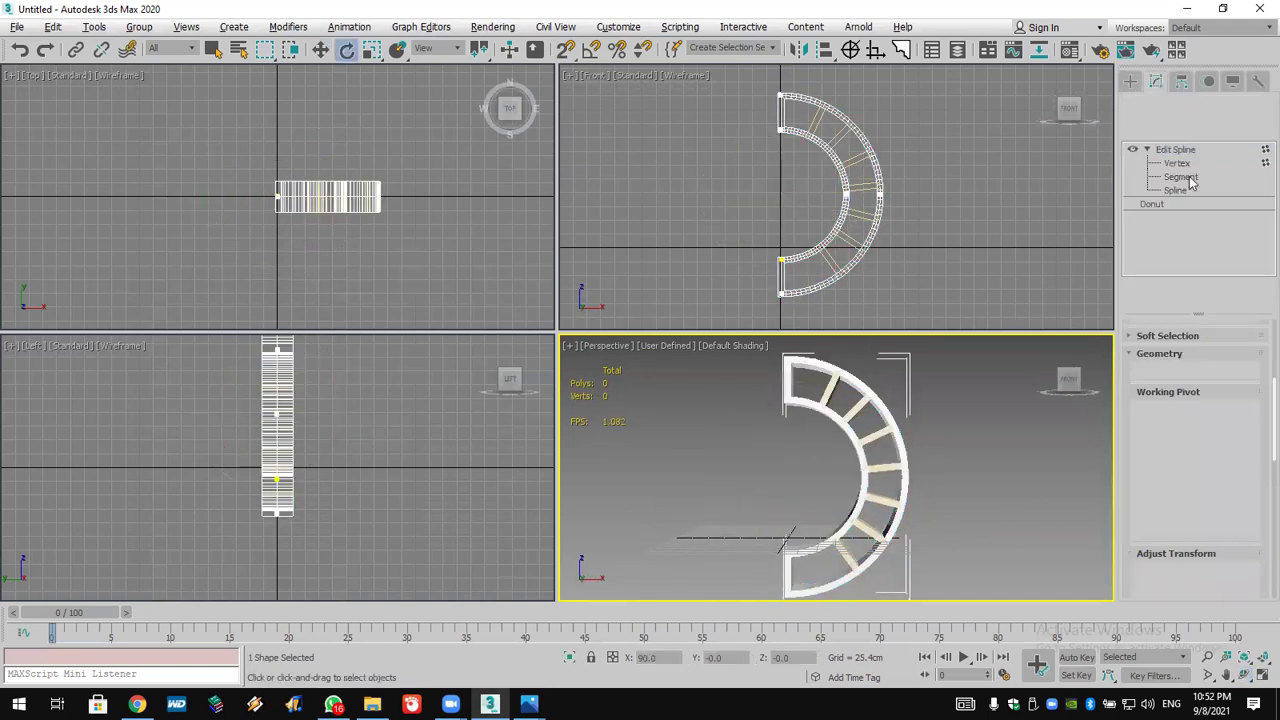
{"action": "left_click", "coordinate": [1177, 163]}
{"action": "left_click", "coordinate": [1162, 457]}
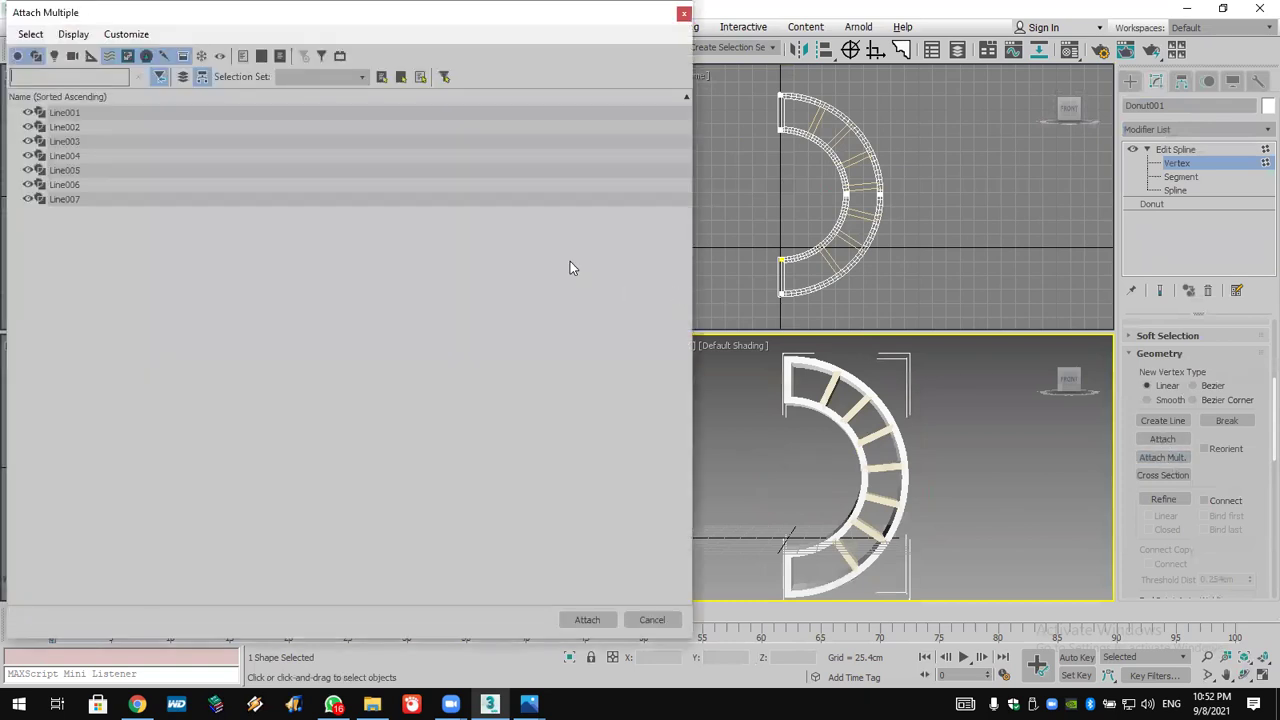
{"action": "left_click", "coordinate": [105, 112]}
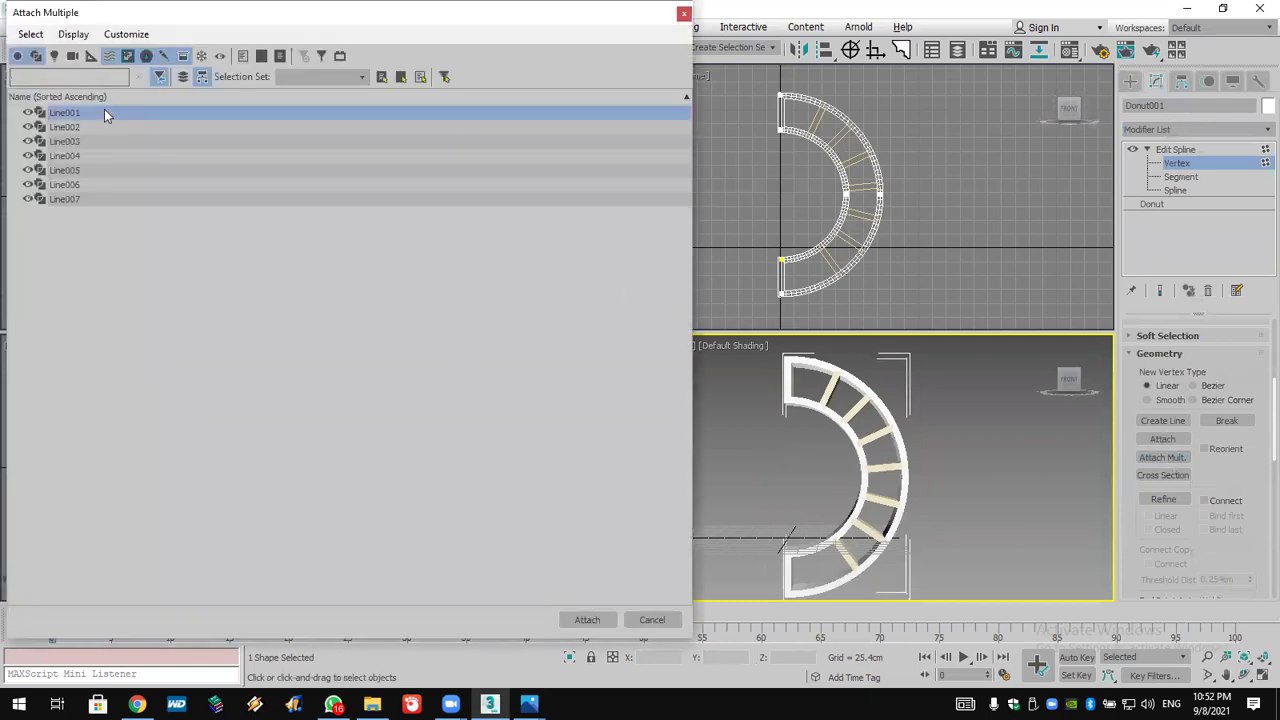
{"action": "left_click", "coordinate": [101, 198], "text": "shift"}
{"action": "left_click", "coordinate": [587, 619]}
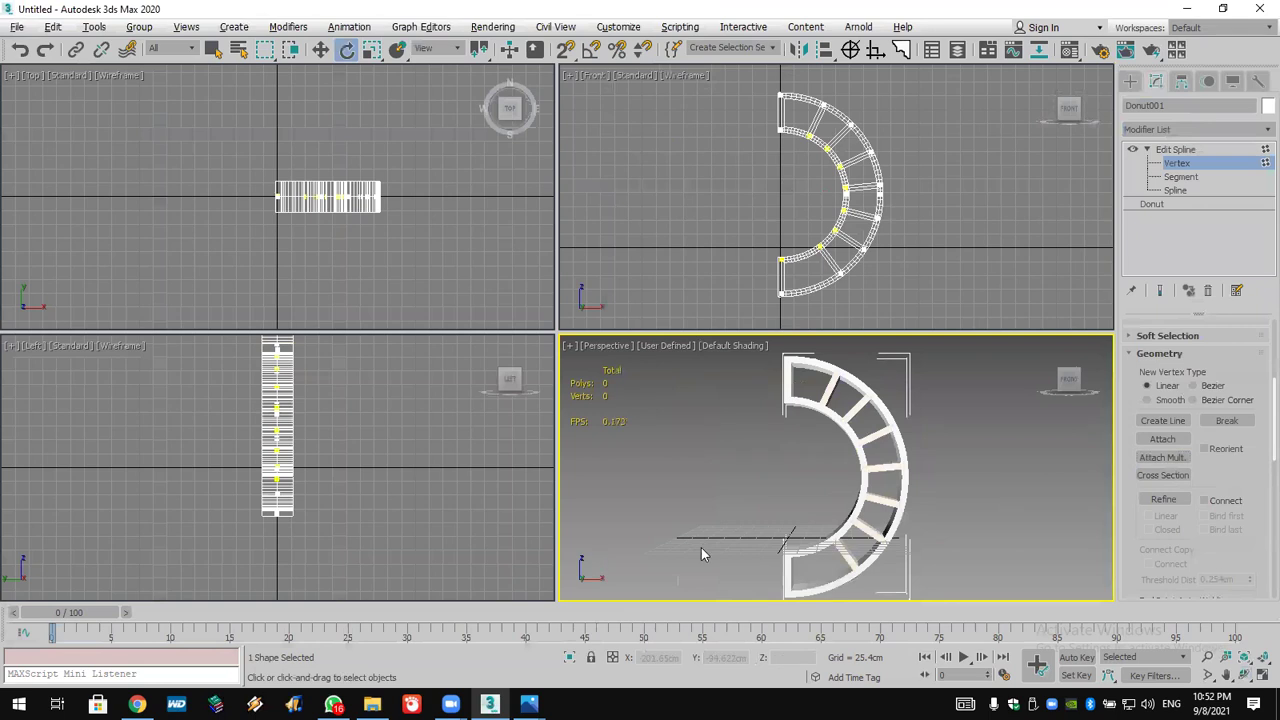
Examine the combined half-ring shelf and its dividers from an angled side view in perspective
{"action": "scroll", "coordinate": [1238, 376], "scroll_direction": "up", "scroll_amount": 3}
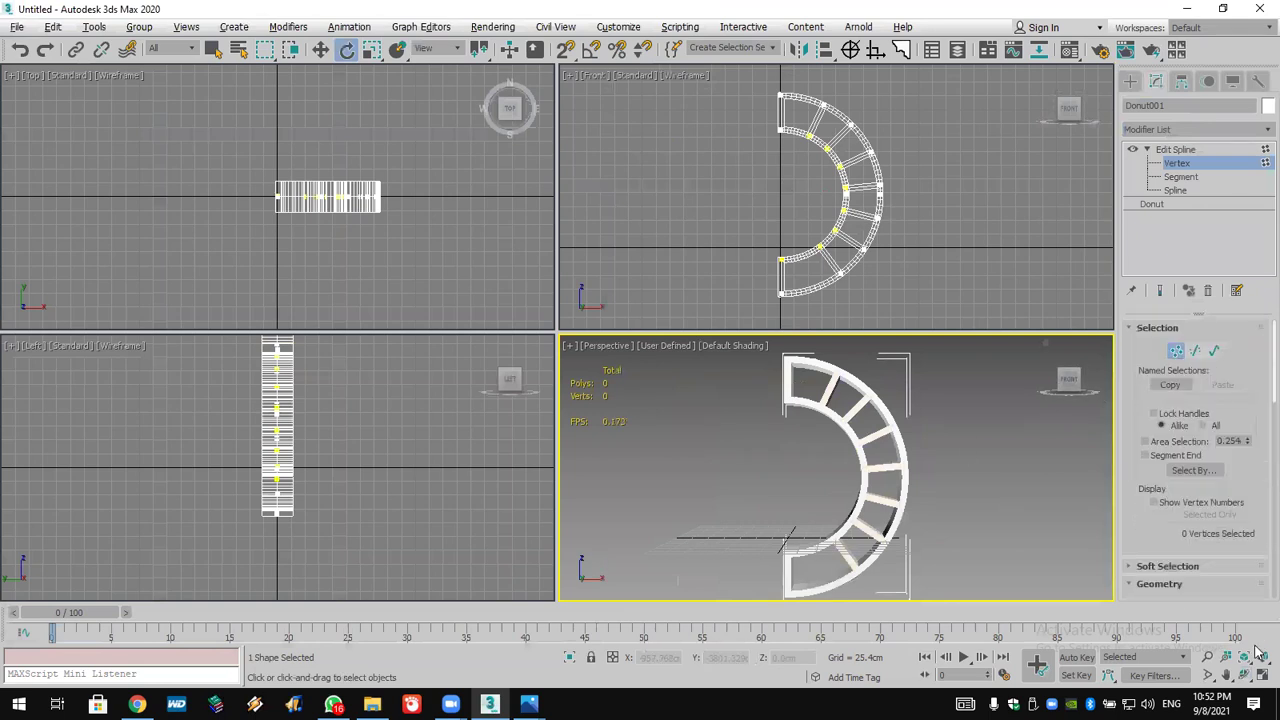
{"action": "scroll", "coordinate": [1211, 402], "scroll_direction": "down", "scroll_amount": 3}
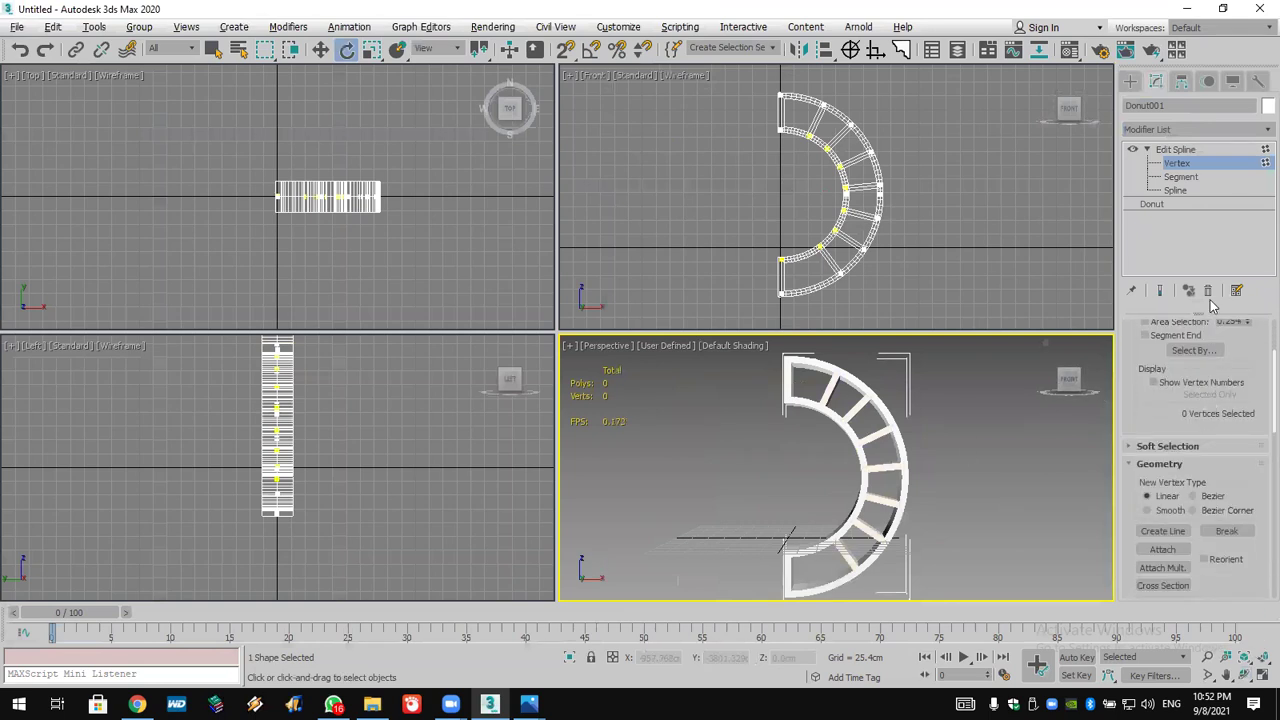
{"action": "left_click", "coordinate": [1254, 676]}
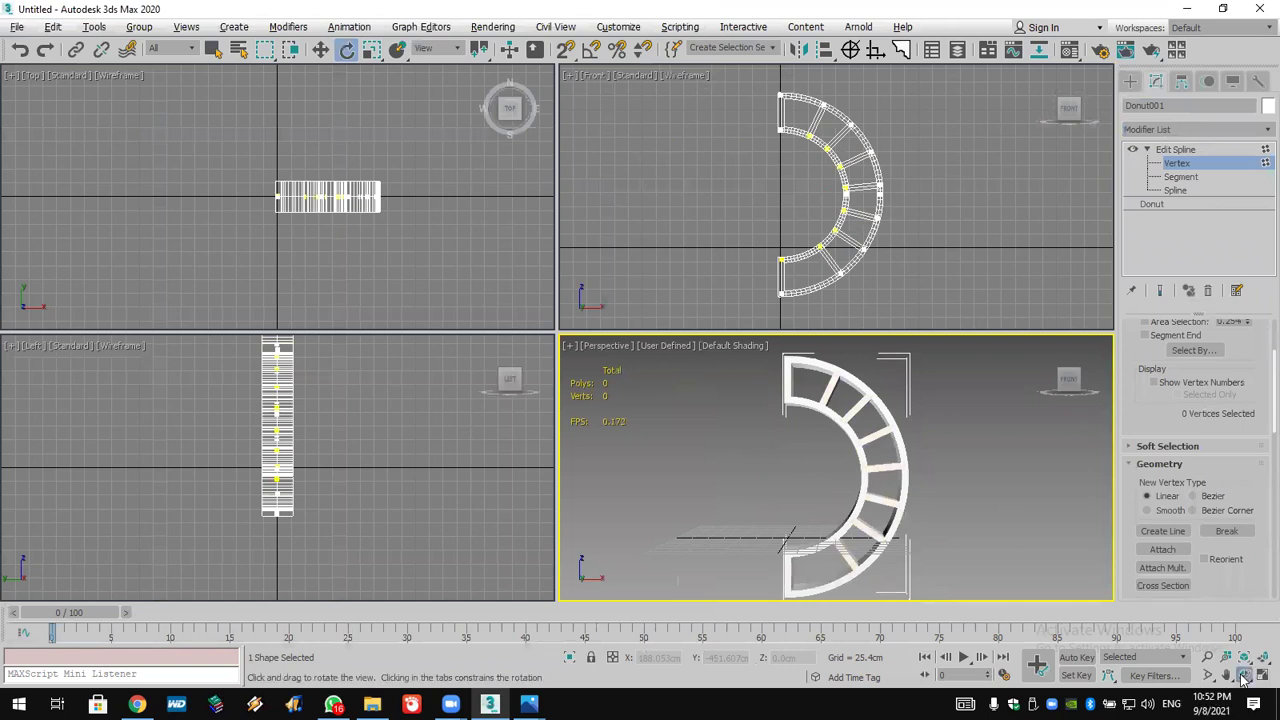
{"action": "left_click_drag", "start_coordinate": [778, 443], "coordinate": [899, 466]}
{"action": "key", "text": "e"}
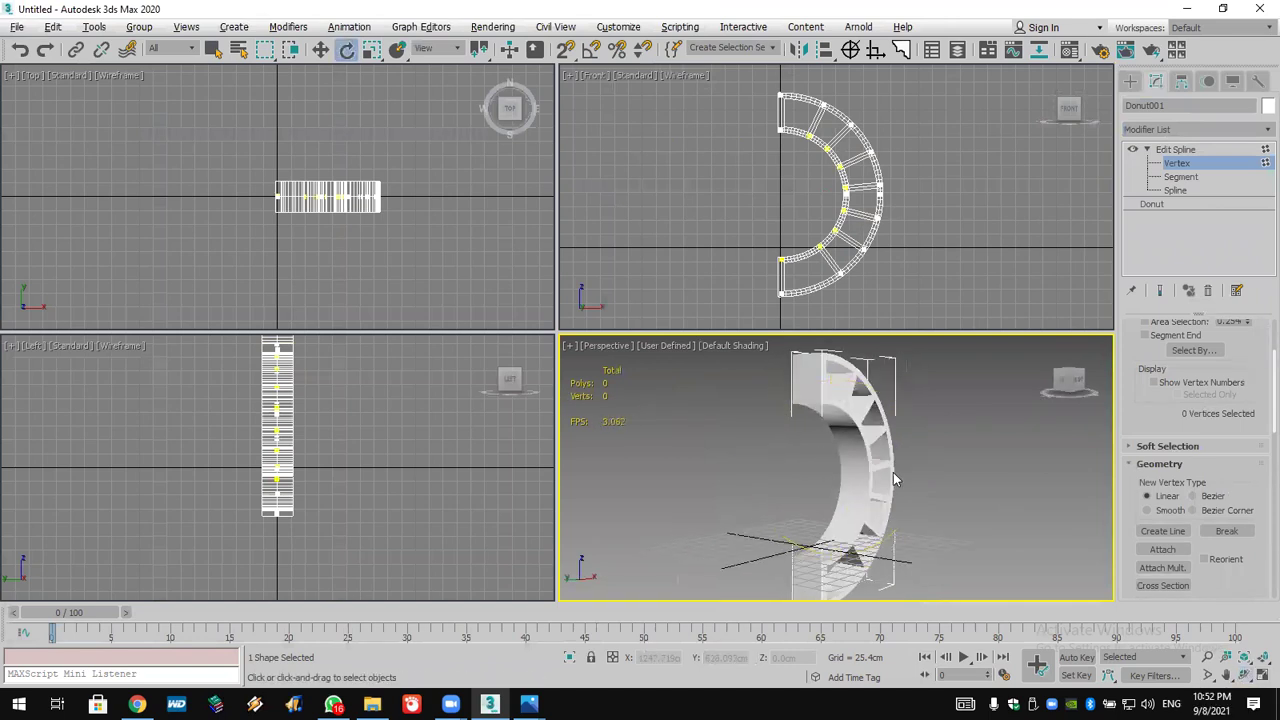